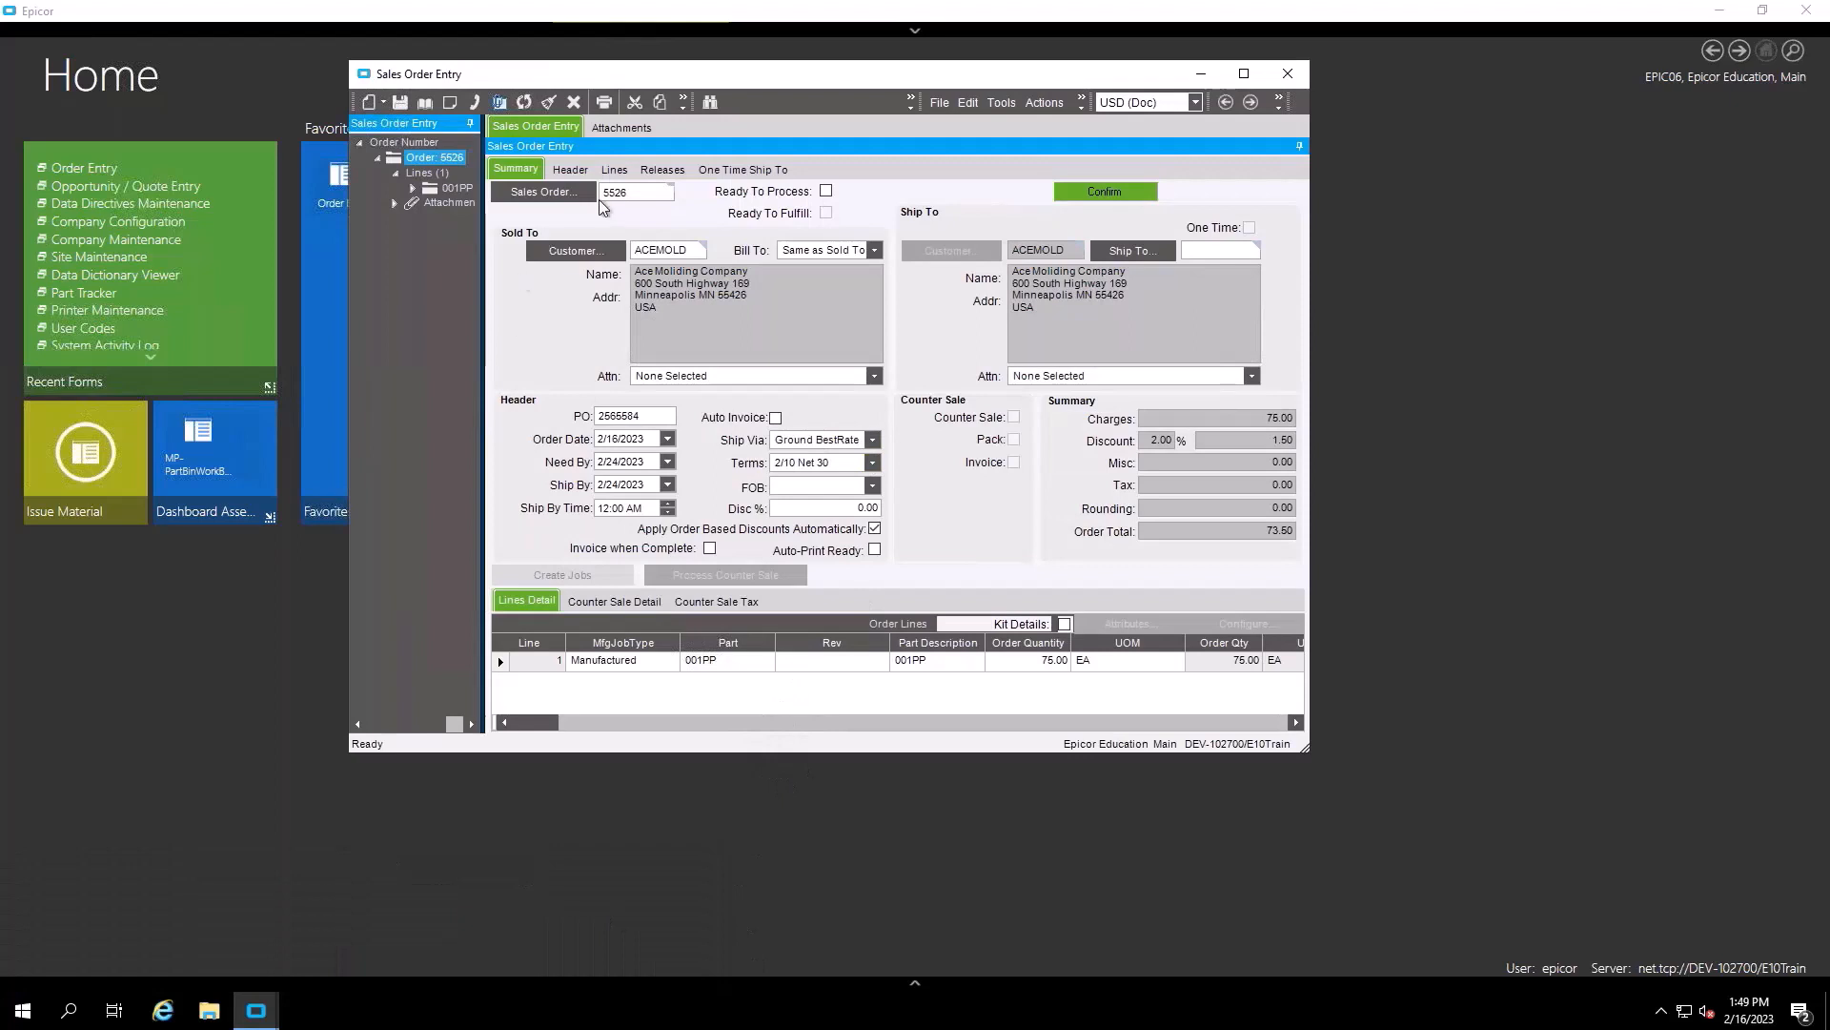
pyautogui.click(614, 170)
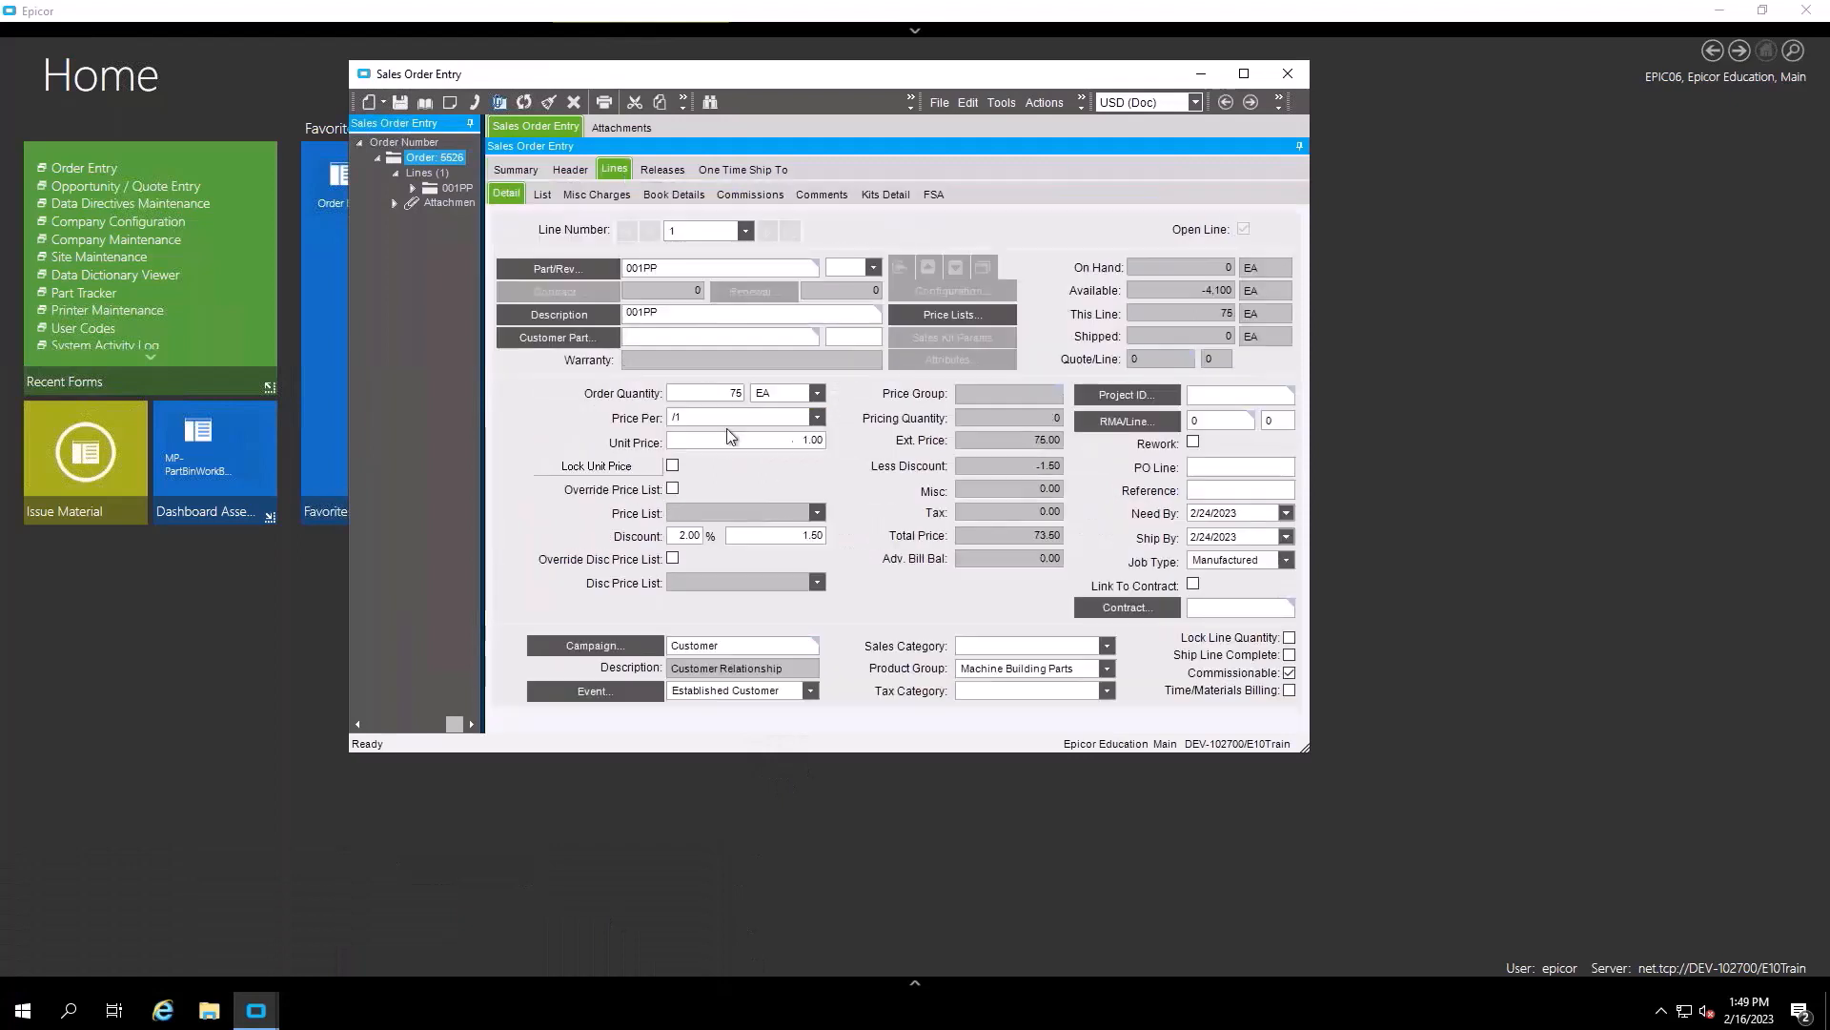
pyautogui.click(512, 171)
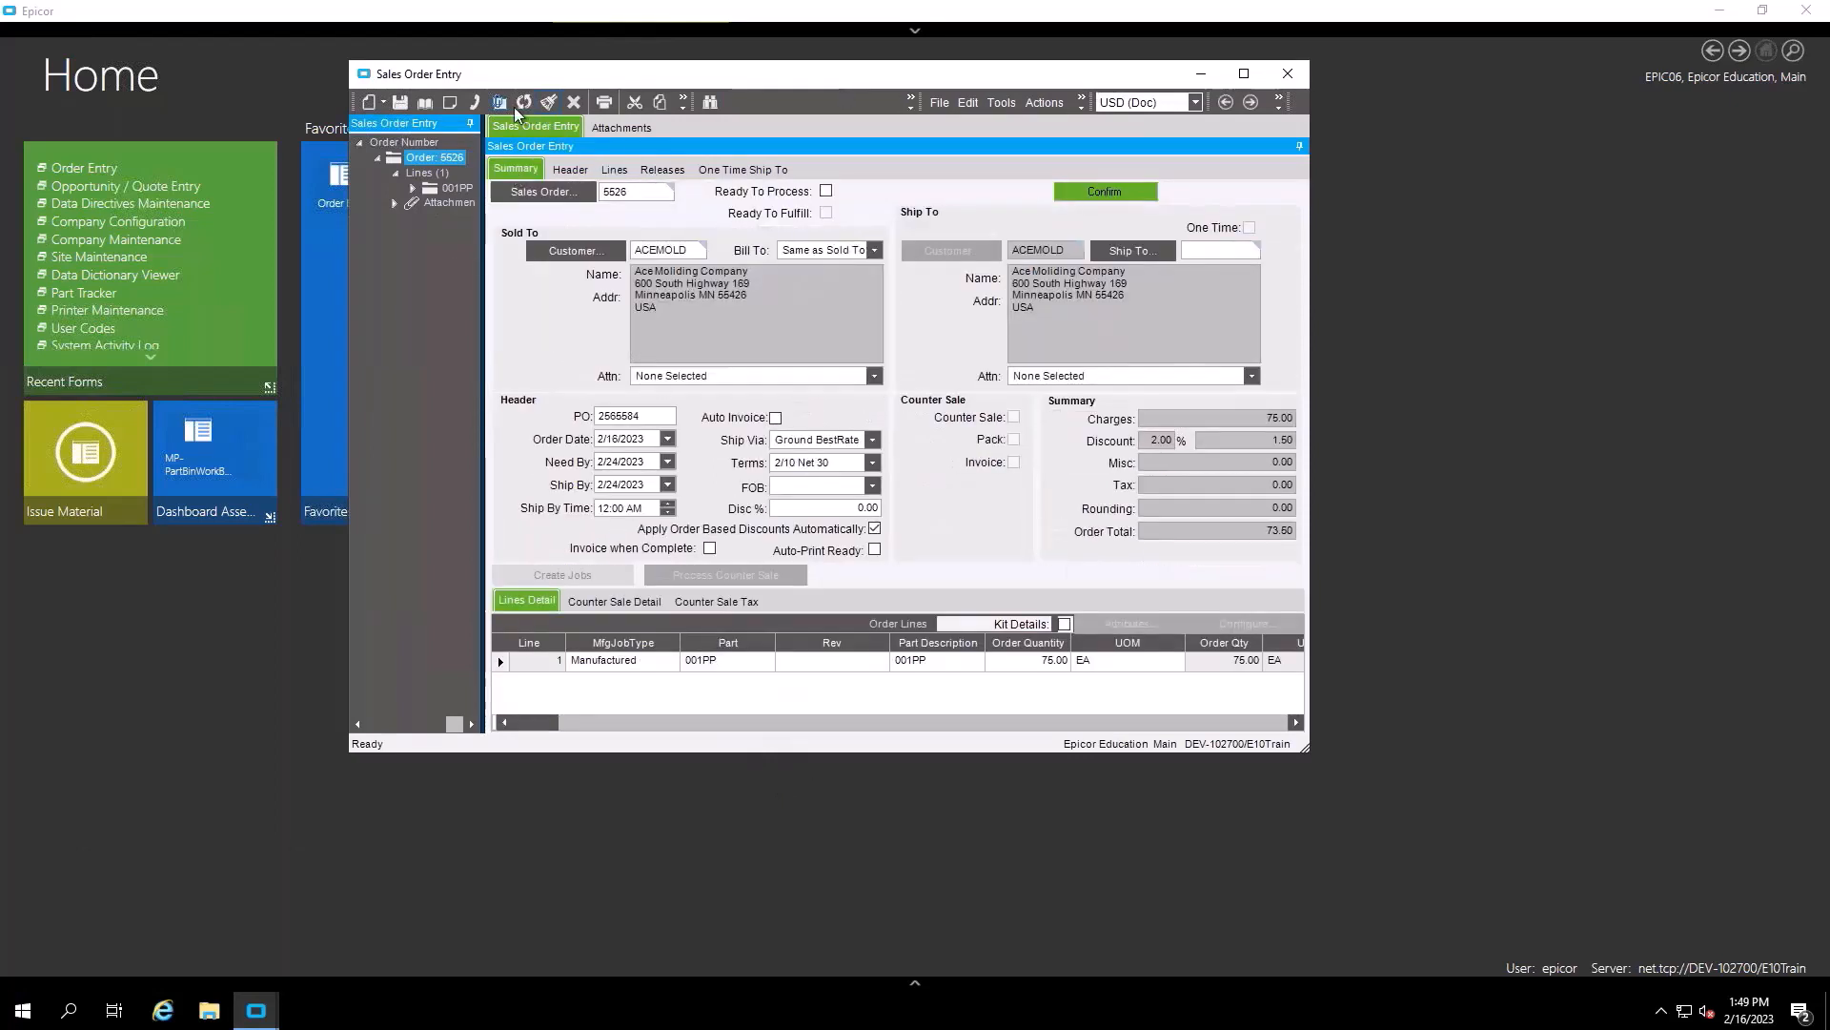
pyautogui.click(426, 105)
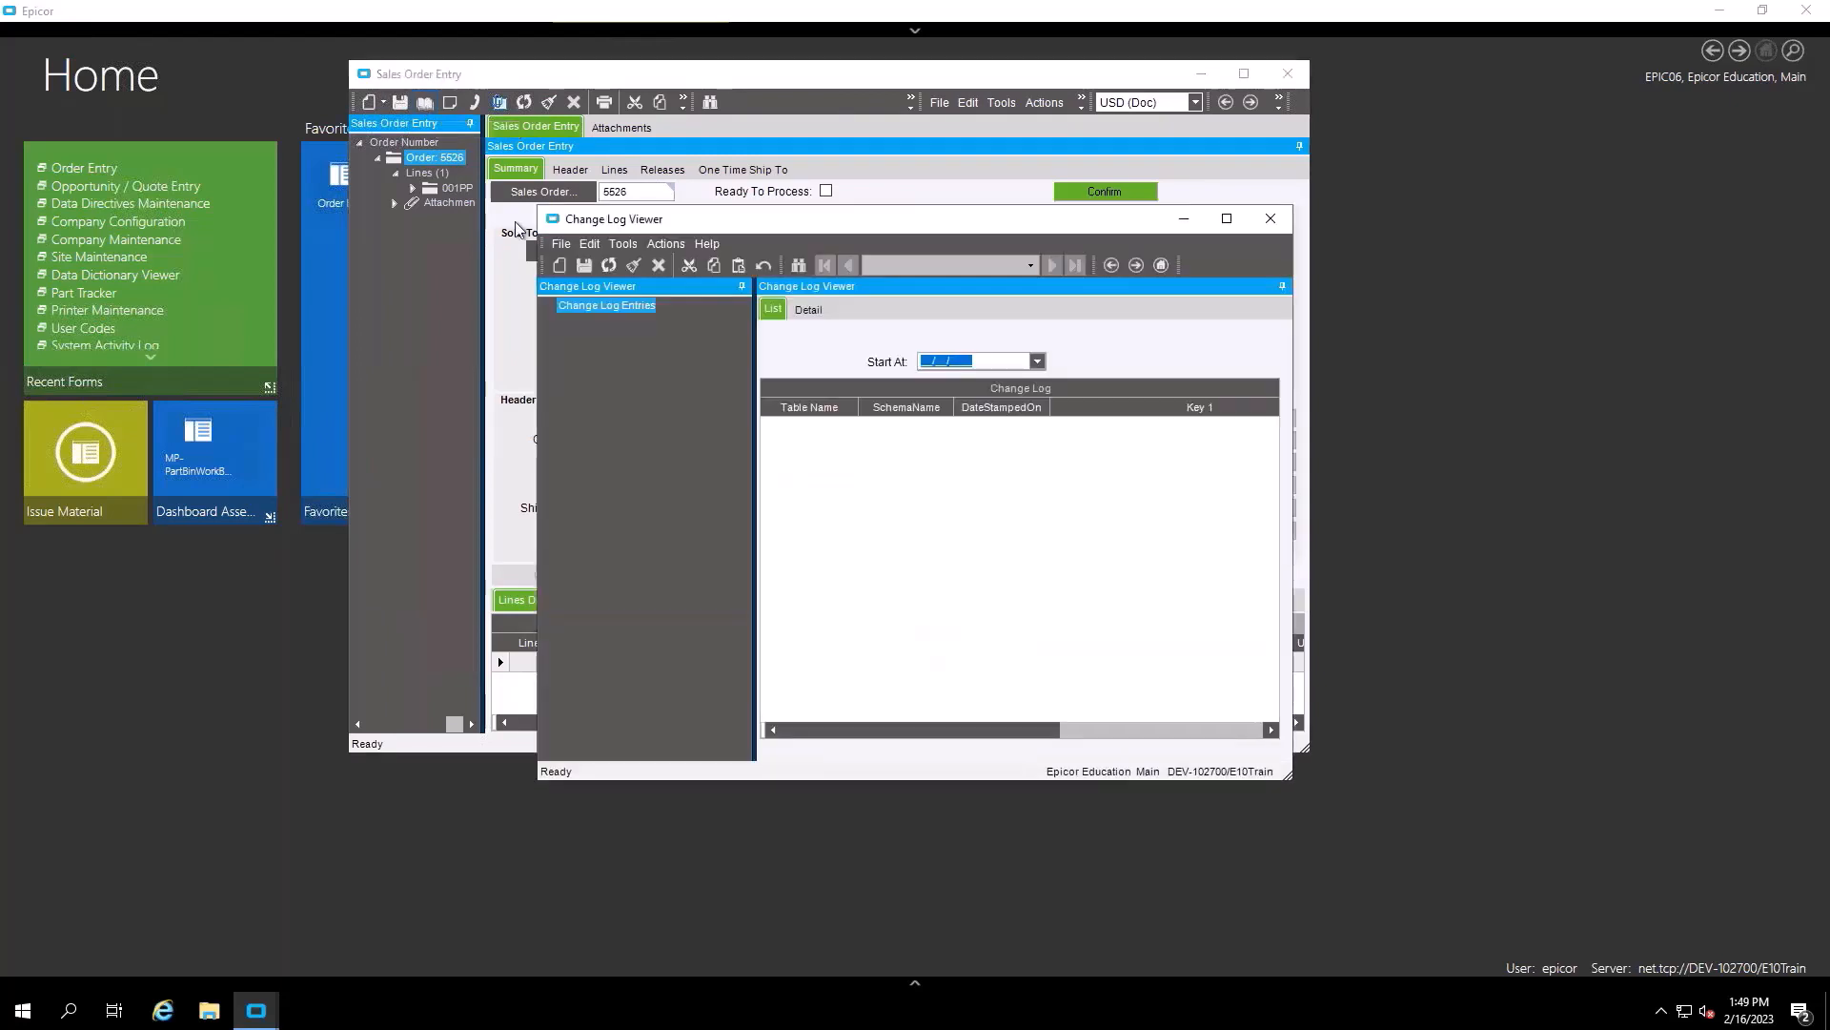
pyautogui.click(1038, 362)
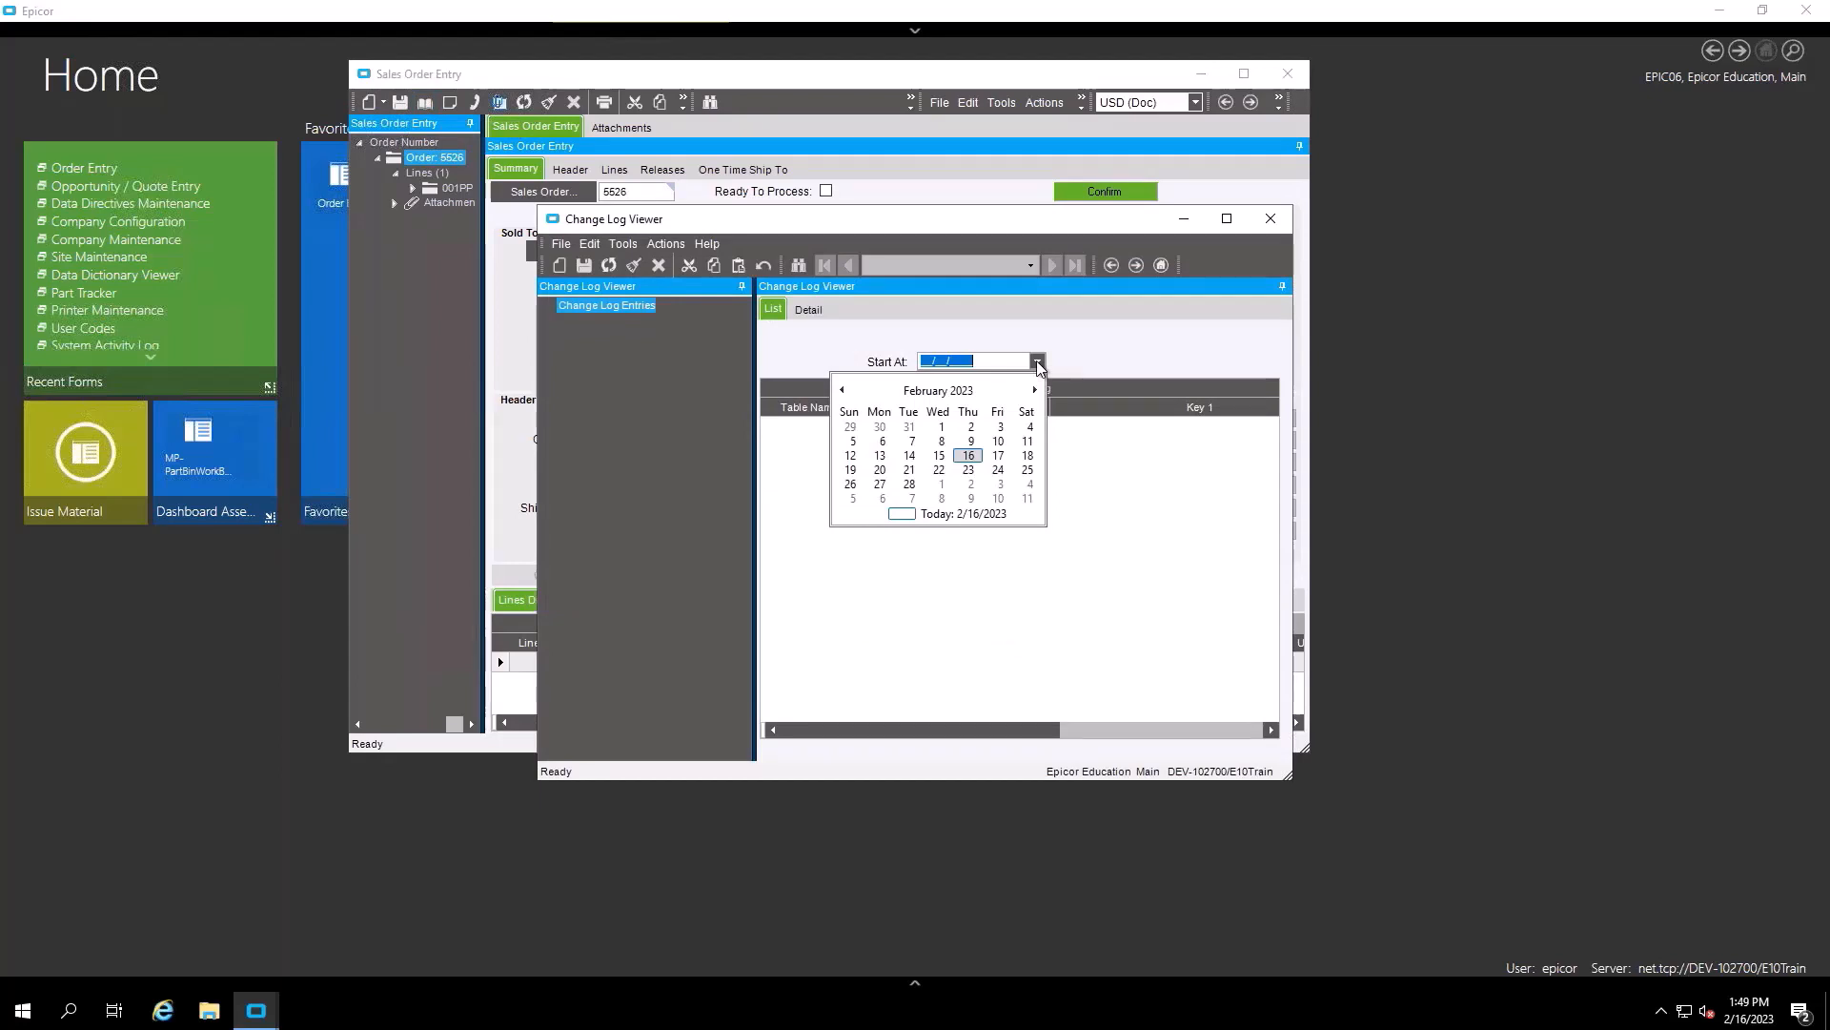
pyautogui.click(924, 584)
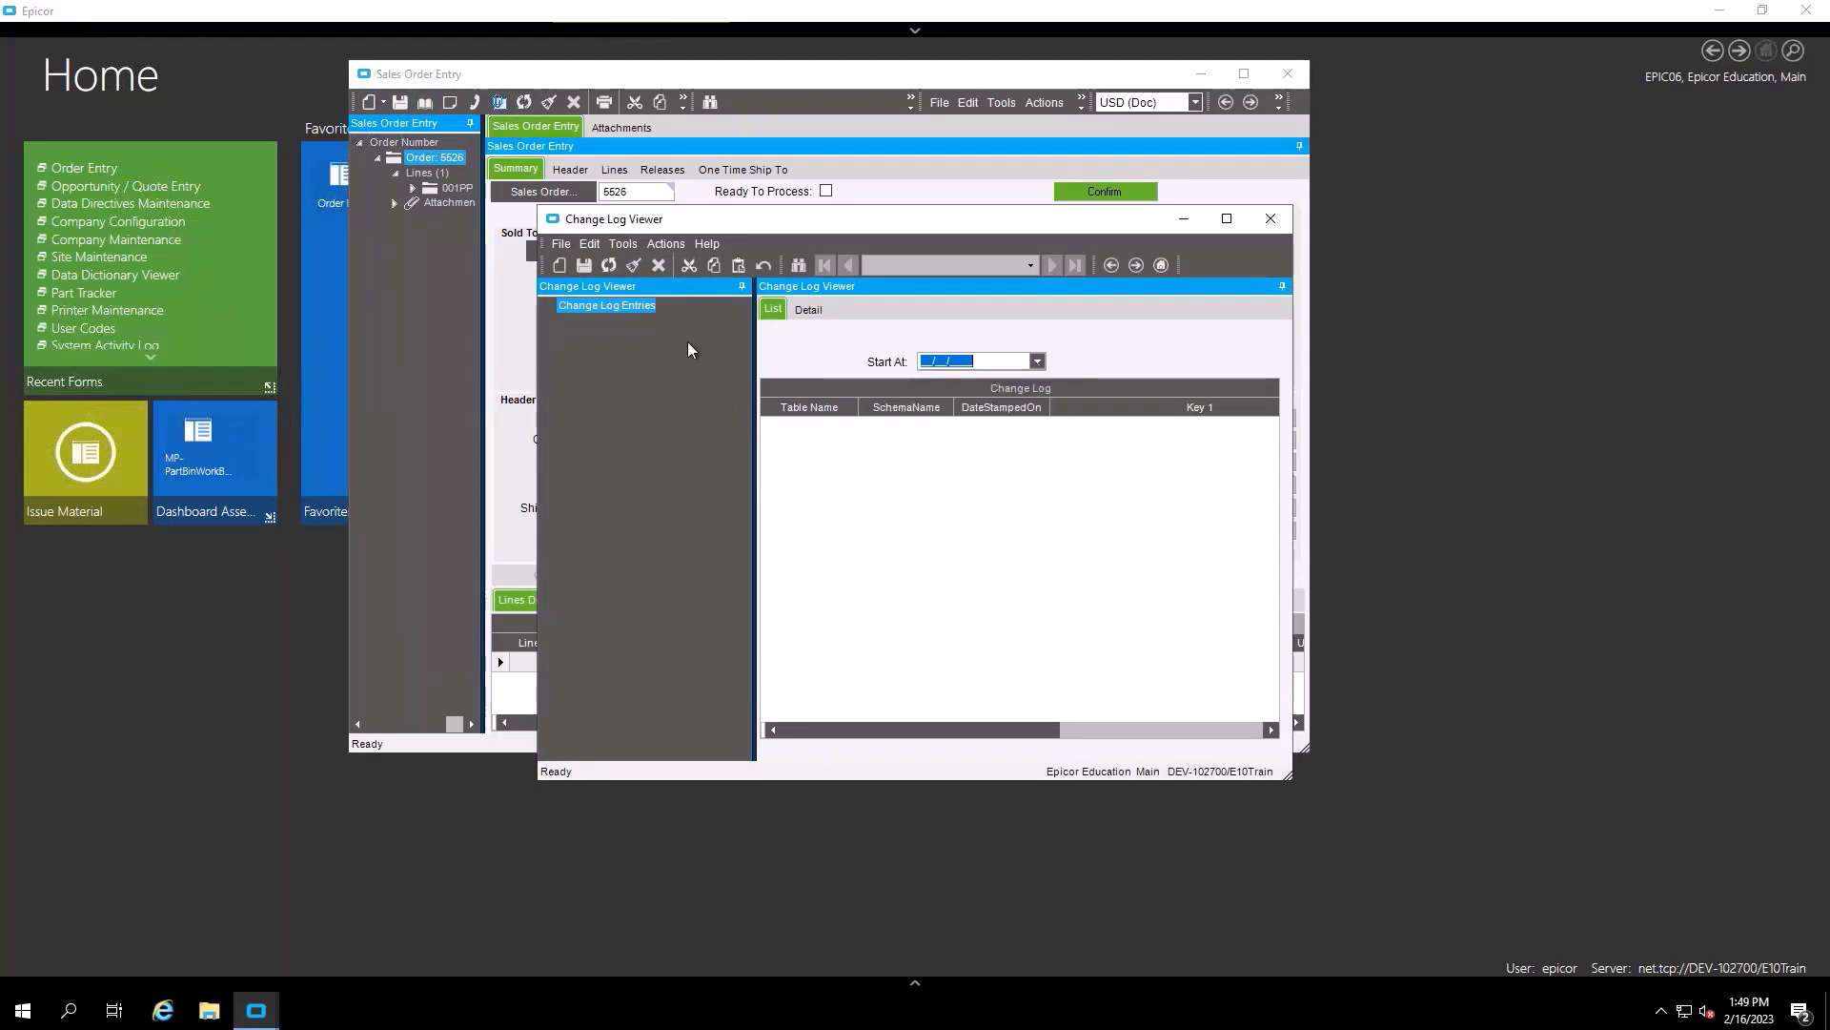
pyautogui.click(1264, 226)
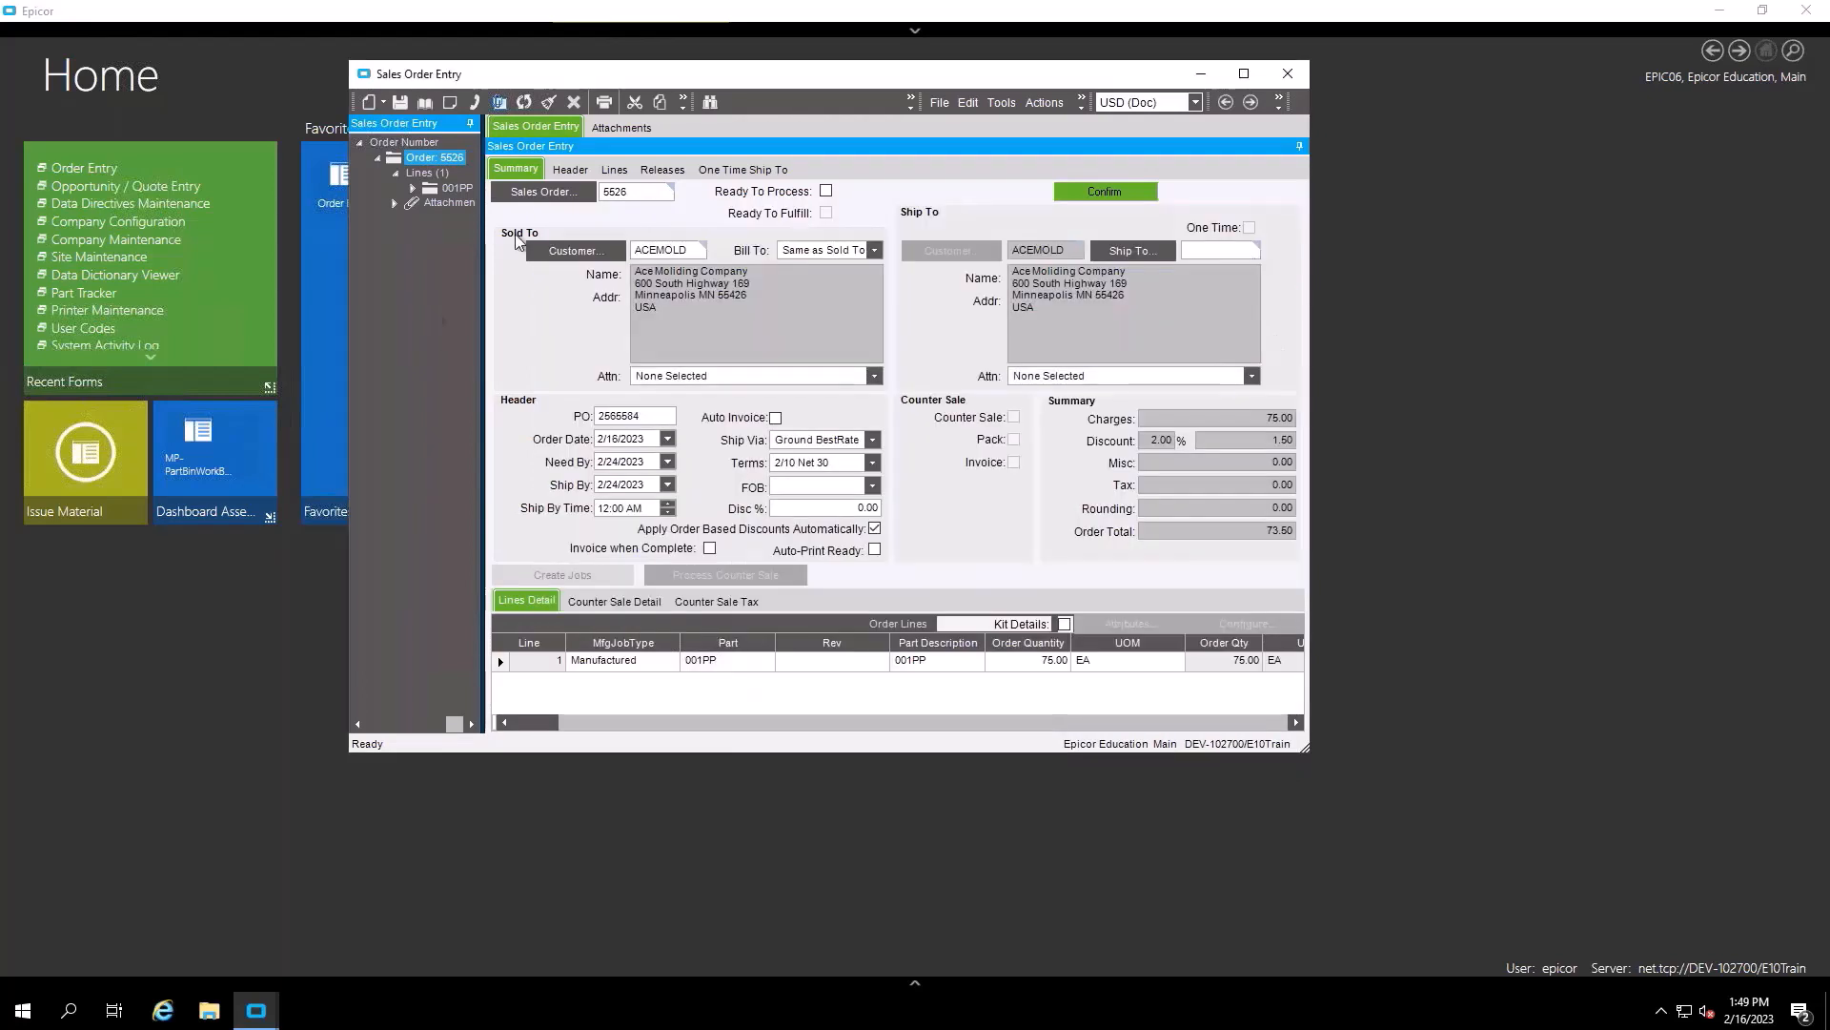
# - Change line 1's Order Quantity from 75 to 100, then check and close its empty change log
pyautogui.click(614, 170)
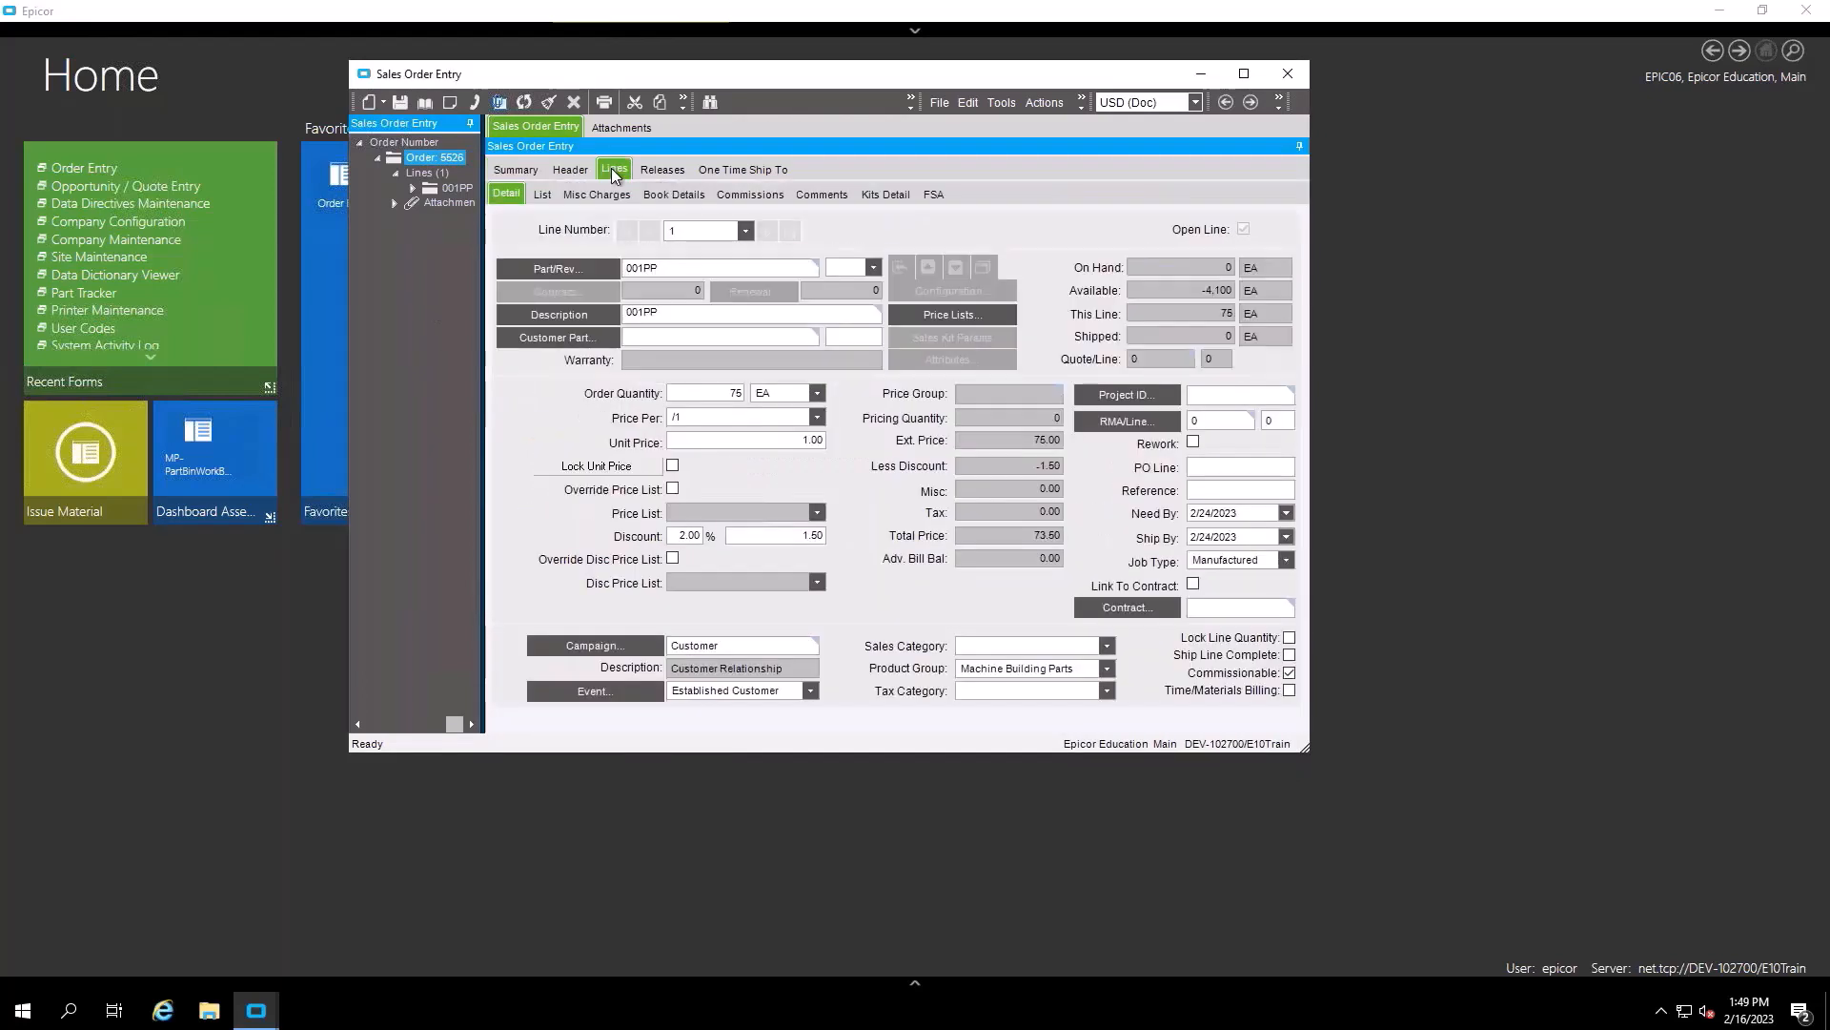
pyautogui.moveTo(713, 397); pyautogui.dragTo(799, 400)
pyautogui.write('100')
pyautogui.press('Tab')
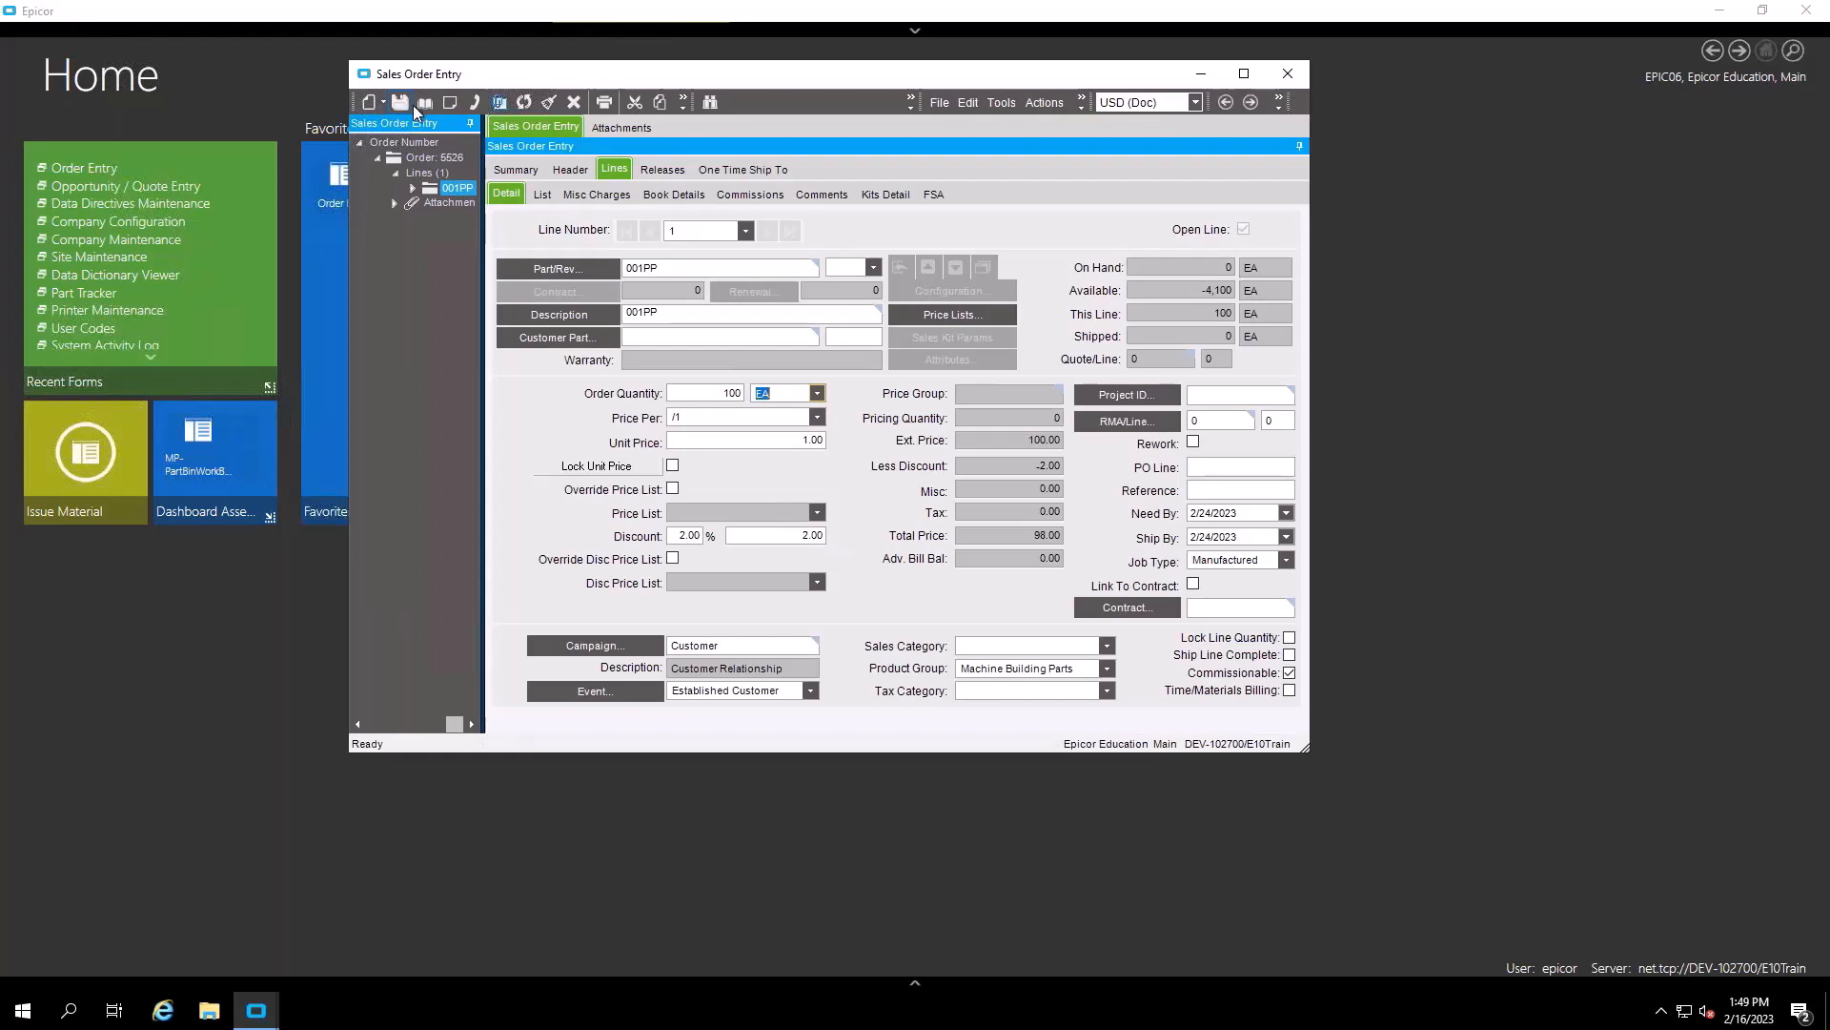
pyautogui.click(424, 102)
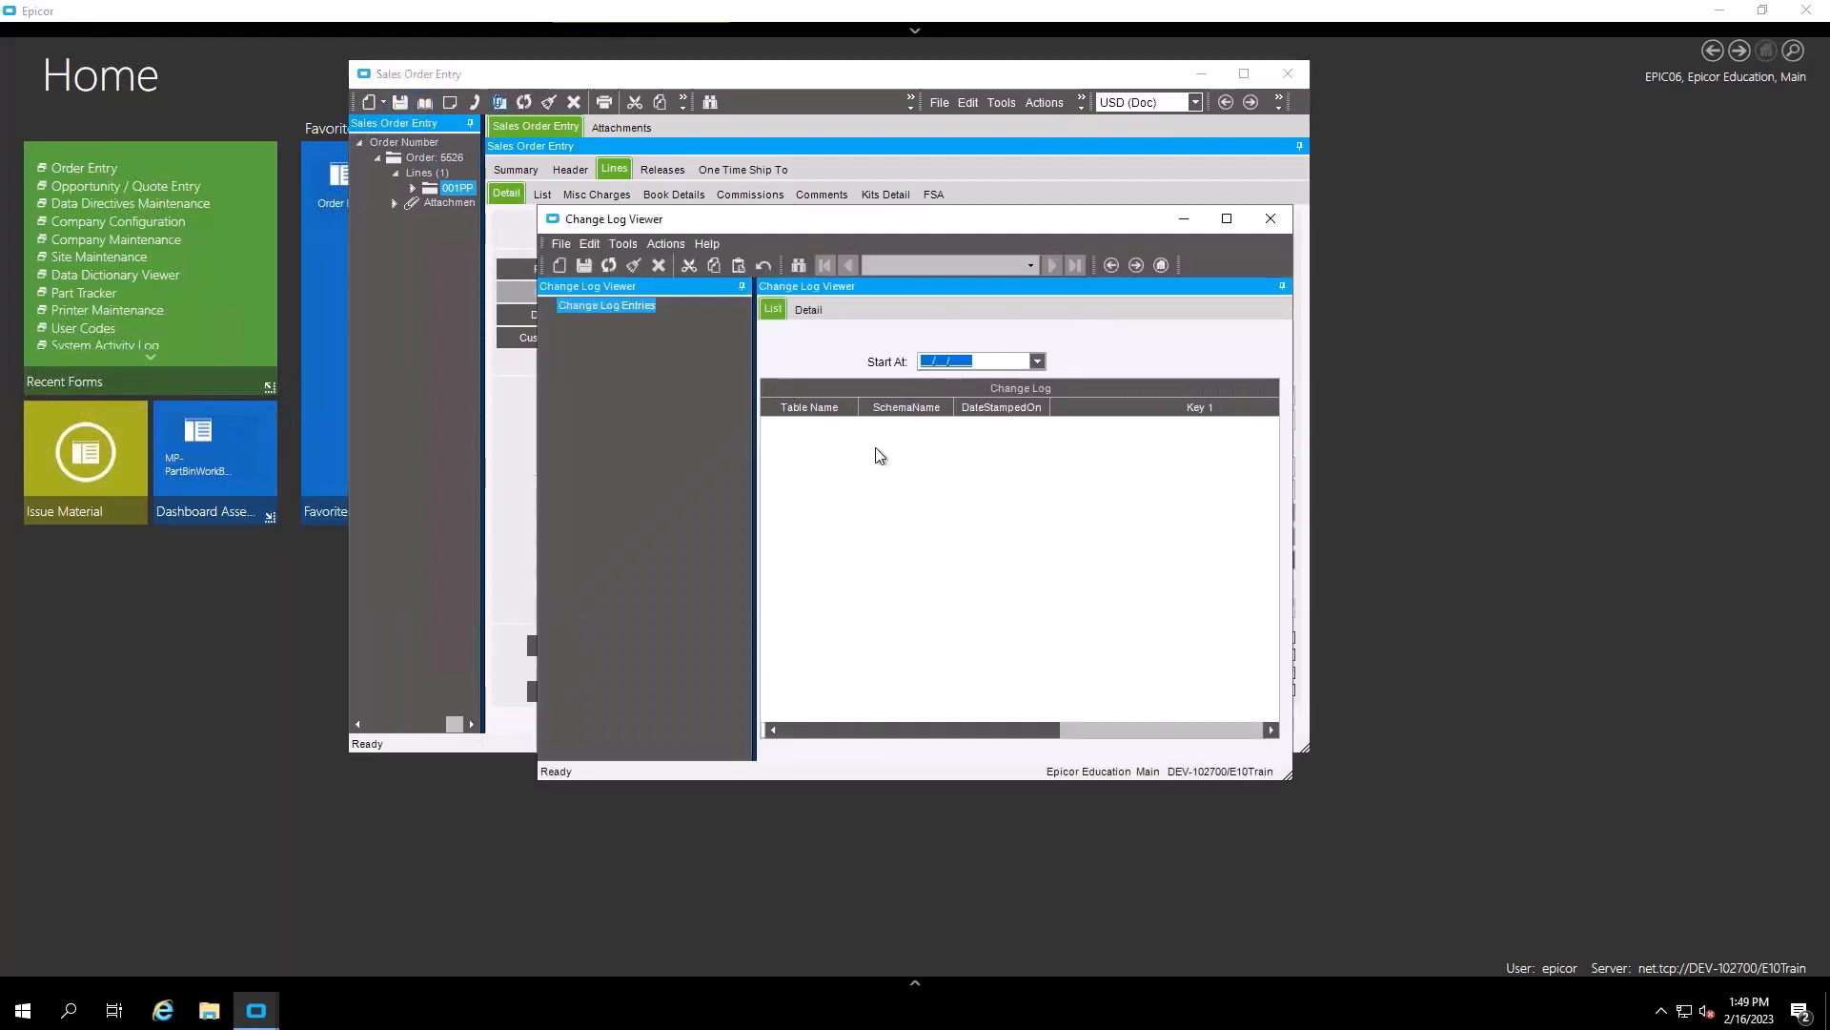
pyautogui.click(1271, 220)
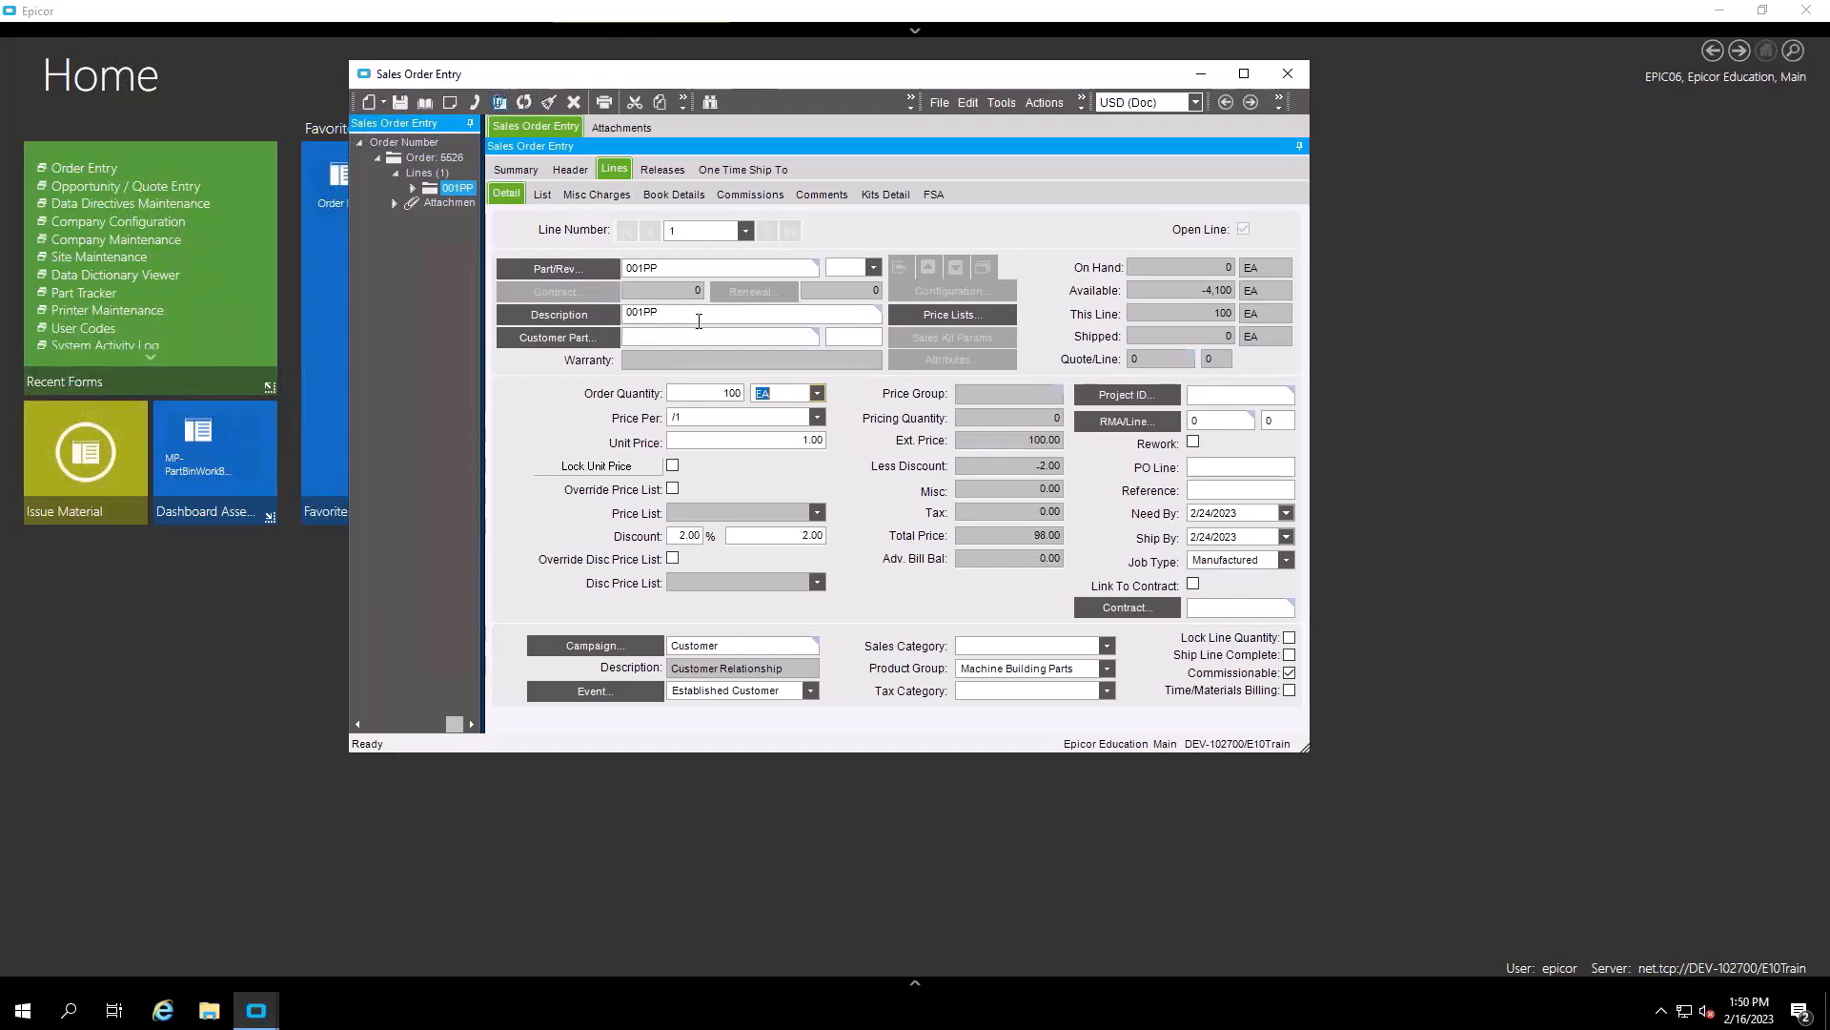
# - From Epicor Home, go to System Management > Business Process Management > Data Directives Maintenance
pyautogui.click(255, 1014)
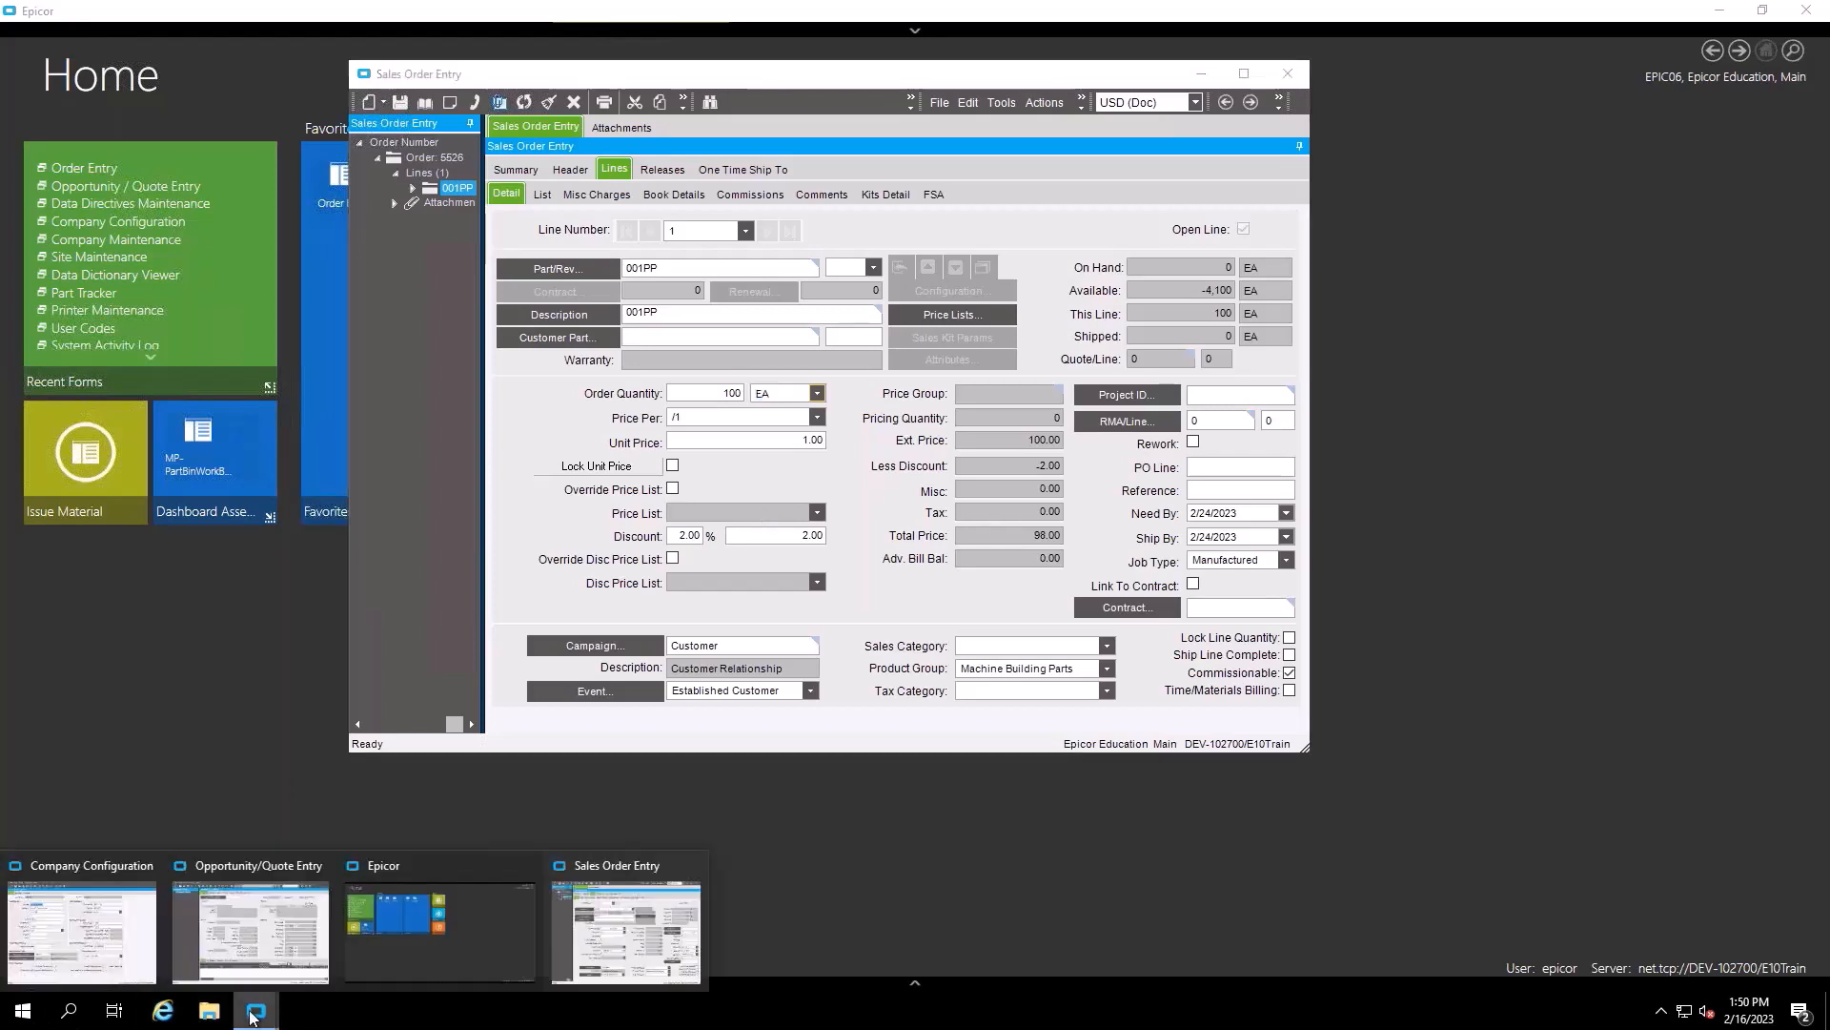
pyautogui.click(459, 910)
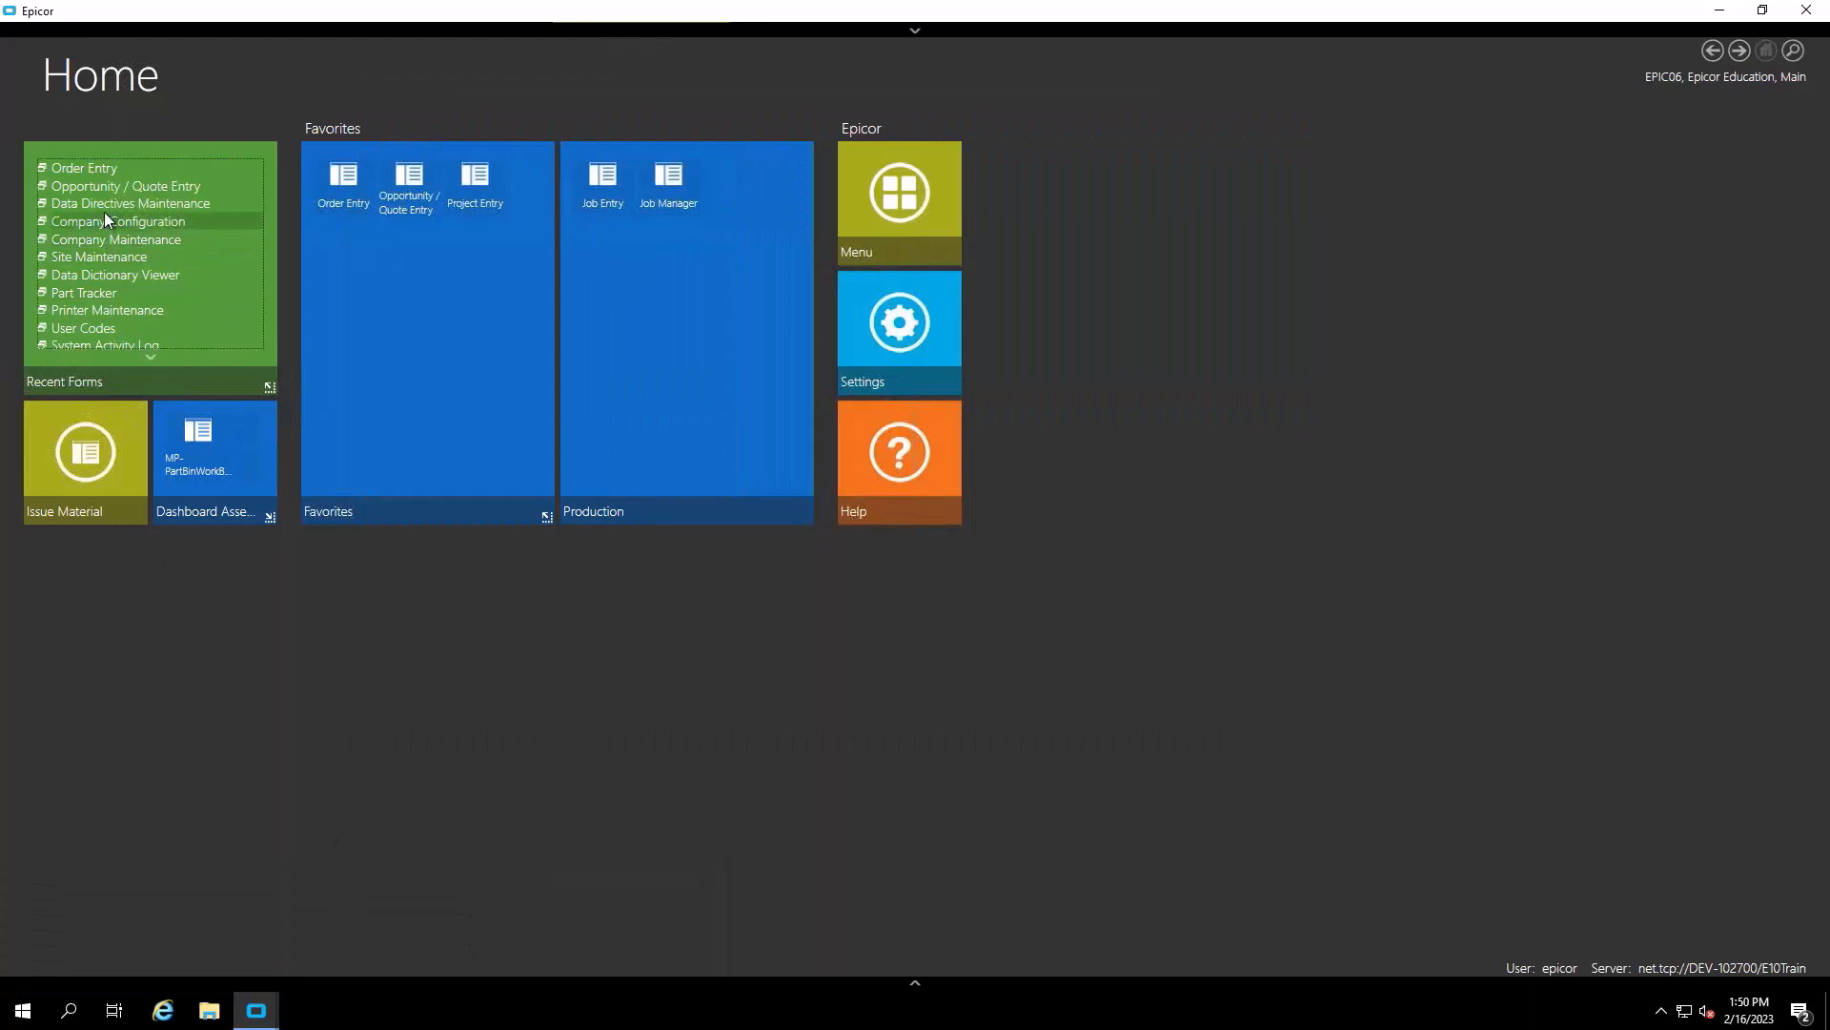
pyautogui.click(891, 219)
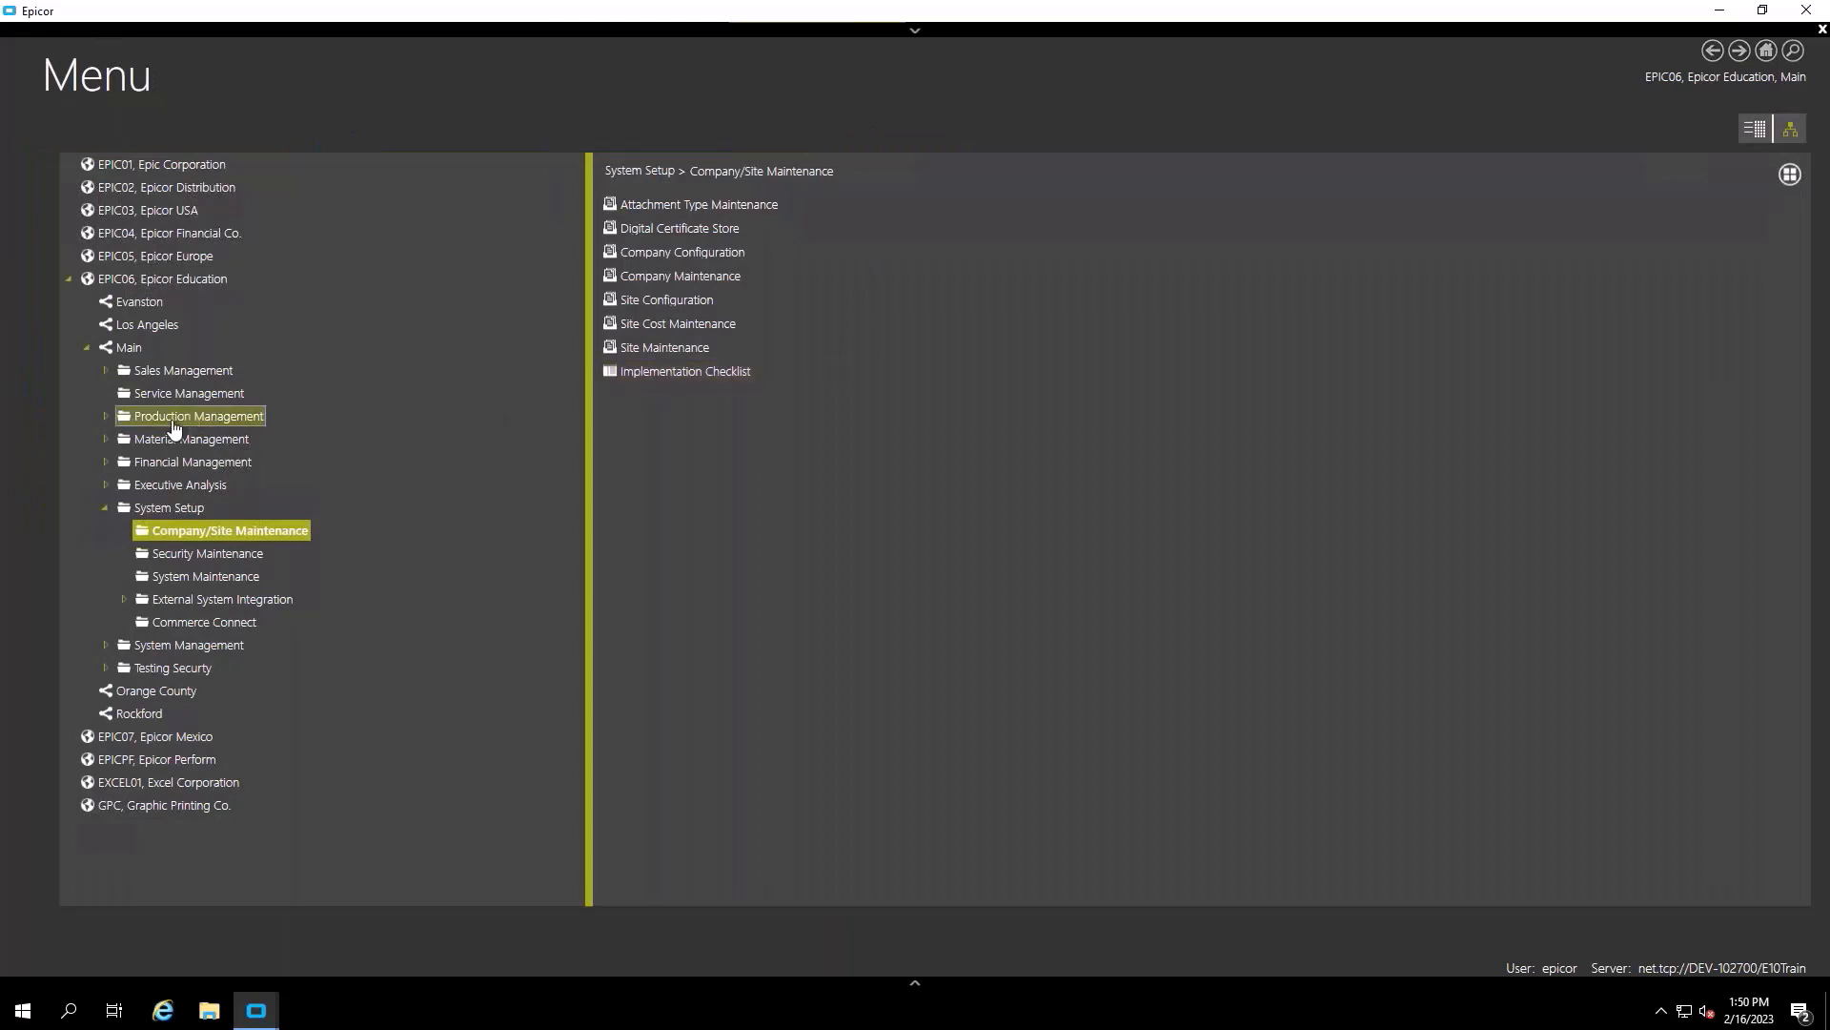
pyautogui.click(173, 647)
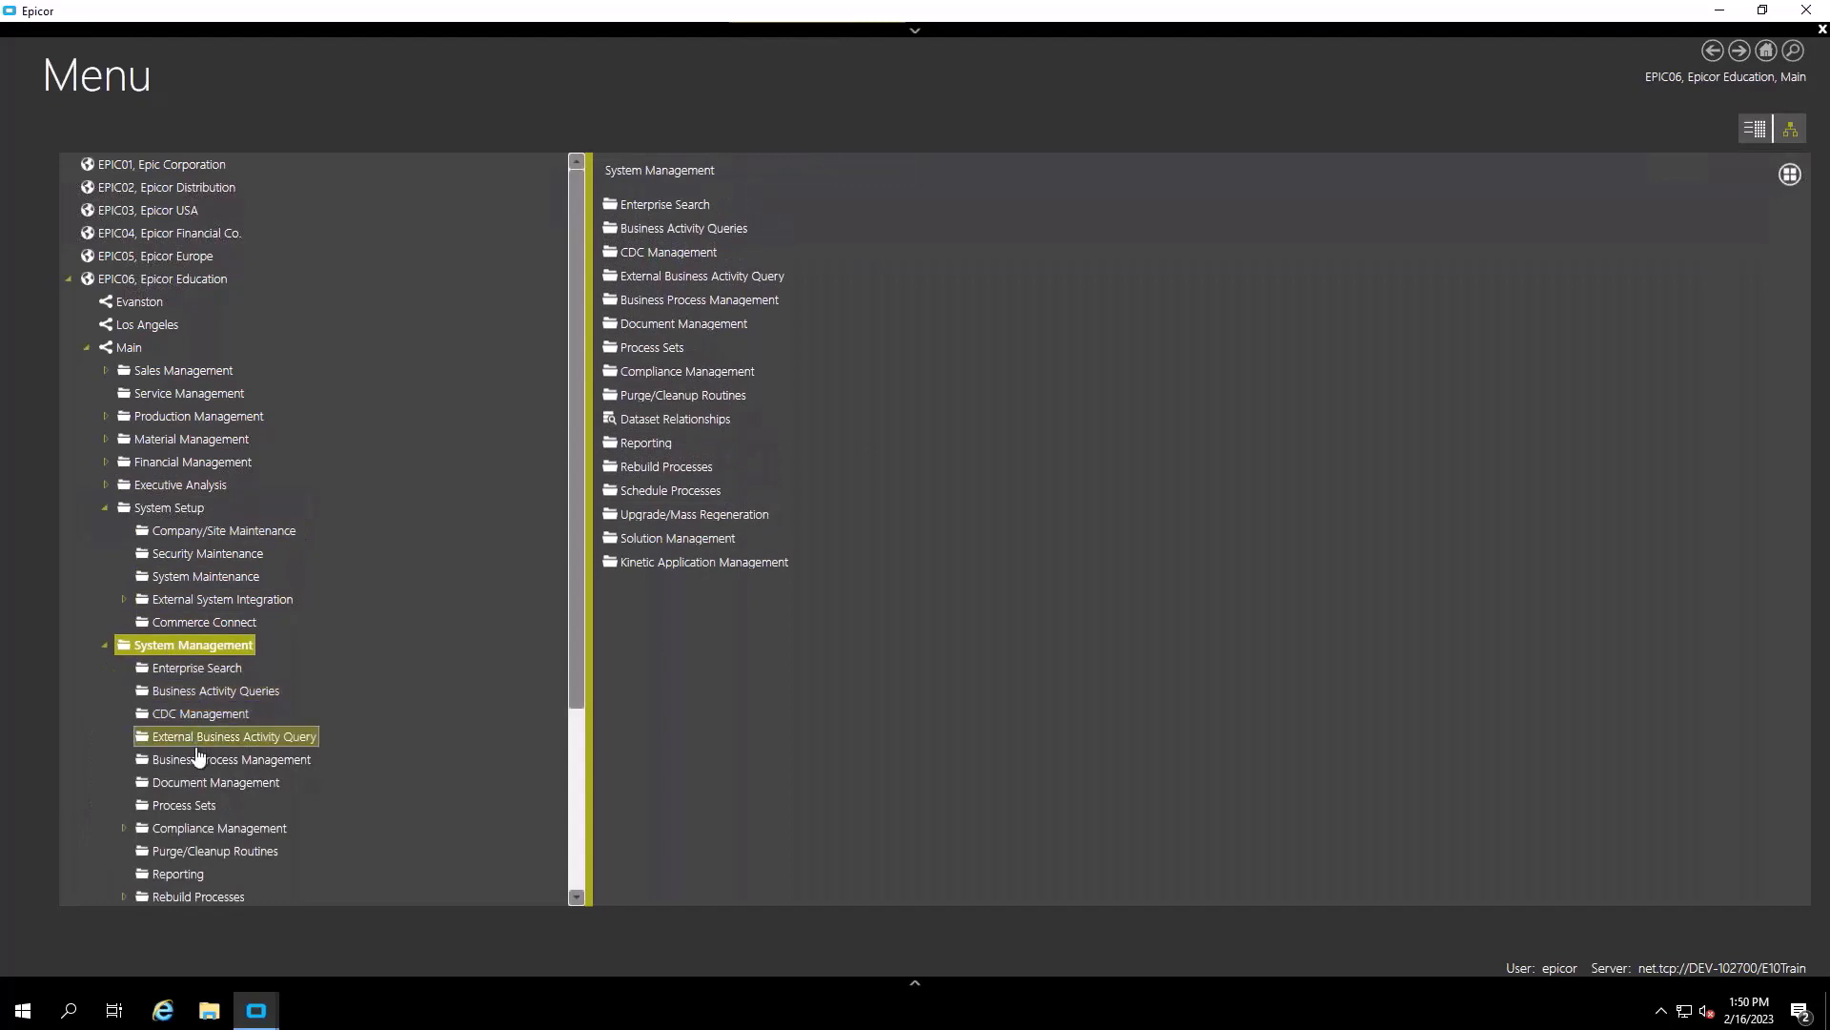
pyautogui.click(197, 762)
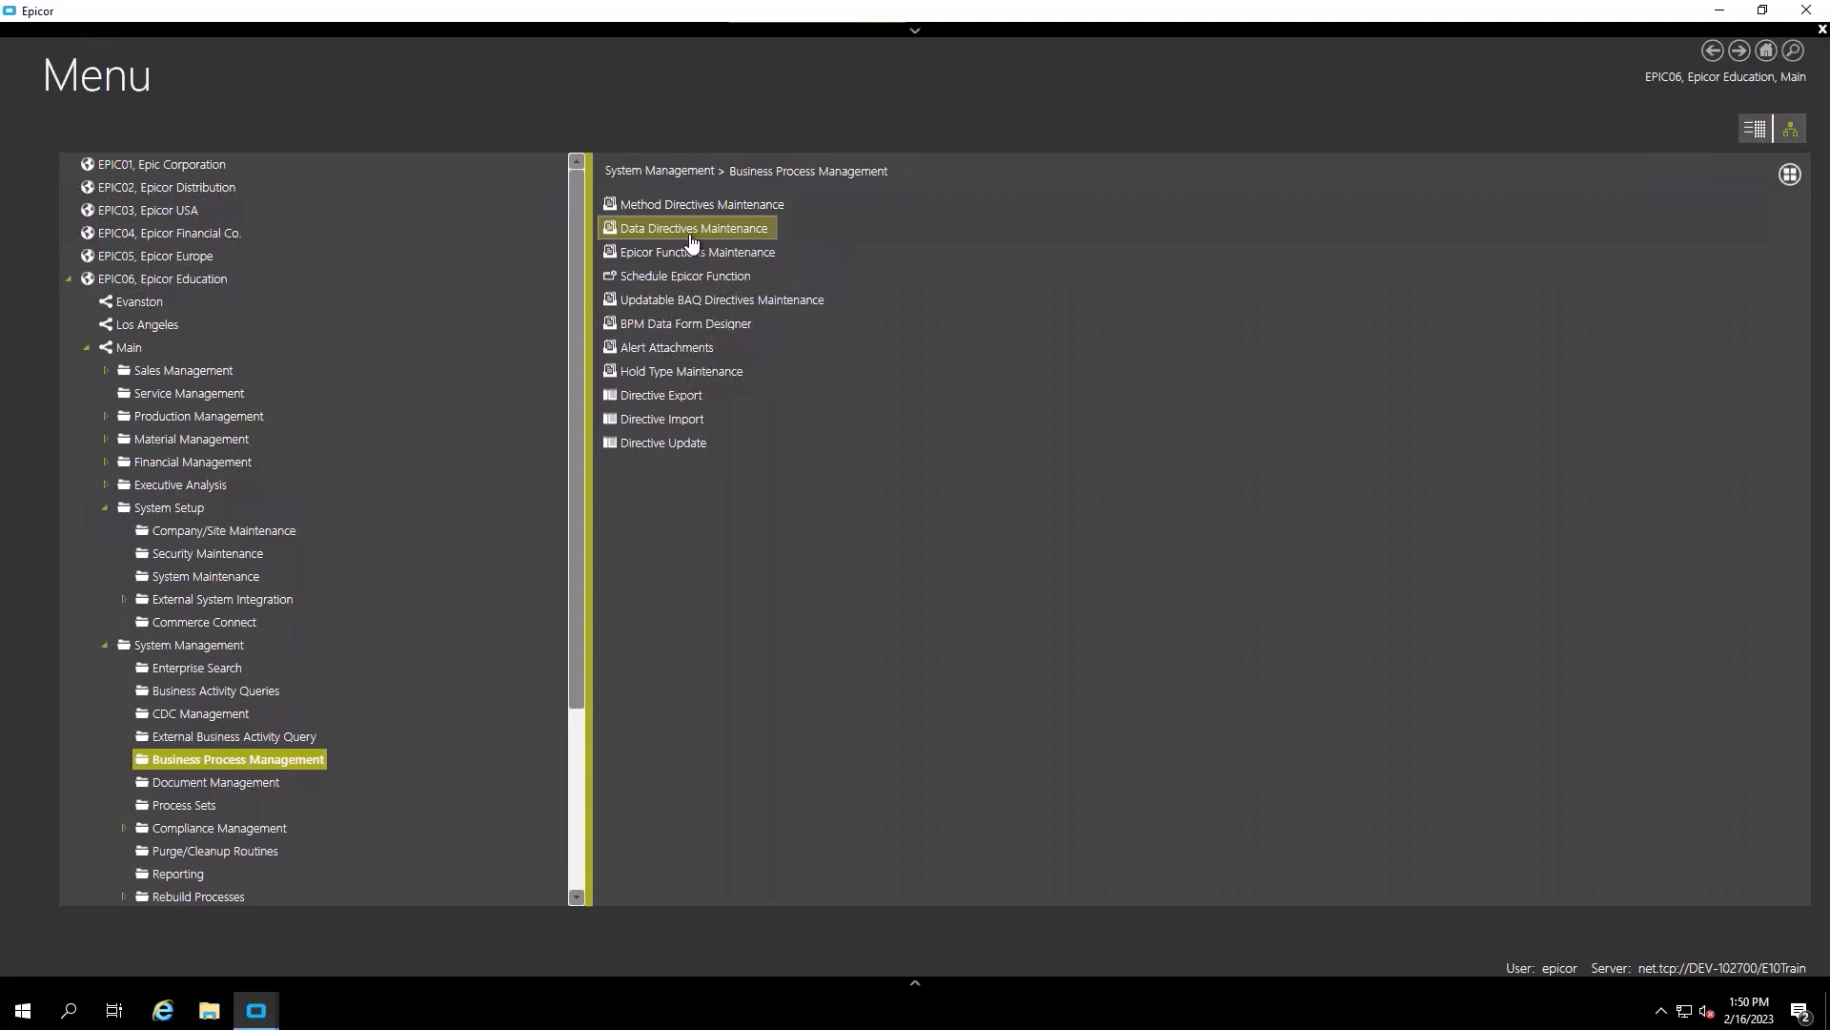
pyautogui.click(693, 231)
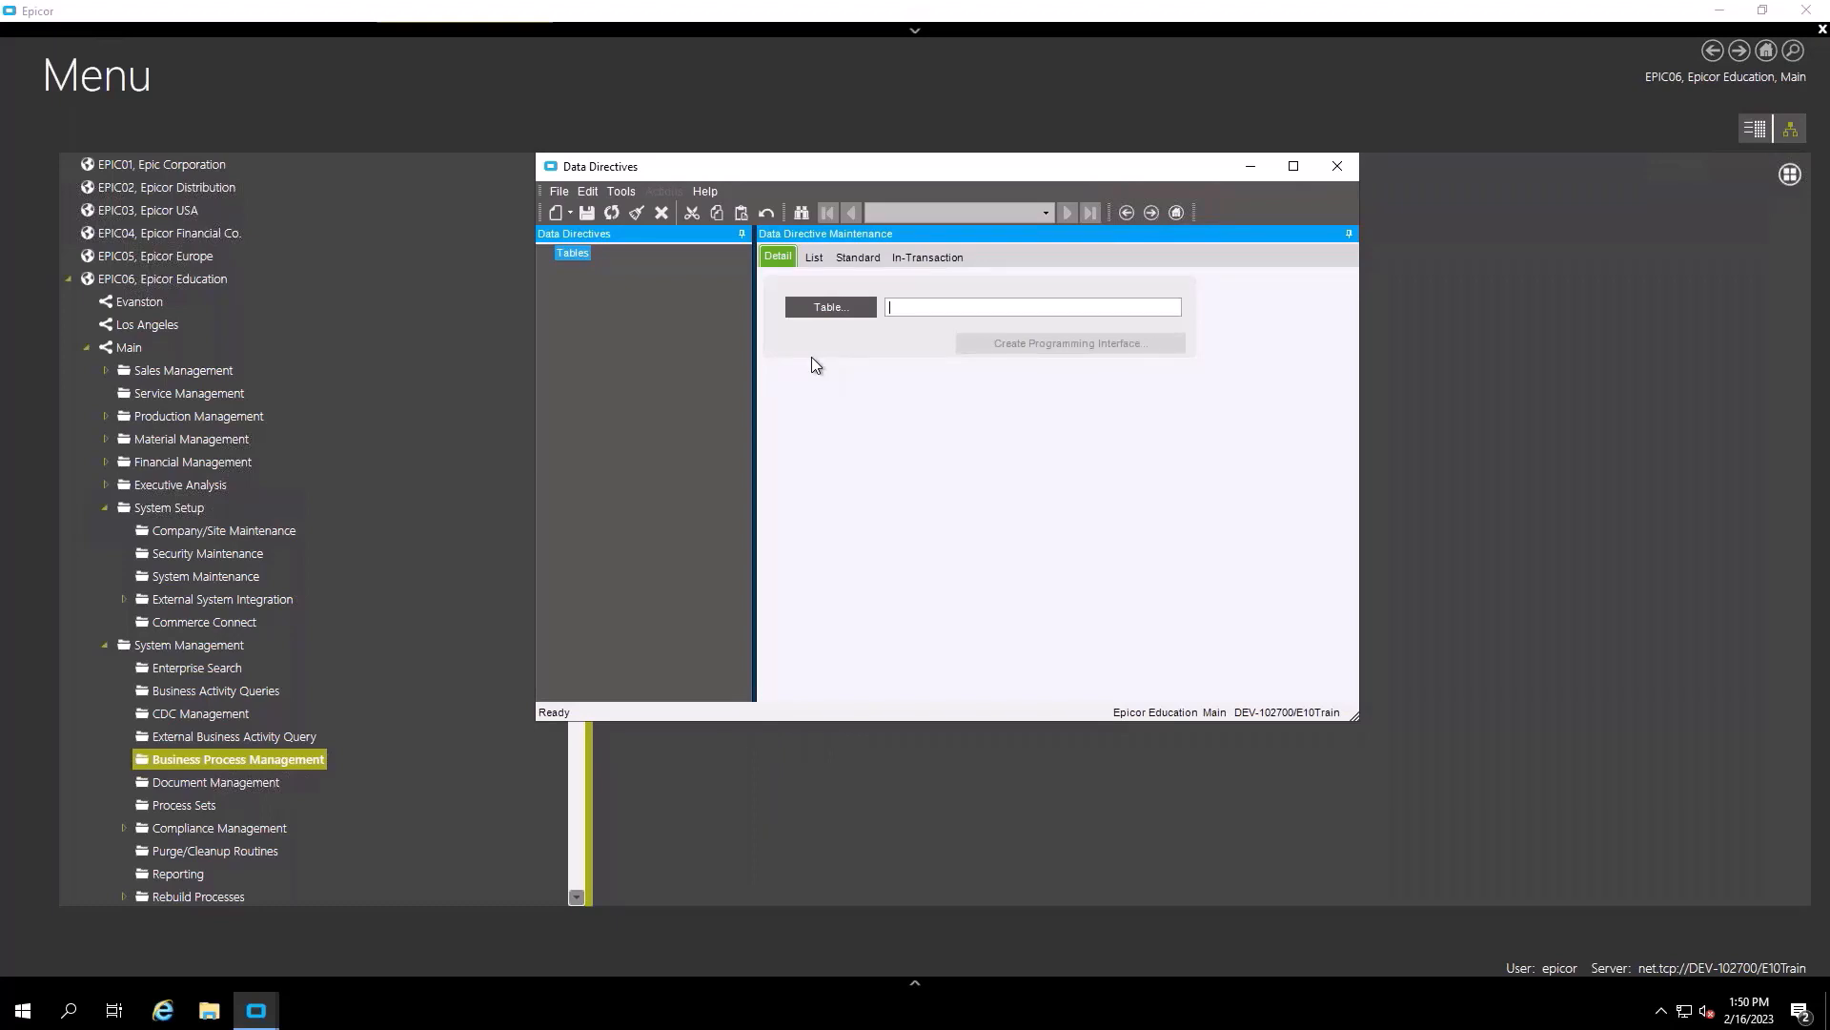
# - Search tables starting with 'order', load OrderDtl, and show its in-transaction directives
pyautogui.click(830, 307)
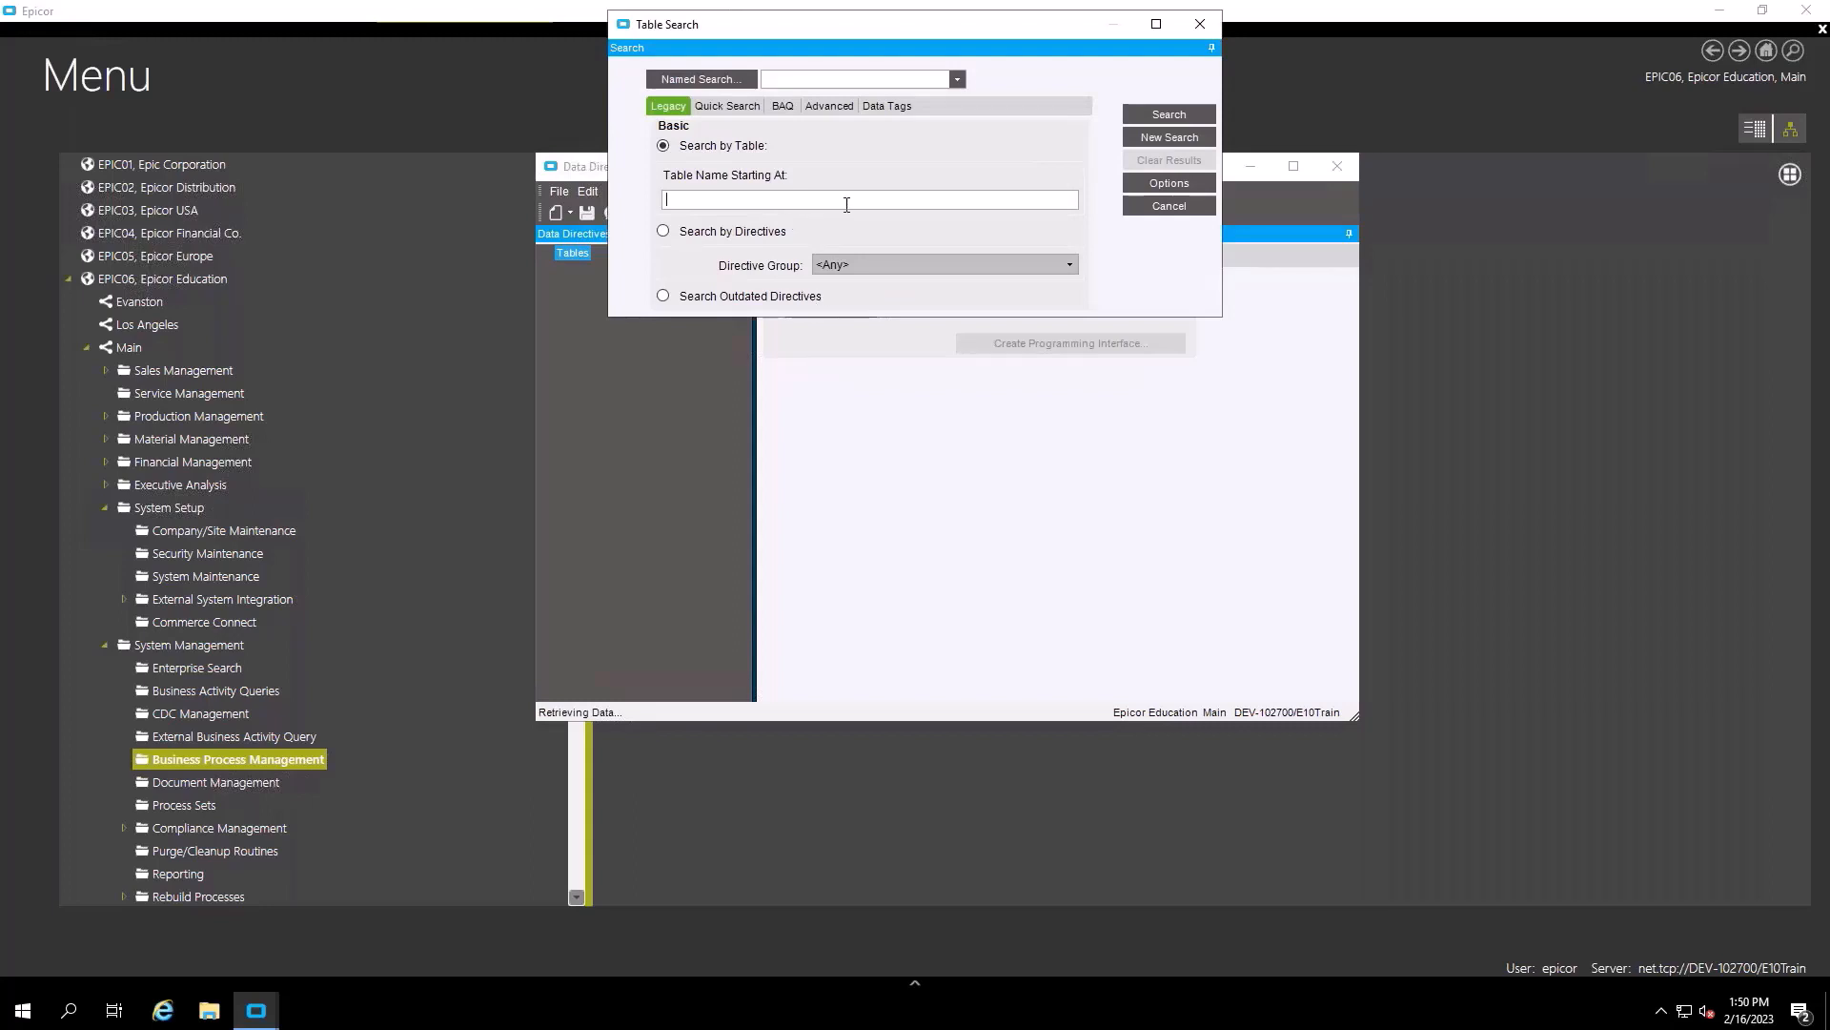
pyautogui.write('order')
pyautogui.press('Return')
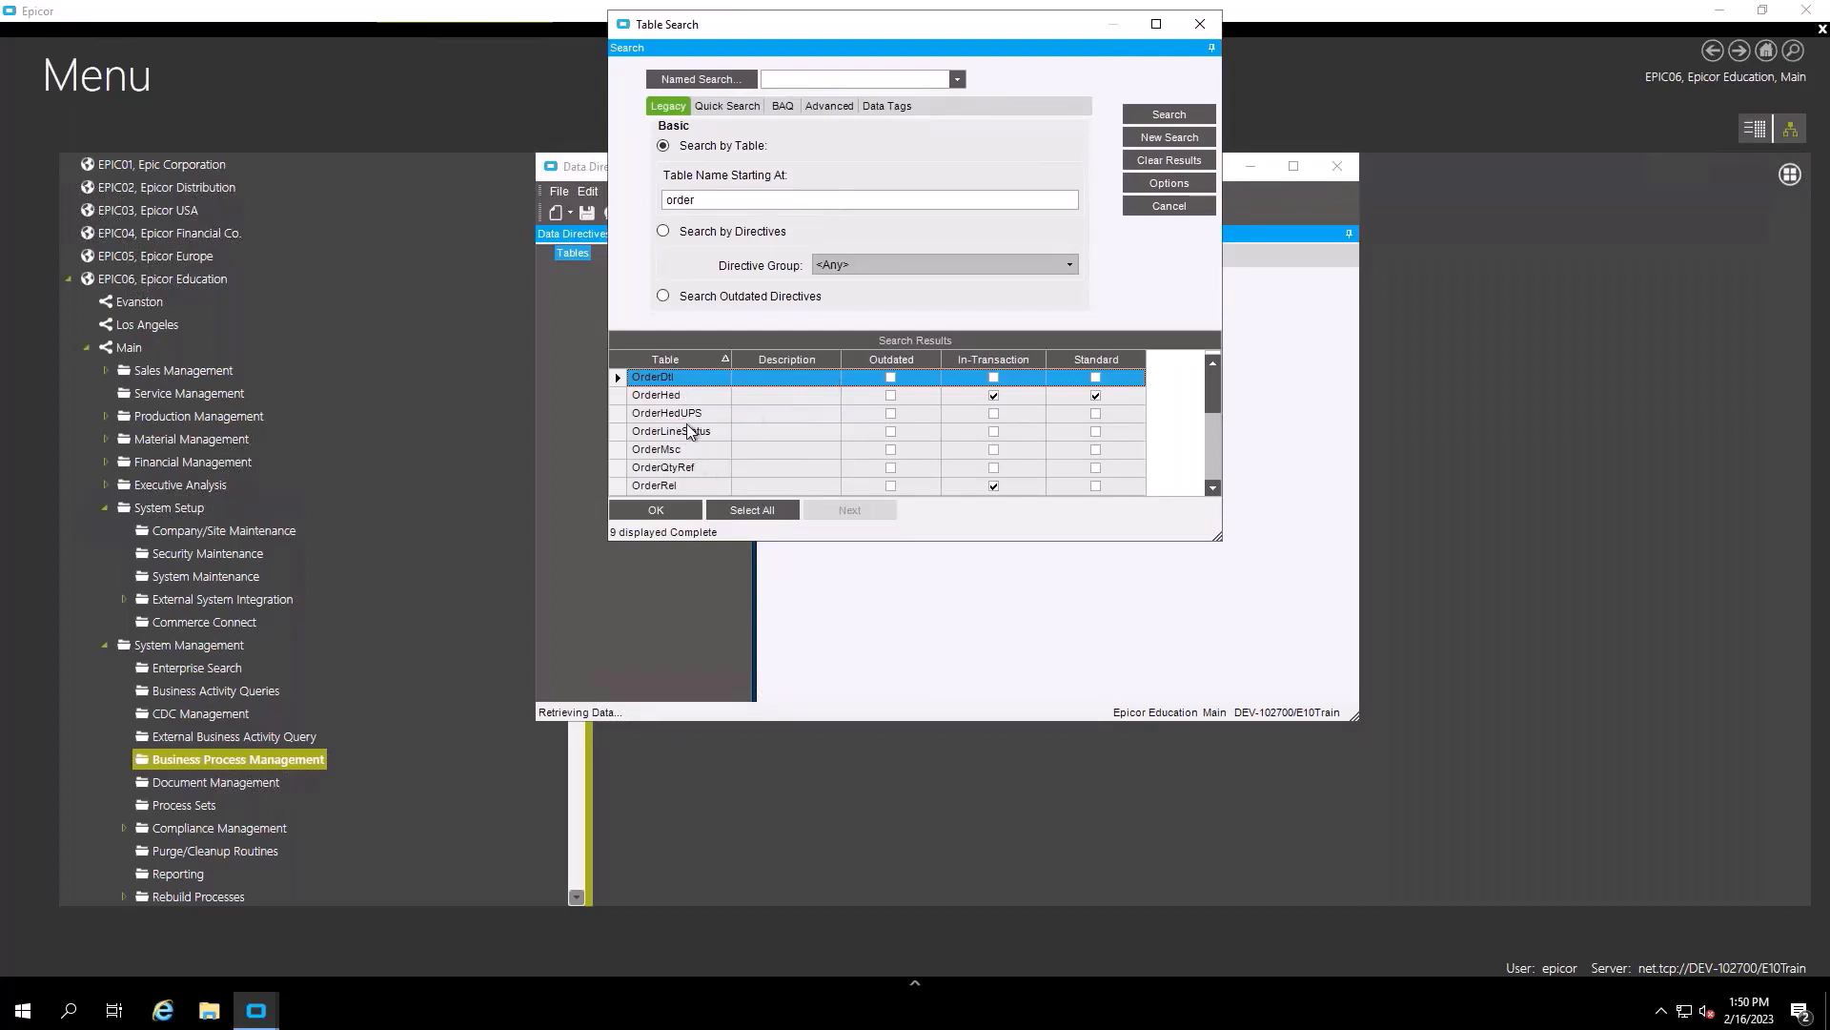
pyautogui.doubleClick(679, 379)
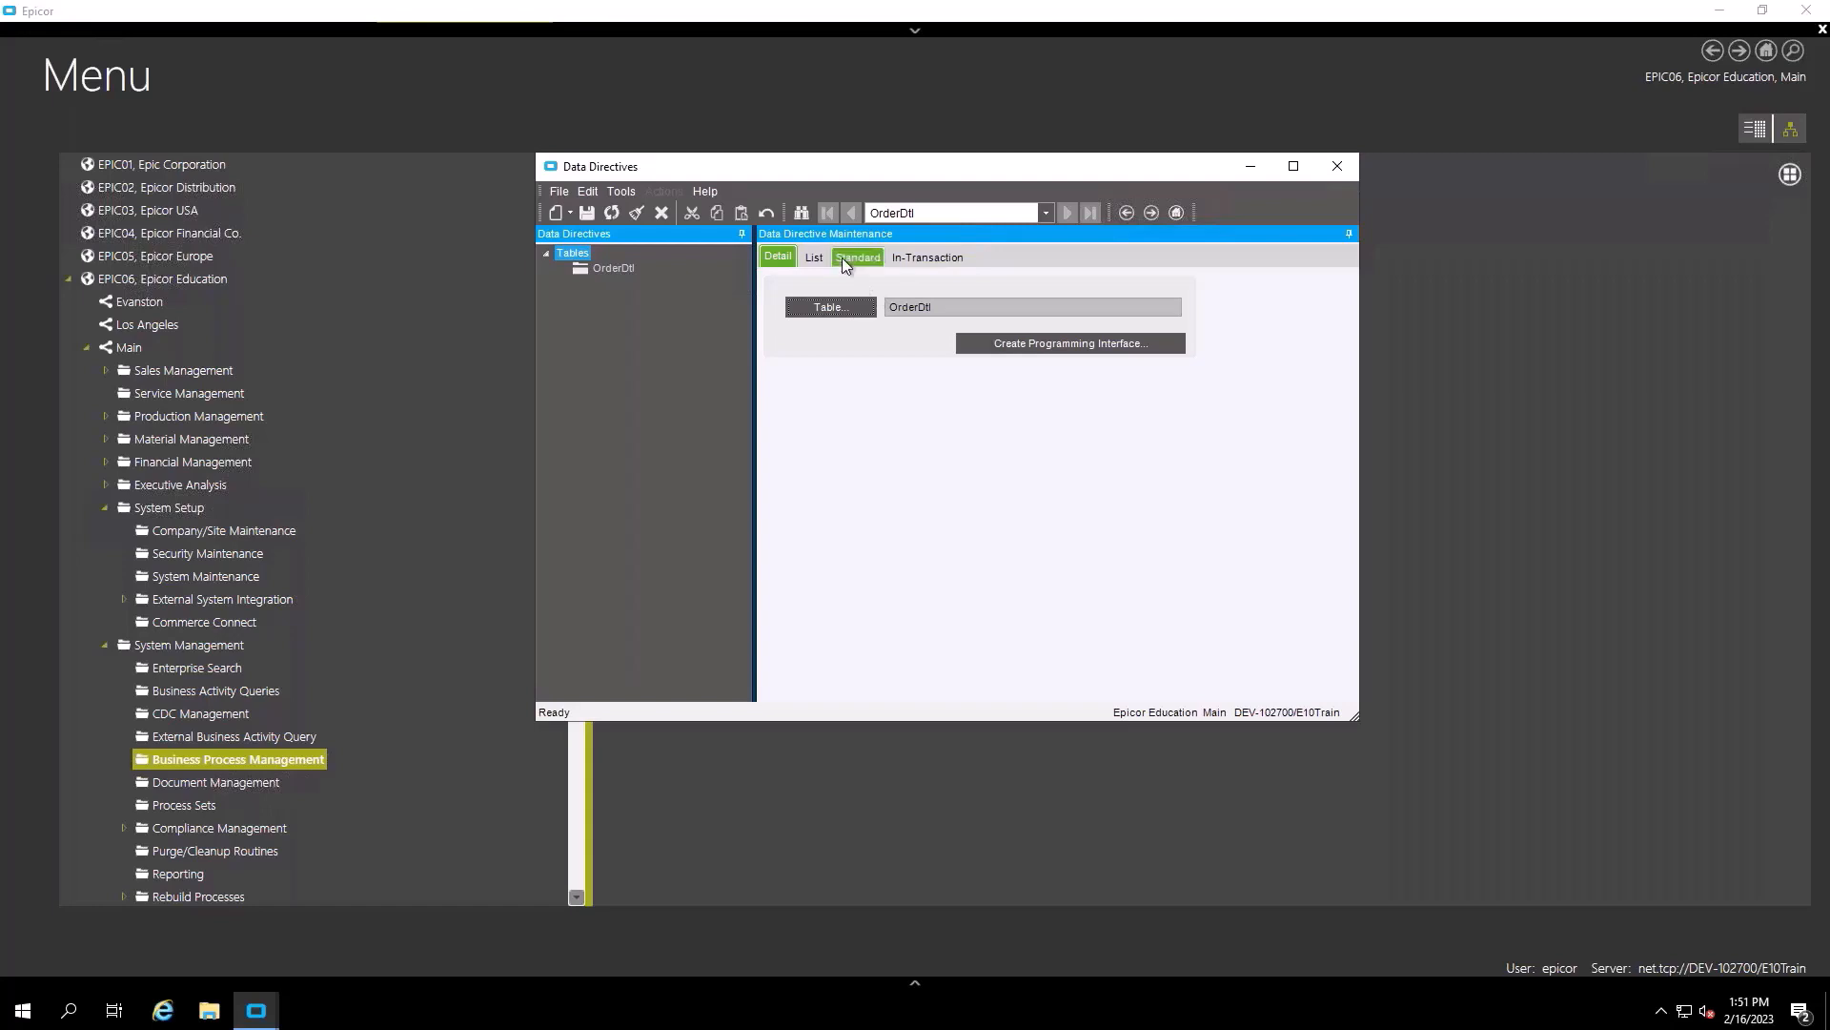
pyautogui.click(921, 255)
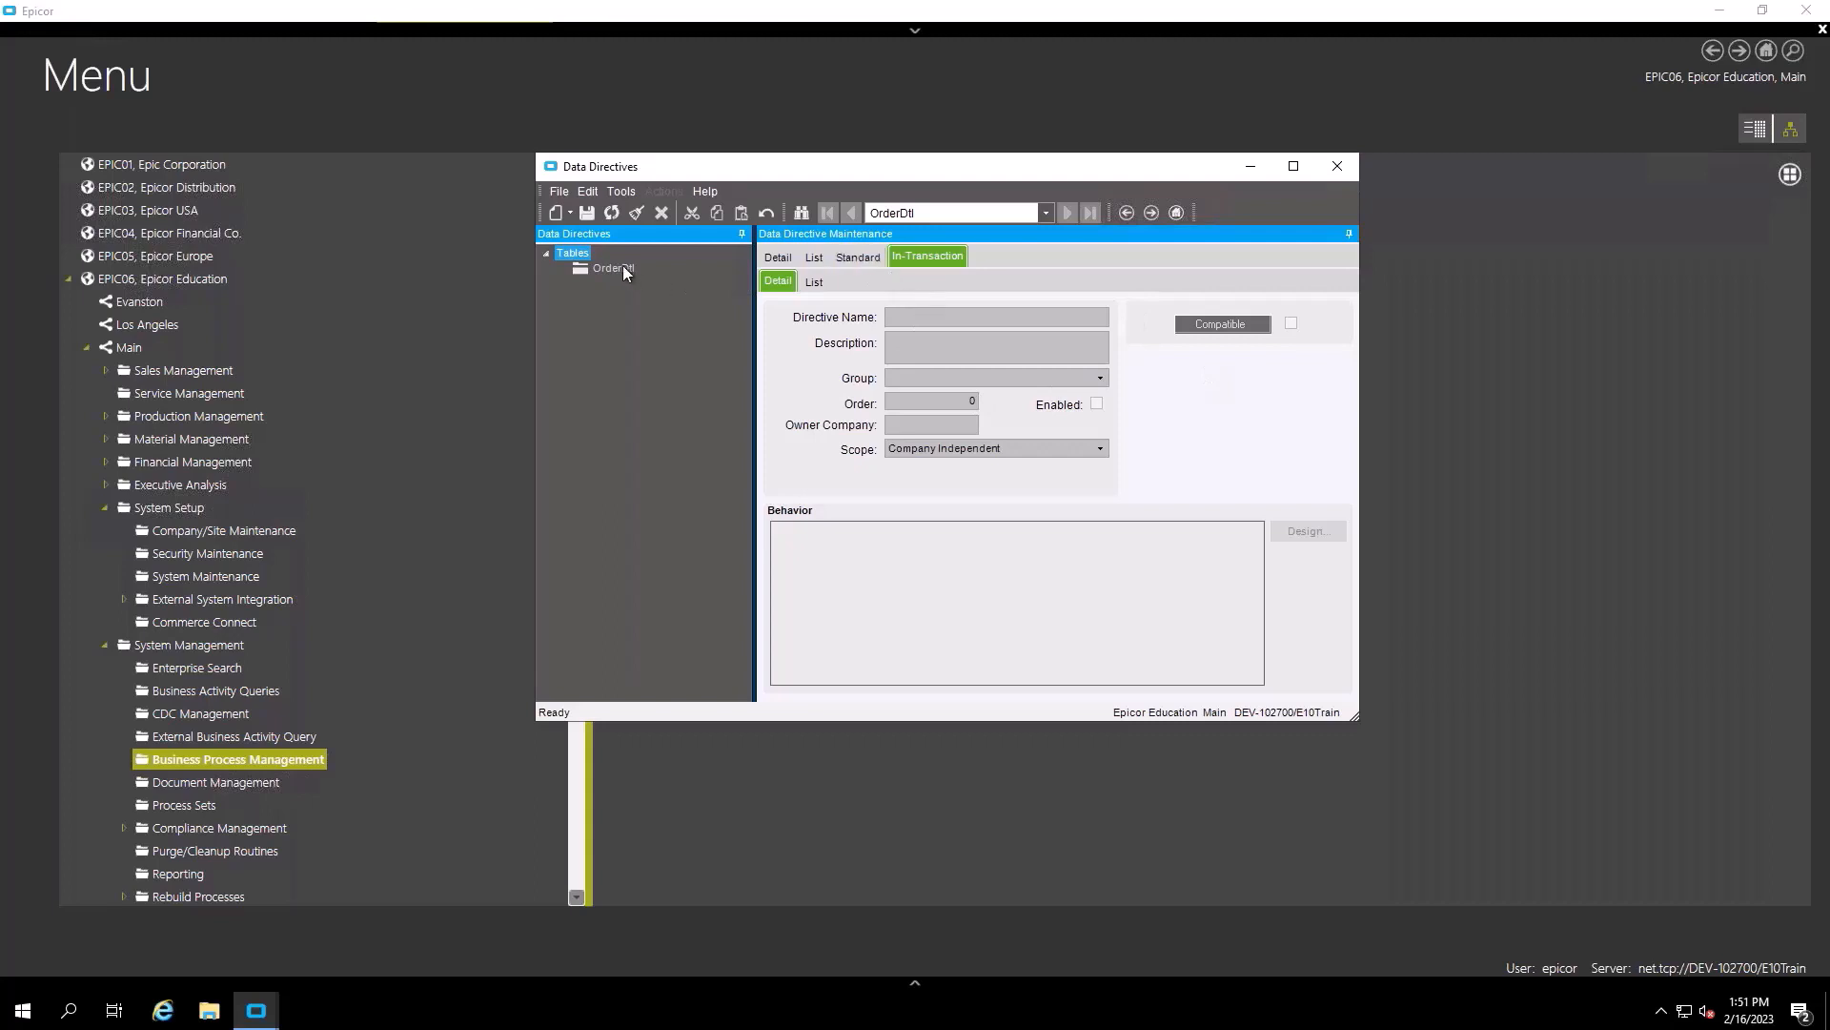
# - Create an in-transaction directive with name and description ChangeLog, enable it, and open Design
pyautogui.click(566, 211)
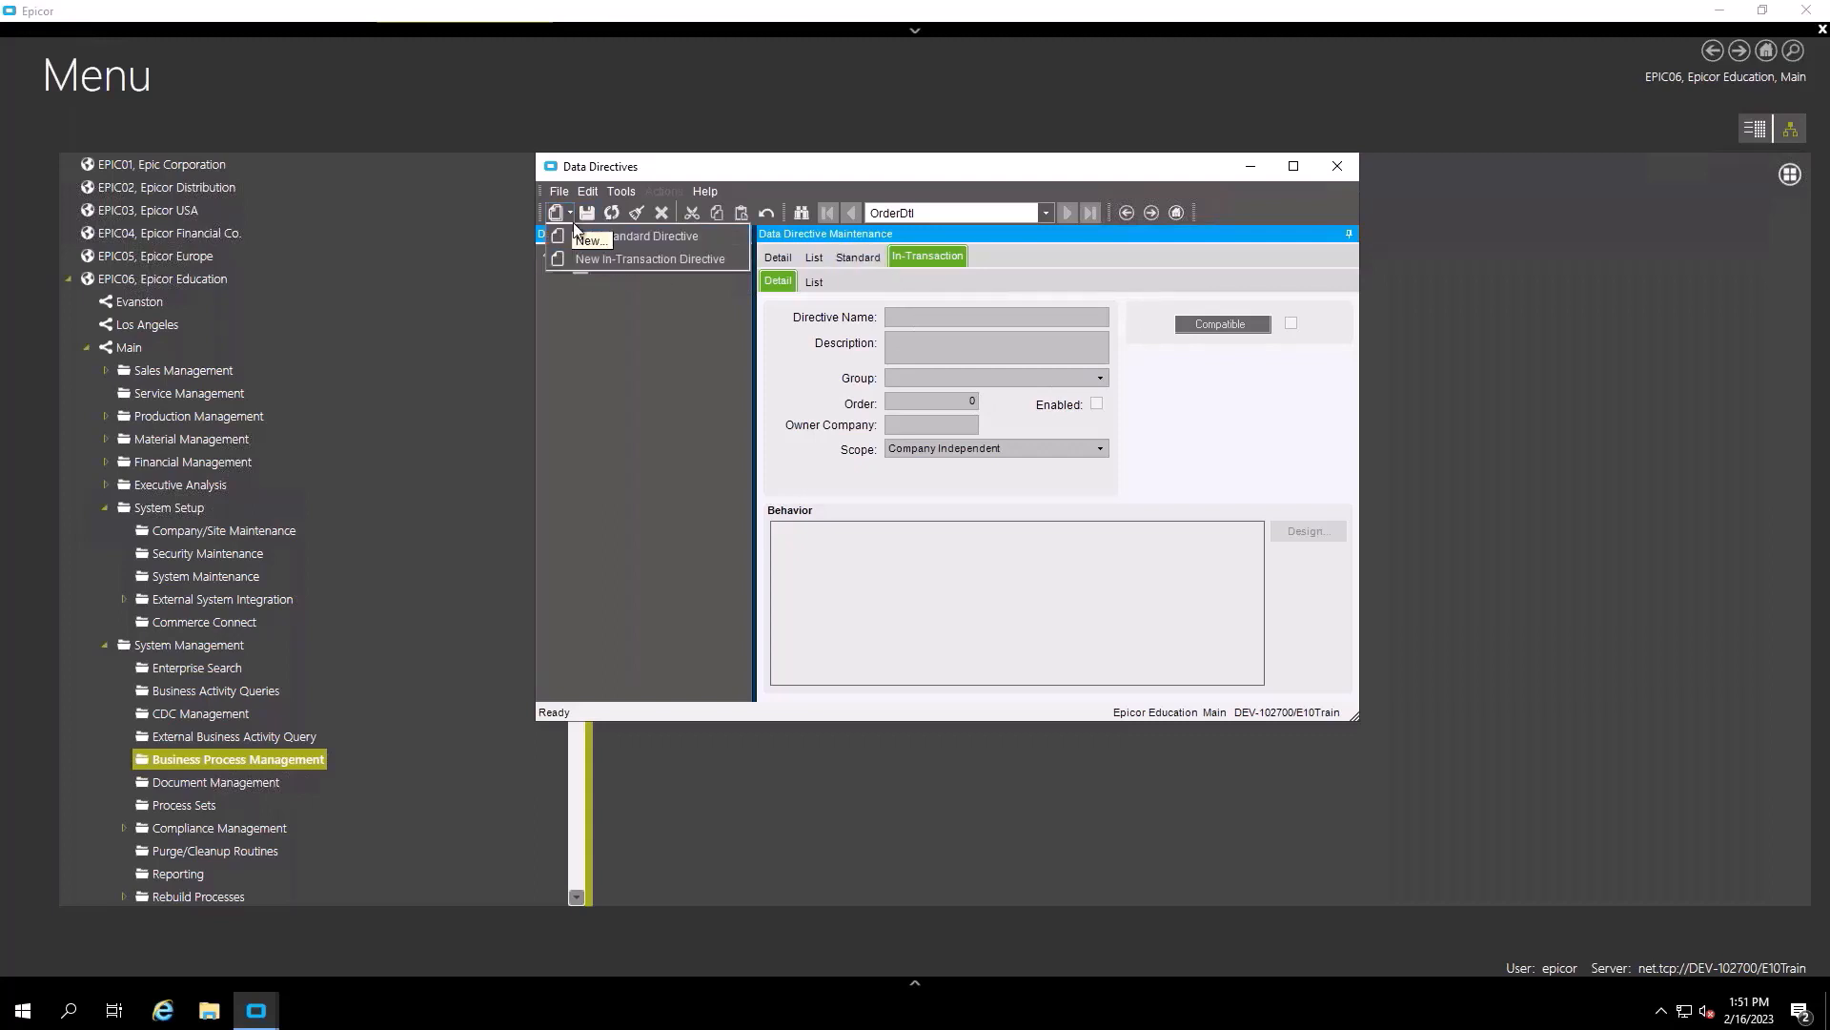
pyautogui.click(610, 260)
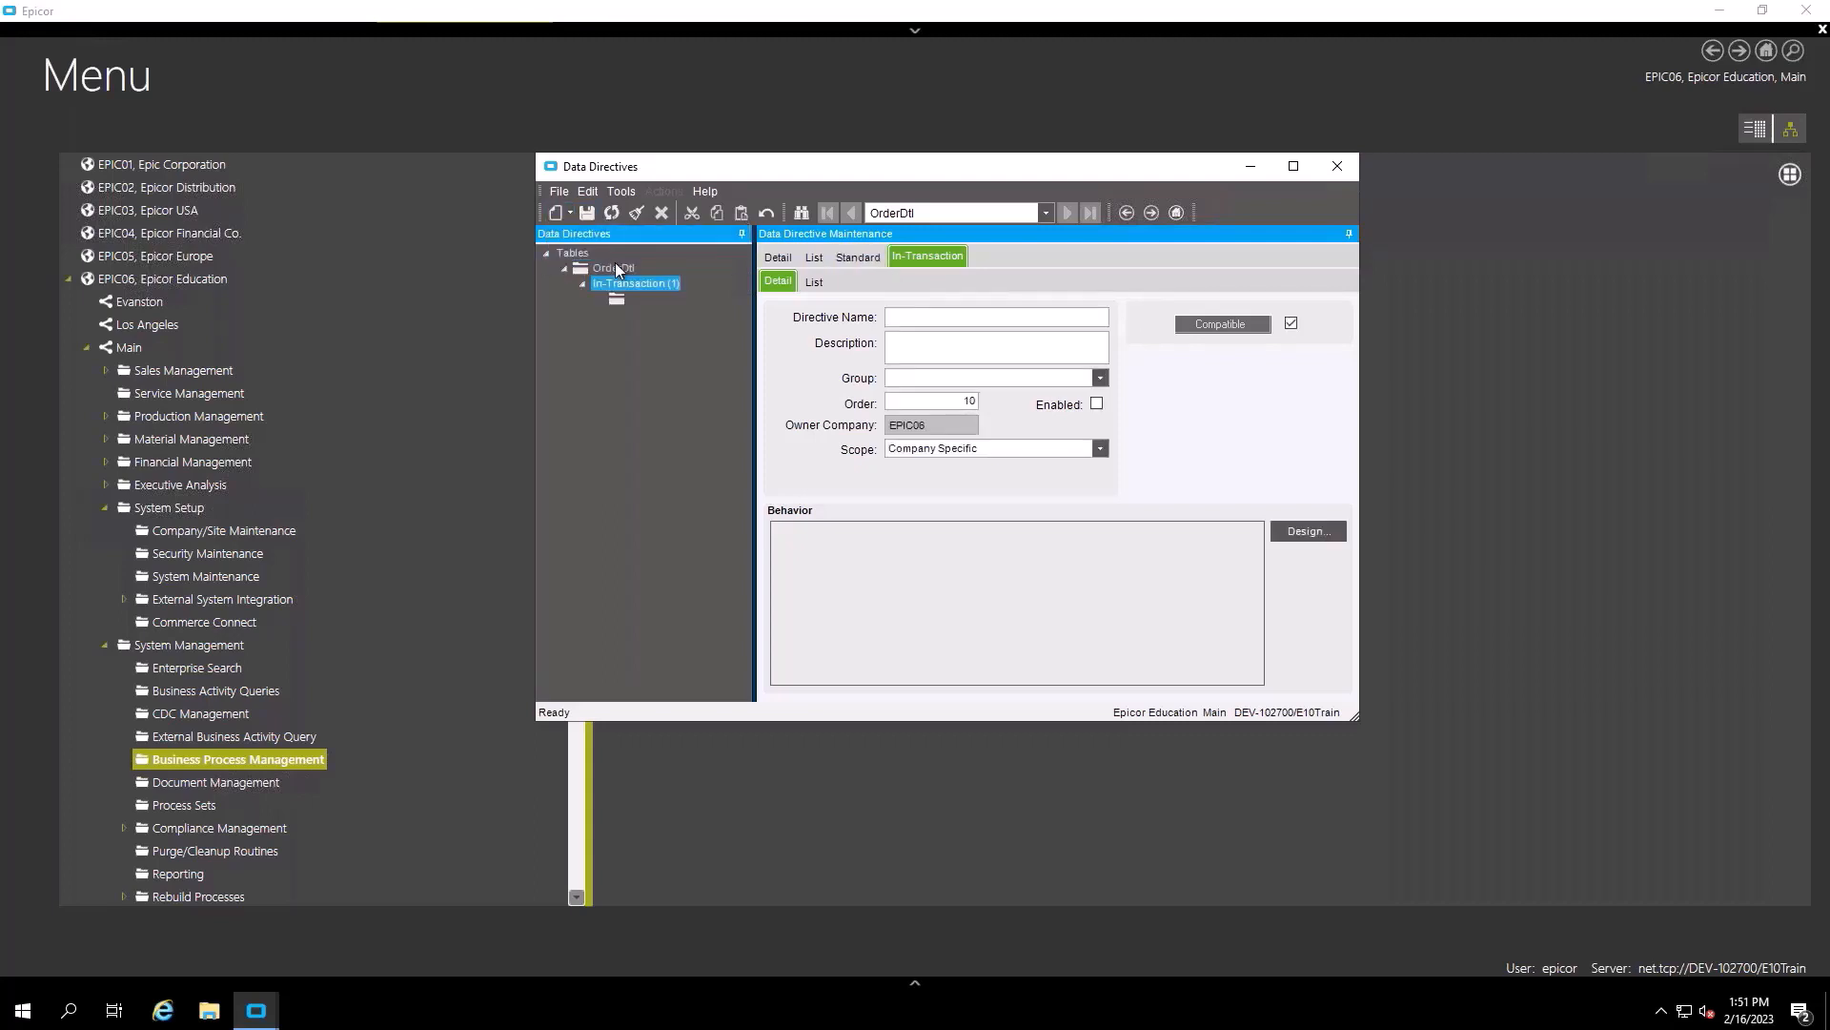
pyautogui.click(893, 317)
pyautogui.write('ChangeLog')
pyautogui.hotkey('ctrl', 'a')
pyautogui.hotkey('ctrl', 'c')
pyautogui.press('Tab')
pyautogui.hotkey('ctrl', 'v')
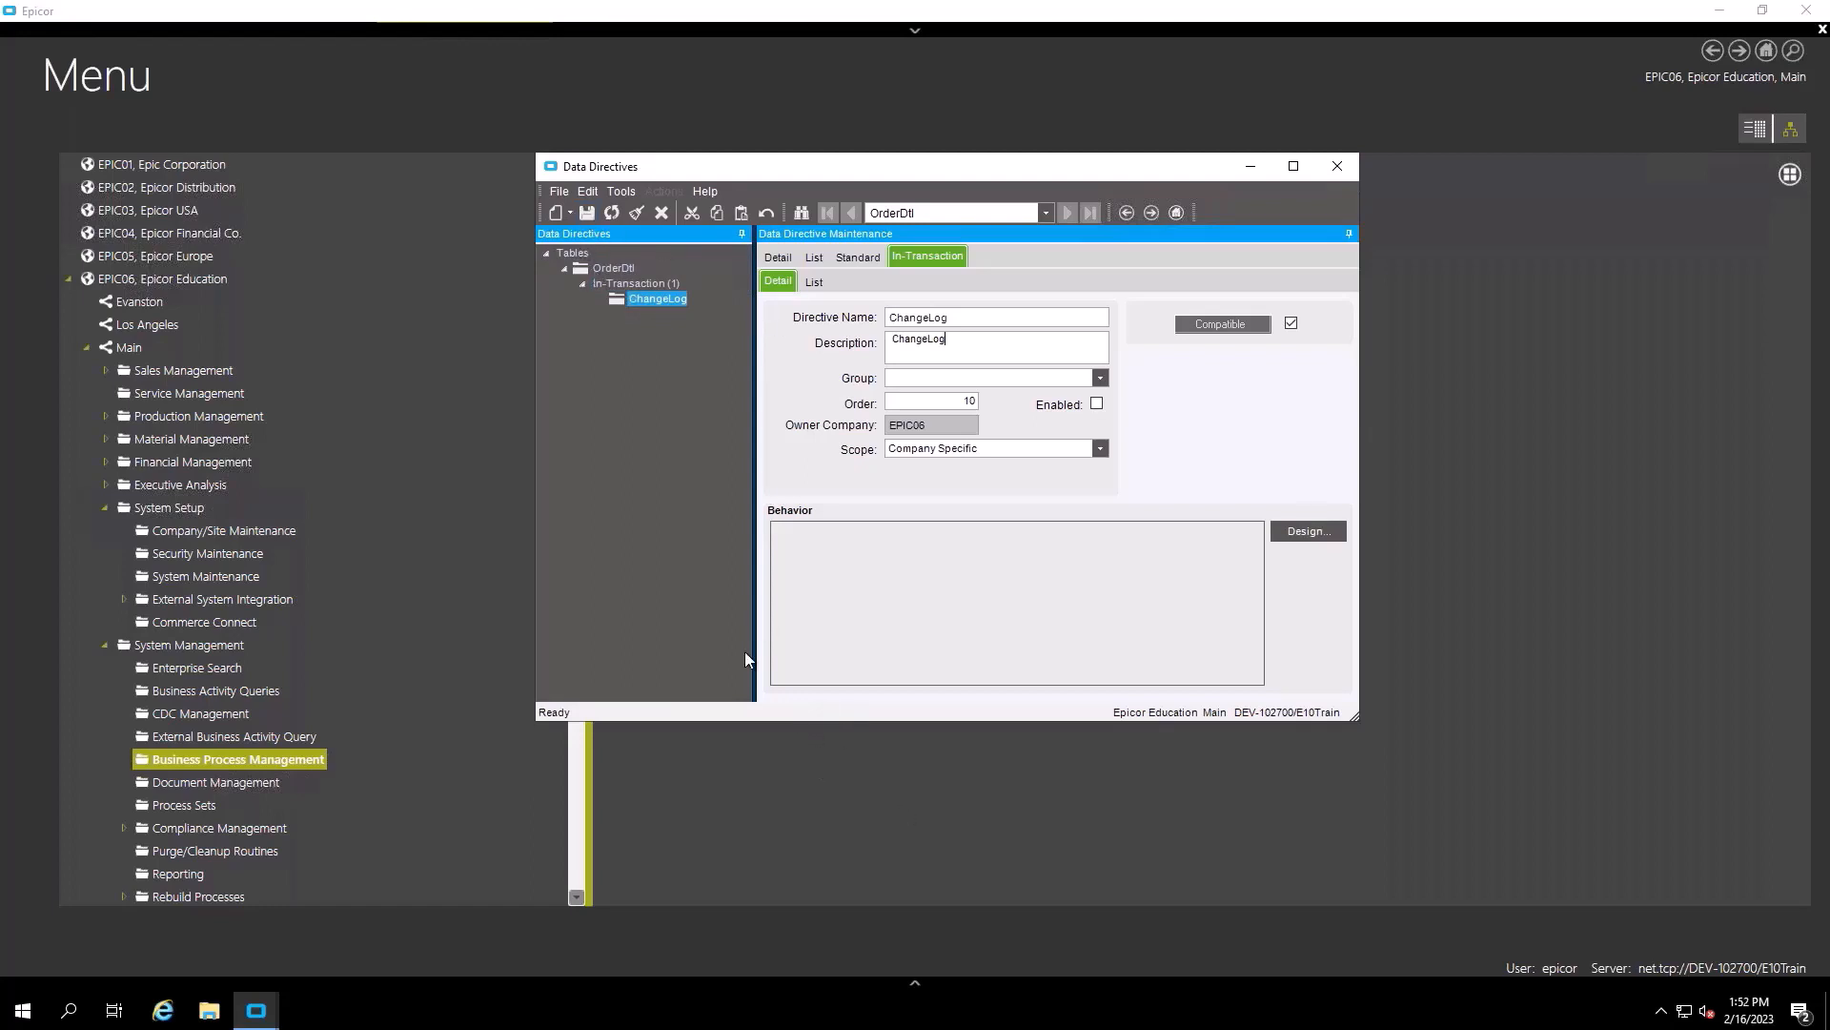
pyautogui.click(1096, 403)
pyautogui.click(1294, 531)
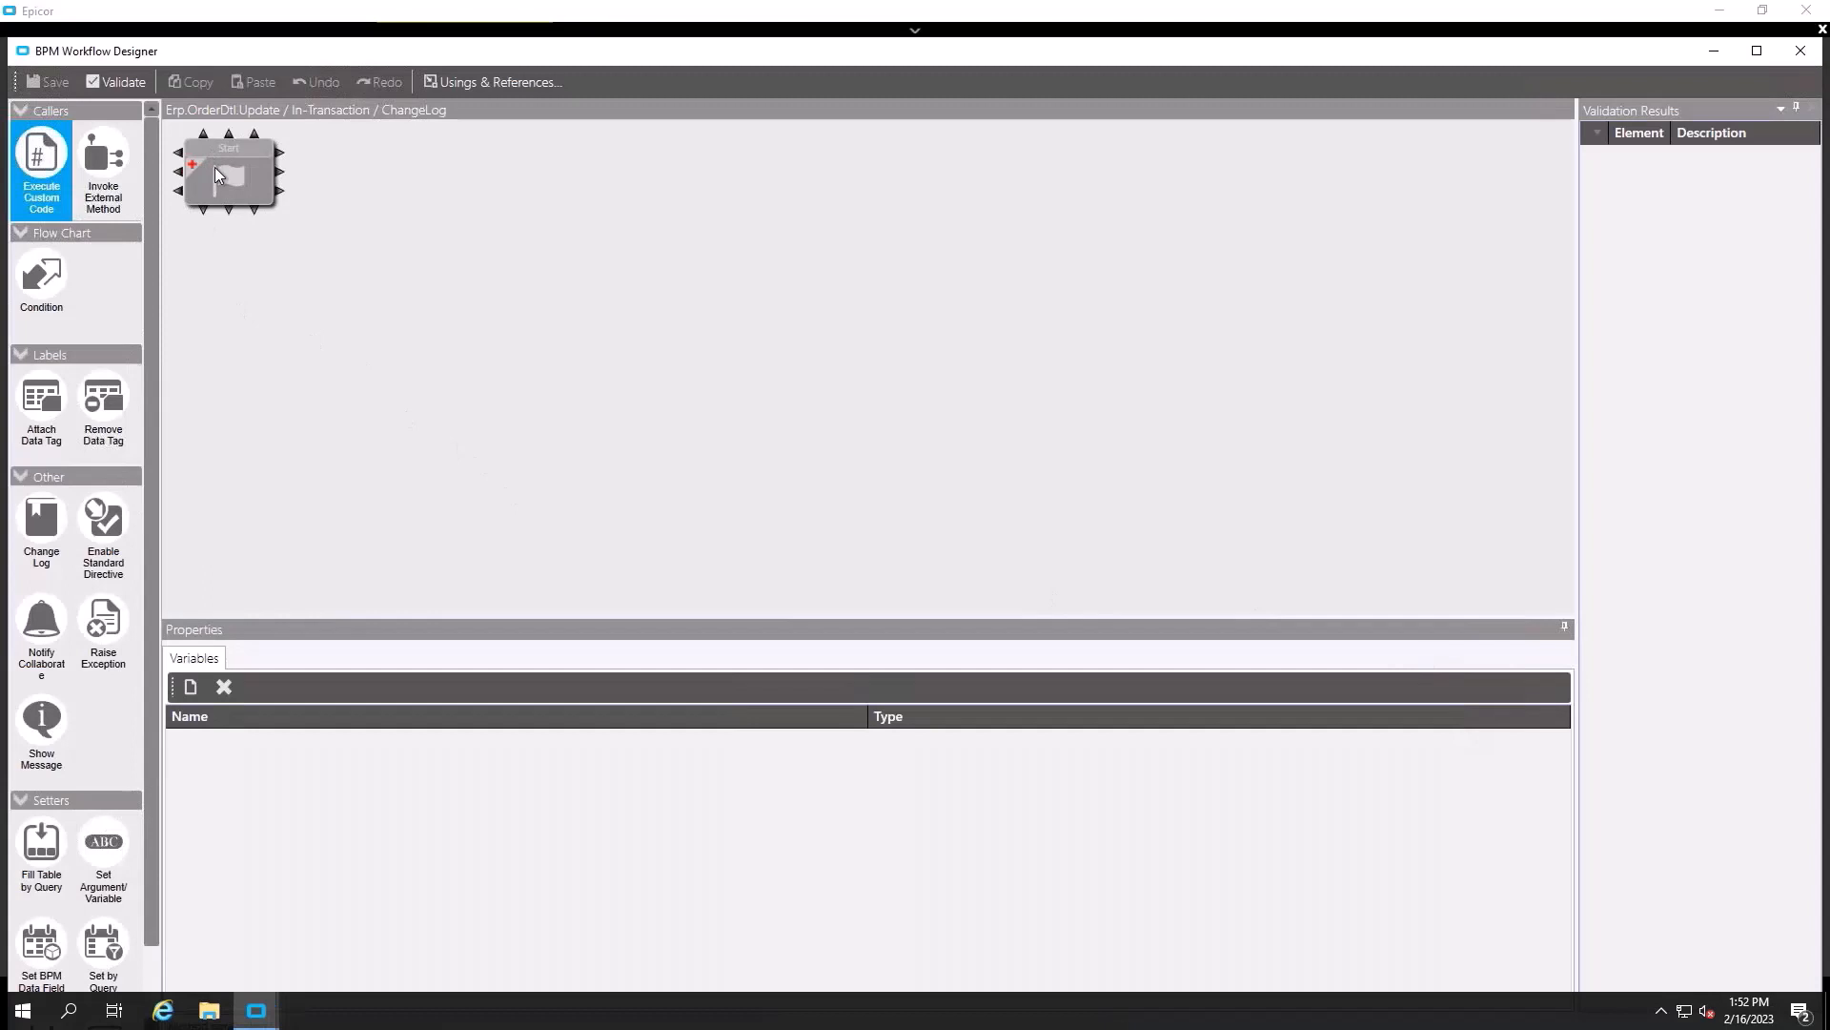
# - Add a Condition node to the workflow and connect Start to it
pyautogui.moveTo(44, 277); pyautogui.dragTo(449, 274)
pyautogui.moveTo(193, 184)
pyautogui.moveTo(177, 175); pyautogui.dragTo(498, 286)
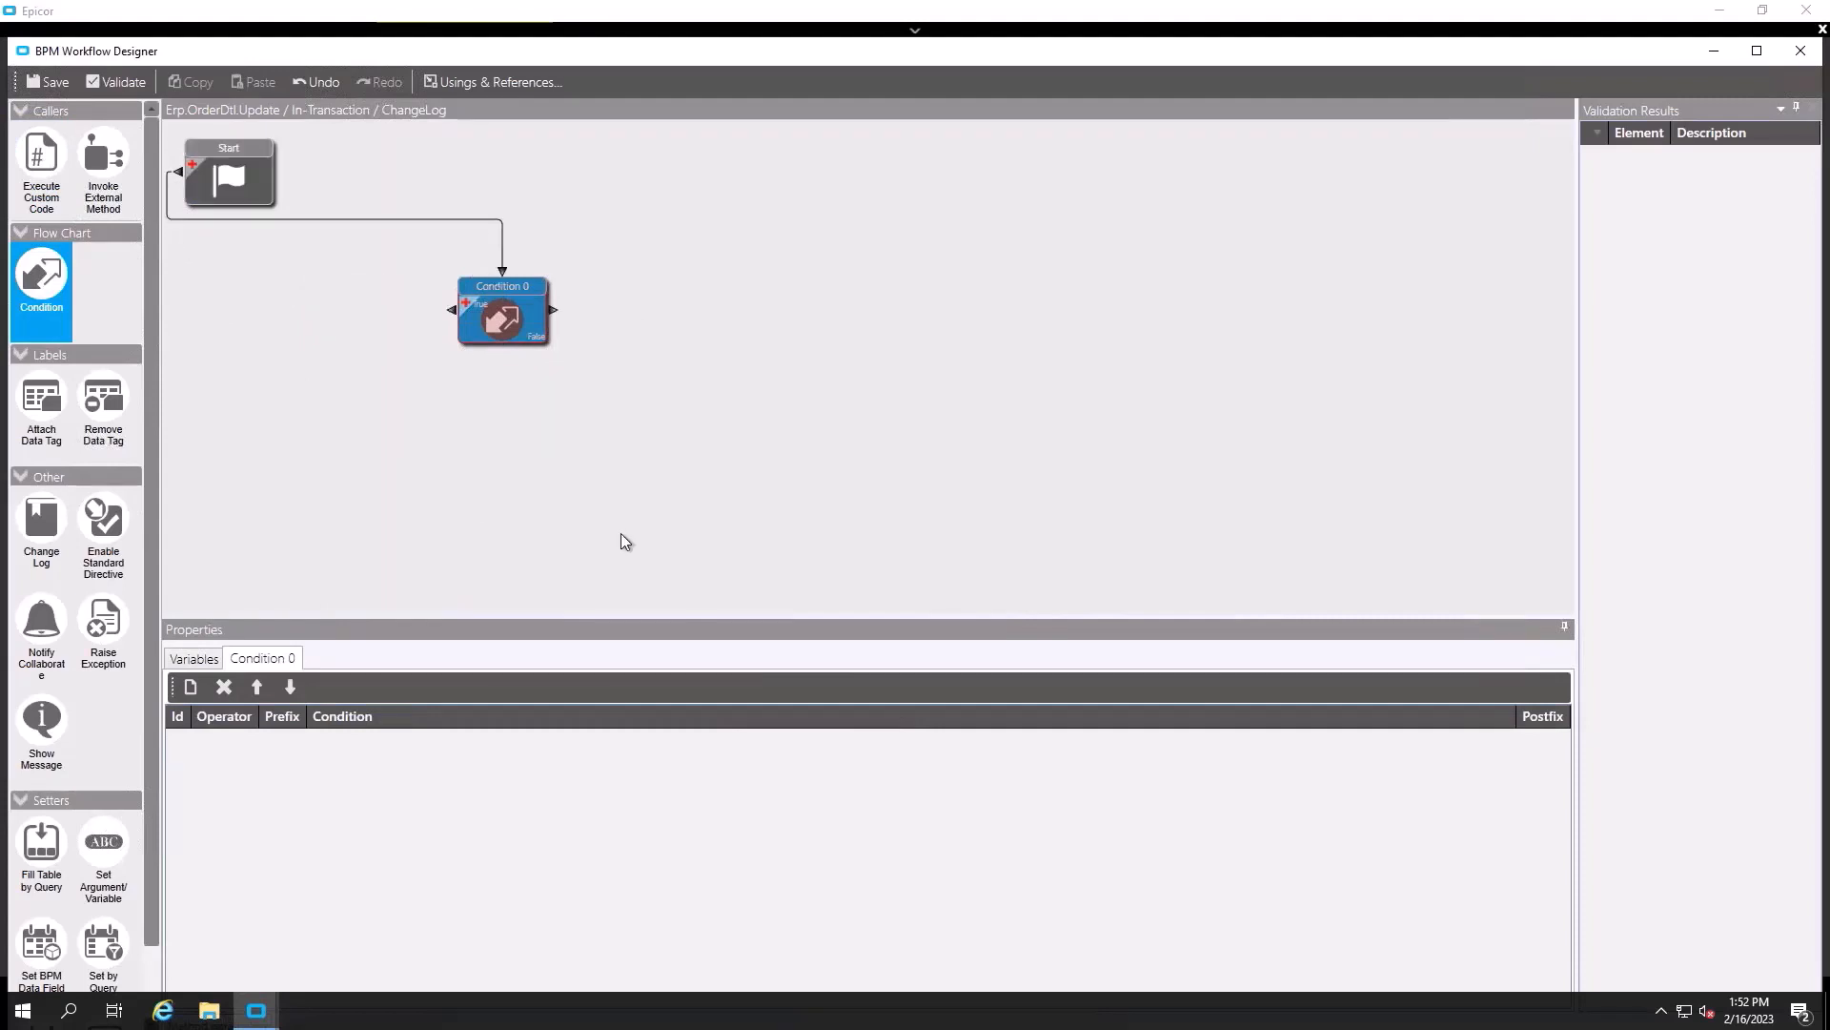
# - Set the condition to test for at least one updated row in ttOrderDtl
pyautogui.click(191, 688)
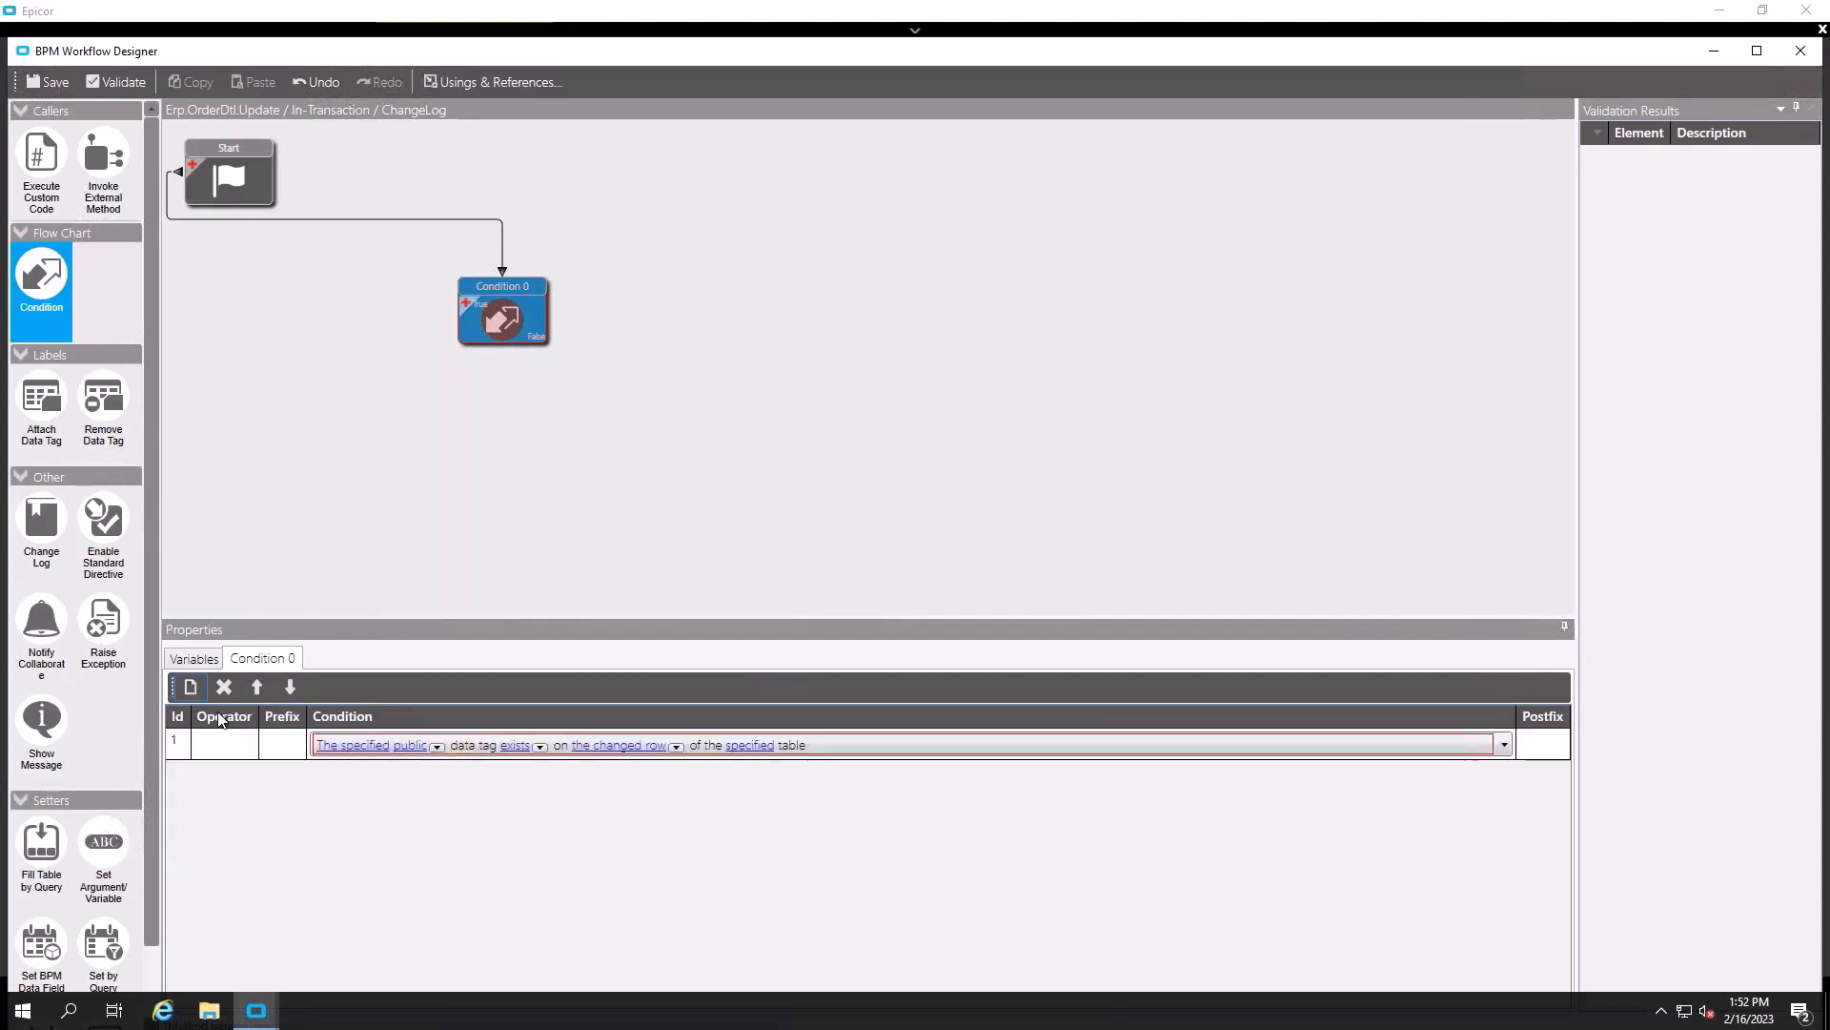
pyautogui.click(1505, 747)
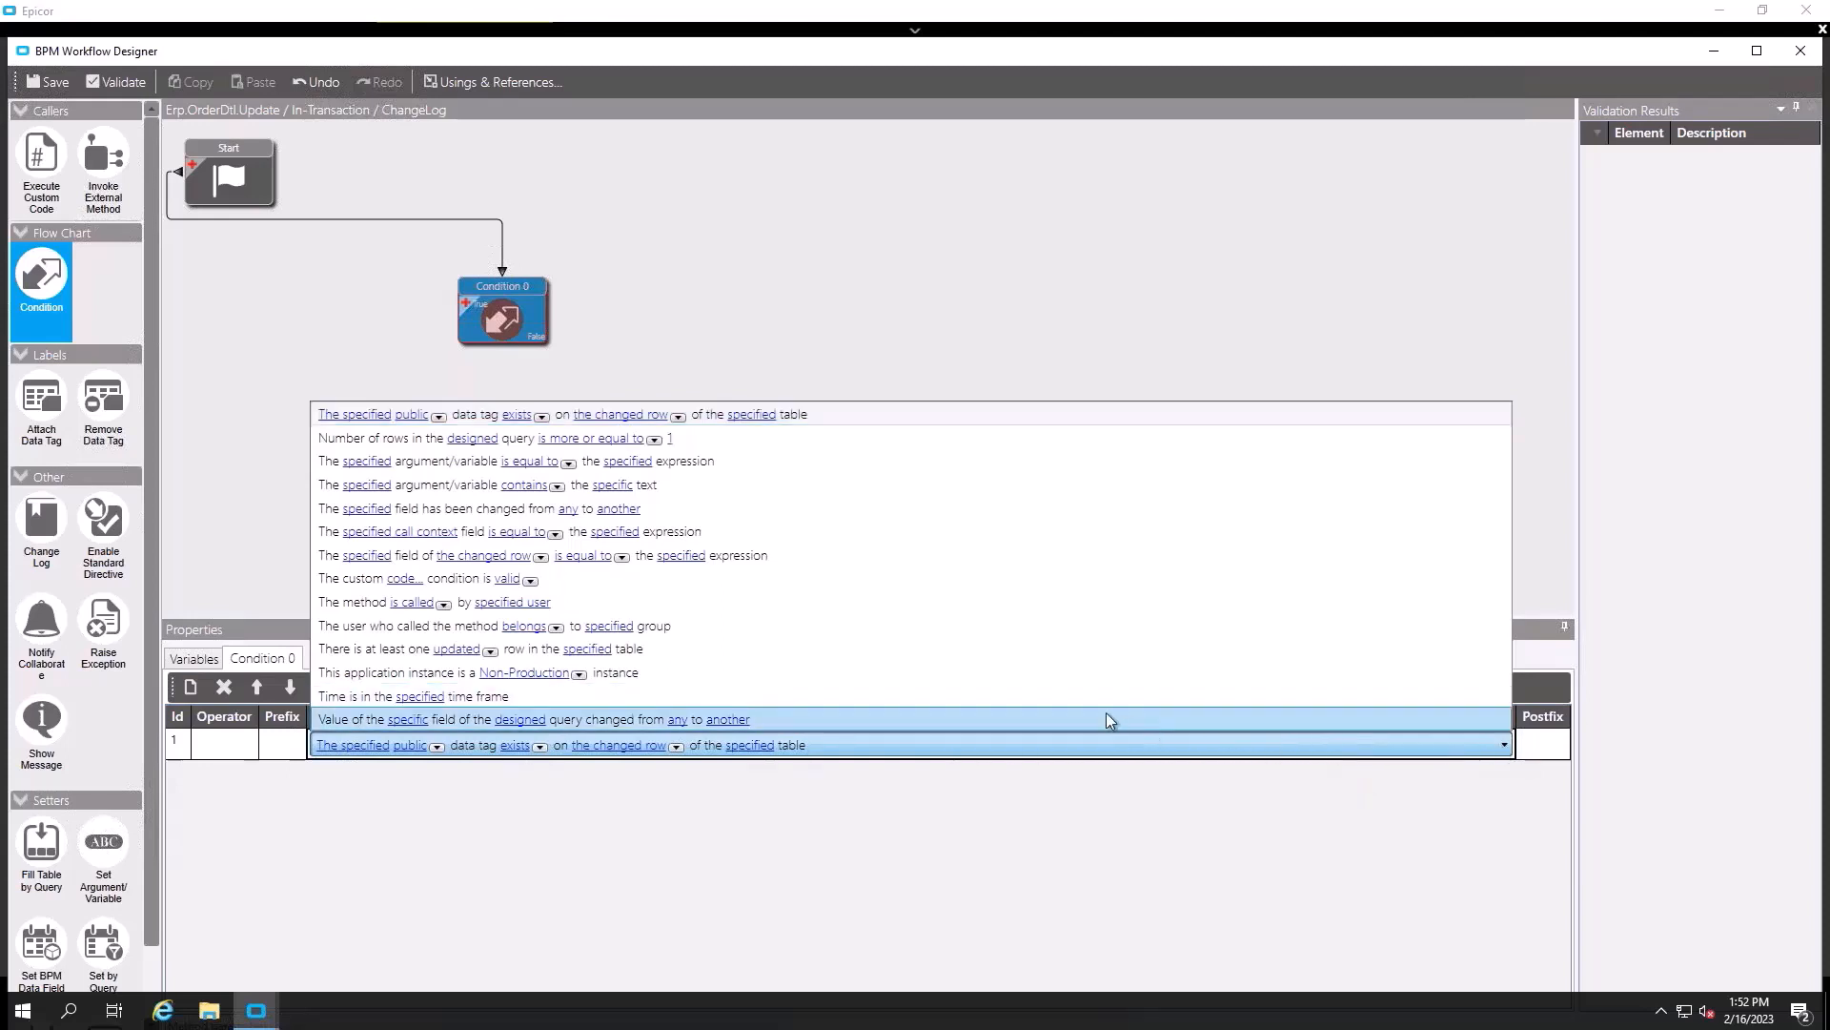
pyautogui.click(689, 650)
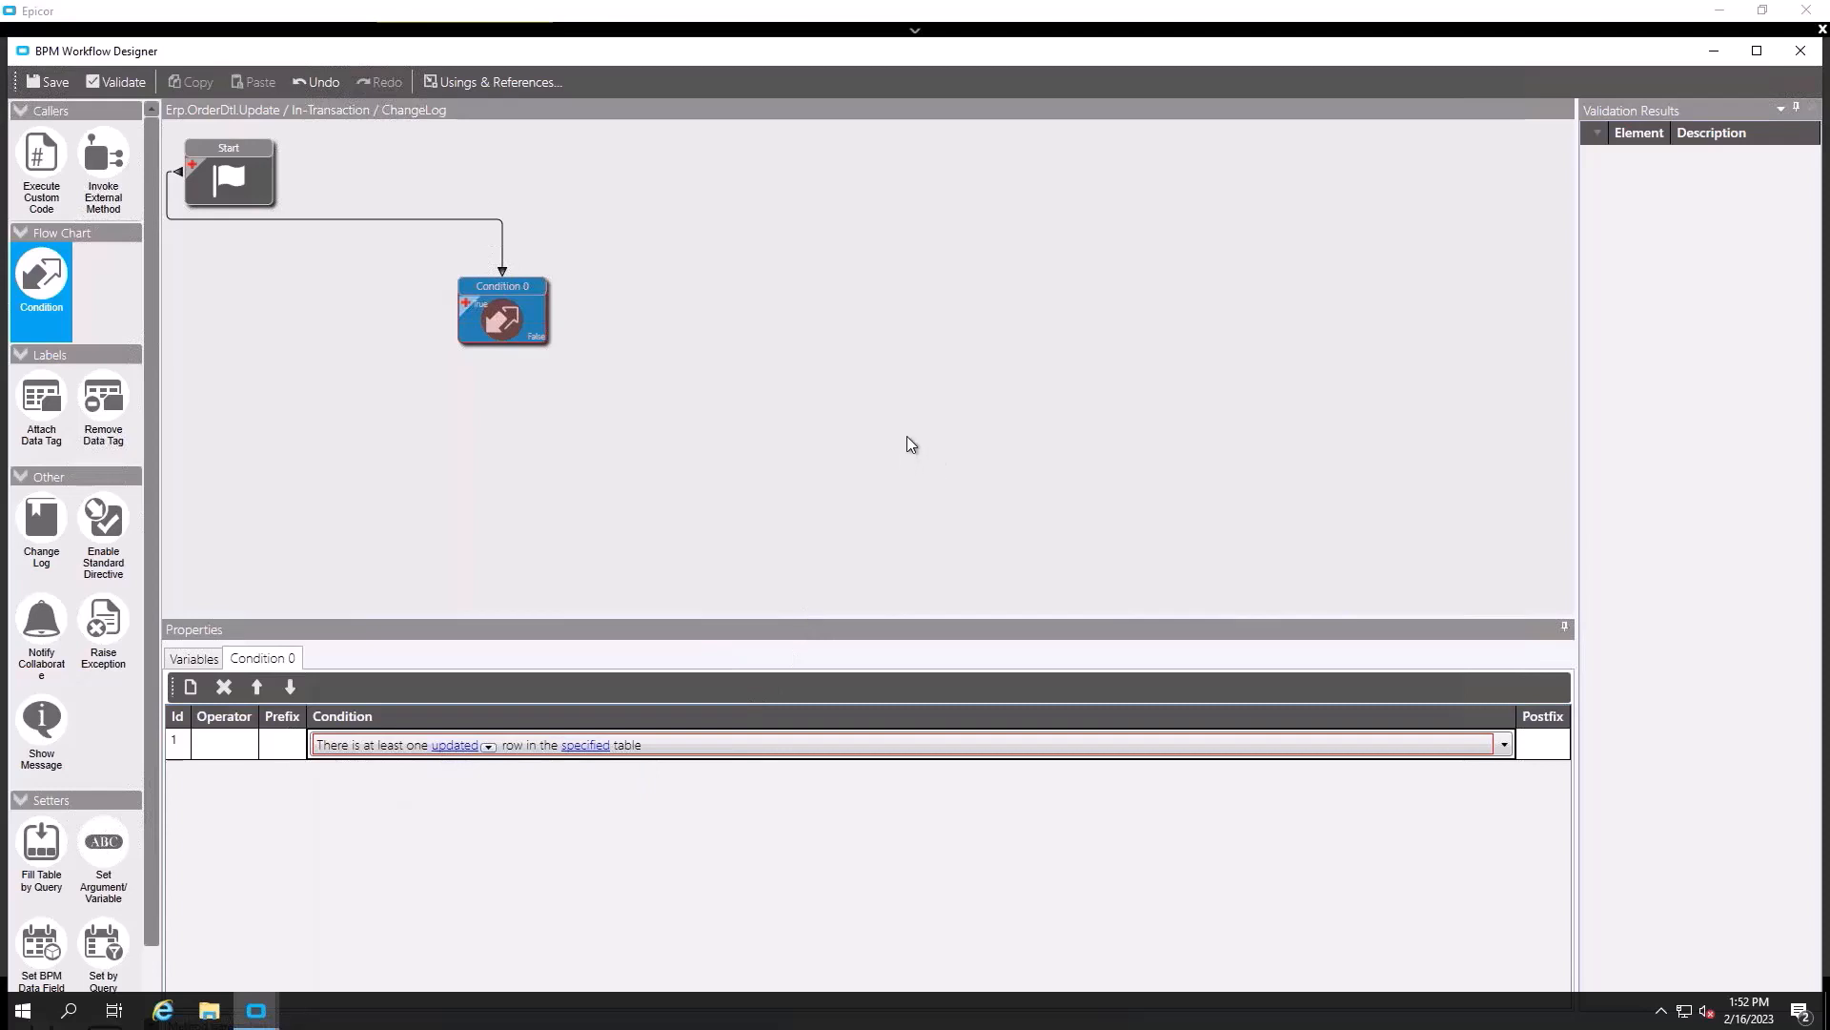
pyautogui.click(586, 745)
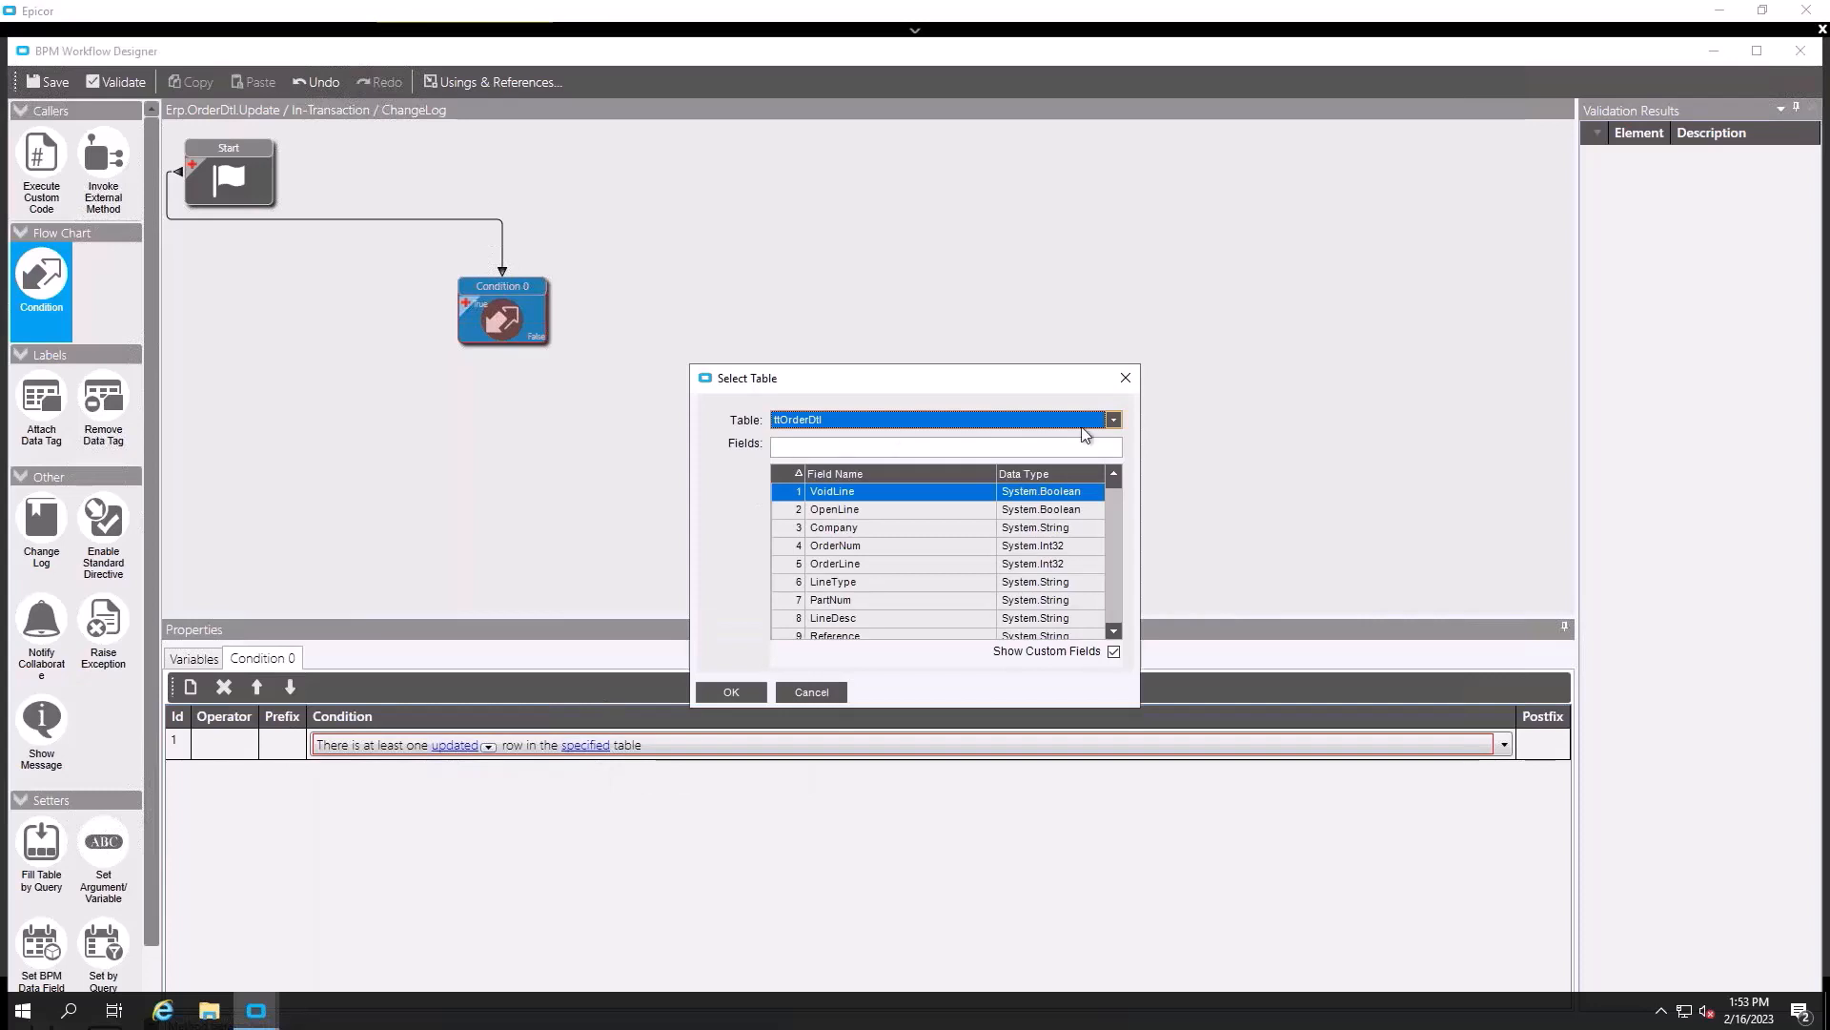
pyautogui.click(1108, 420)
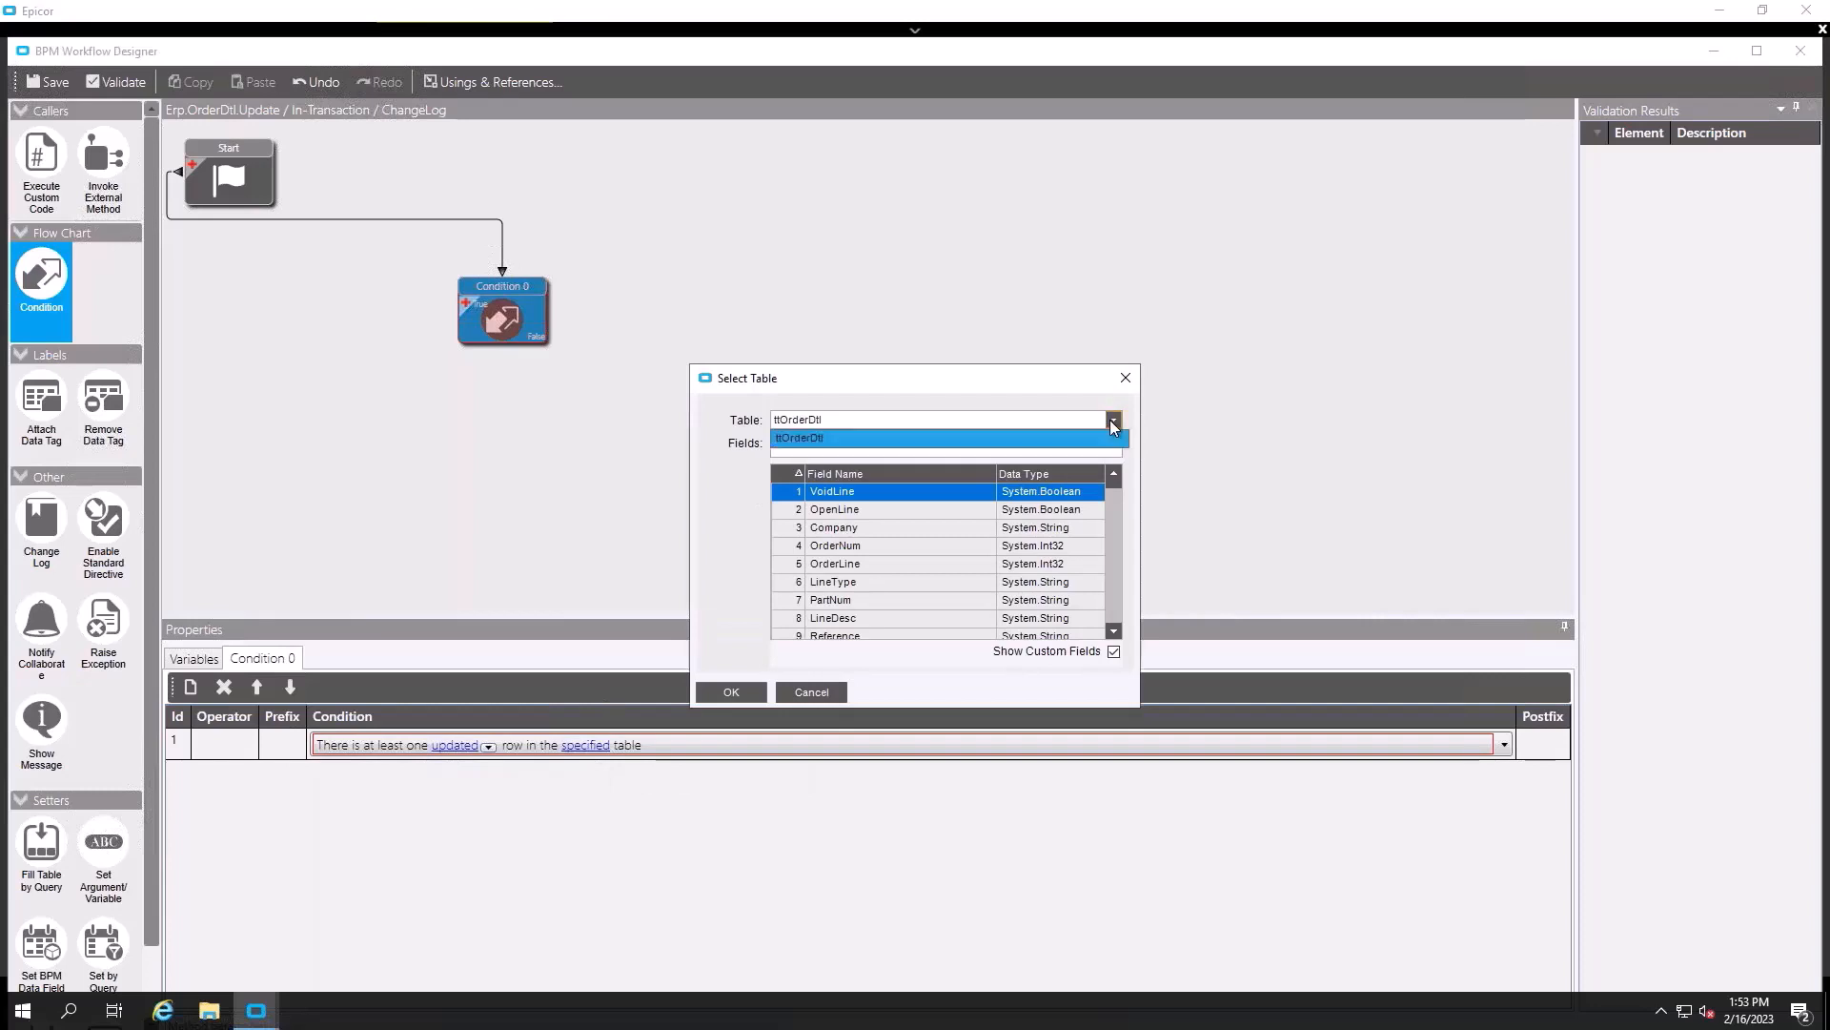
pyautogui.click(1072, 440)
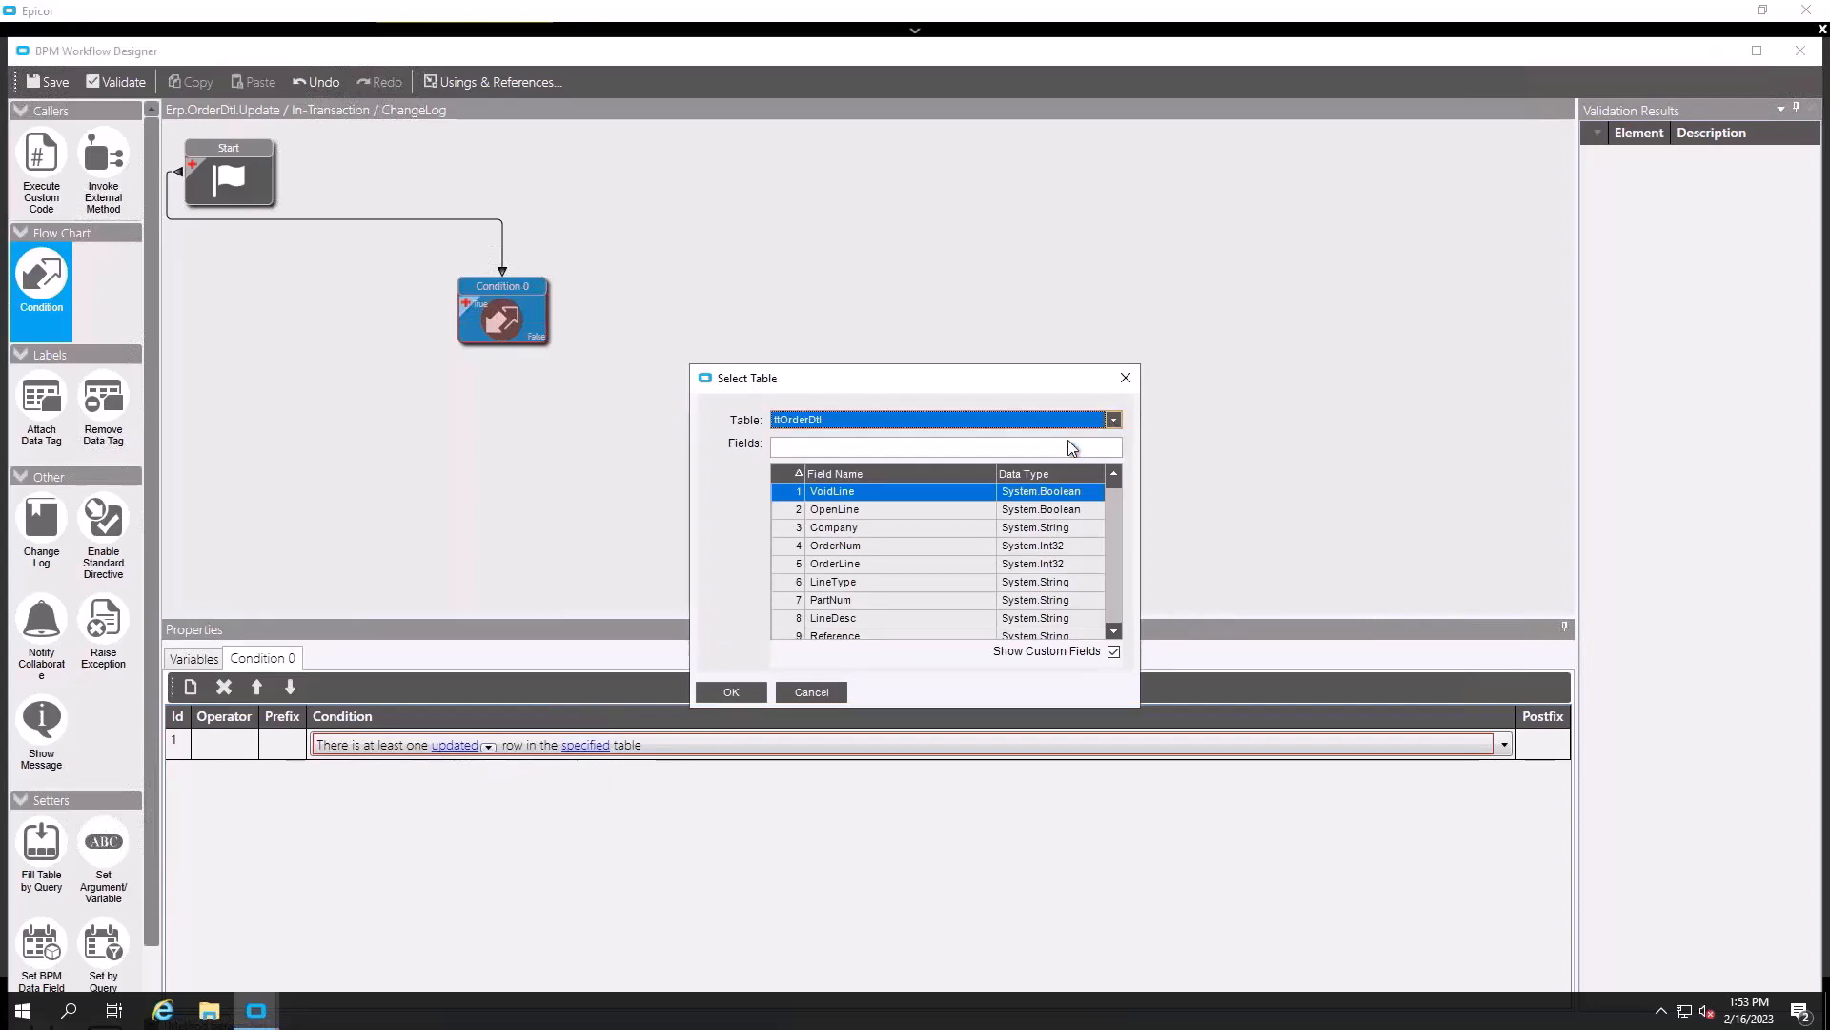
pyautogui.click(731, 692)
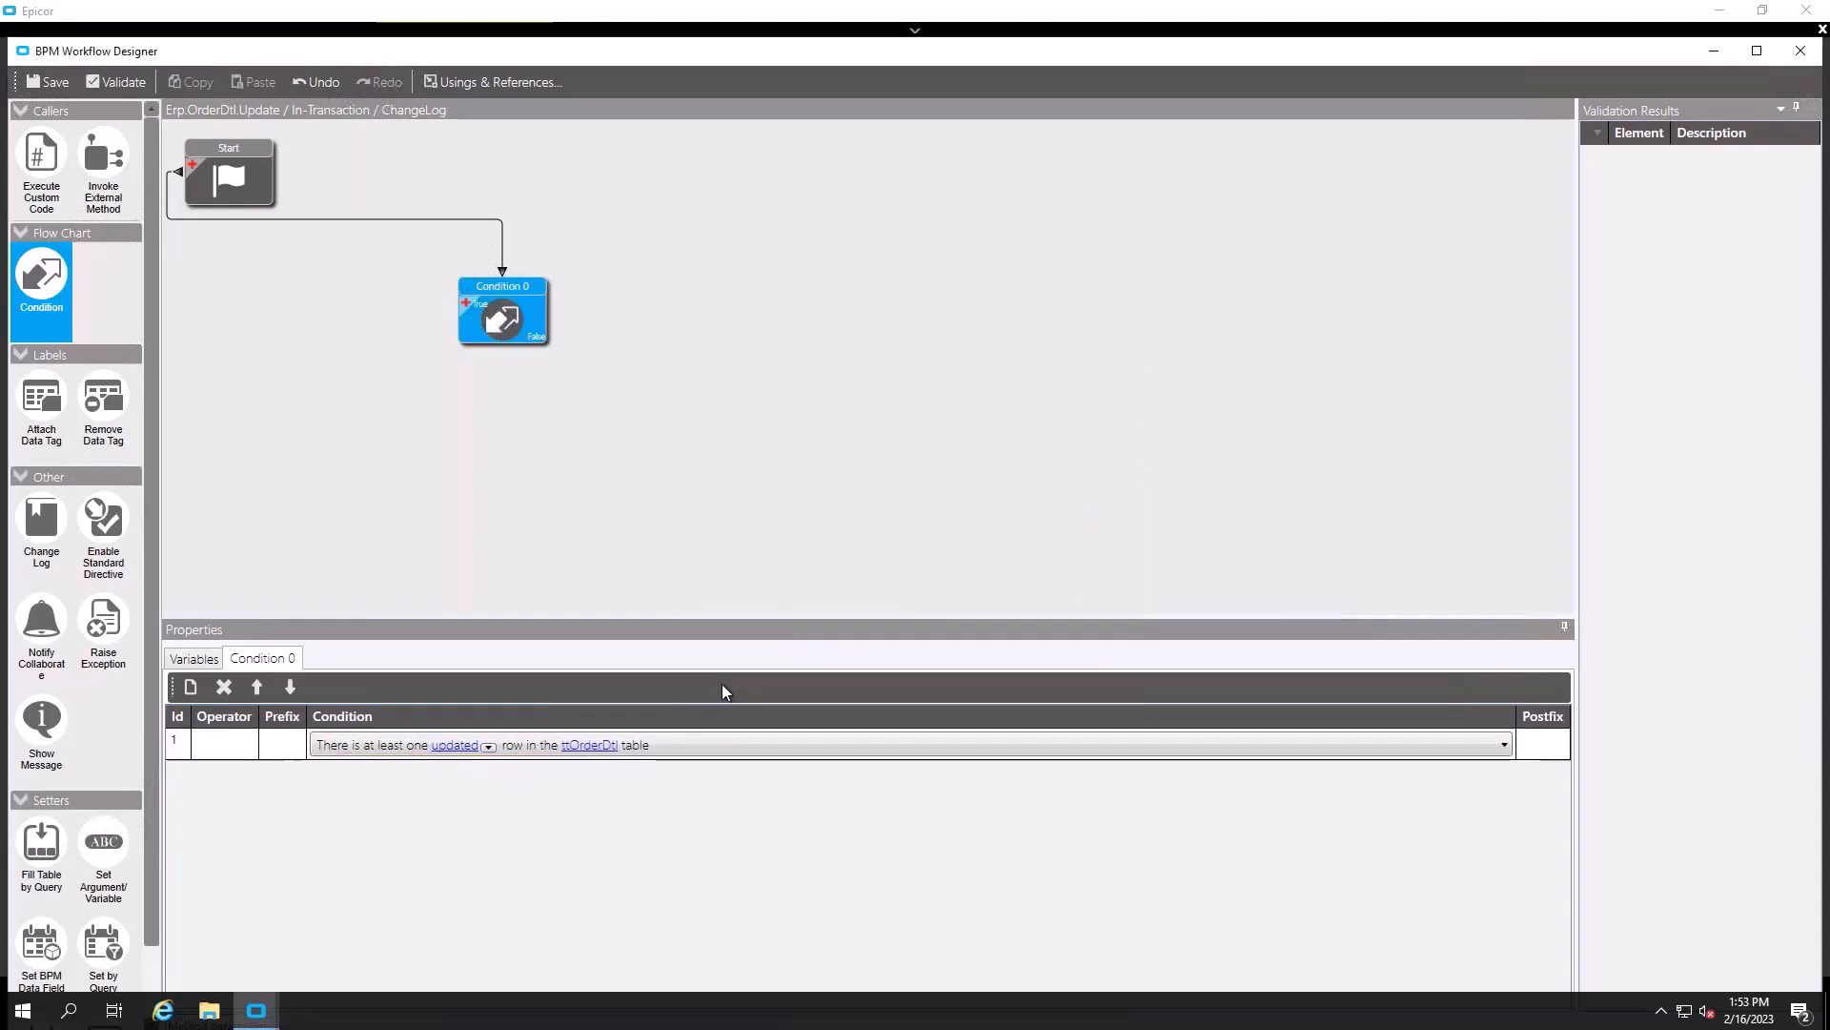
pyautogui.click(677, 751)
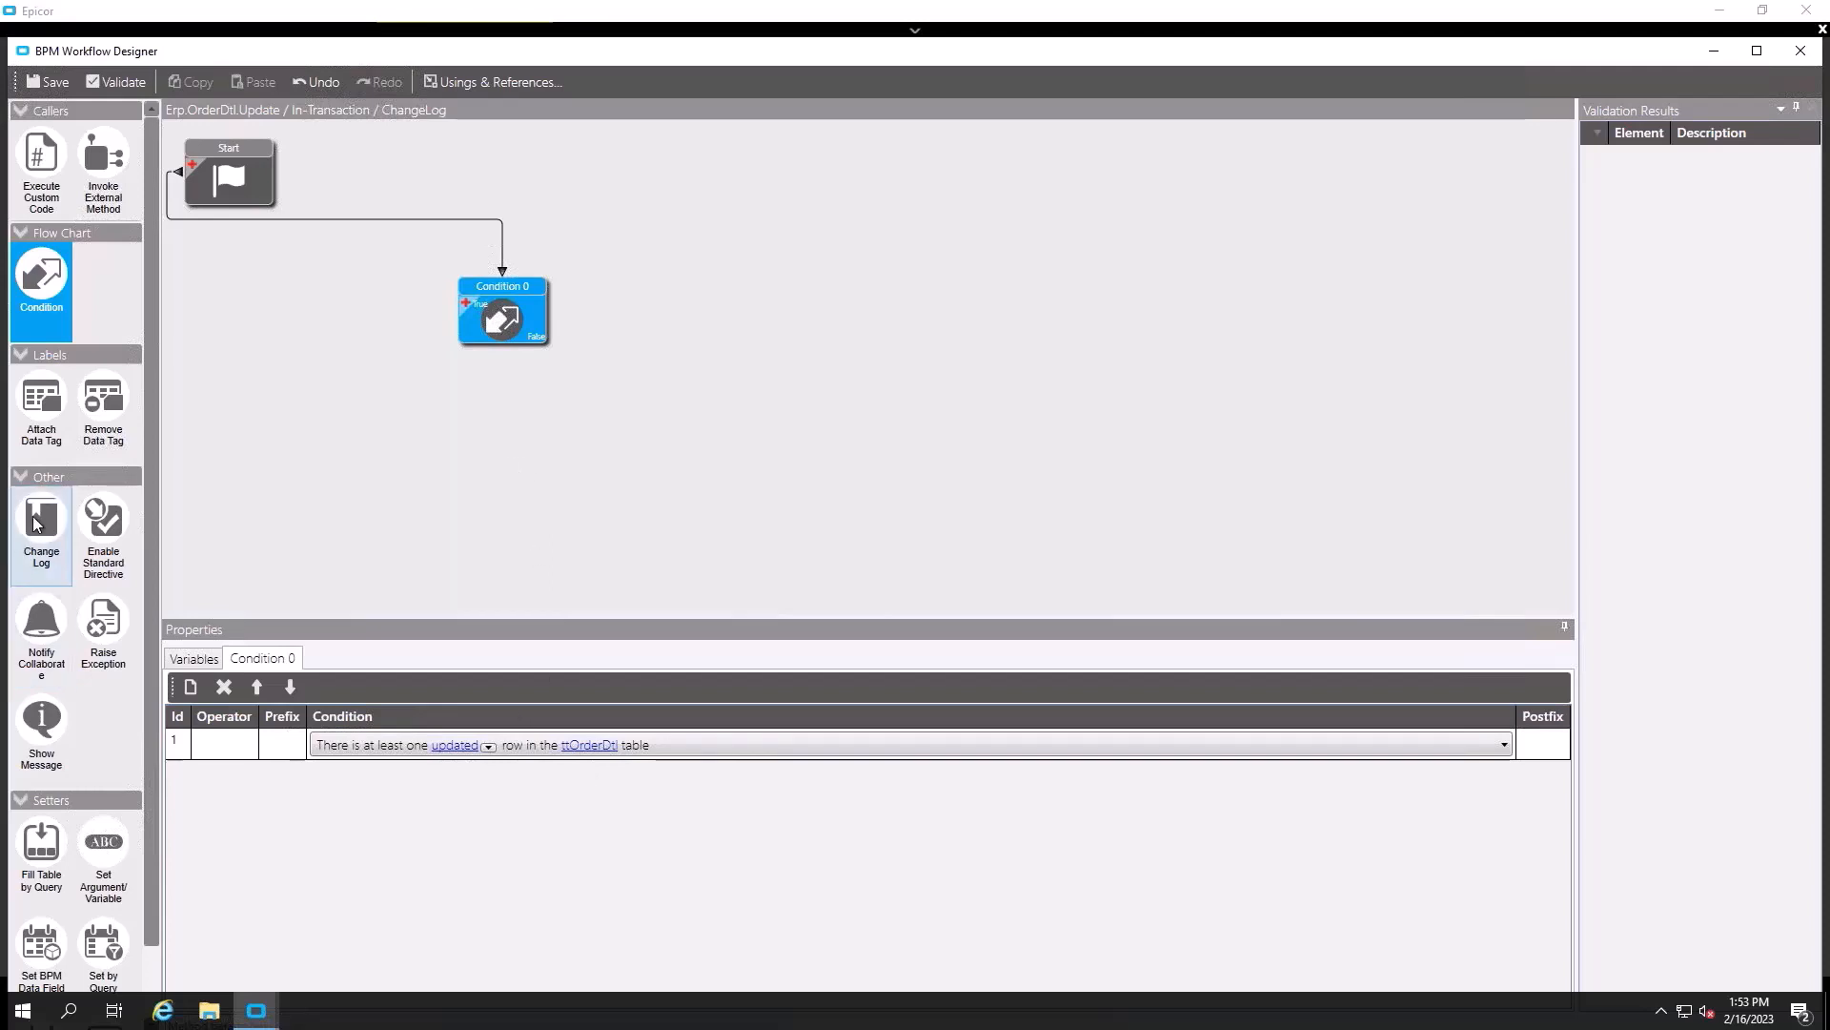
# - Add a Change Log node and connect Condition 0's True outcome to it
pyautogui.moveTo(35, 523); pyautogui.dragTo(567, 460)
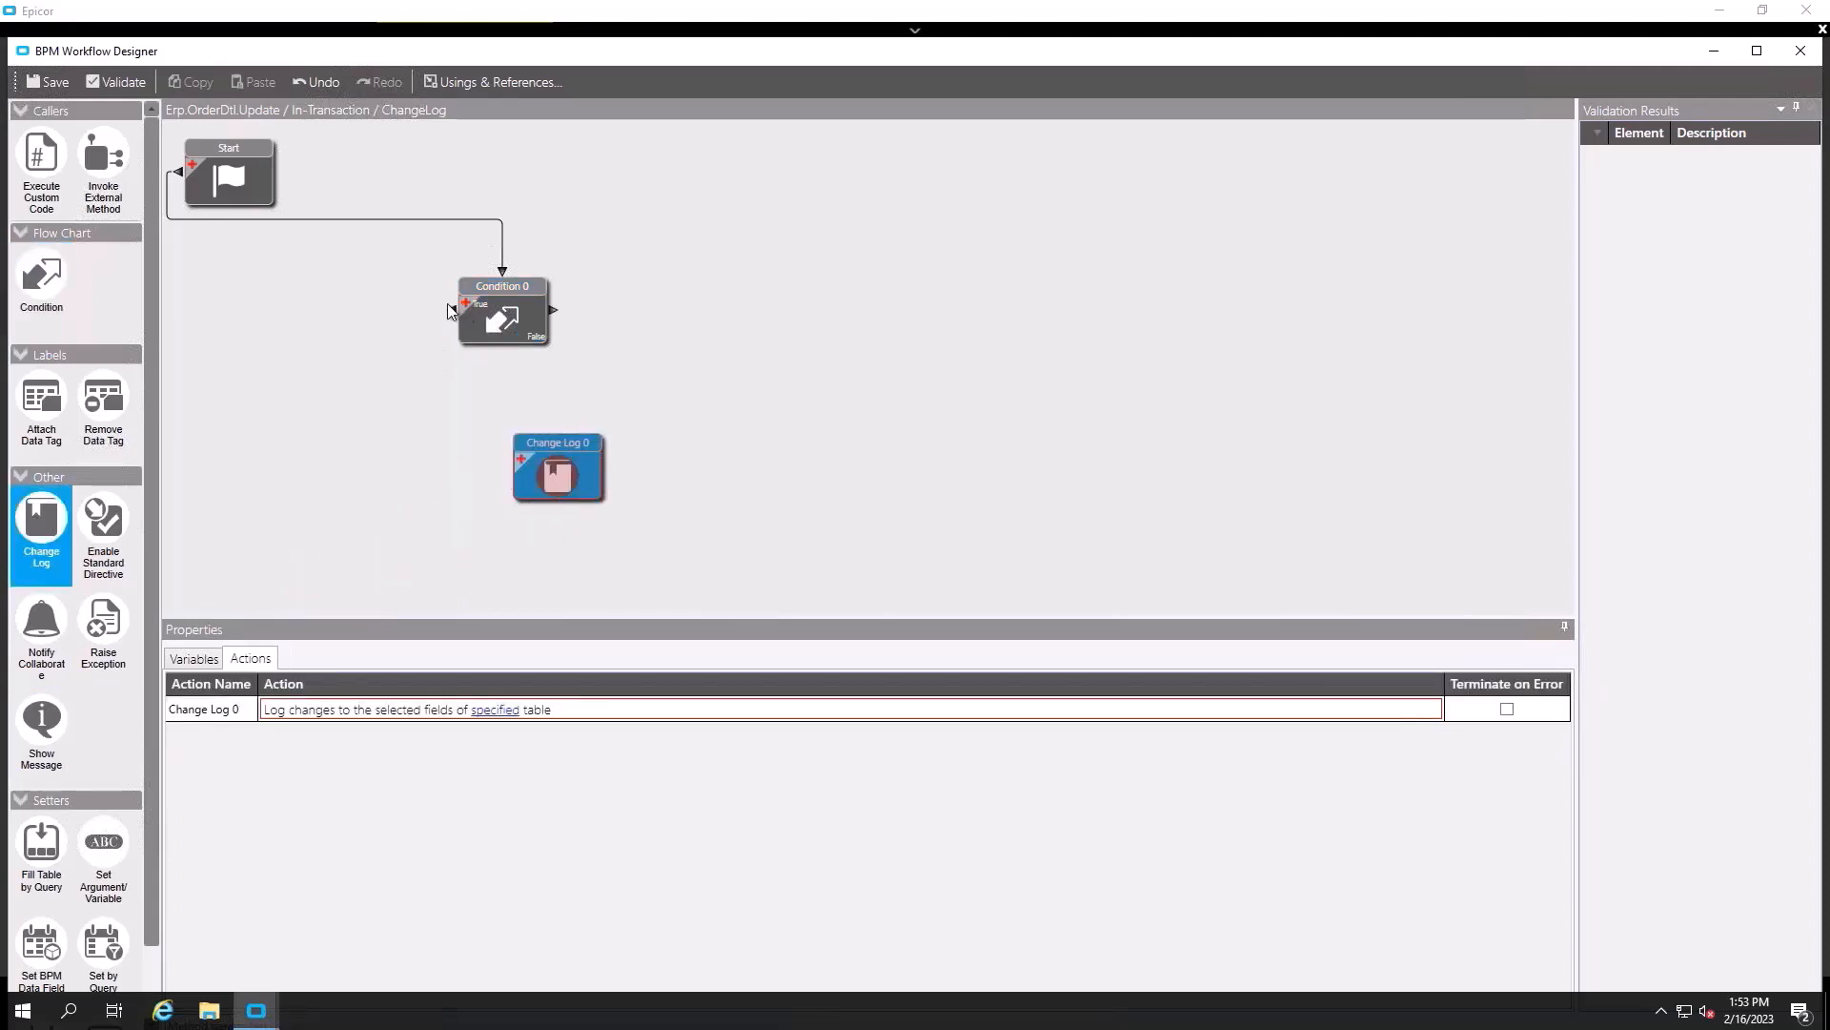
pyautogui.moveTo(451, 311); pyautogui.dragTo(558, 429)
pyautogui.click(566, 465)
# - Point the change log at ttOrderDtl and tick UnitPrice, DocUnitPrice and Discount
pyautogui.click(493, 711)
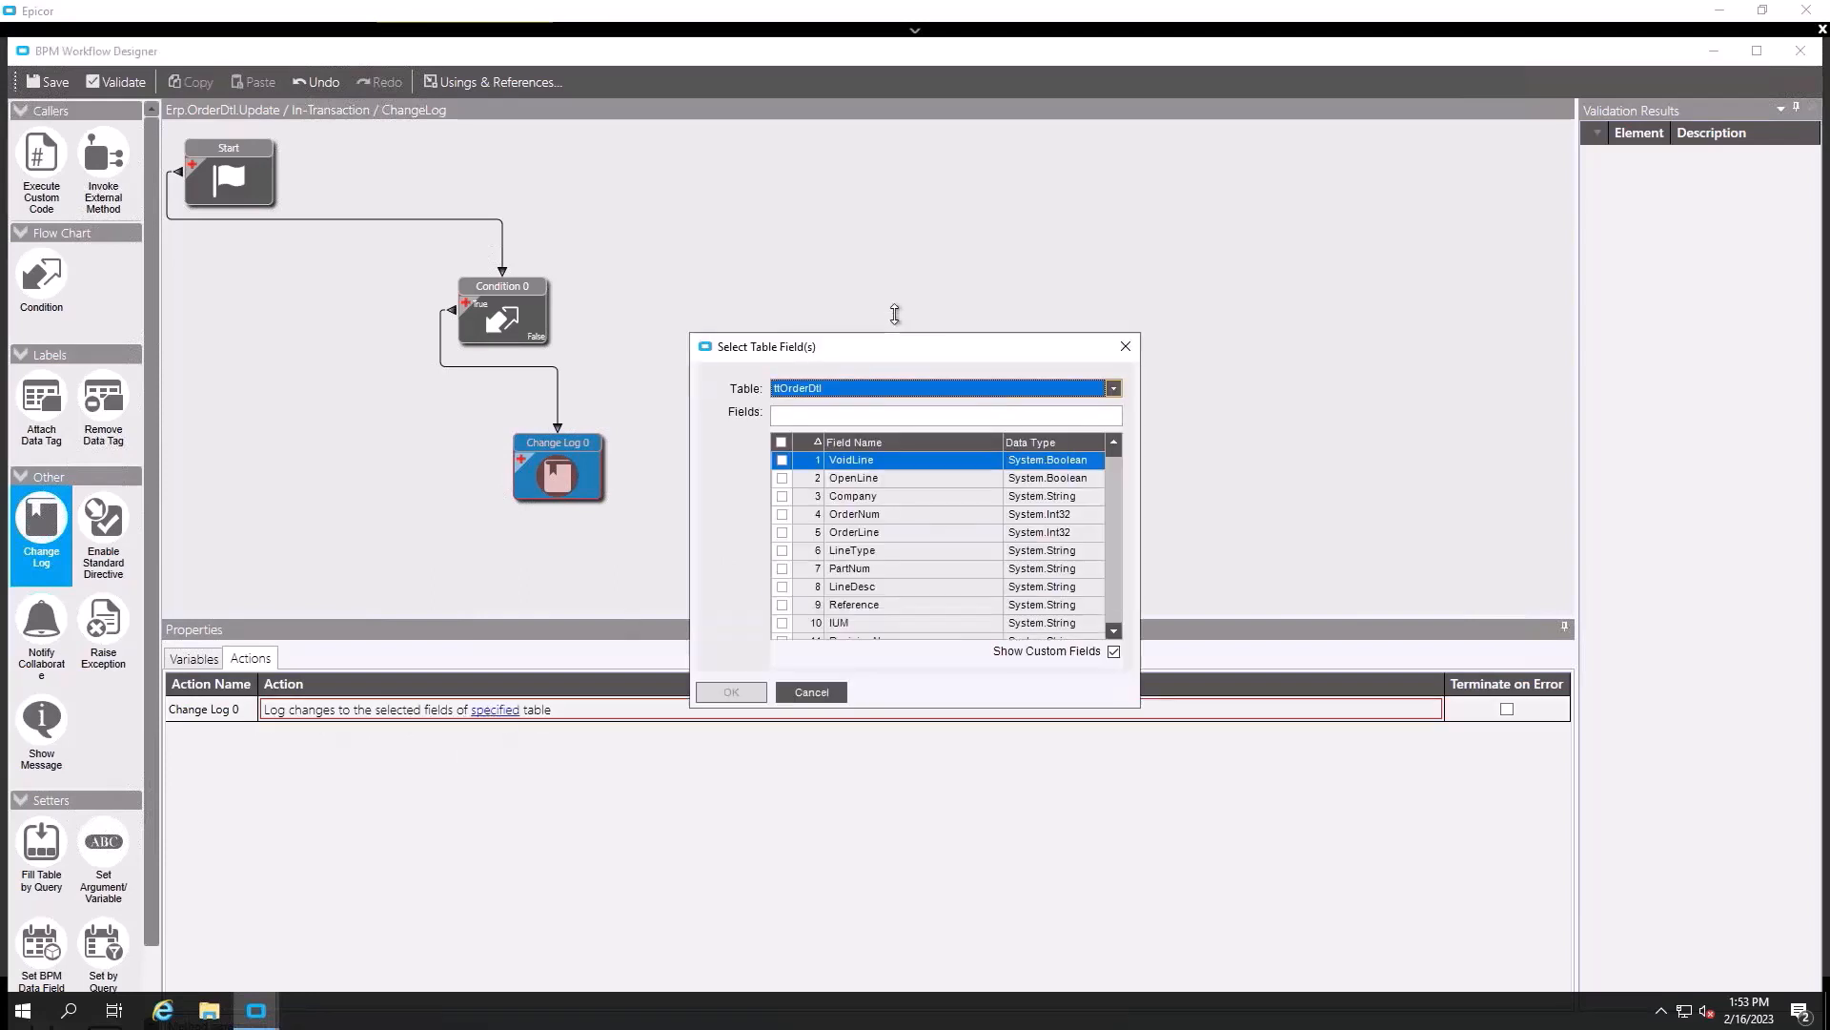
pyautogui.click(1112, 351)
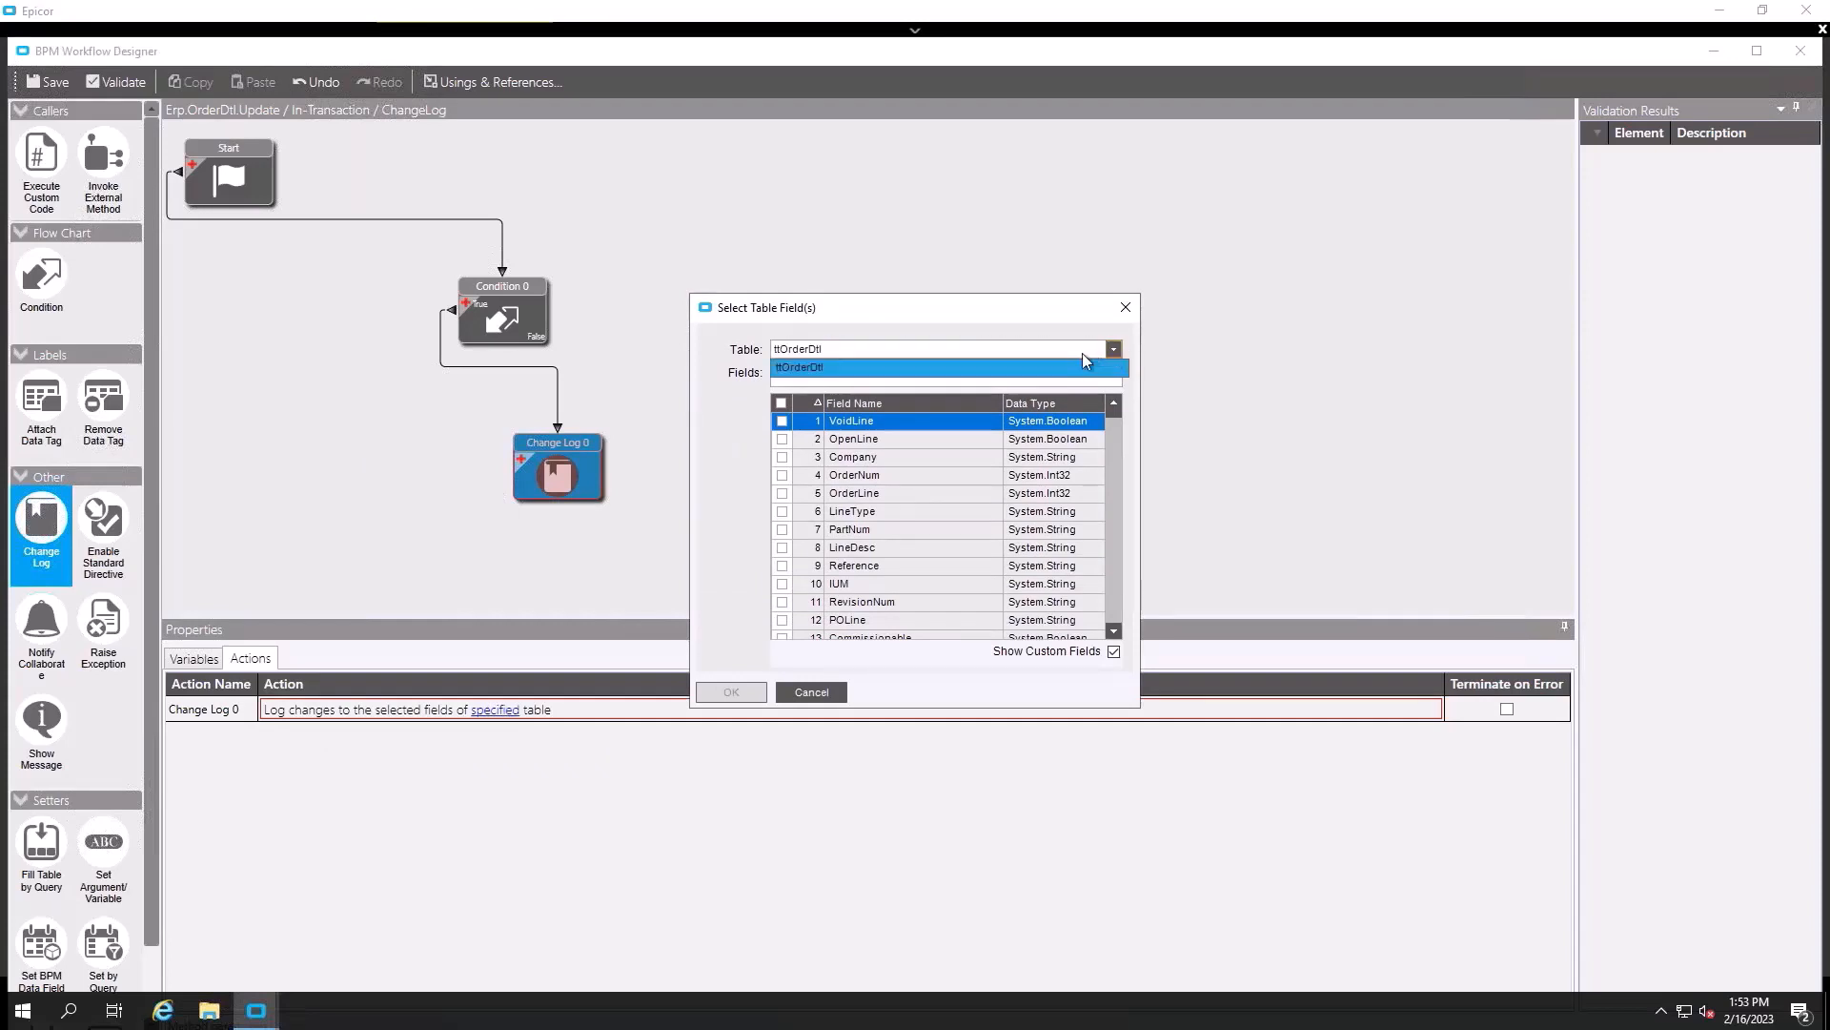
pyautogui.click(993, 370)
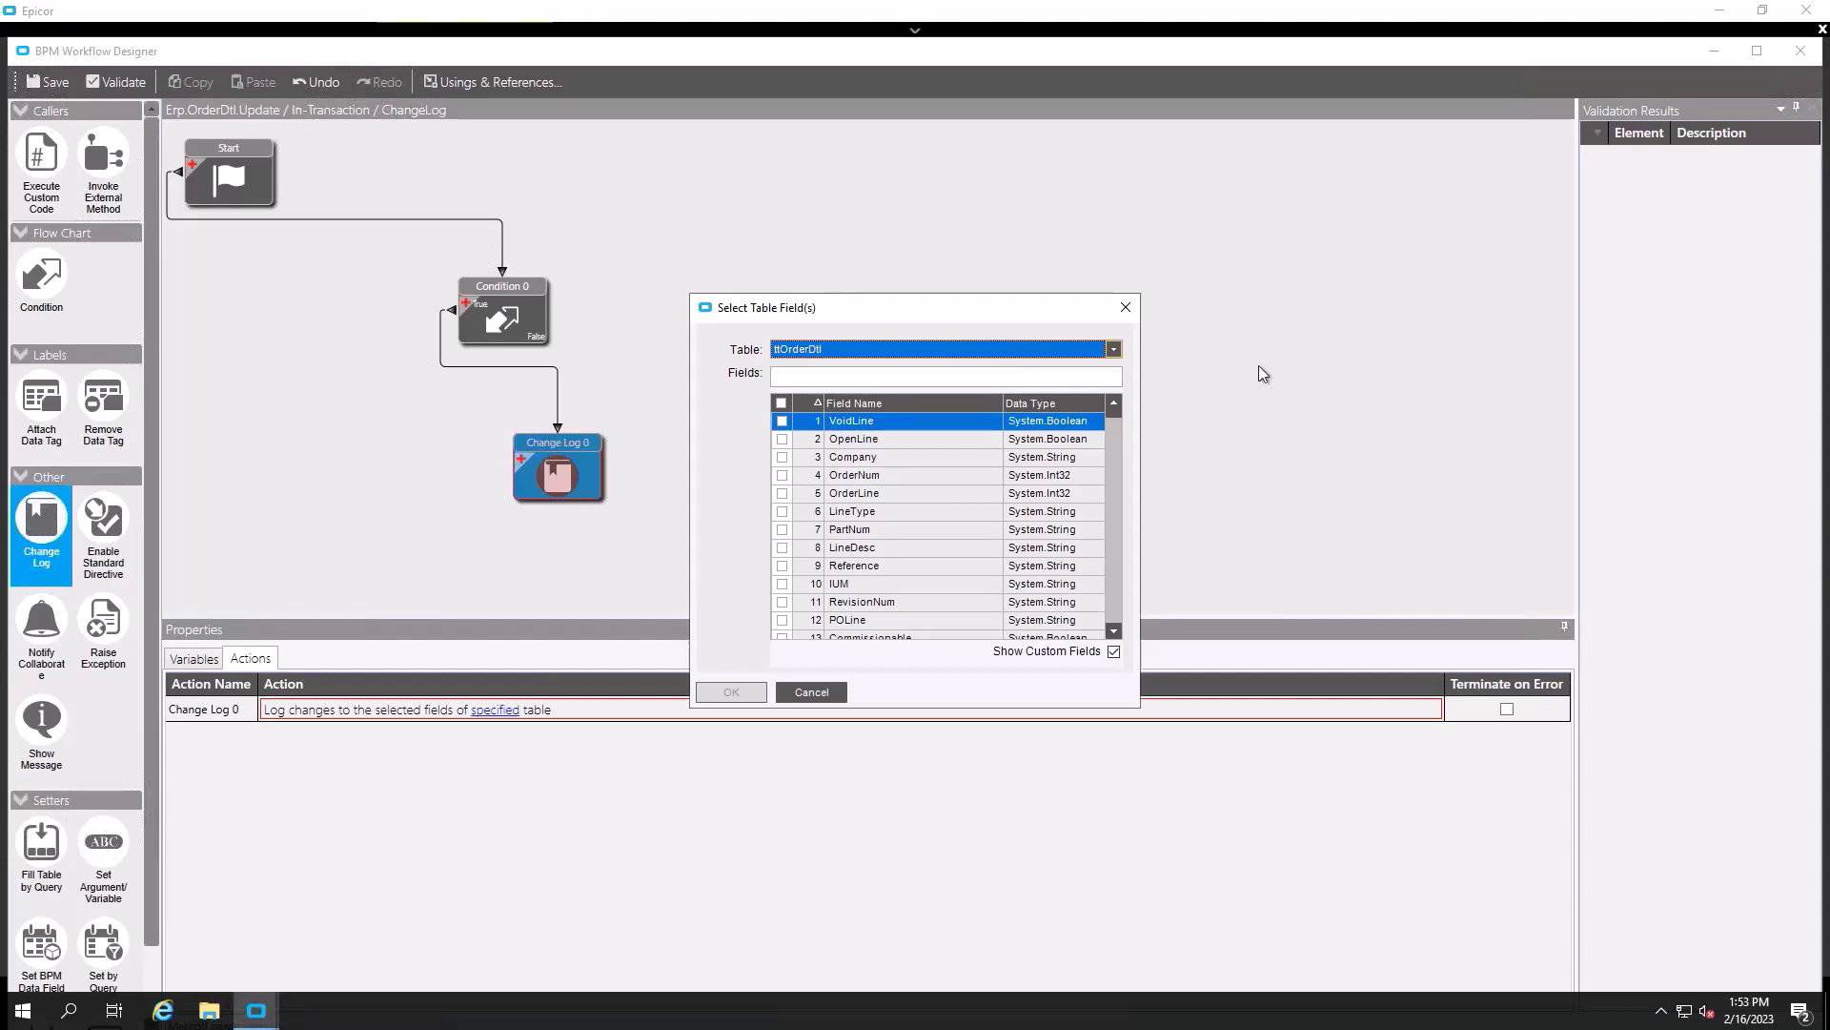
pyautogui.click(1112, 574)
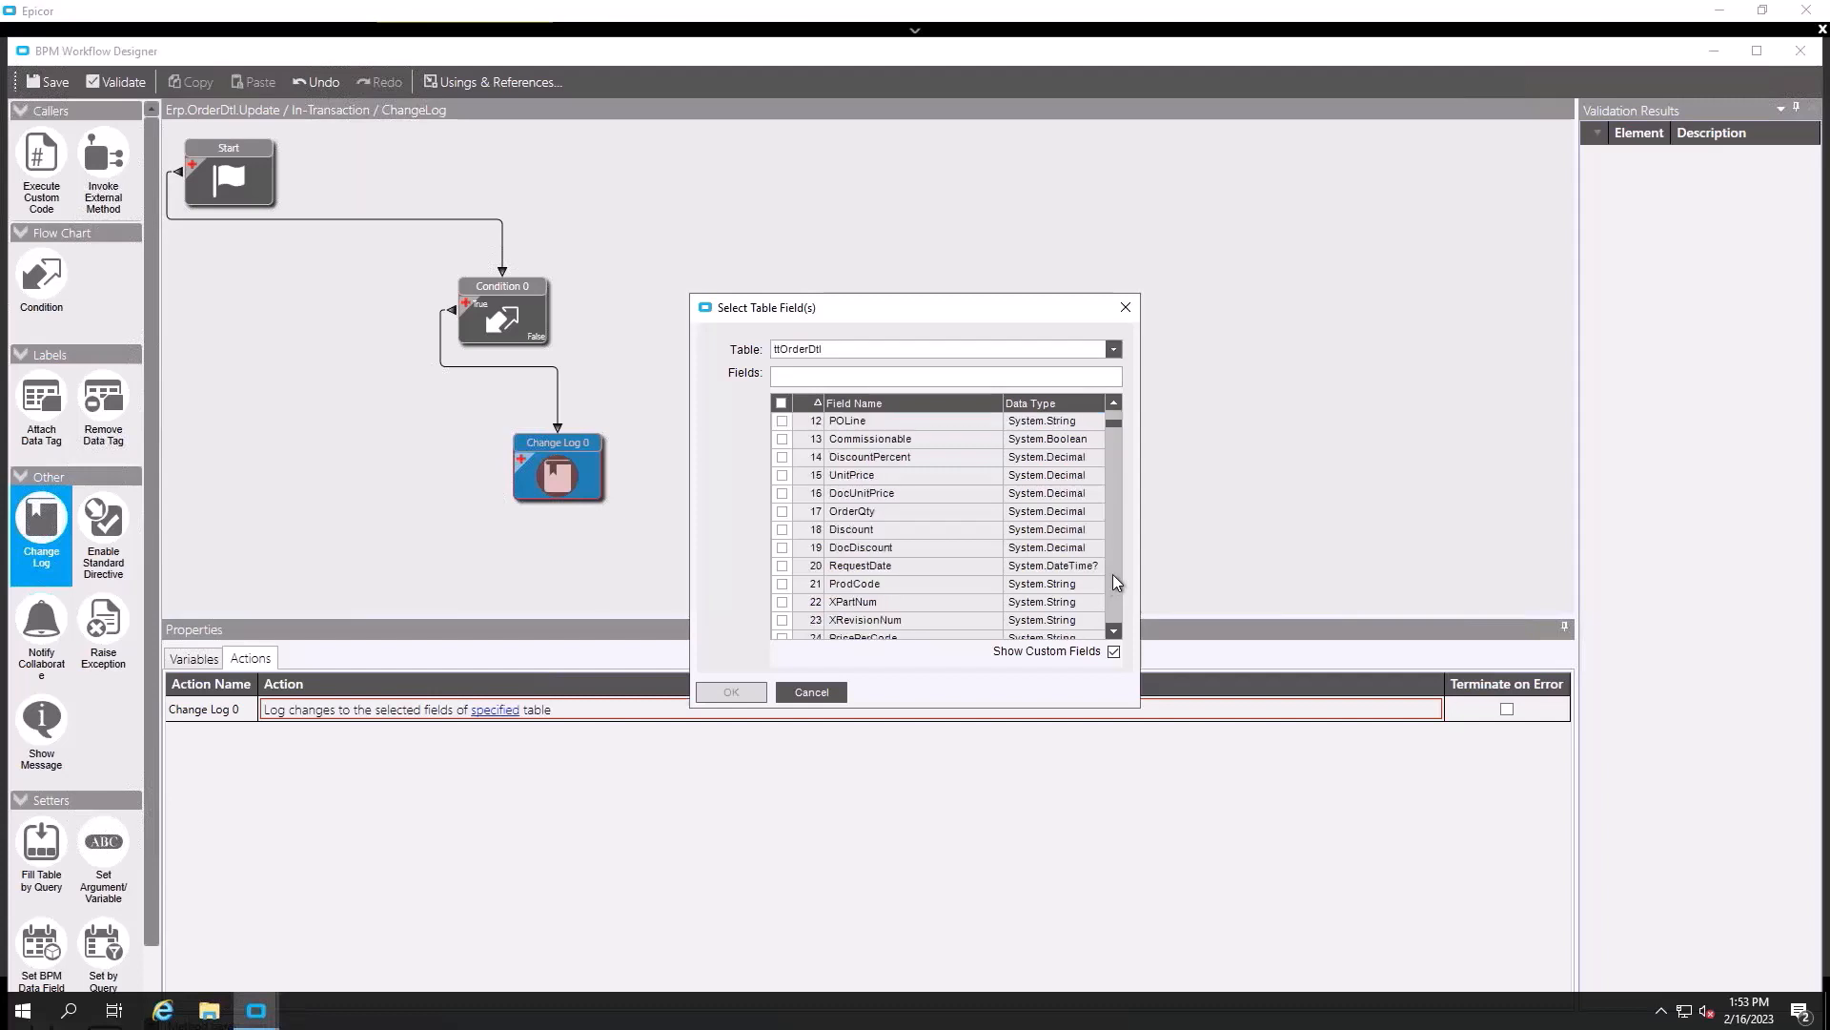
pyautogui.click(782, 476)
pyautogui.click(783, 494)
pyautogui.click(782, 529)
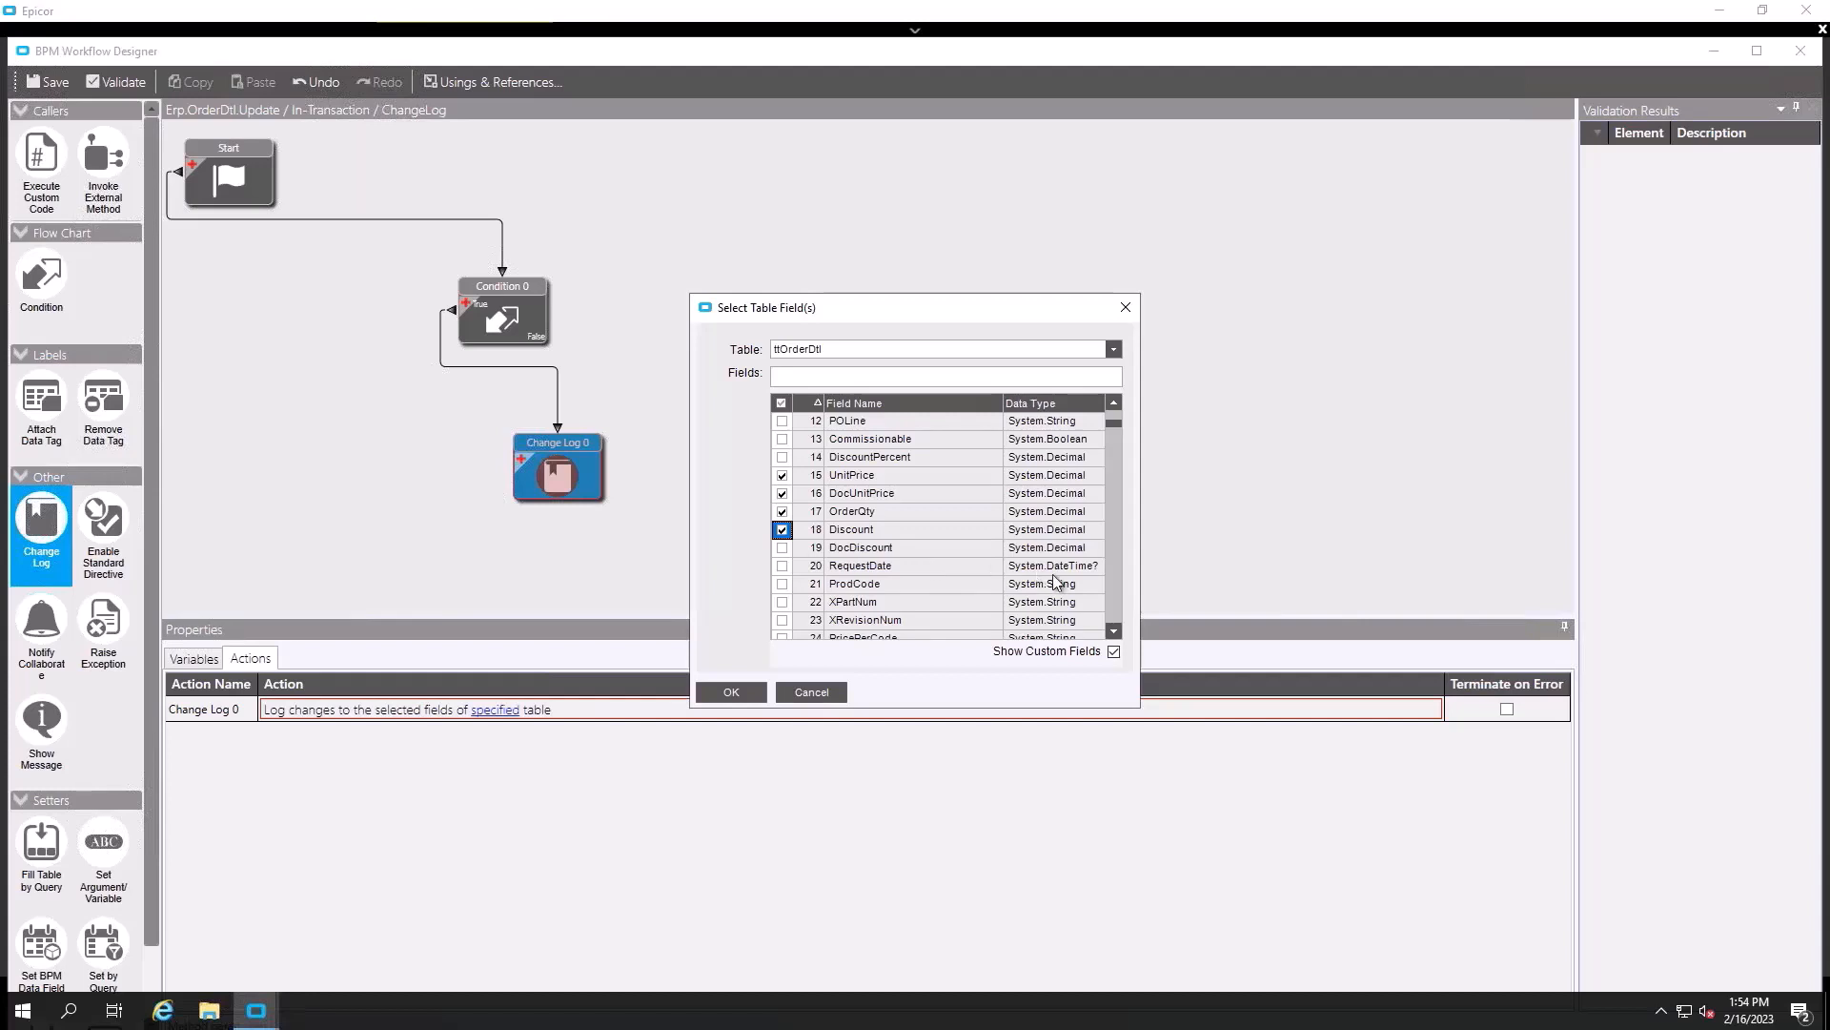
# - Sort the ttOrderDtl field list by name, also tick NeedByDate, and confirm the fields
pyautogui.click(1110, 576)
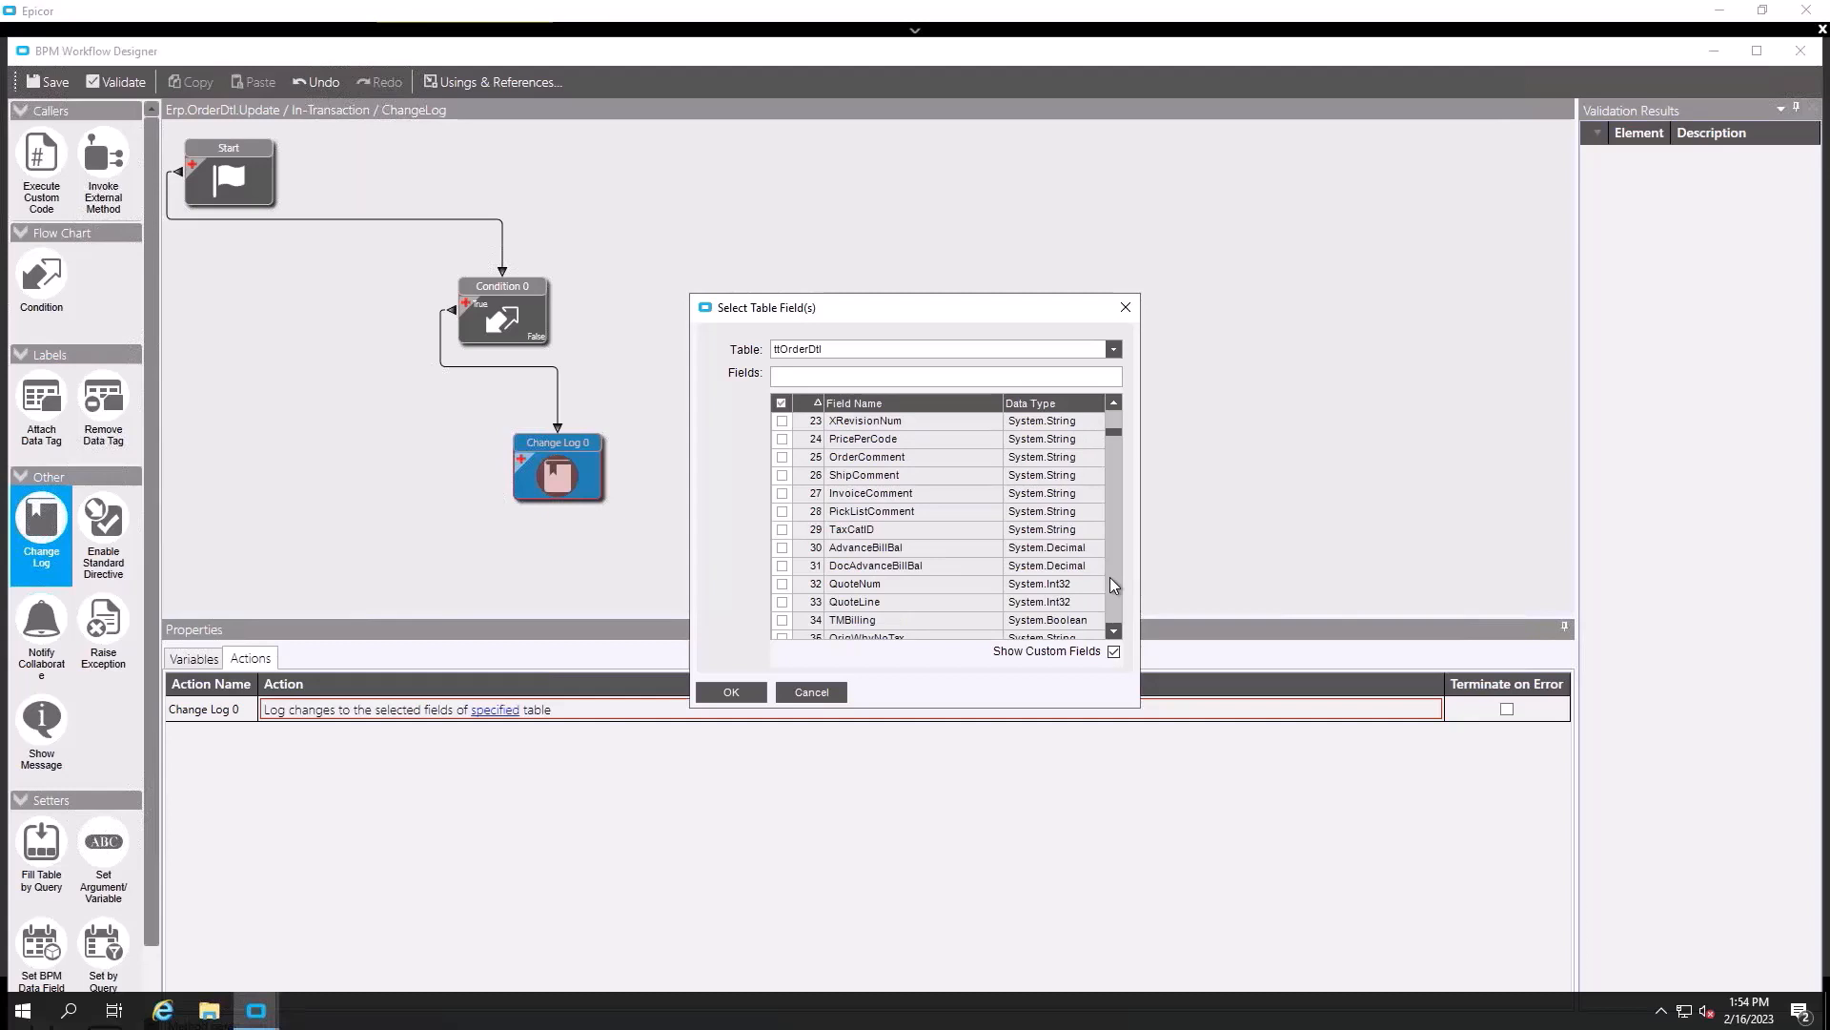
pyautogui.click(1110, 582)
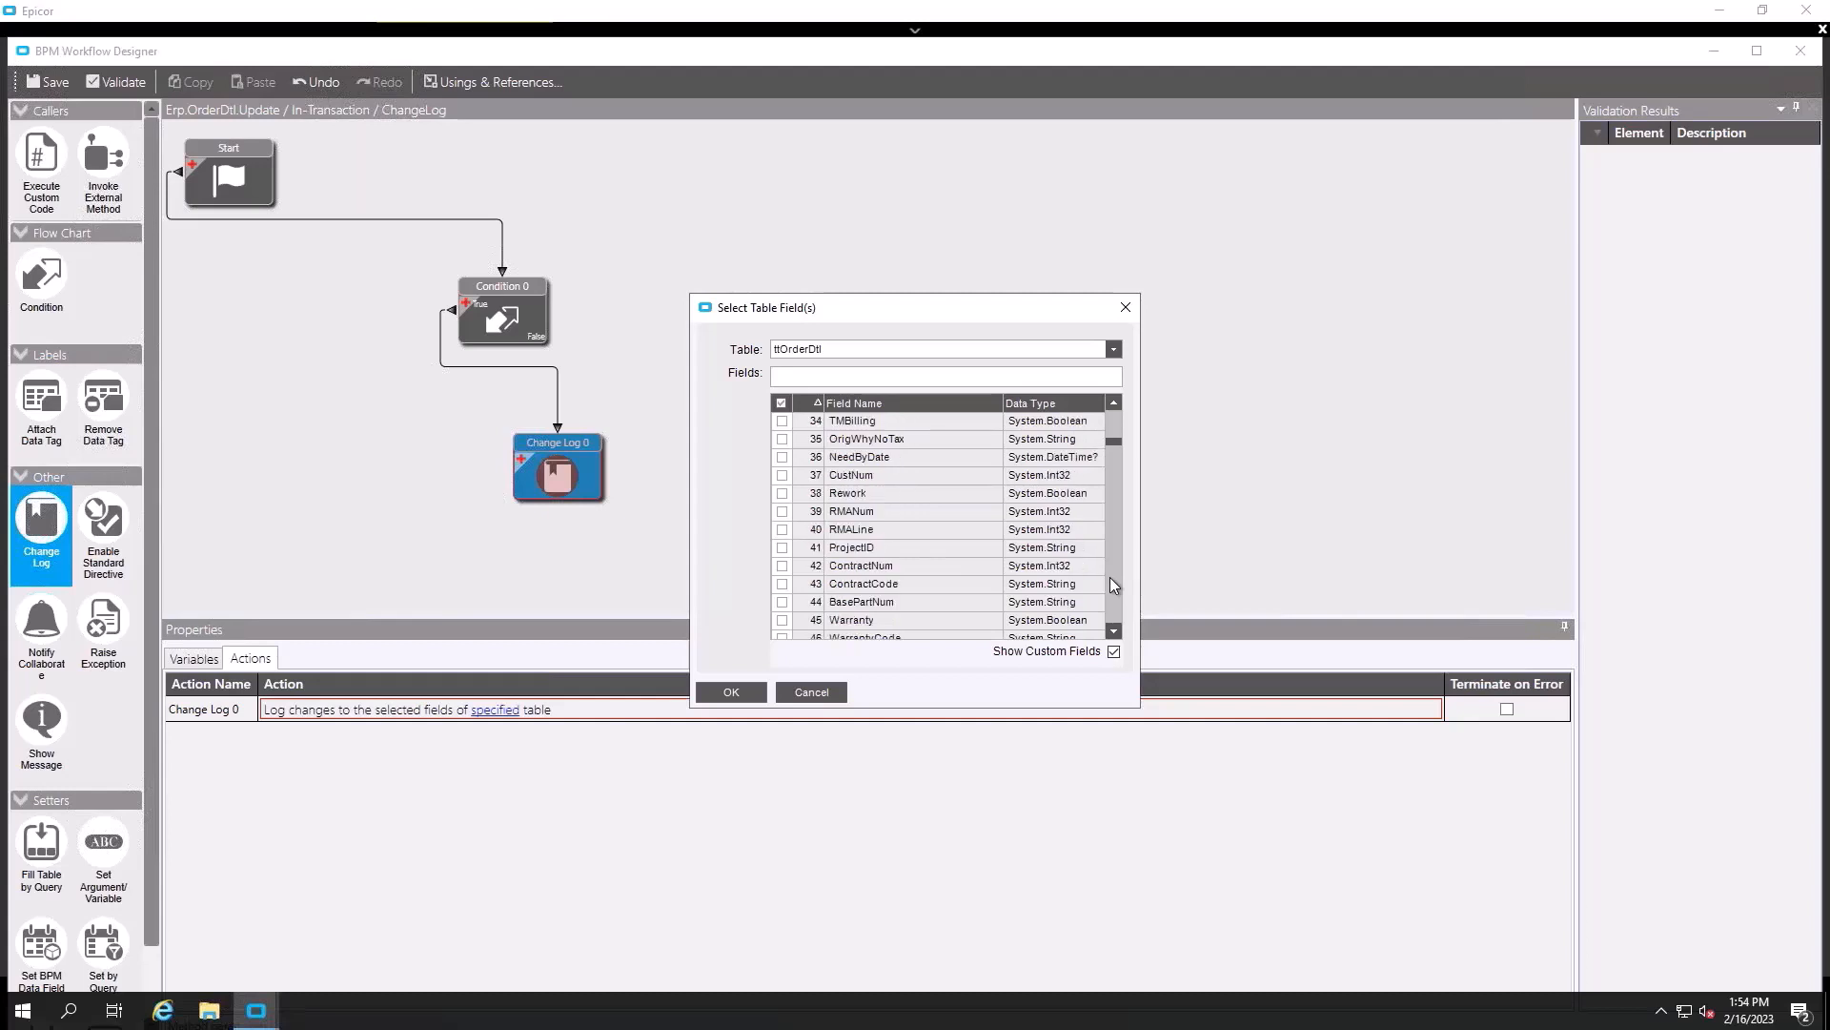
pyautogui.click(1111, 580)
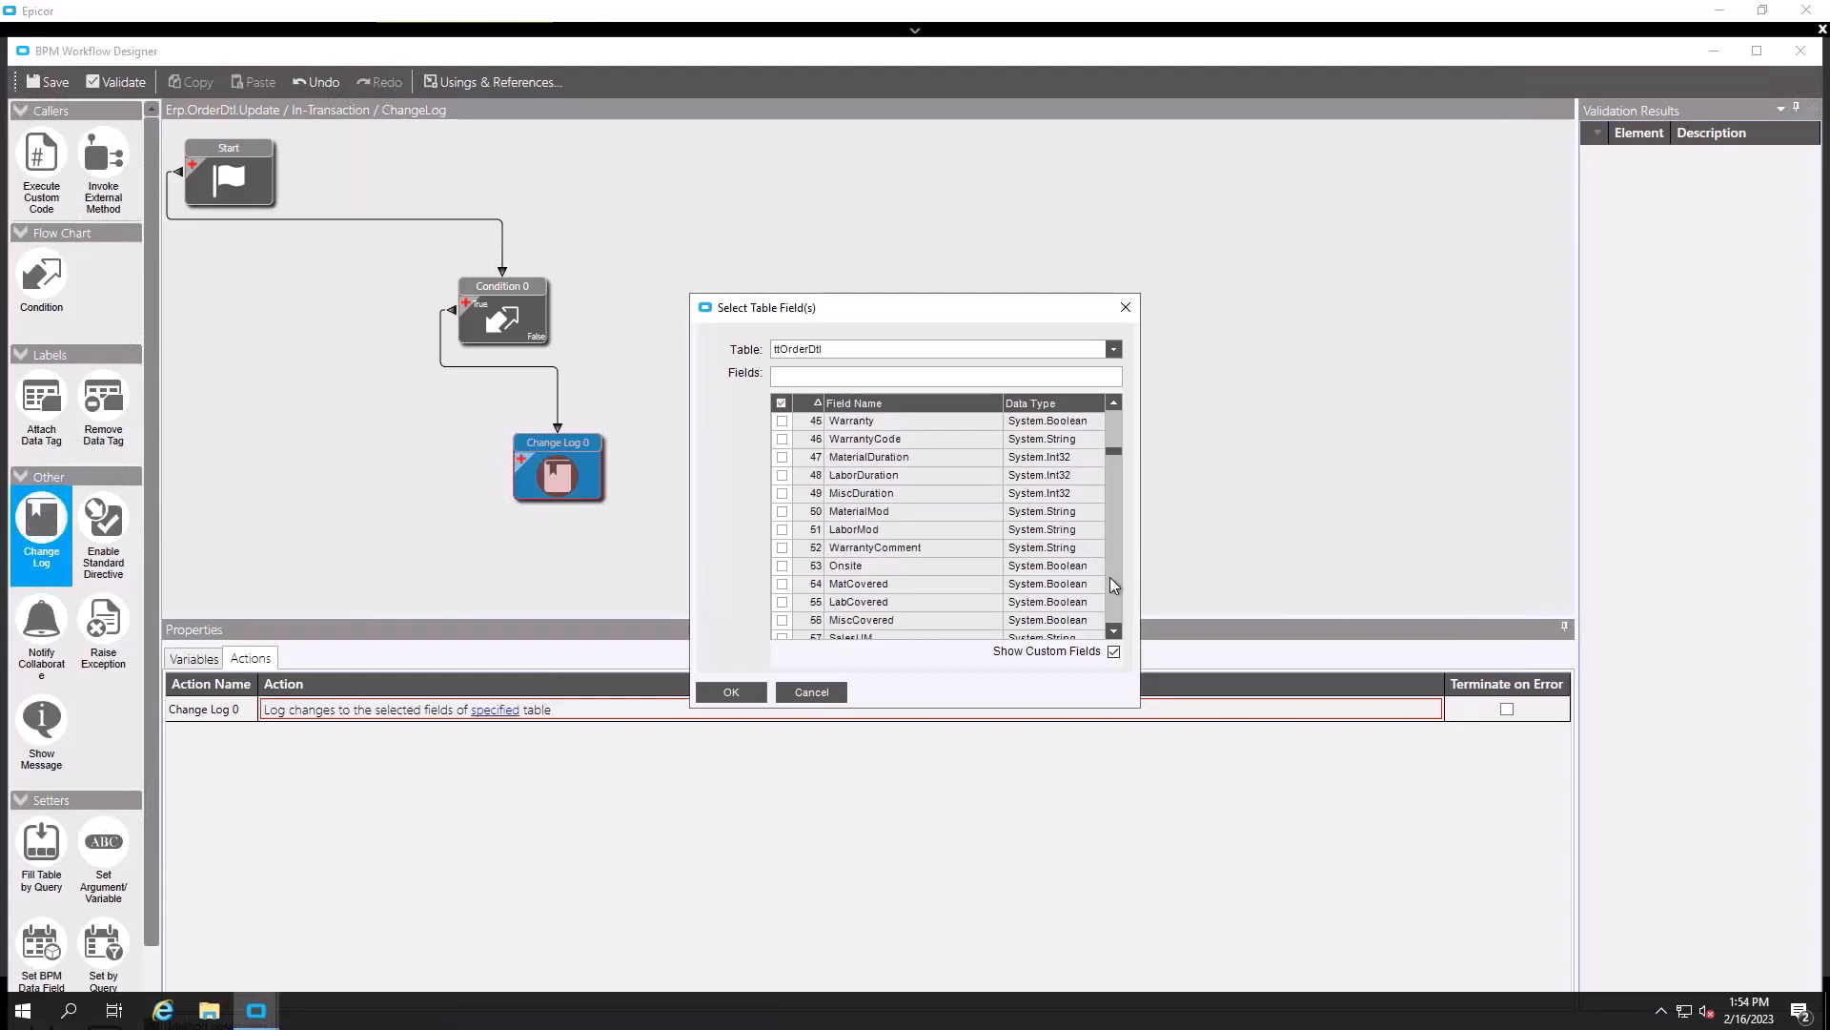
pyautogui.click(1111, 579)
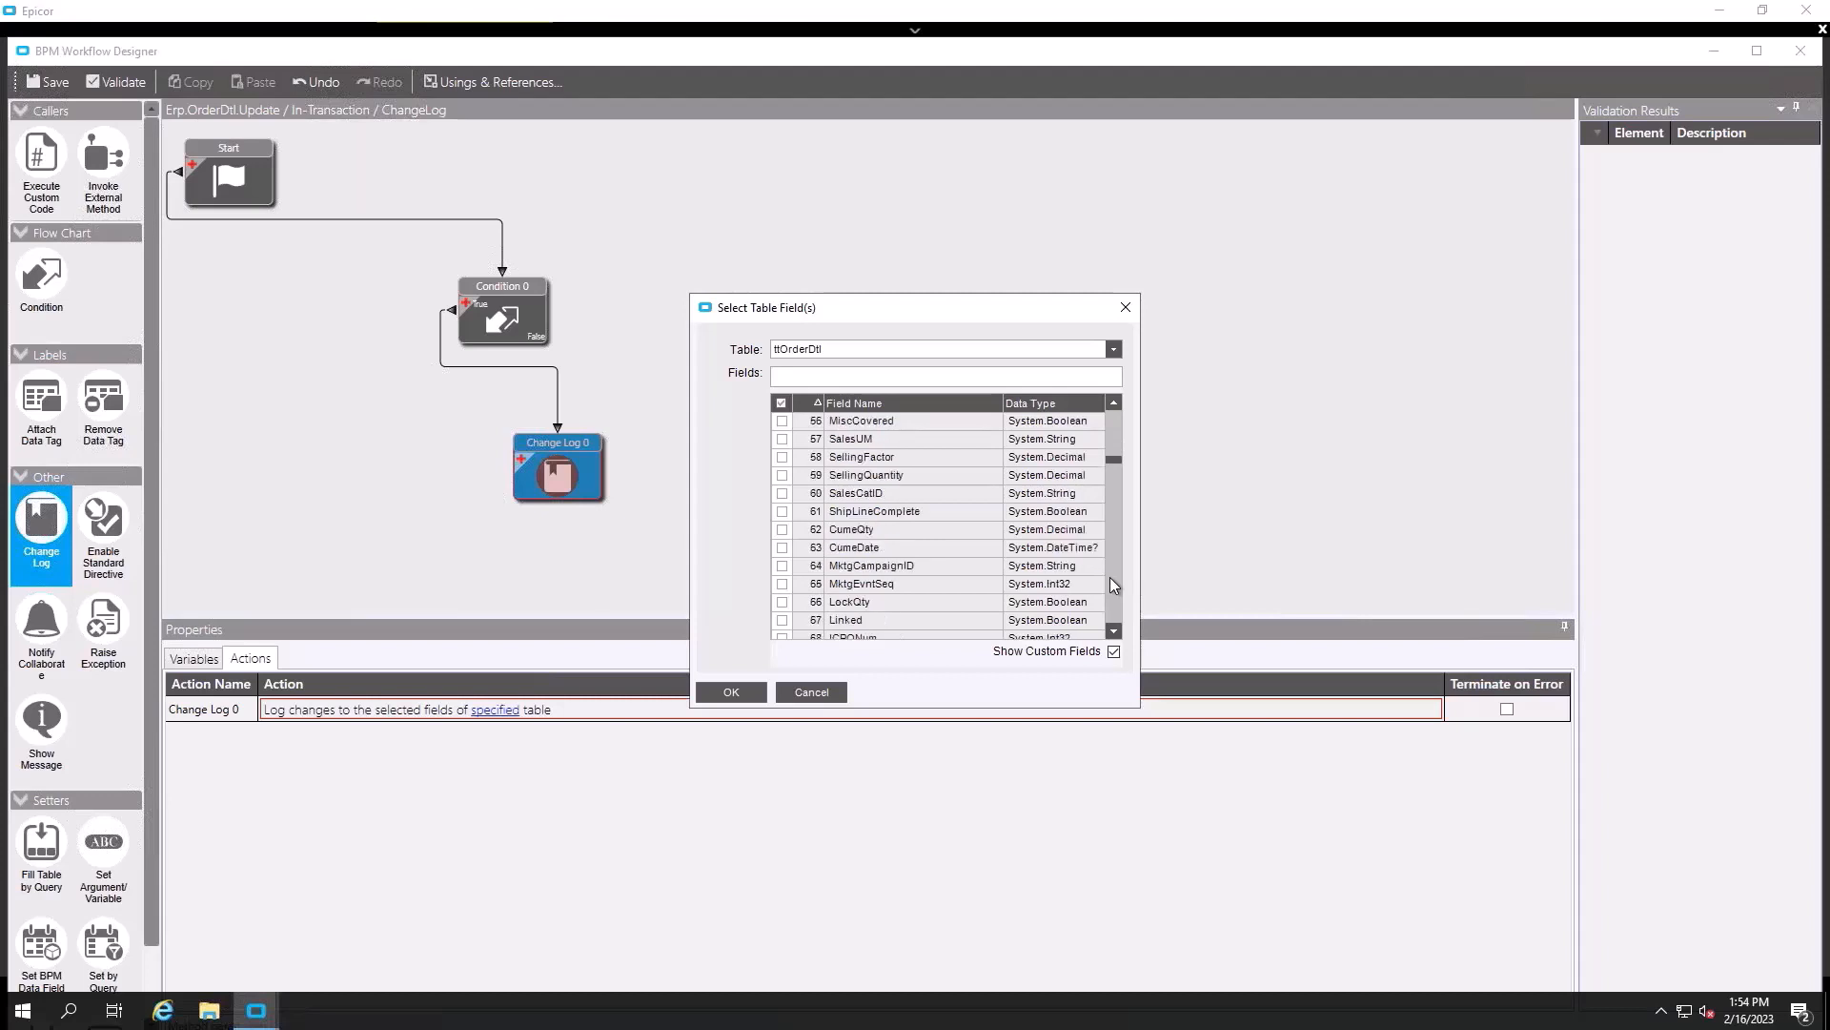
pyautogui.click(1111, 578)
pyautogui.click(1110, 579)
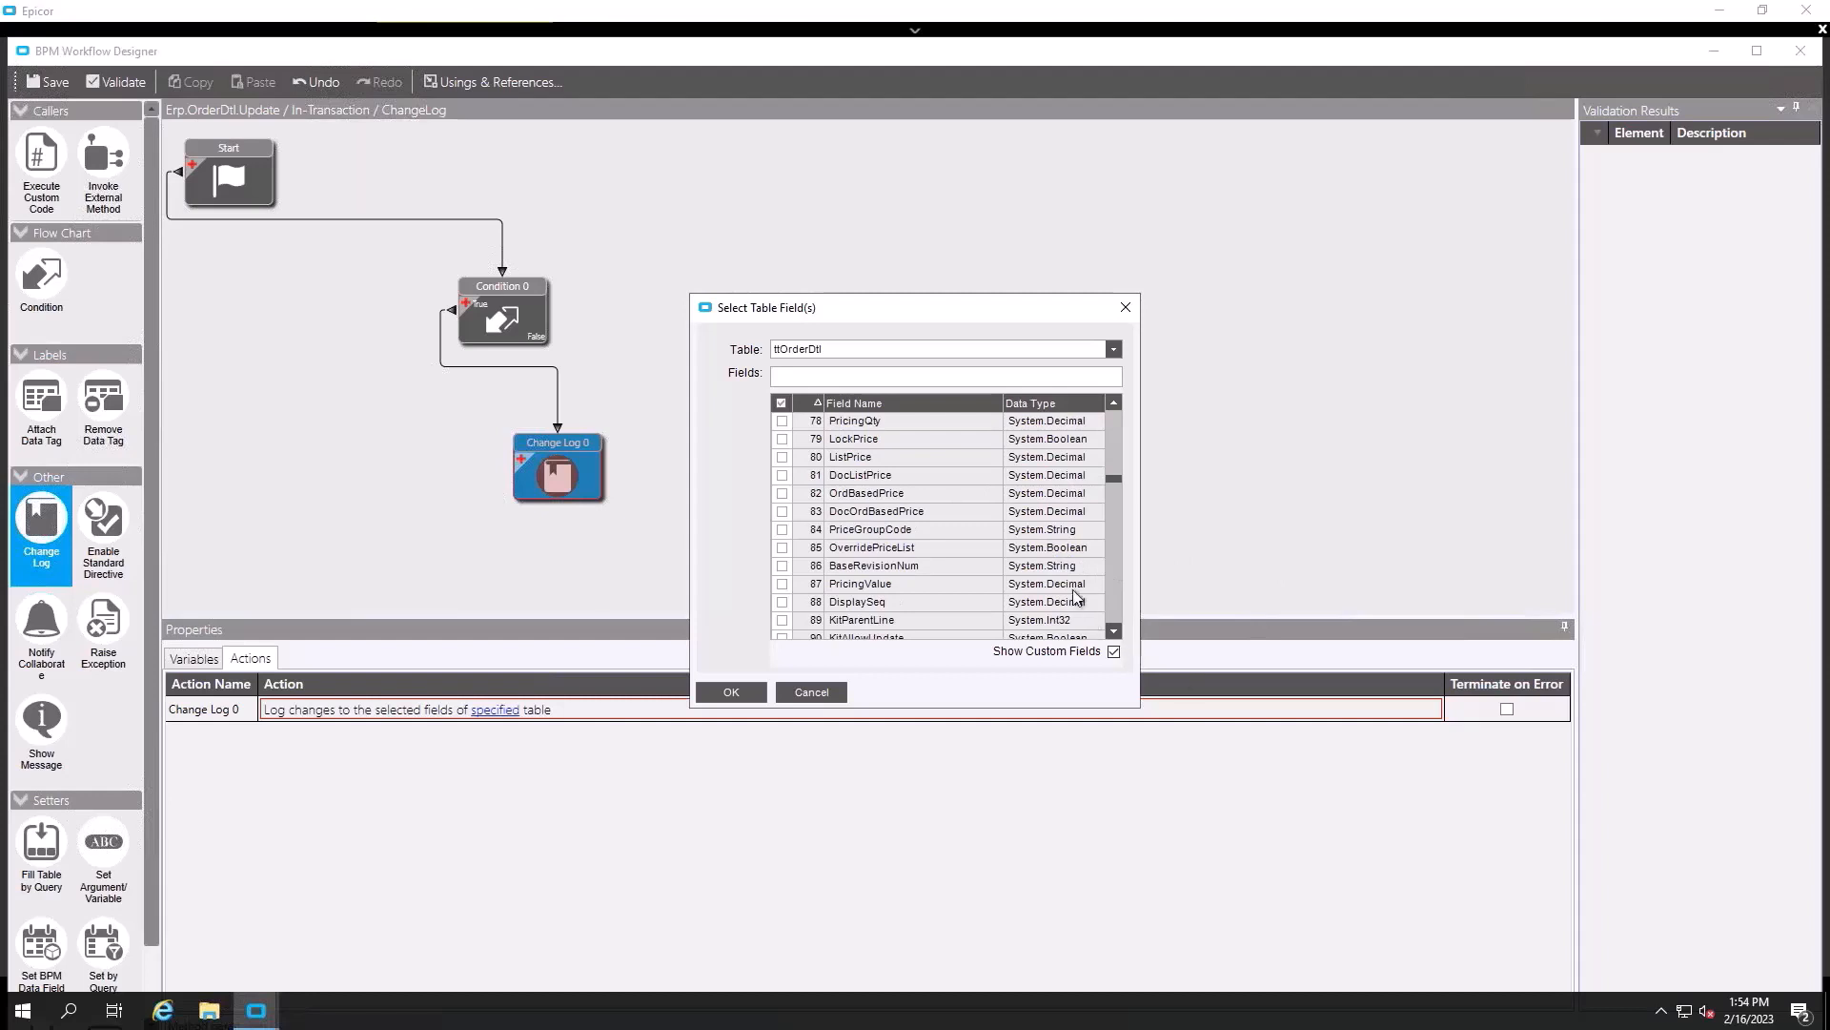
pyautogui.click(1118, 597)
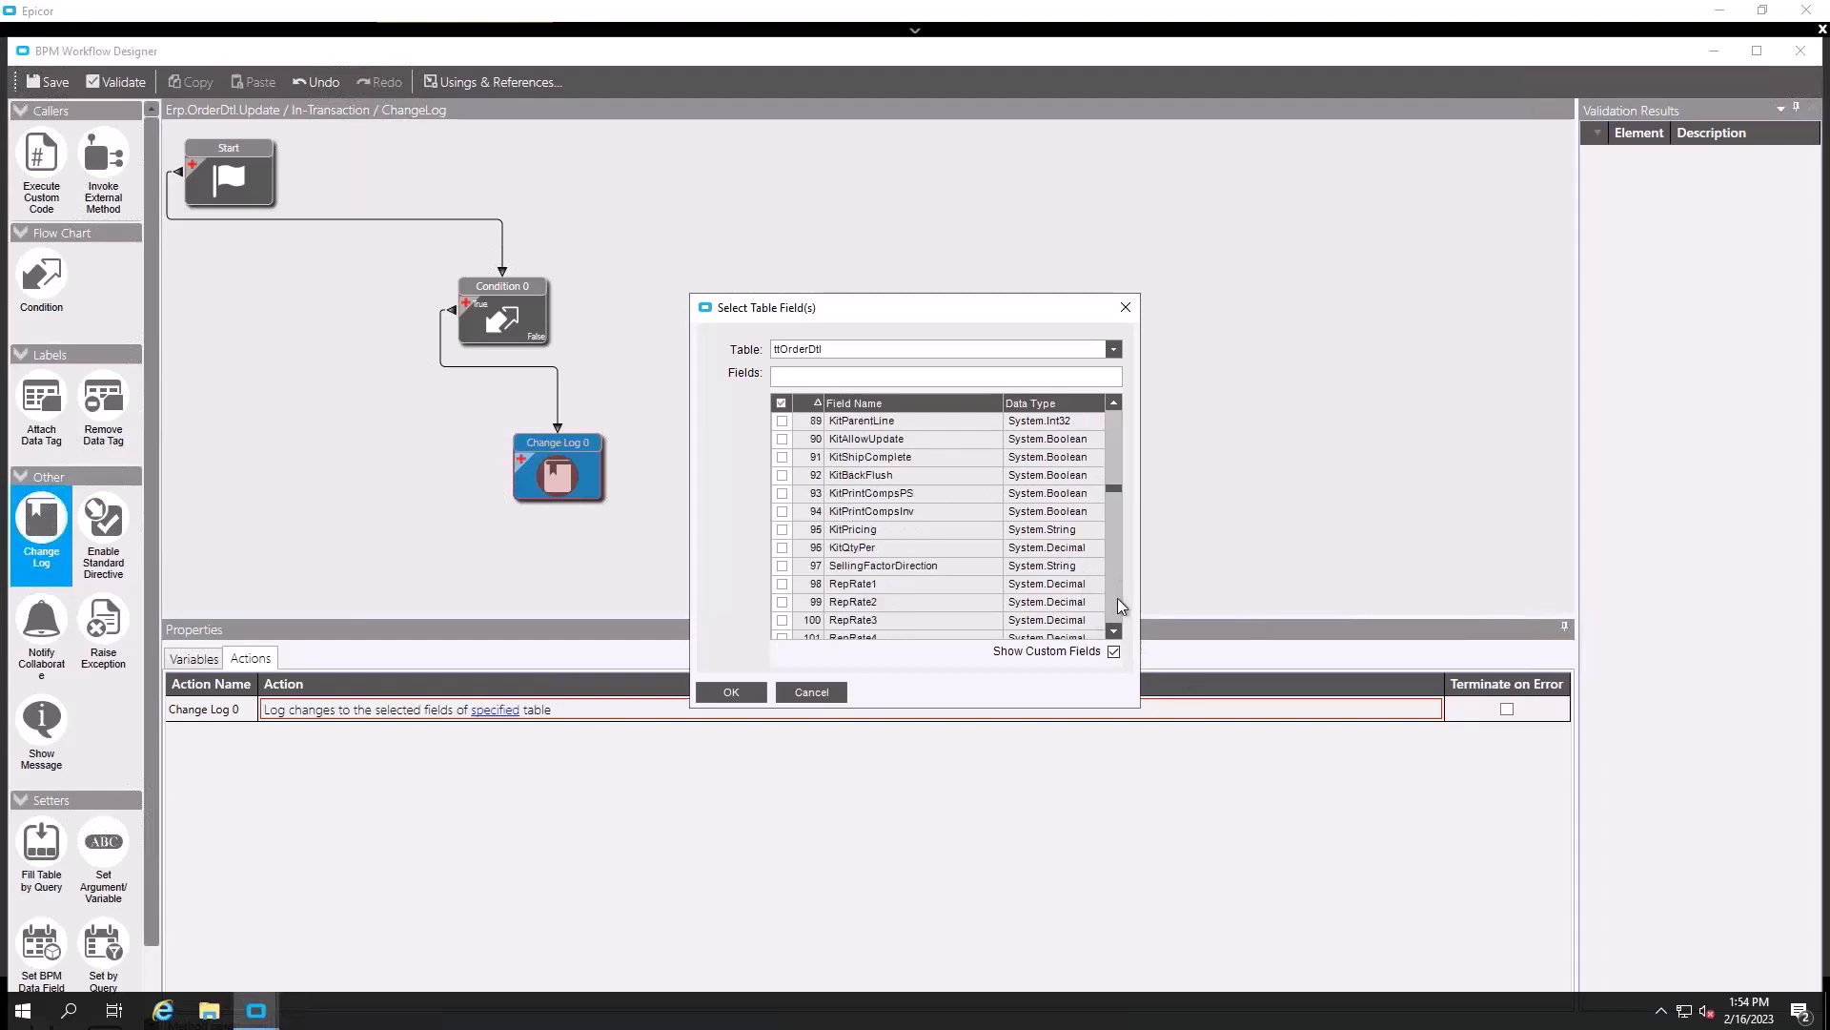
pyautogui.click(1117, 600)
pyautogui.click(1117, 598)
pyautogui.click(1117, 602)
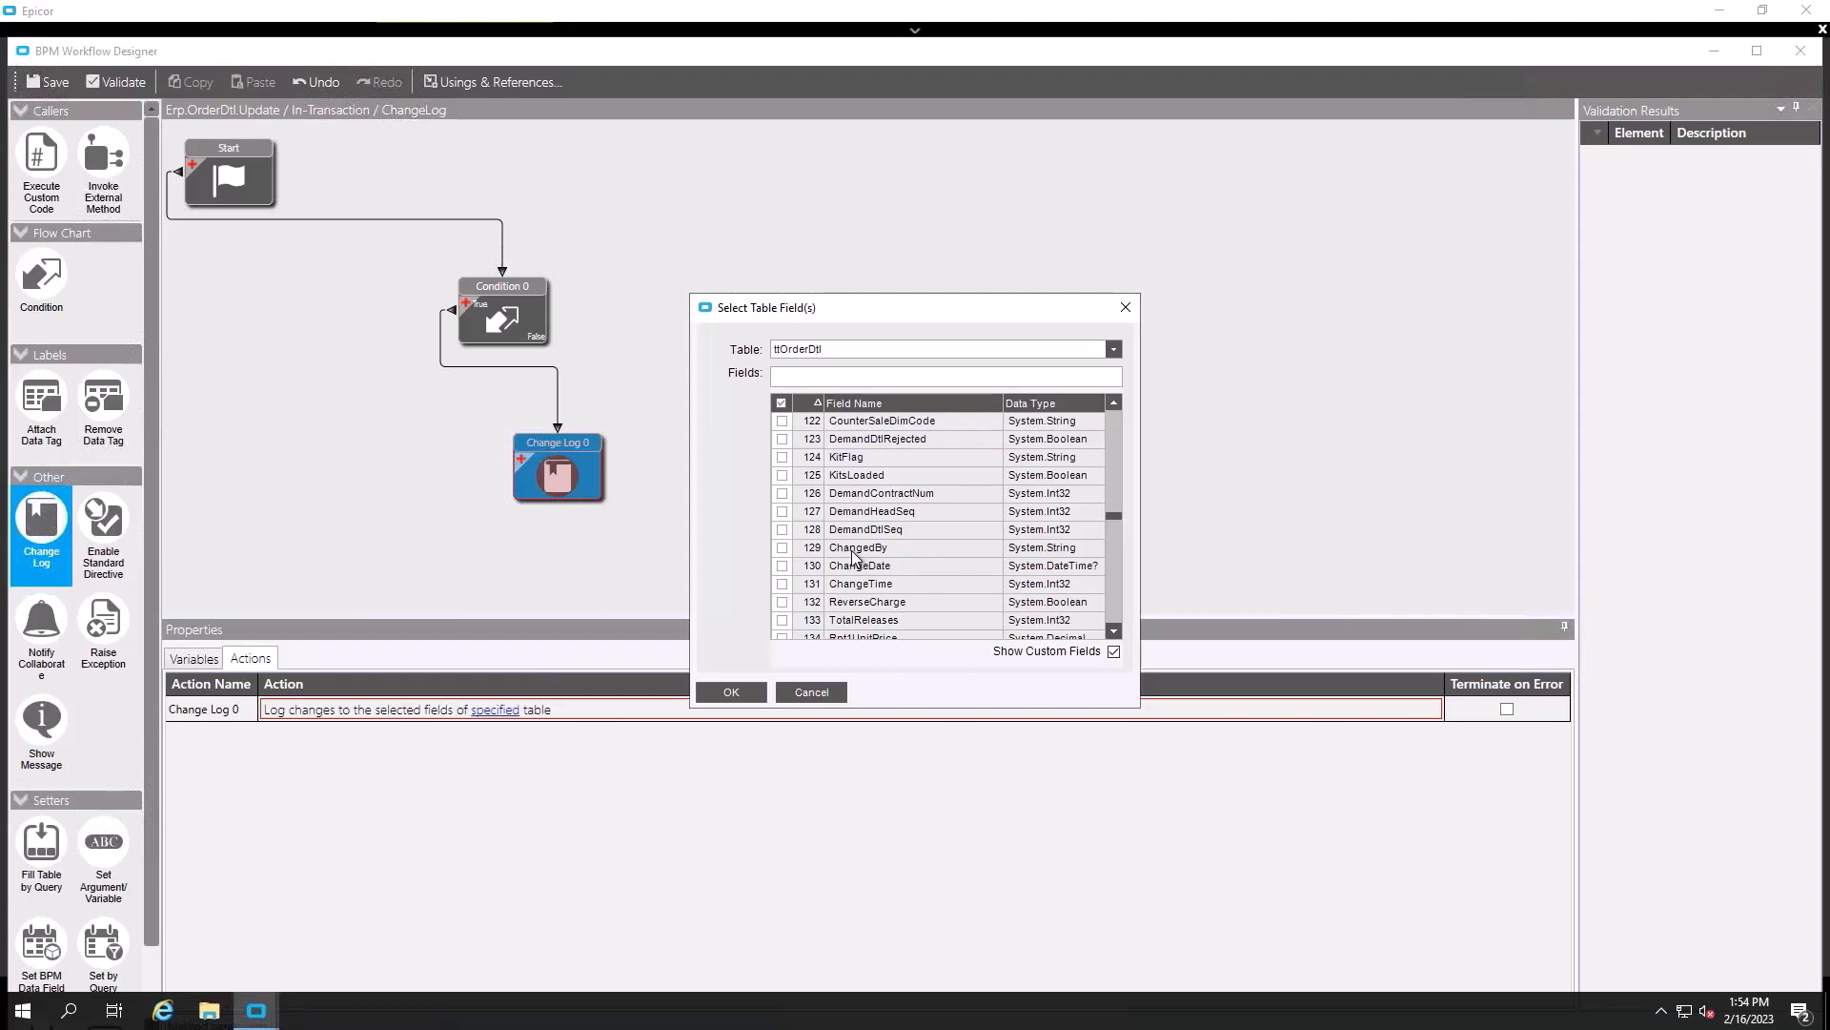
pyautogui.click(1112, 588)
pyautogui.click(1111, 587)
pyautogui.click(1112, 588)
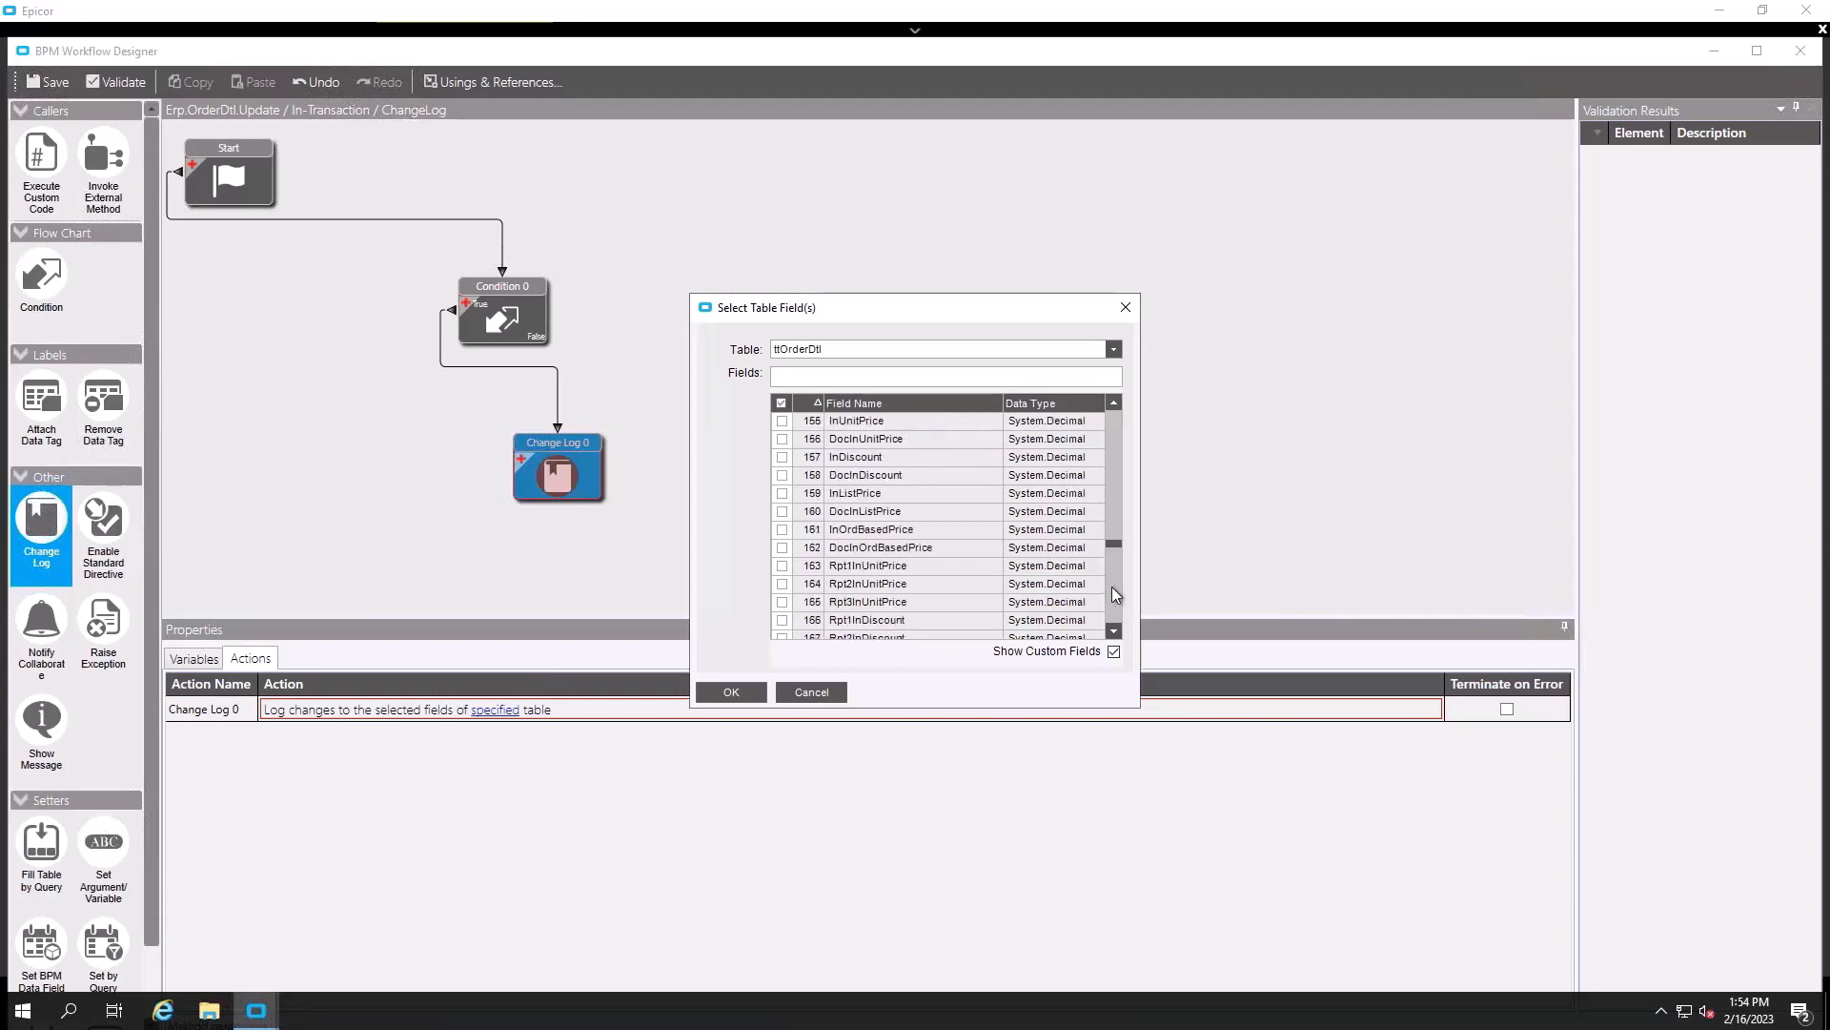
pyautogui.click(1113, 588)
pyautogui.click(1113, 588)
pyautogui.click(1114, 599)
pyautogui.click(1114, 599)
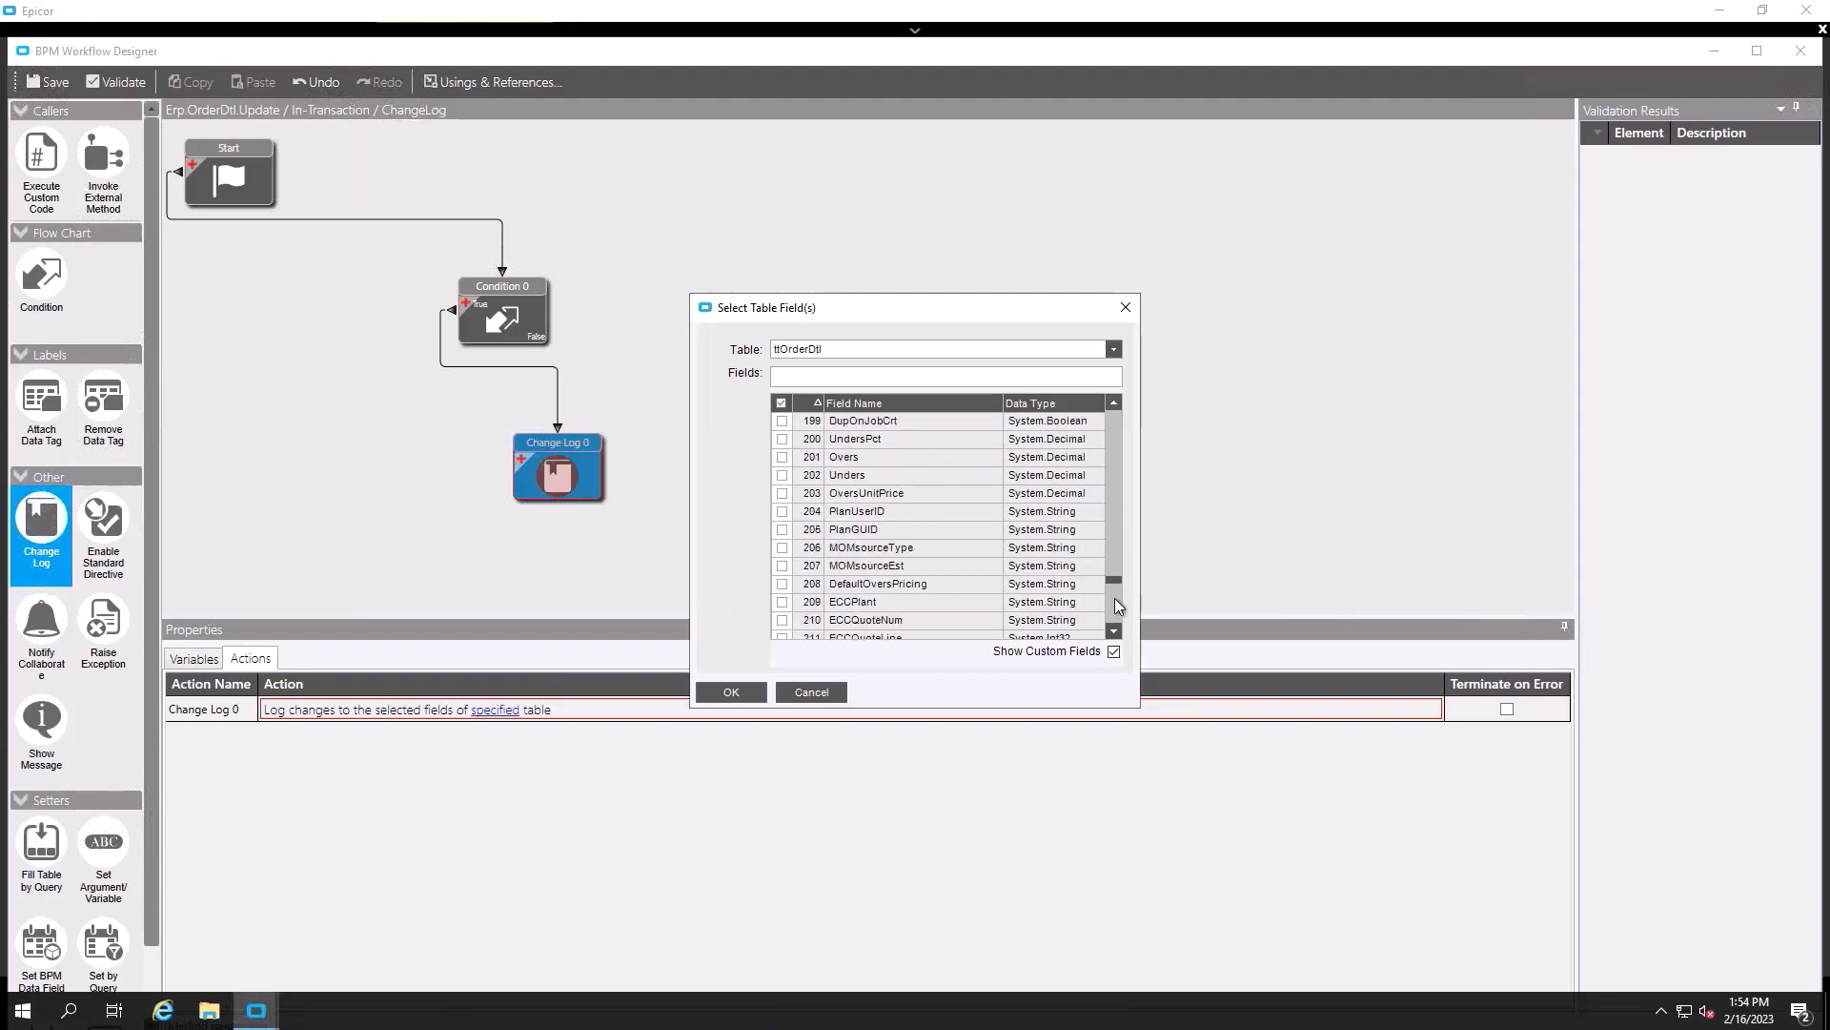
pyautogui.click(1115, 602)
pyautogui.click(1118, 600)
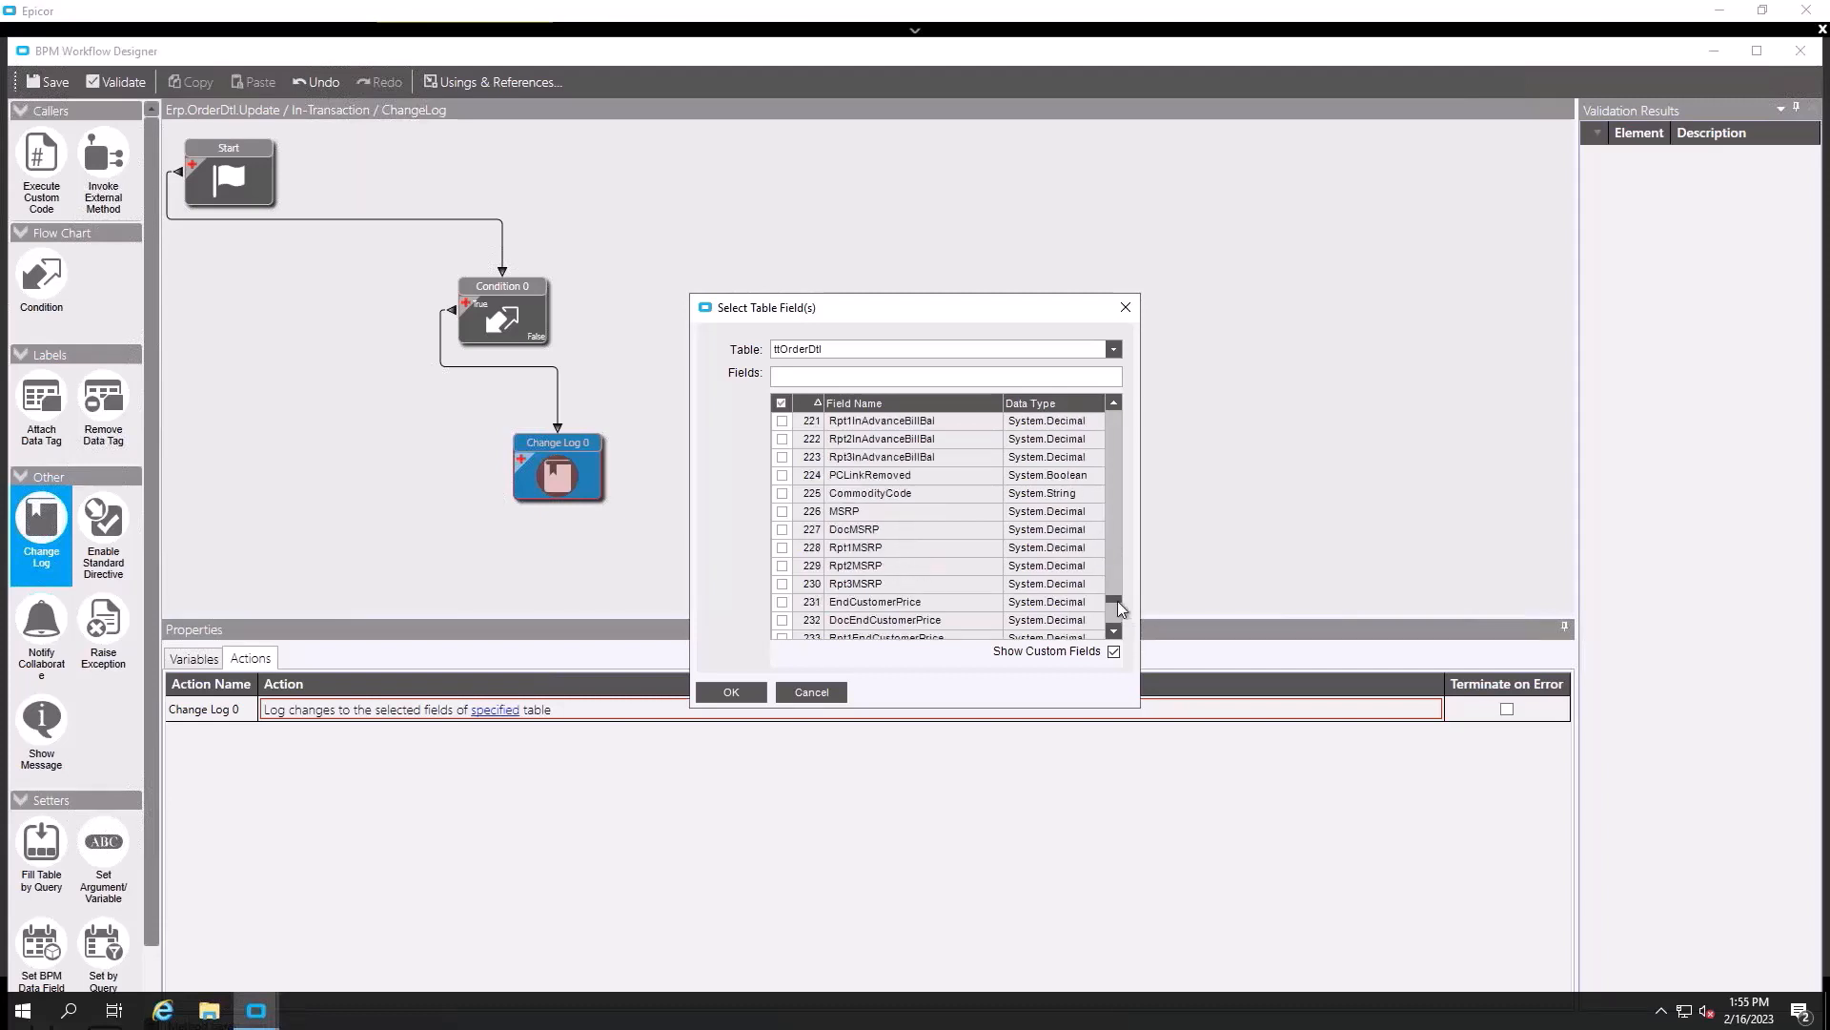
pyautogui.click(1117, 615)
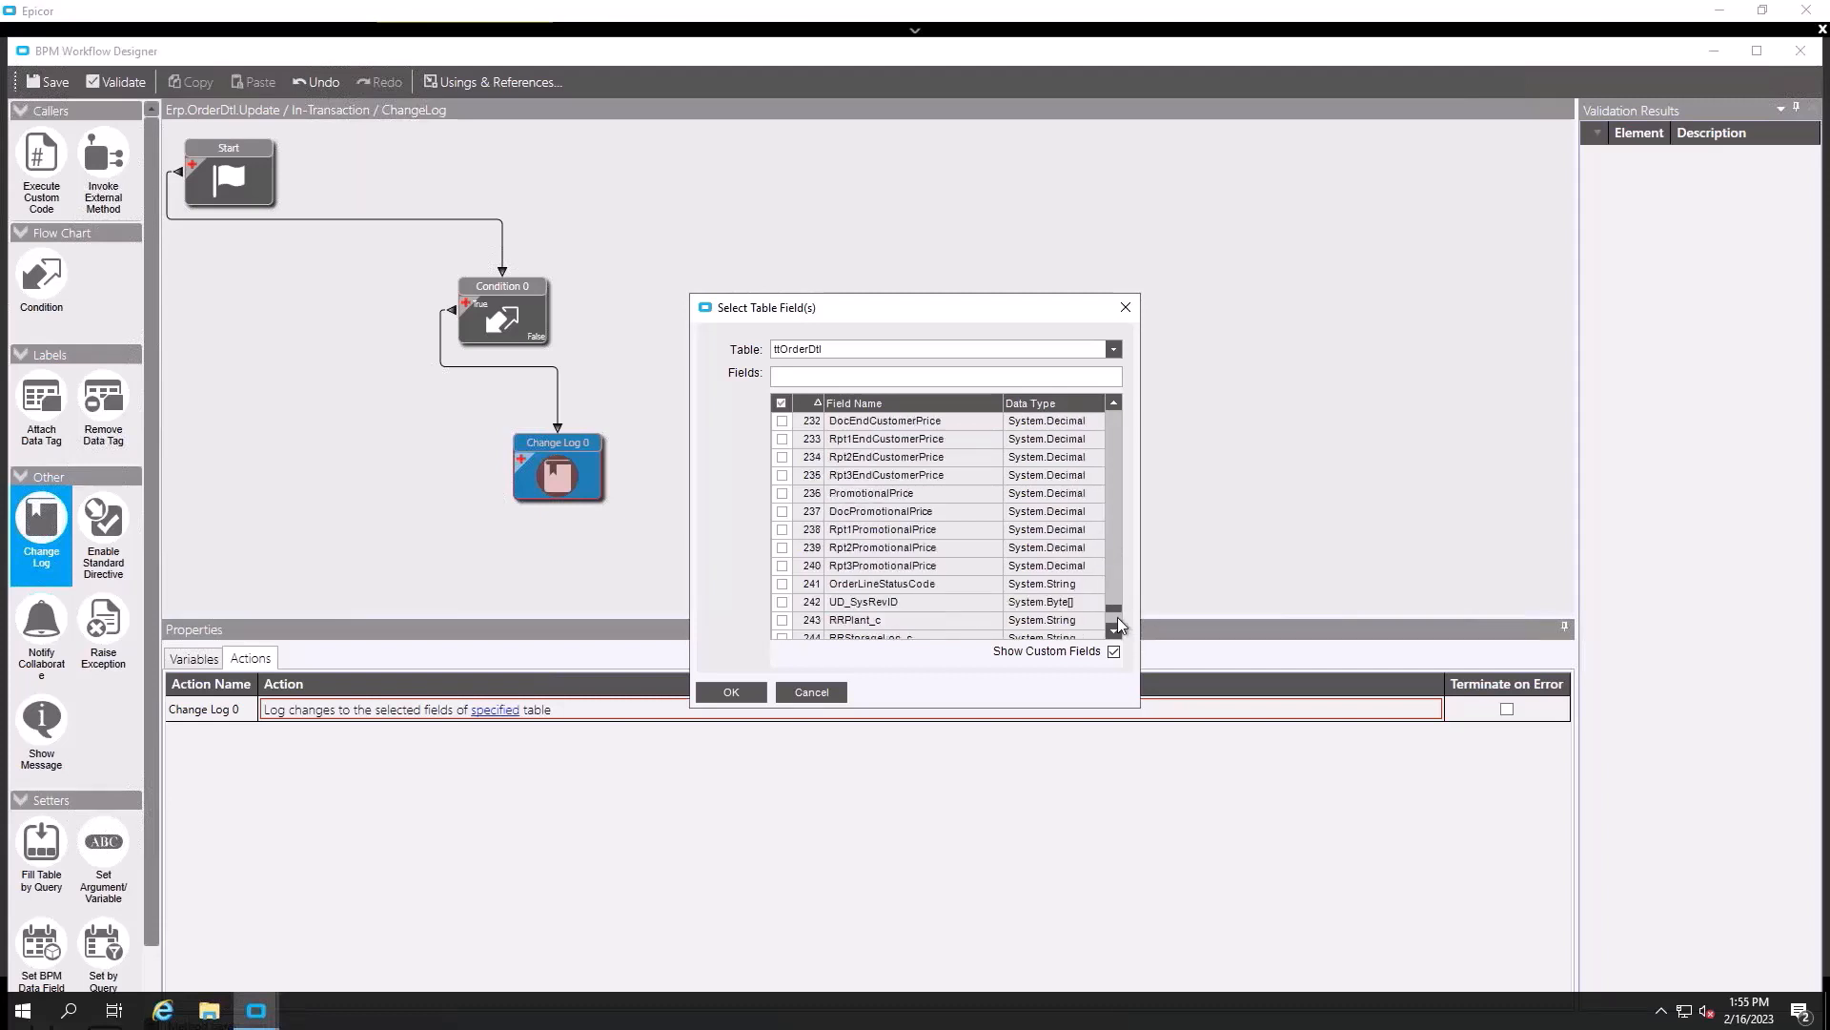
pyautogui.click(1117, 616)
pyautogui.click(1111, 435)
pyautogui.click(1111, 435)
pyautogui.click(1111, 435)
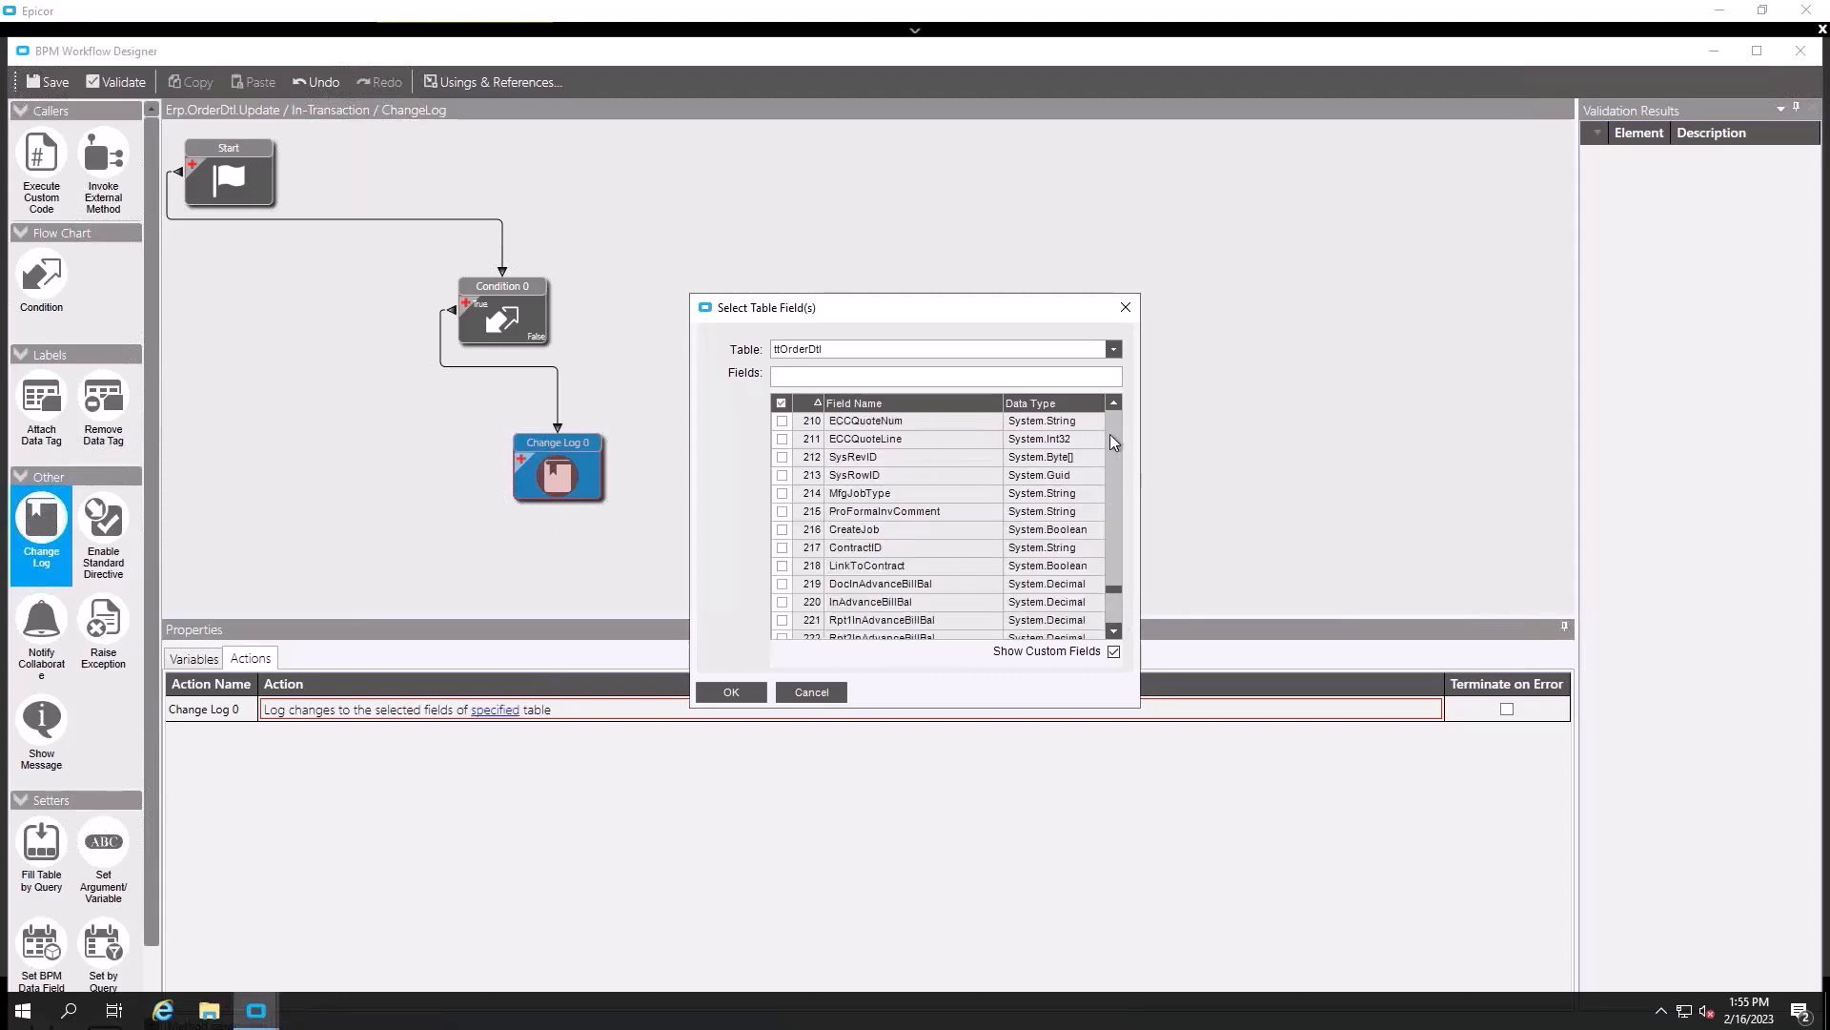
pyautogui.click(1111, 440)
pyautogui.click(1111, 440)
pyautogui.click(1111, 437)
pyautogui.click(1110, 437)
pyautogui.click(1111, 437)
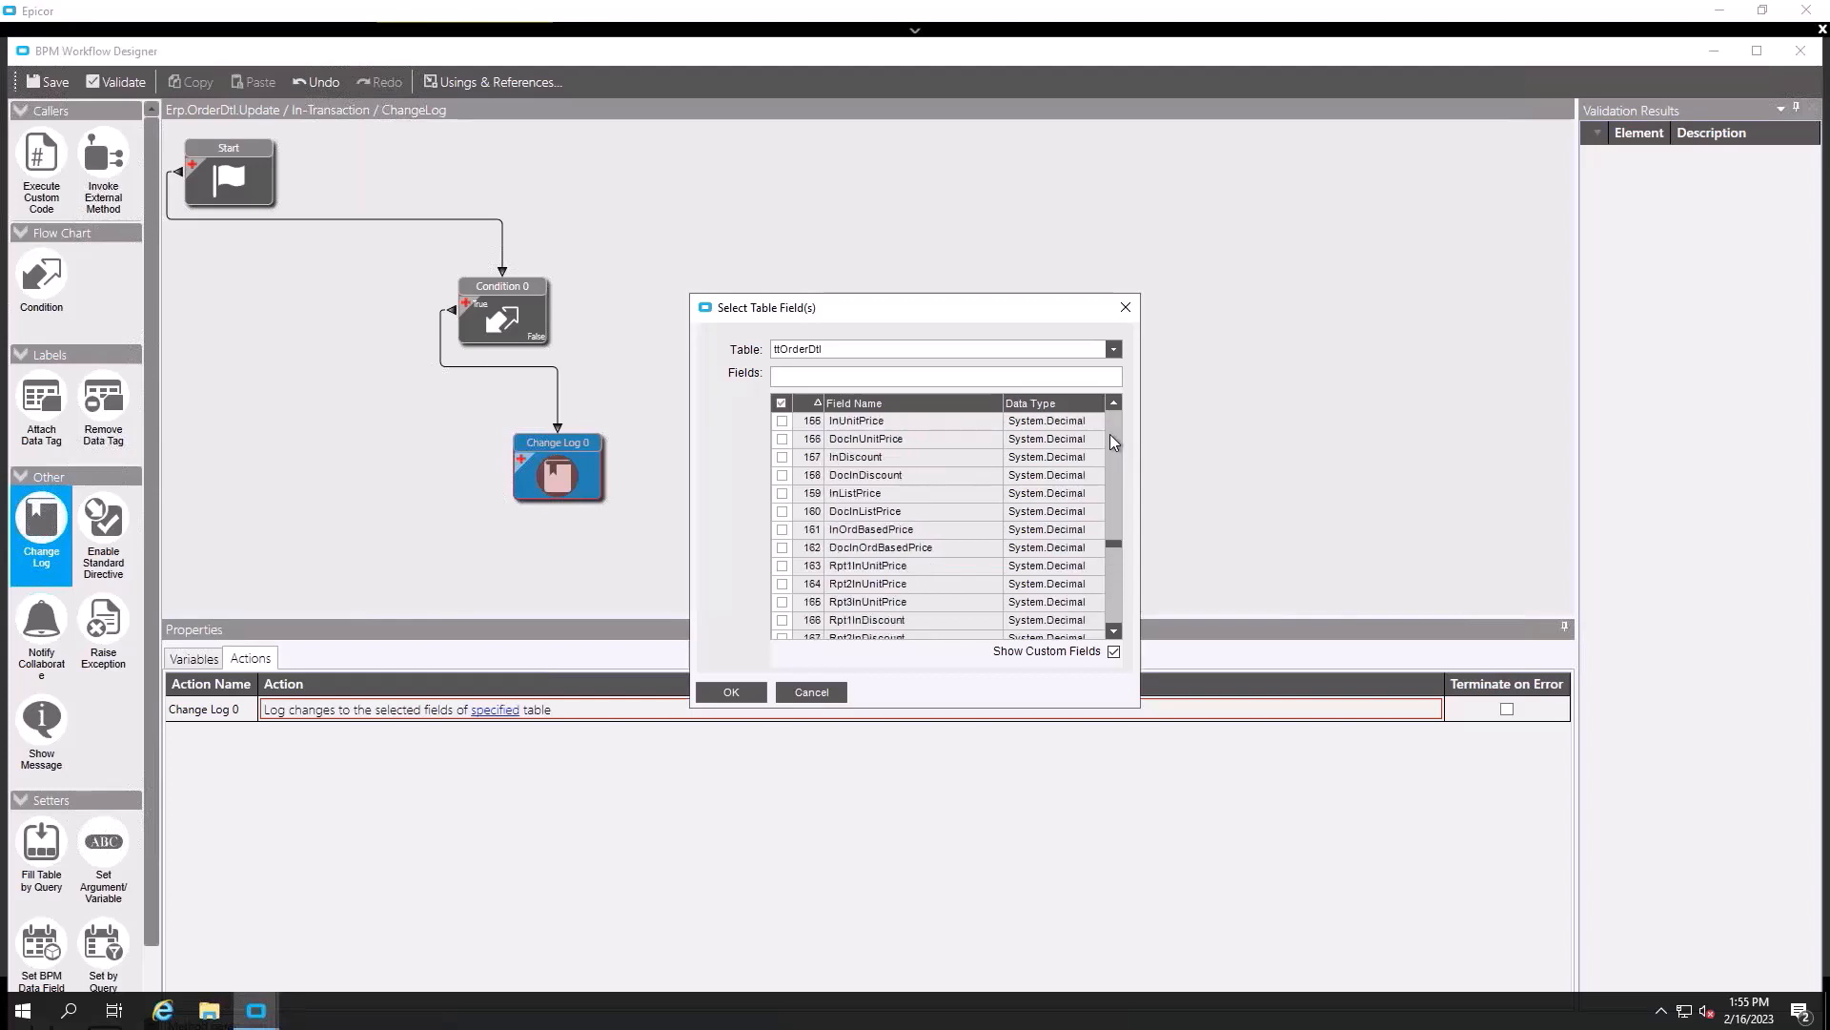
pyautogui.click(896, 402)
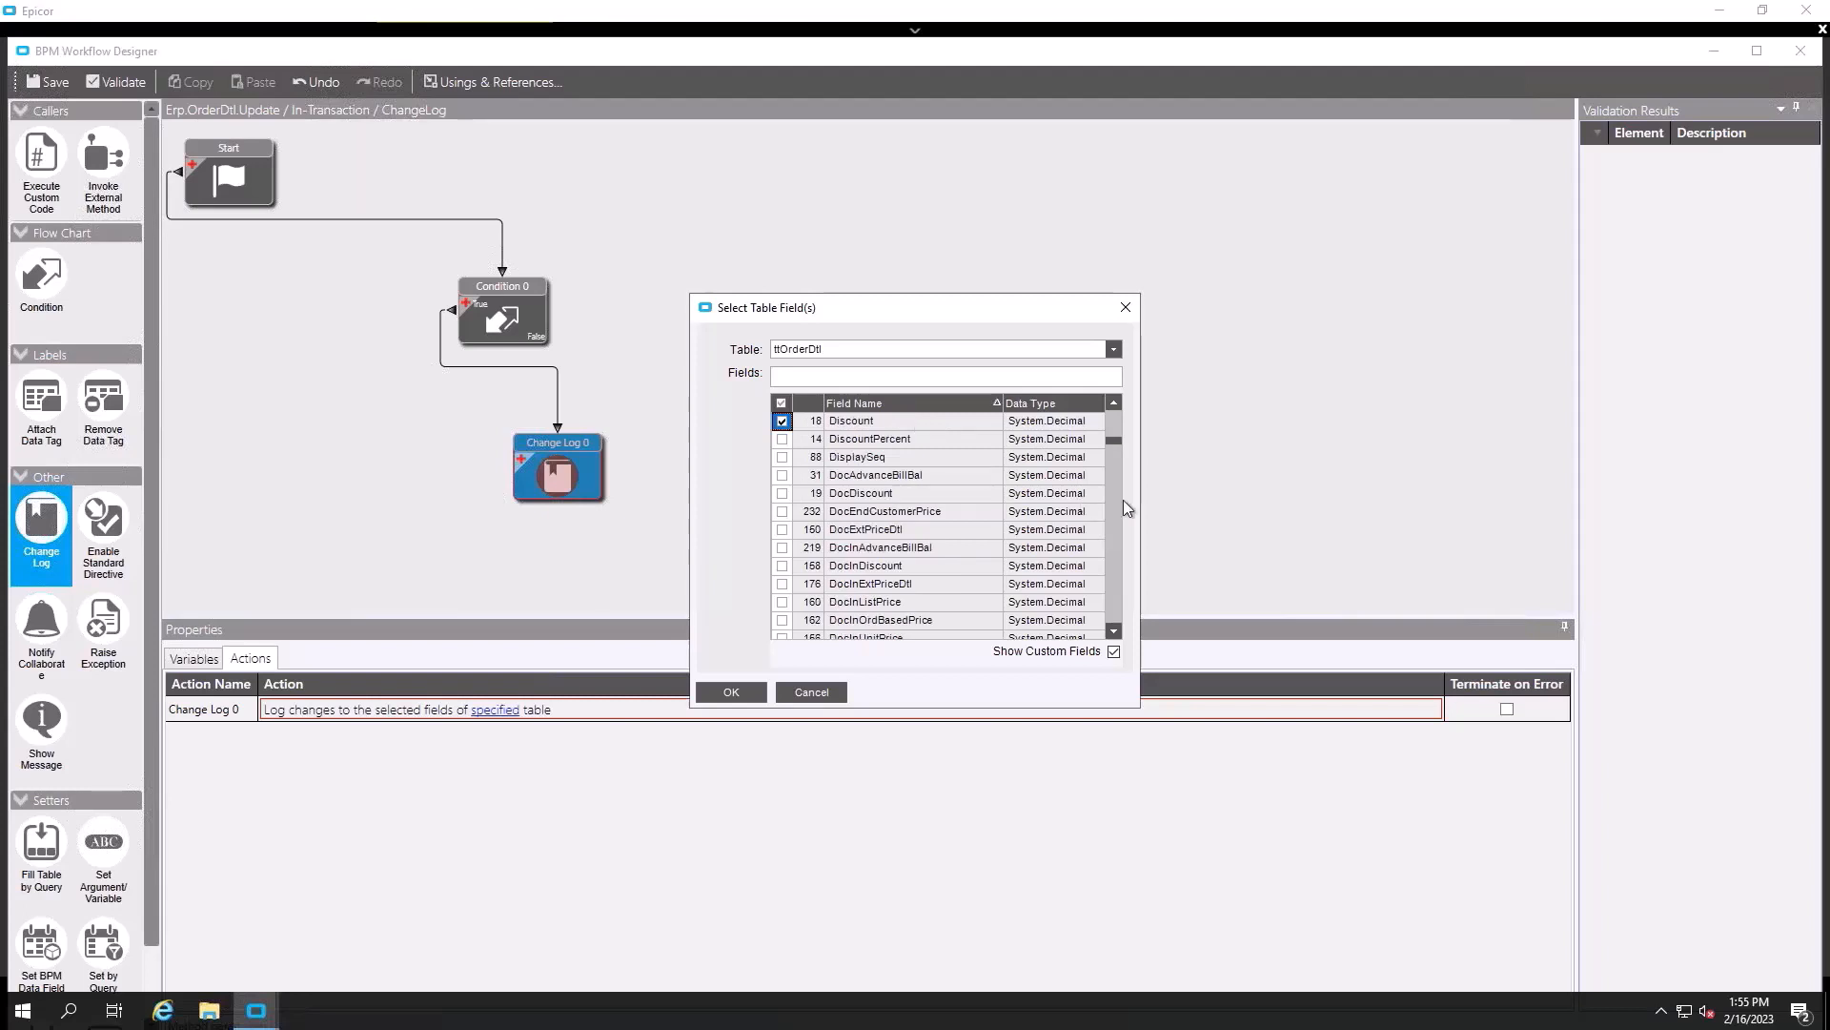
pyautogui.click(1115, 534)
pyautogui.click(1115, 534)
pyautogui.click(1114, 534)
pyautogui.click(1114, 534)
pyautogui.click(1114, 534)
pyautogui.click(1114, 532)
pyautogui.click(1114, 553)
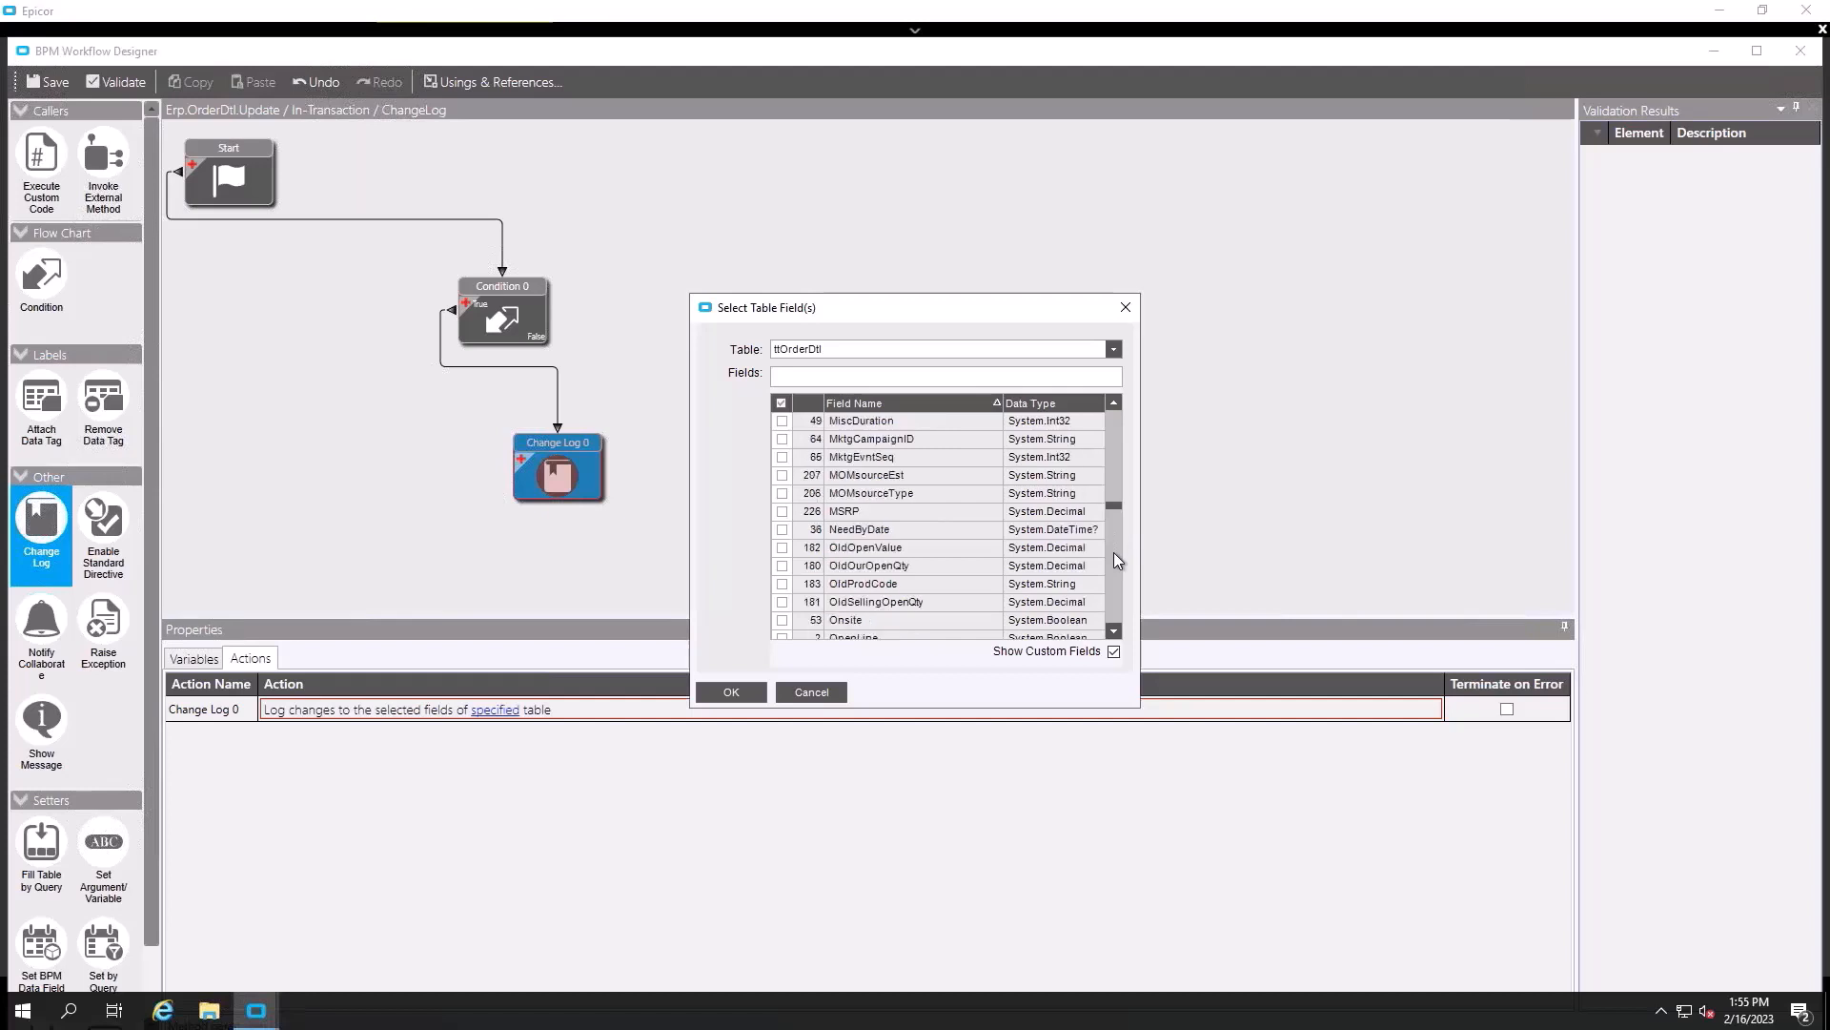
pyautogui.click(782, 530)
pyautogui.click(1111, 437)
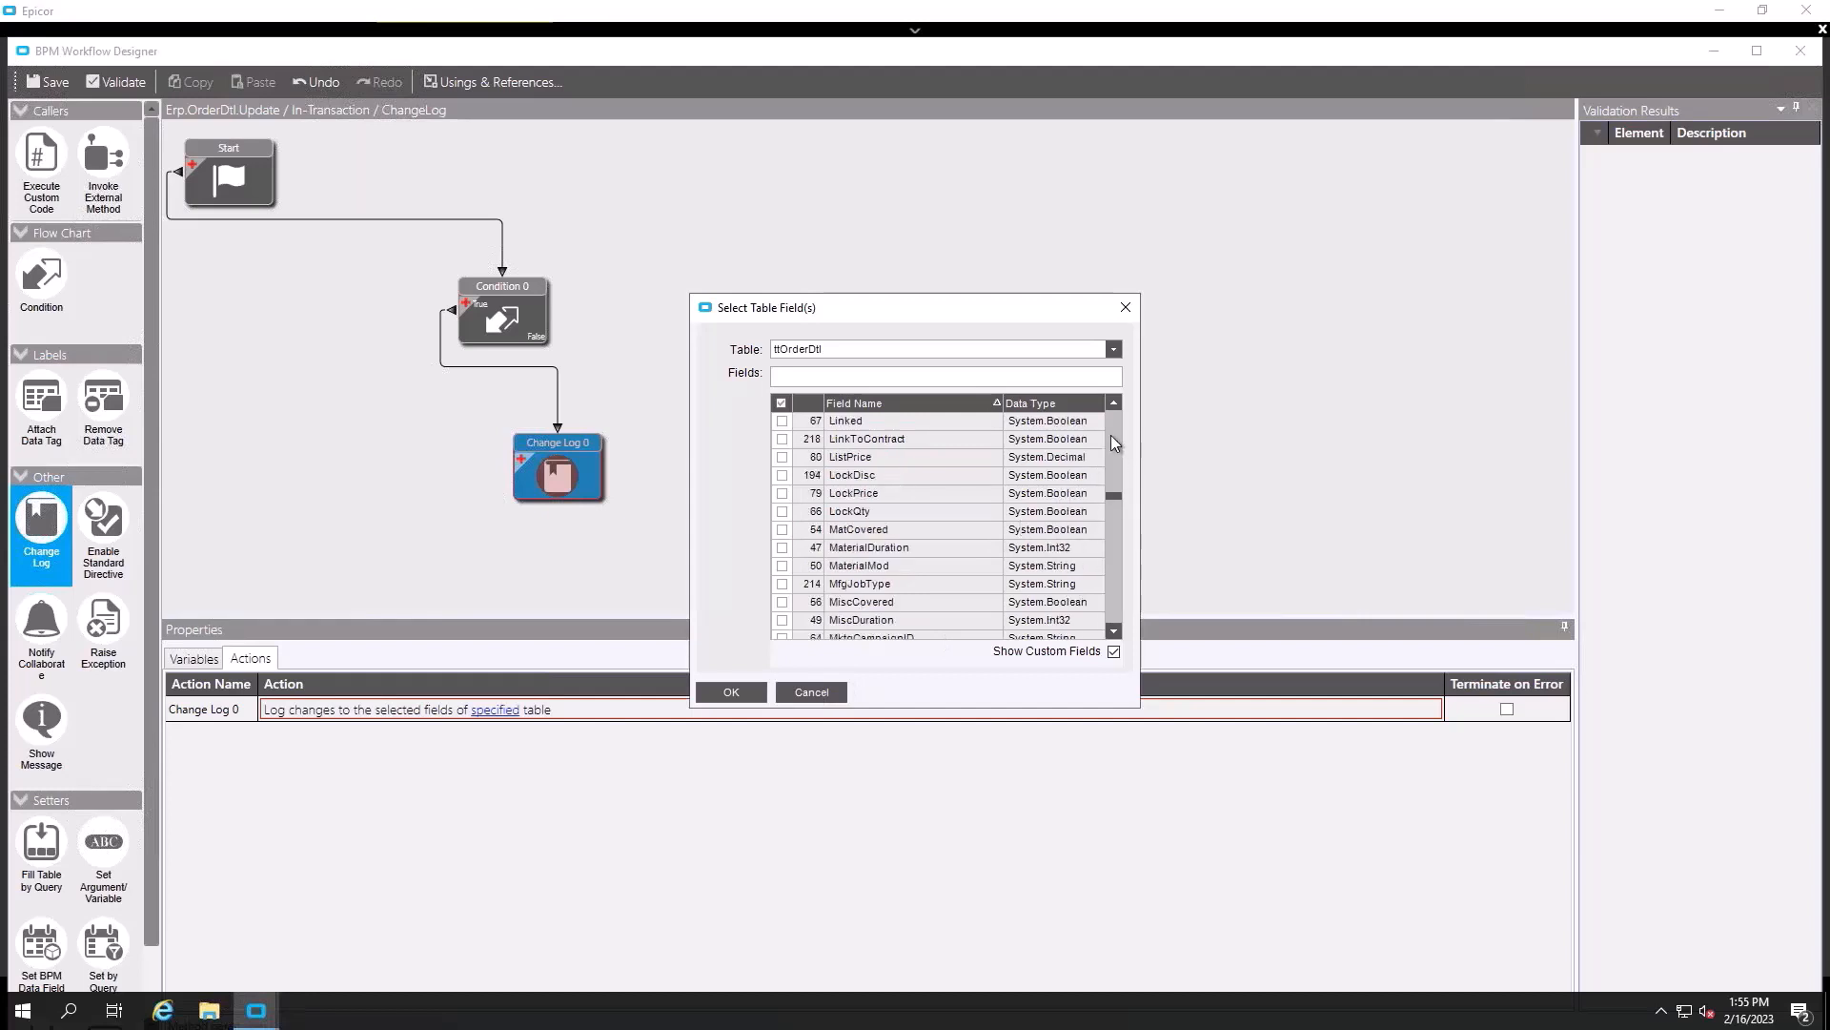
pyautogui.click(1111, 435)
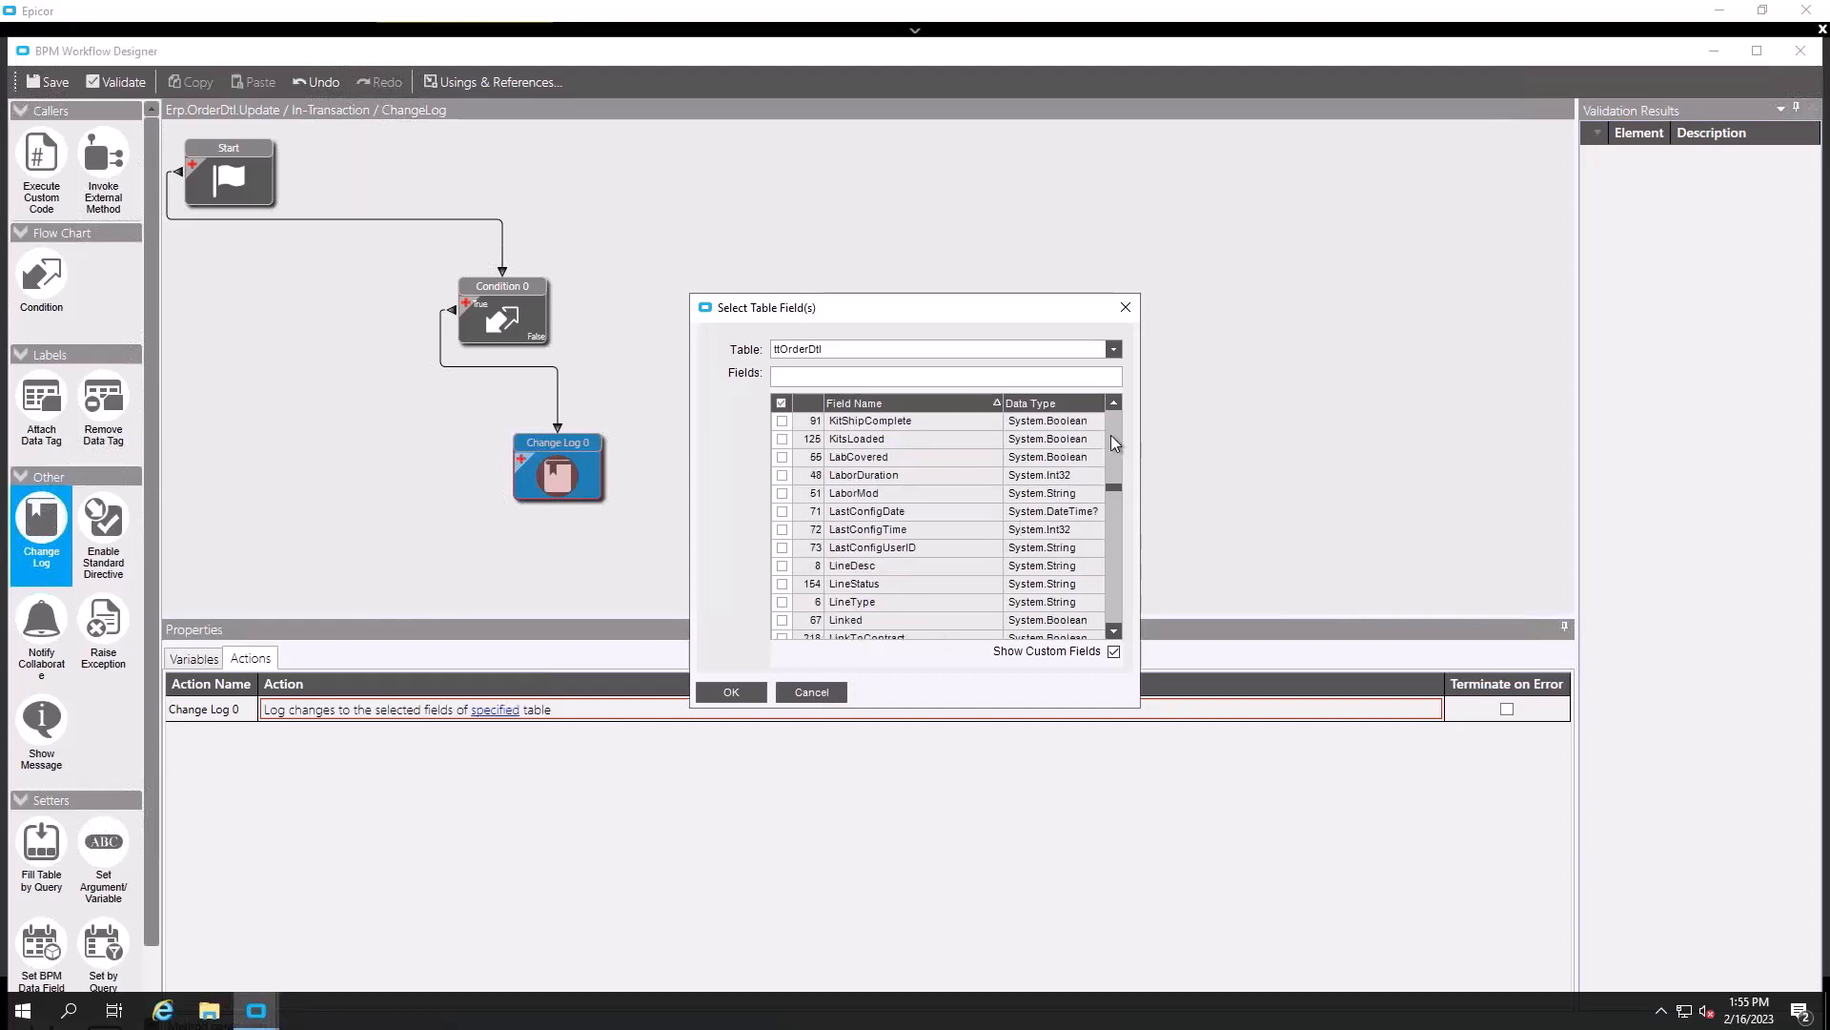
pyautogui.click(728, 693)
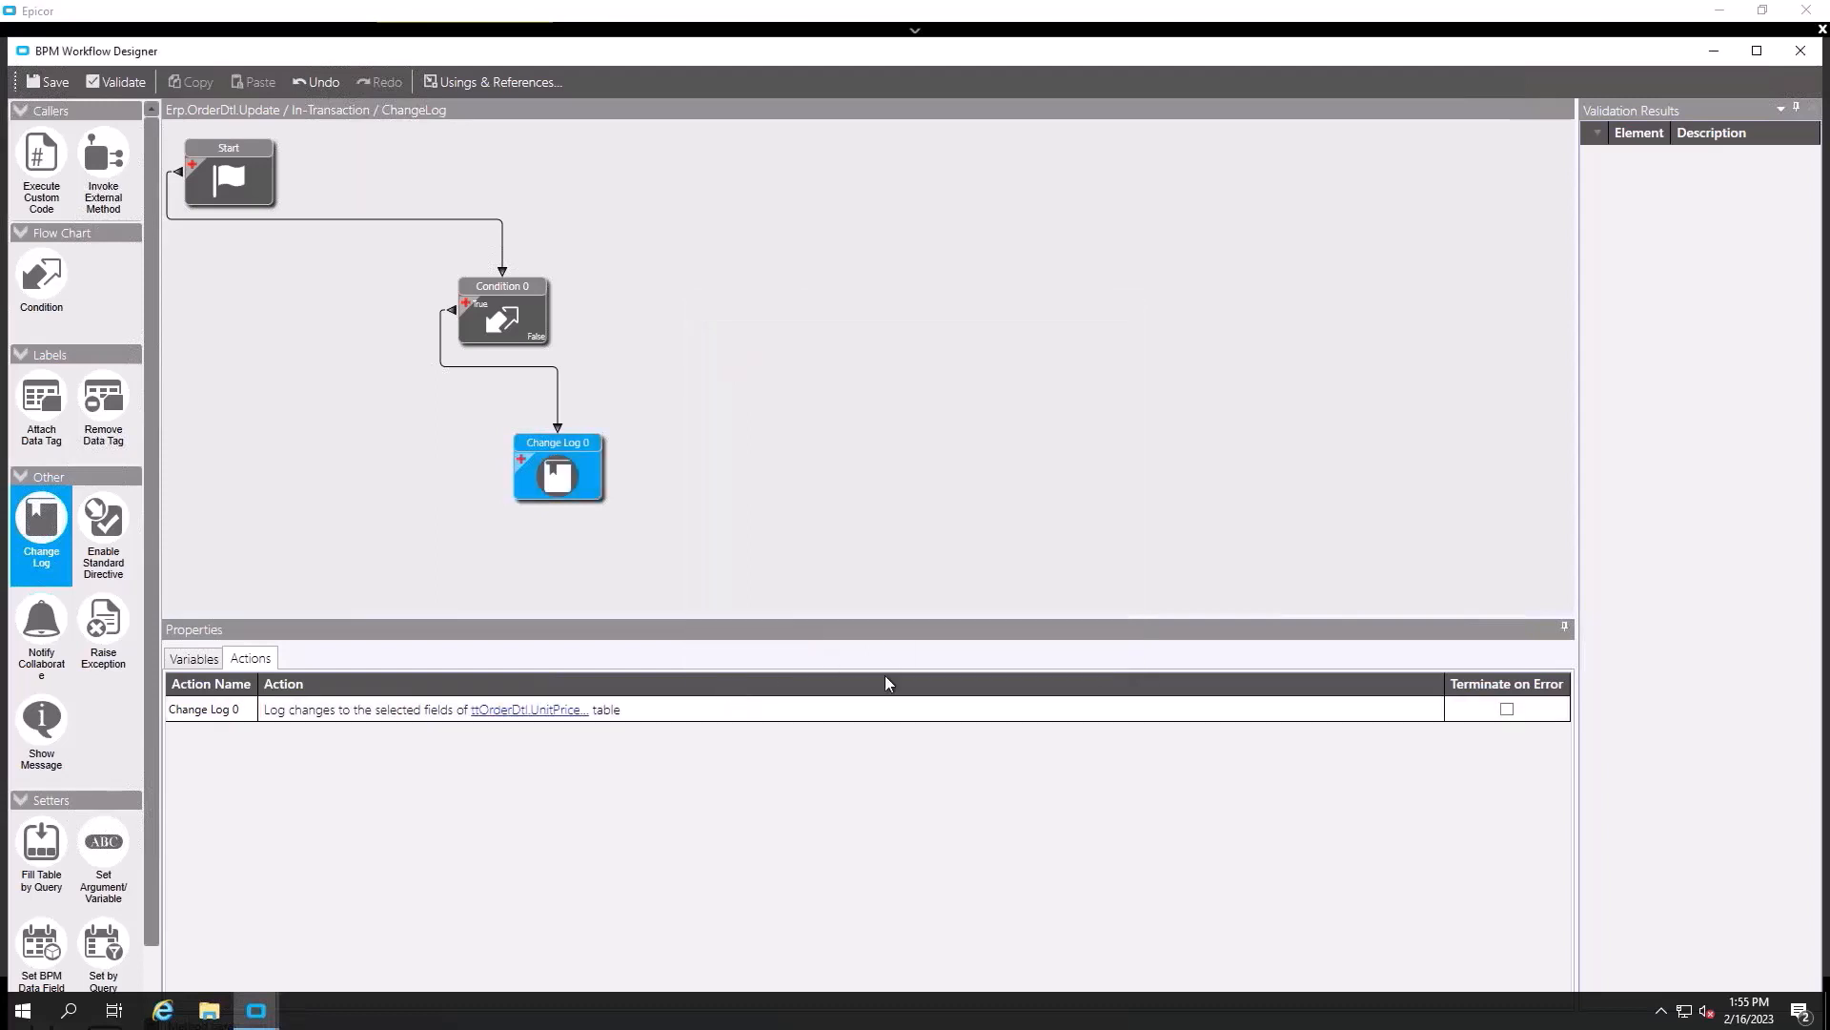
# - Save the Start–Condition–Change Log workflow in the BPM Workflow Designer
pyautogui.click(49, 83)
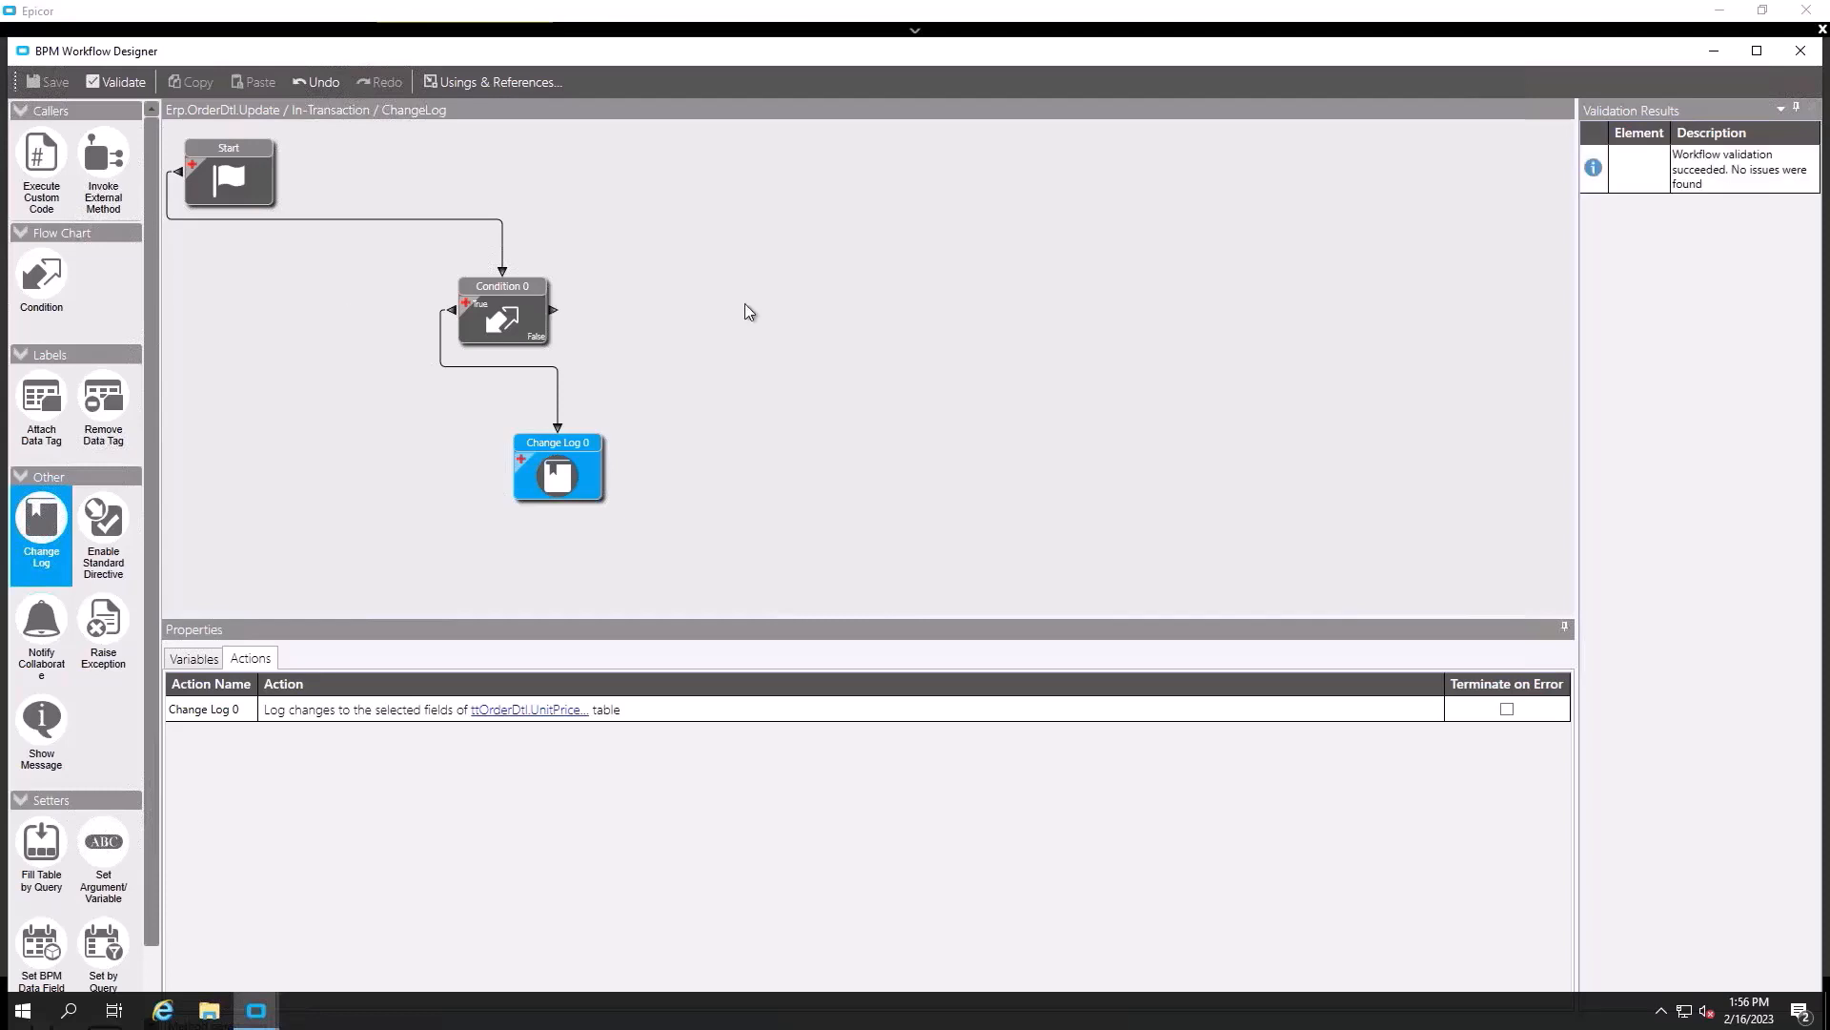
# - Review the workflow variables and the Condition 0 and Change Log 0 settings
pyautogui.click(736, 364)
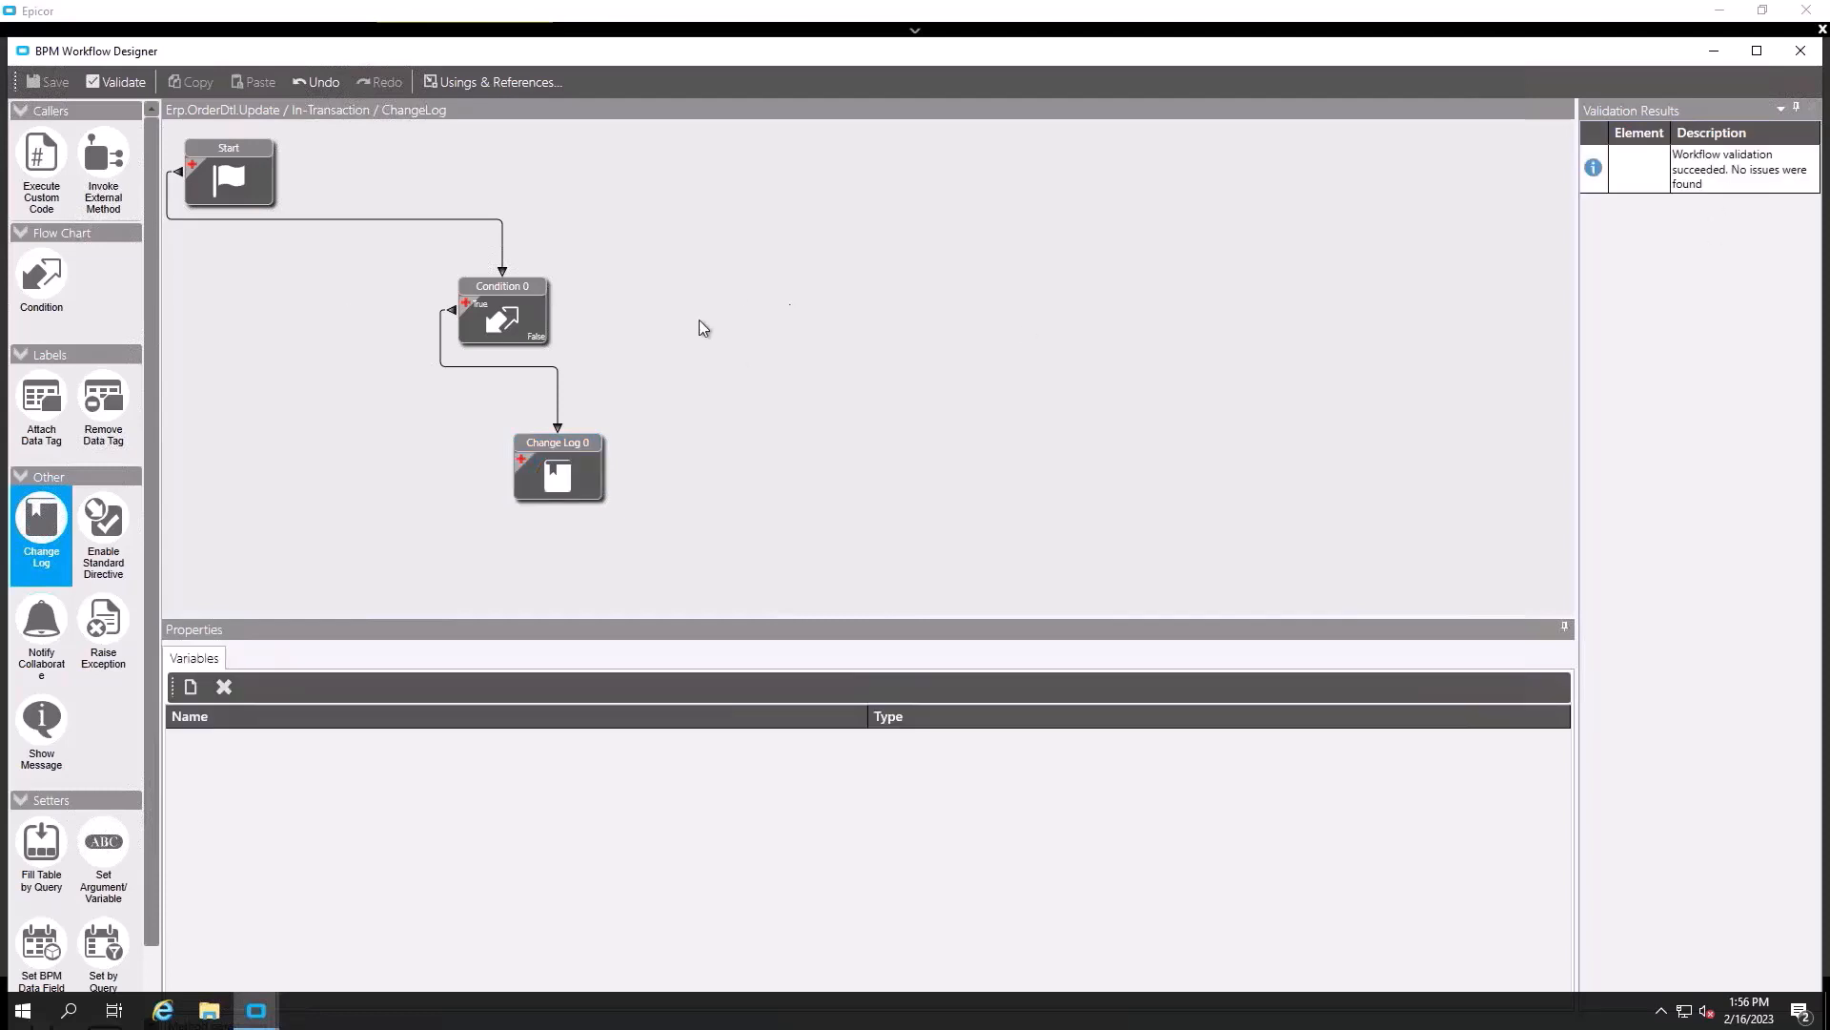
pyautogui.click(505, 314)
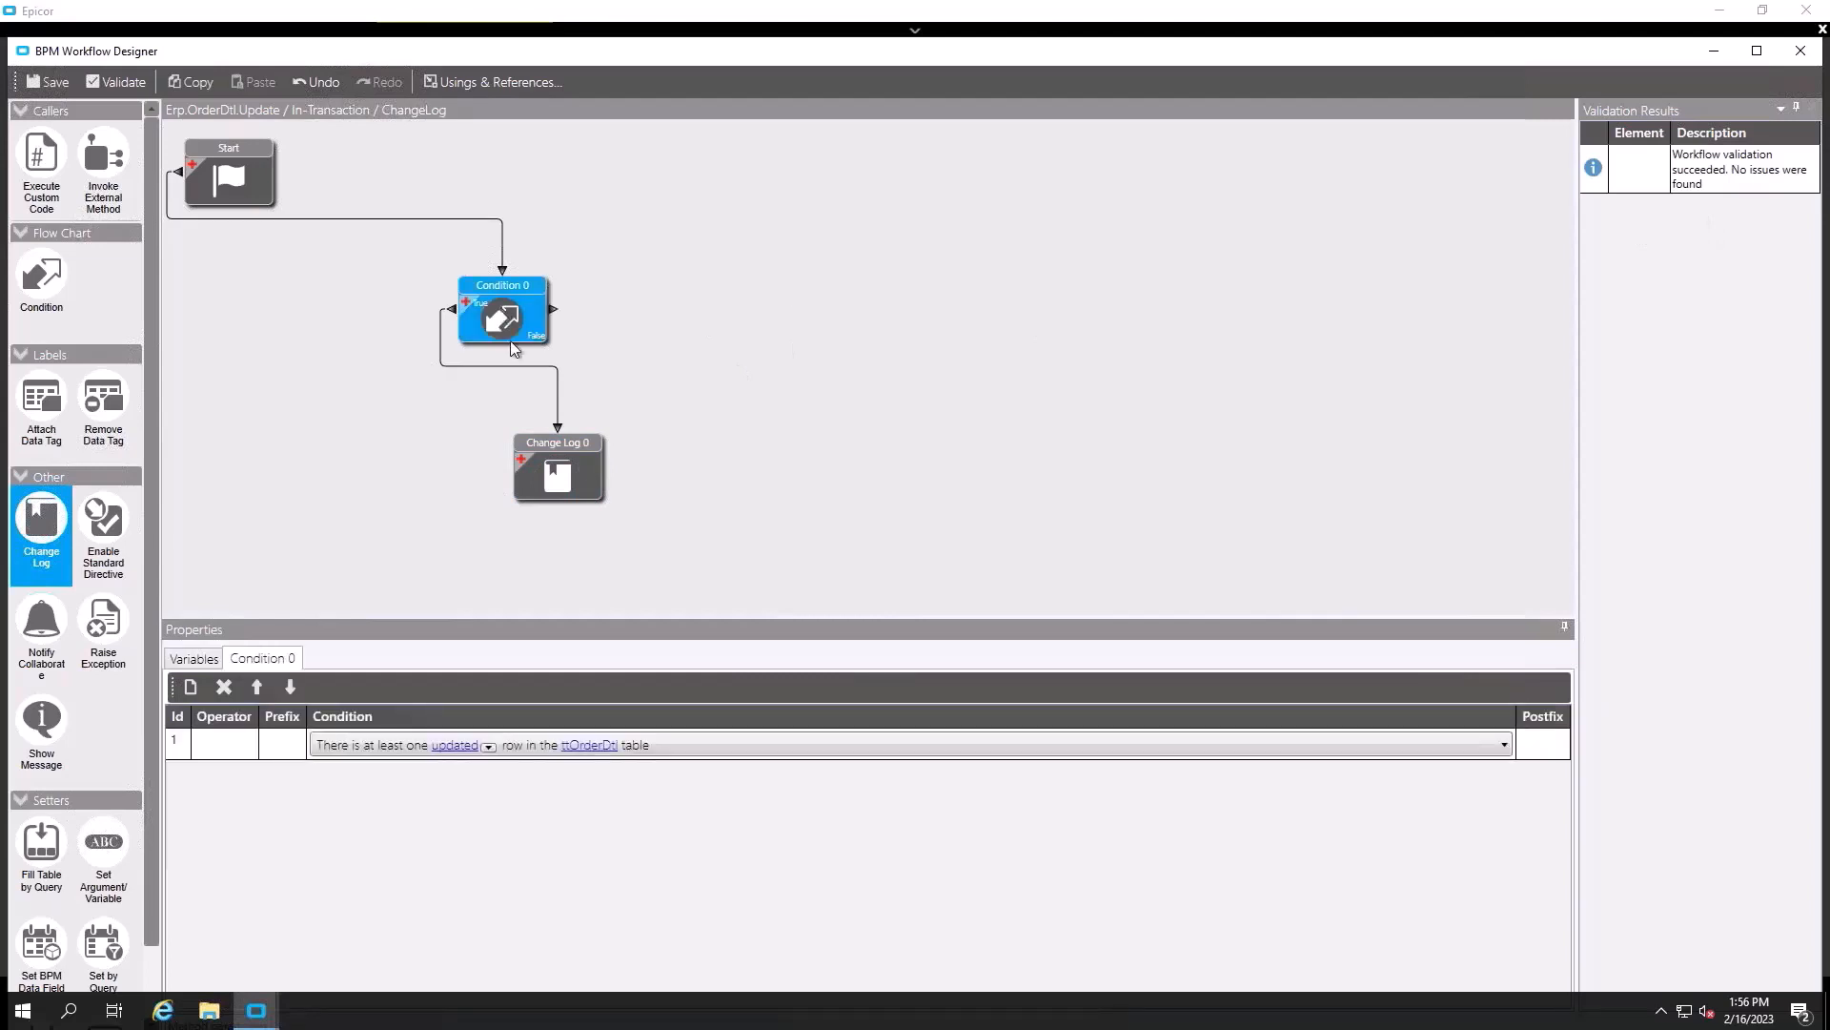
pyautogui.click(563, 475)
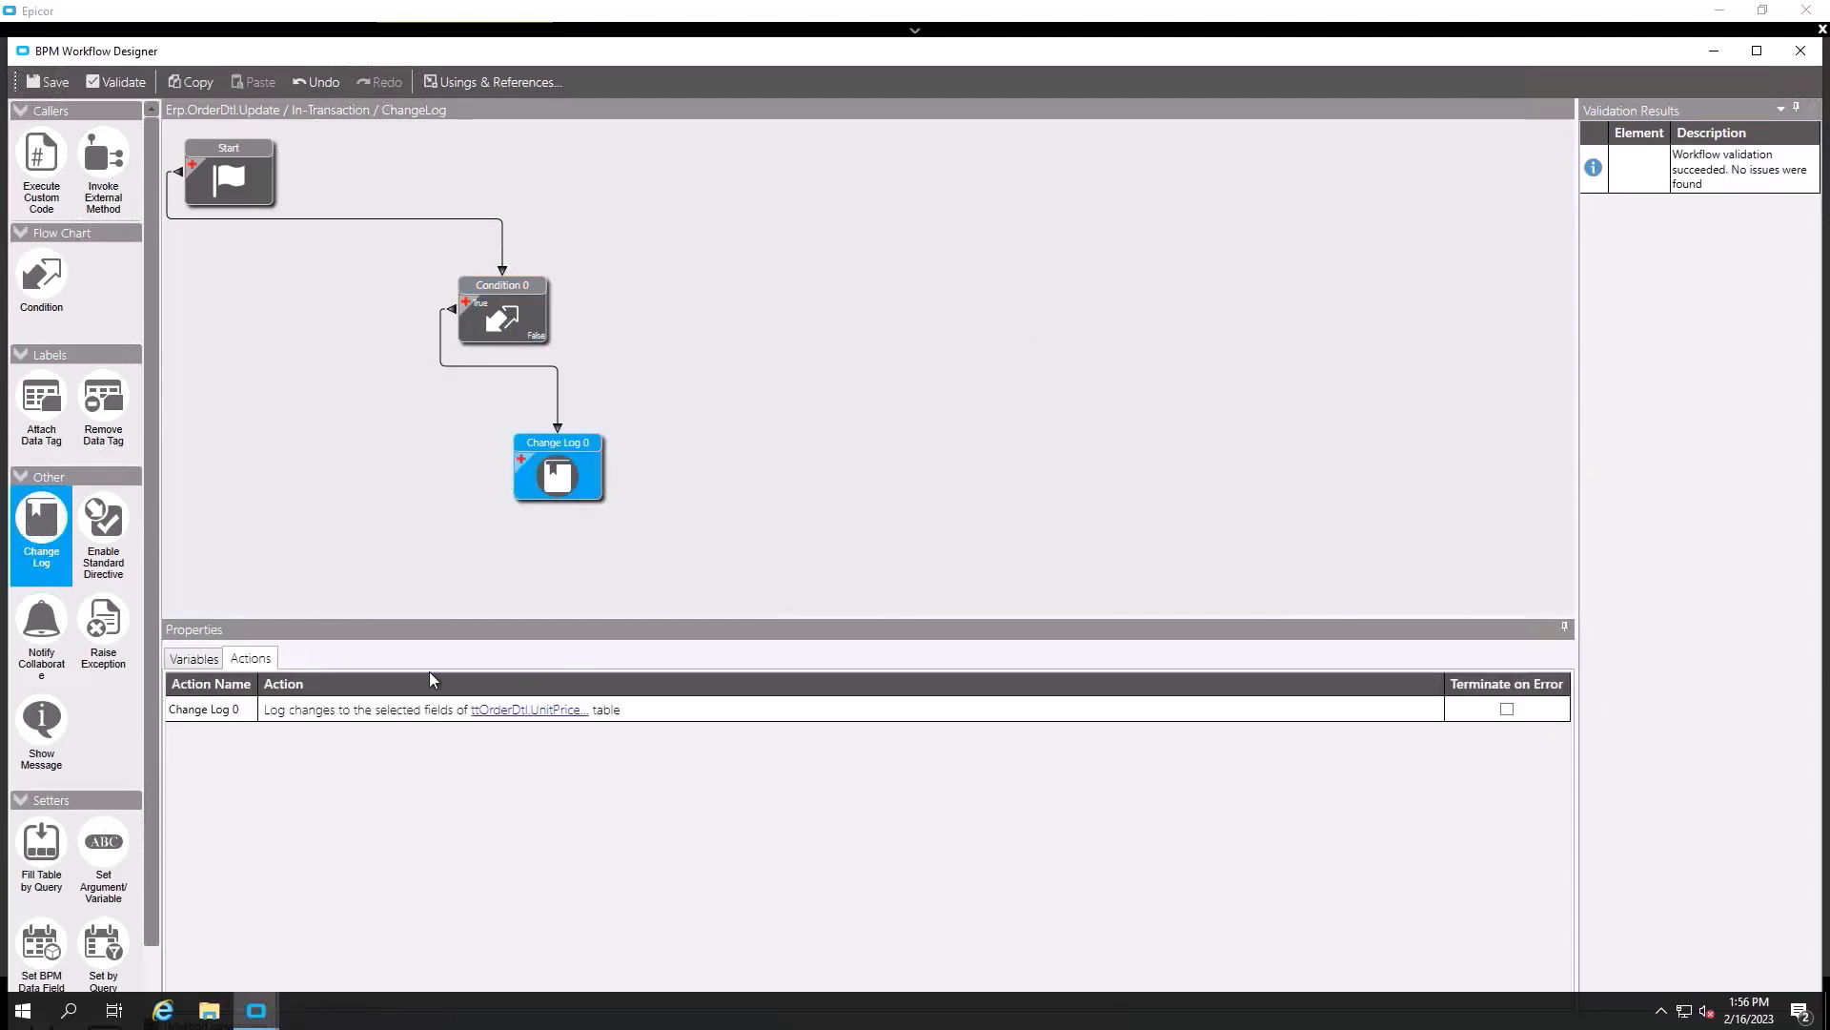
pyautogui.click(495, 294)
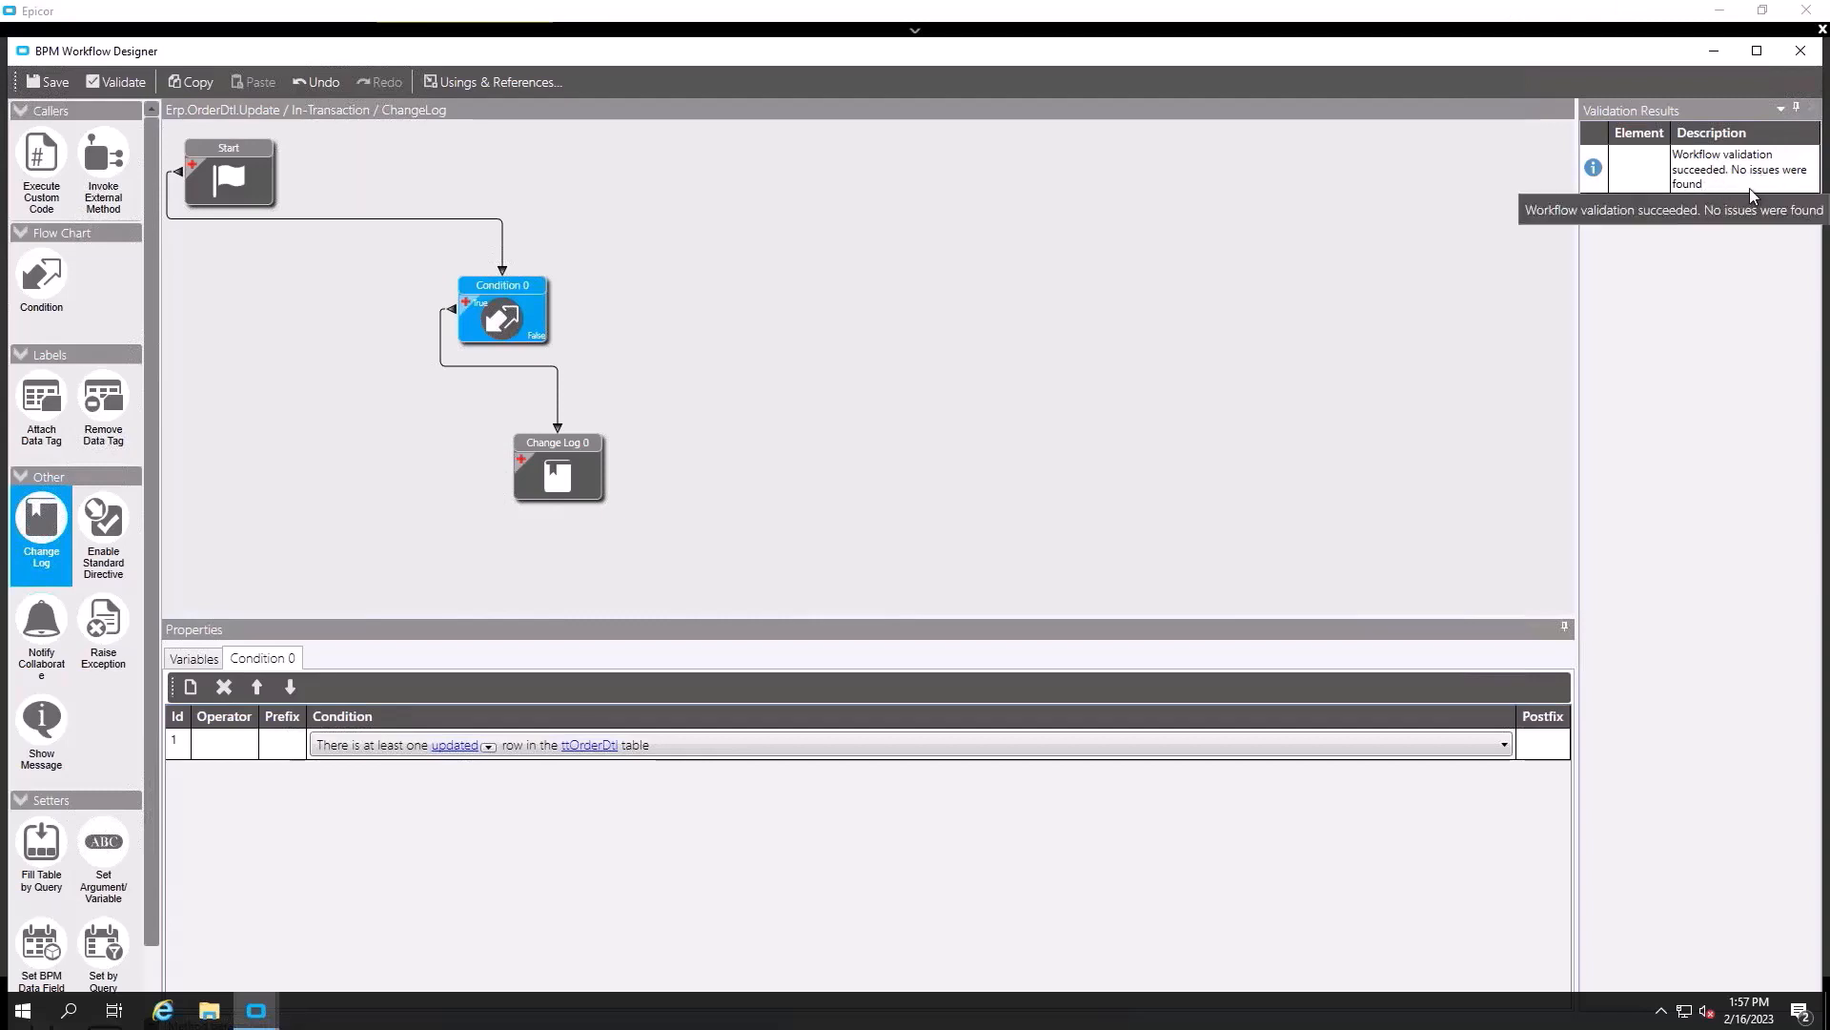
# - Close the designer keeping changes, save the ChangeLog directive, and check its behavior preview
pyautogui.click(1798, 56)
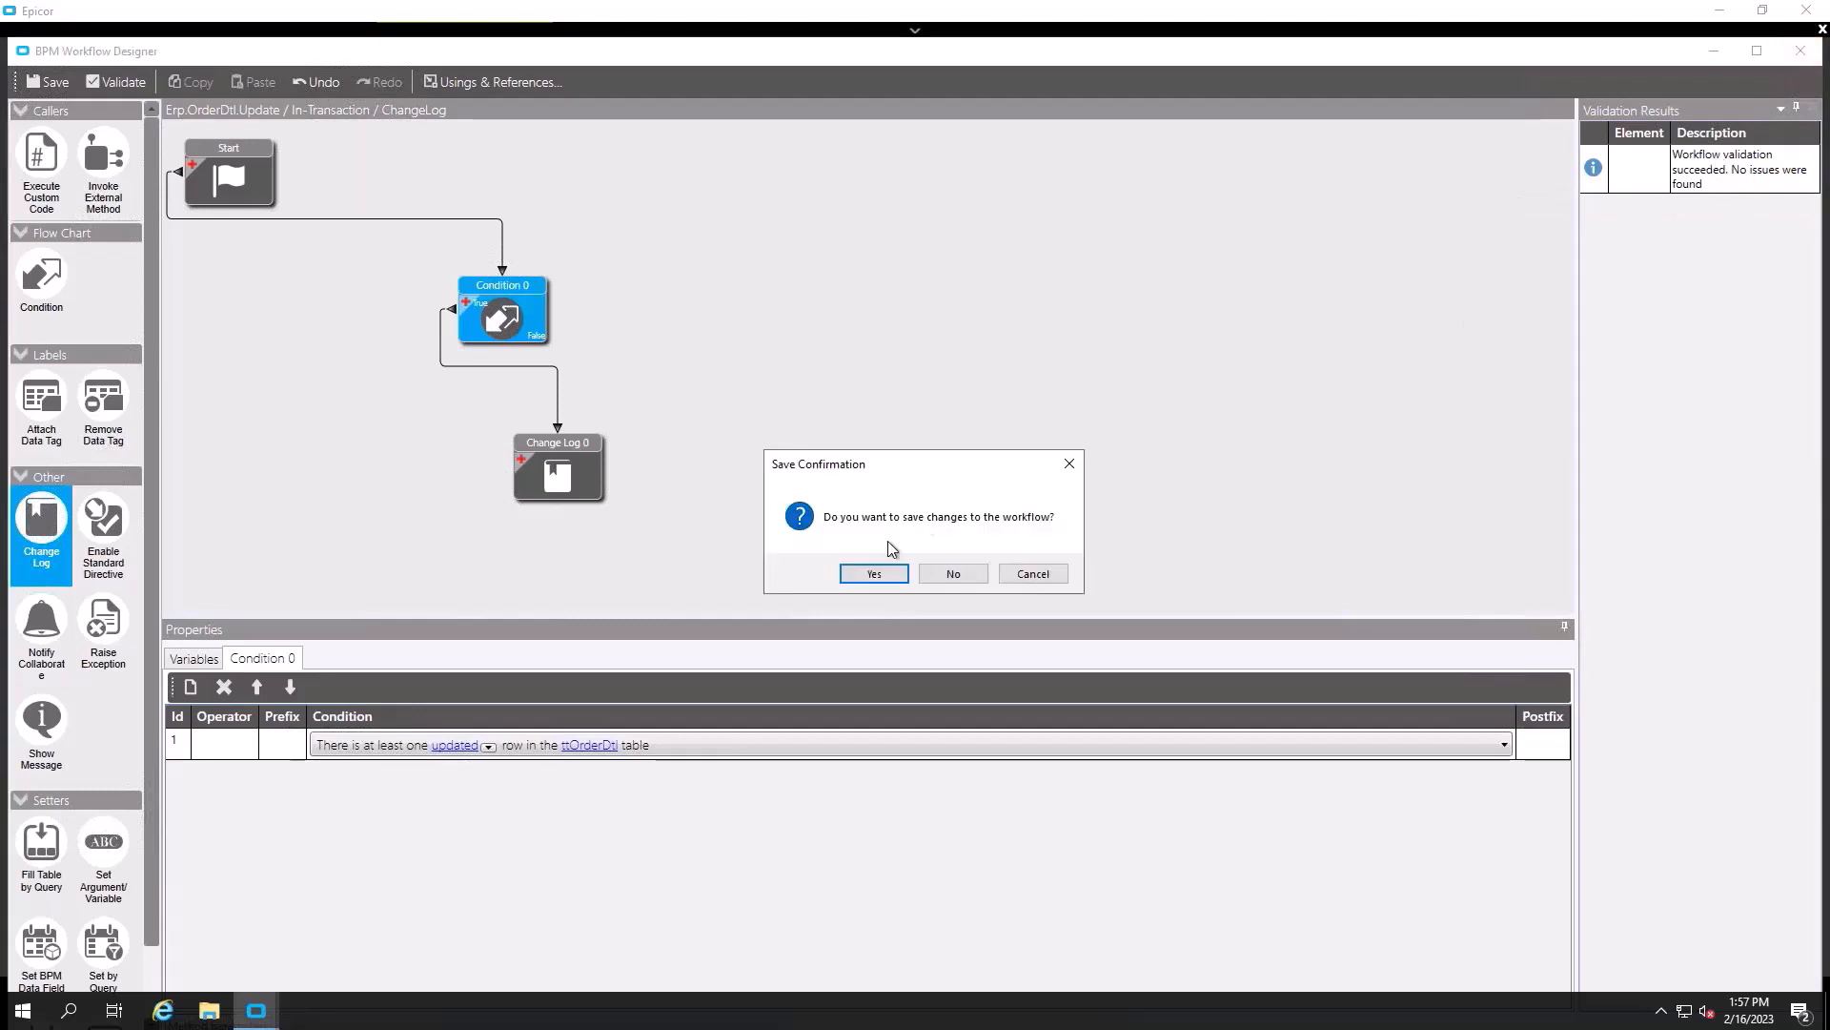
pyautogui.click(867, 574)
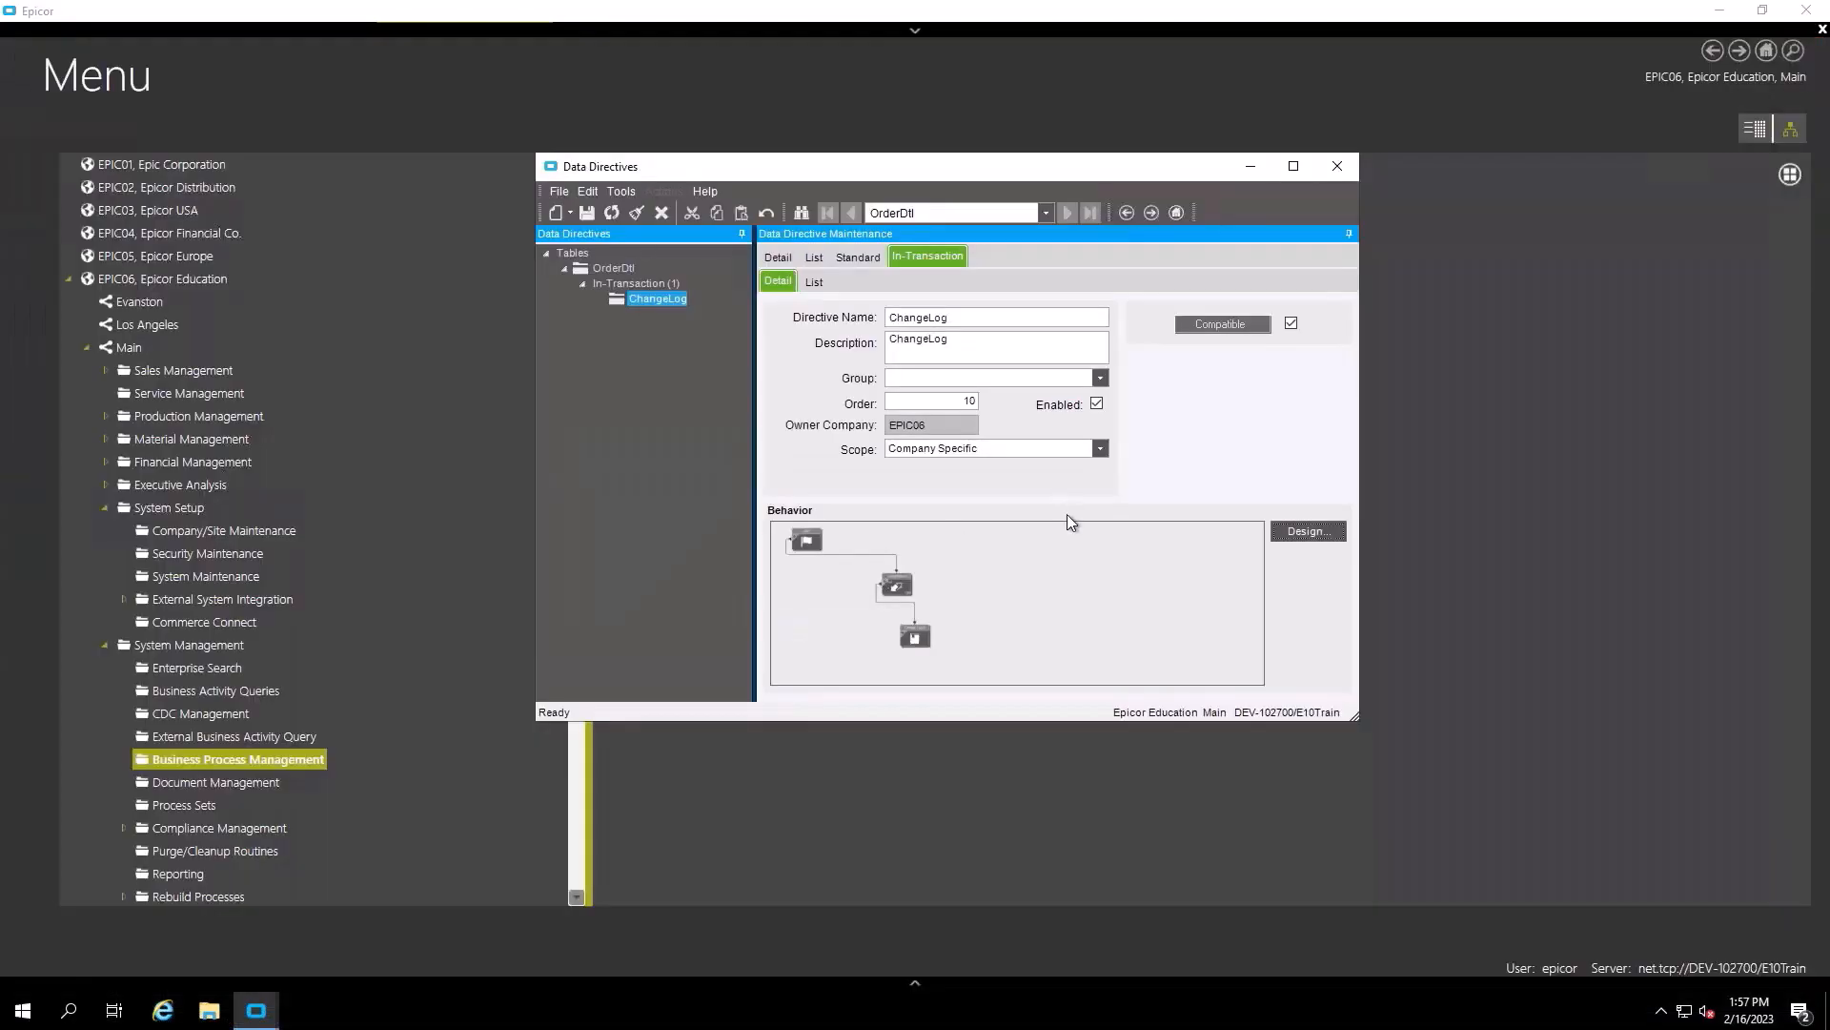
pyautogui.click(586, 212)
pyautogui.click(762, 258)
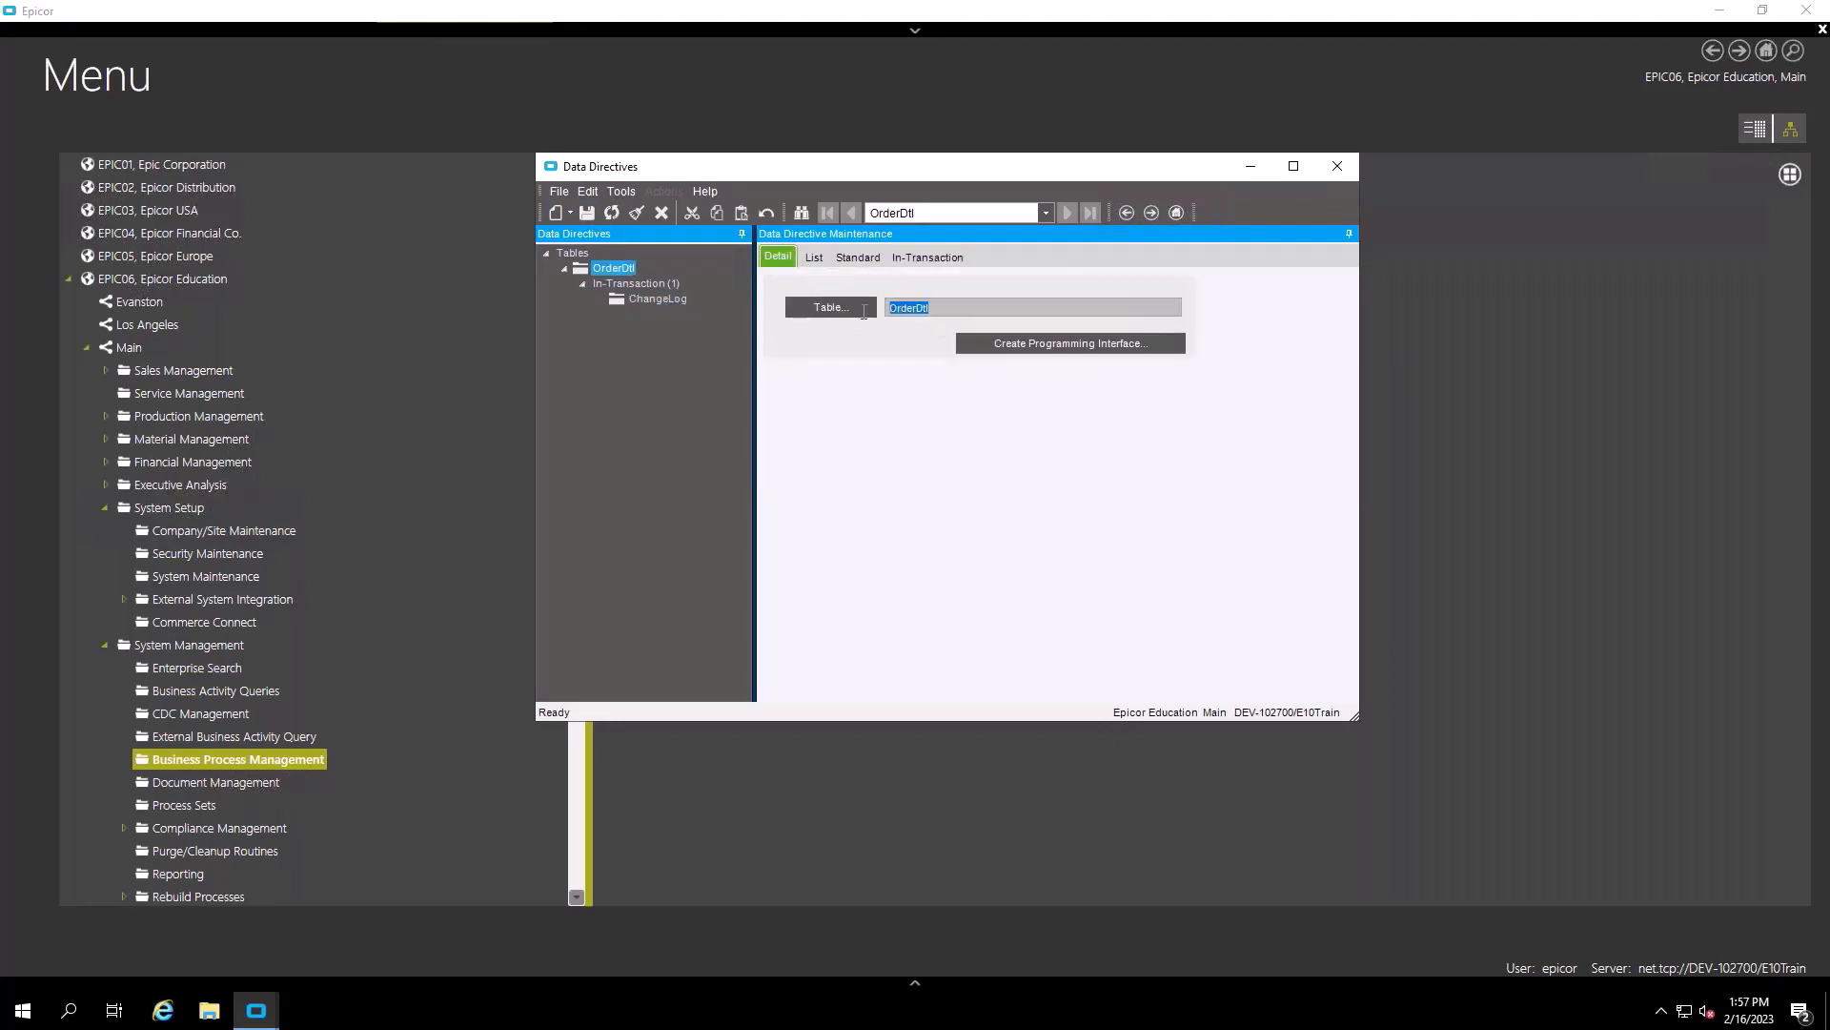
pyautogui.click(927, 257)
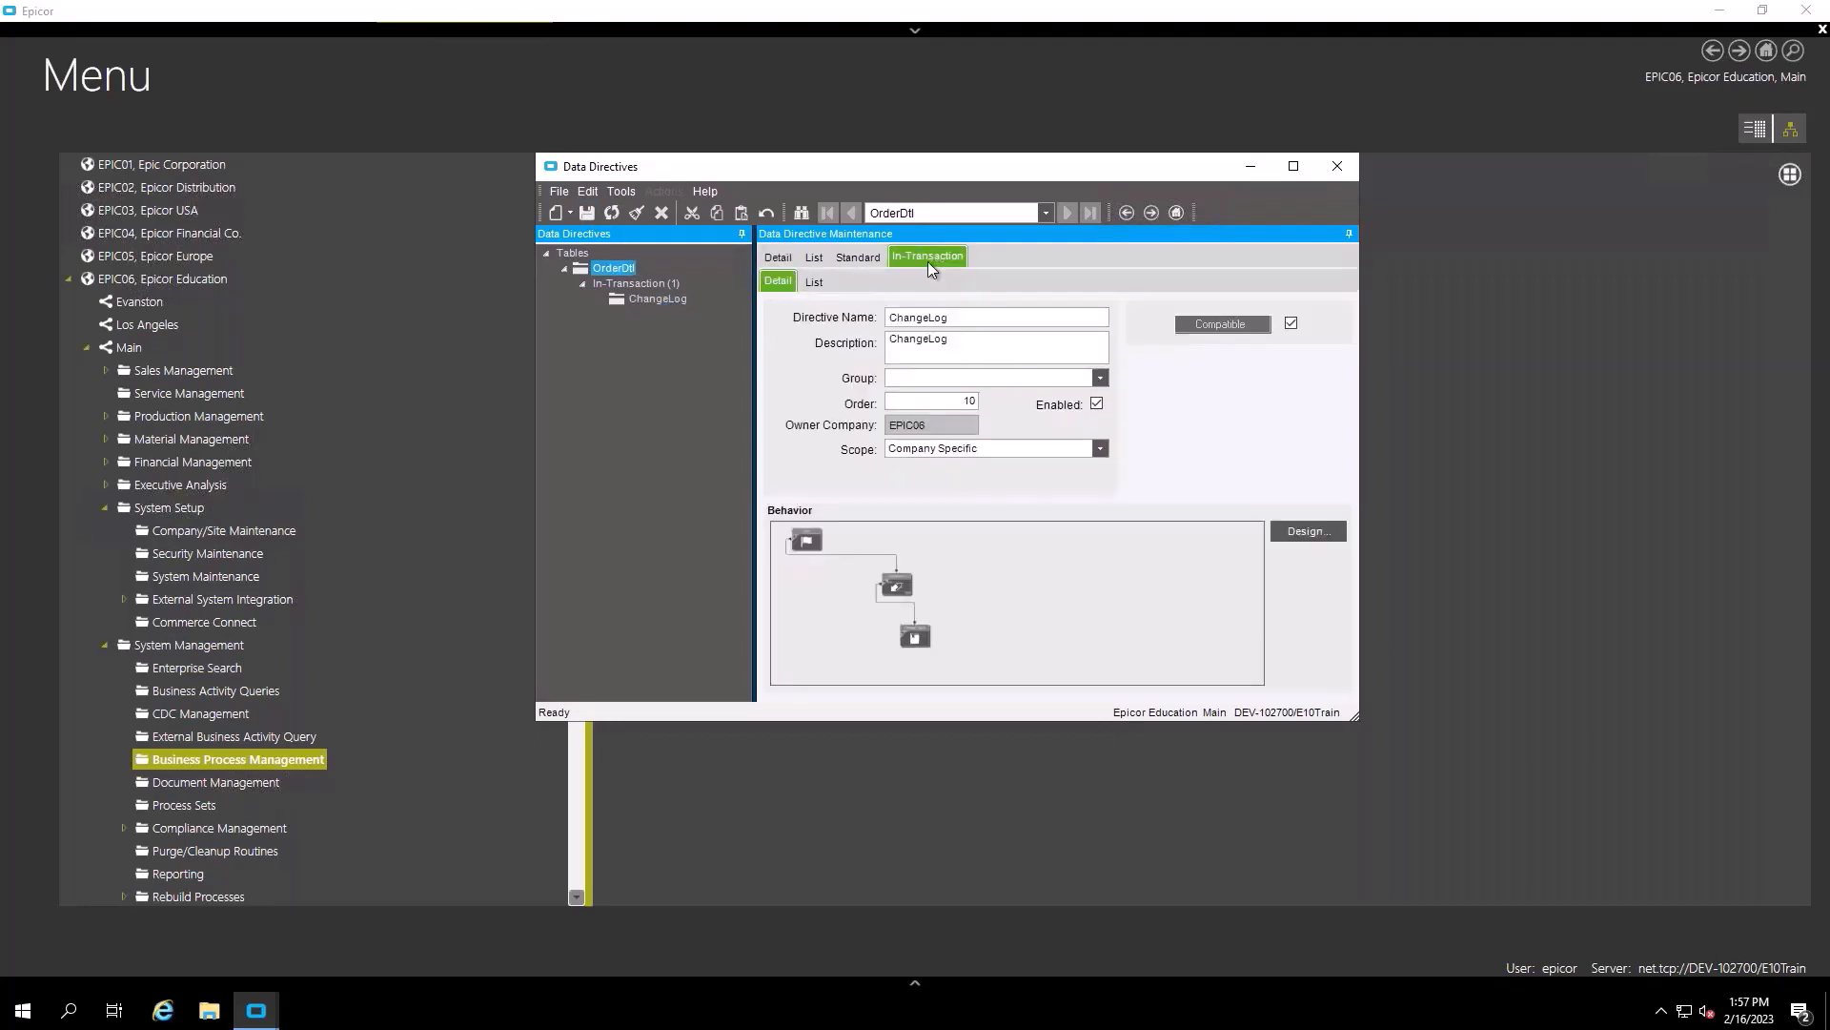
pyautogui.click(259, 1012)
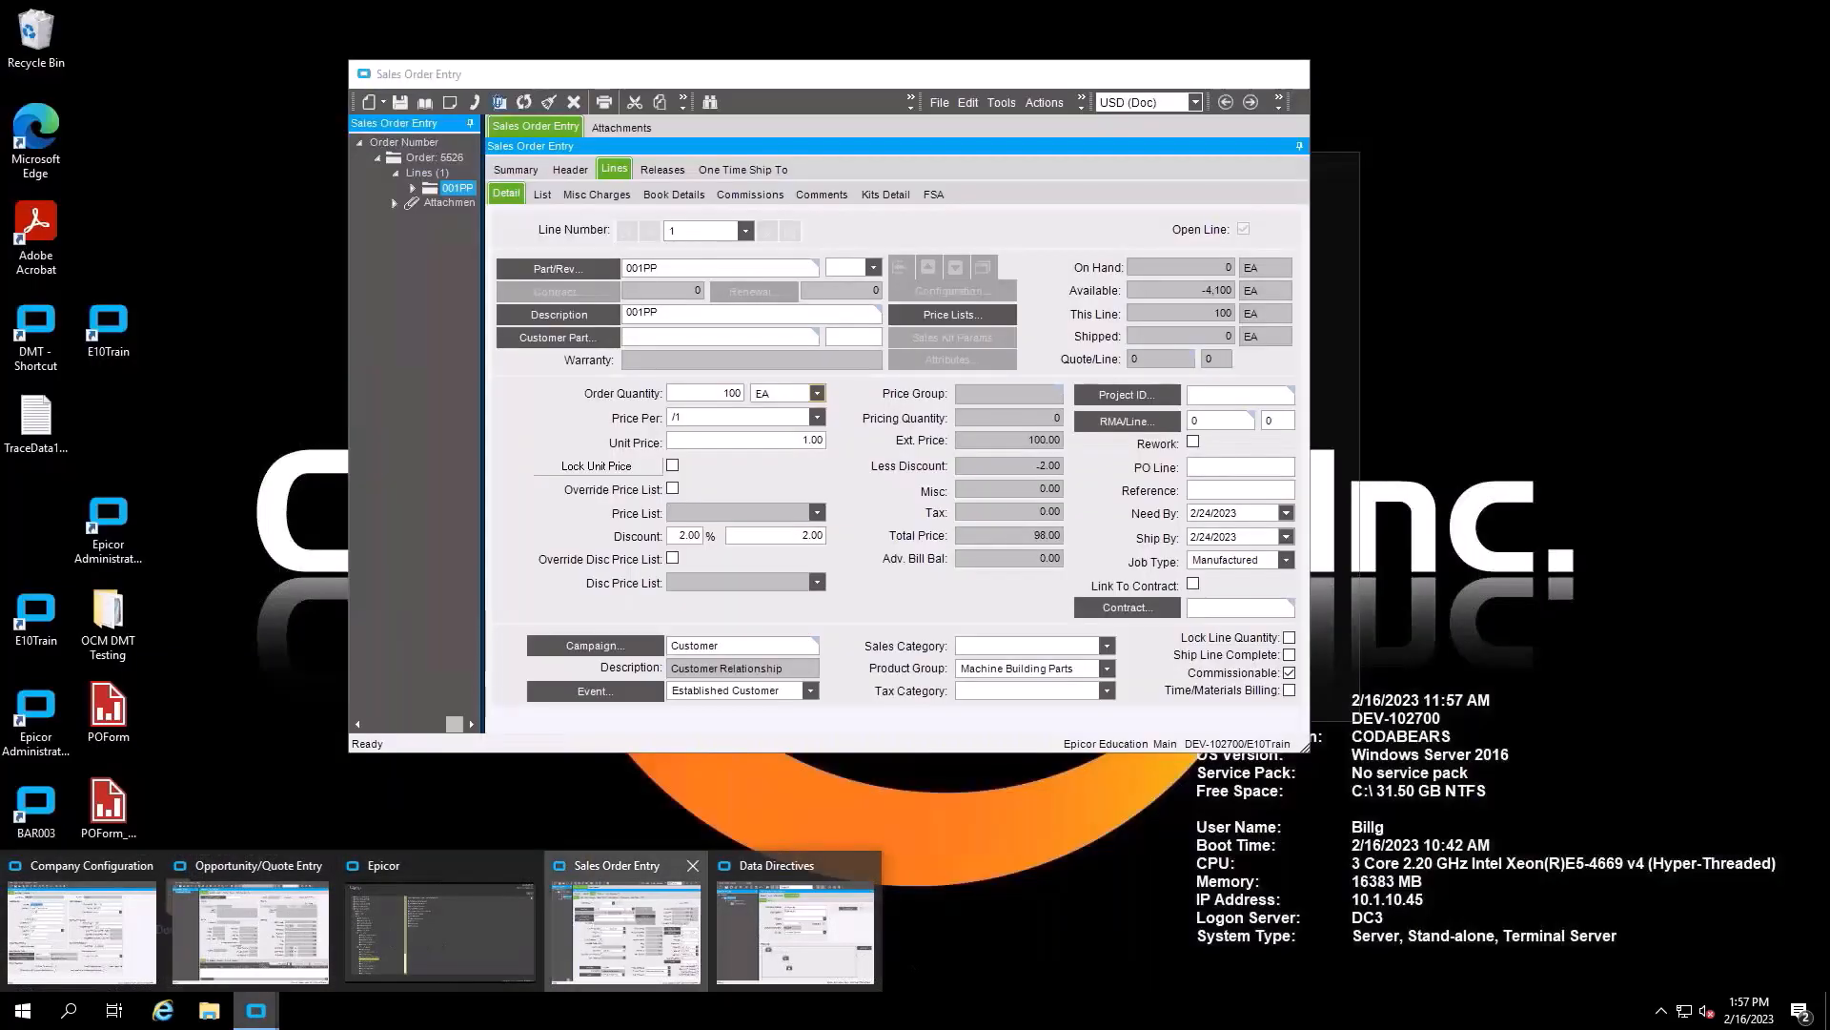
# - Set the order line to quantity 50, unit price 5.00 and a 5% discount
pyautogui.click(572, 930)
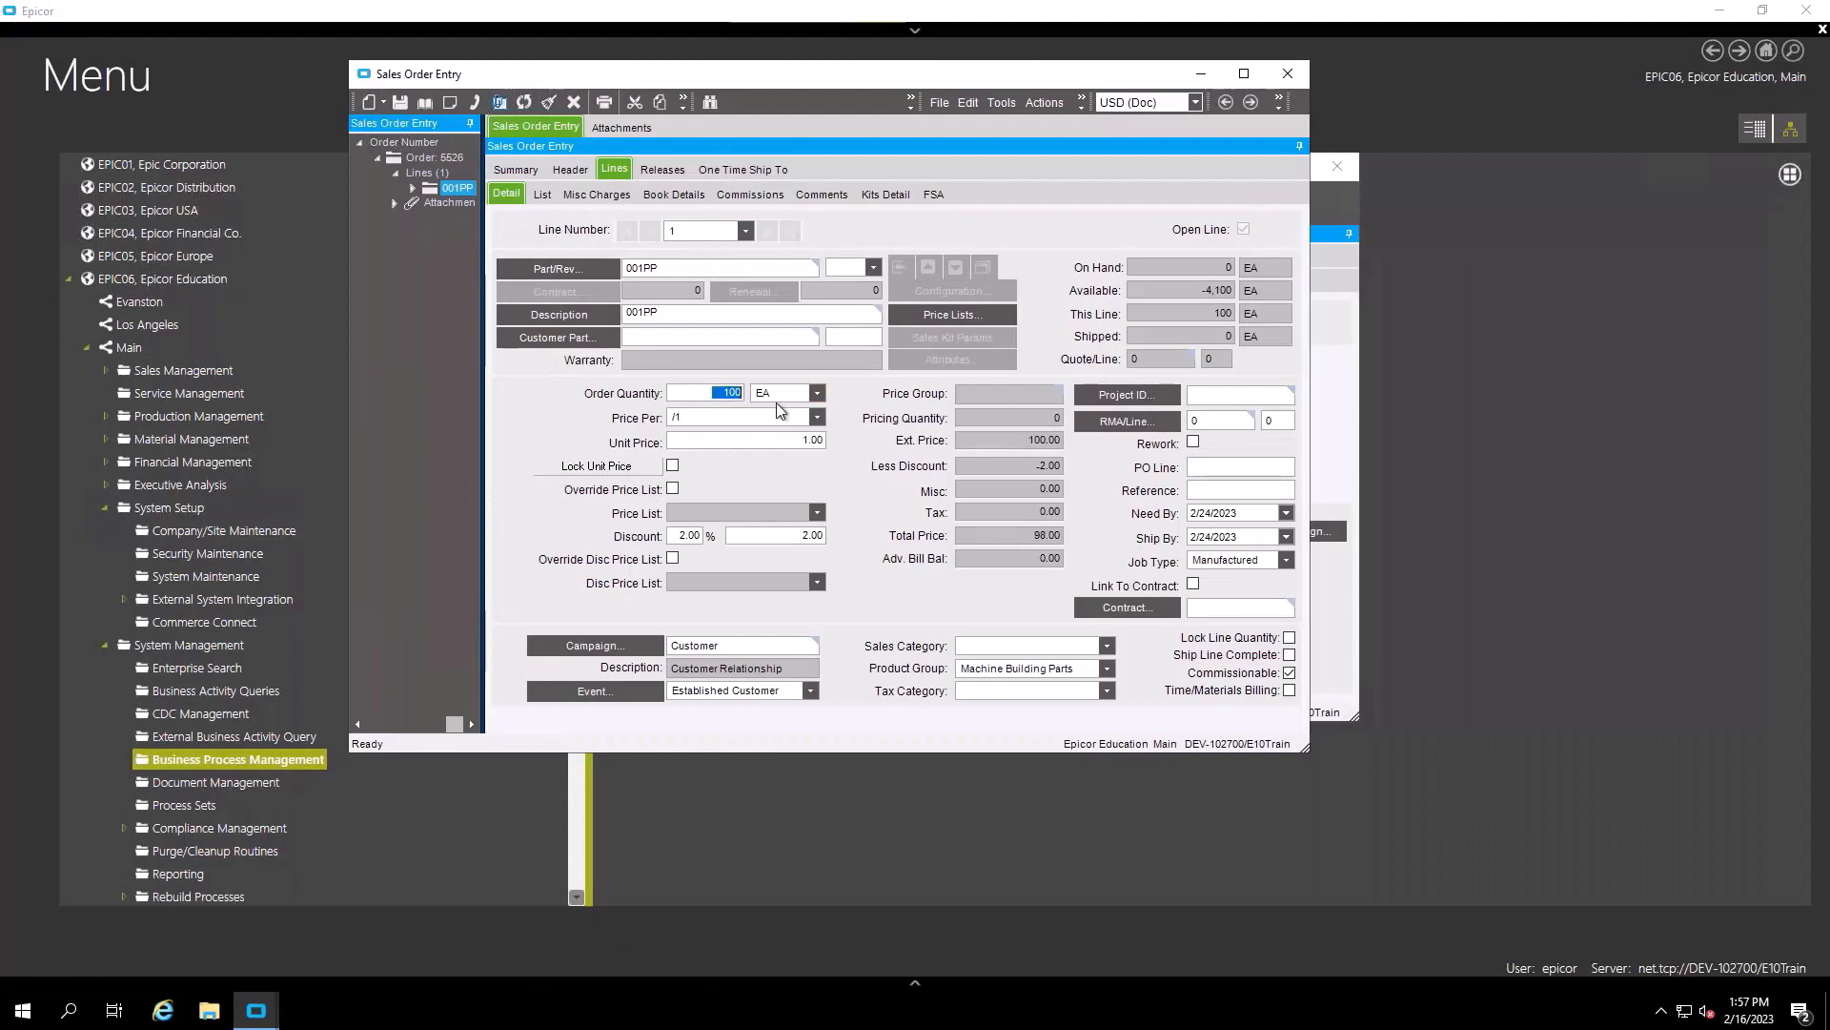
pyautogui.write('50')
pyautogui.press('Tab')
pyautogui.click(780, 441)
pyautogui.write('5')
pyautogui.press('Tab')
pyautogui.click(676, 534)
pyautogui.write('5')
pyautogui.press('Tab')
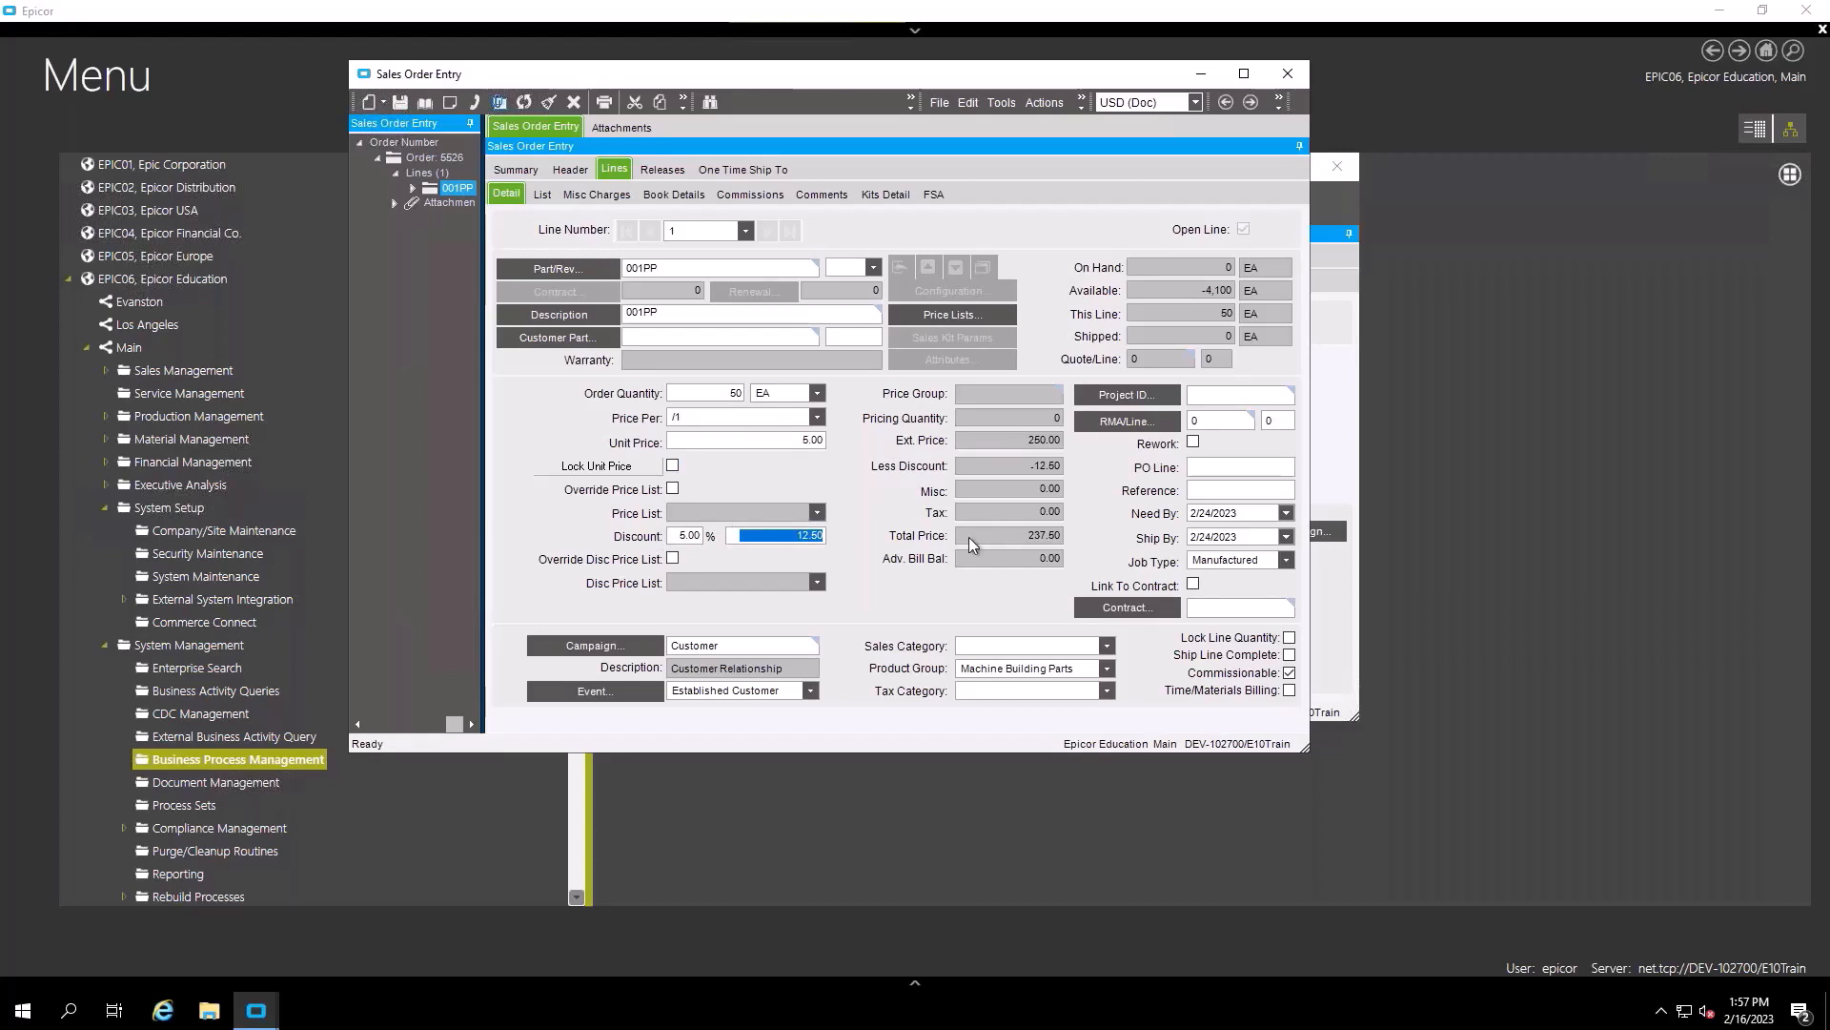
# - Set Need By to 2/28/2023, dismiss the error, save, and open the Change Log Viewer
pyautogui.click(1287, 513)
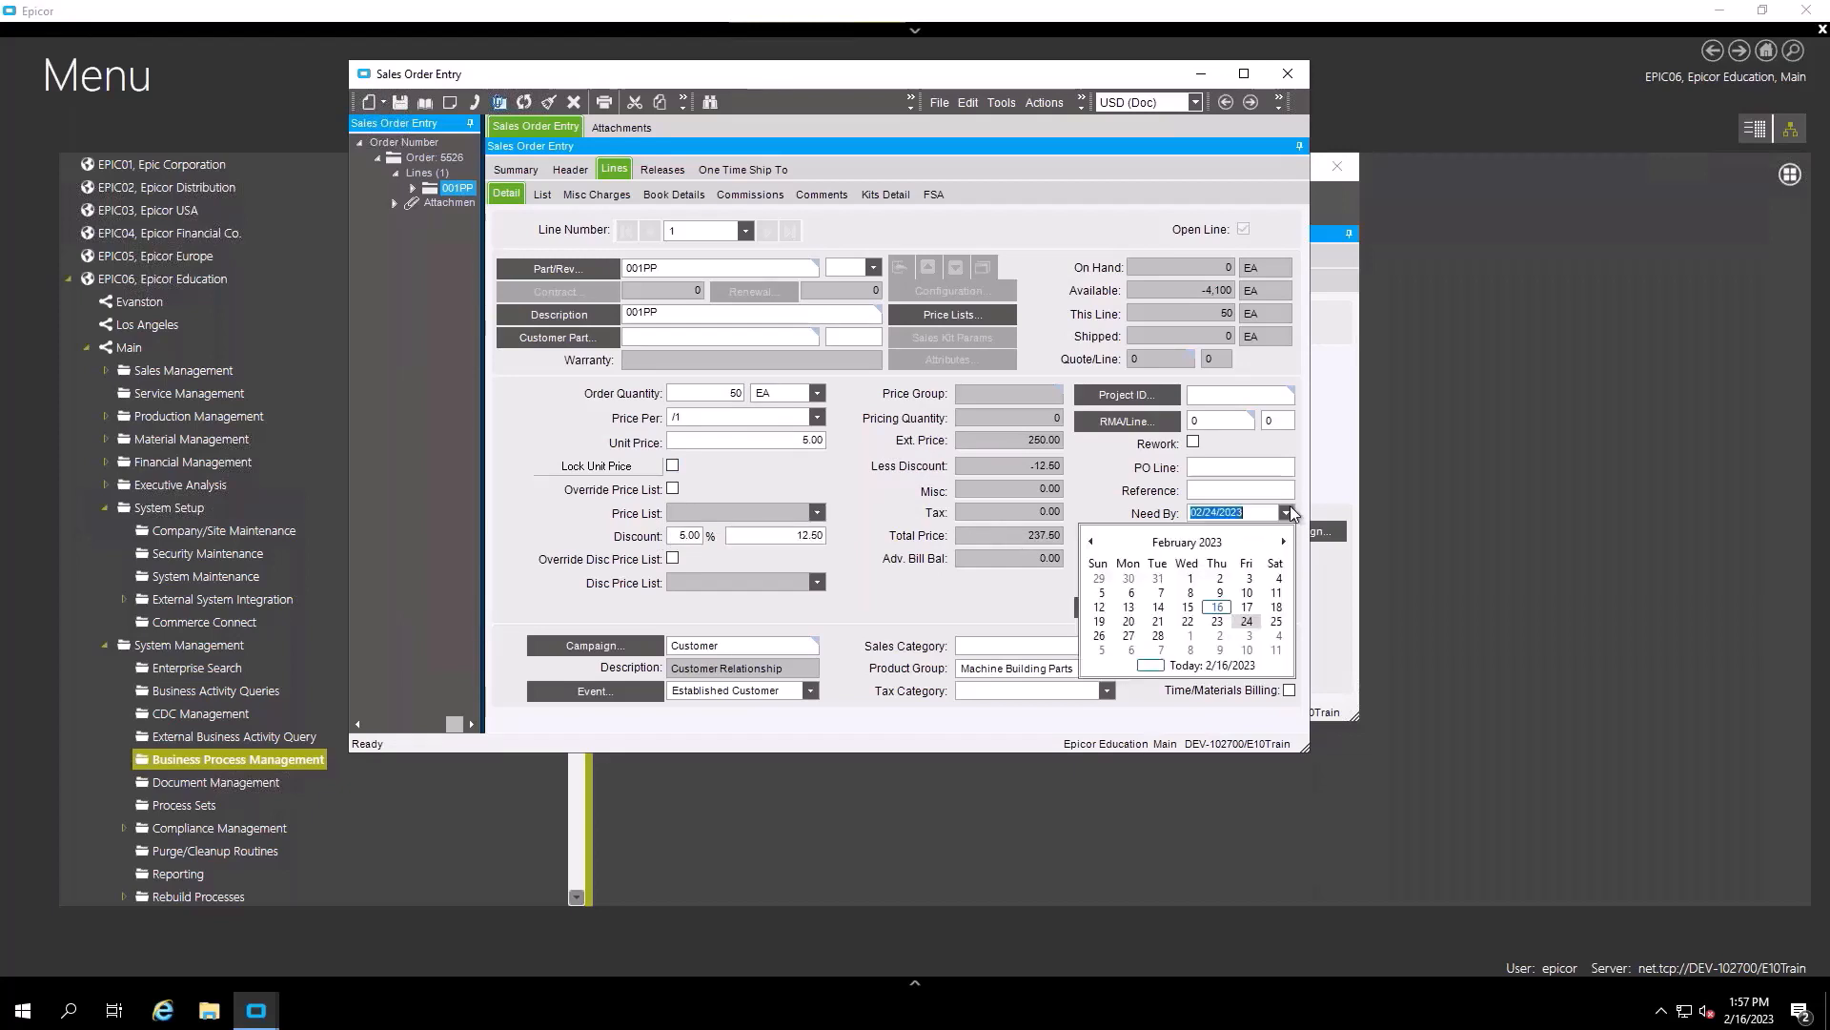
pyautogui.click(1166, 640)
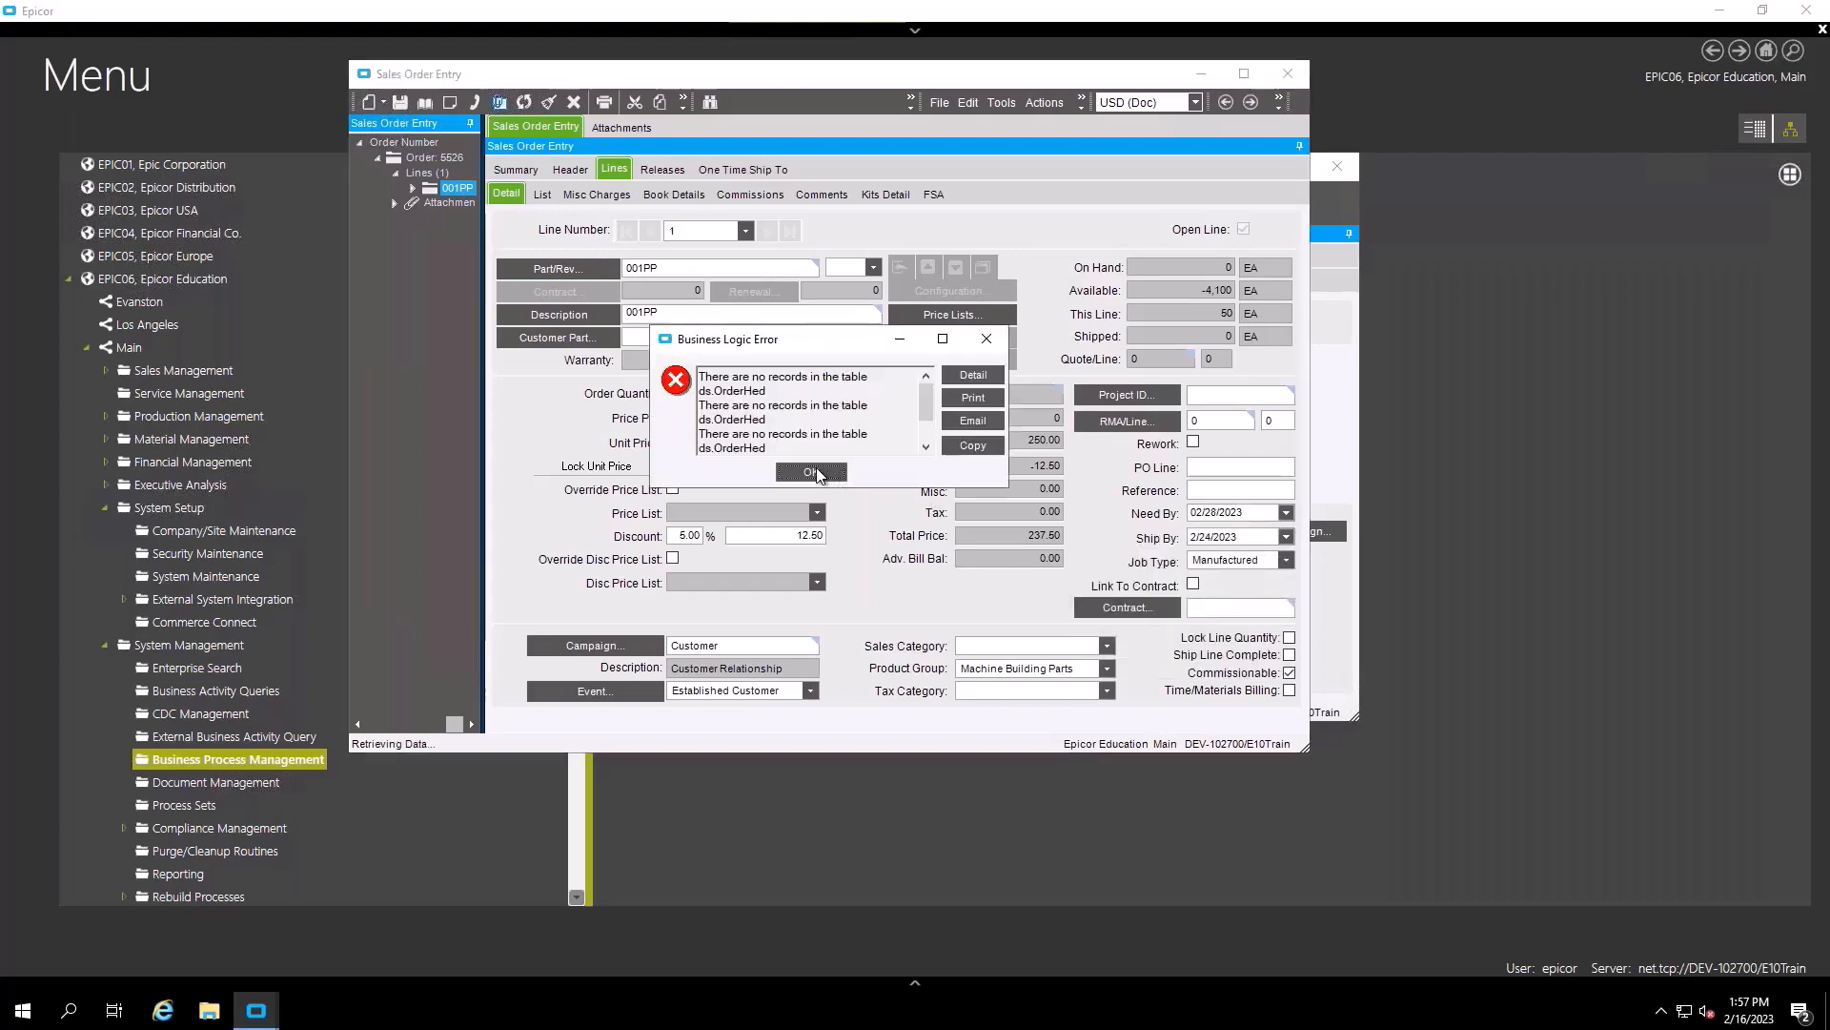
pyautogui.click(811, 472)
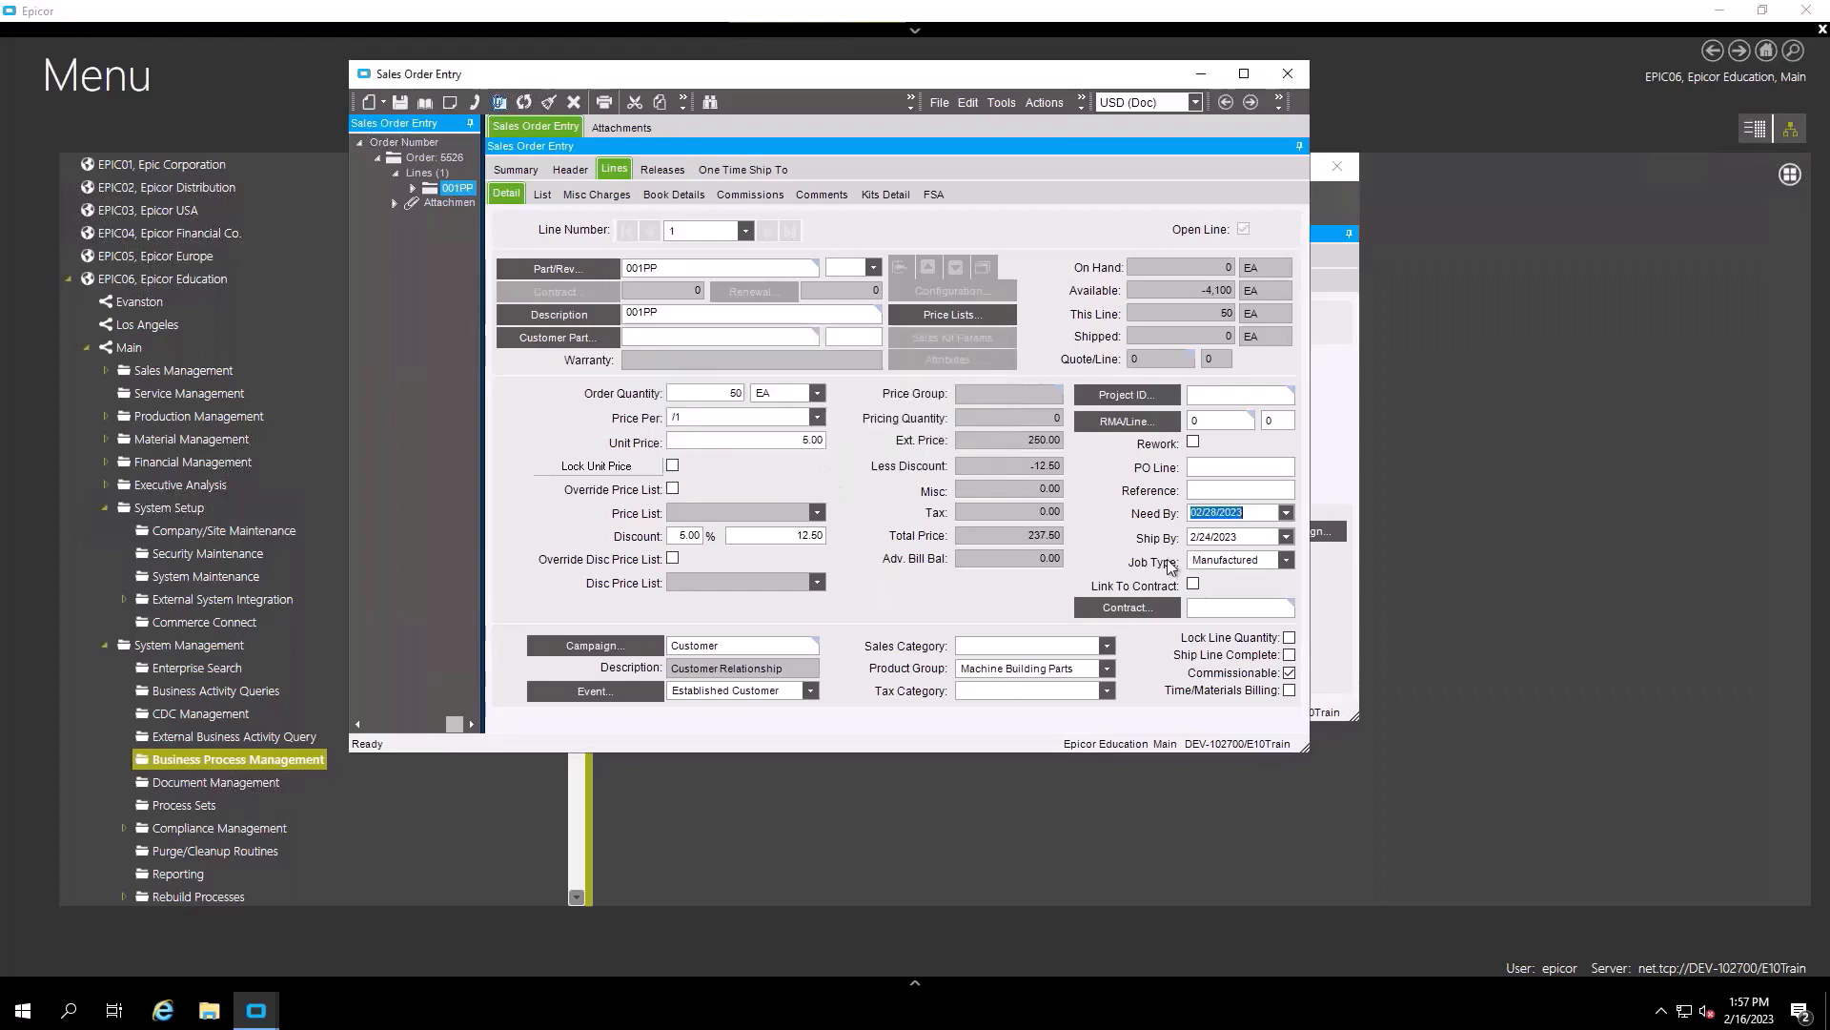
pyautogui.click(400, 103)
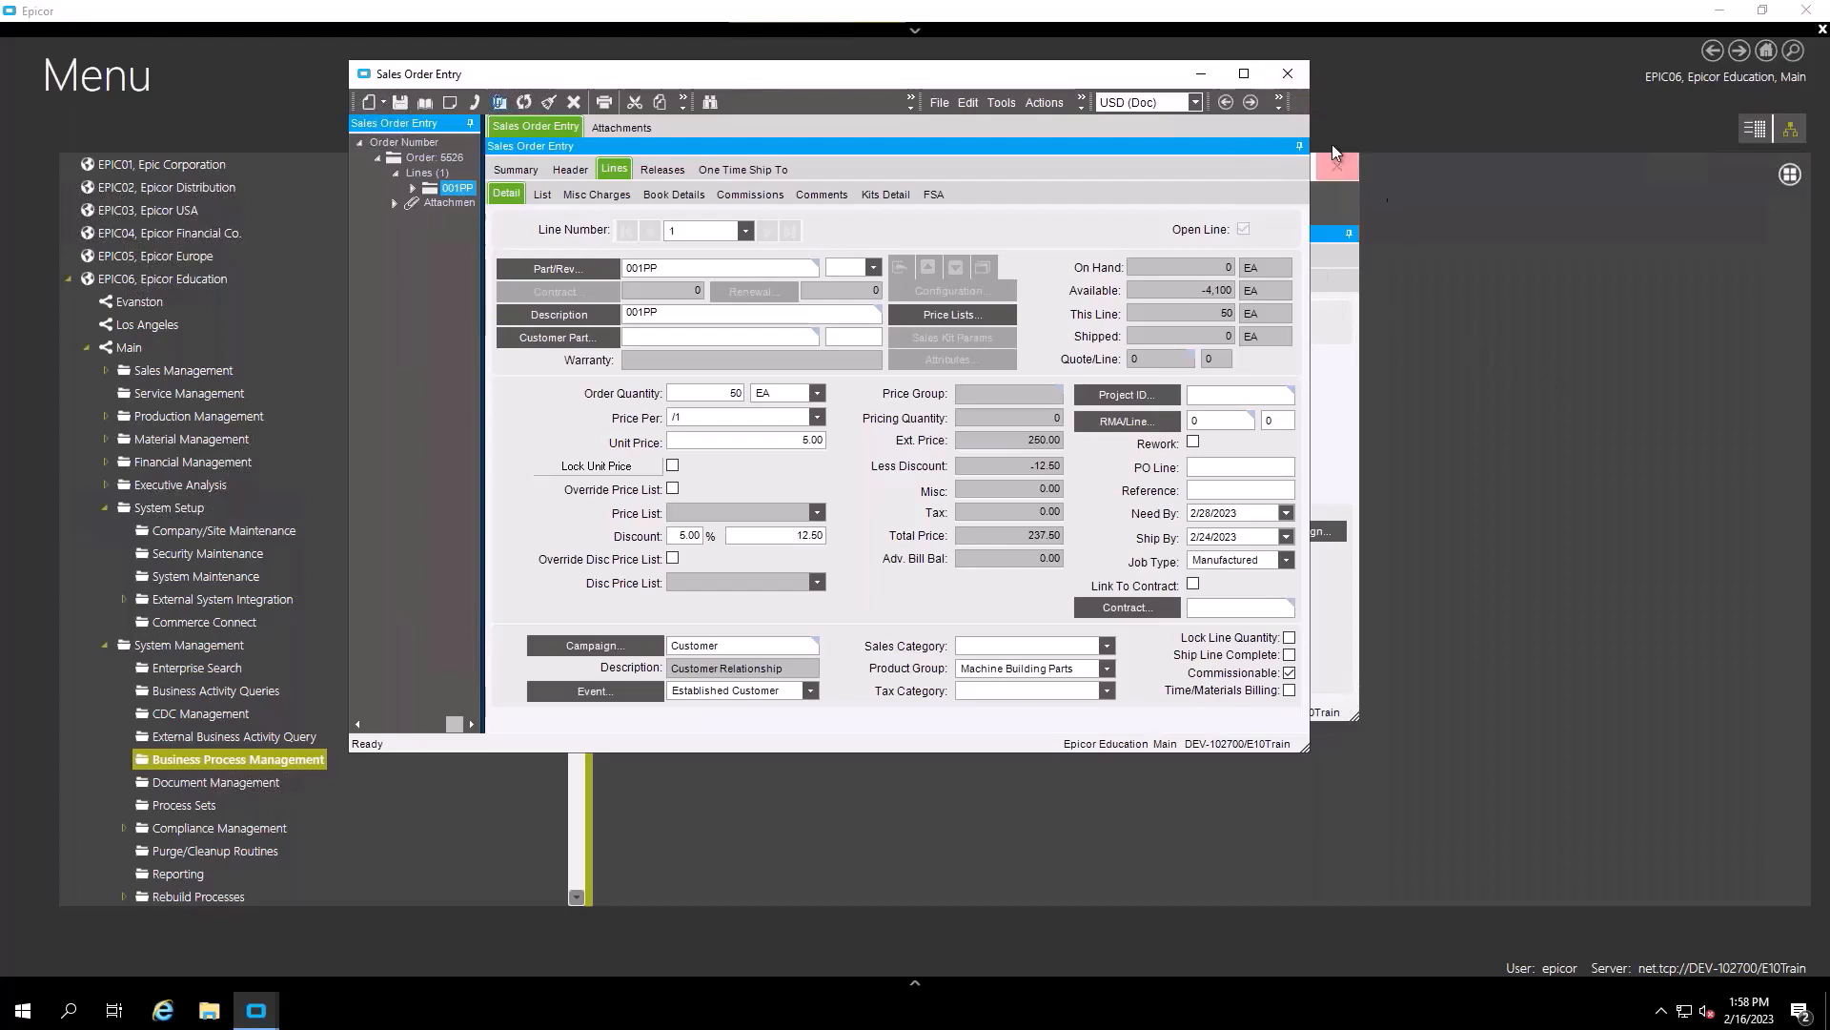
pyautogui.click(425, 102)
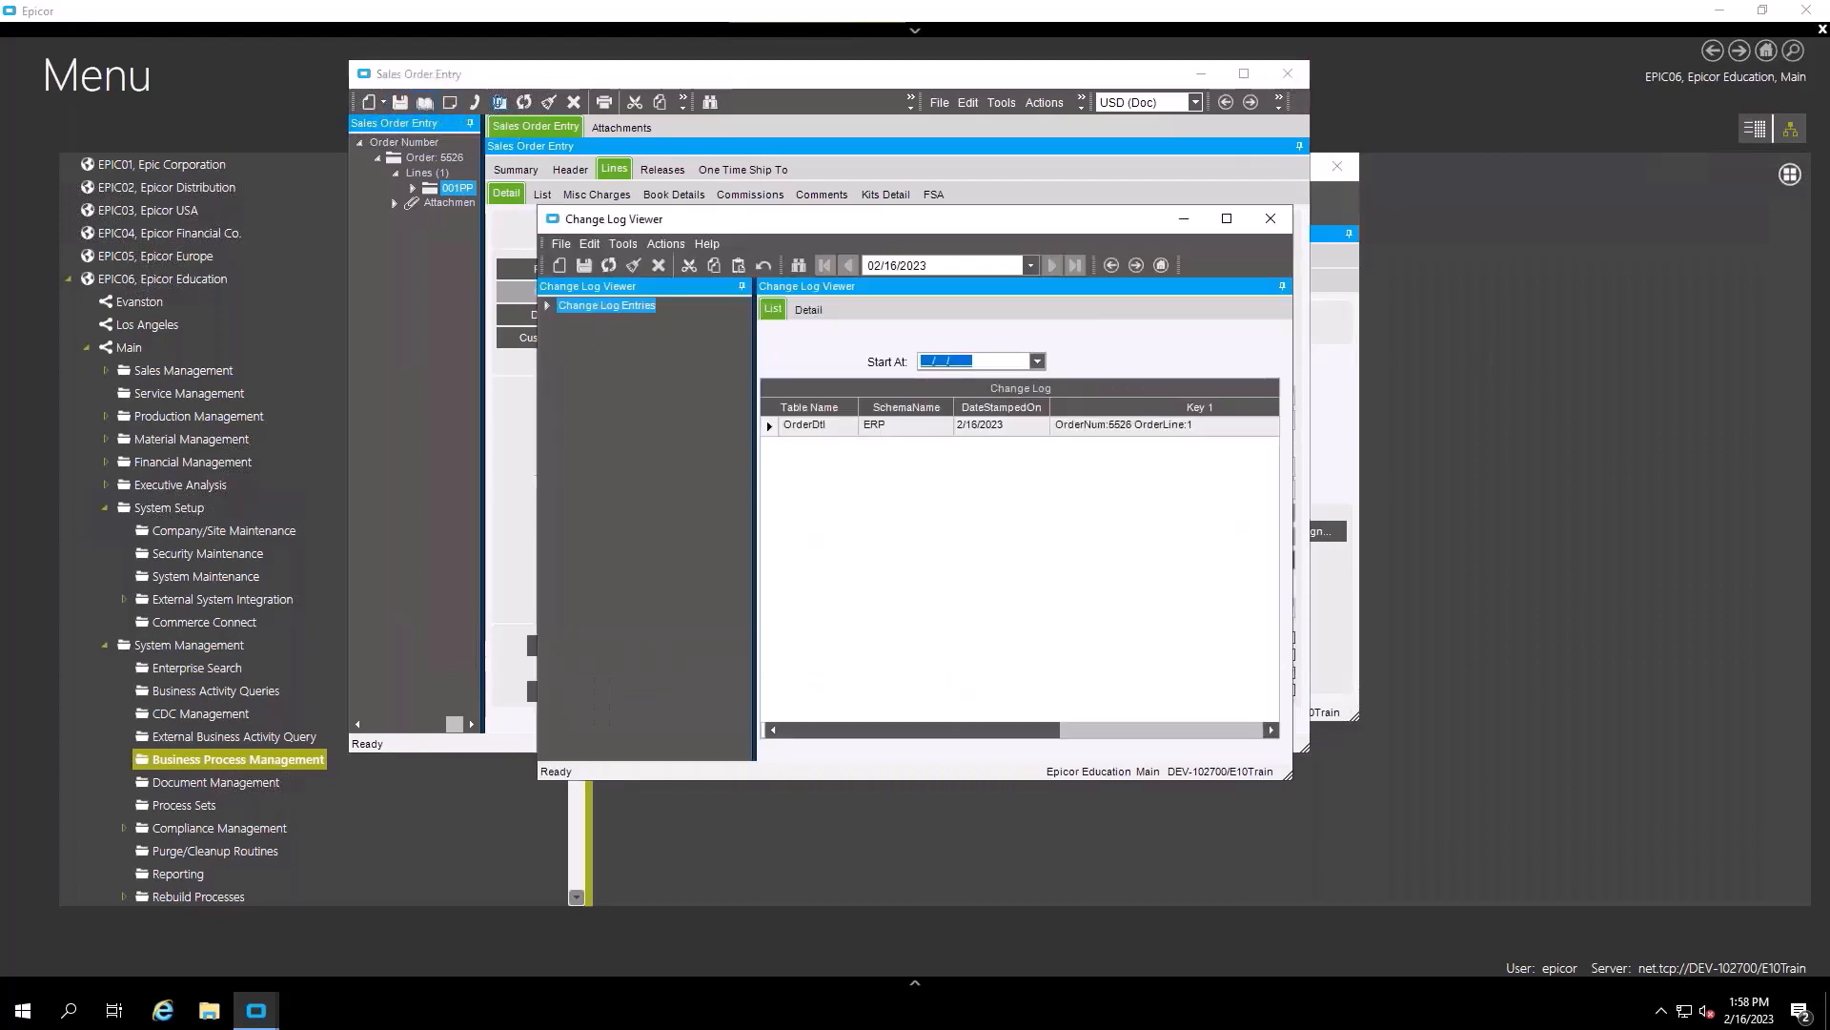
# - Select the OrderDtl log entry and read its detailed change entries
pyautogui.click(770, 426)
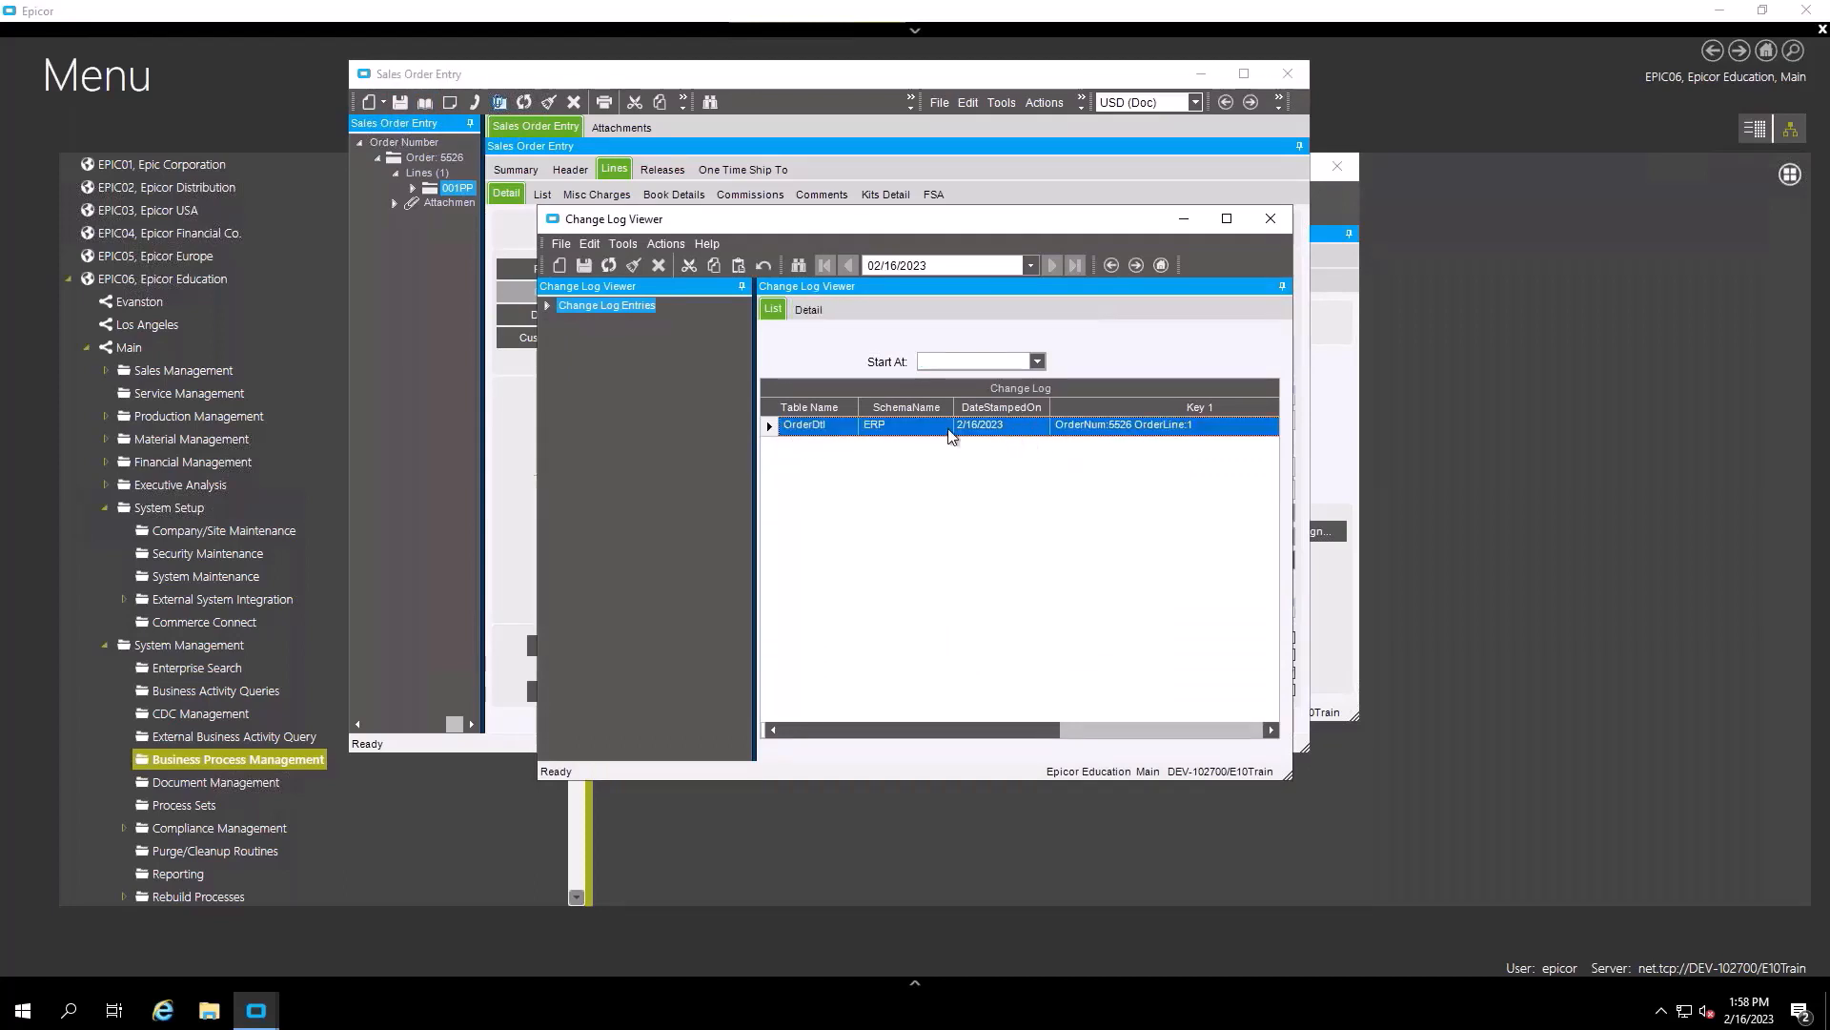
pyautogui.click(809, 310)
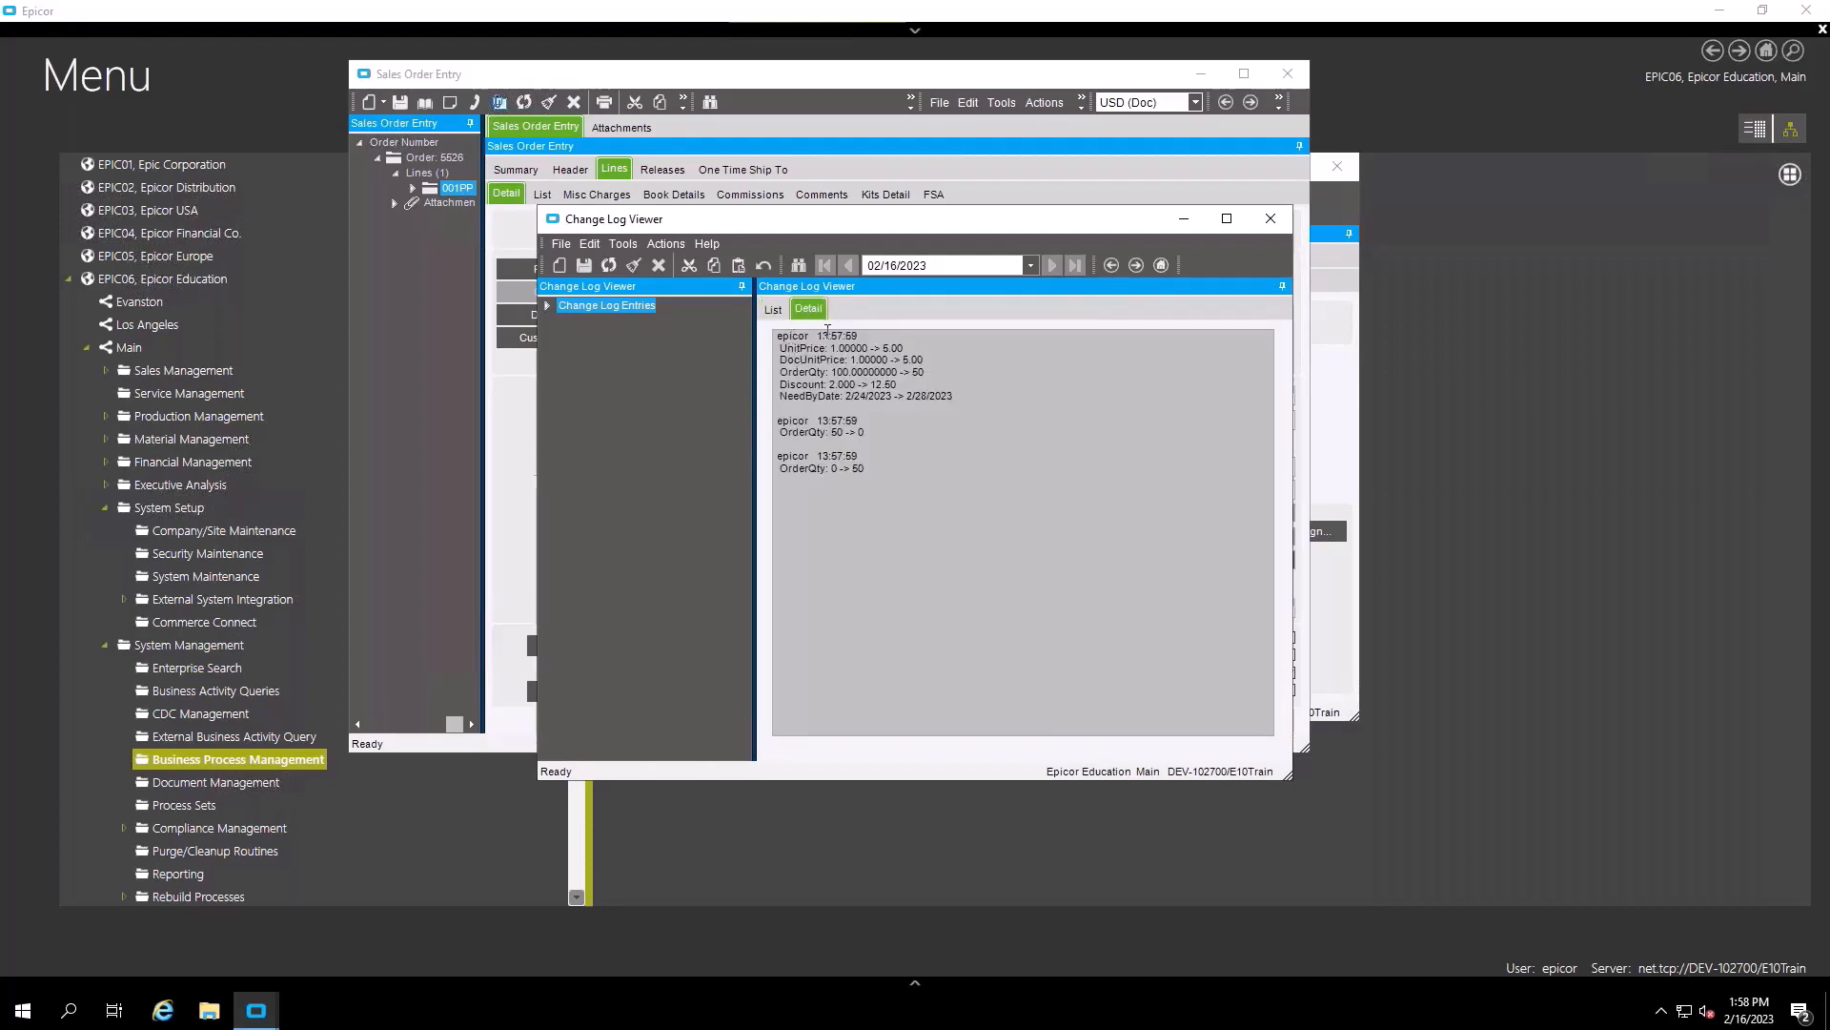
pyautogui.click(809, 337)
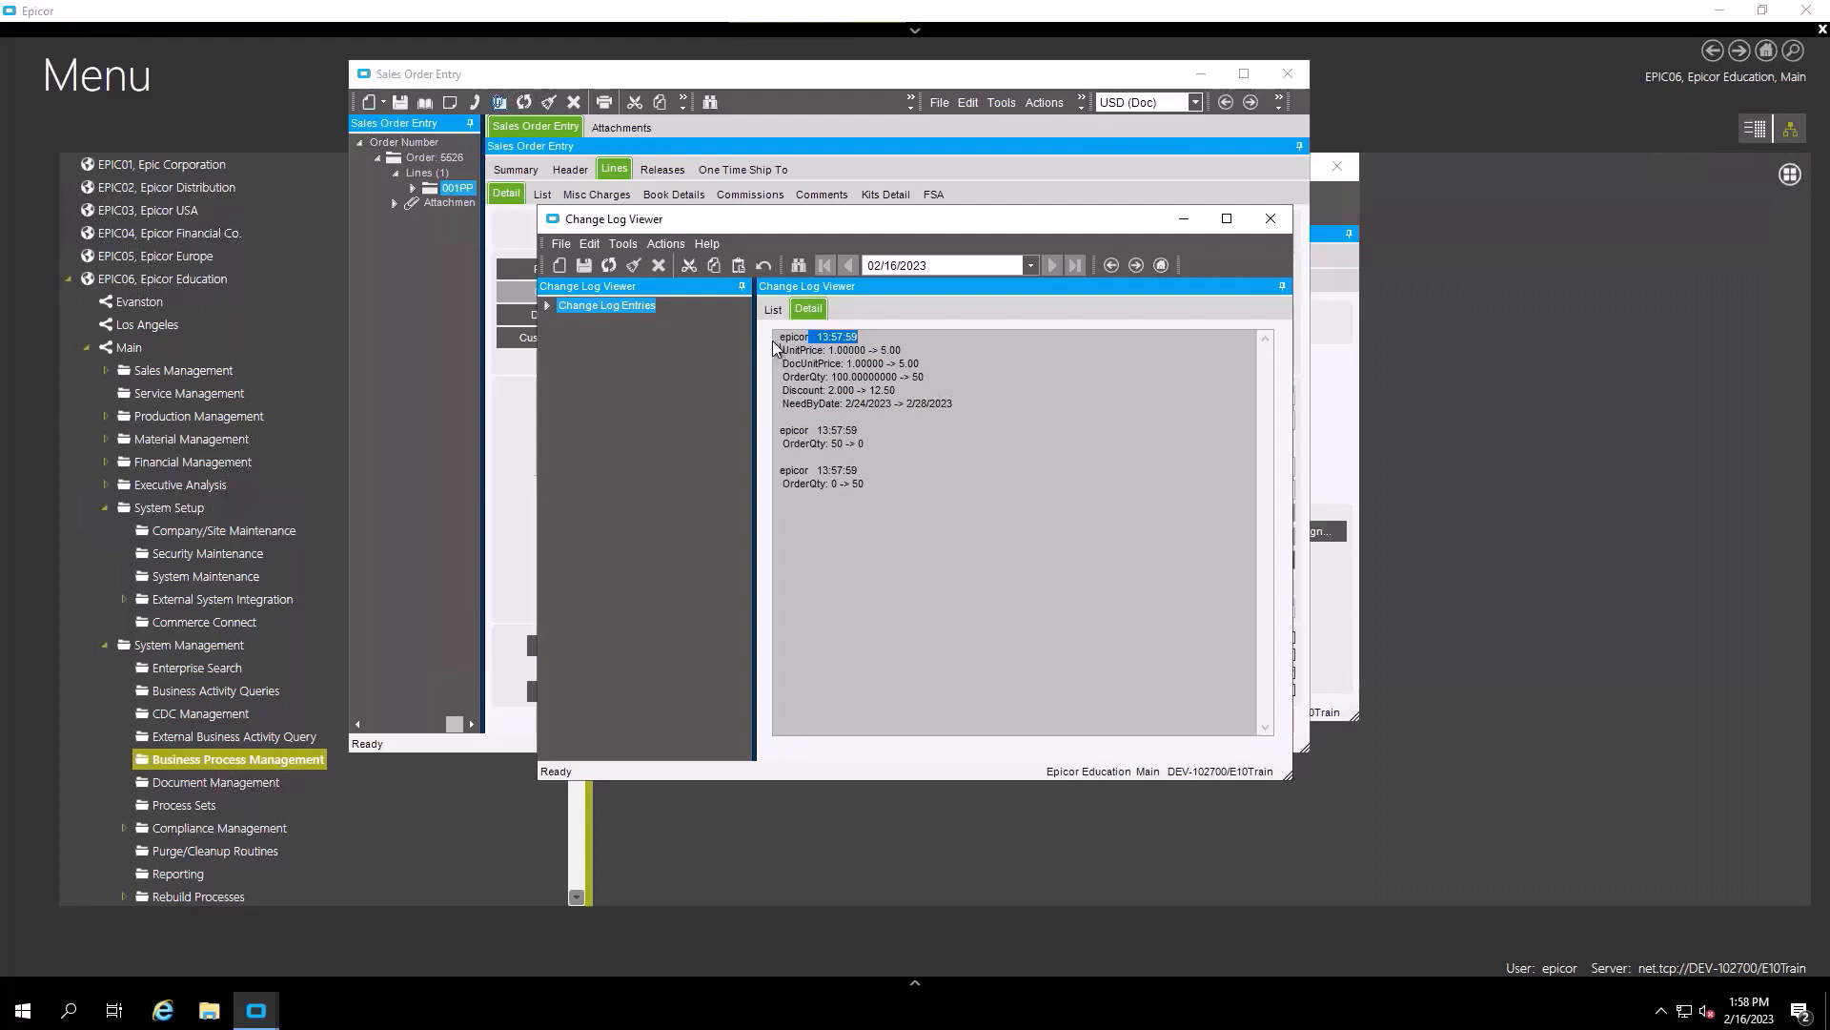
pyautogui.moveTo(780, 338); pyautogui.dragTo(853, 339)
pyautogui.click(1018, 513)
pyautogui.click(773, 309)
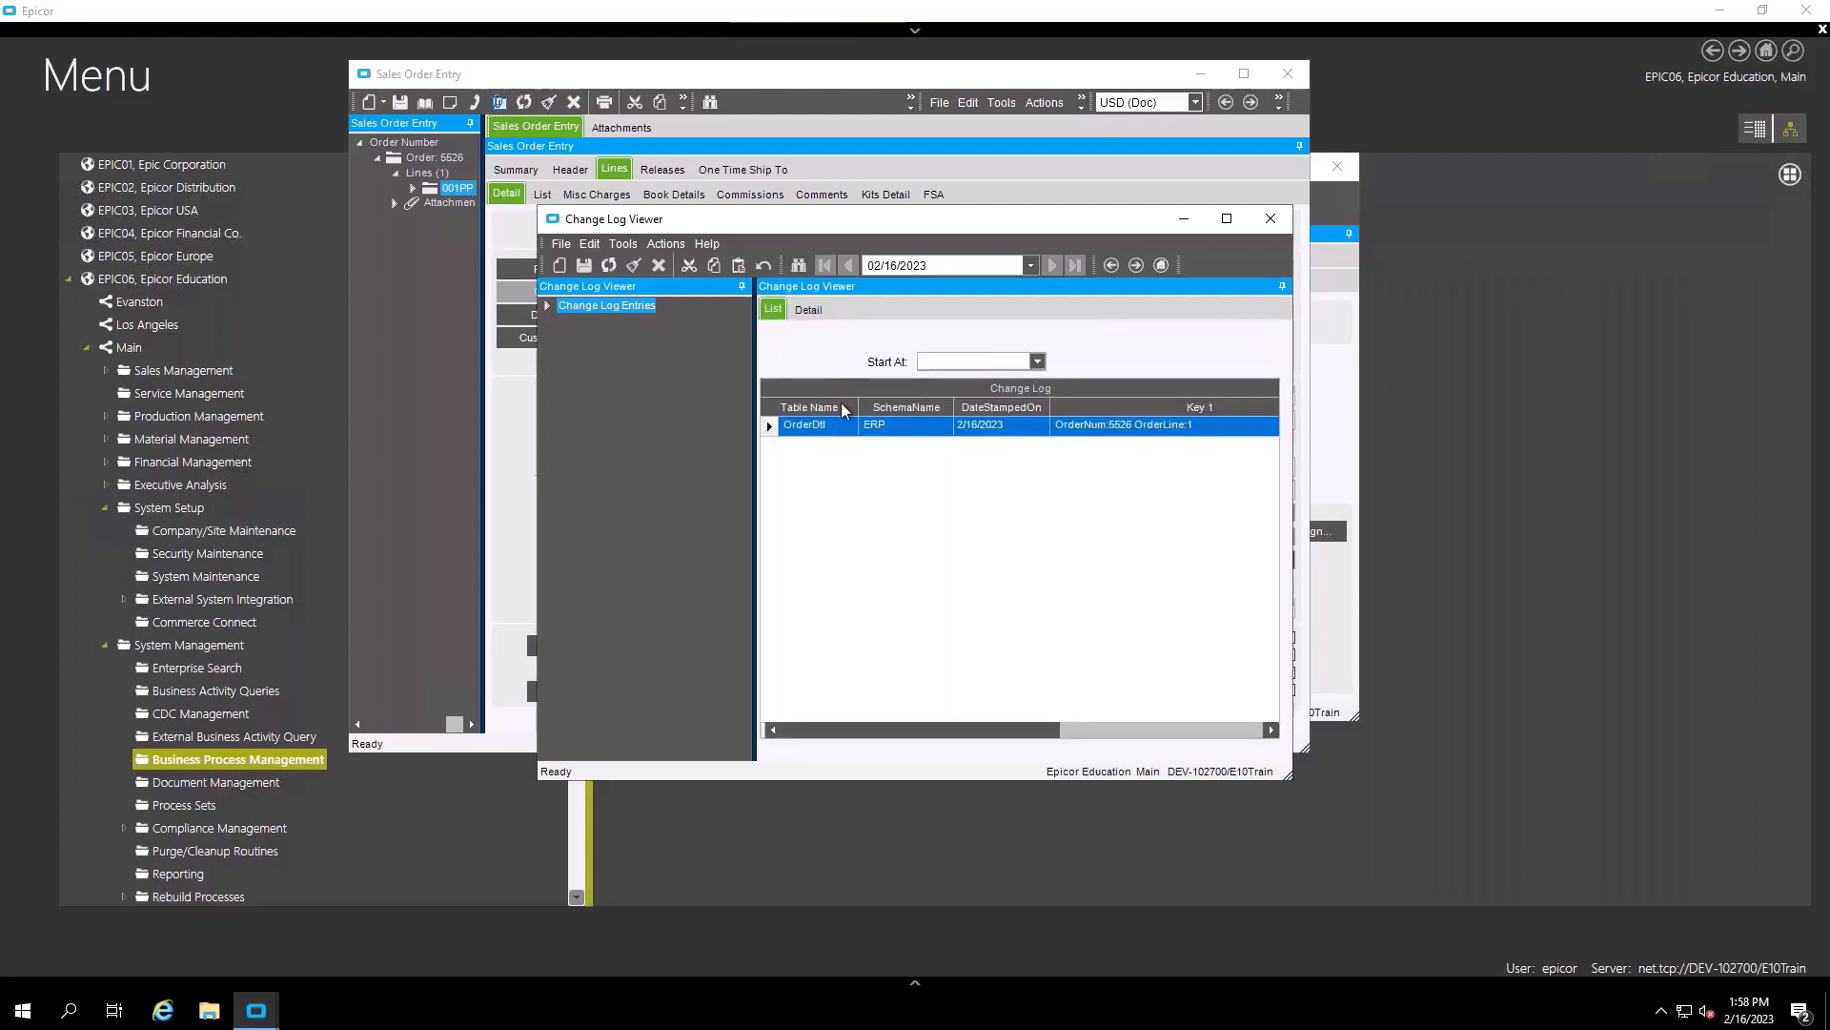
pyautogui.click(808, 309)
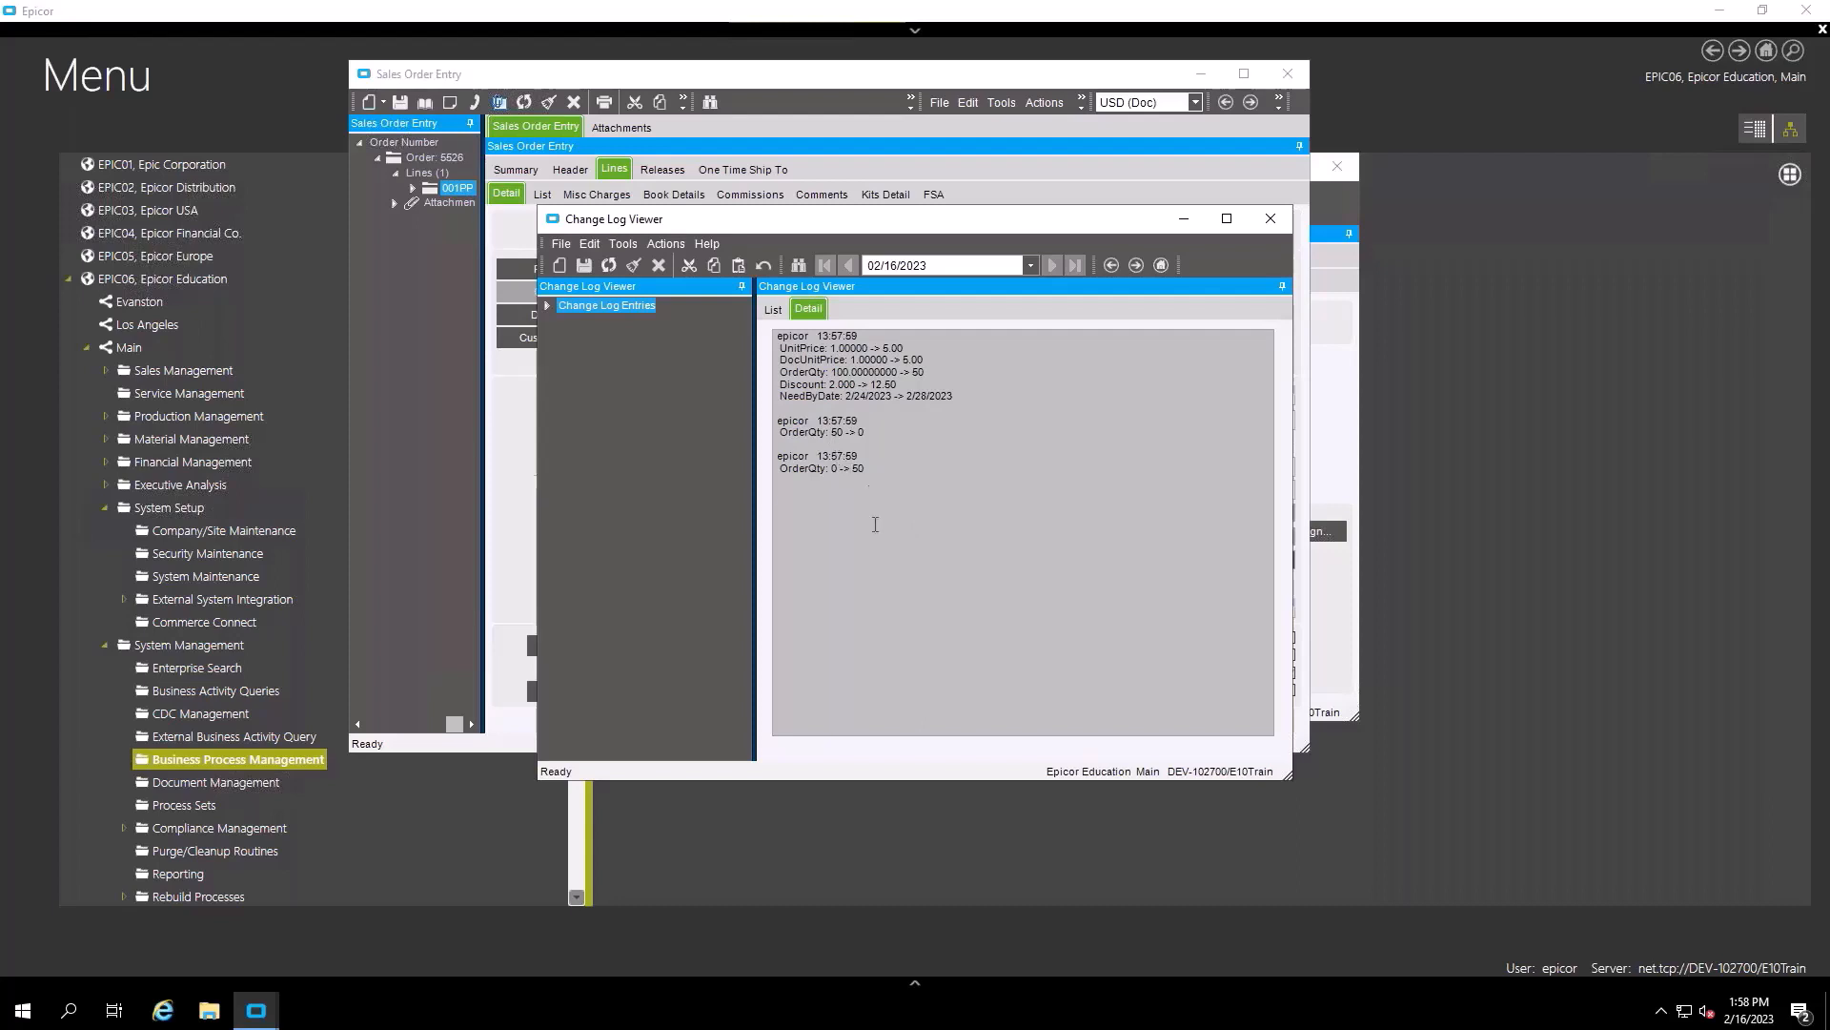
# - Refresh Sales Order Entry, re-read the change log, and close the Change Log Viewer
pyautogui.click(745, 78)
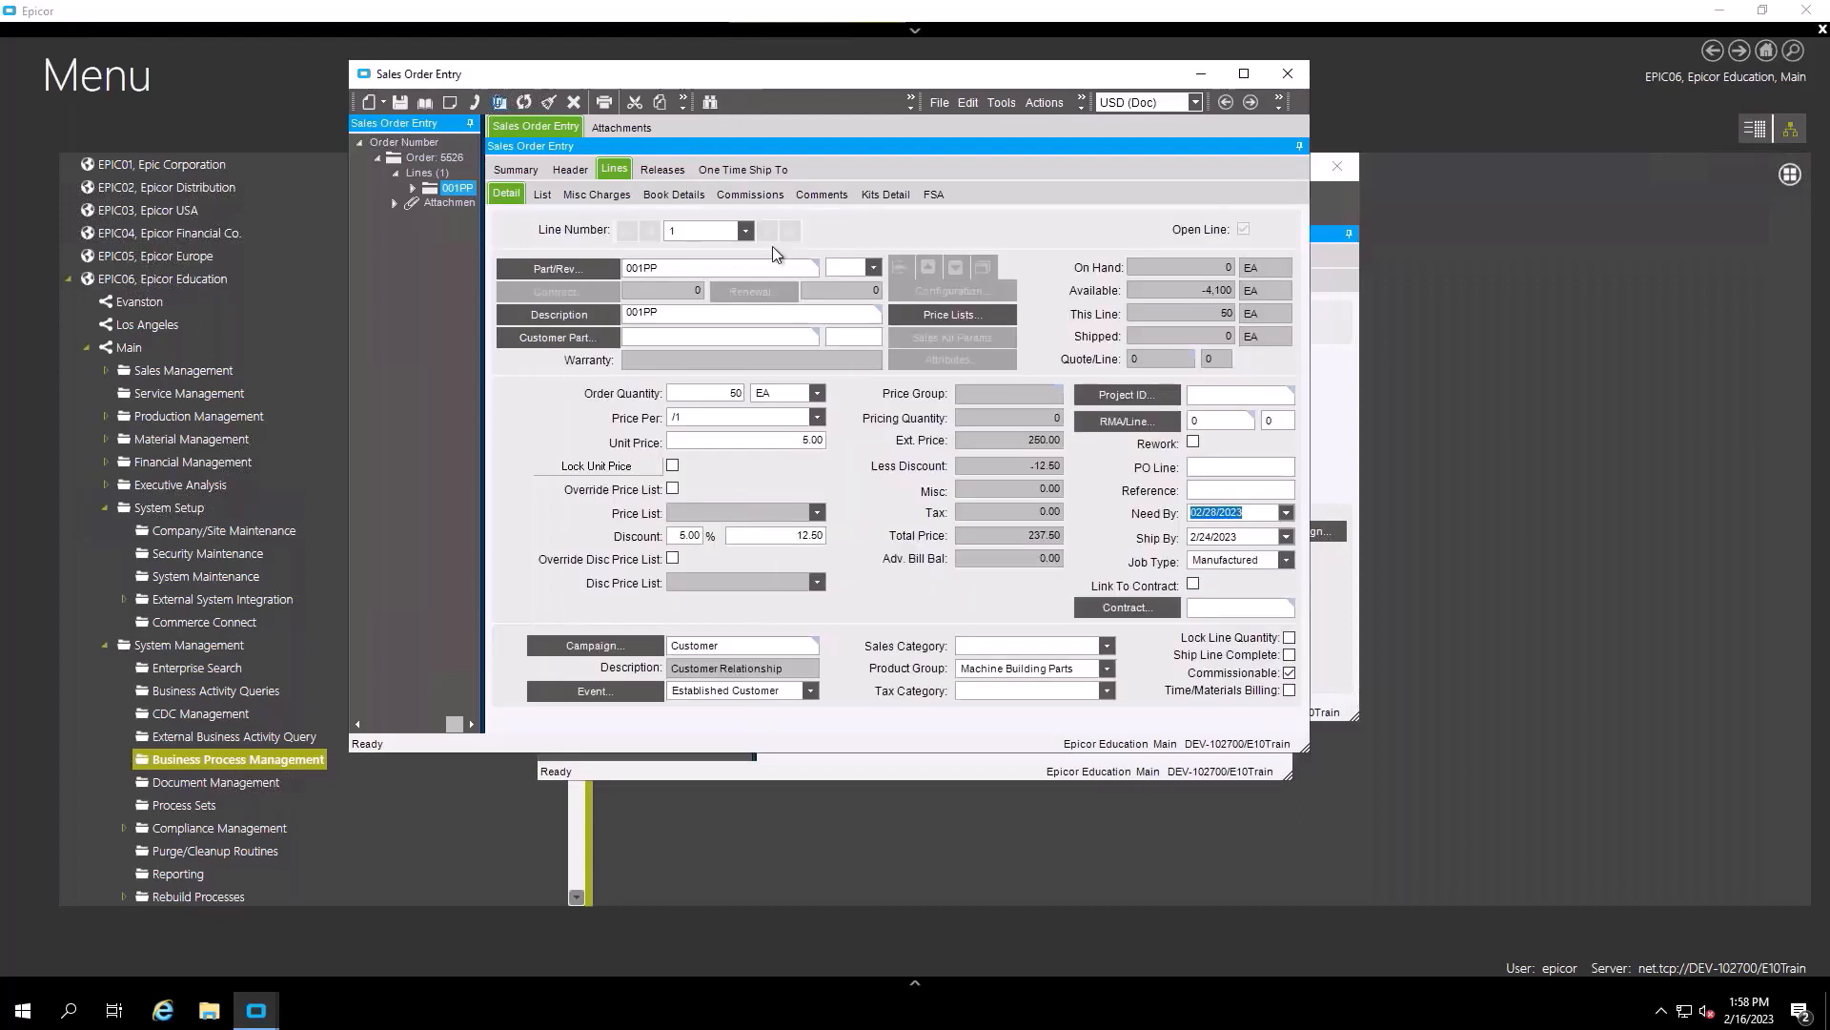
pyautogui.click(524, 102)
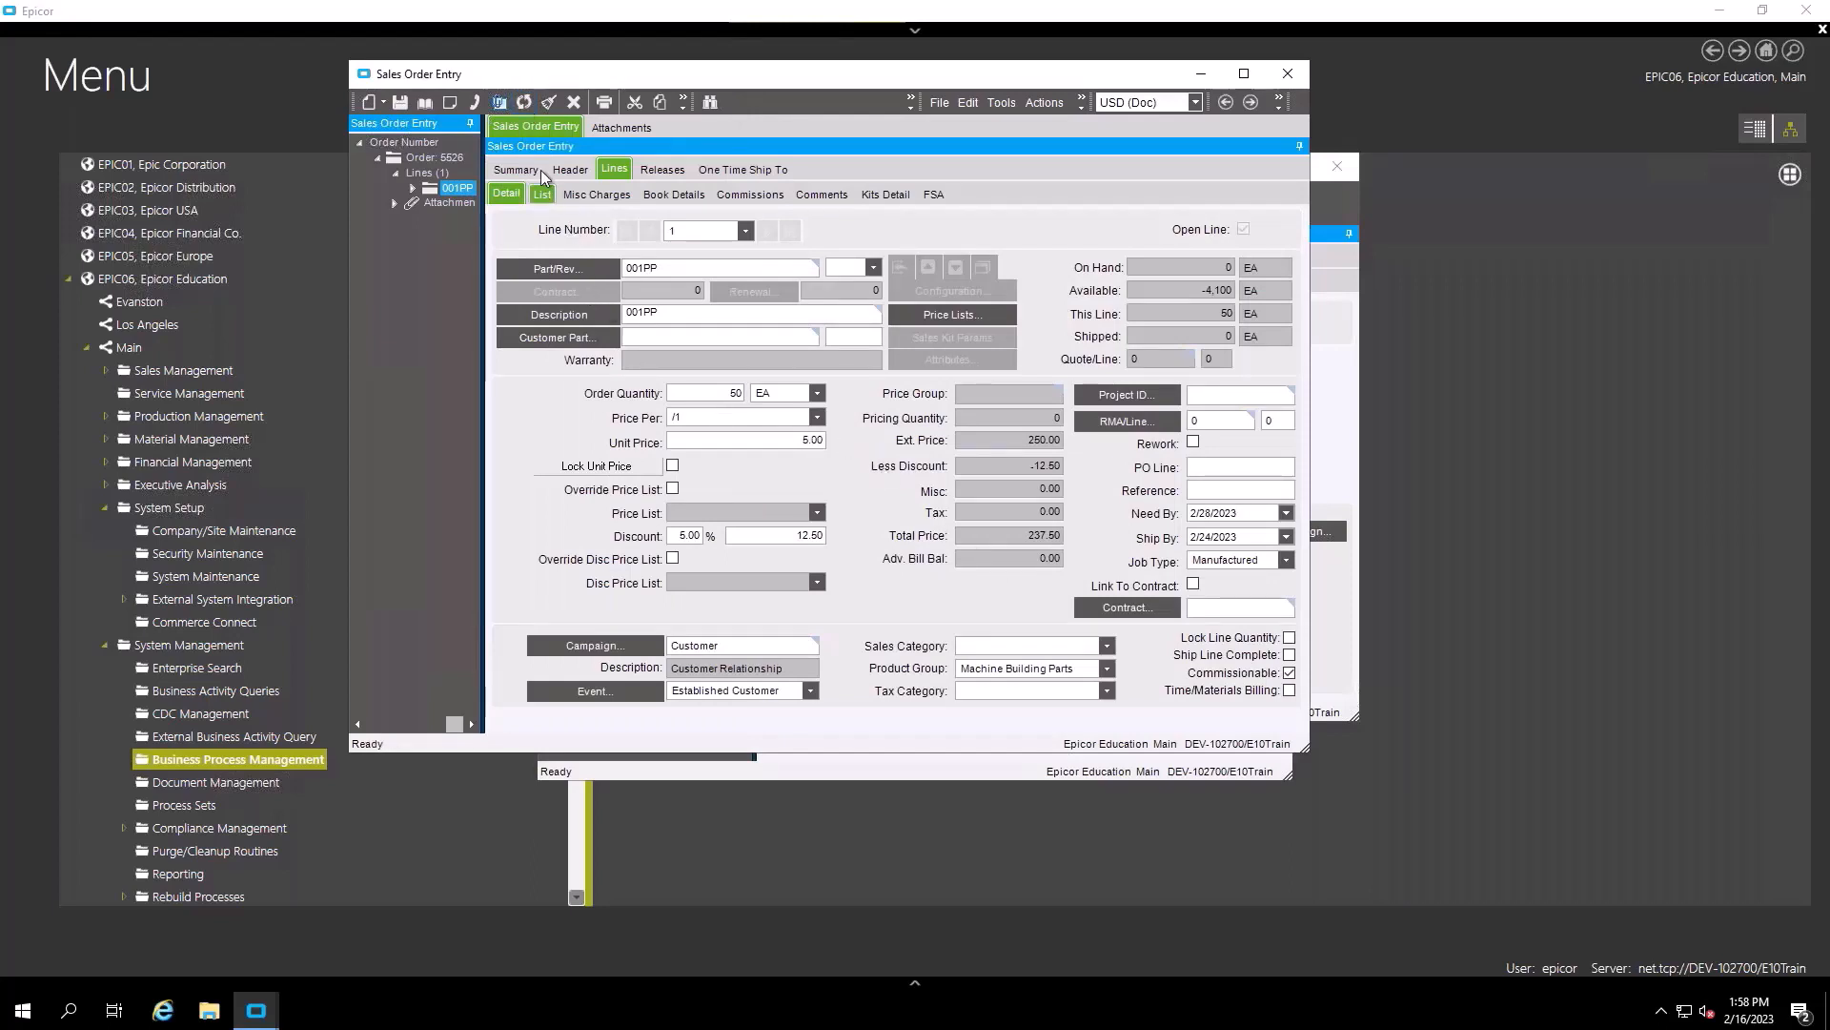
pyautogui.click(425, 102)
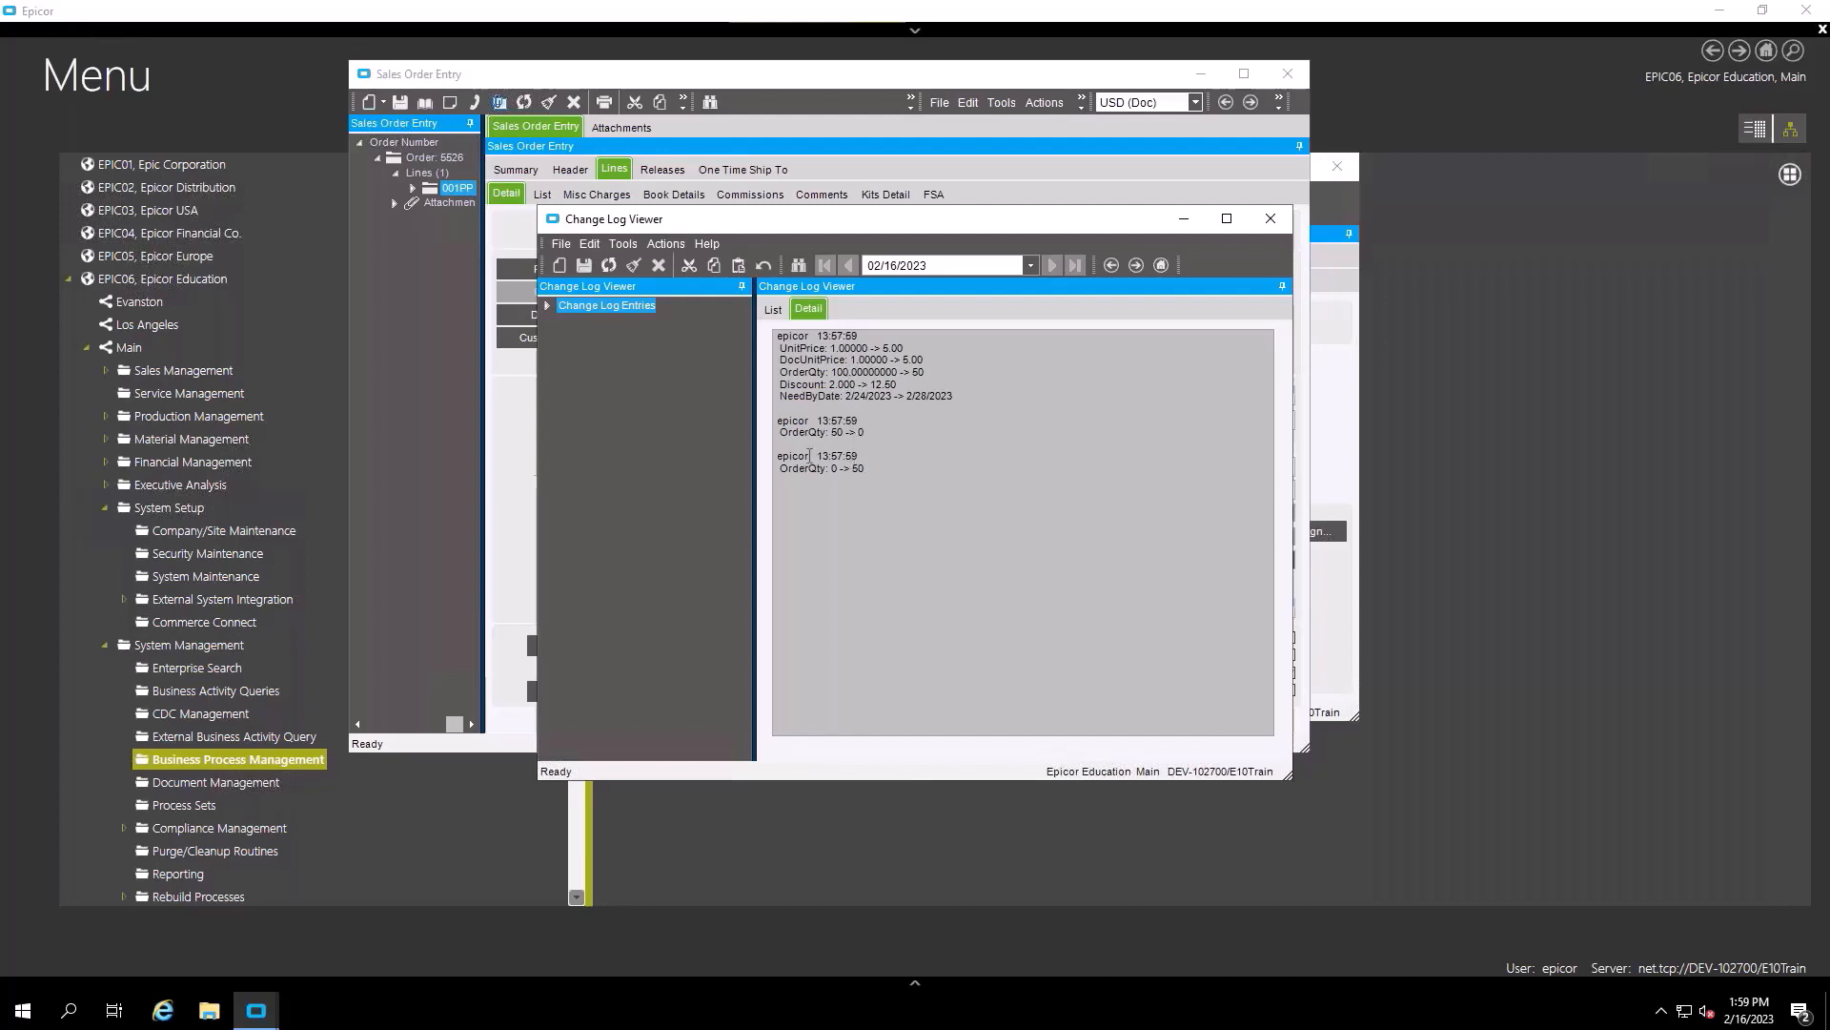
pyautogui.moveTo(879, 474); pyautogui.dragTo(776, 431)
pyautogui.click(898, 478)
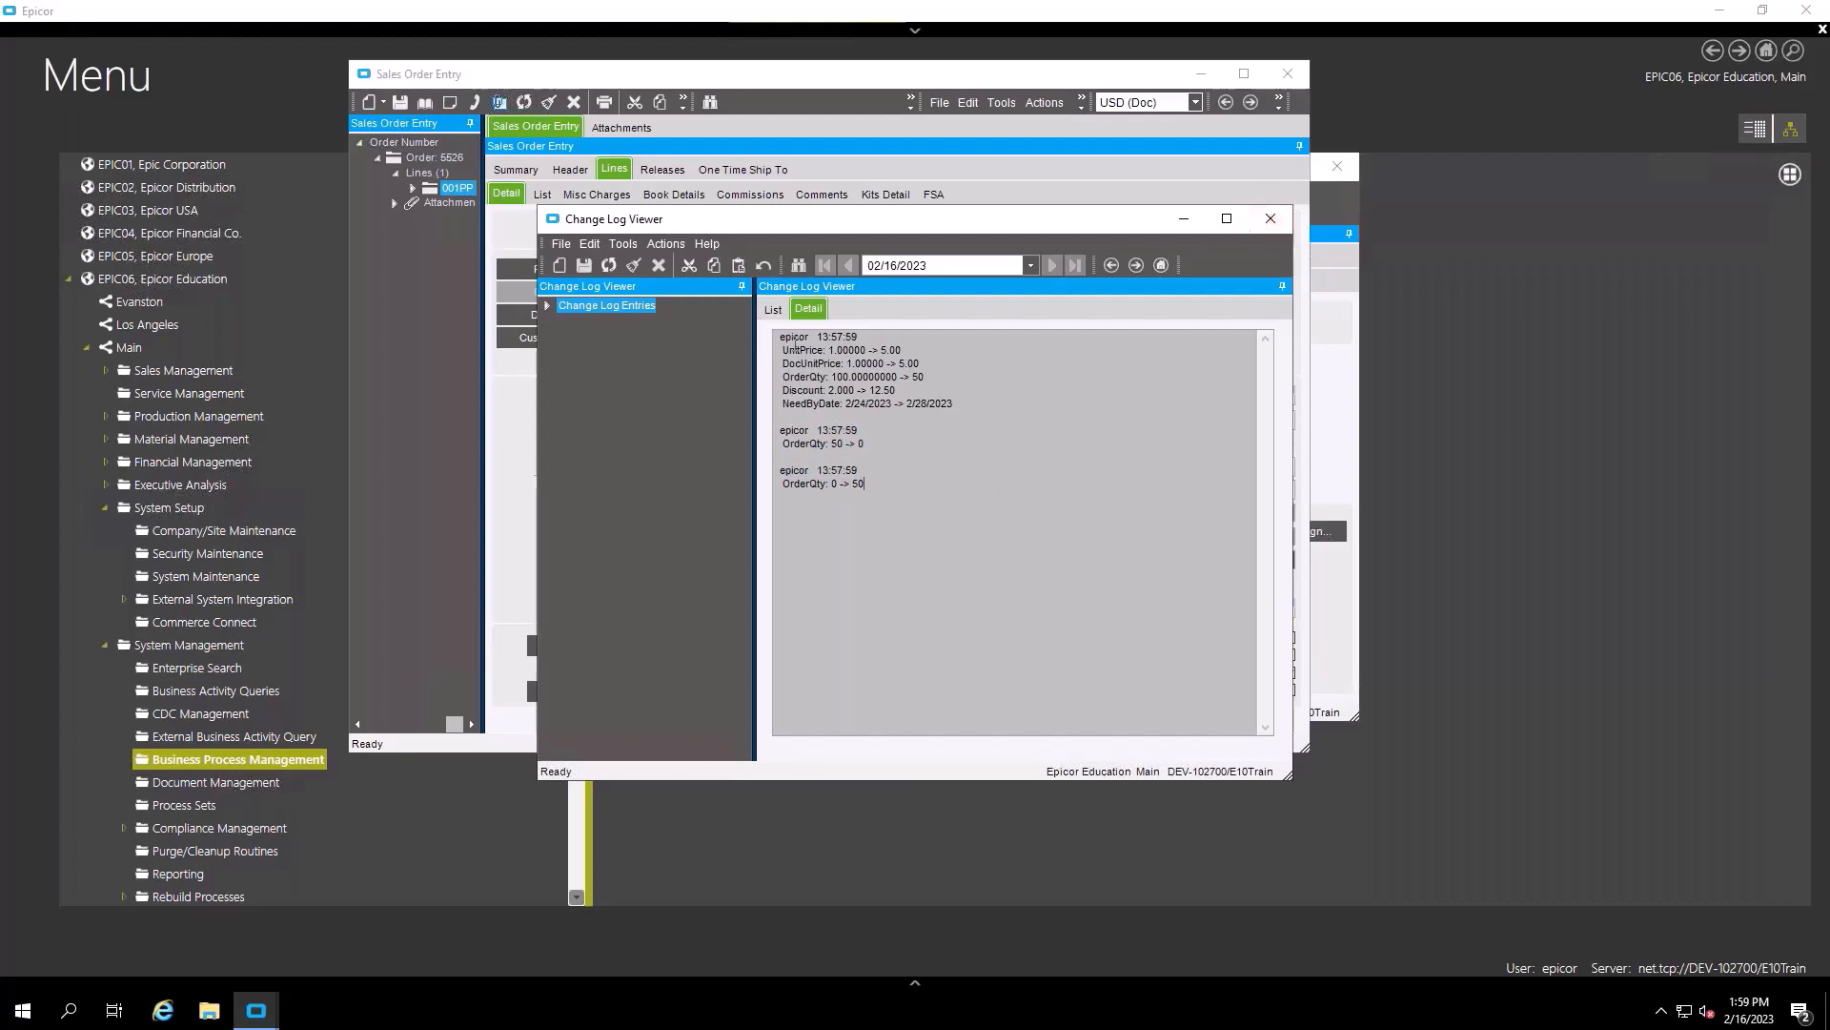
pyautogui.click(773, 309)
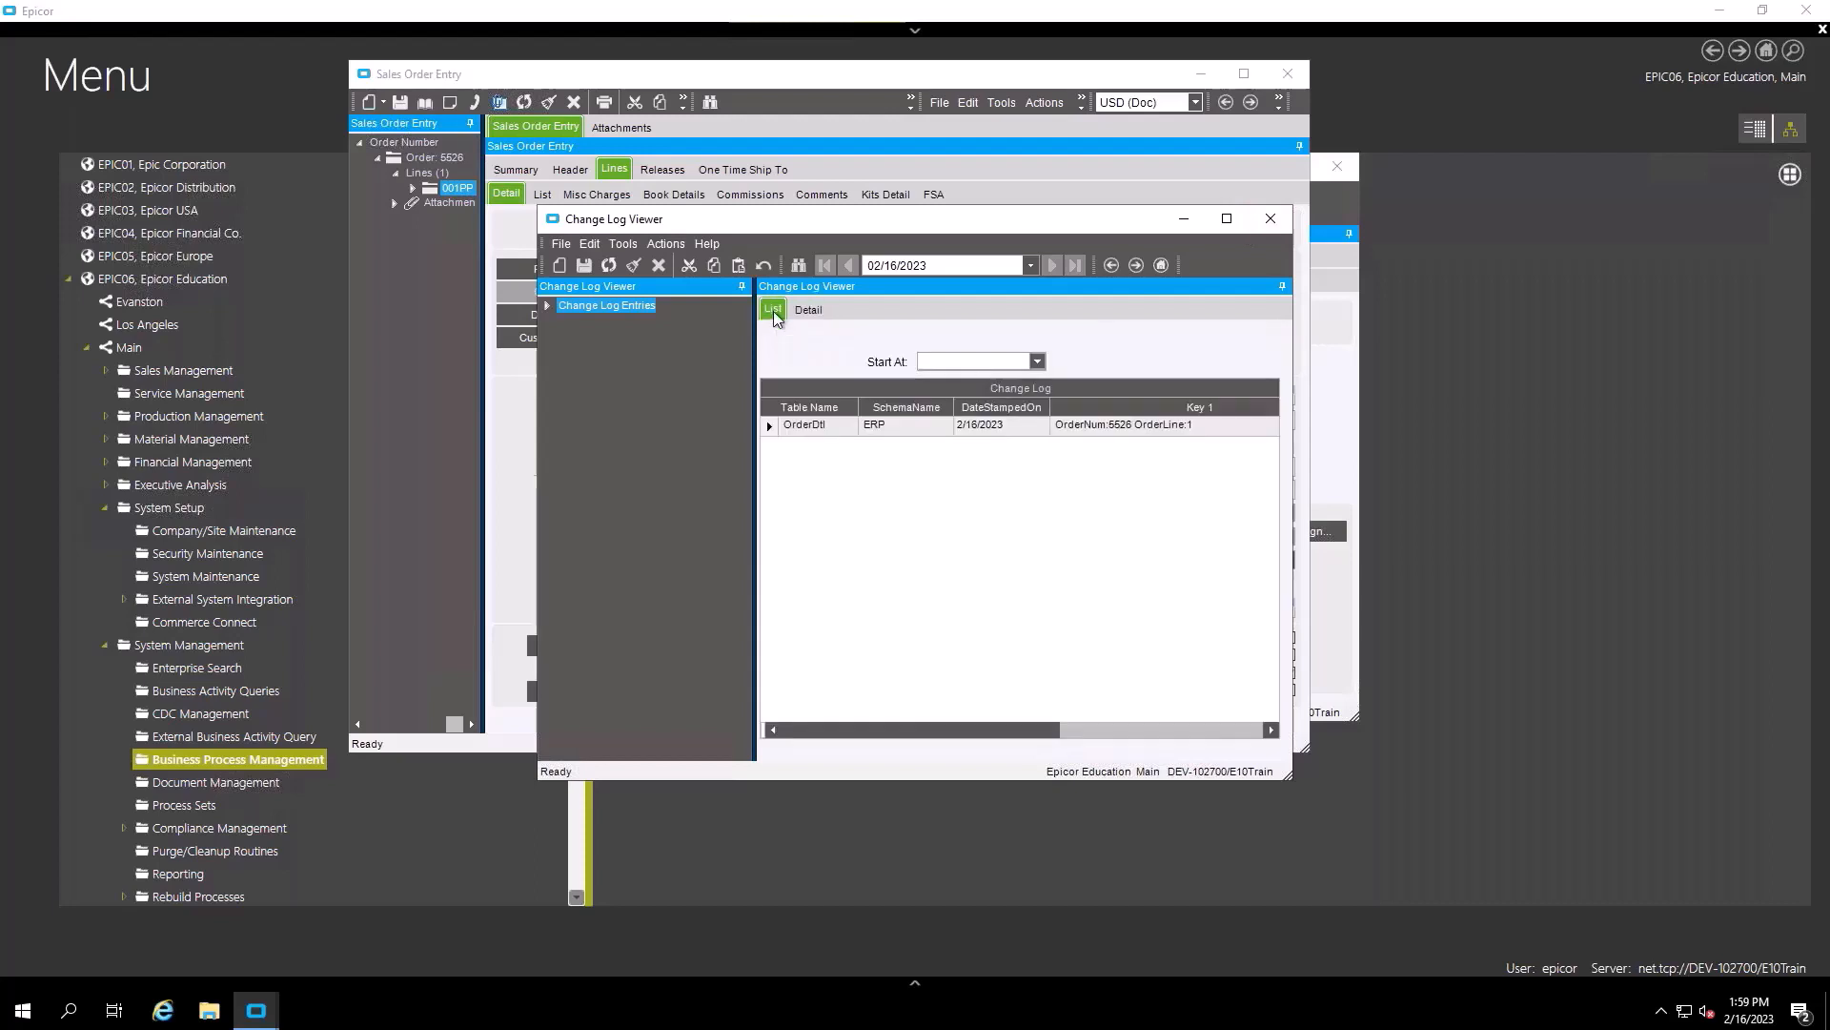
pyautogui.click(1270, 218)
# - Bring the Data Directives window with the OrderDtl ChangeLog directive in front of Sales Order Entry
pyautogui.click(1325, 397)
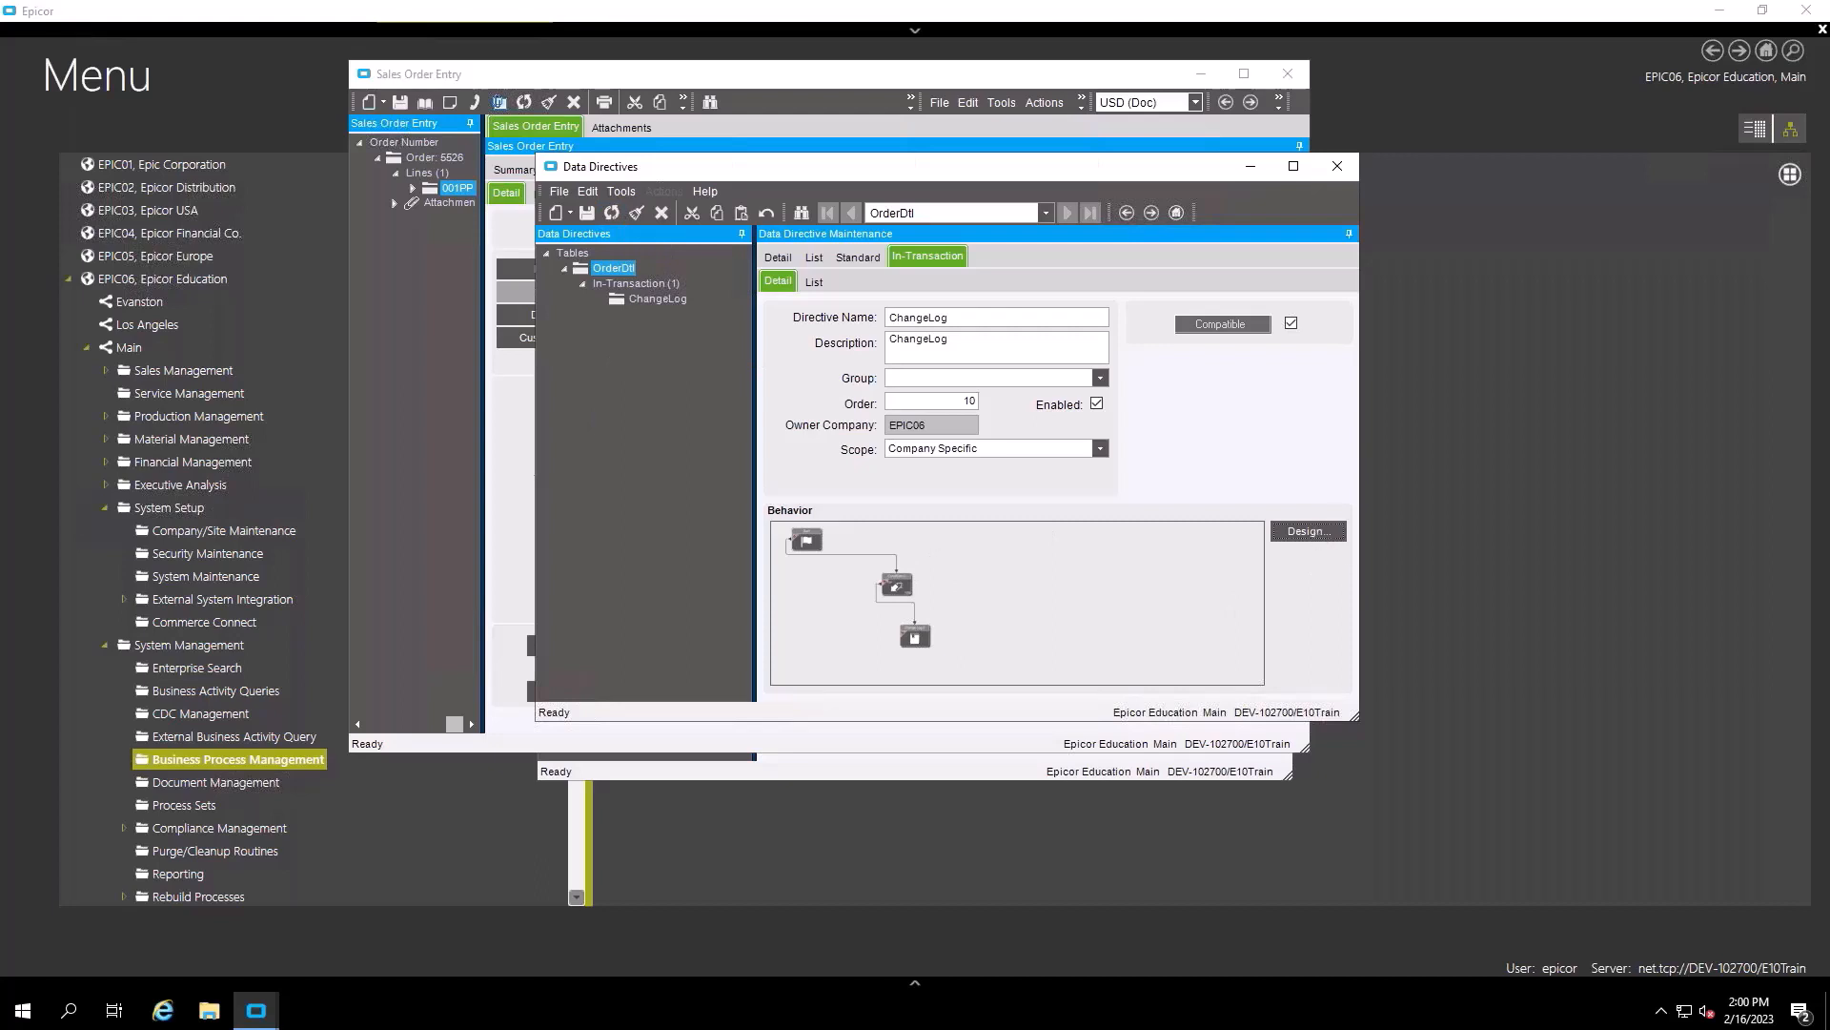
# - Add LineDesc, OrderComment and ShipComment to the fields the Change Log step records
pyautogui.click(1310, 531)
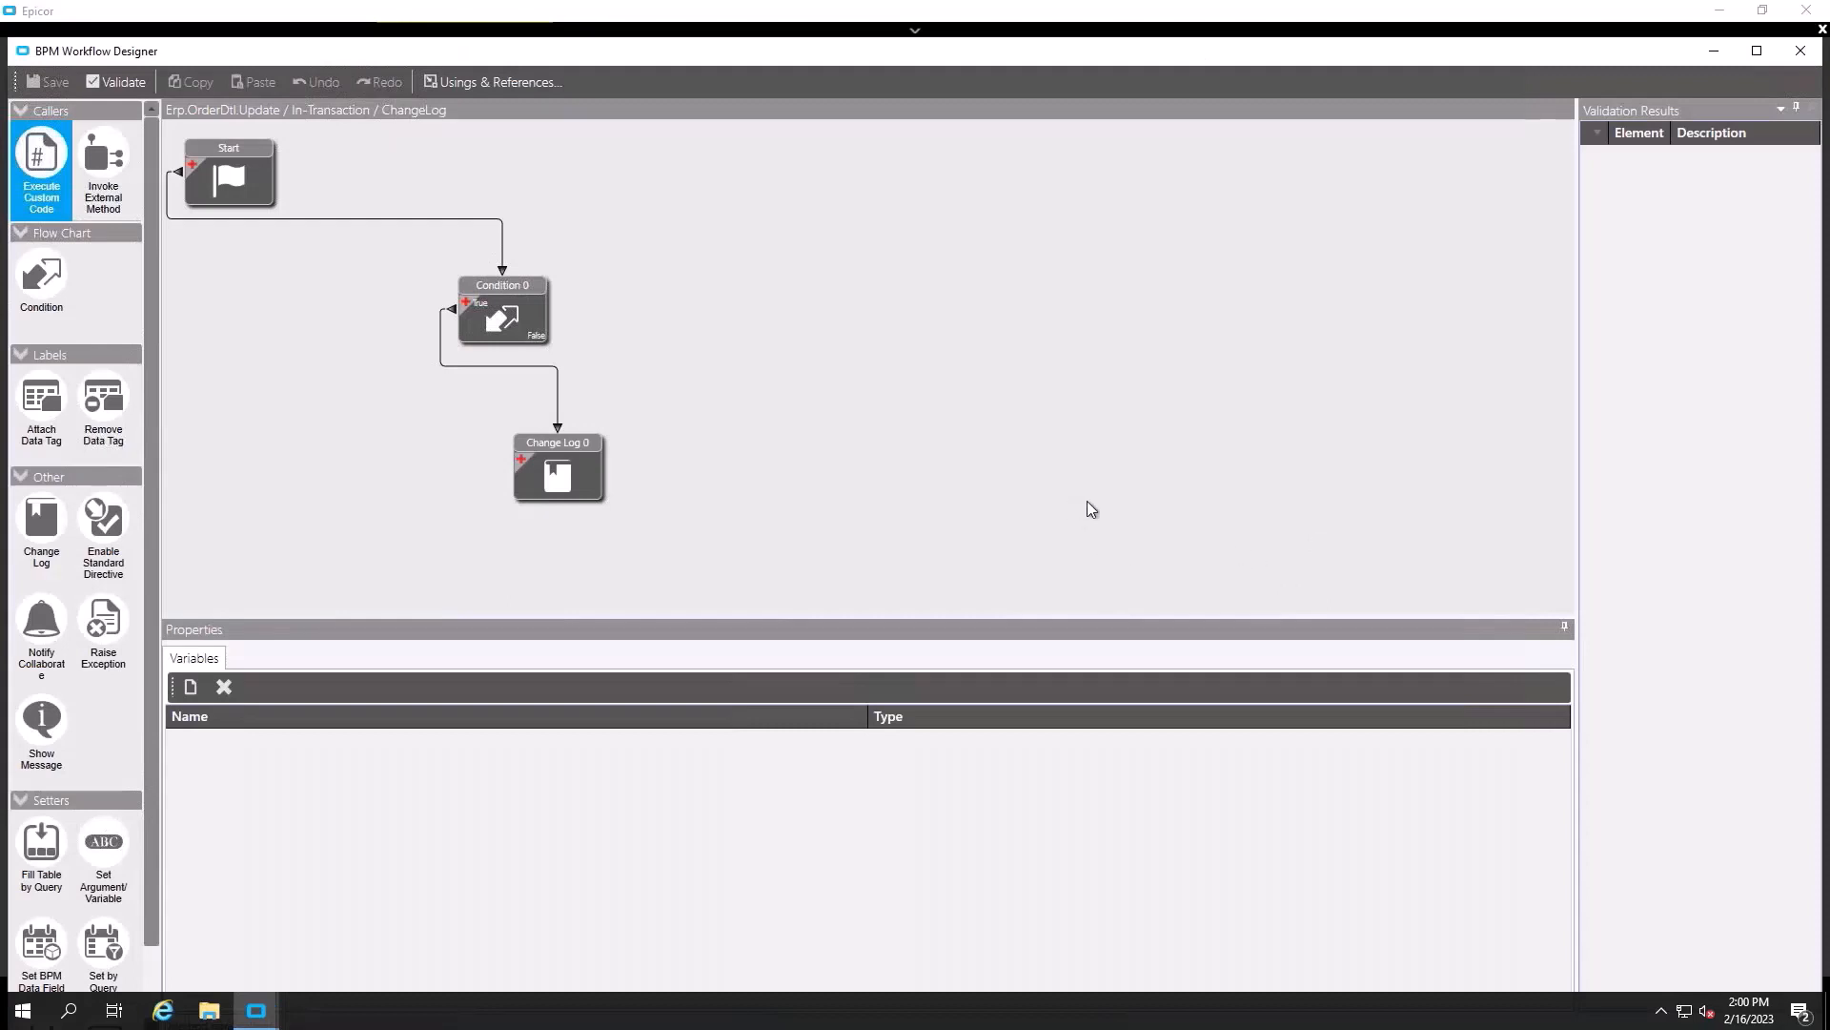
pyautogui.click(564, 467)
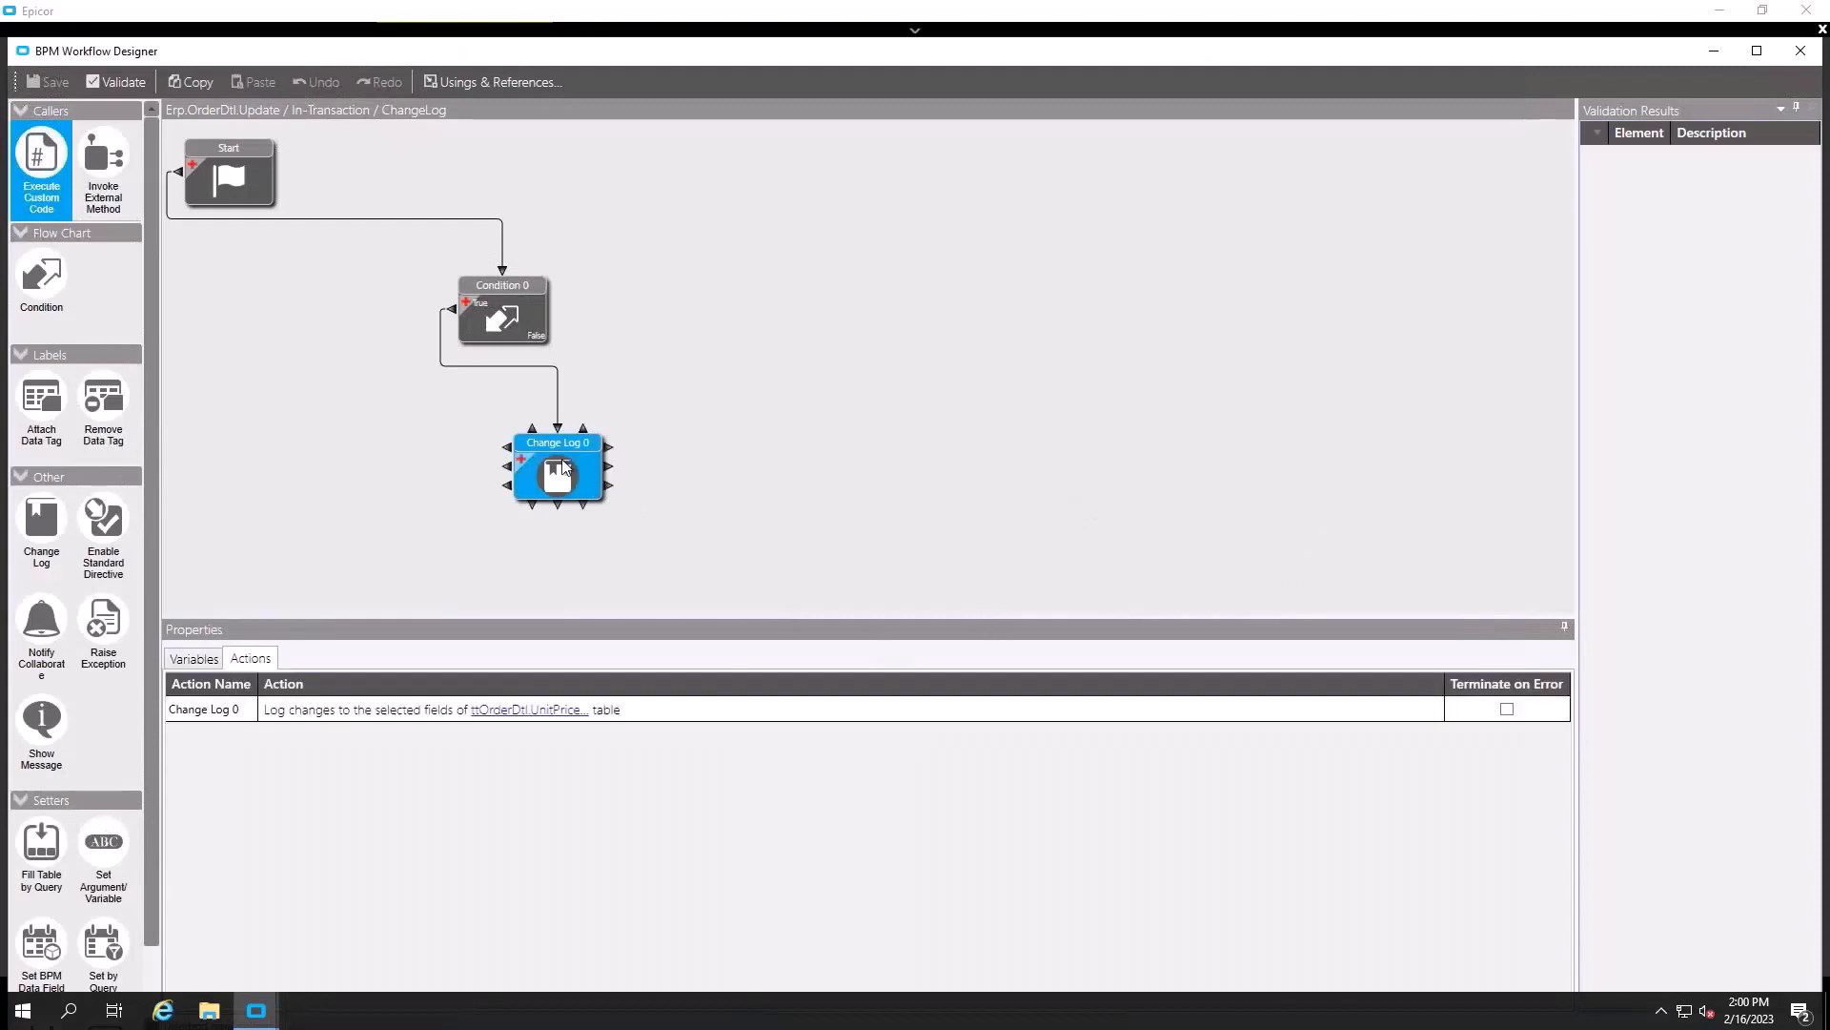
pyautogui.click(530, 711)
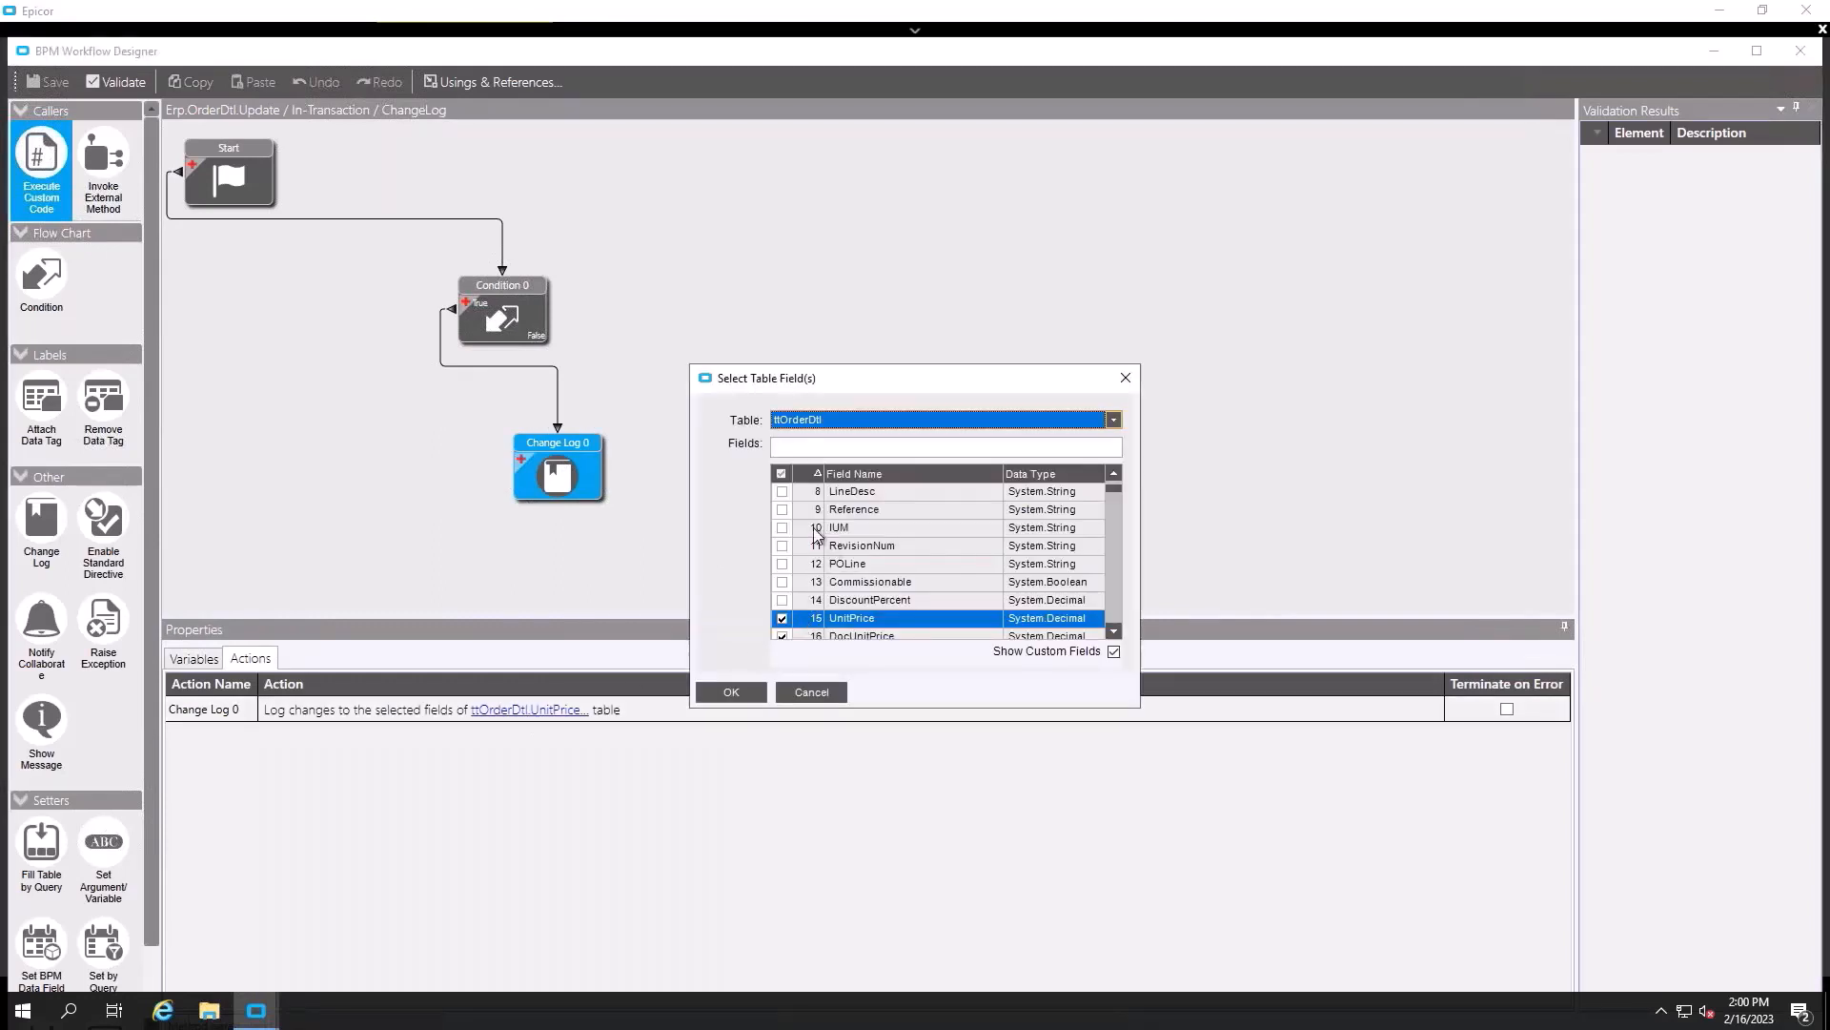
pyautogui.click(781, 492)
pyautogui.scroll(-2, 794, 569)
pyautogui.scroll(-2, 797, 574)
pyautogui.click(782, 581)
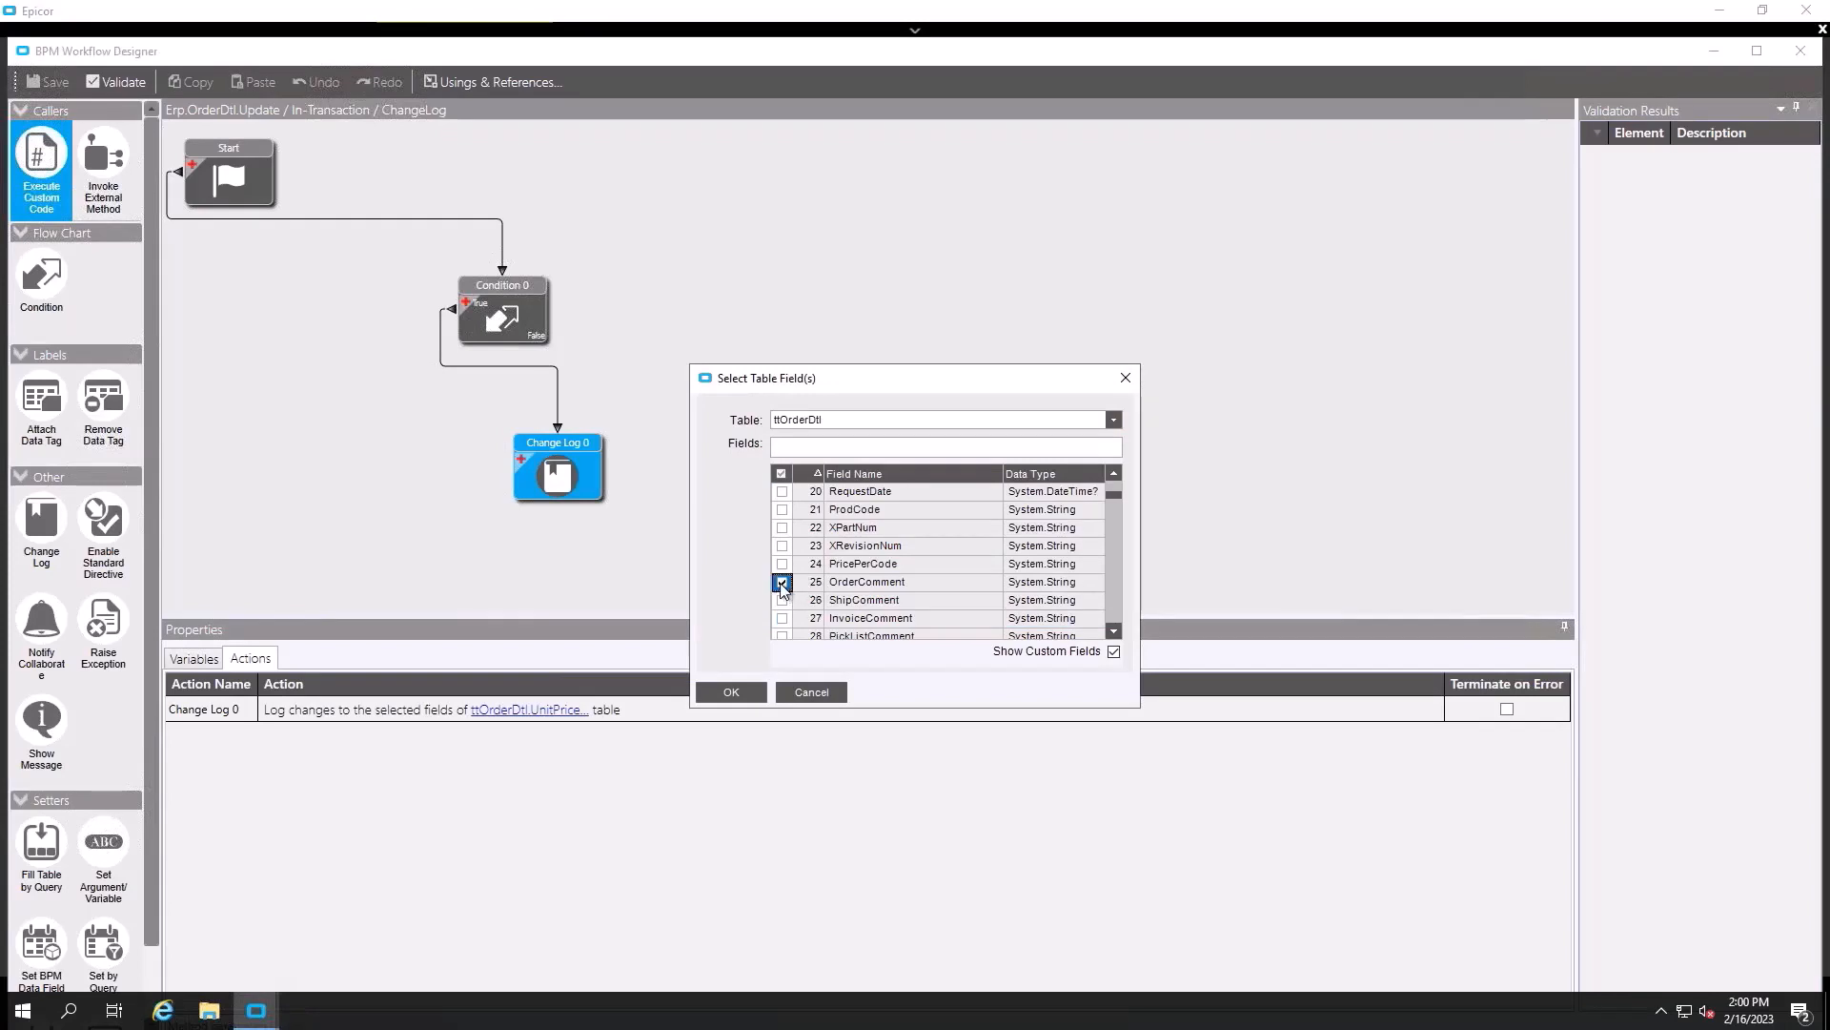
pyautogui.click(782, 599)
pyautogui.click(731, 692)
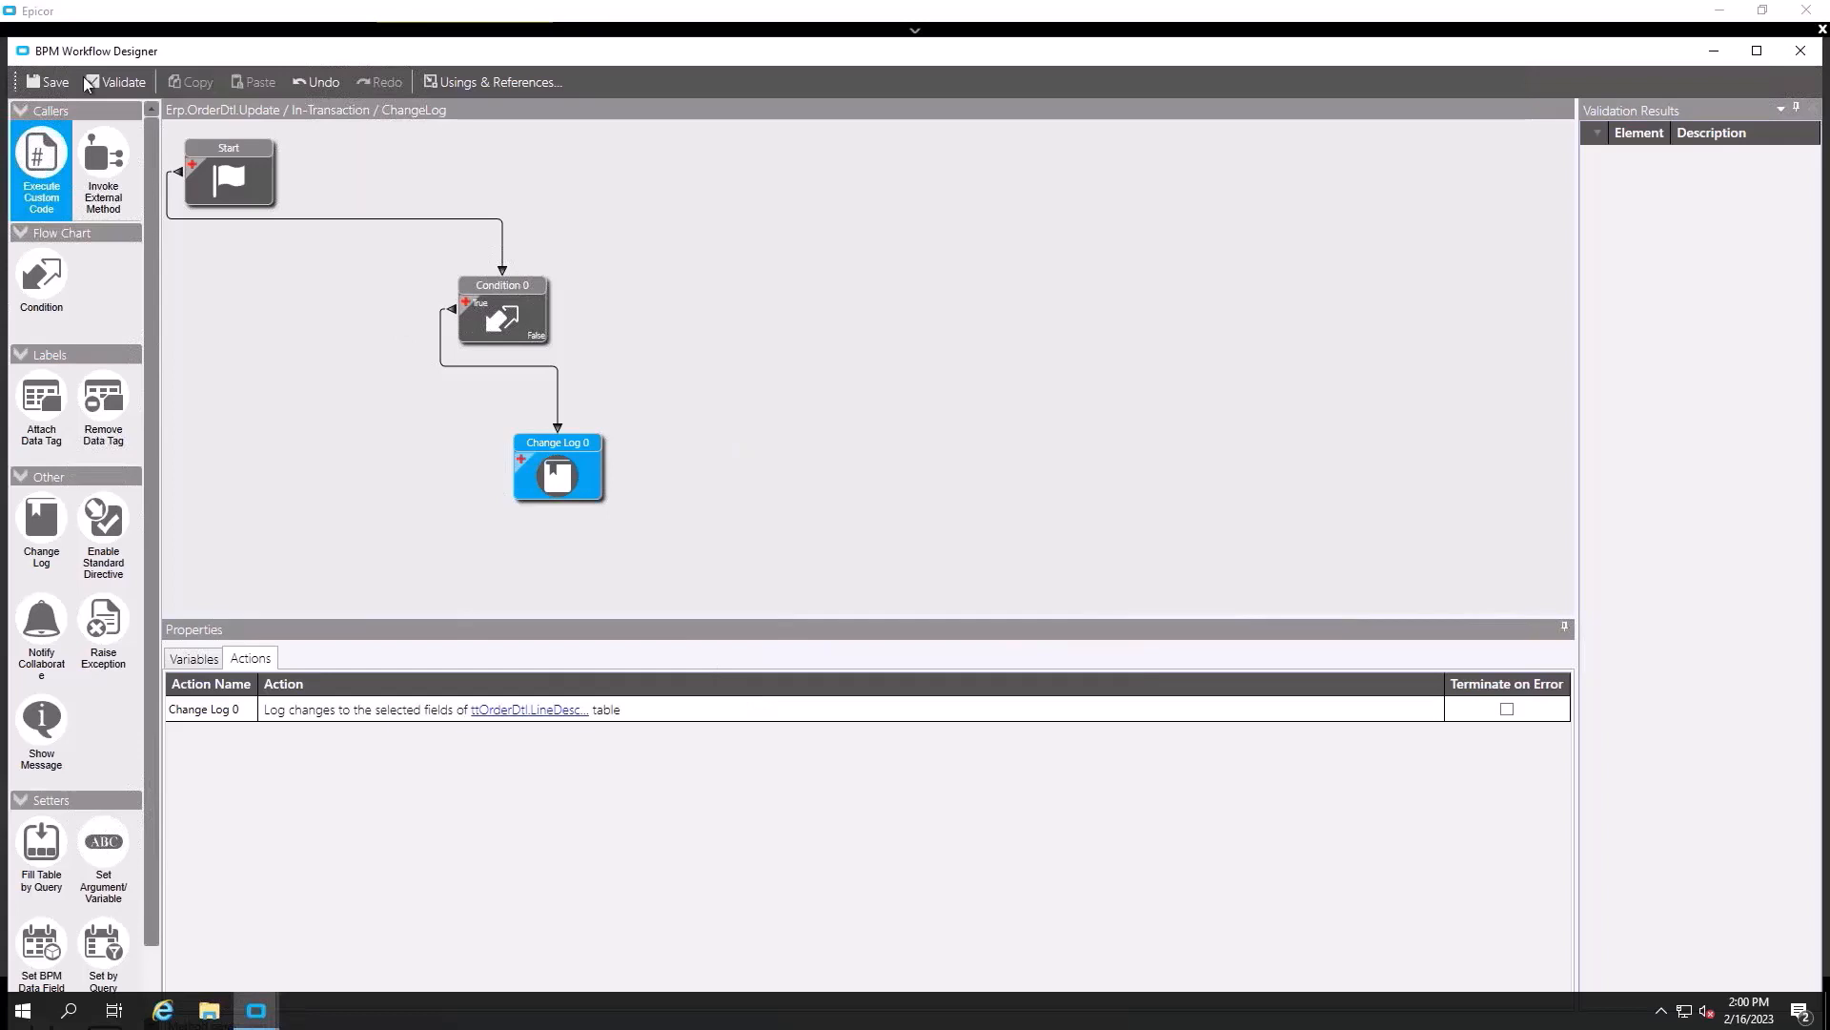
# - Save the workflow, close the designer, and save the directive while closing Data Directives
pyautogui.click(50, 86)
pyautogui.click(1803, 52)
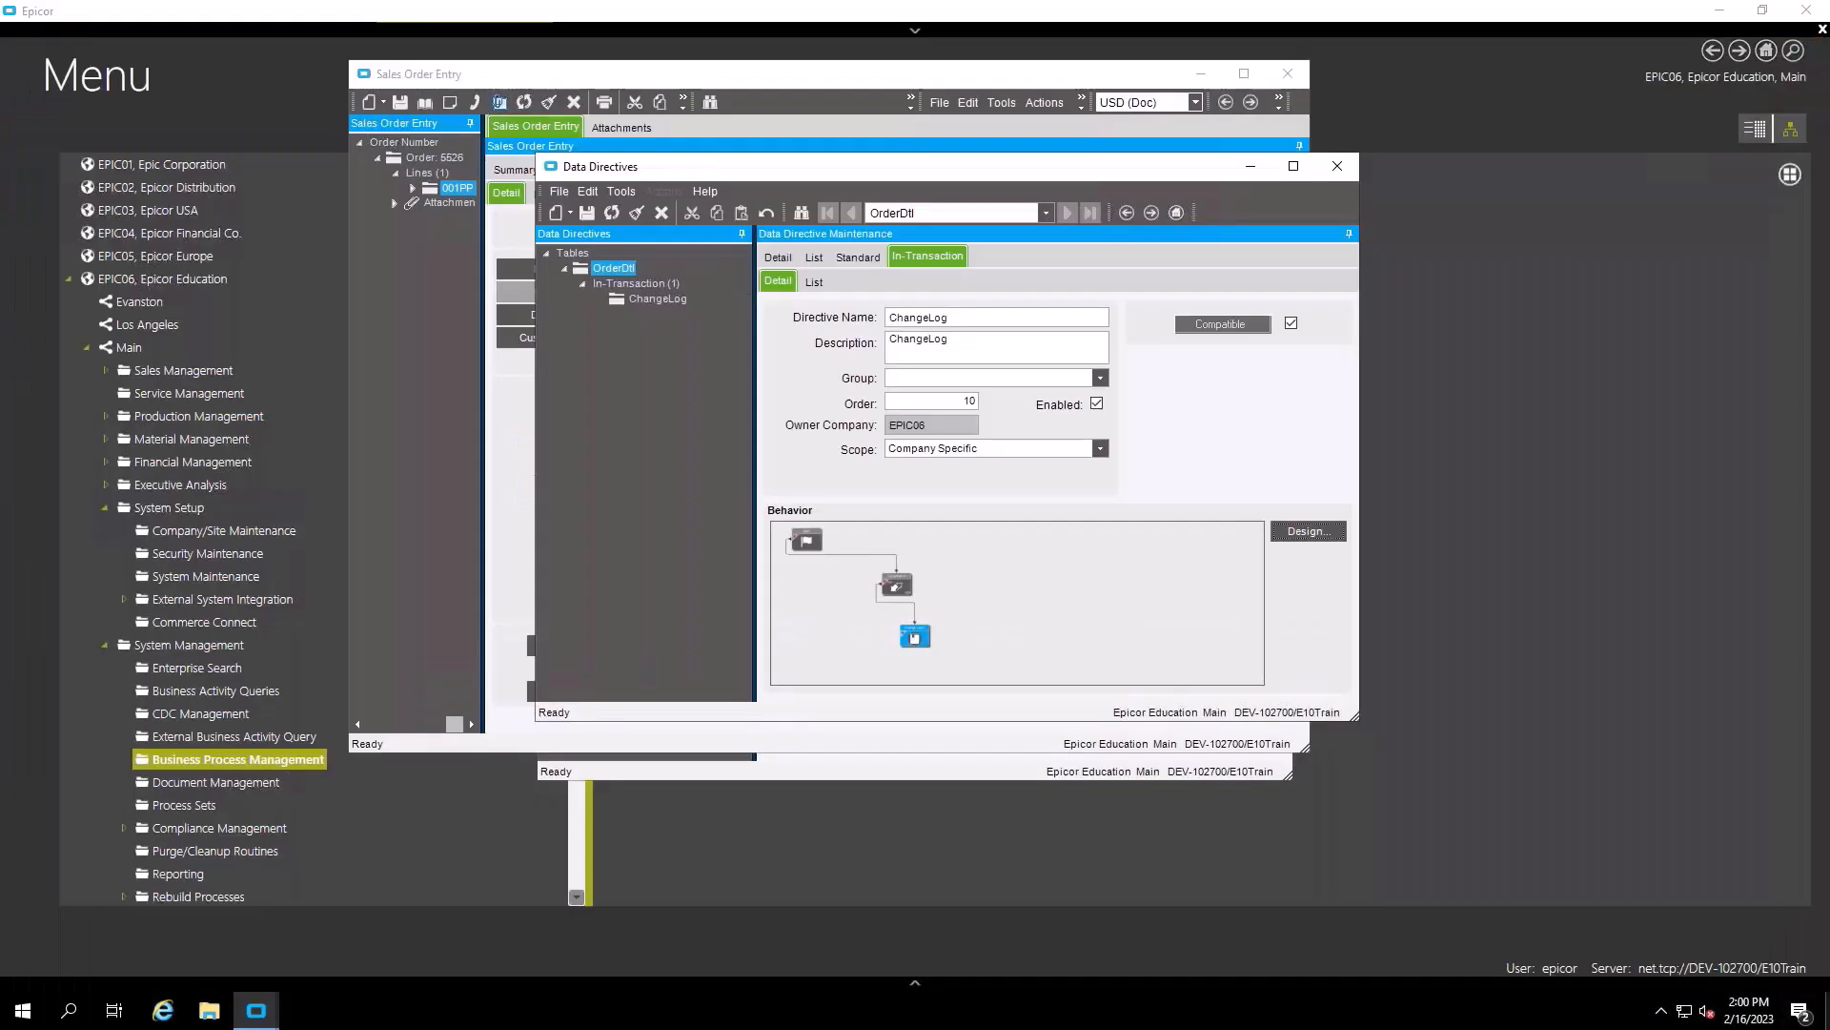
pyautogui.click(1337, 166)
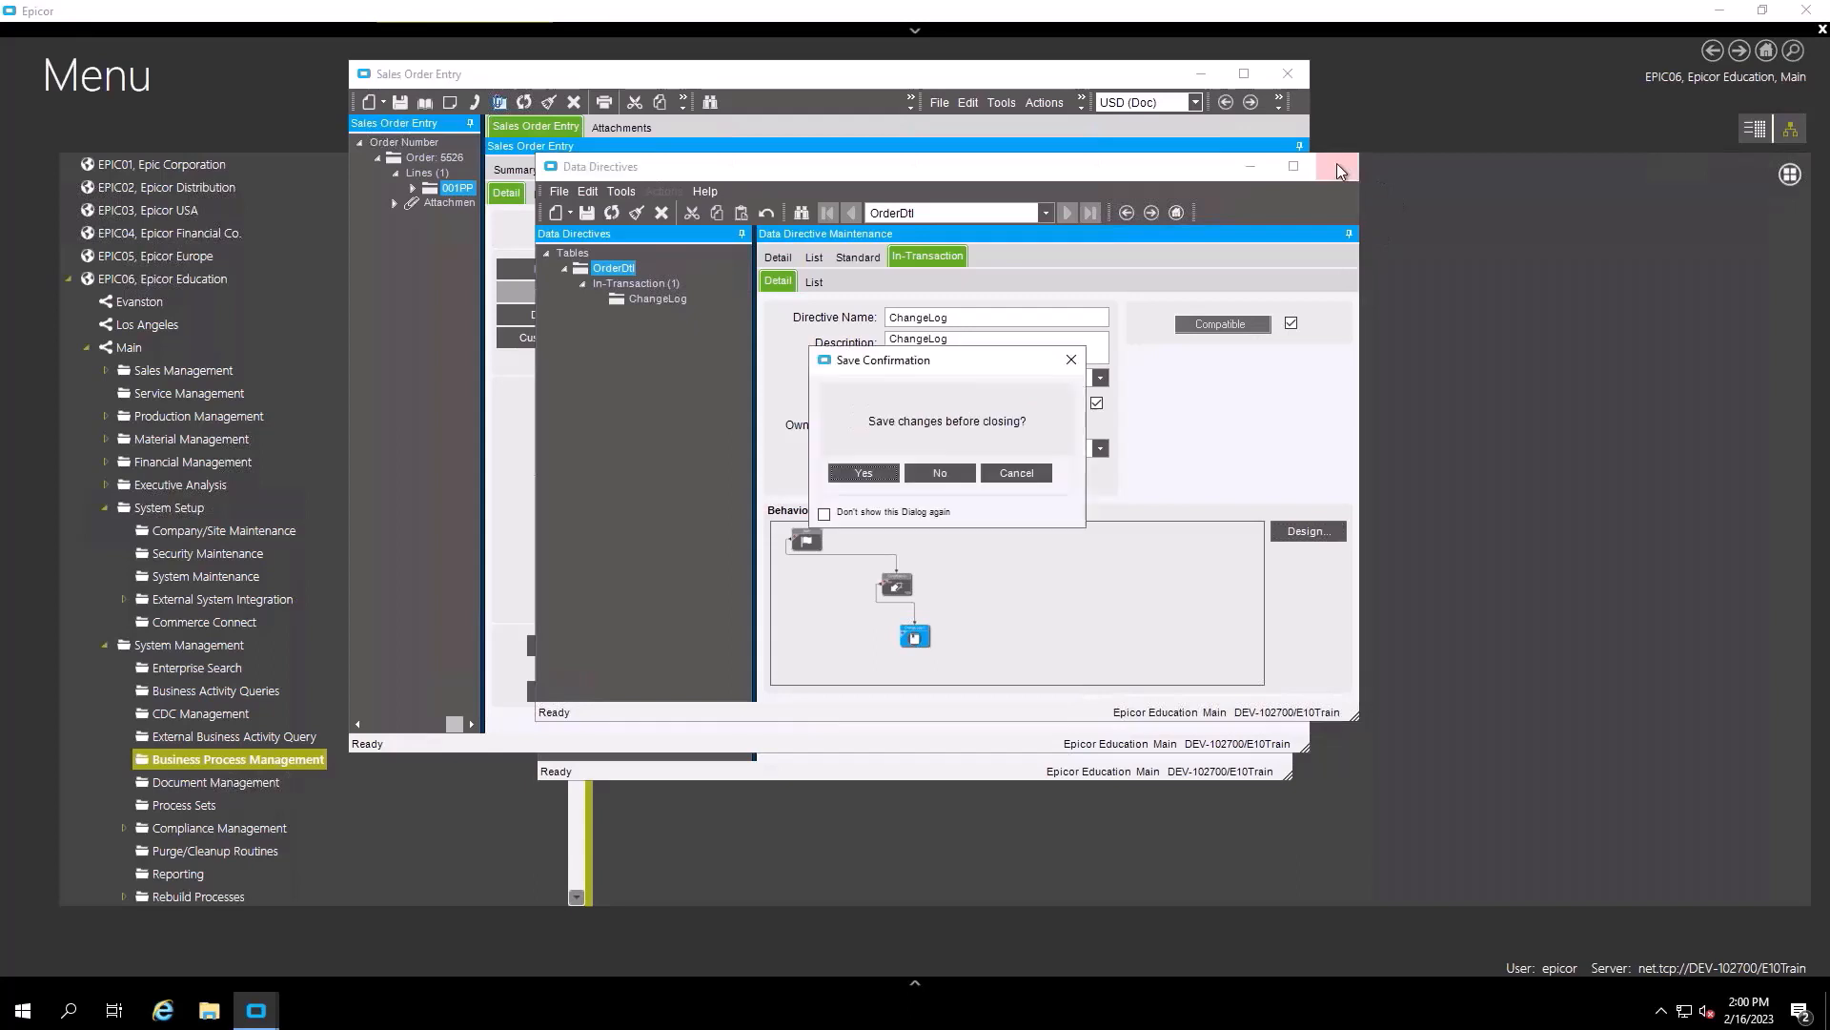
pyautogui.click(861, 473)
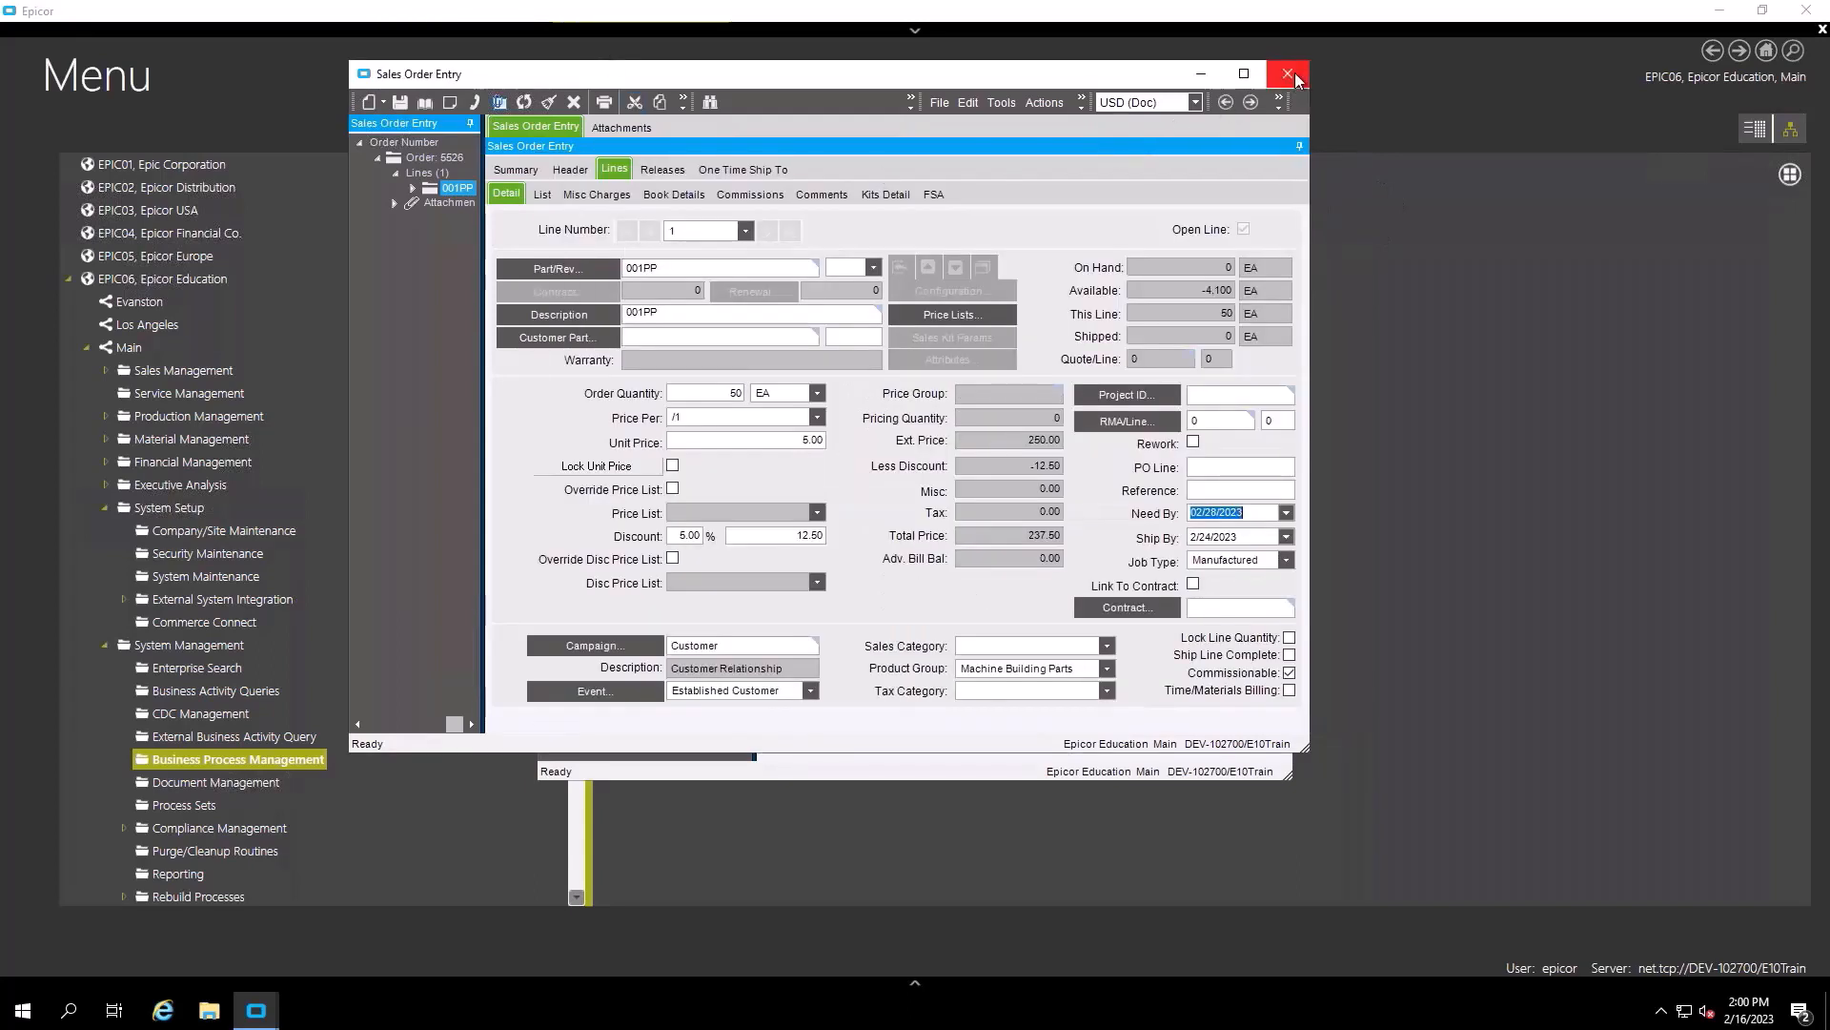
# - Save and close the sales order as Ready to Process, then close the Change Log Viewer after review
pyautogui.click(1289, 74)
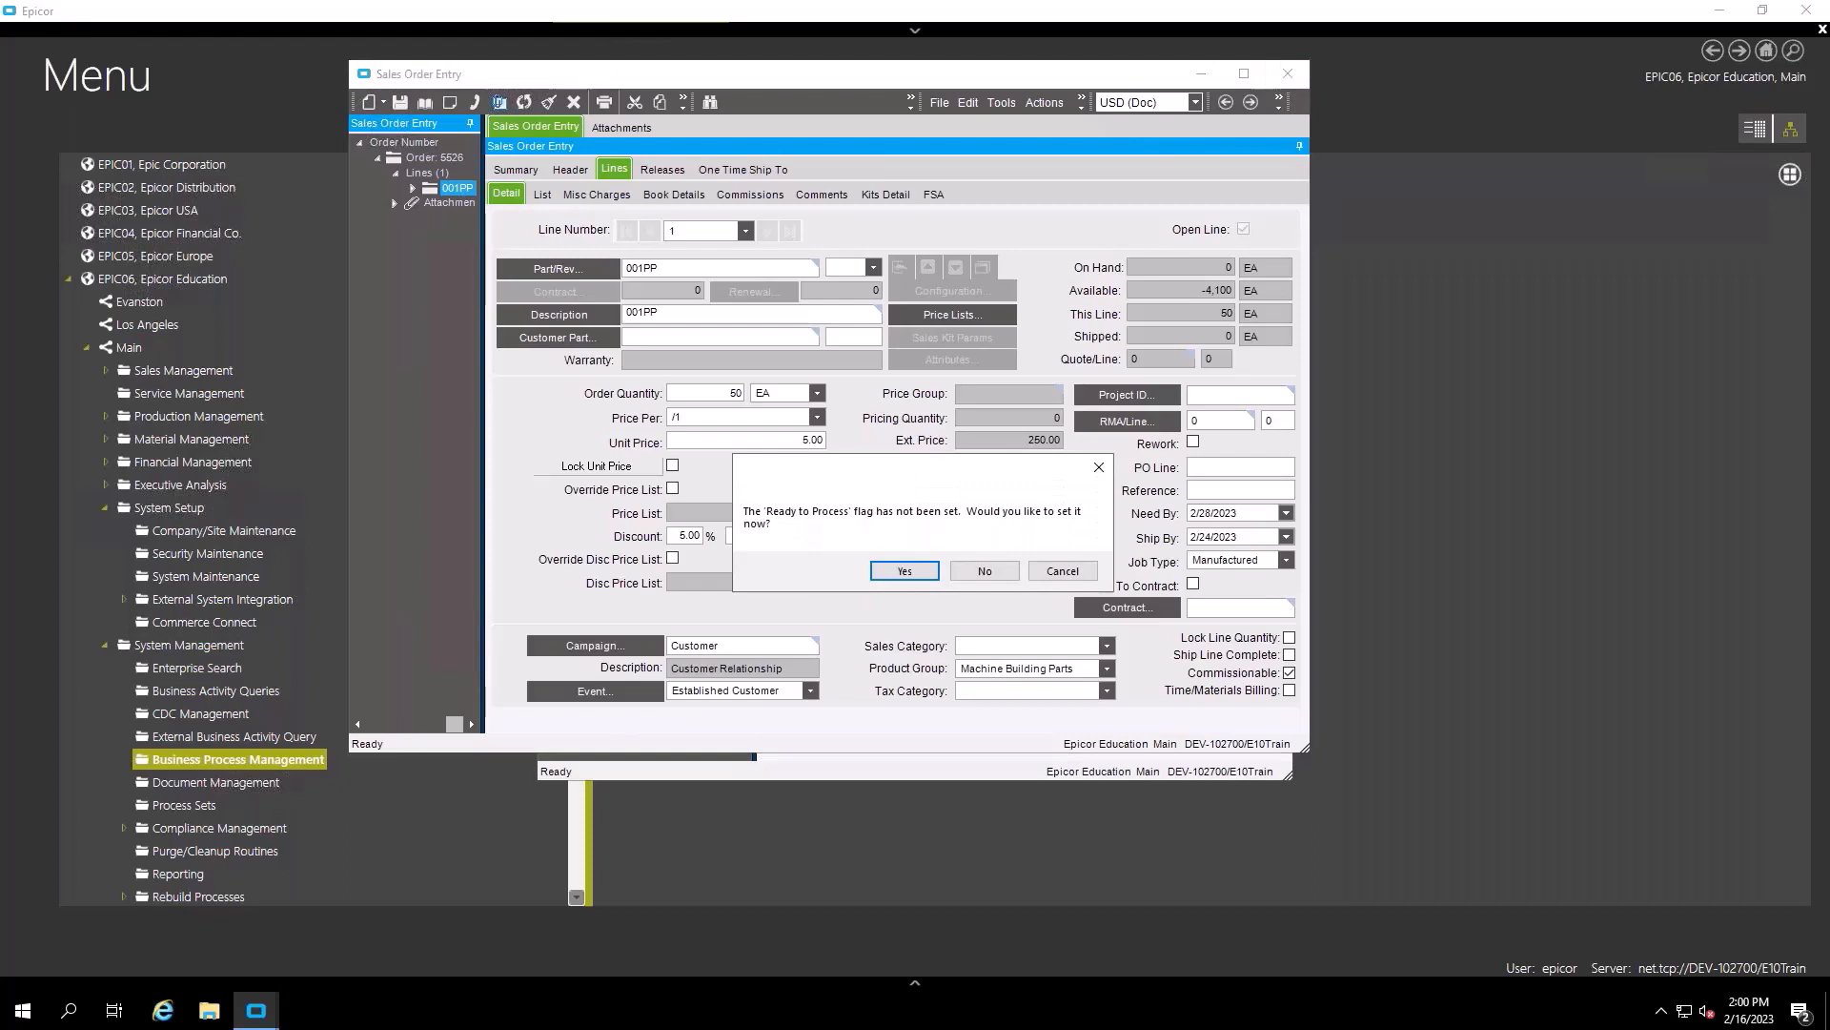
pyautogui.click(908, 572)
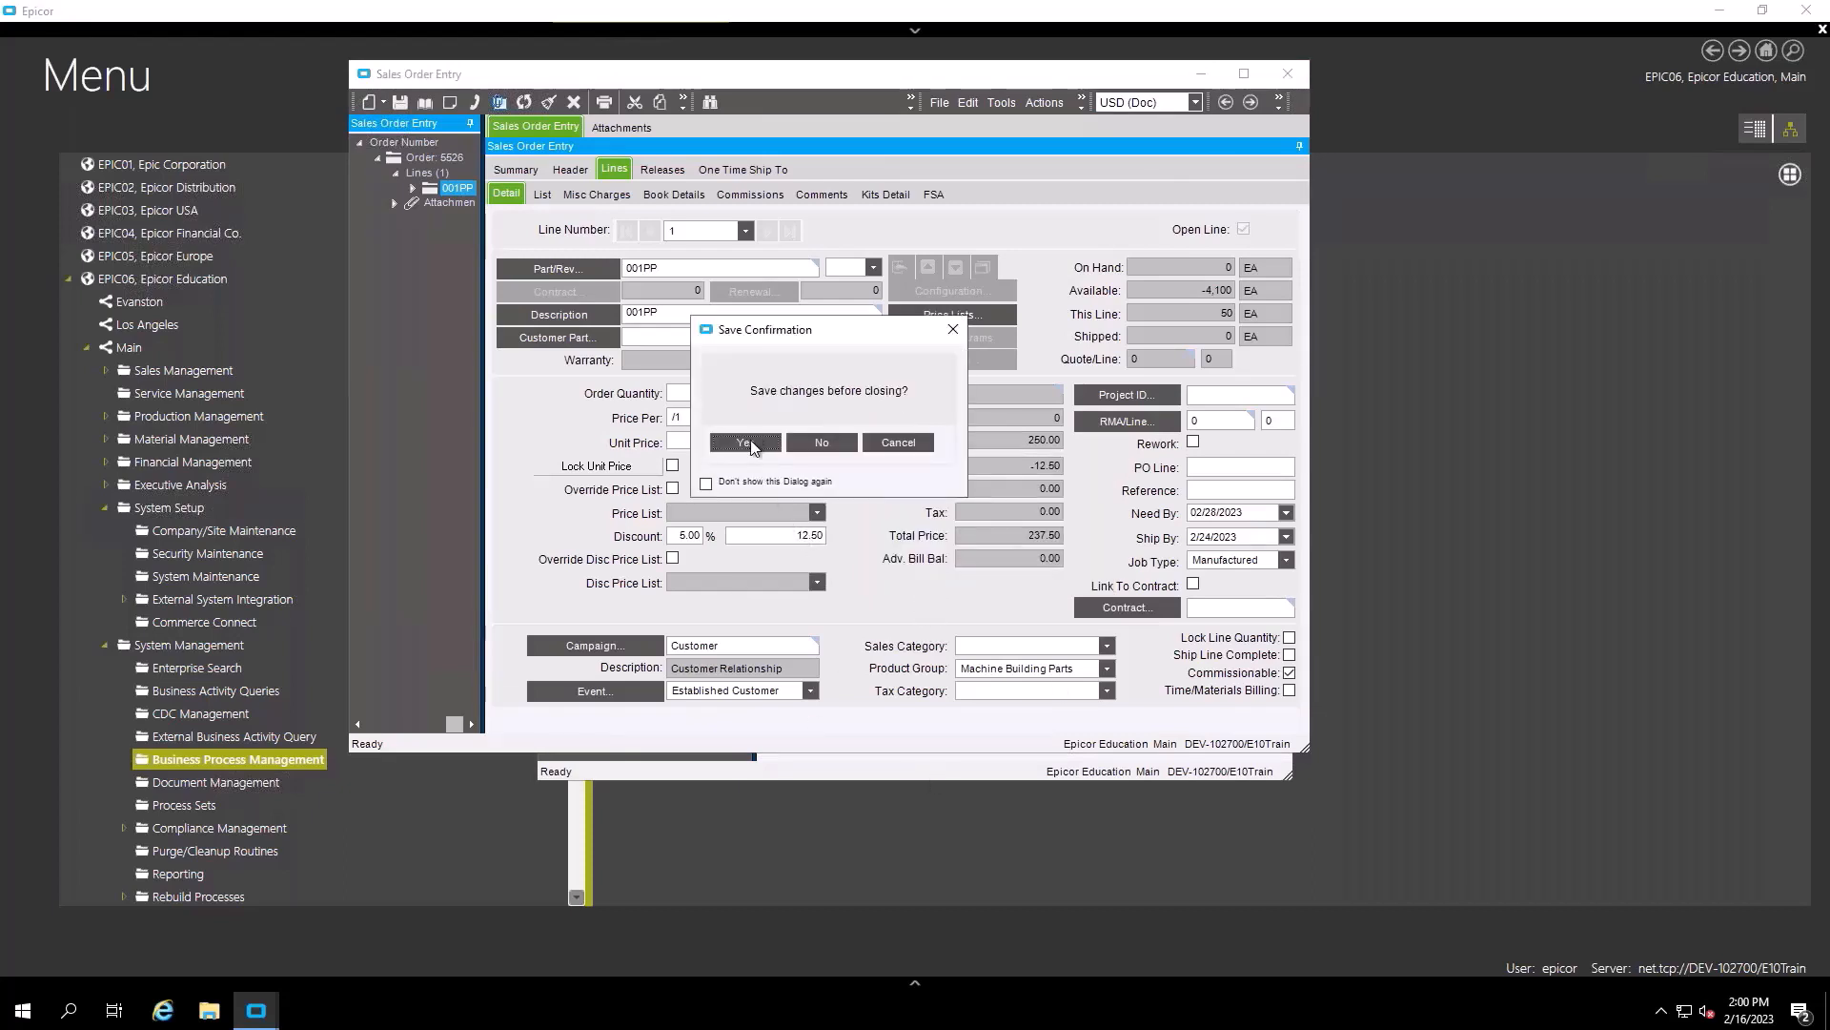
pyautogui.click(746, 443)
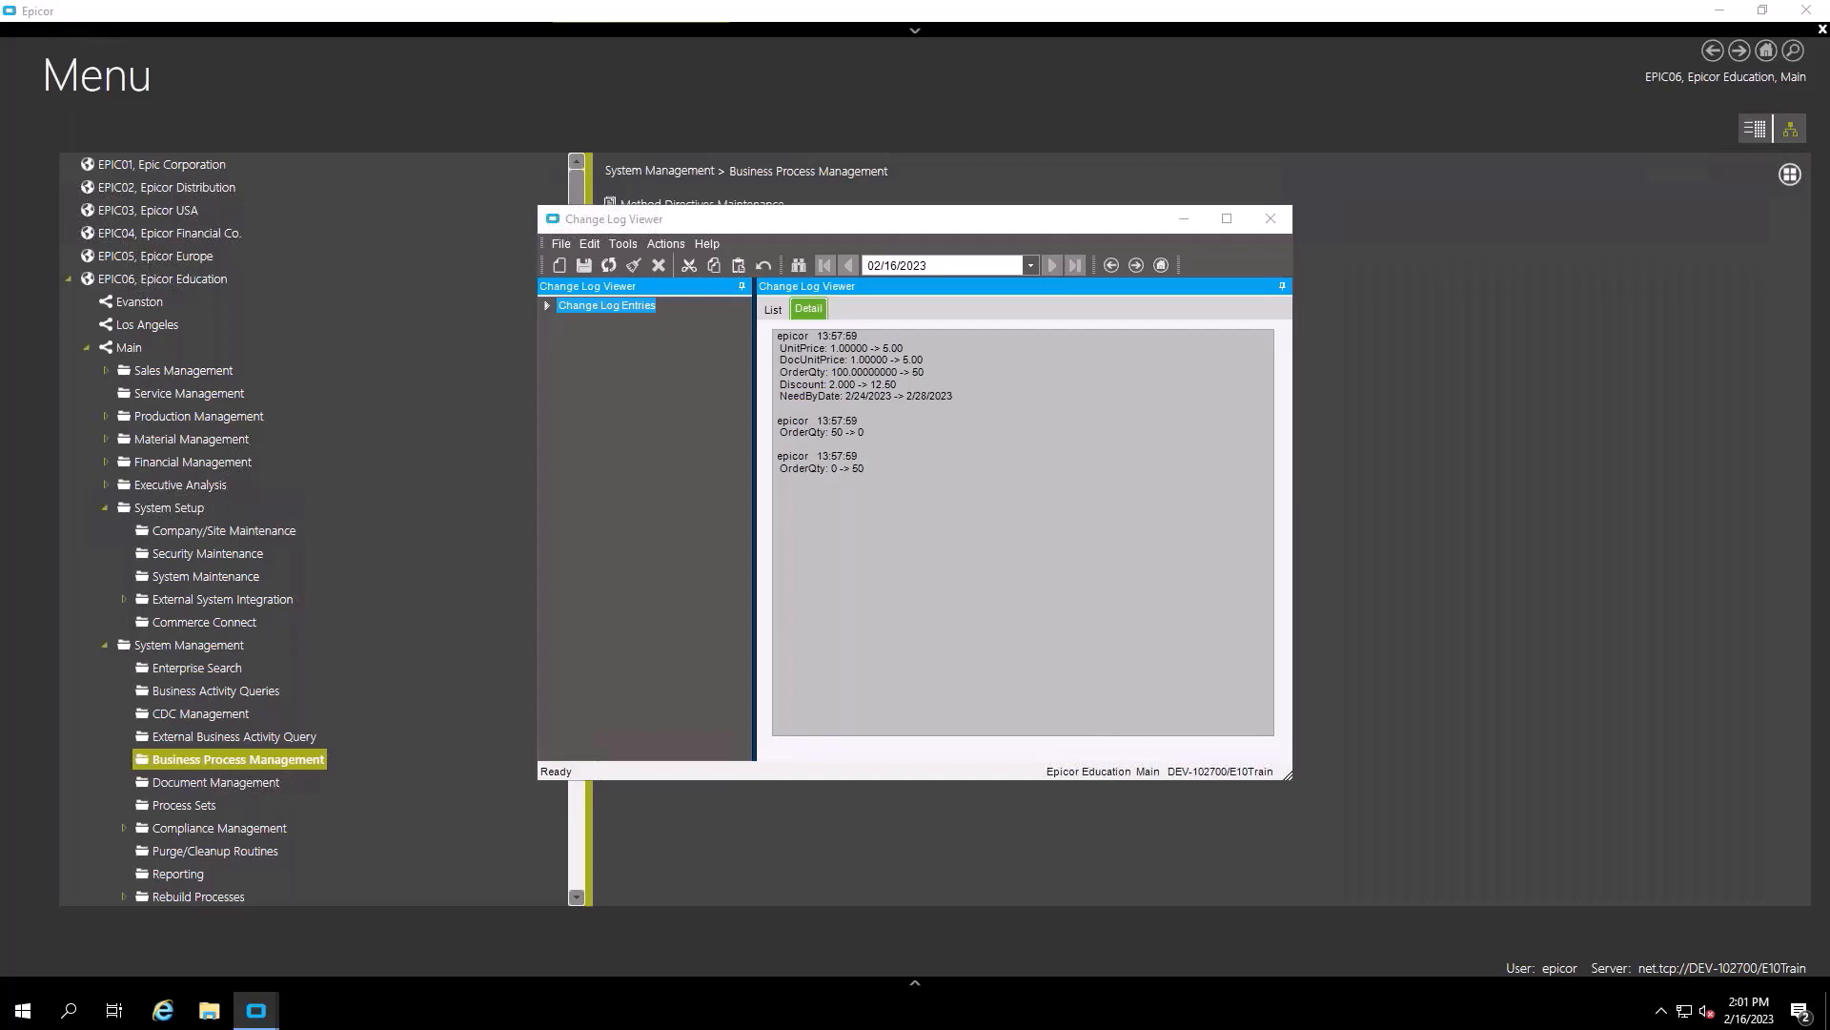
pyautogui.click(1279, 221)
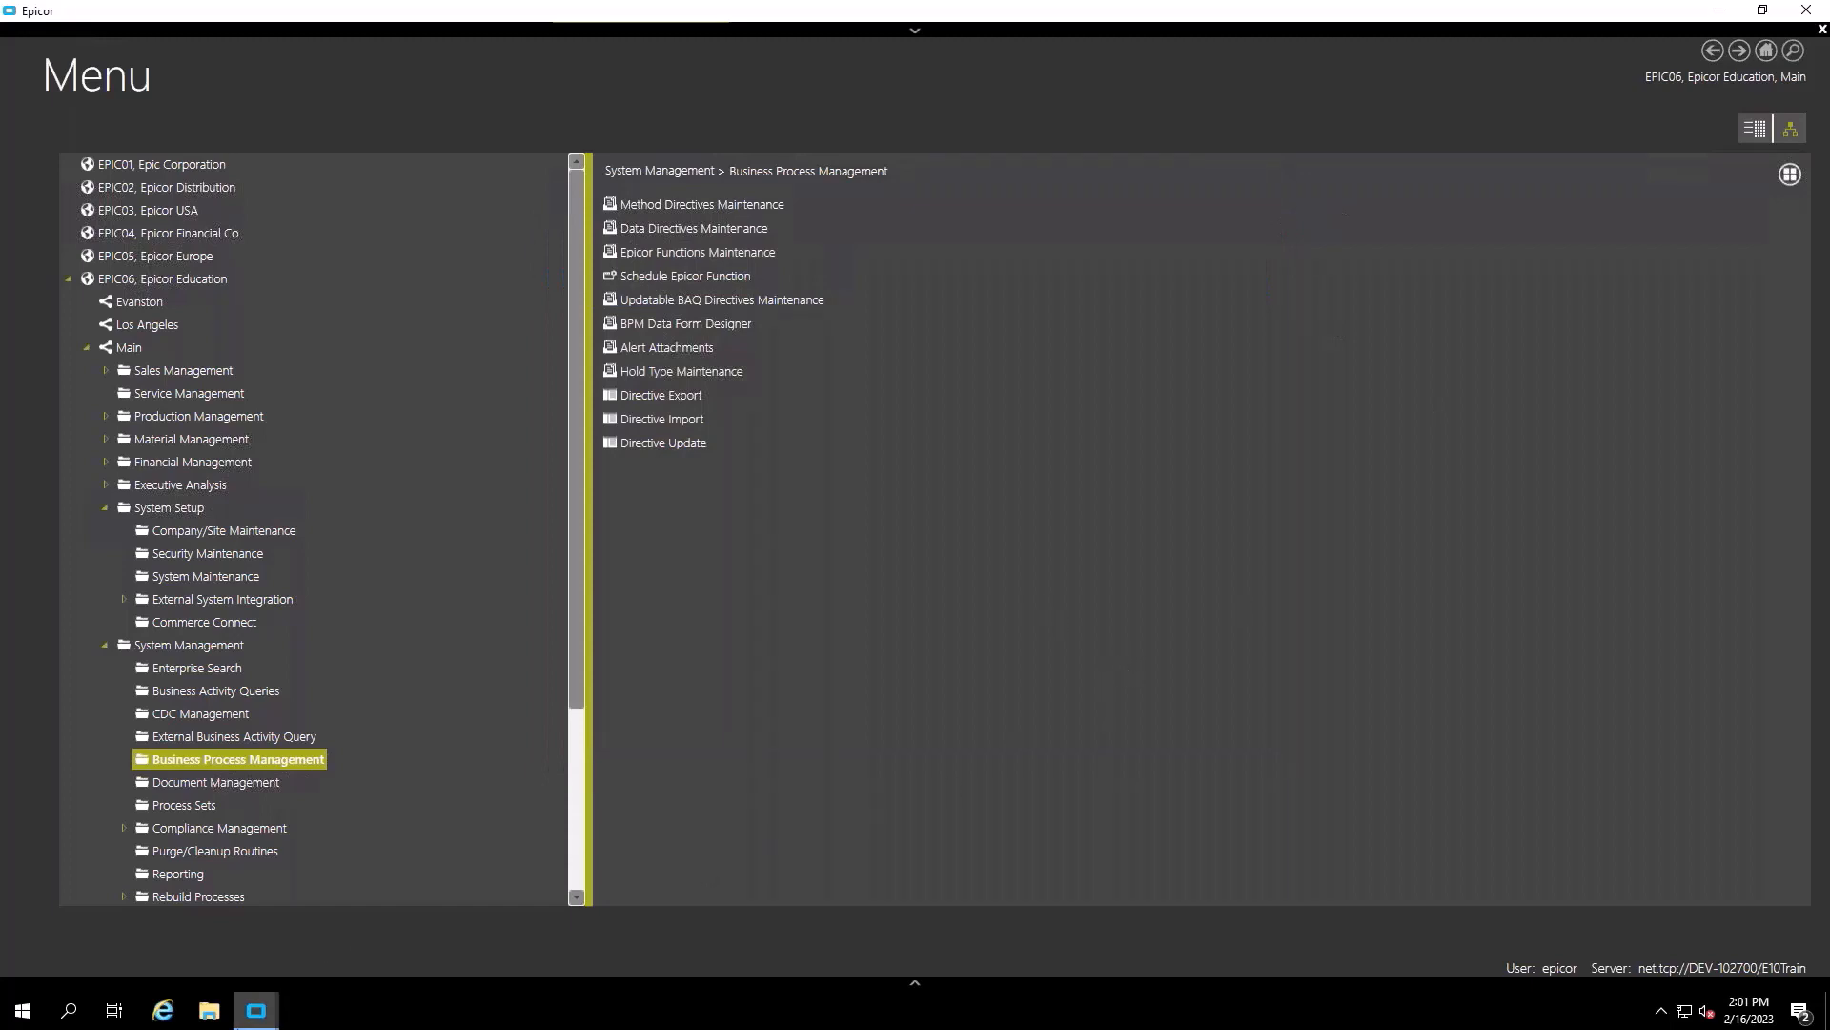
# - Open Data Directives Maintenance and select the Part table through a 'part' table search
pyautogui.moveTo(244, 1020)
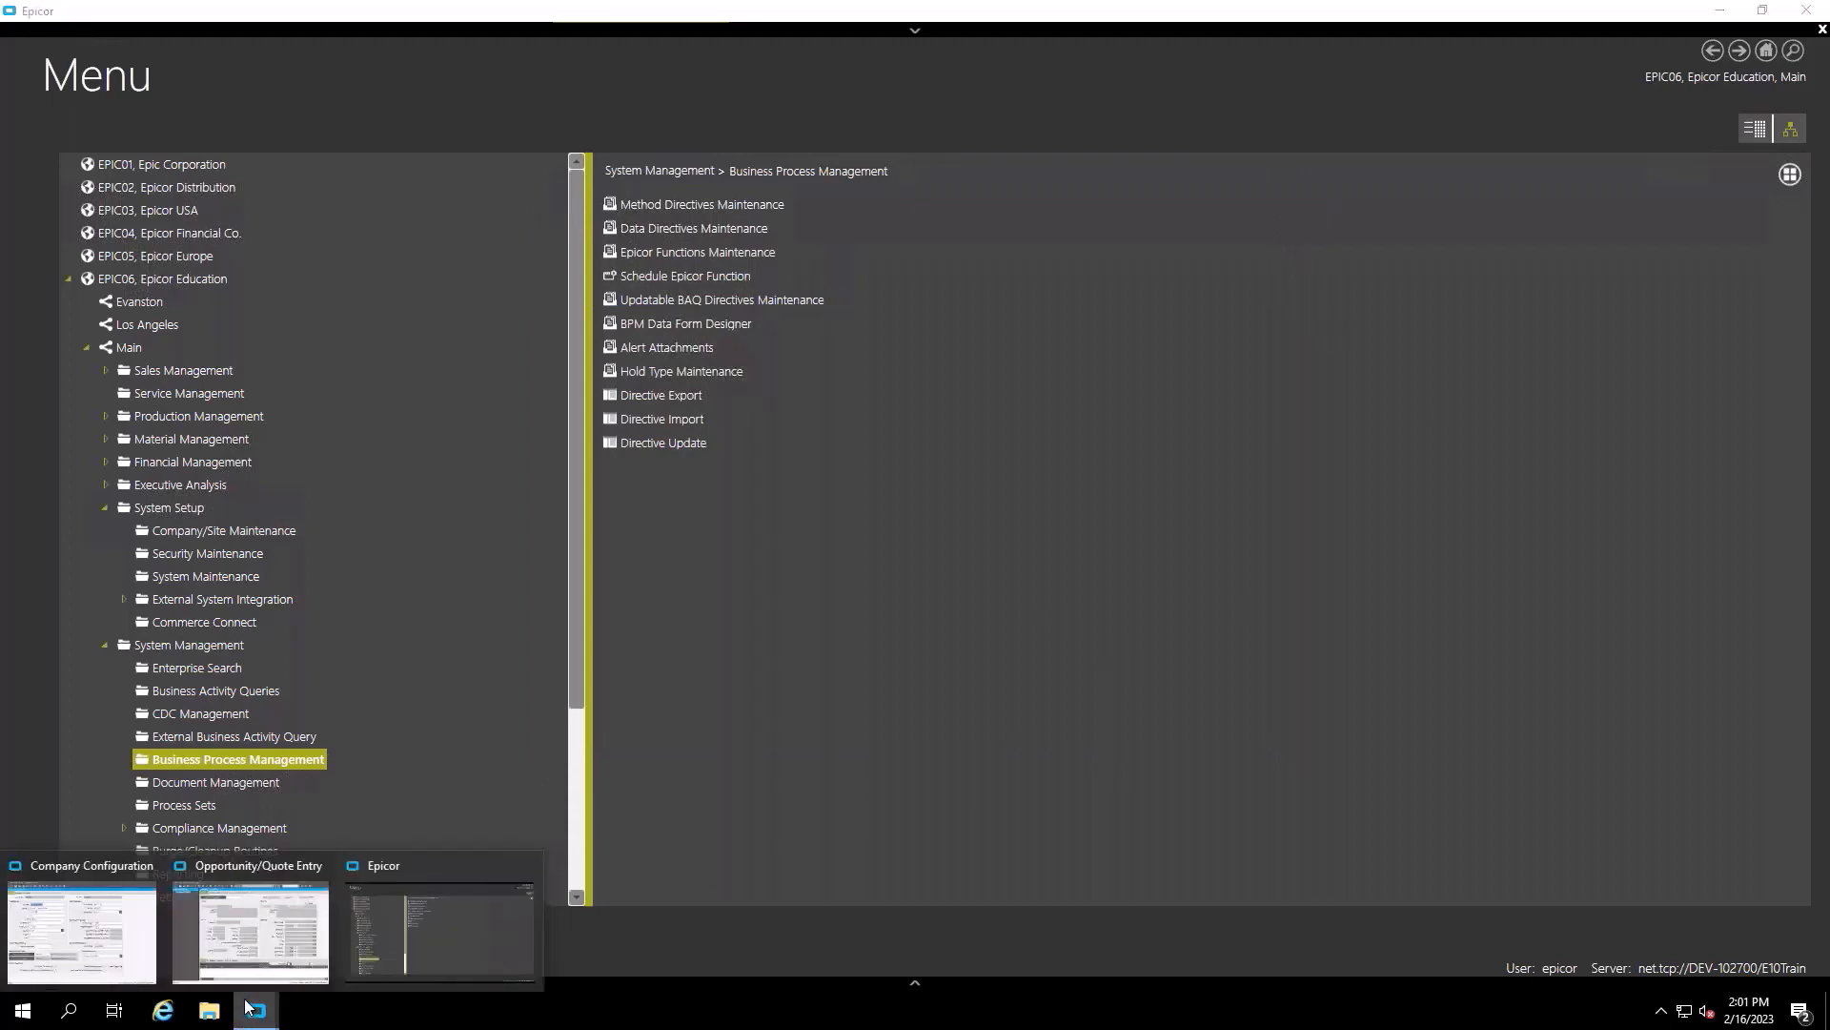
pyautogui.click(471, 917)
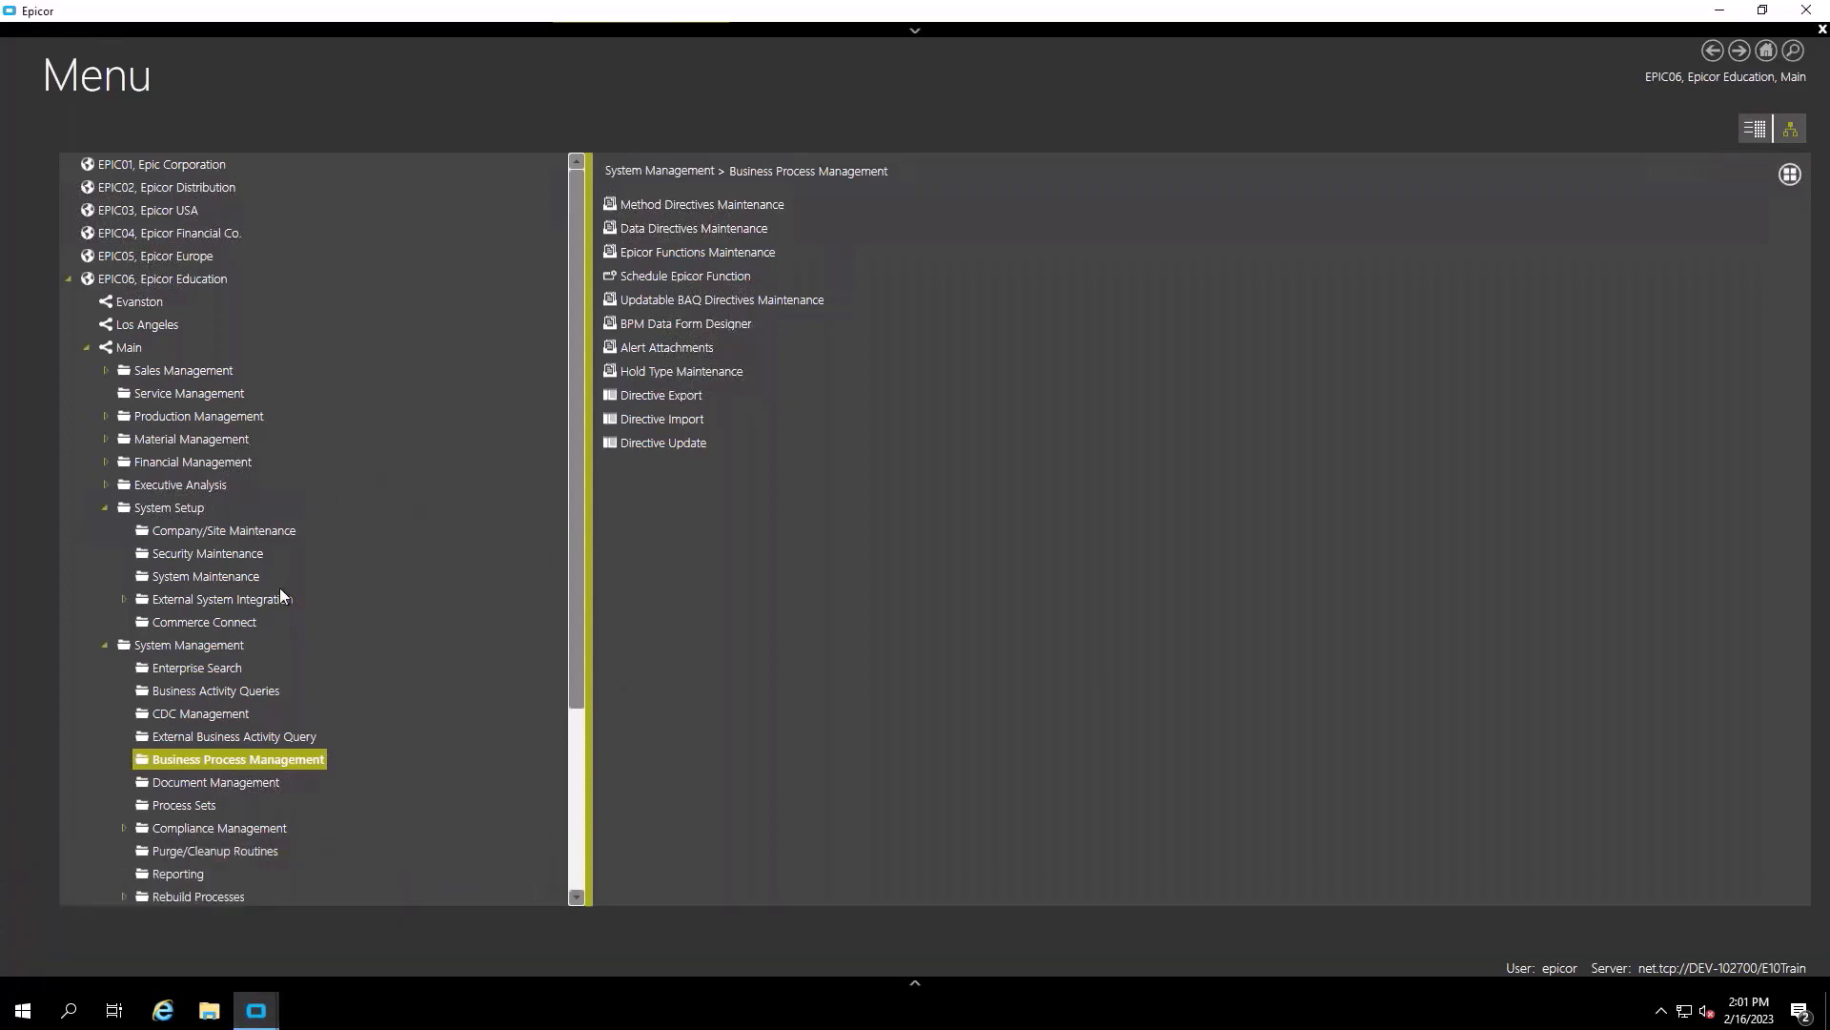
pyautogui.click(693, 229)
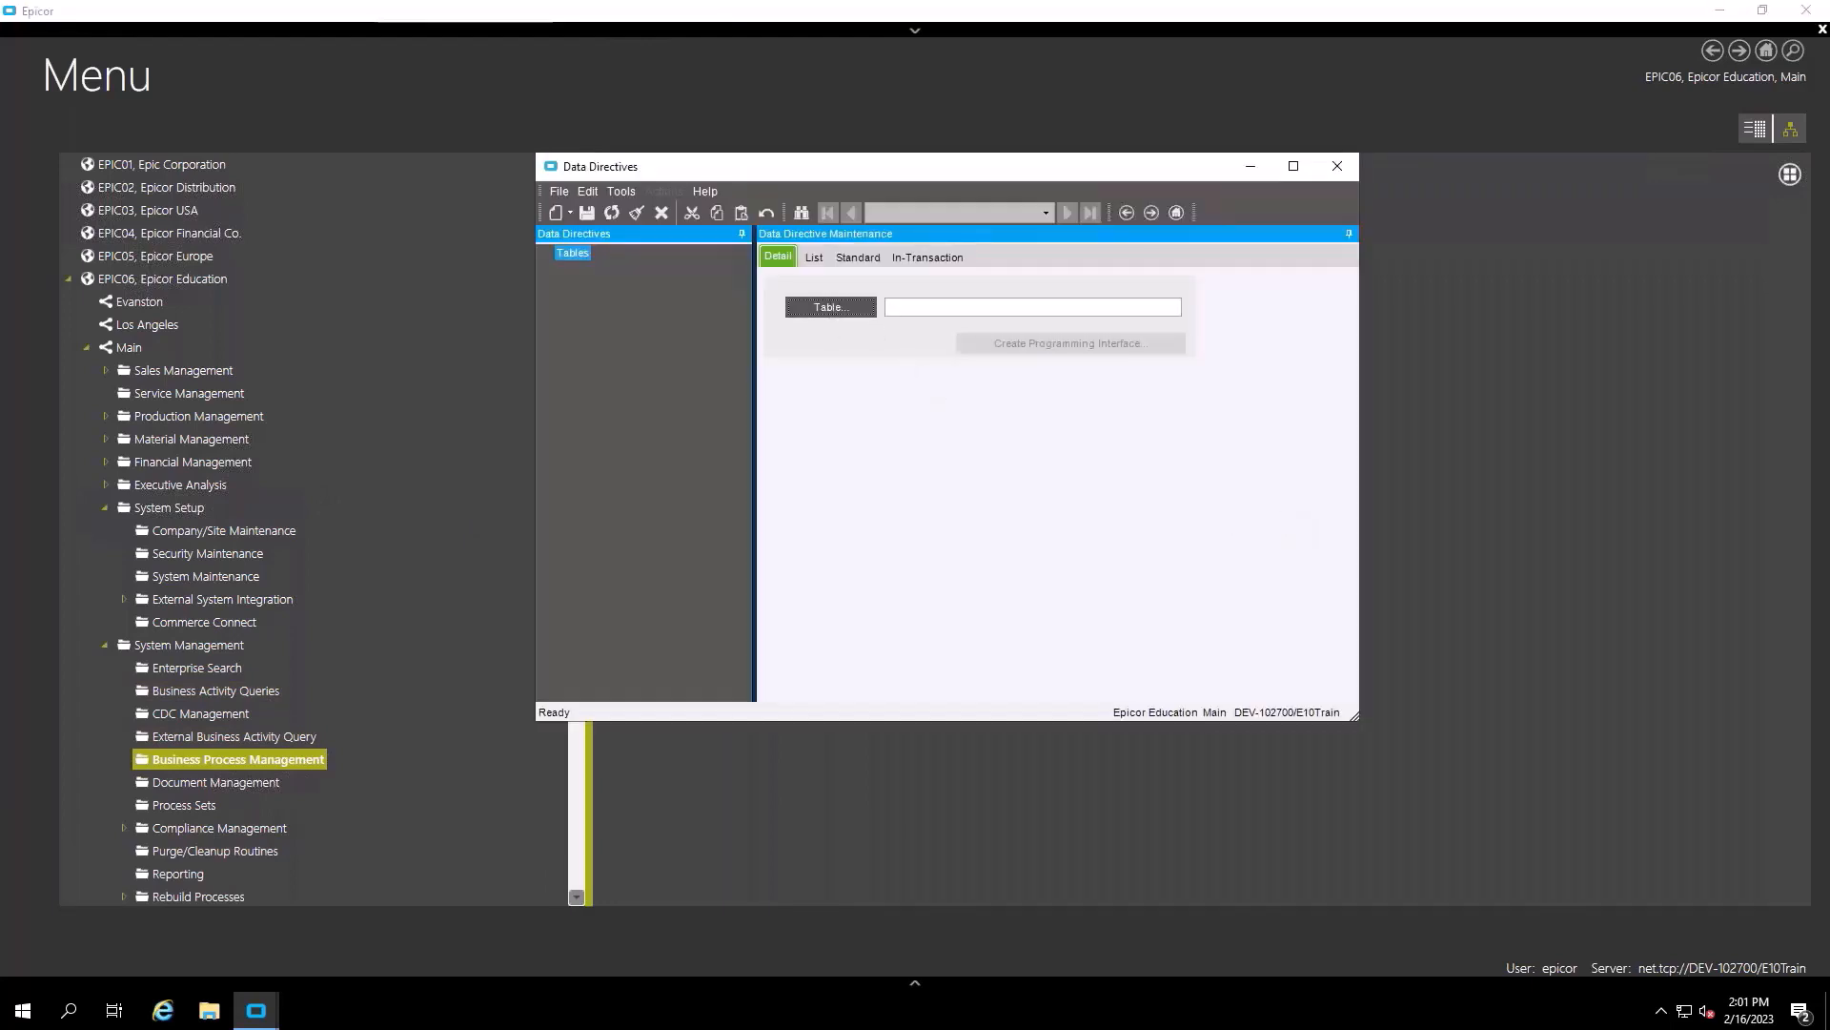
pyautogui.click(830, 307)
pyautogui.write('part')
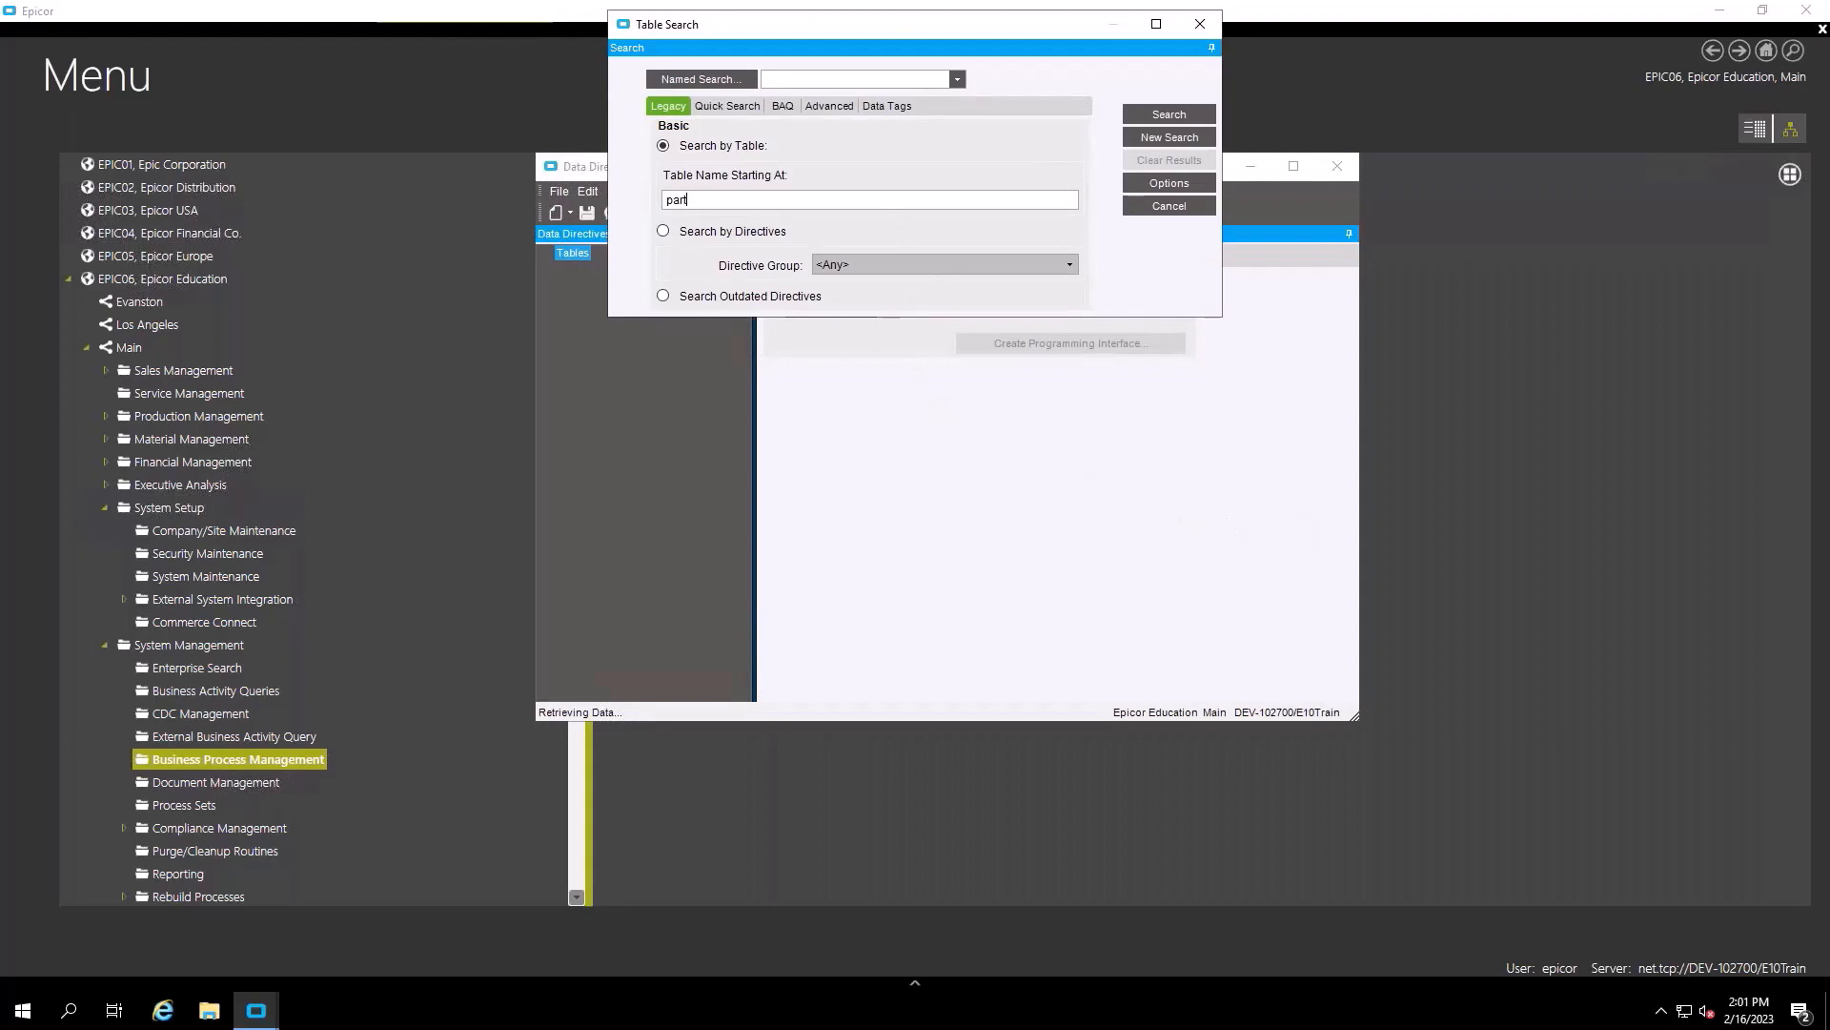
pyautogui.press('Return')
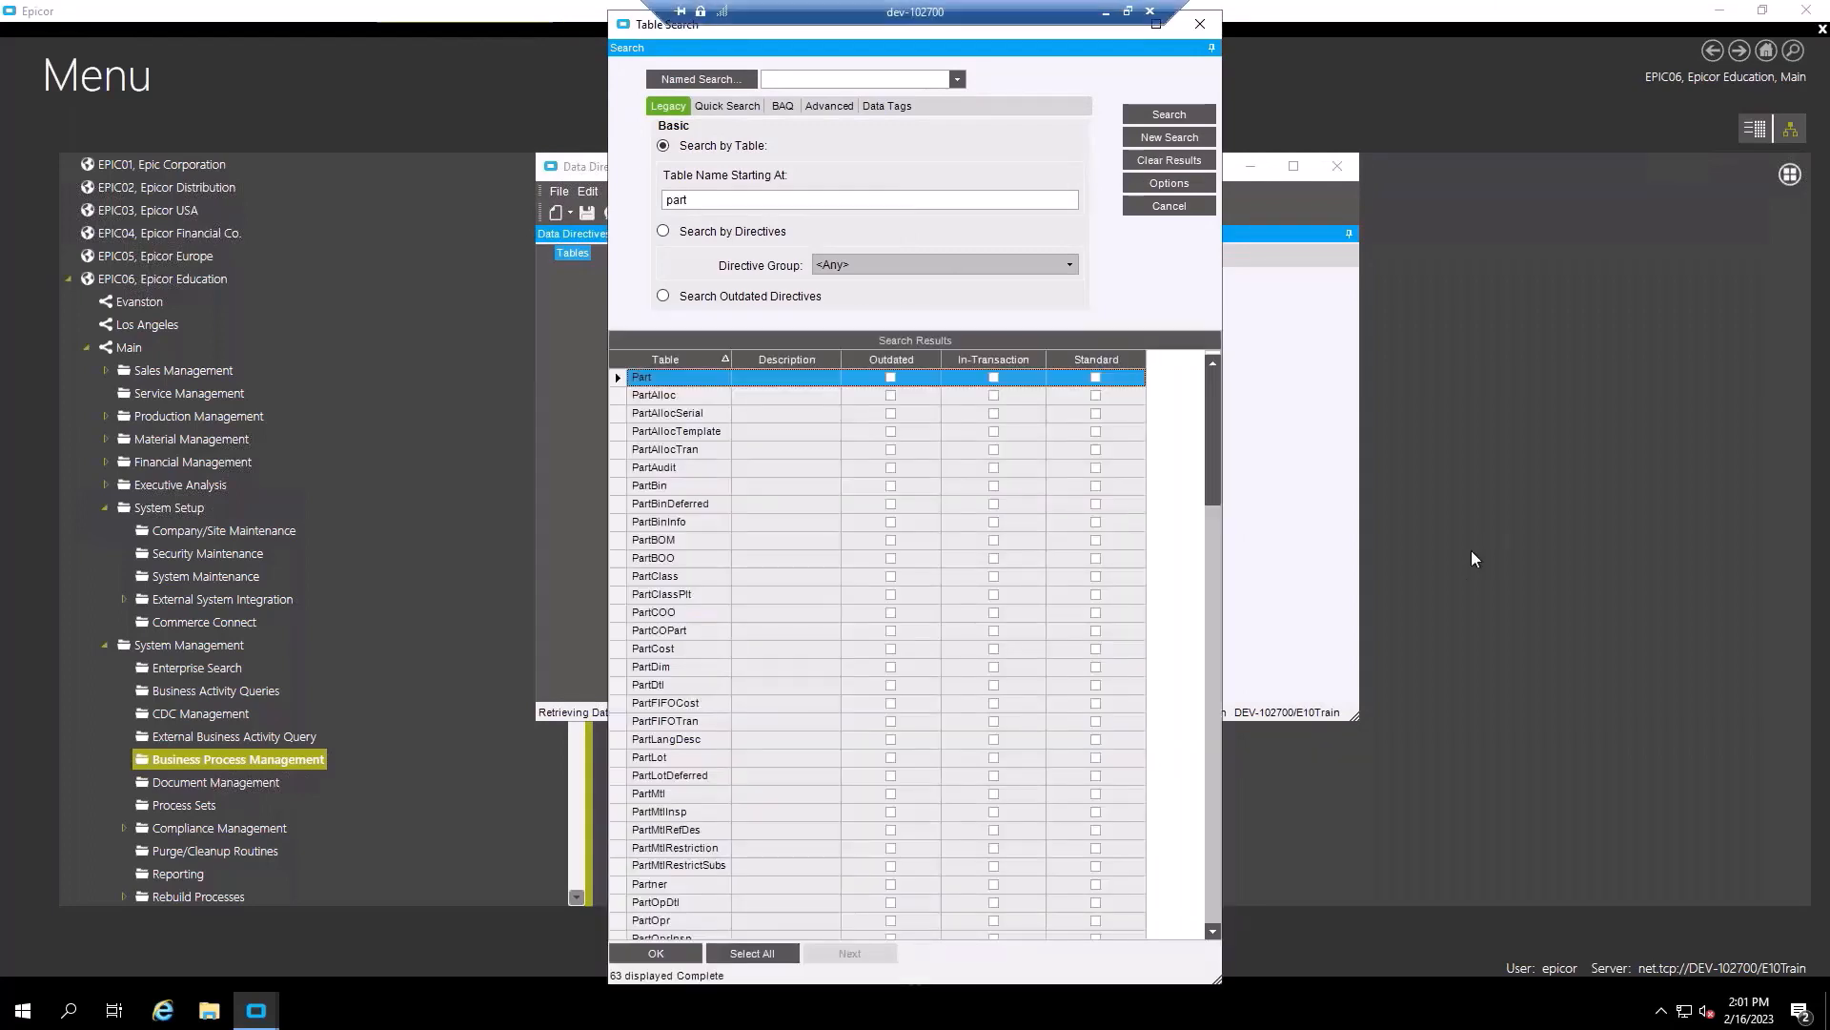
pyautogui.scroll(-4, 854, 557)
pyautogui.scroll(-6, 854, 558)
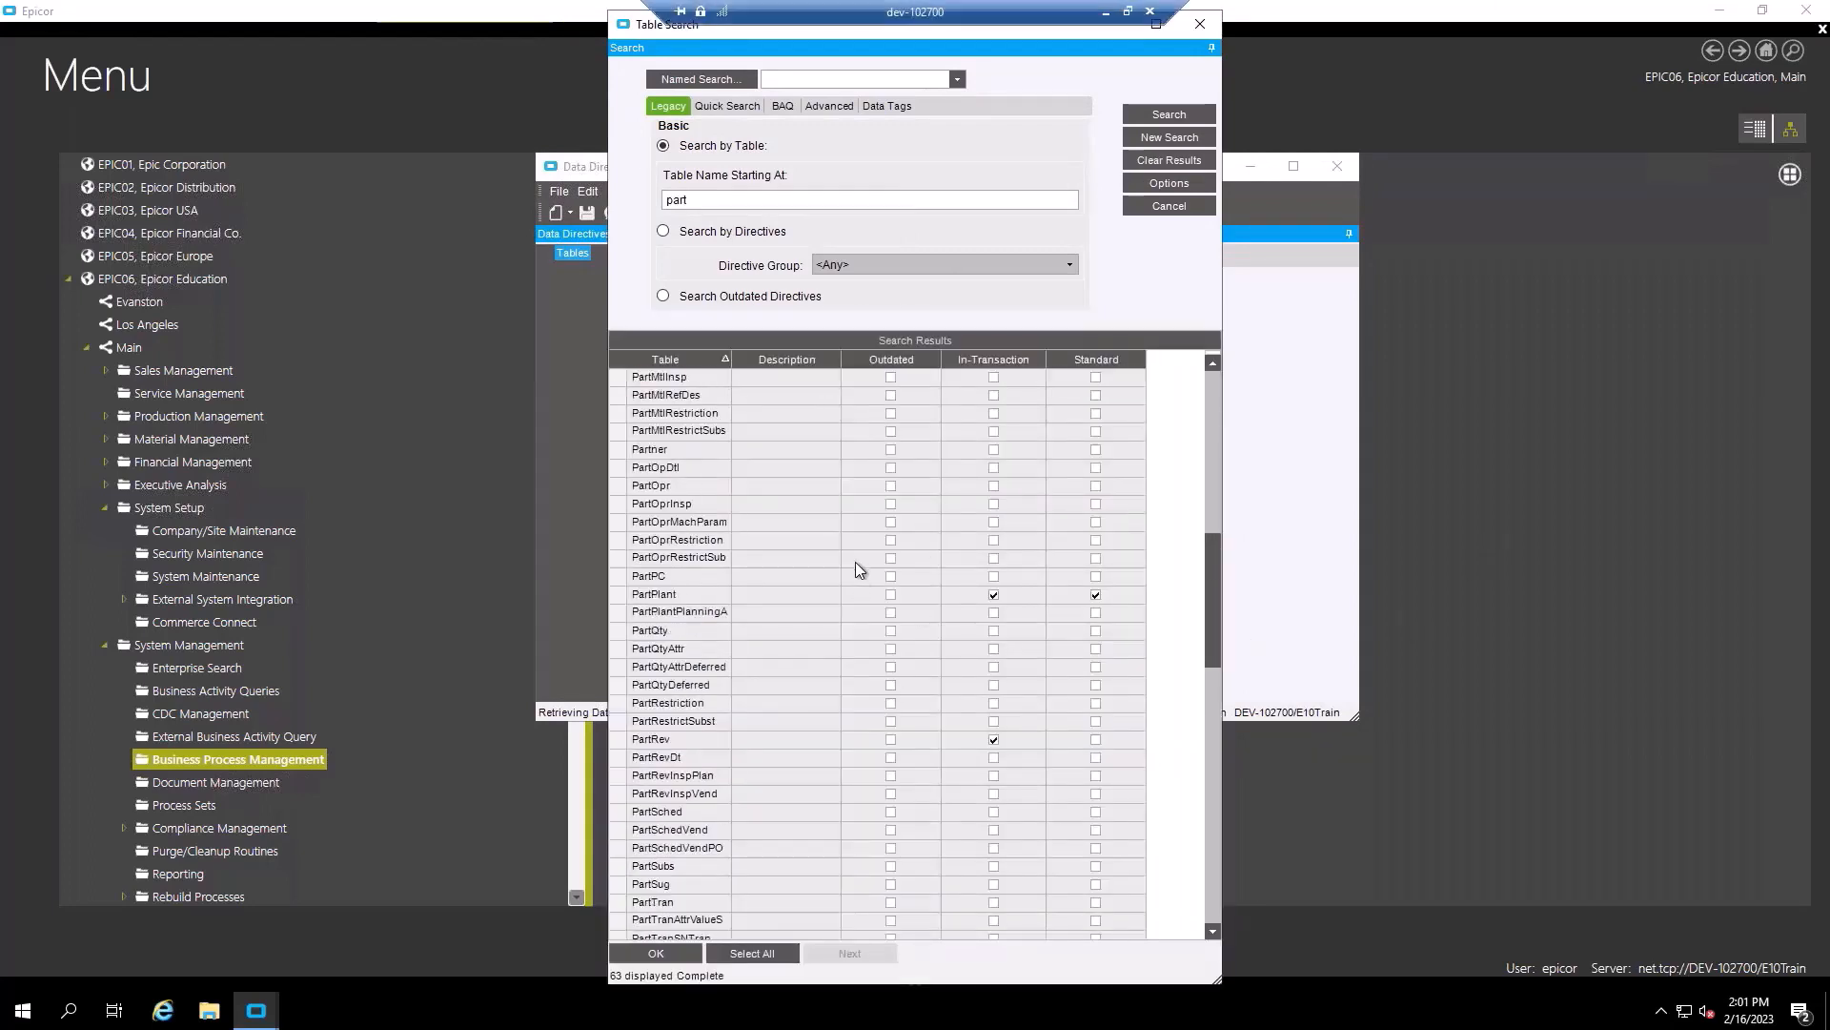
pyautogui.scroll(7, 844, 586)
pyautogui.scroll(3, 845, 586)
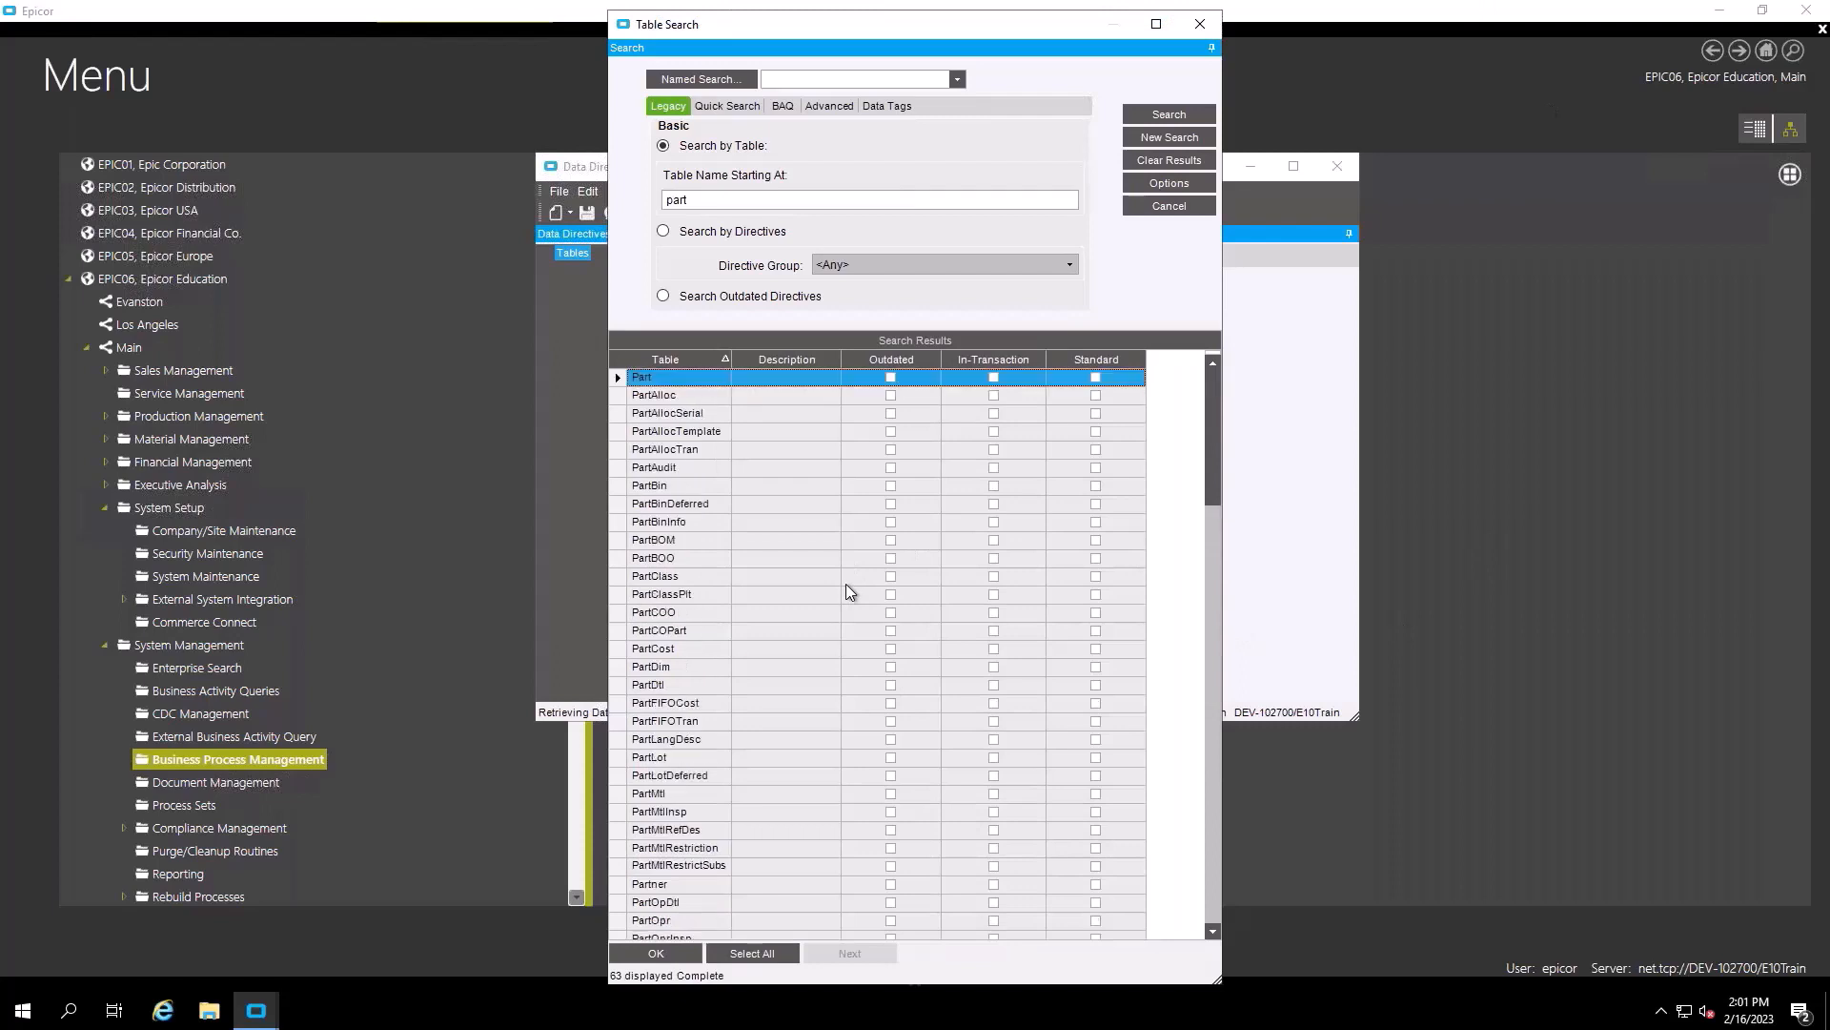
pyautogui.scroll(-1, 869, 589)
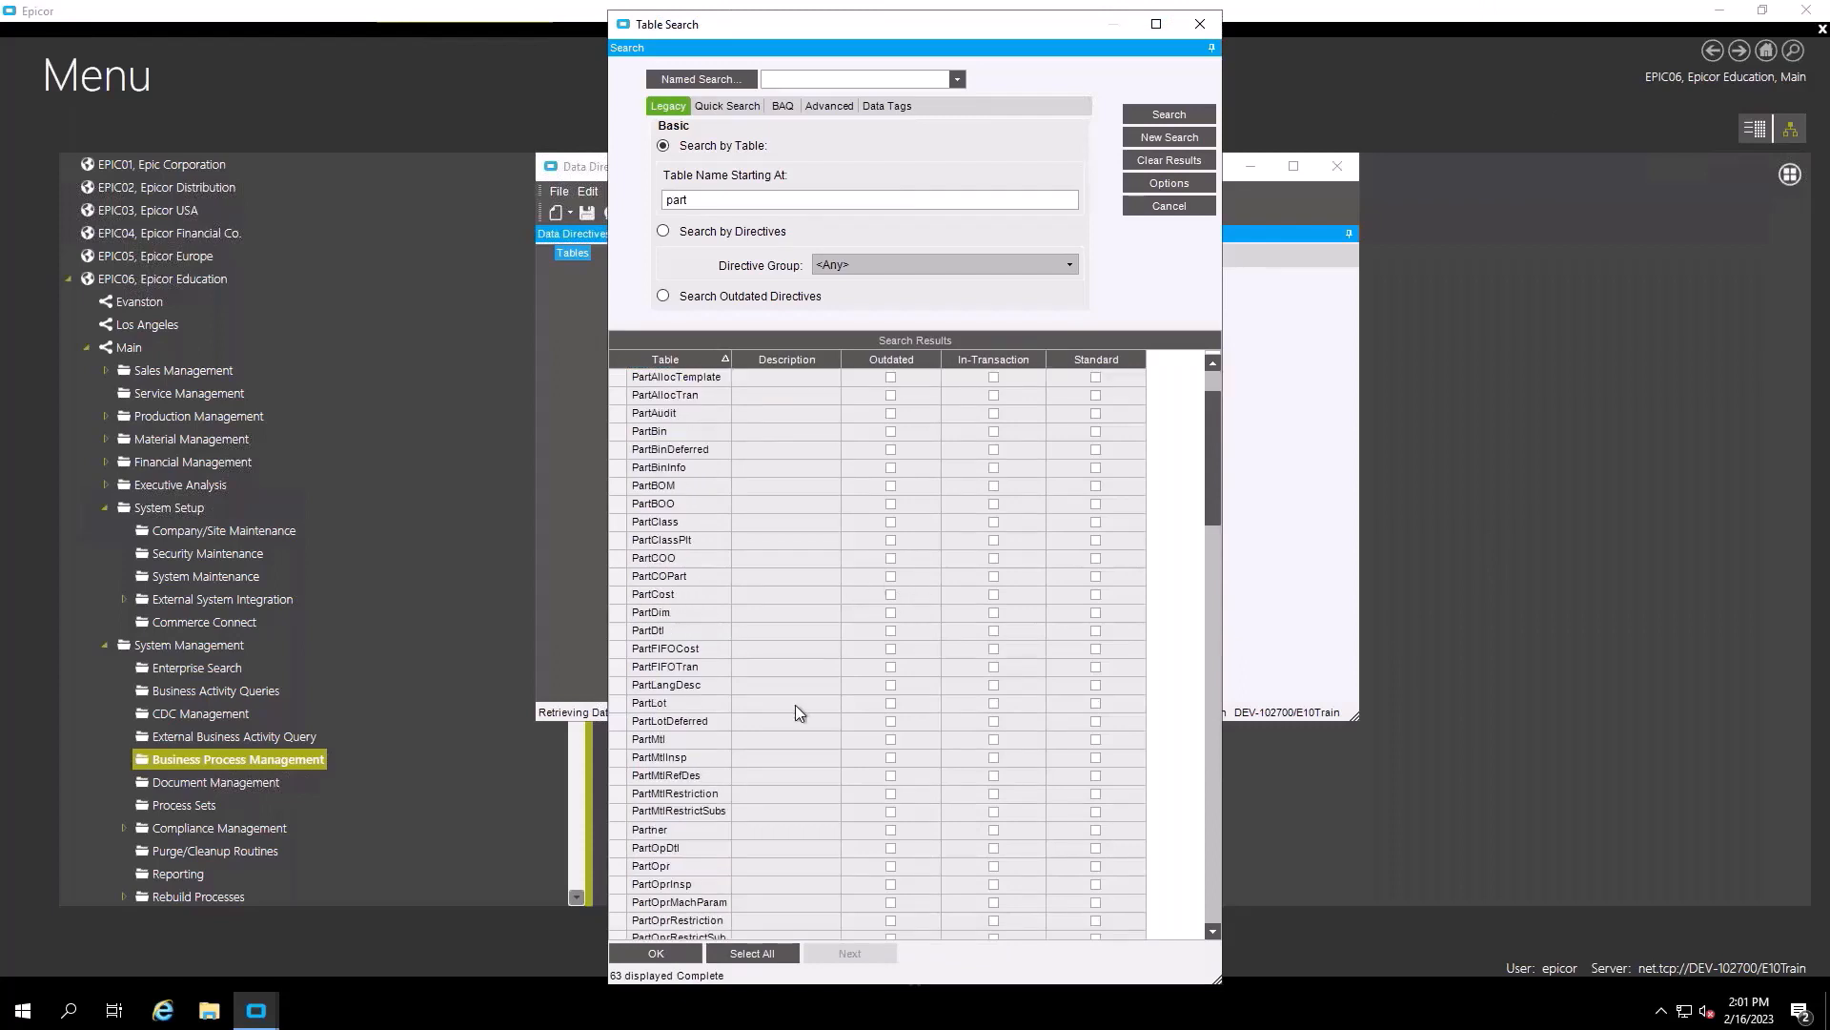
pyautogui.scroll(1, 747, 600)
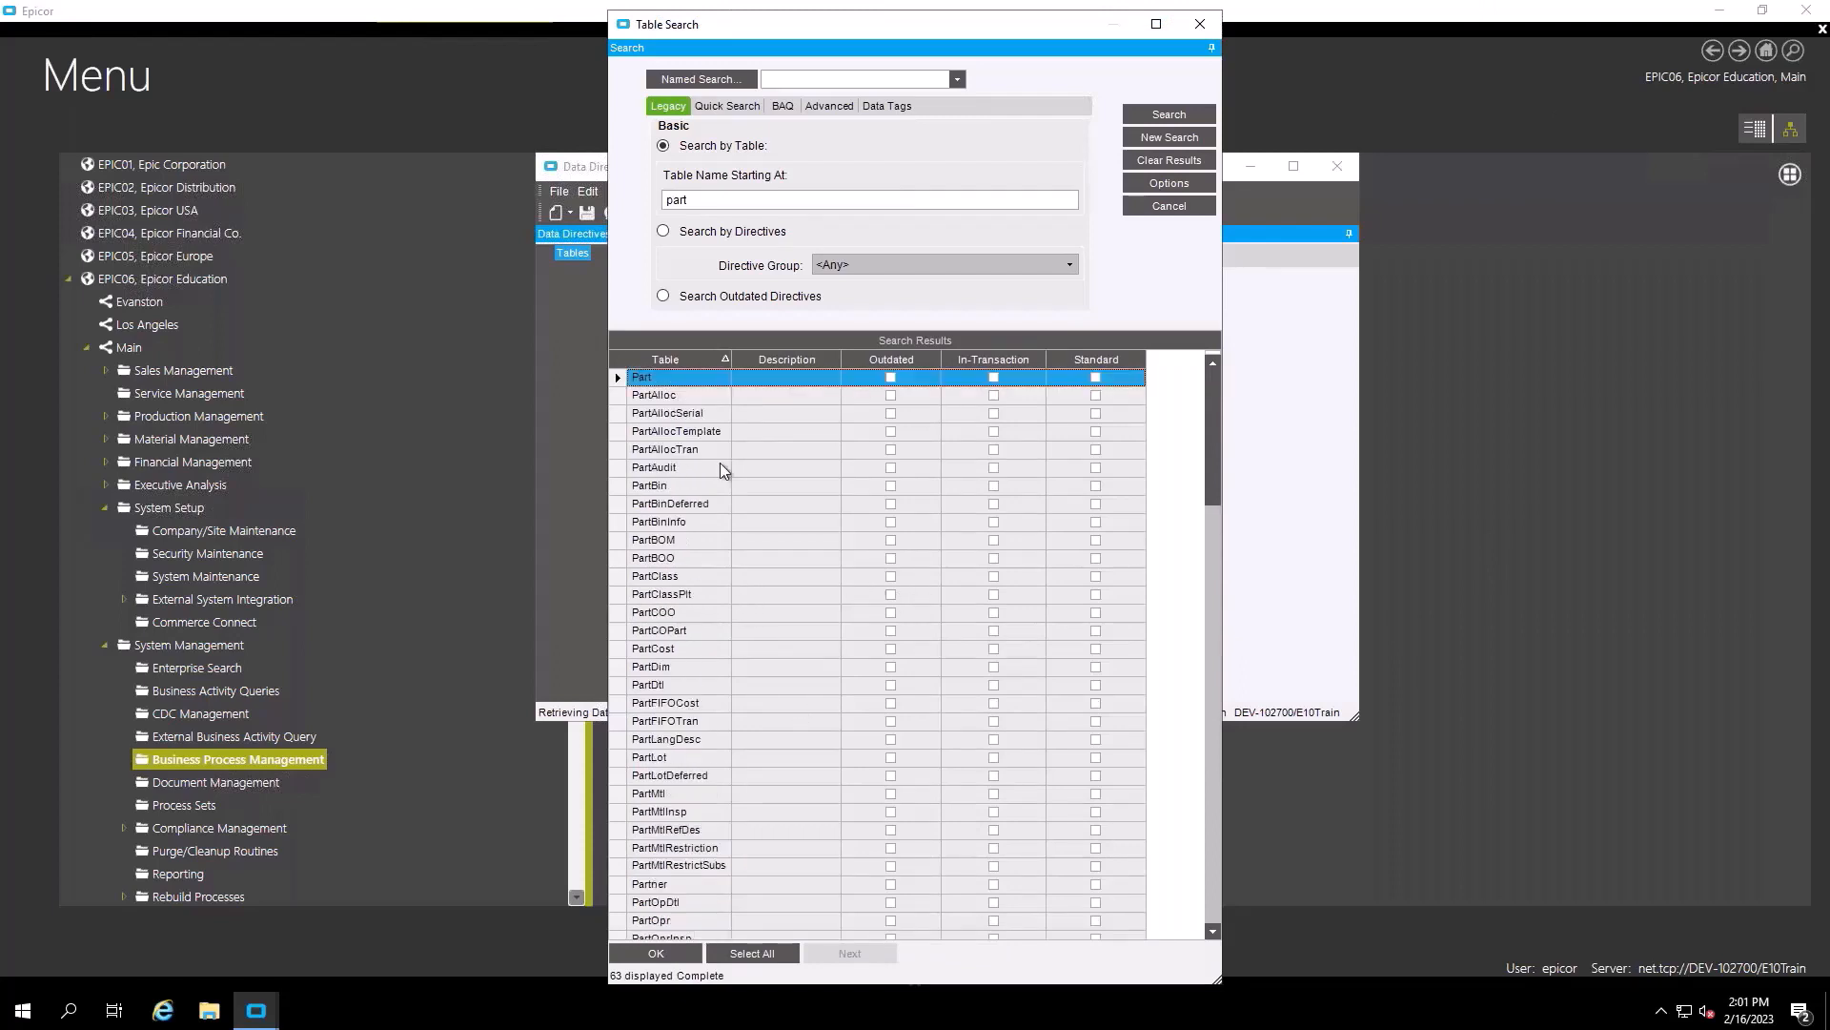
pyautogui.doubleClick(619, 378)
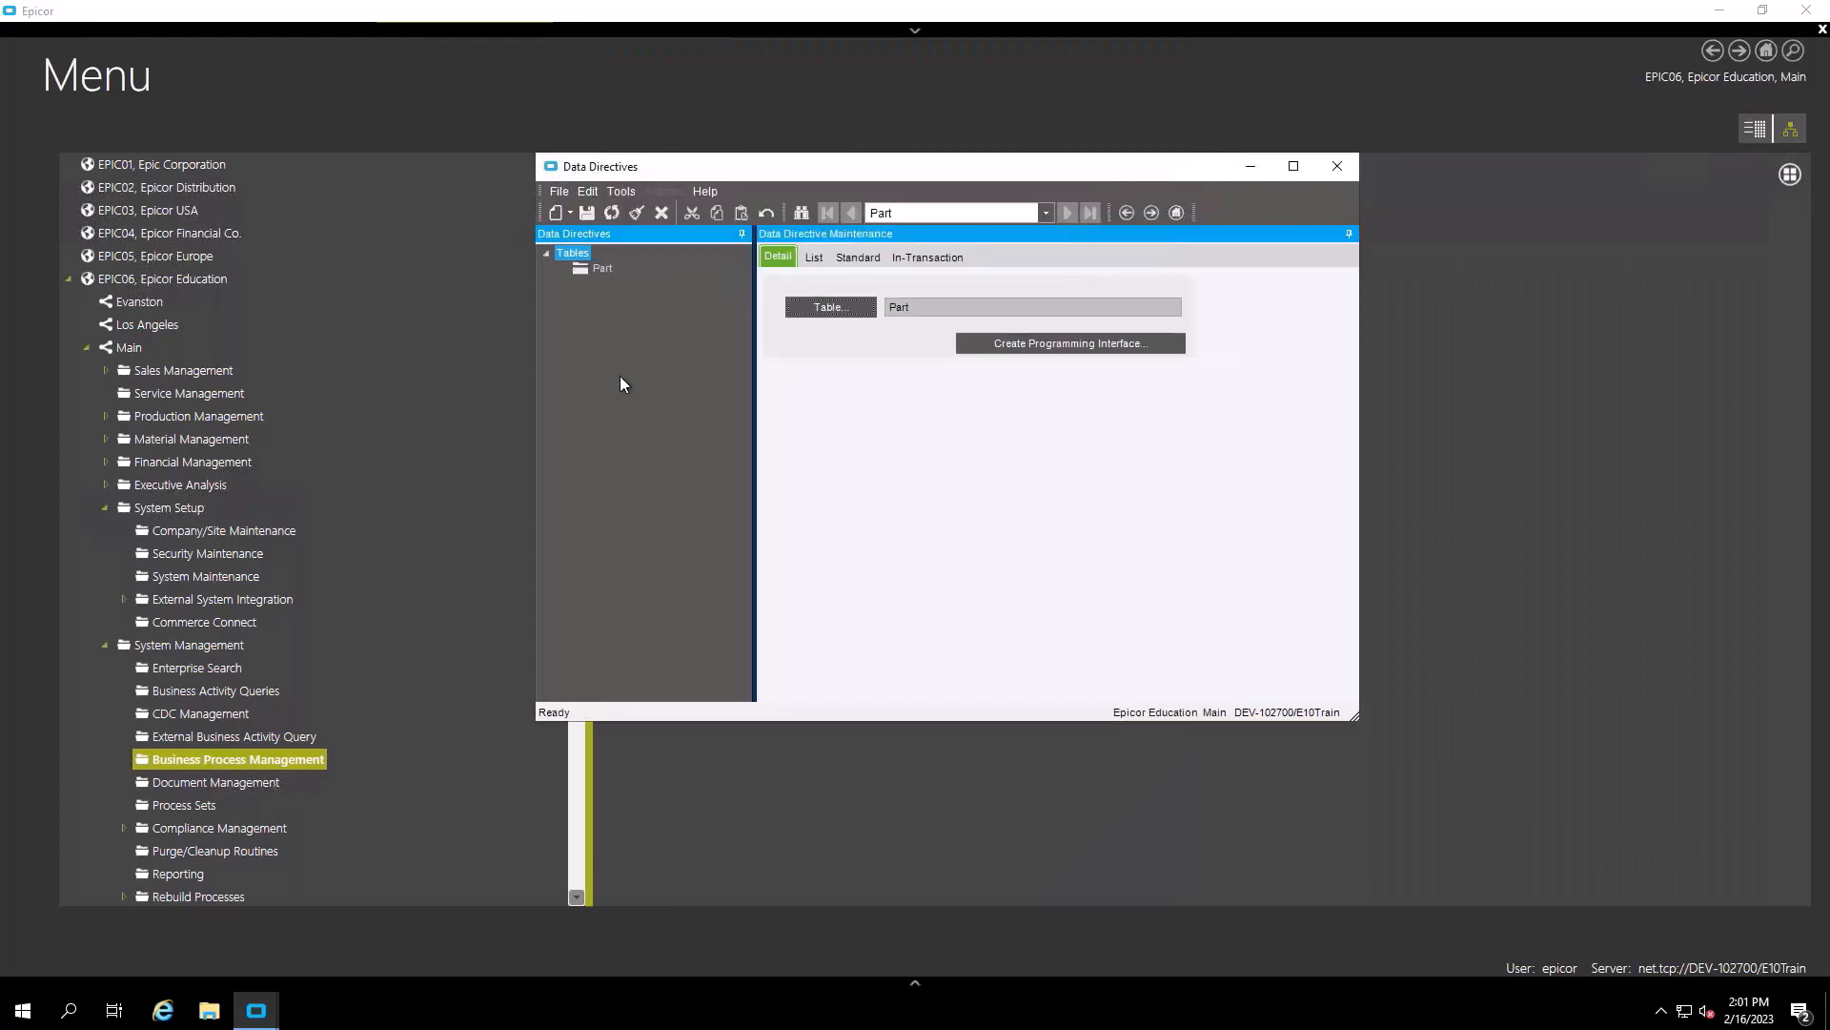
# - Create a new in-transaction directive named ChangLogPart, described 'Cahng Log', and open its workflow designer
pyautogui.click(917, 259)
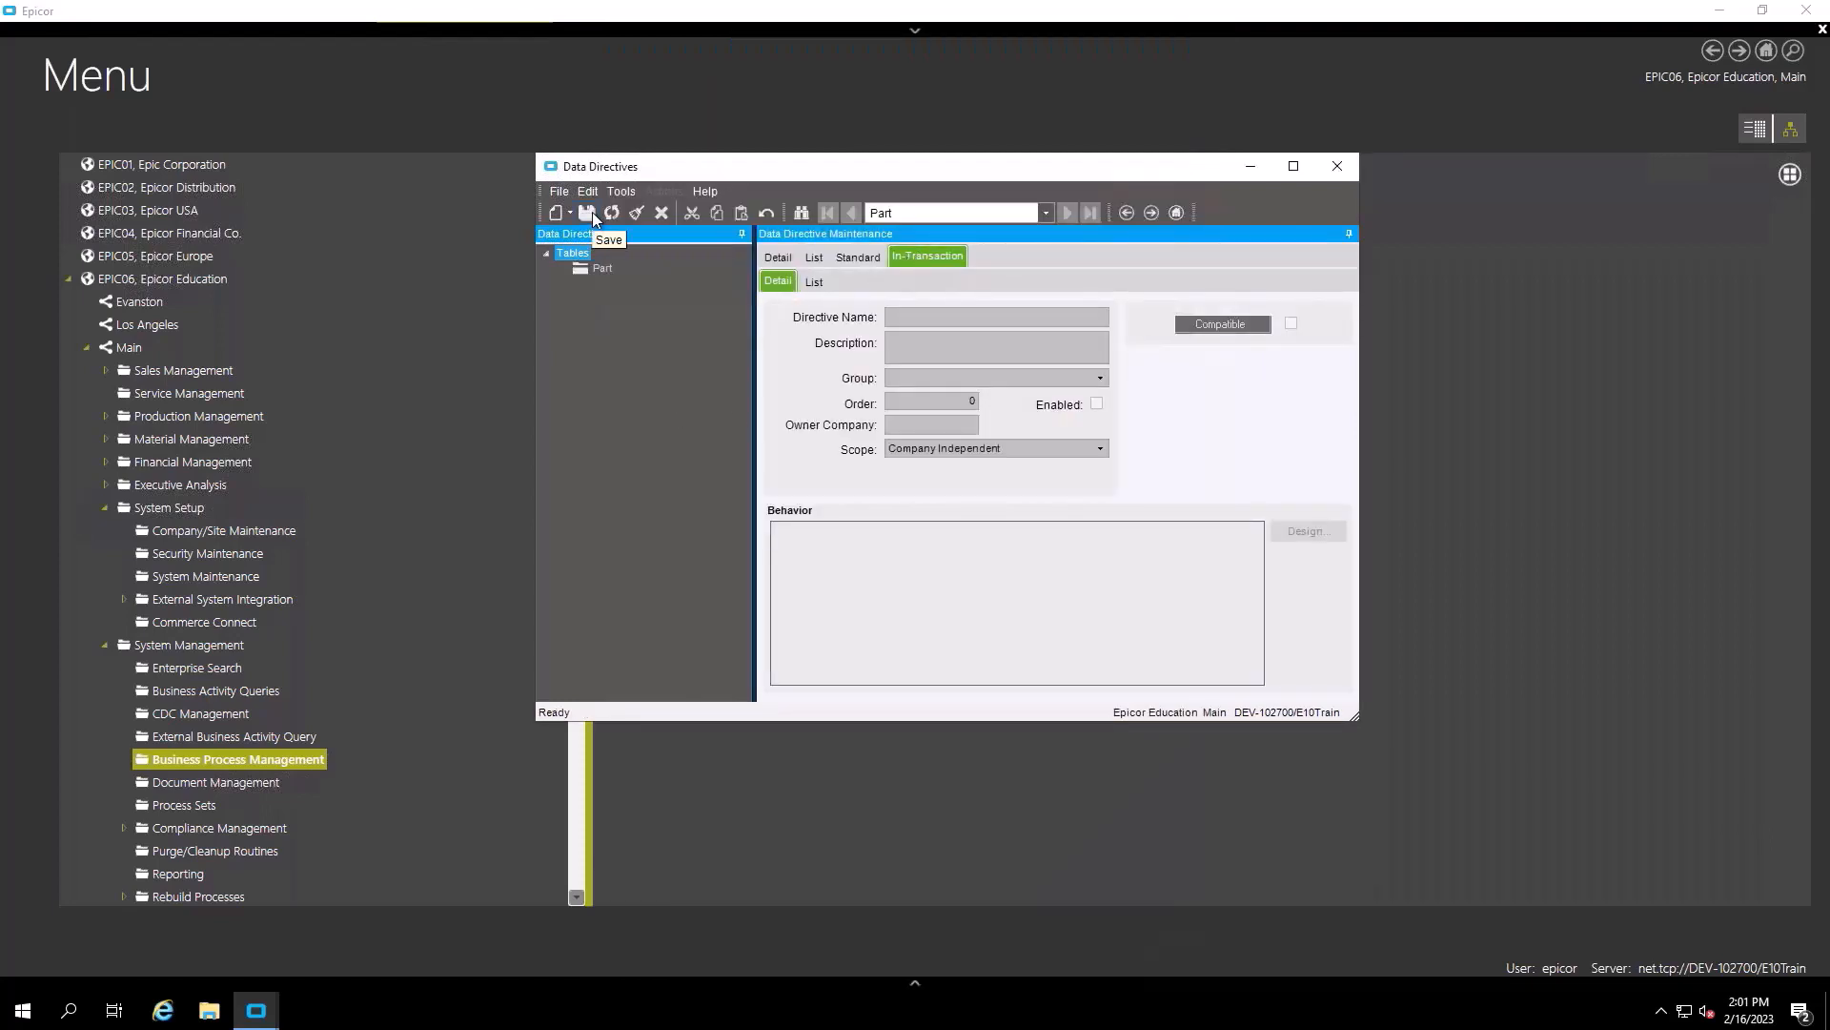
pyautogui.click(557, 214)
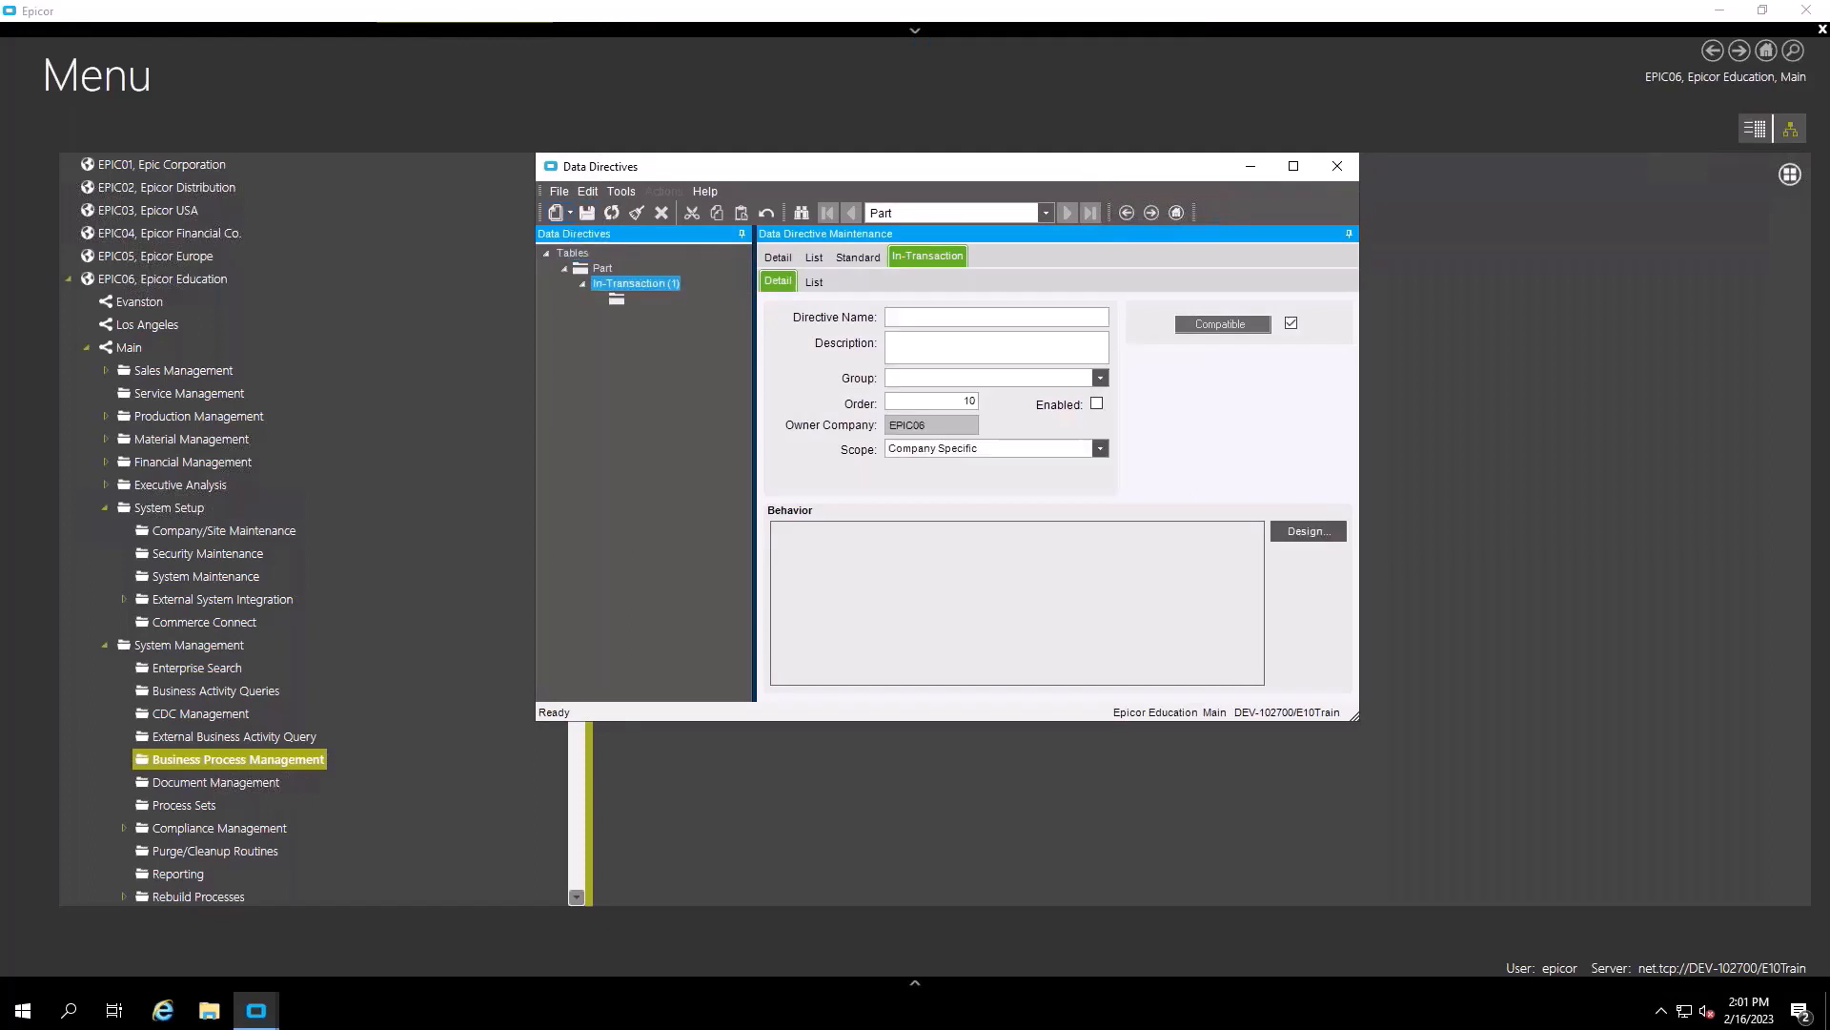
pyautogui.click(924, 318)
pyautogui.write('ChangLogPart')
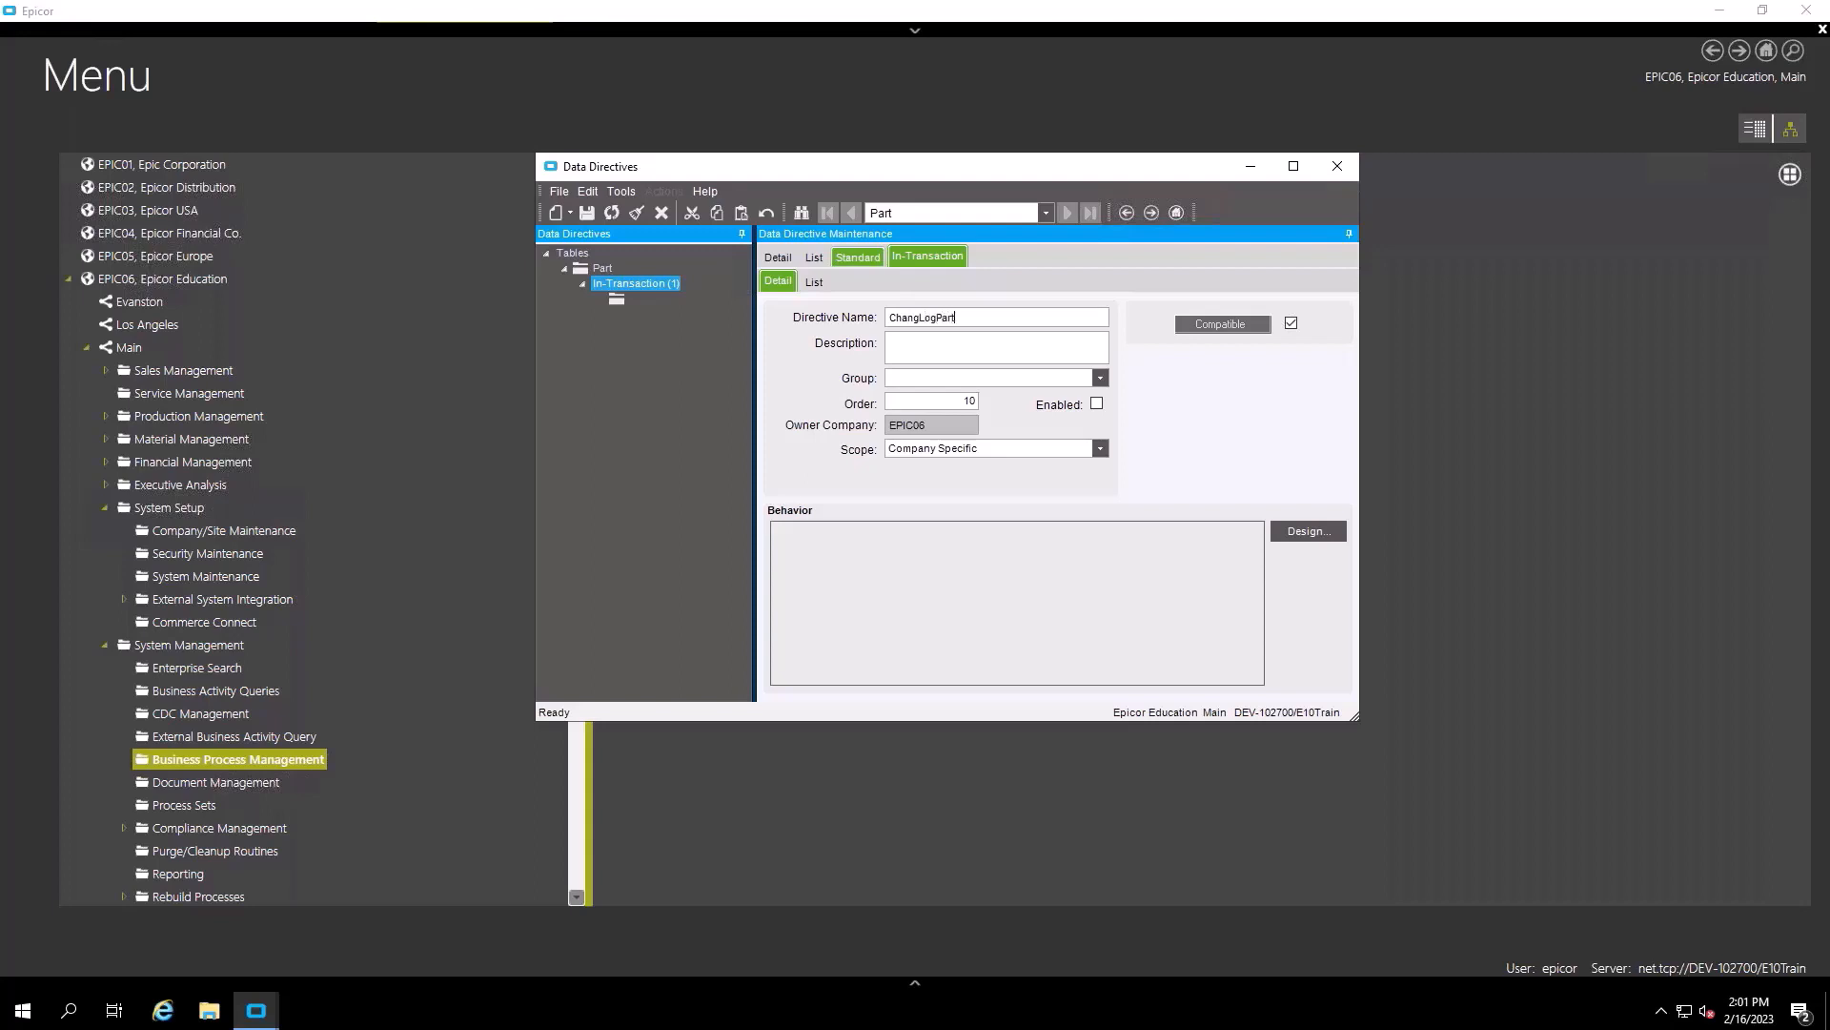
pyautogui.click(936, 336)
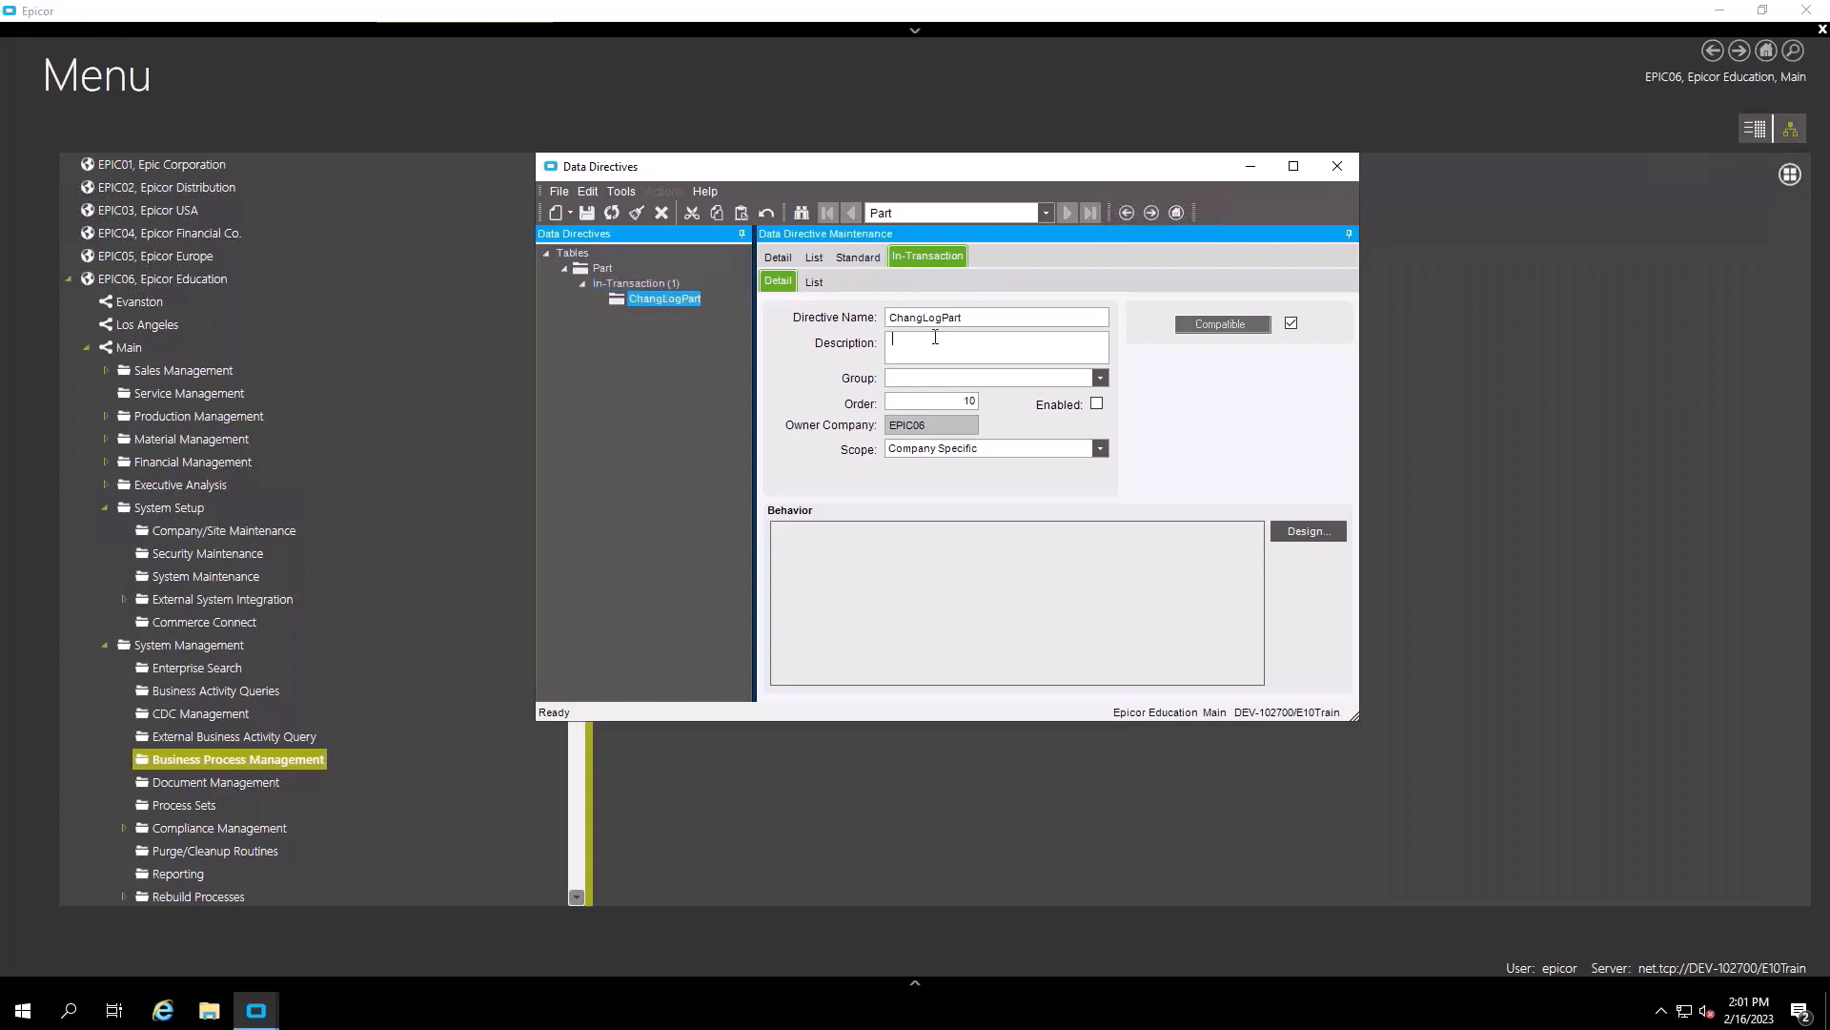
pyautogui.write('Cahng Log')
pyautogui.click(1311, 531)
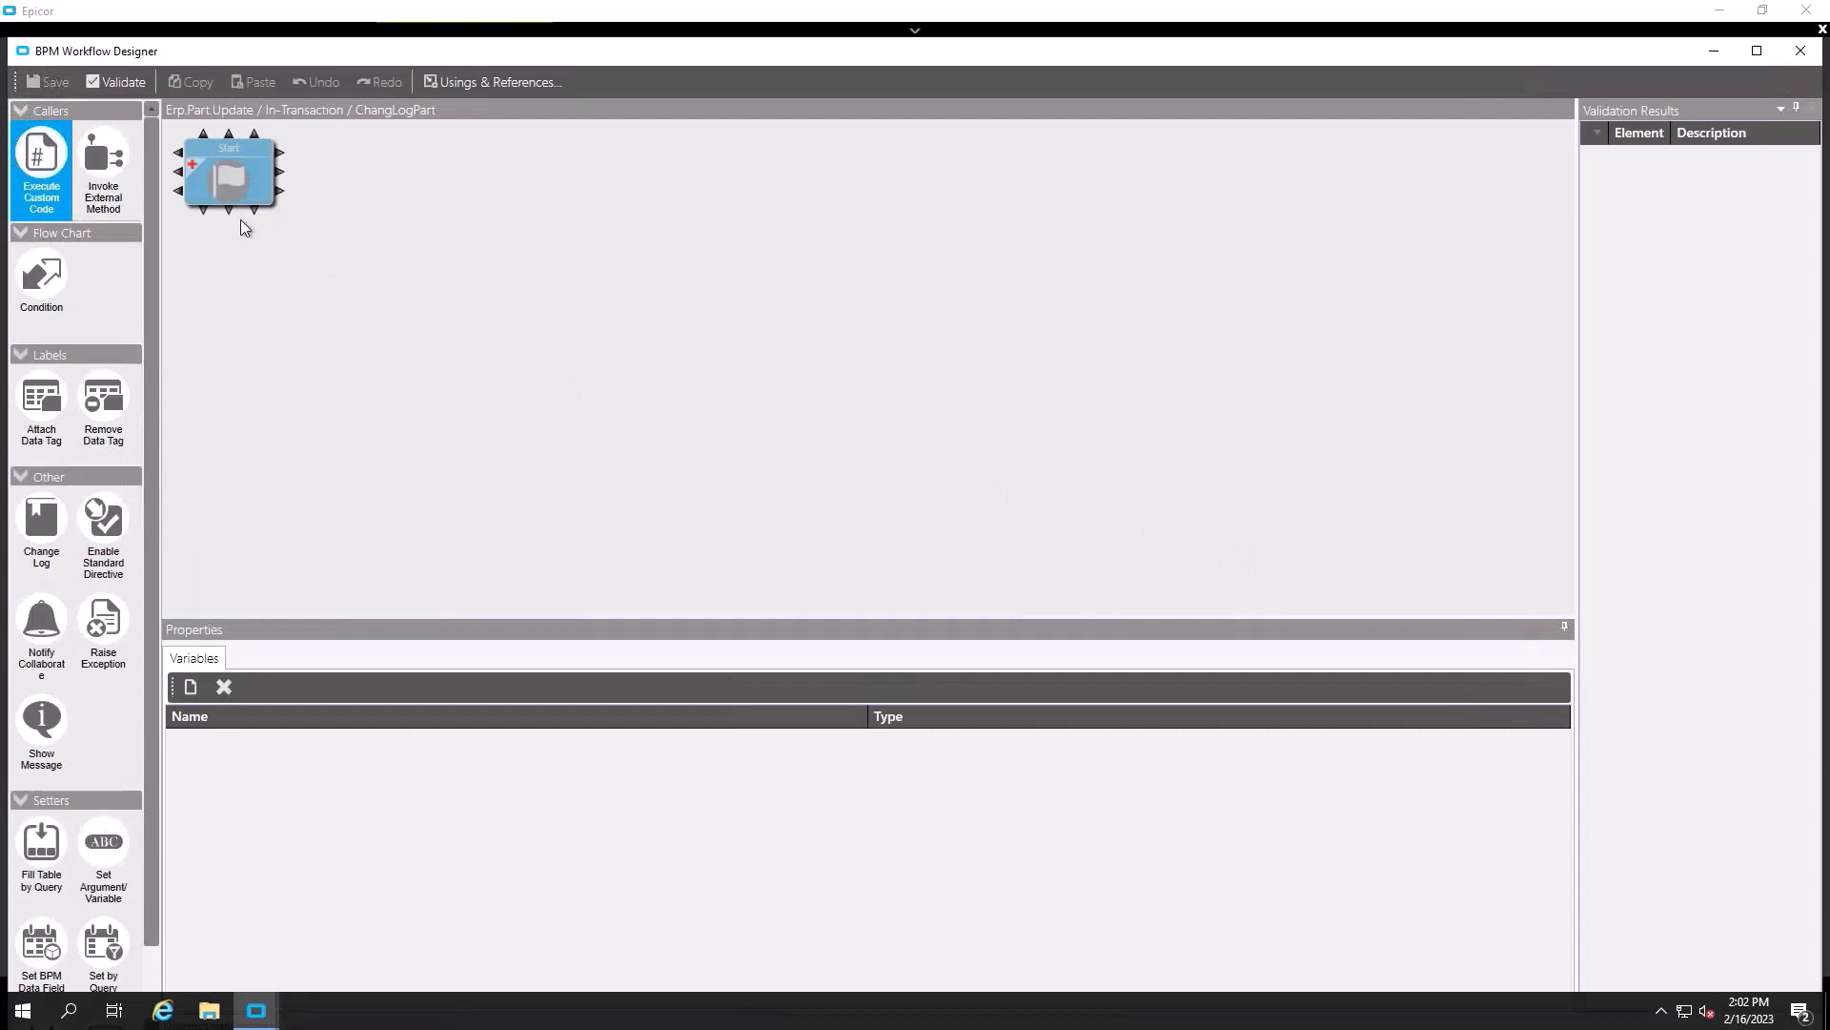
# - Add a Condition step set to 'There is at least one updated row'
pyautogui.moveTo(61, 286); pyautogui.dragTo(440, 324)
pyautogui.click(190, 687)
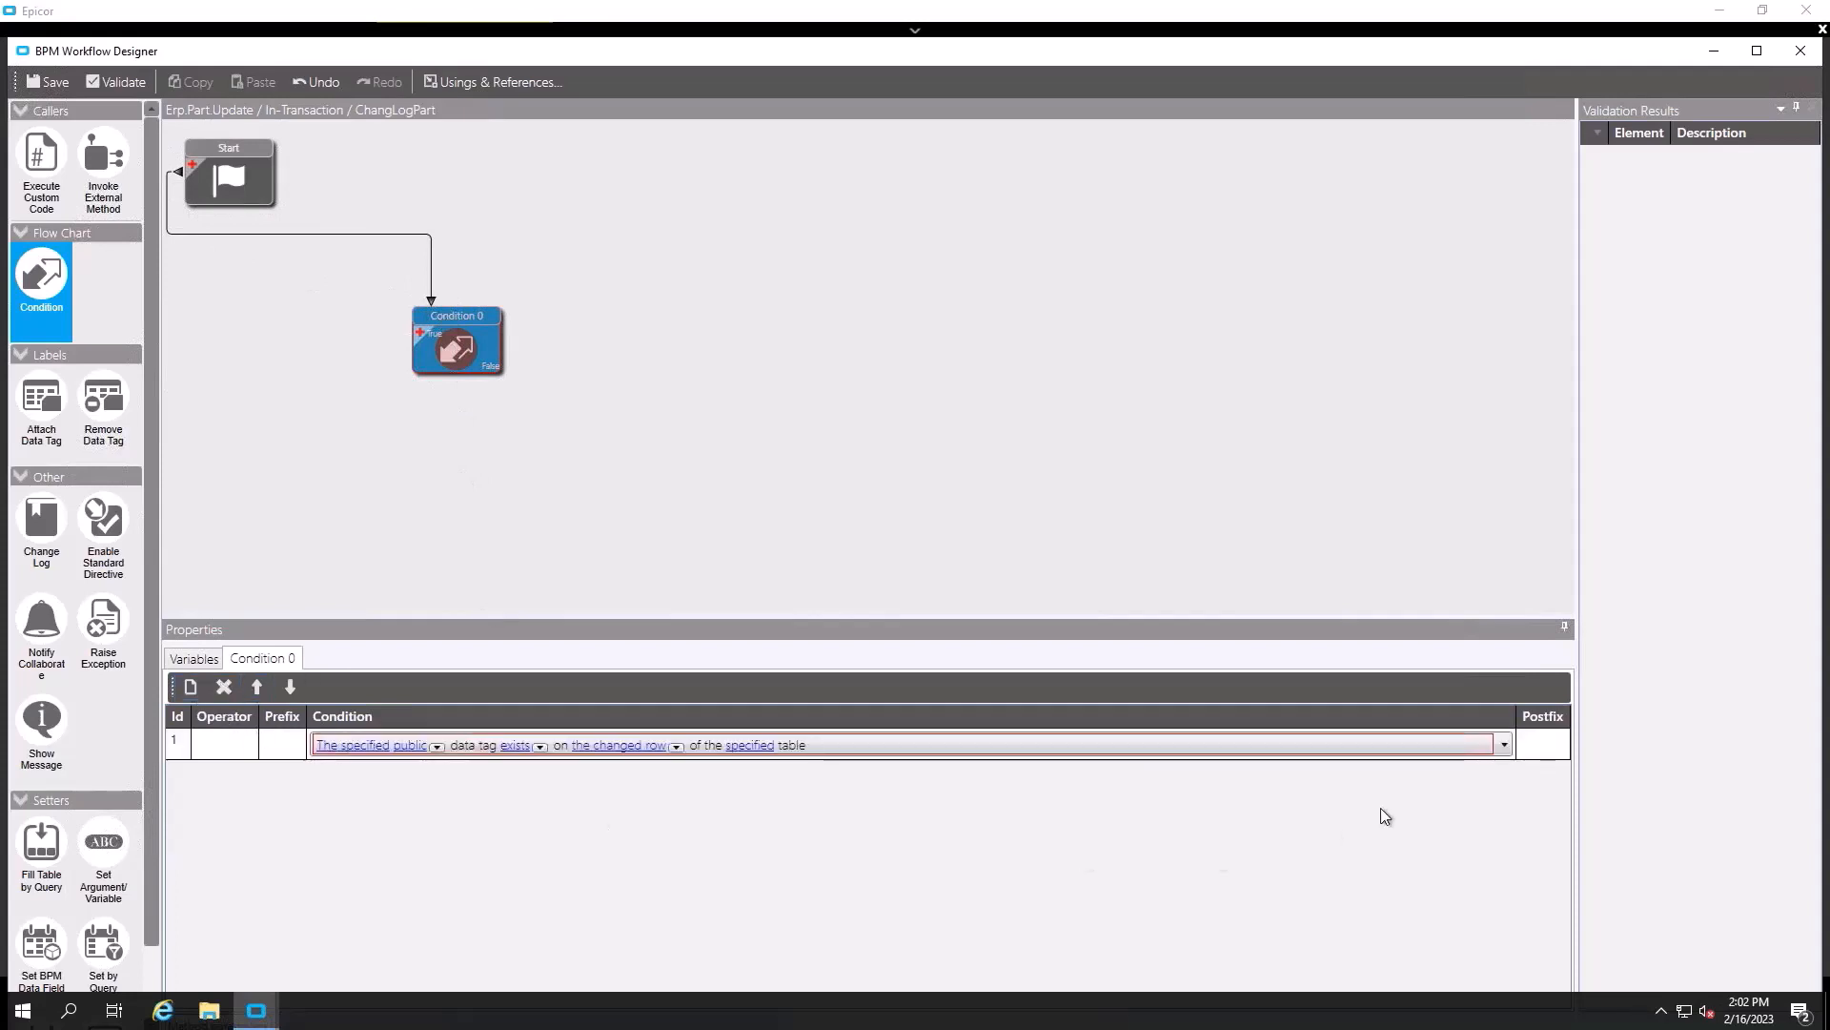
pyautogui.click(1503, 745)
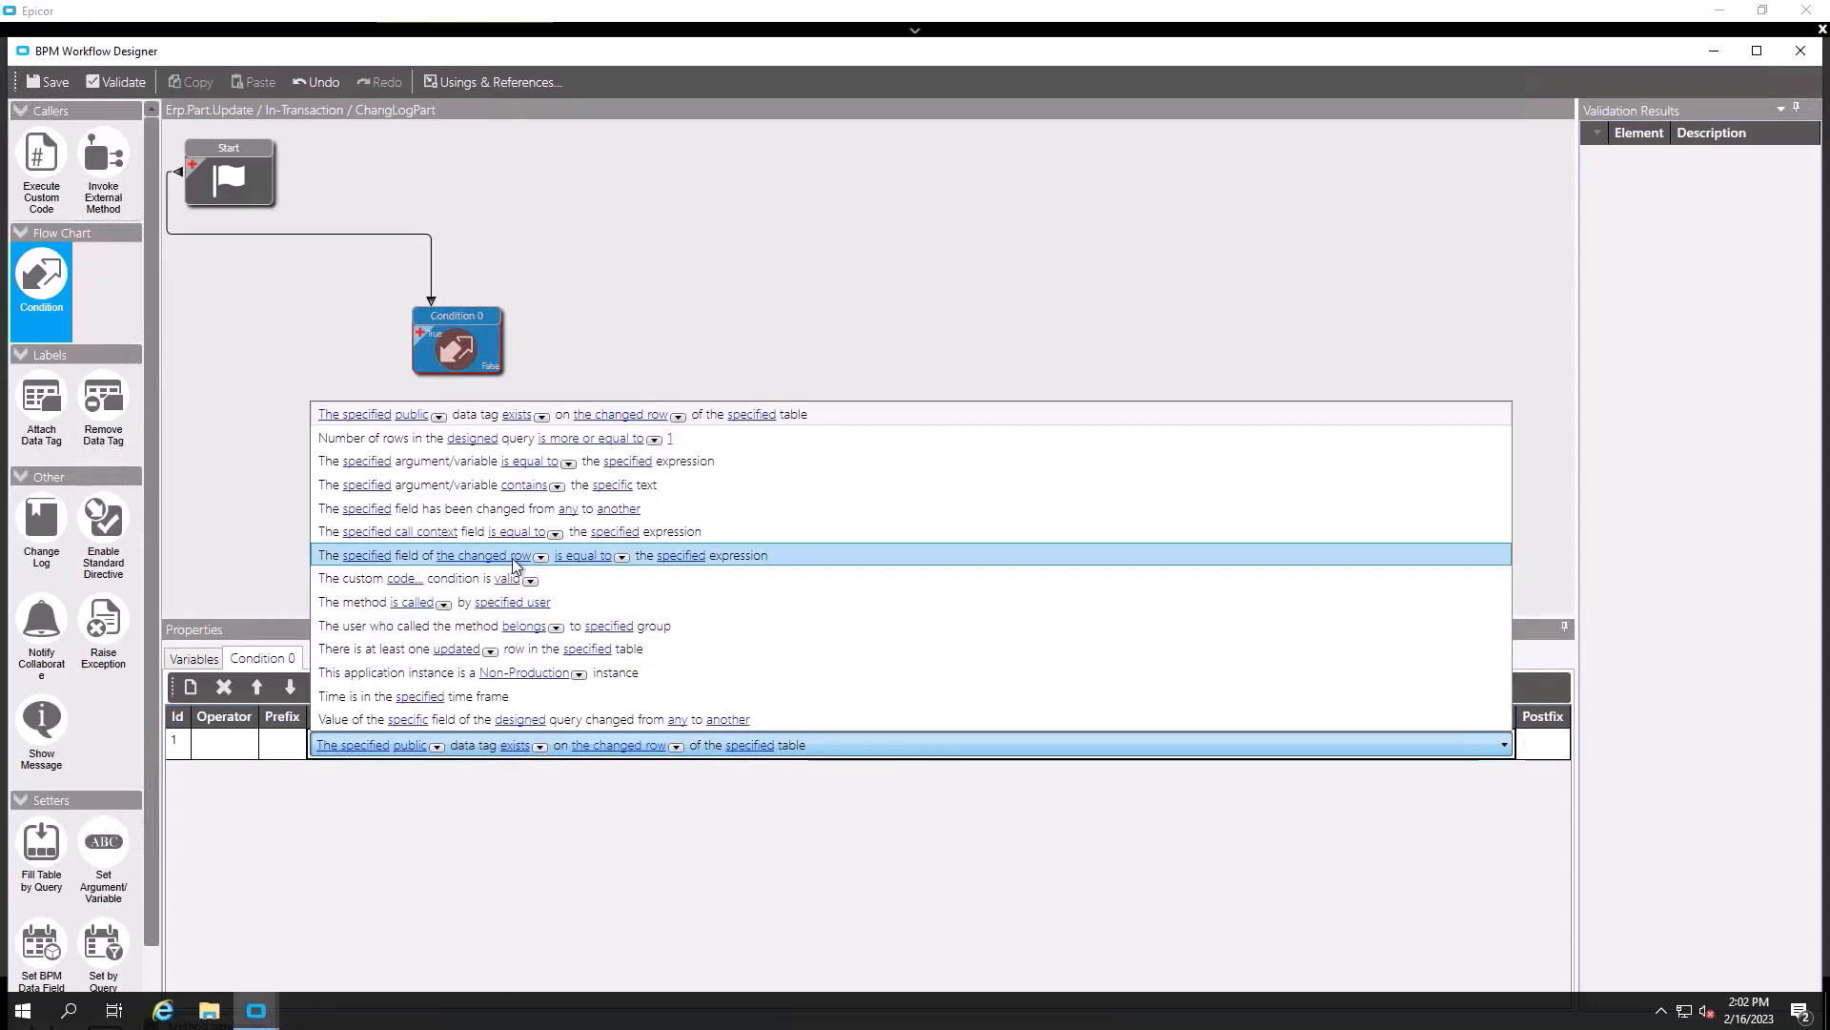
pyautogui.click(510, 508)
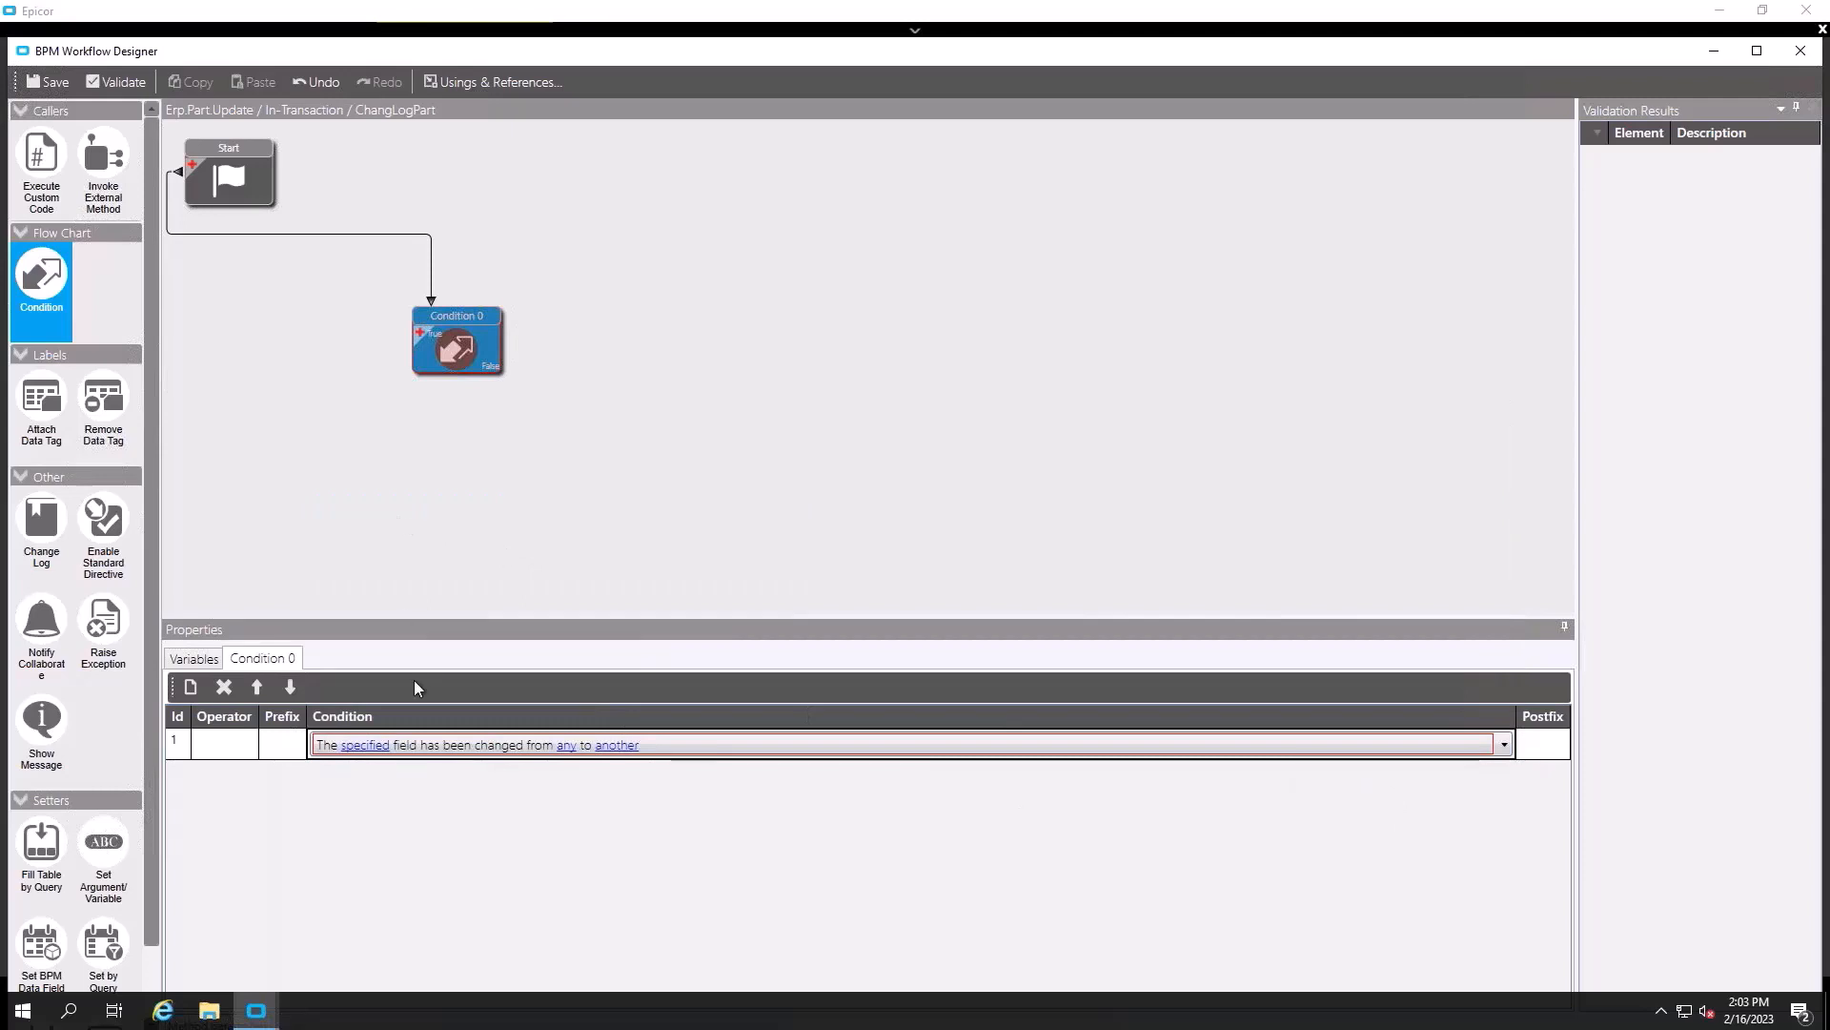
pyautogui.click(1505, 744)
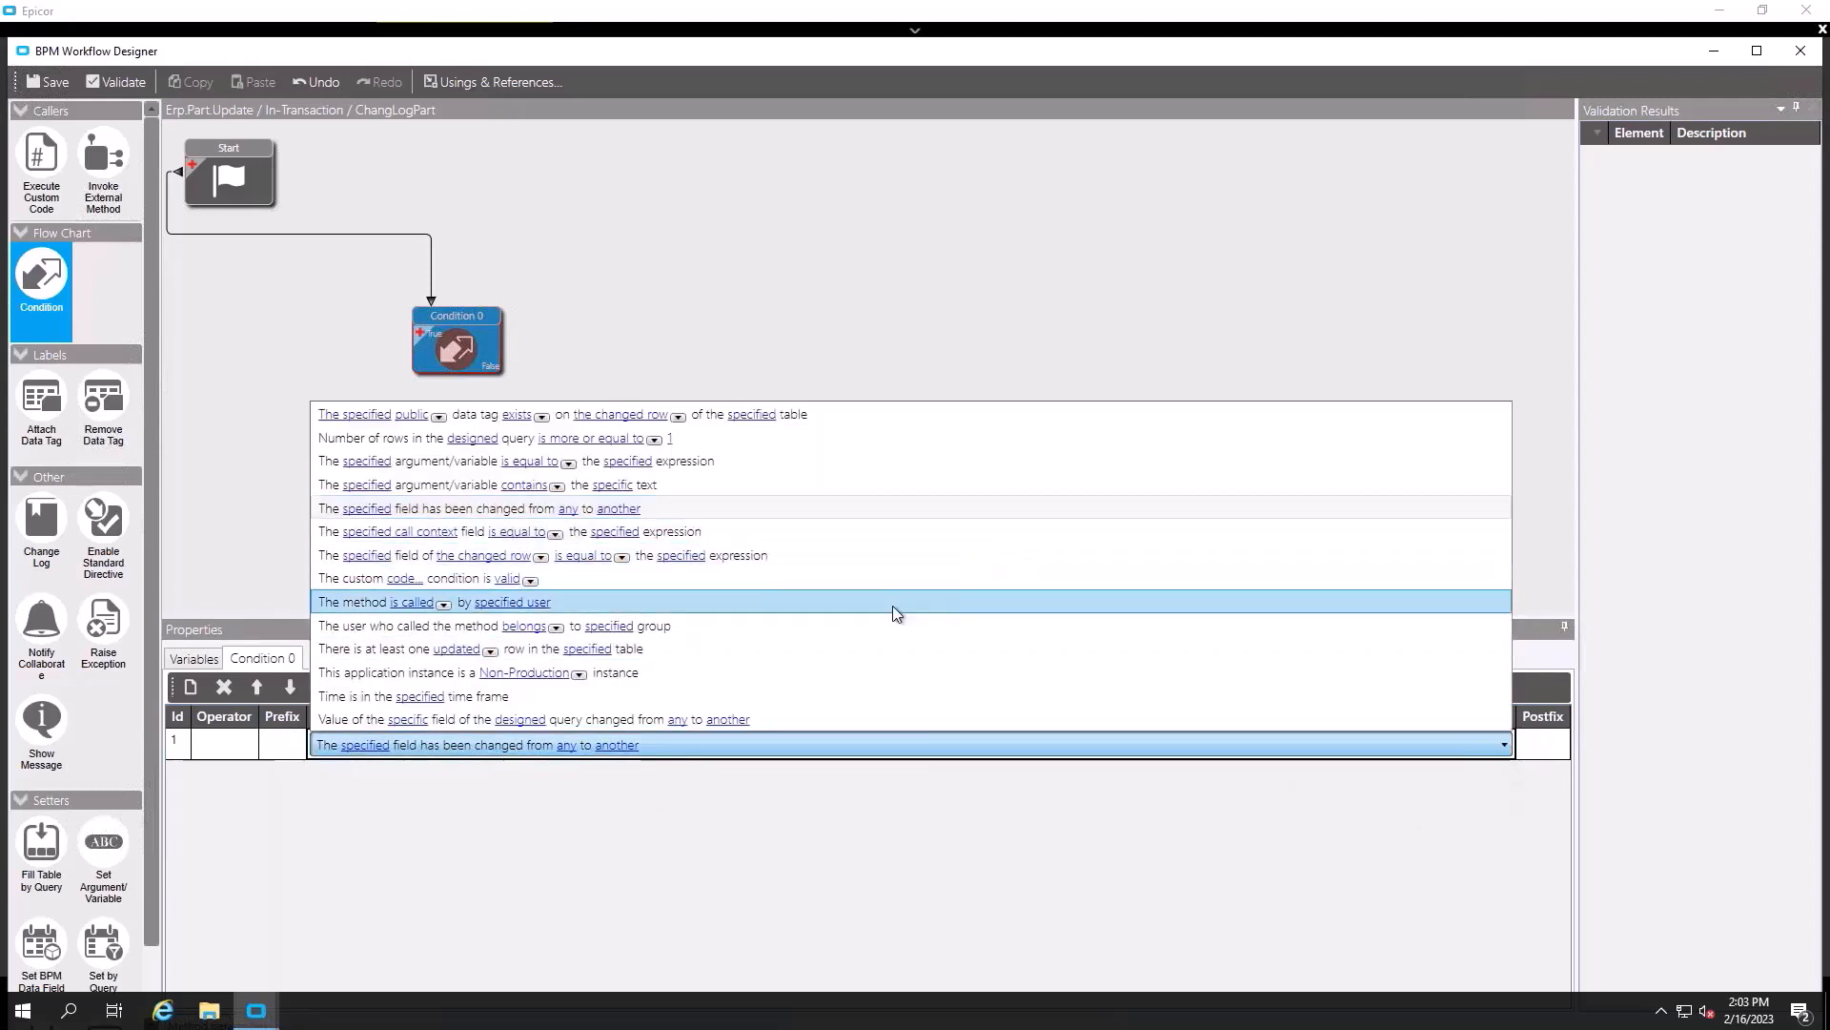
pyautogui.click(664, 652)
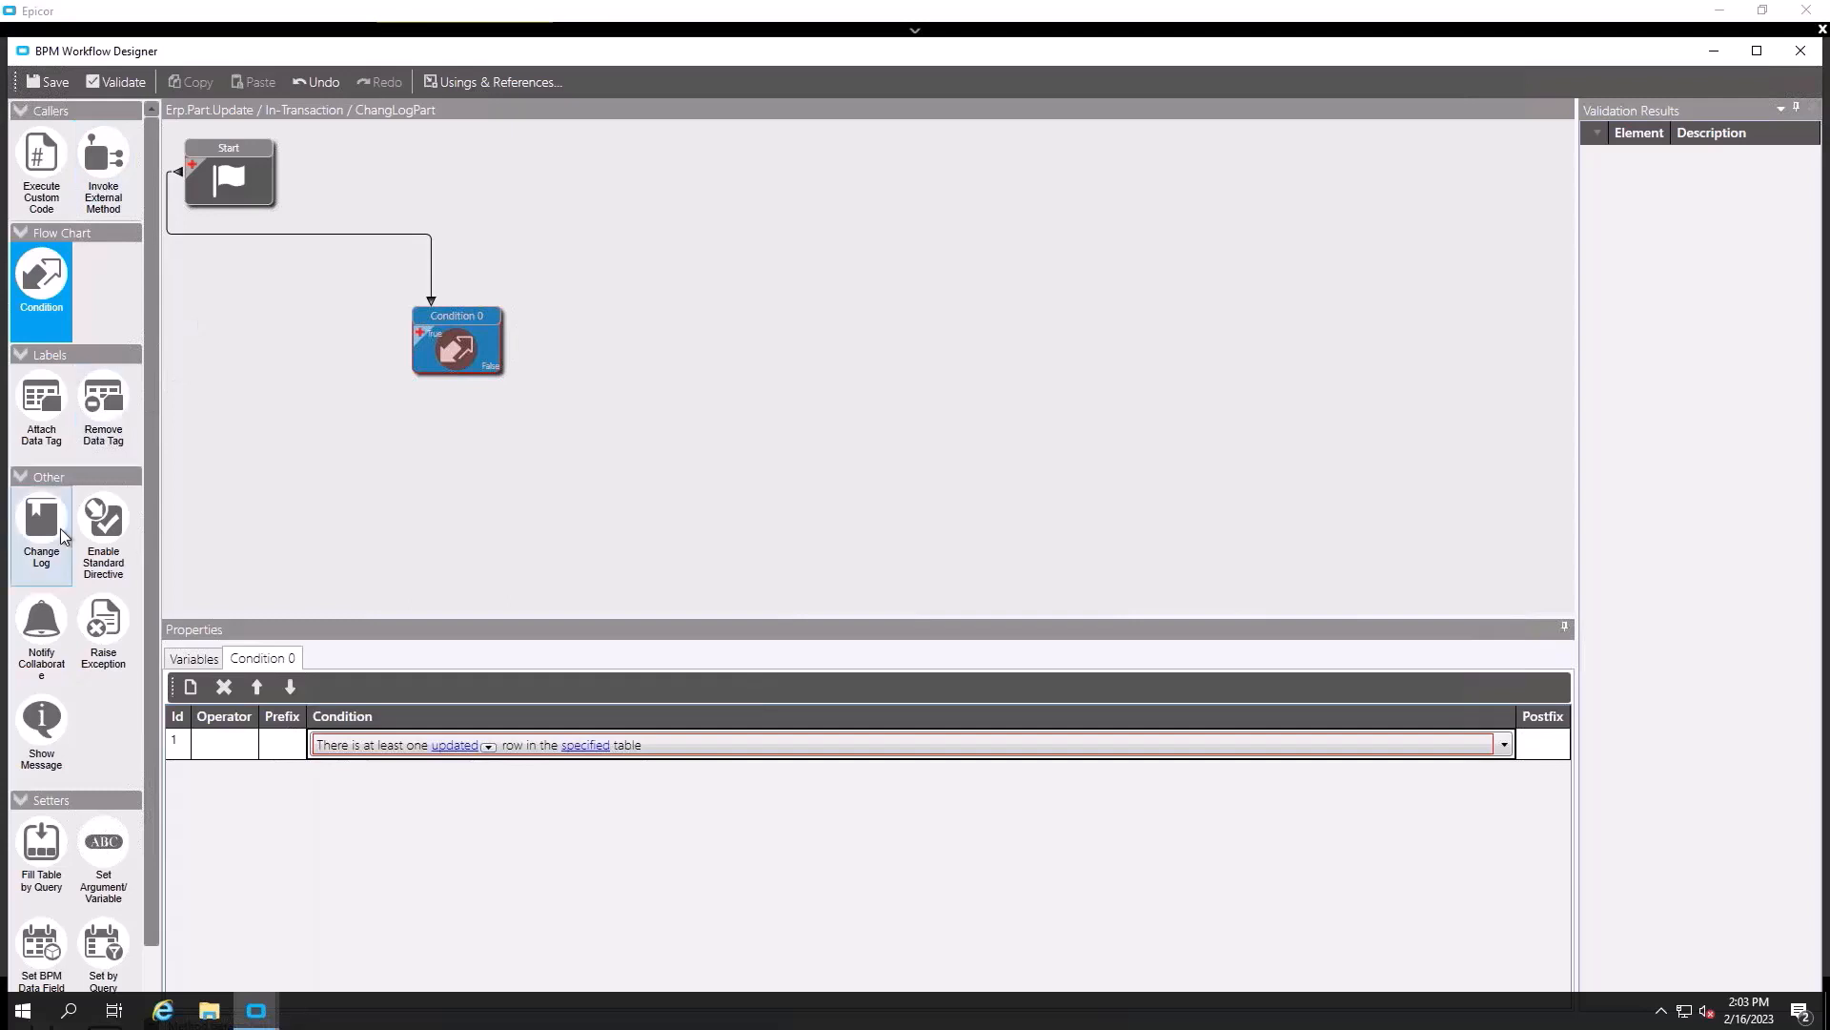
# - Add a Change Log action linked to the condition and open its enlarged ttPart field picker
pyautogui.moveTo(41, 524); pyautogui.dragTo(611, 472)
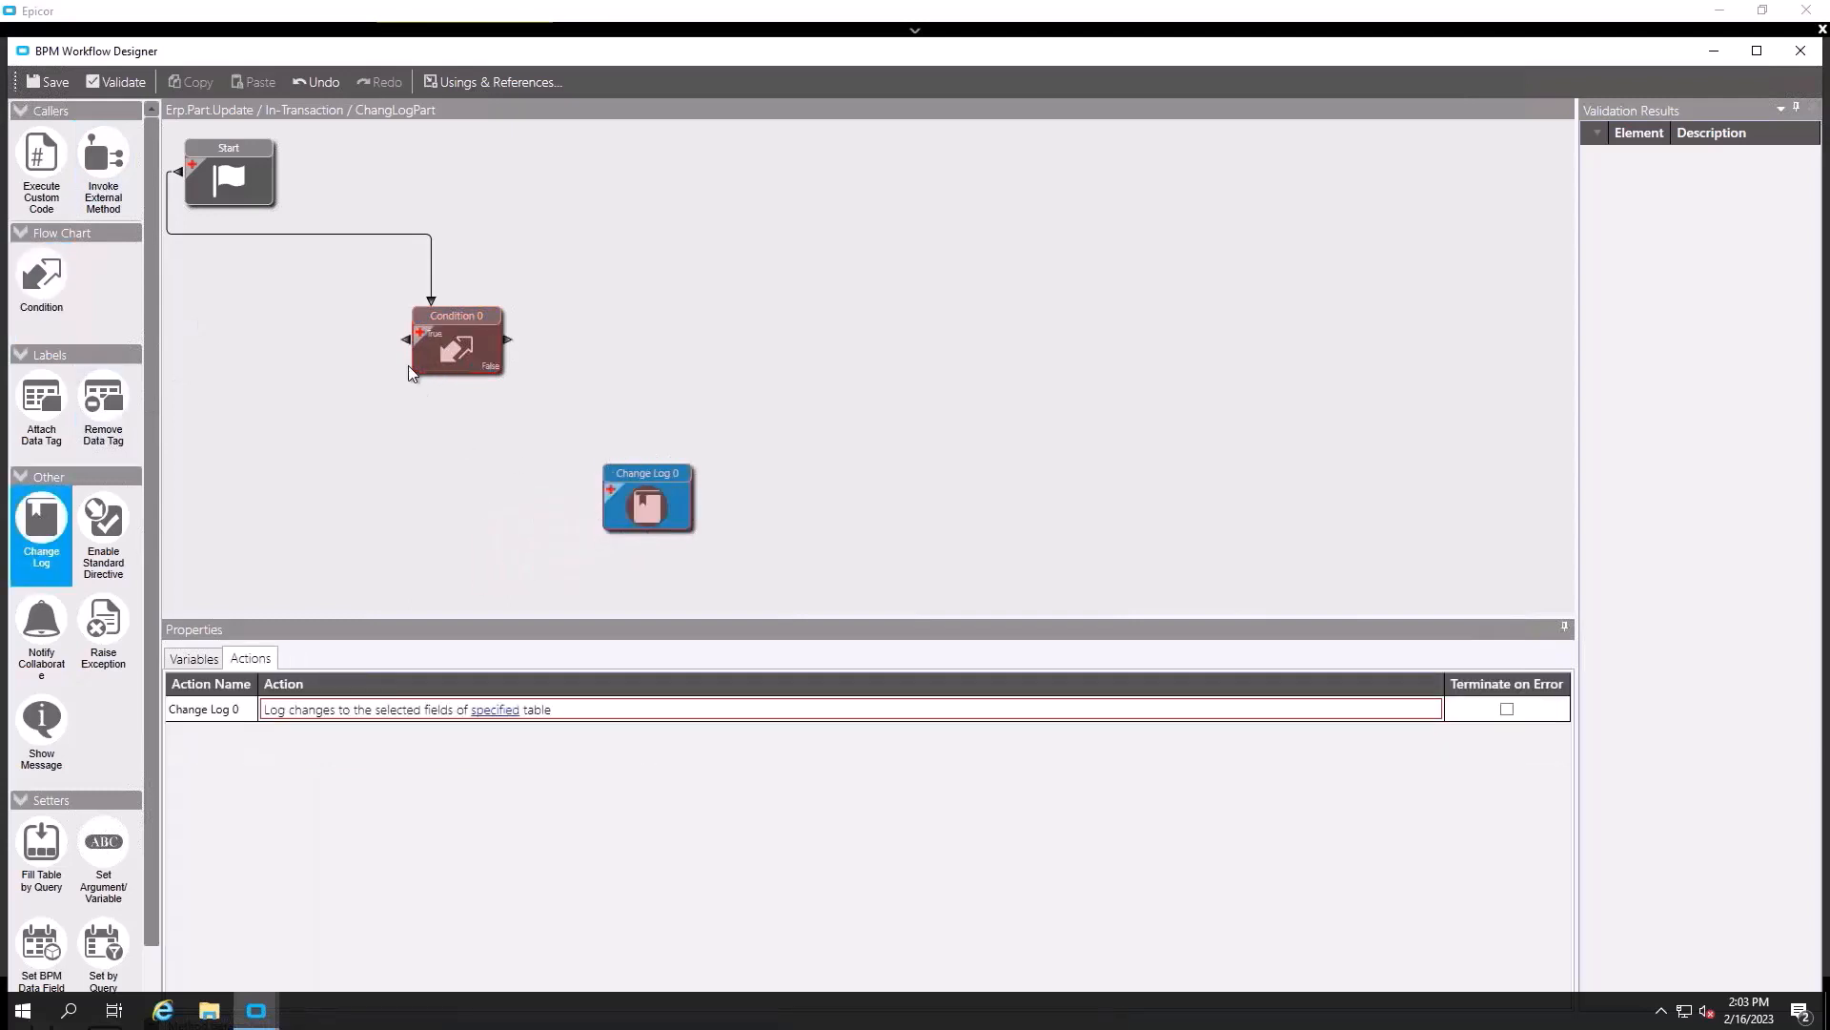
pyautogui.moveTo(514, 437)
pyautogui.mouseDown()
pyautogui.moveTo(650, 477)
pyautogui.moveTo(661, 513)
pyautogui.mouseUp()
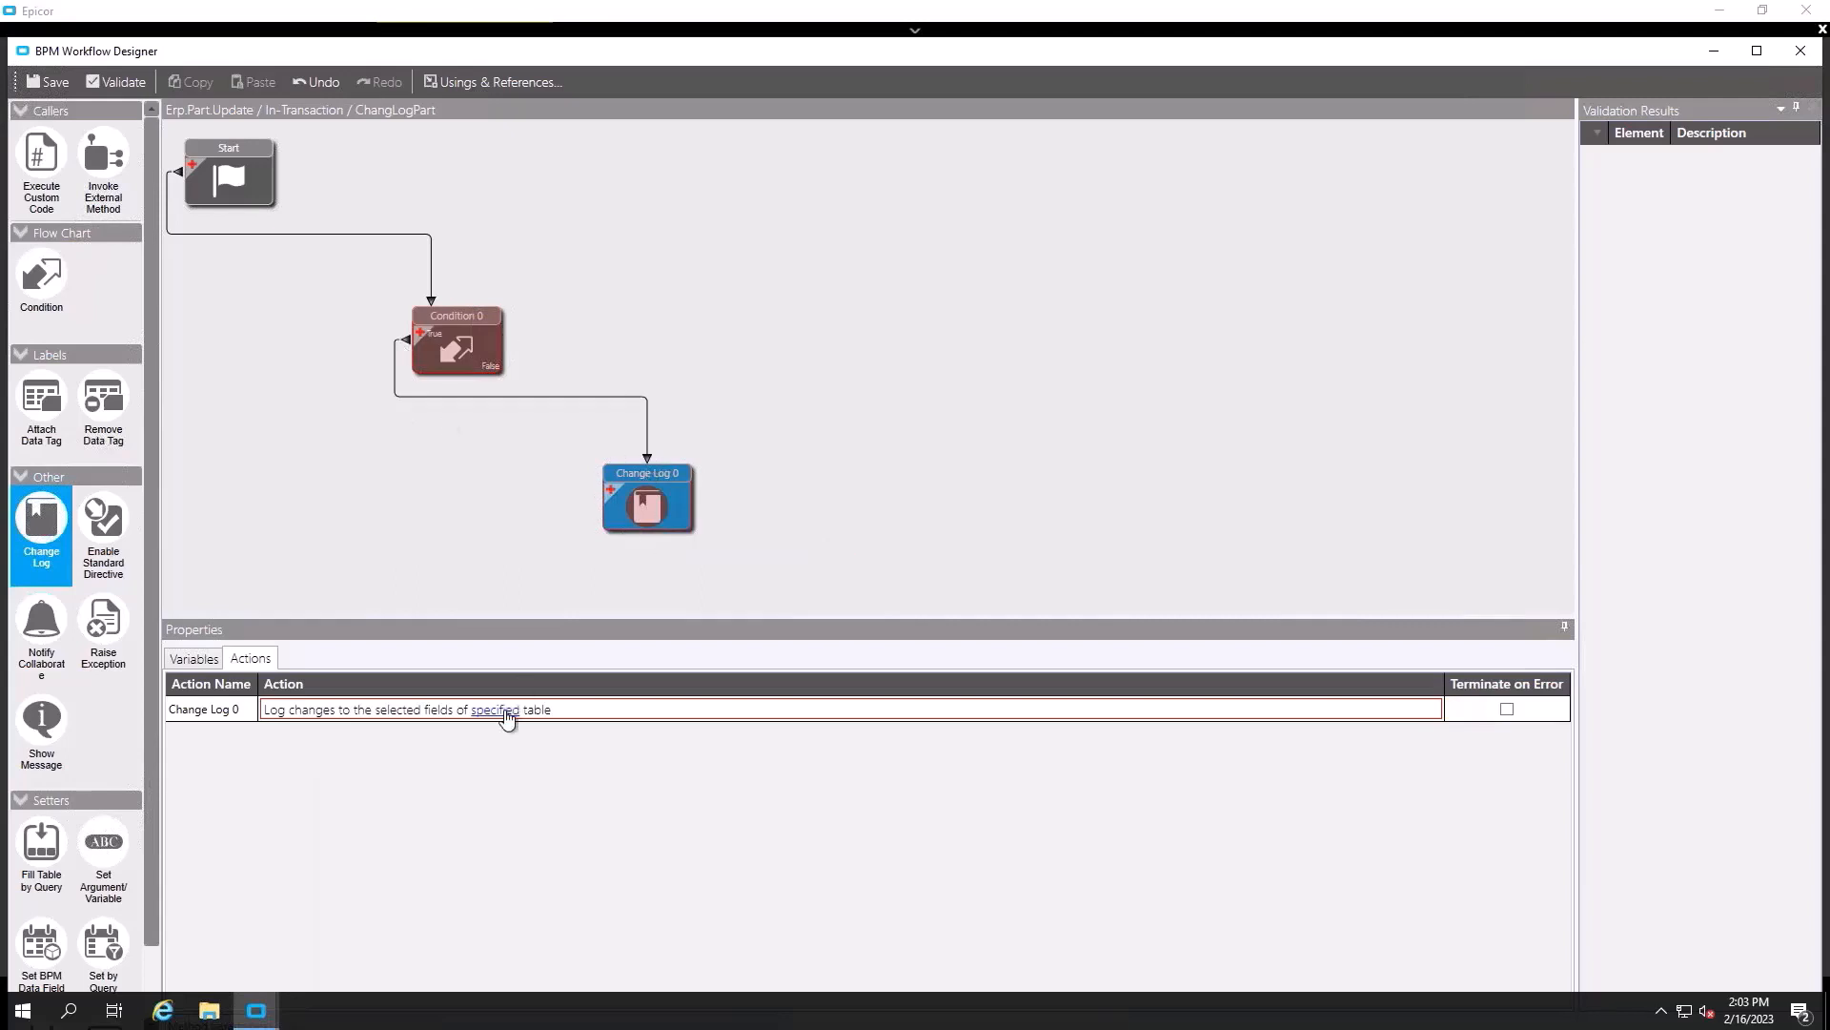
pyautogui.click(499, 711)
pyautogui.moveTo(986, 376); pyautogui.dragTo(995, 201)
pyautogui.moveTo(1147, 531); pyautogui.dragTo(1464, 905)
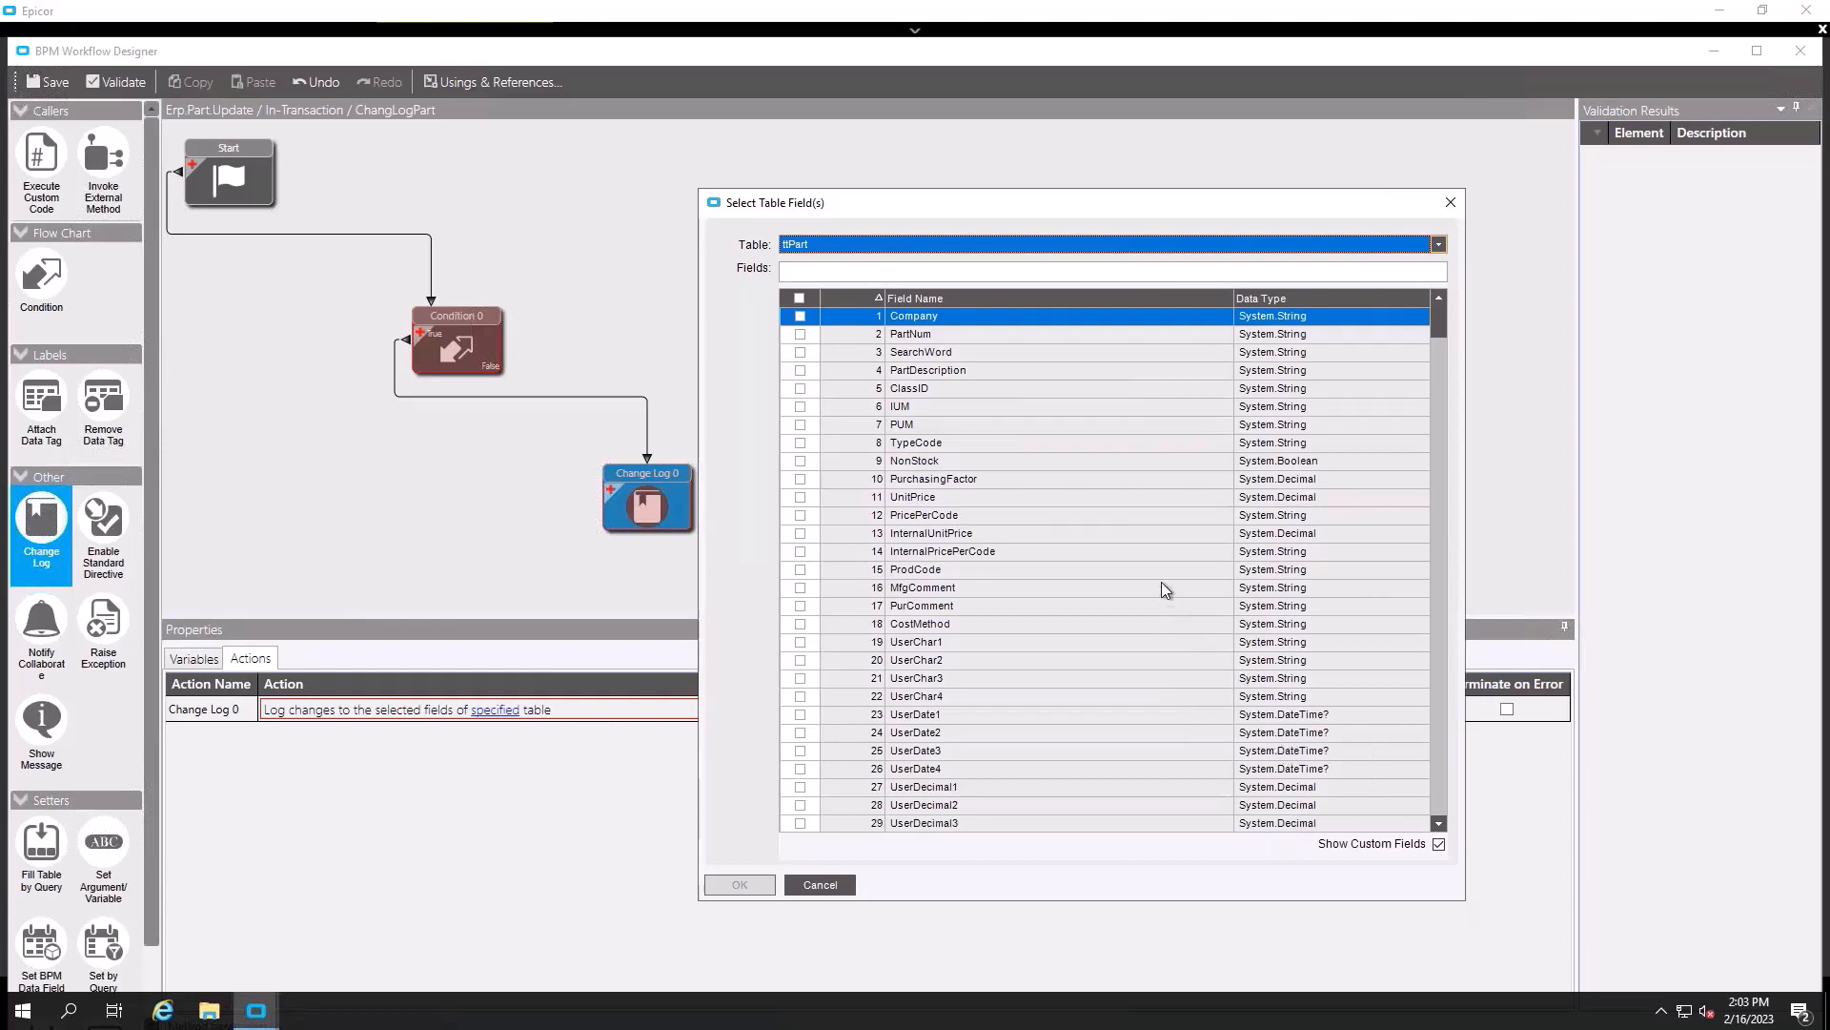
# - Tick PartDescription, UnitPrice, PartLength, PartWidth and PartHeight in the ttPart field list and confirm
pyautogui.click(801, 371)
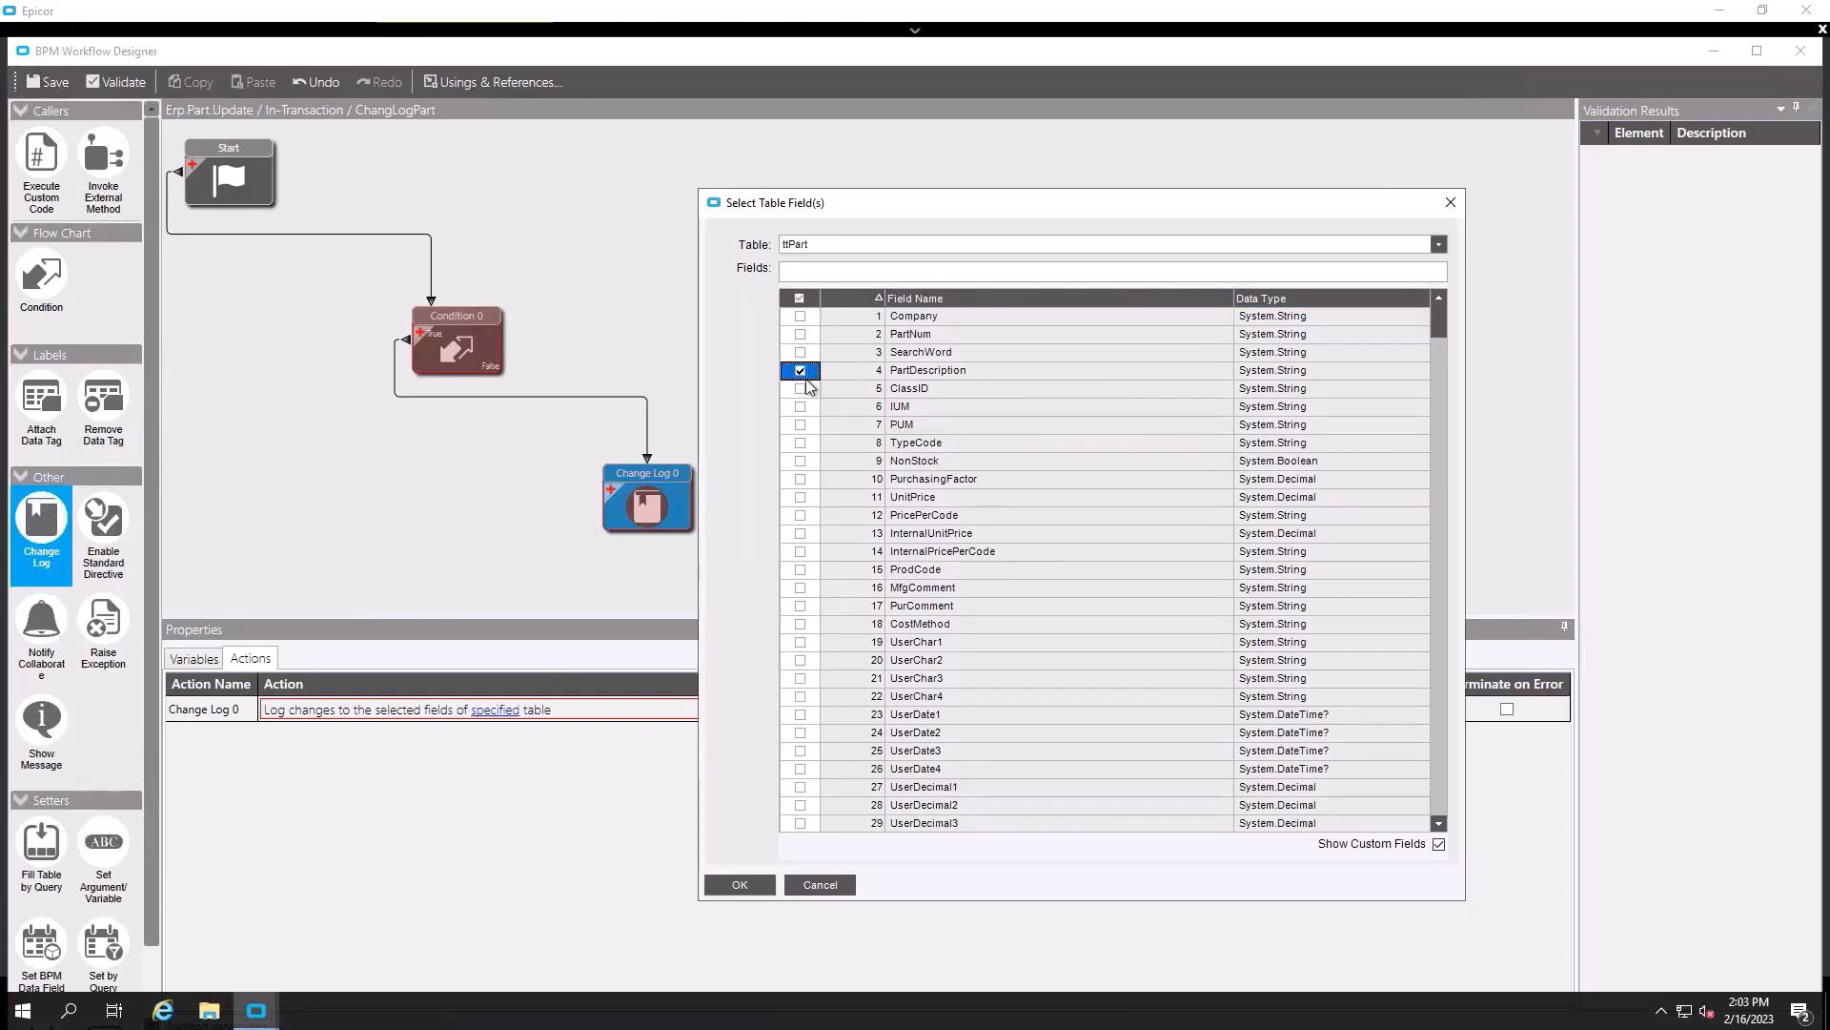
pyautogui.click(801, 389)
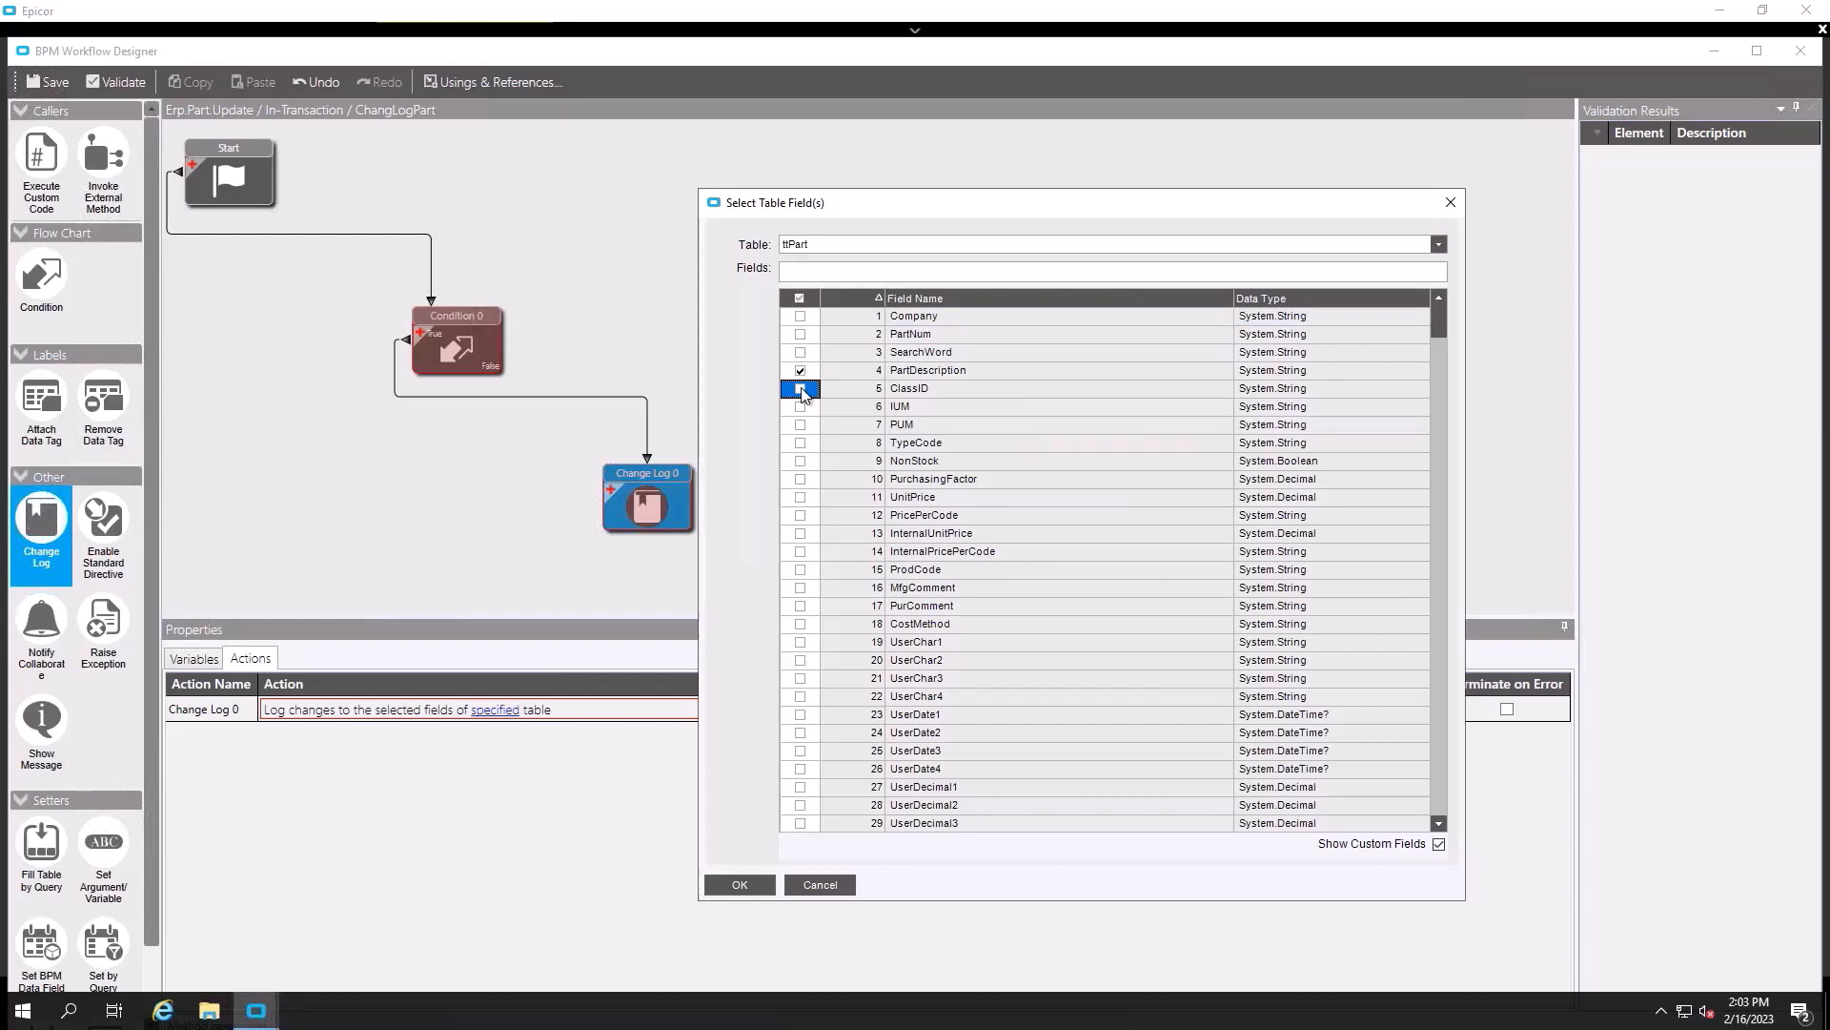
pyautogui.click(800, 497)
pyautogui.scroll(-14, 1005, 599)
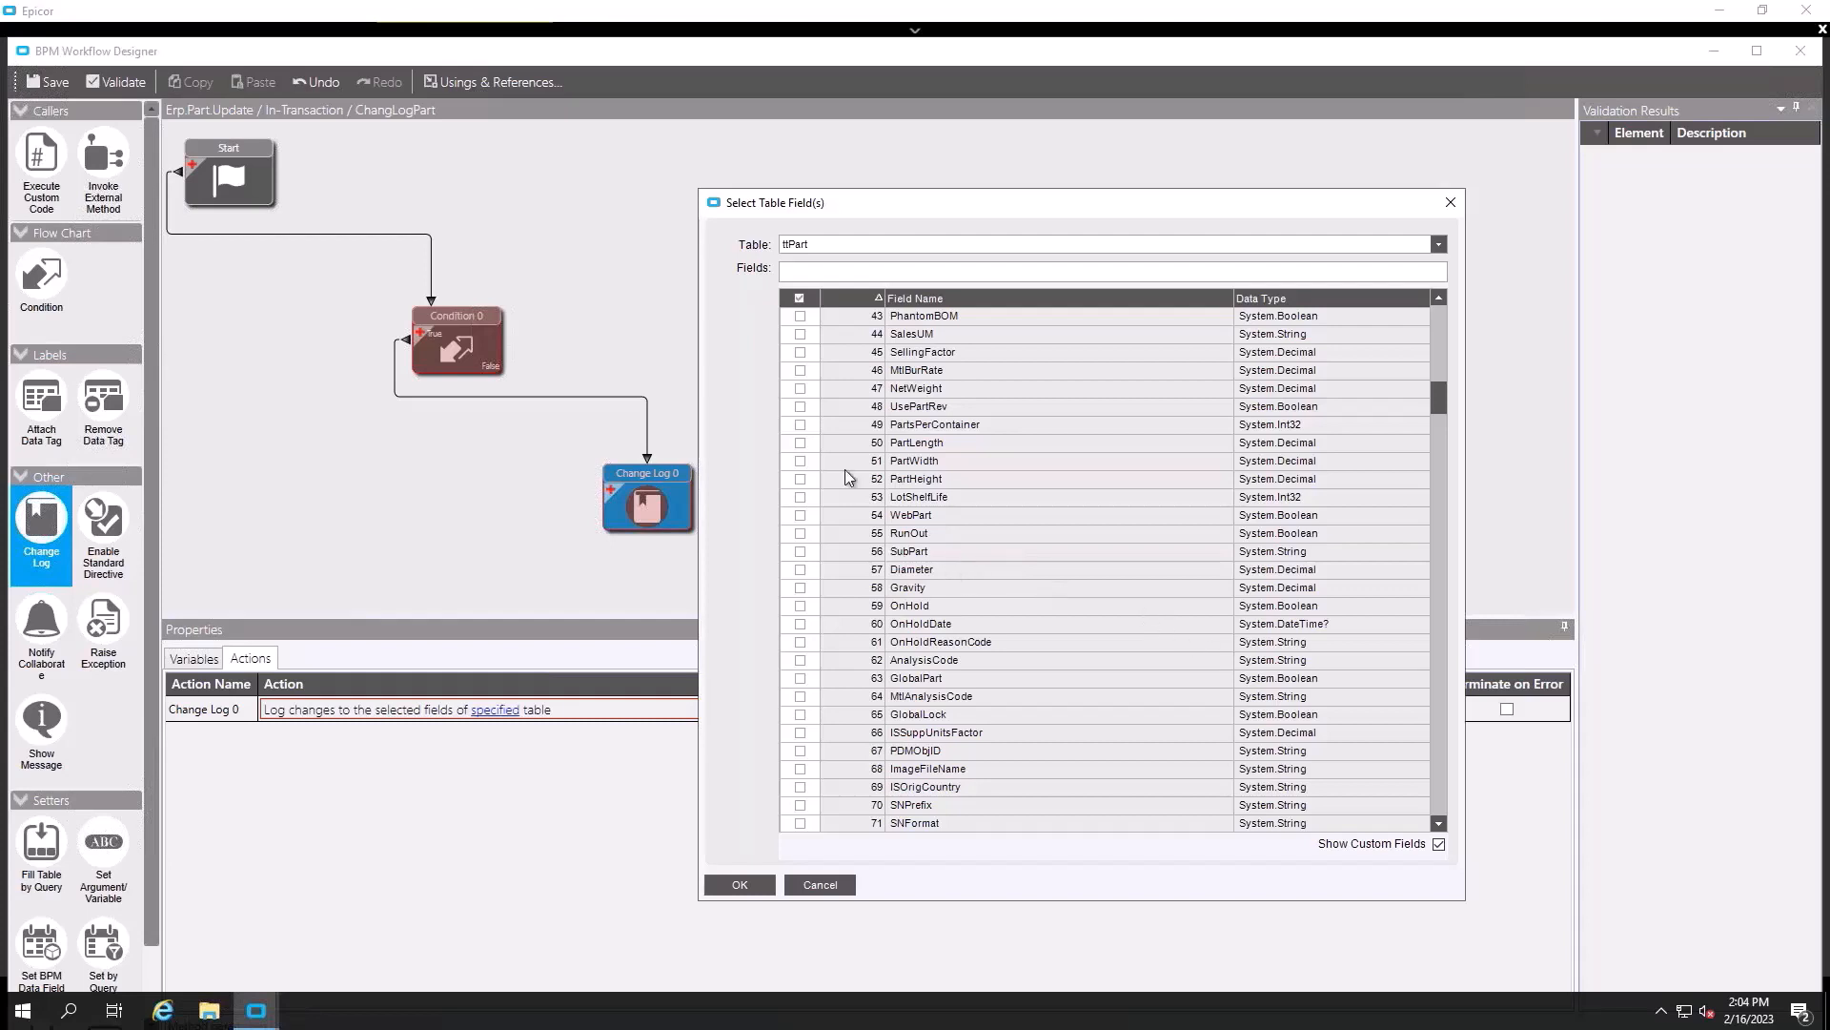
pyautogui.click(800, 444)
pyautogui.click(800, 462)
pyautogui.click(800, 479)
pyautogui.scroll(-6, 836, 634)
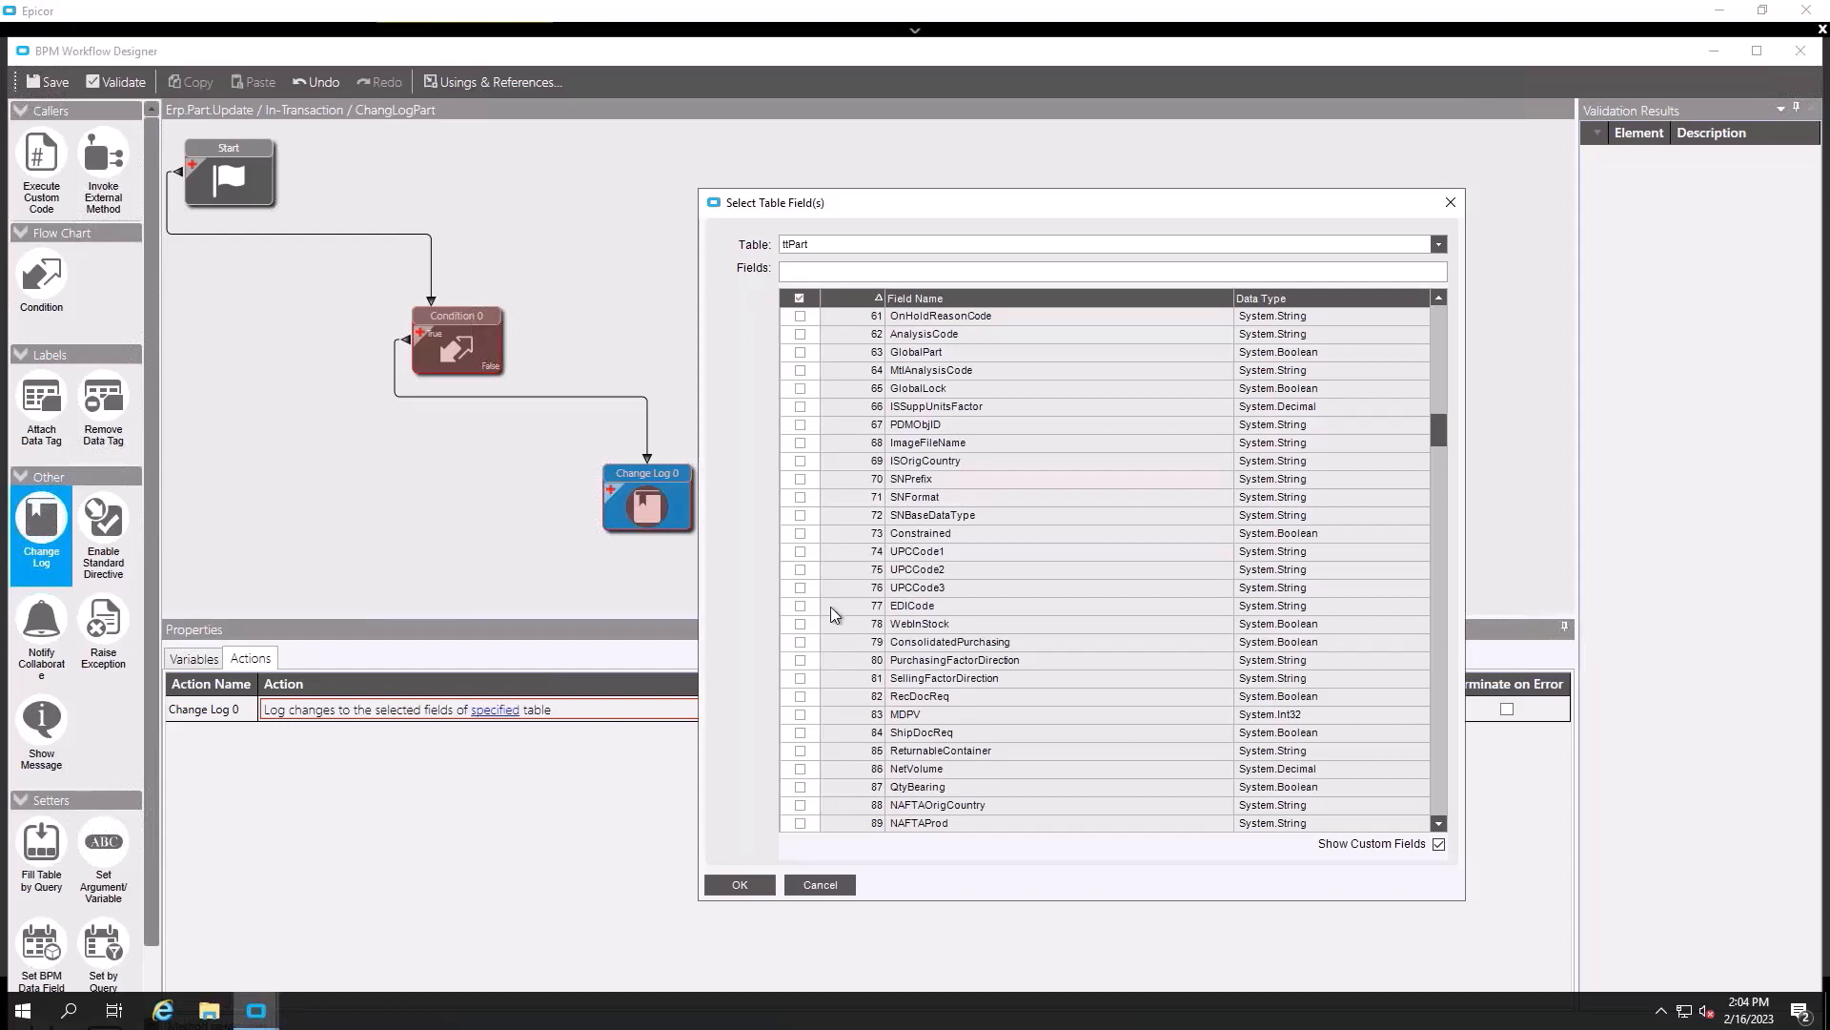
pyautogui.scroll(-6, 837, 630)
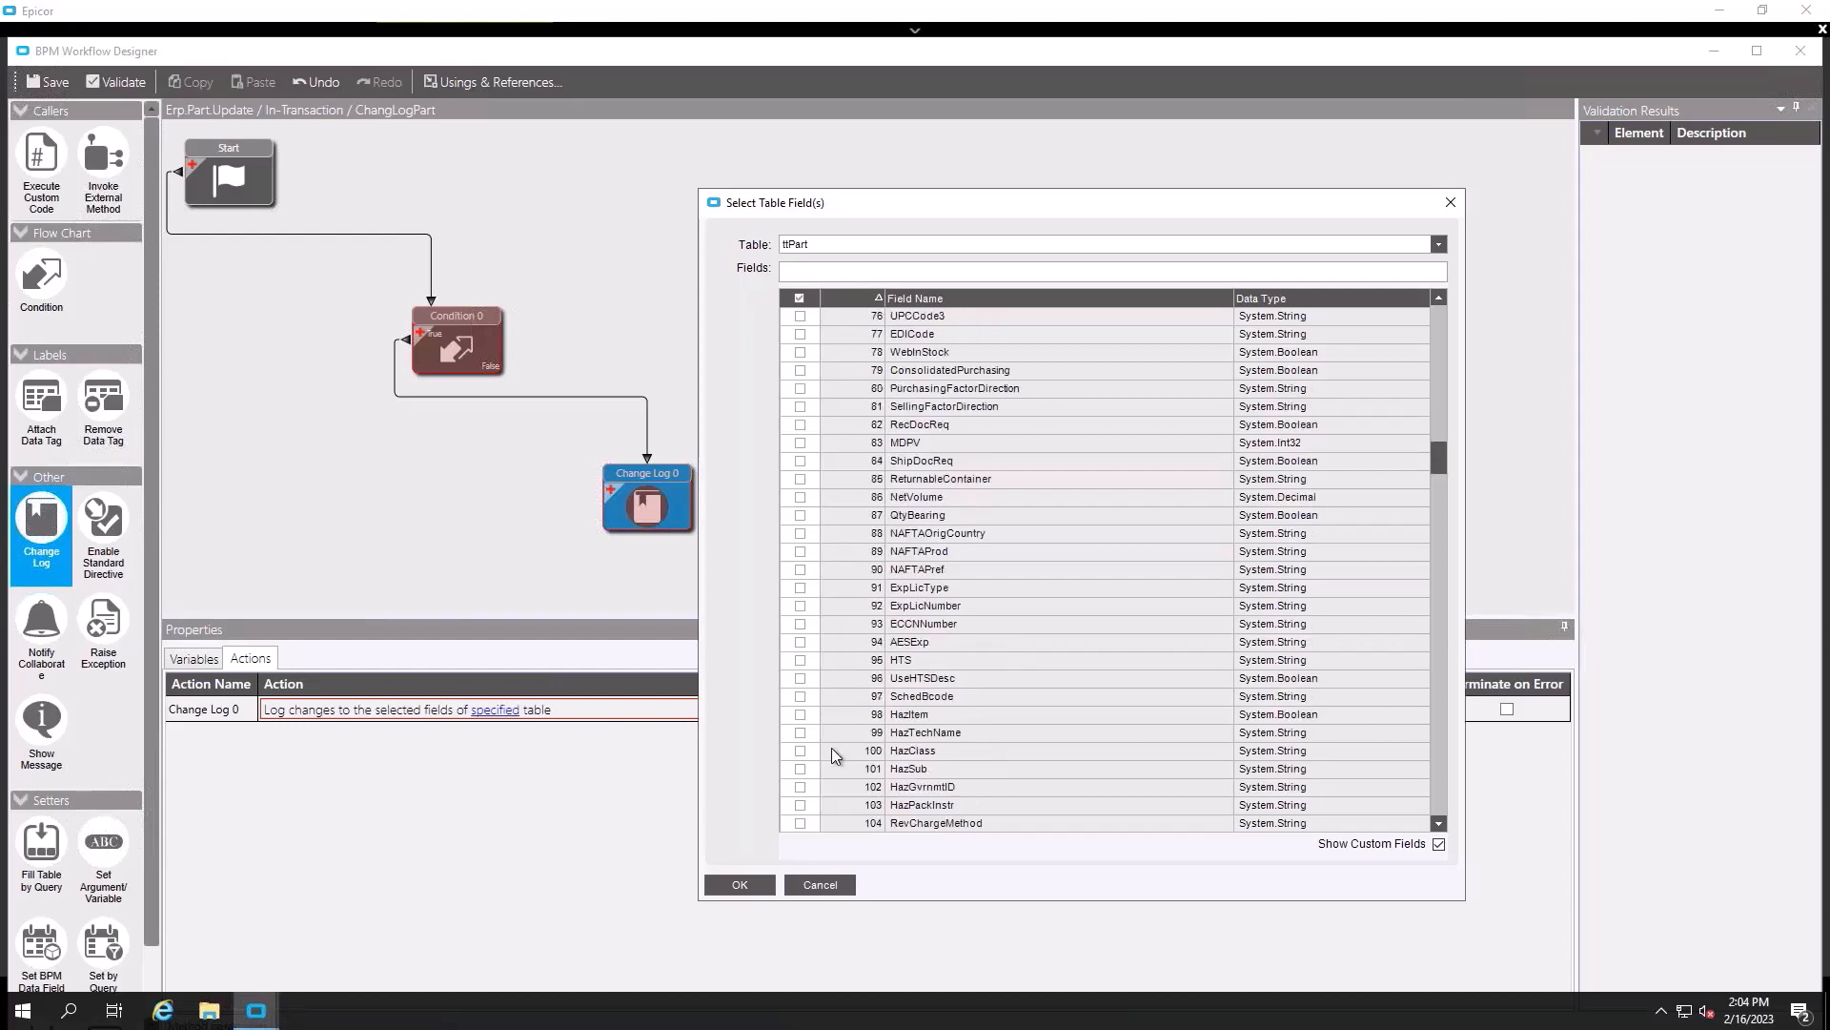
pyautogui.click(725, 886)
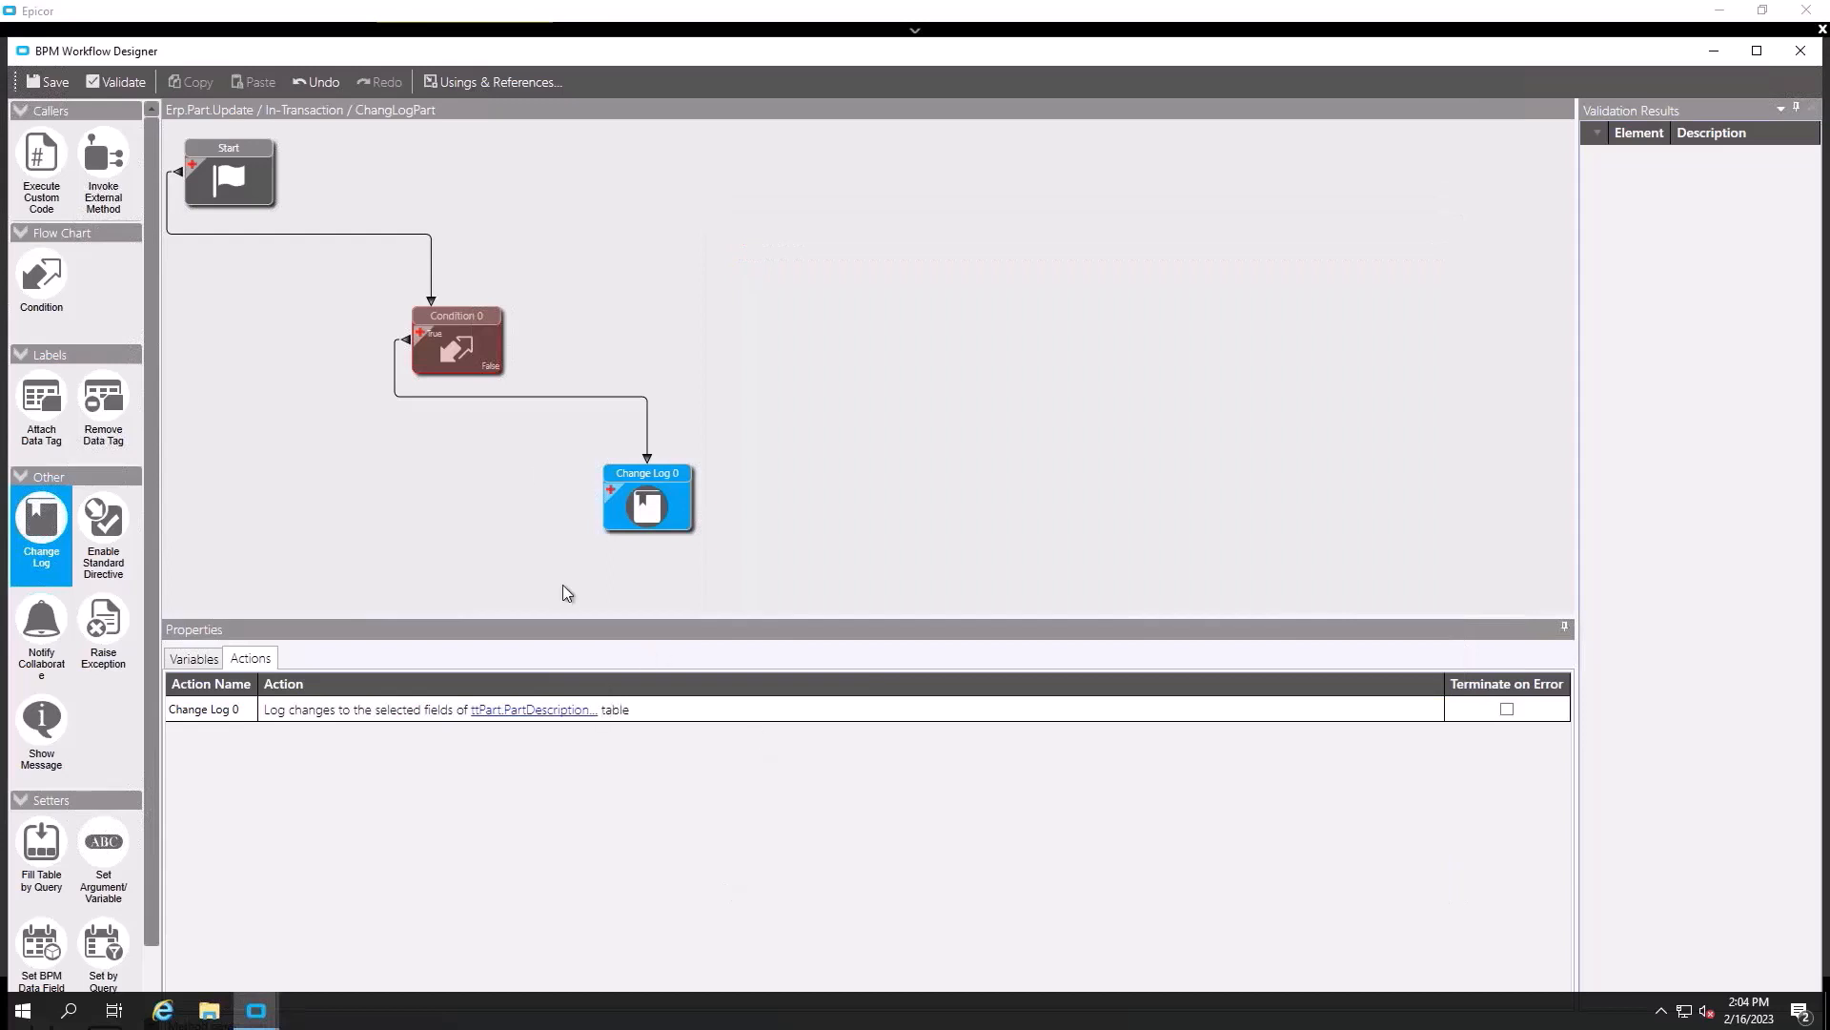
# - Save the workflow and directive, then inspect the resulting TableName update error details
pyautogui.click(37, 85)
pyautogui.click(1797, 59)
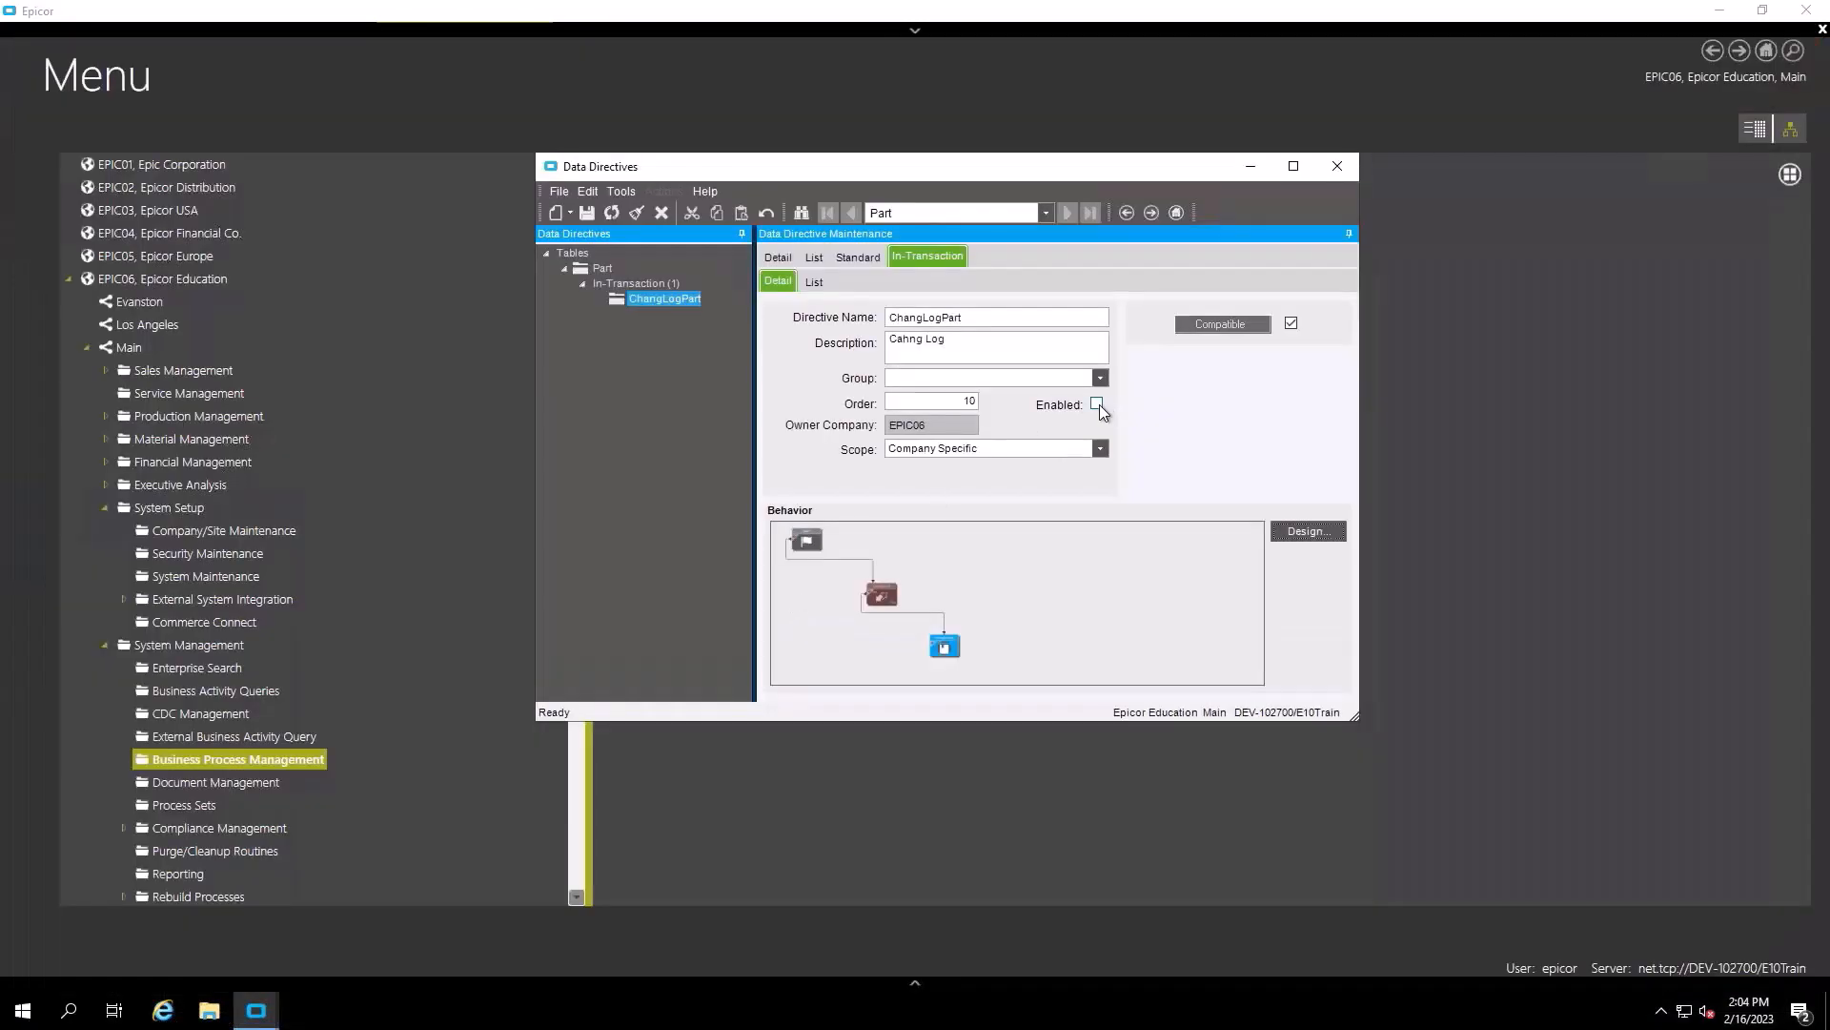
pyautogui.click(587, 212)
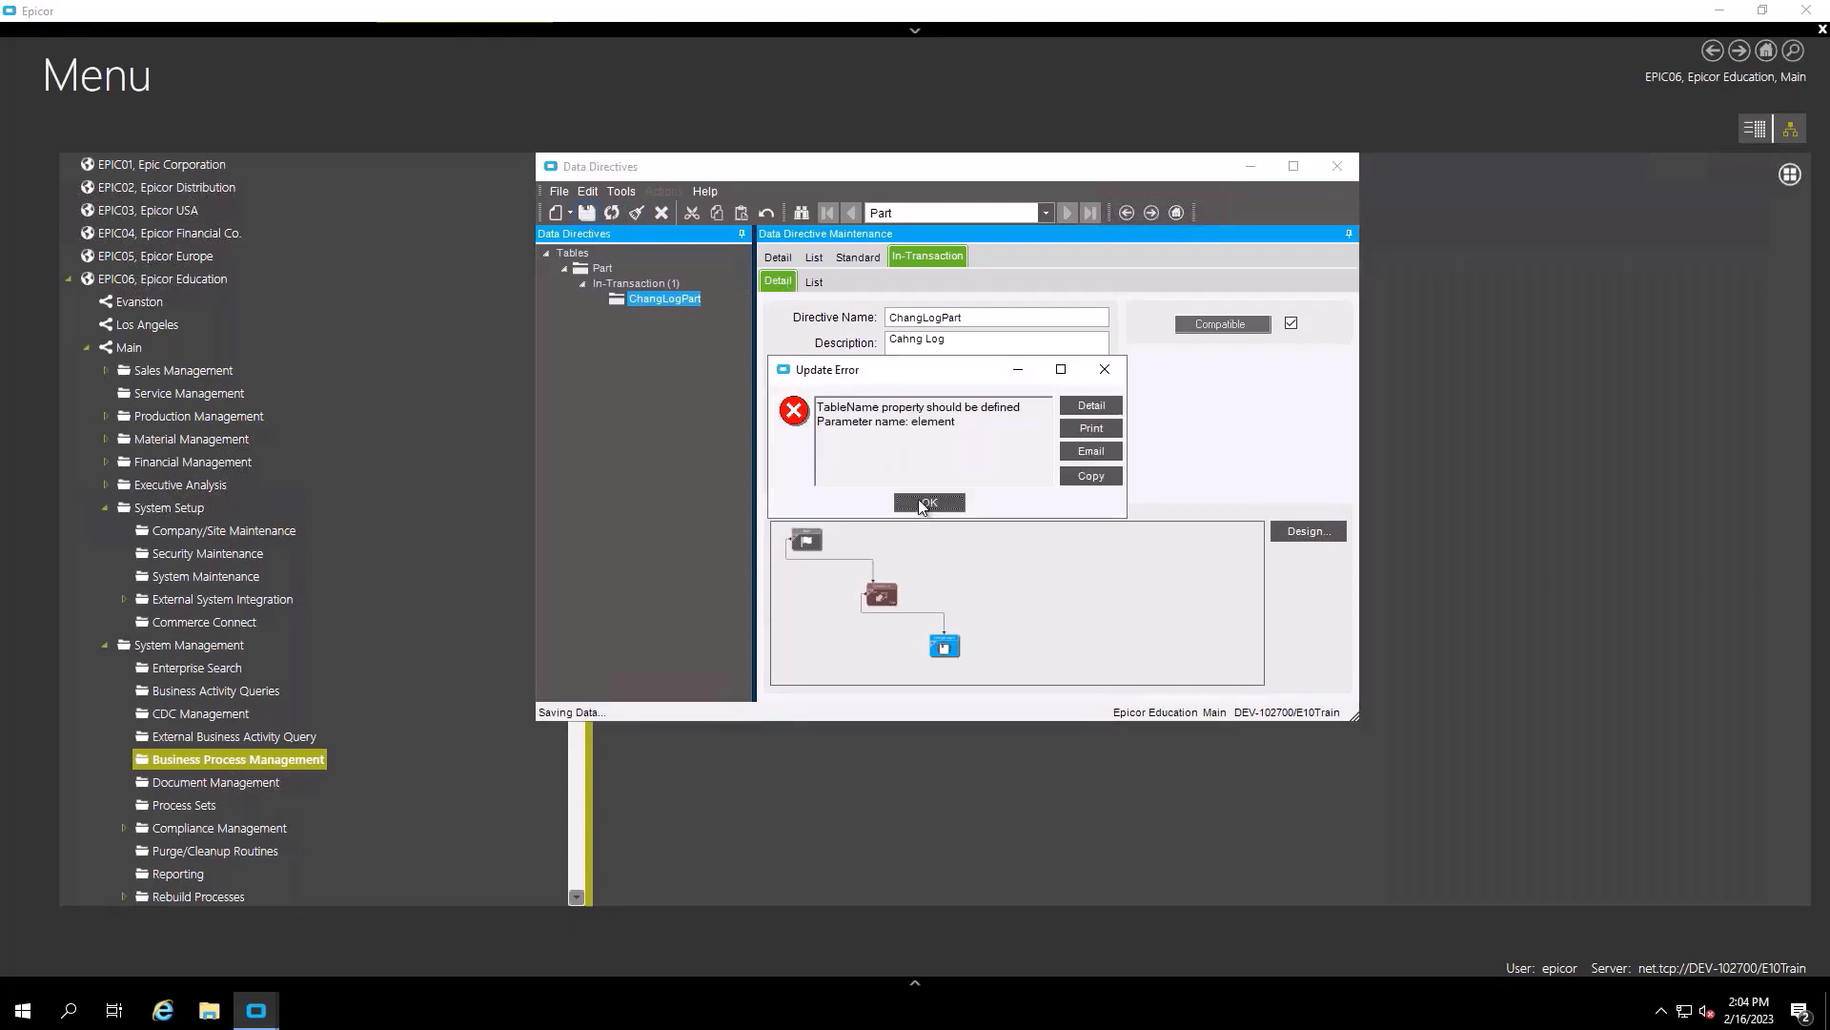
pyautogui.click(927, 502)
pyautogui.click(774, 256)
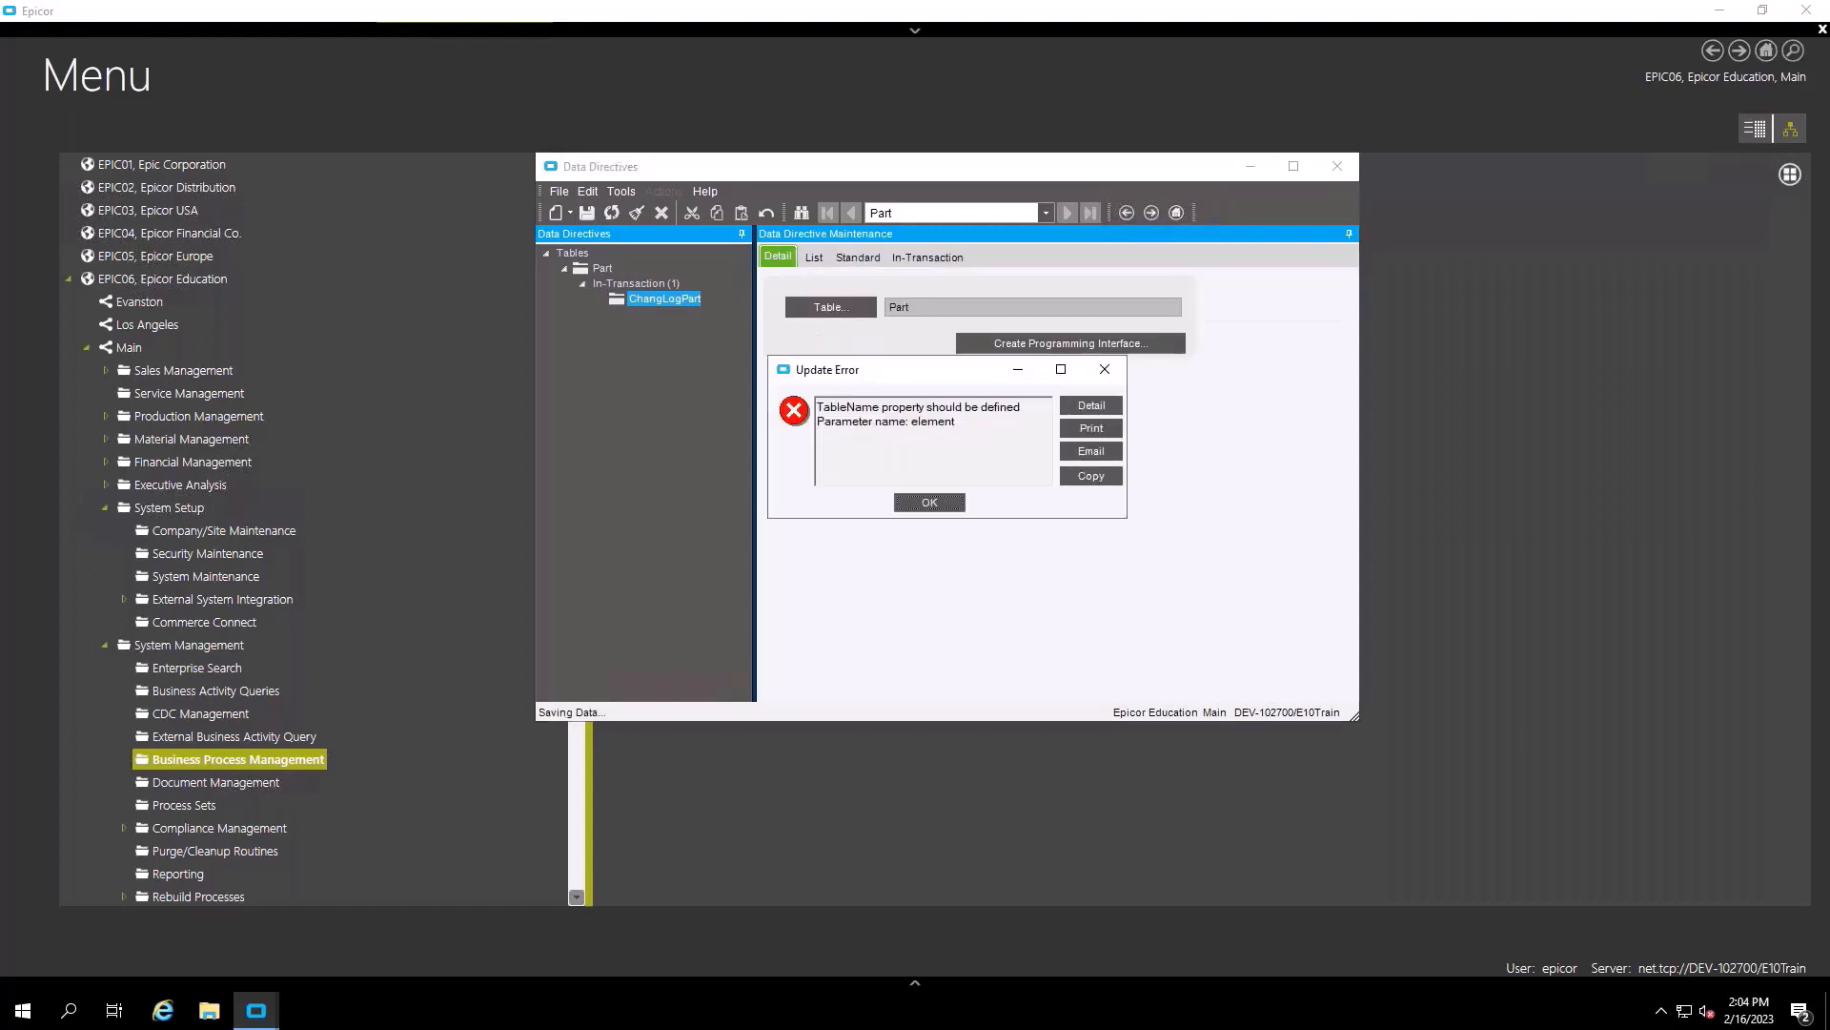
pyautogui.click(1090, 412)
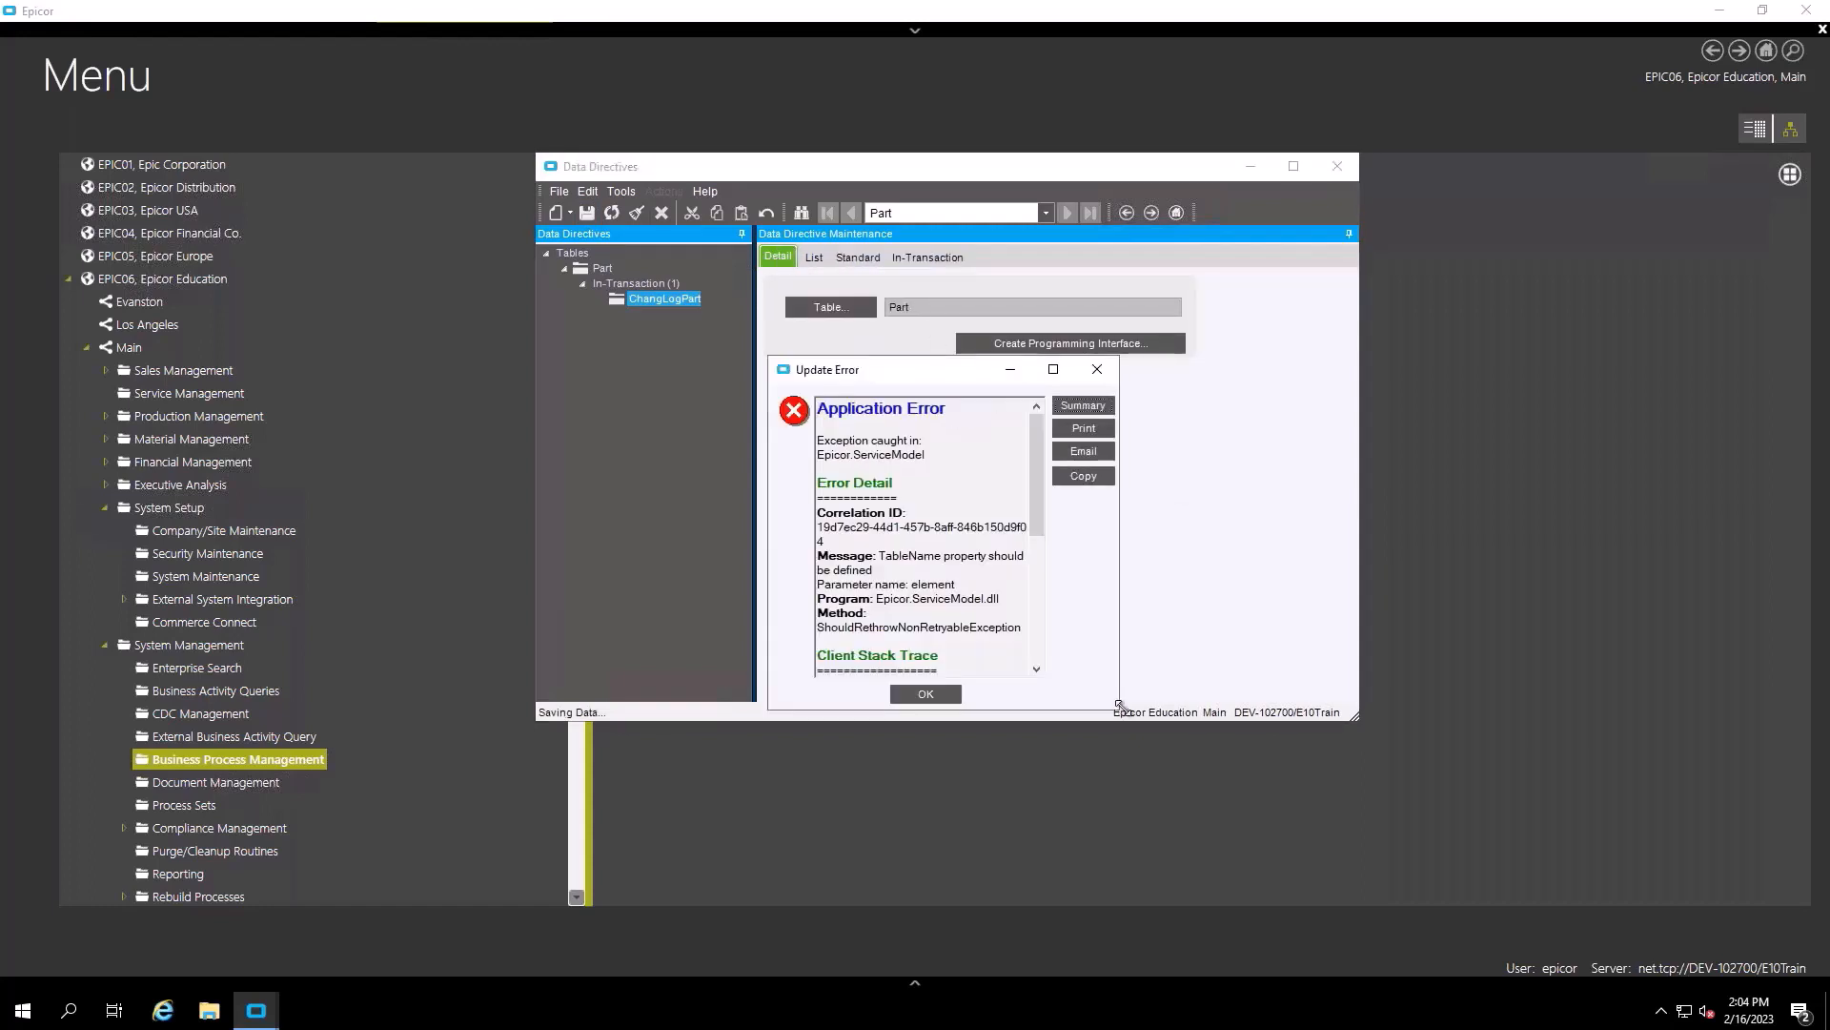
pyautogui.moveTo(1117, 710); pyautogui.dragTo(1529, 824)
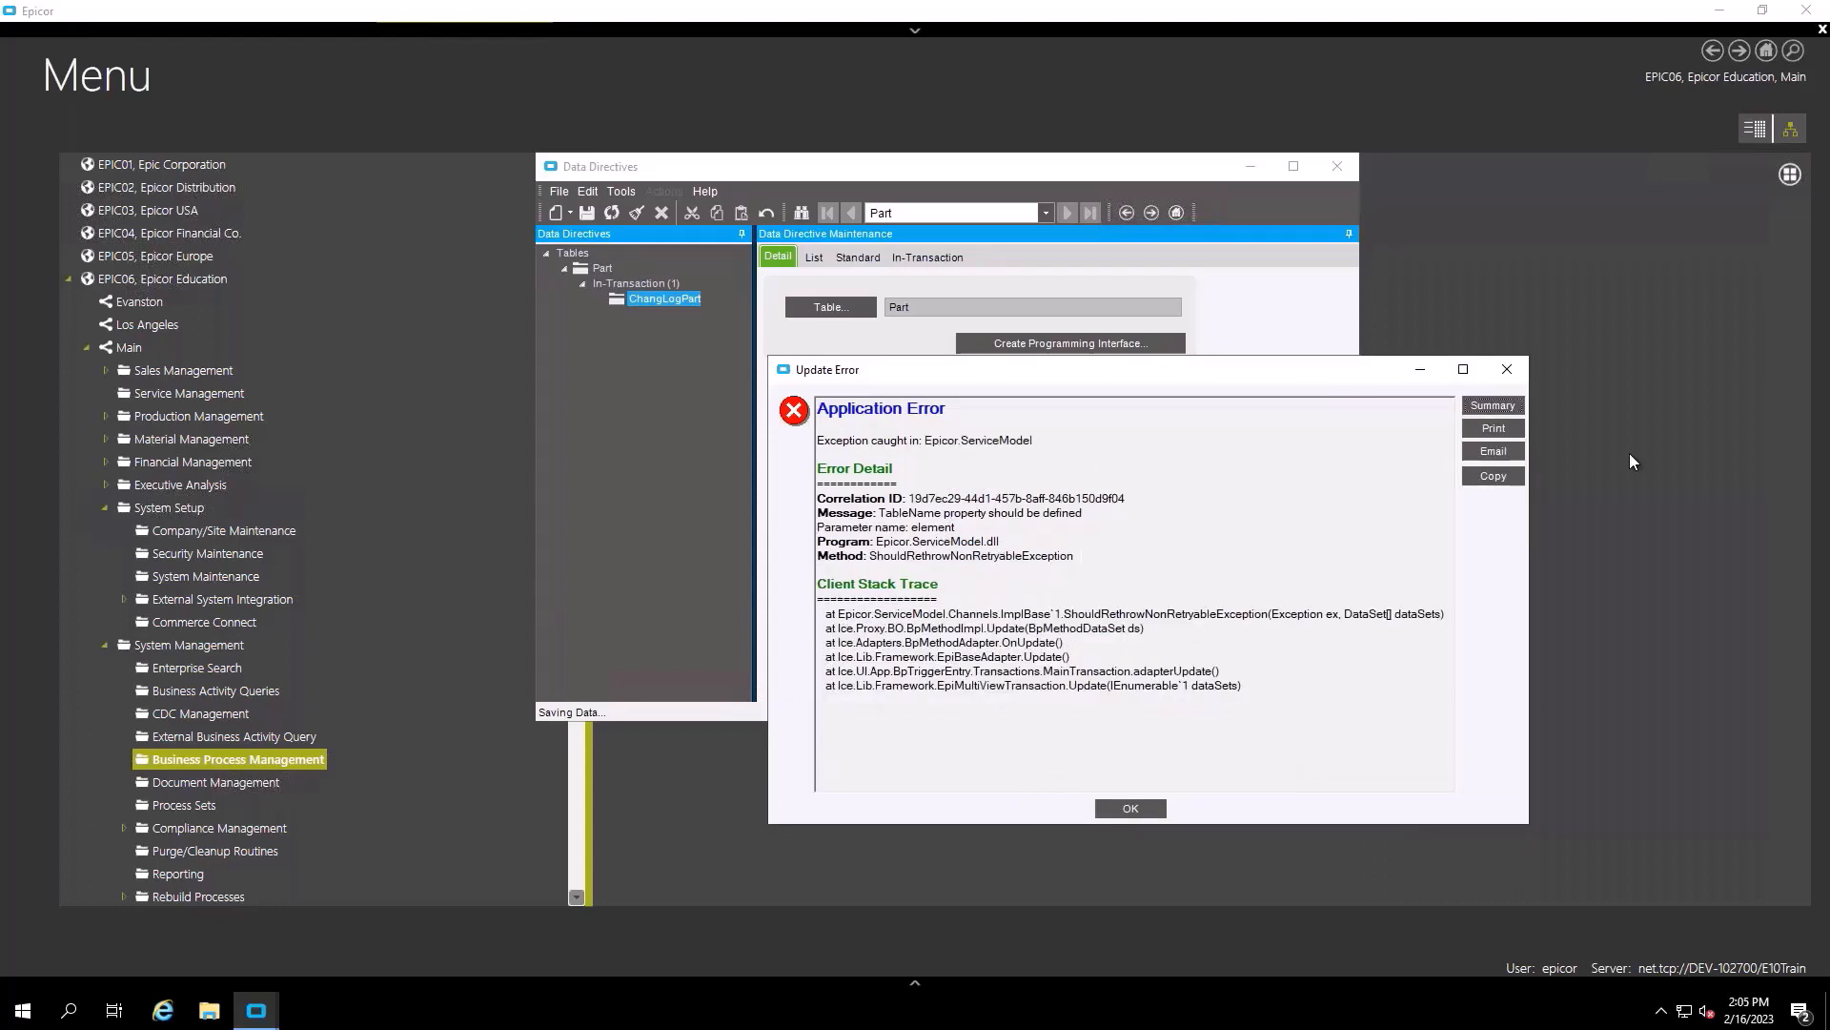
pyautogui.click(1507, 369)
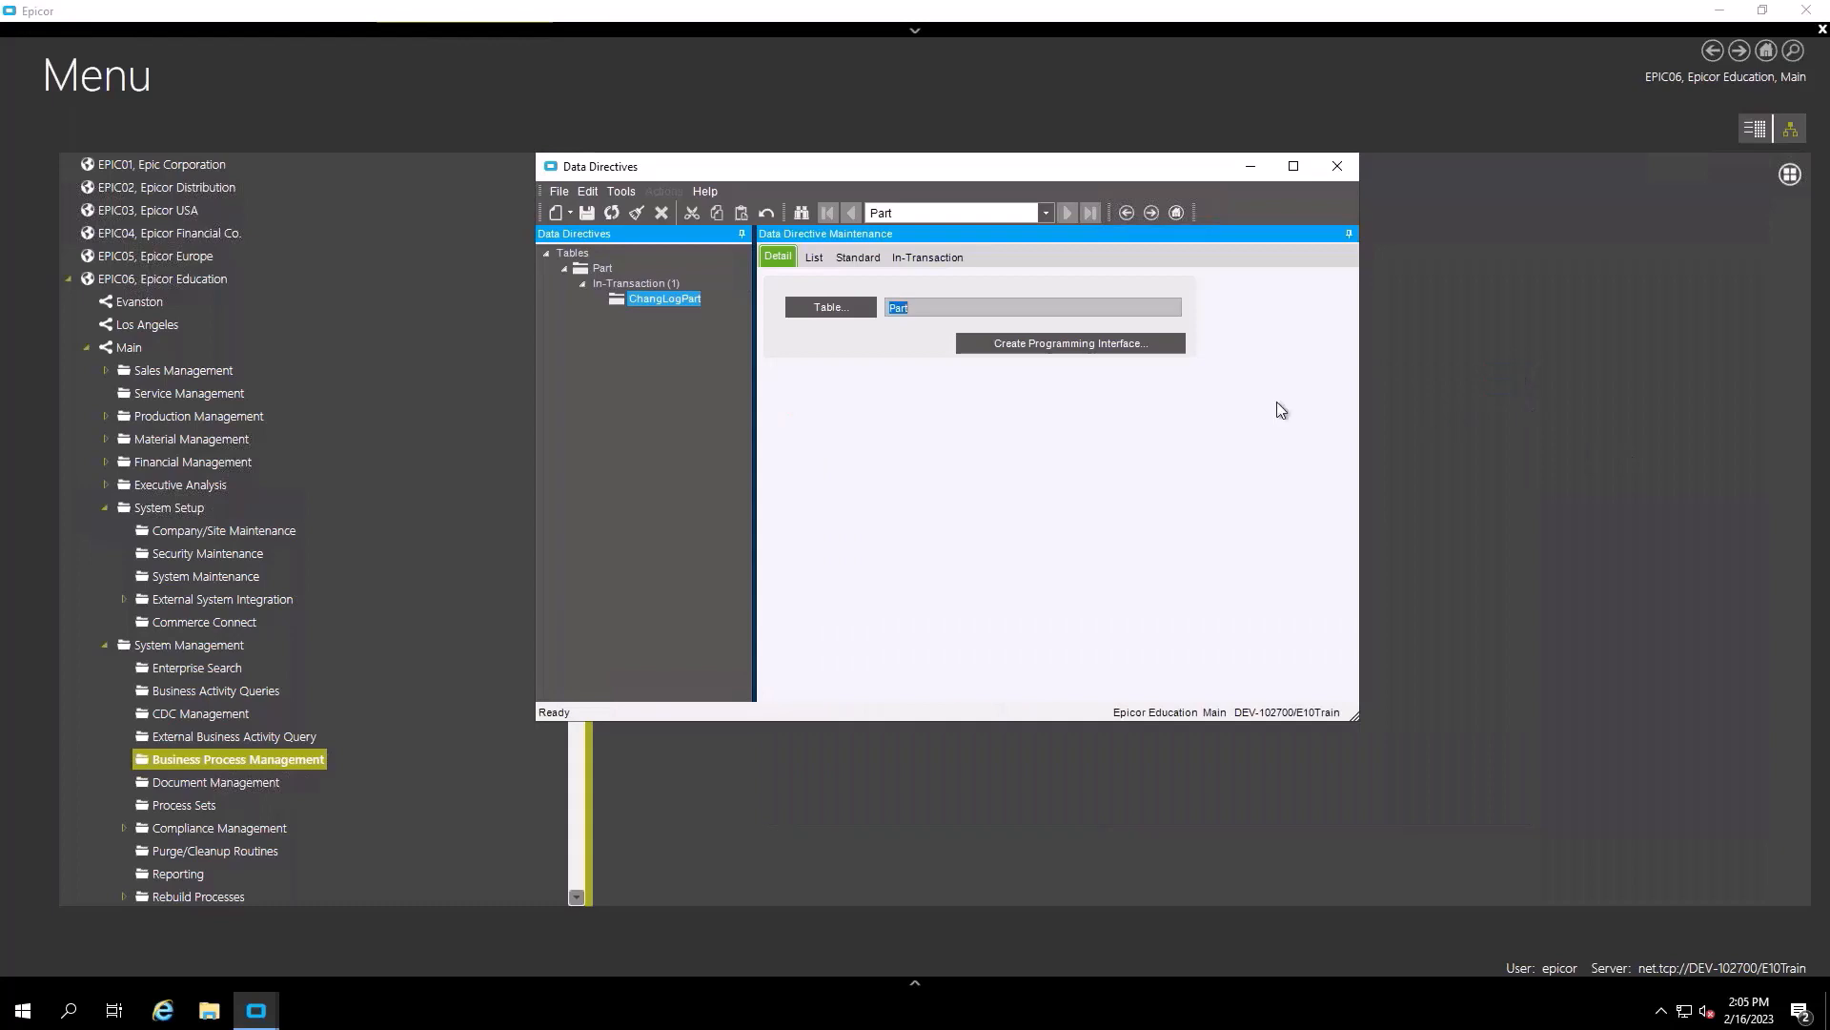
pyautogui.click(936, 255)
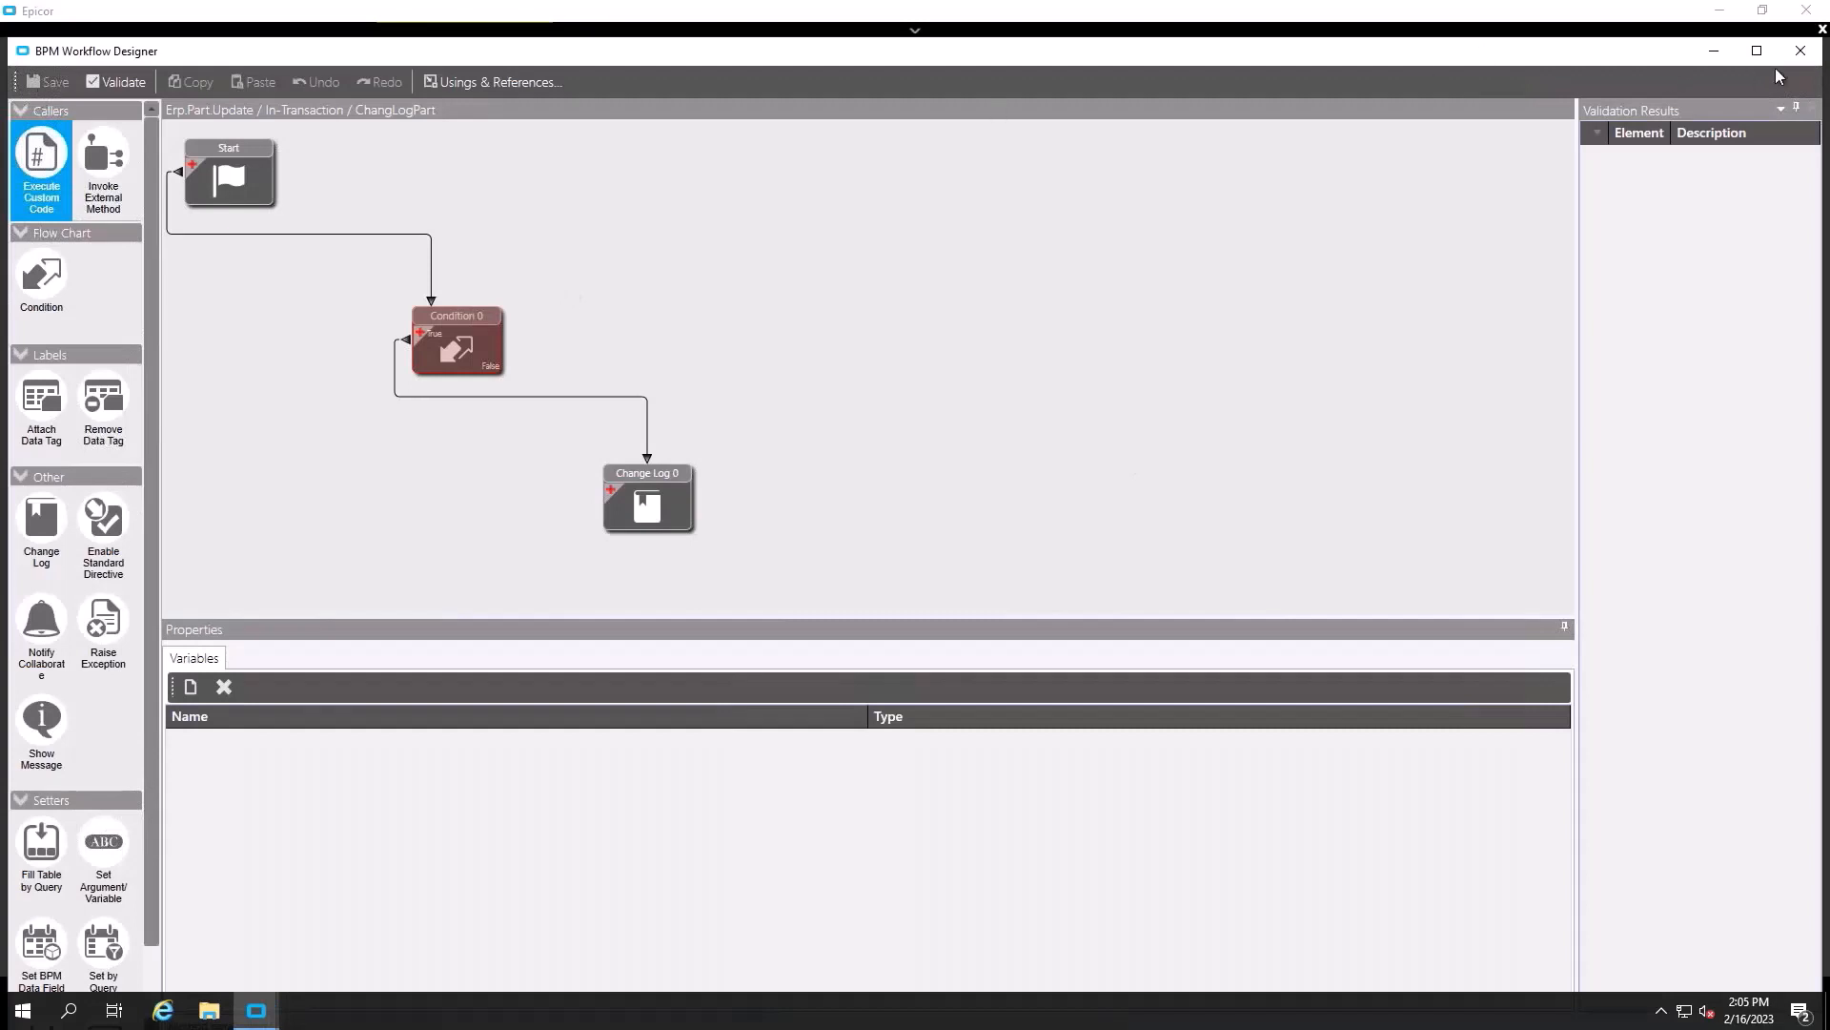
# - Retry saving, dismiss the error again, refresh to discard changes, and close Data Directives
pyautogui.click(1800, 51)
pyautogui.click(586, 213)
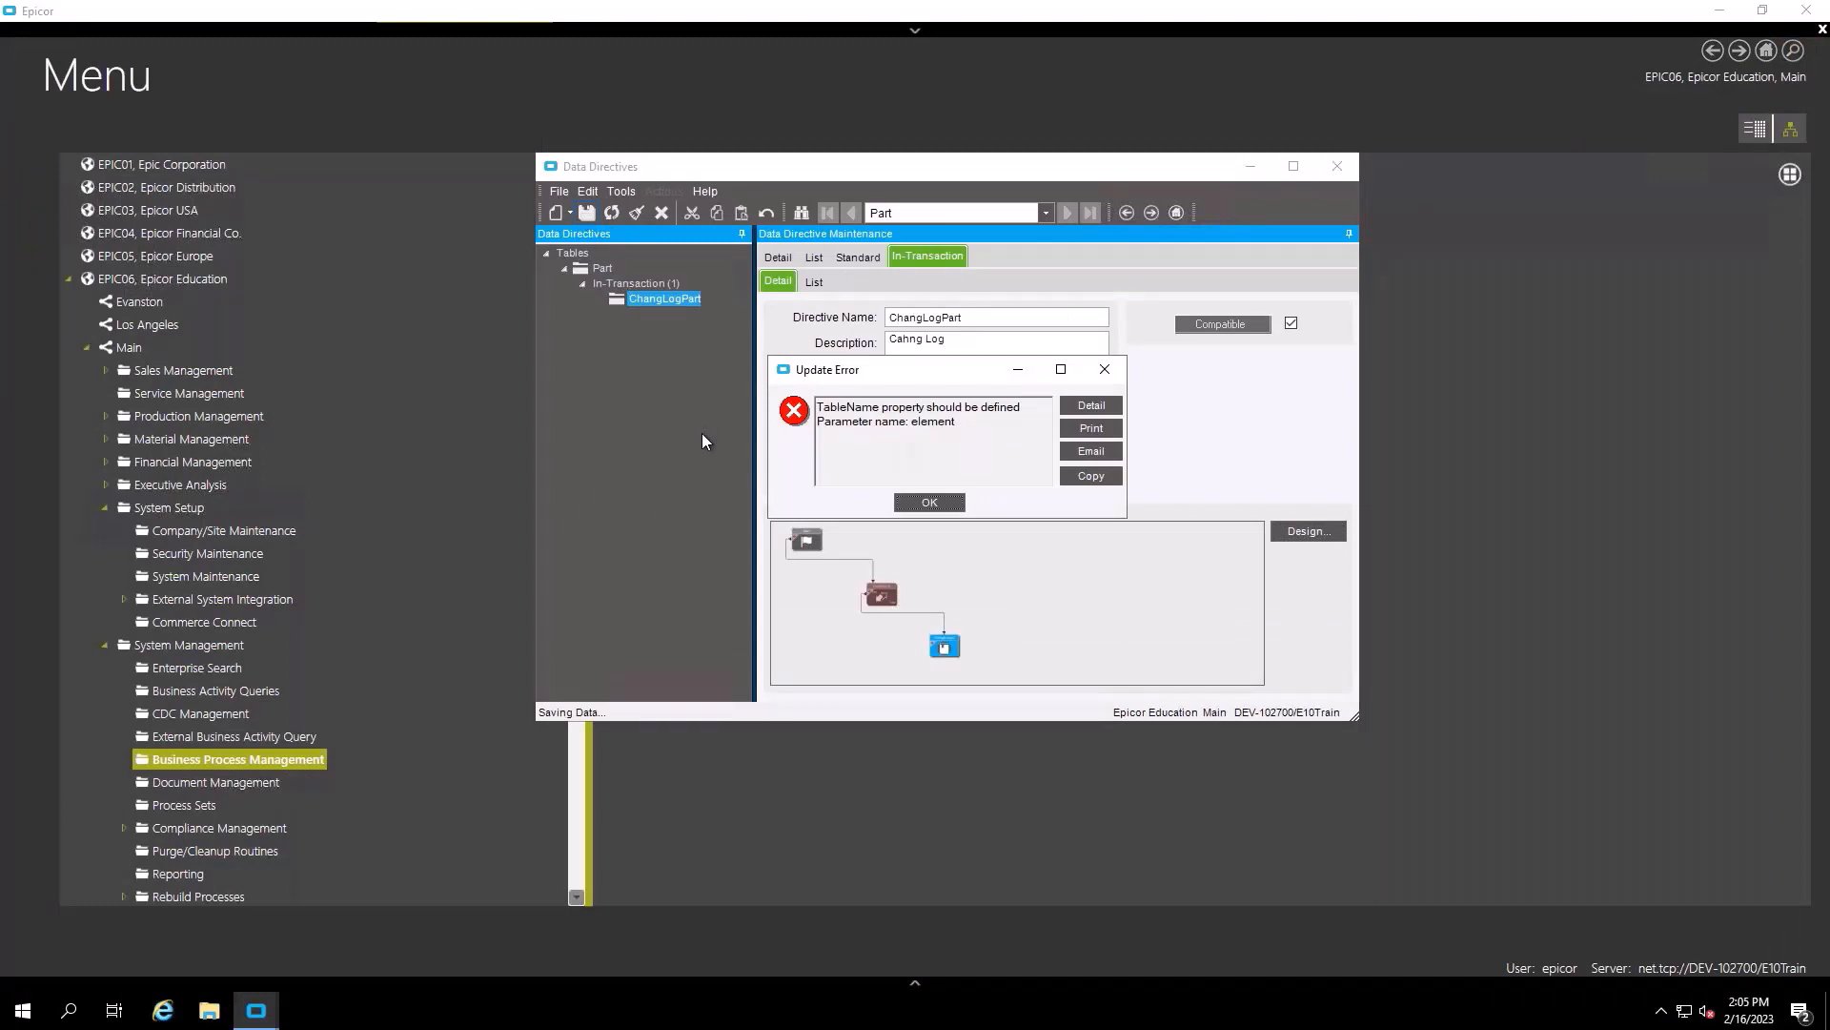
pyautogui.click(1106, 370)
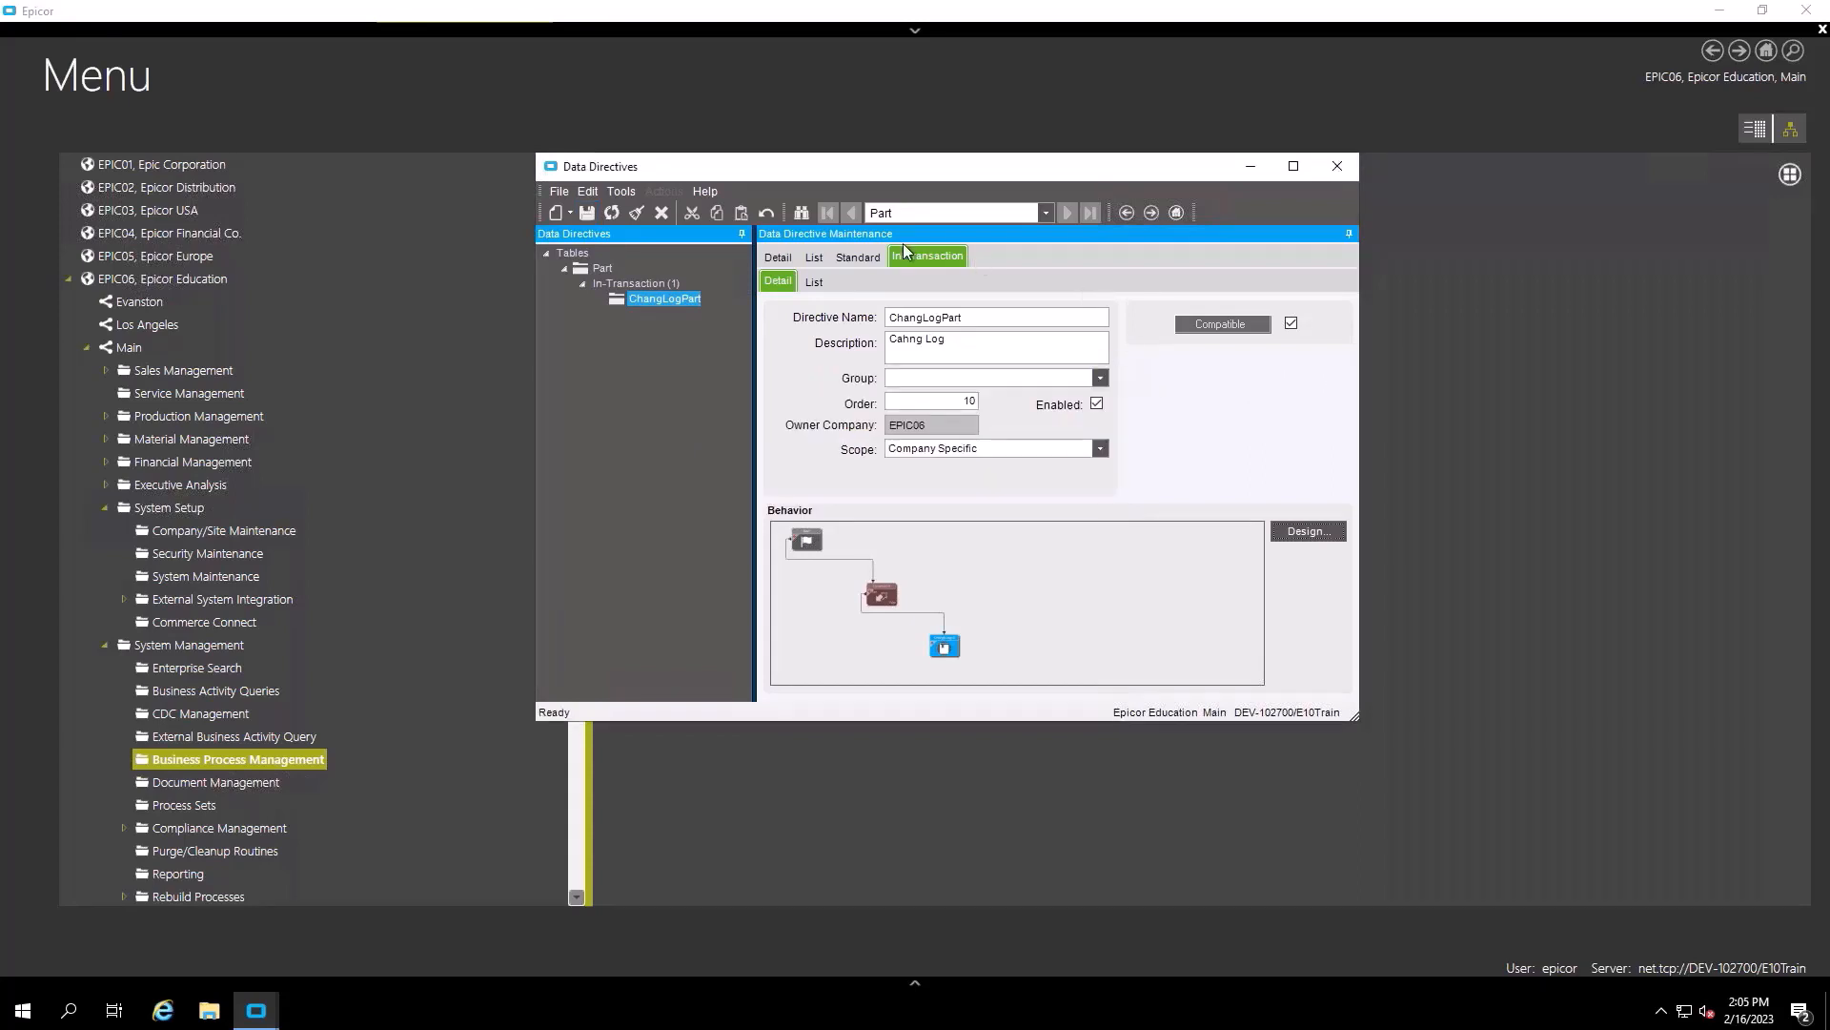
pyautogui.click(612, 213)
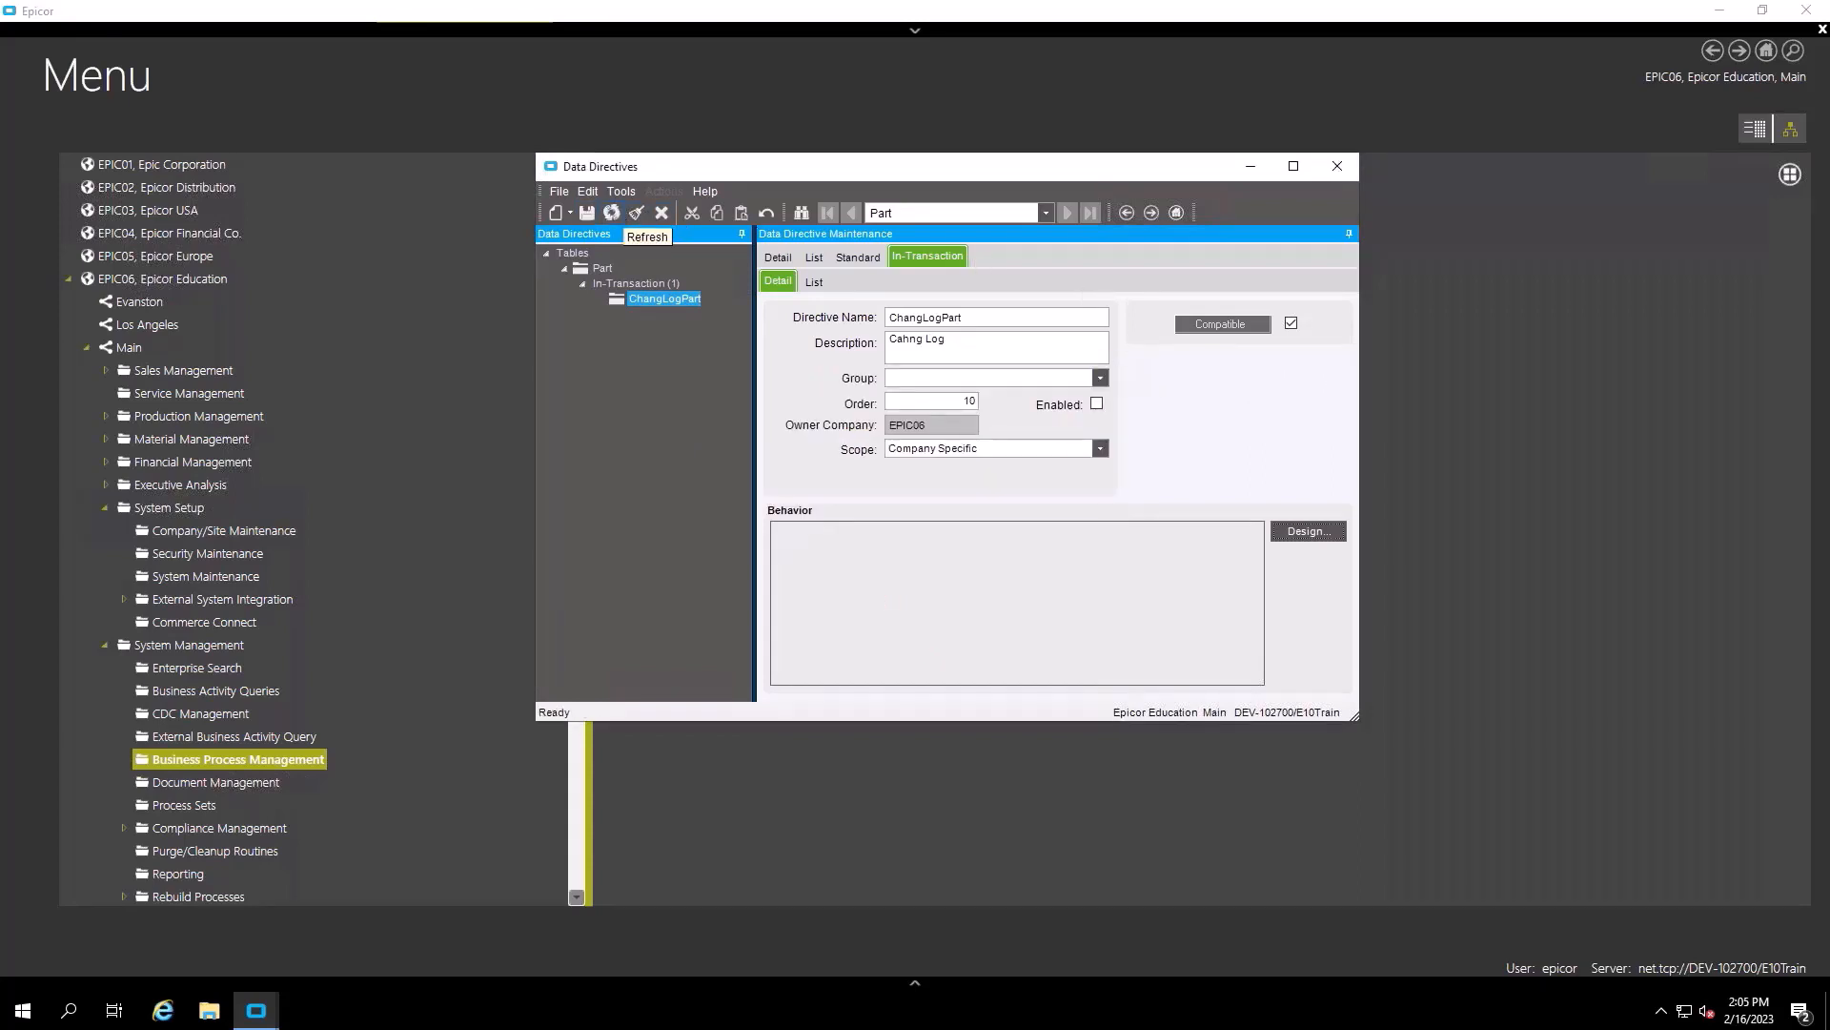
pyautogui.click(1339, 170)
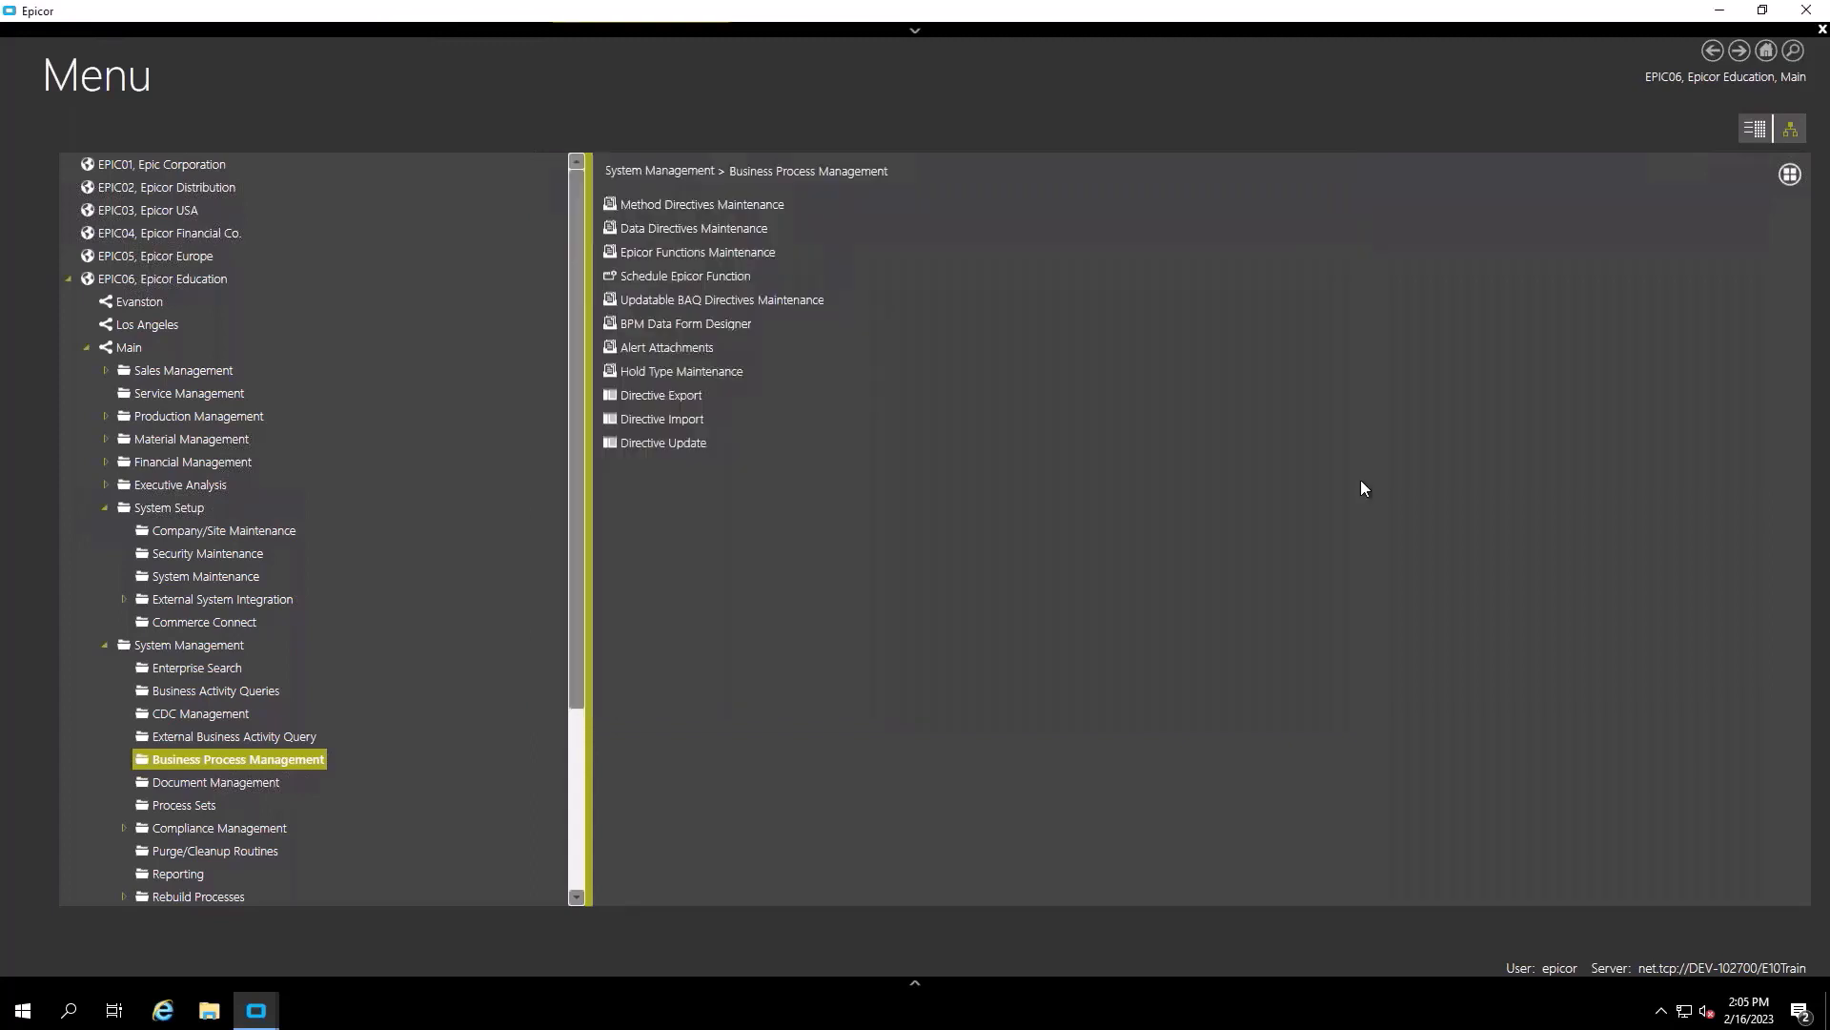
# - Close the Epicor menu and sign back in with the training user name and password
pyautogui.click(1806, 12)
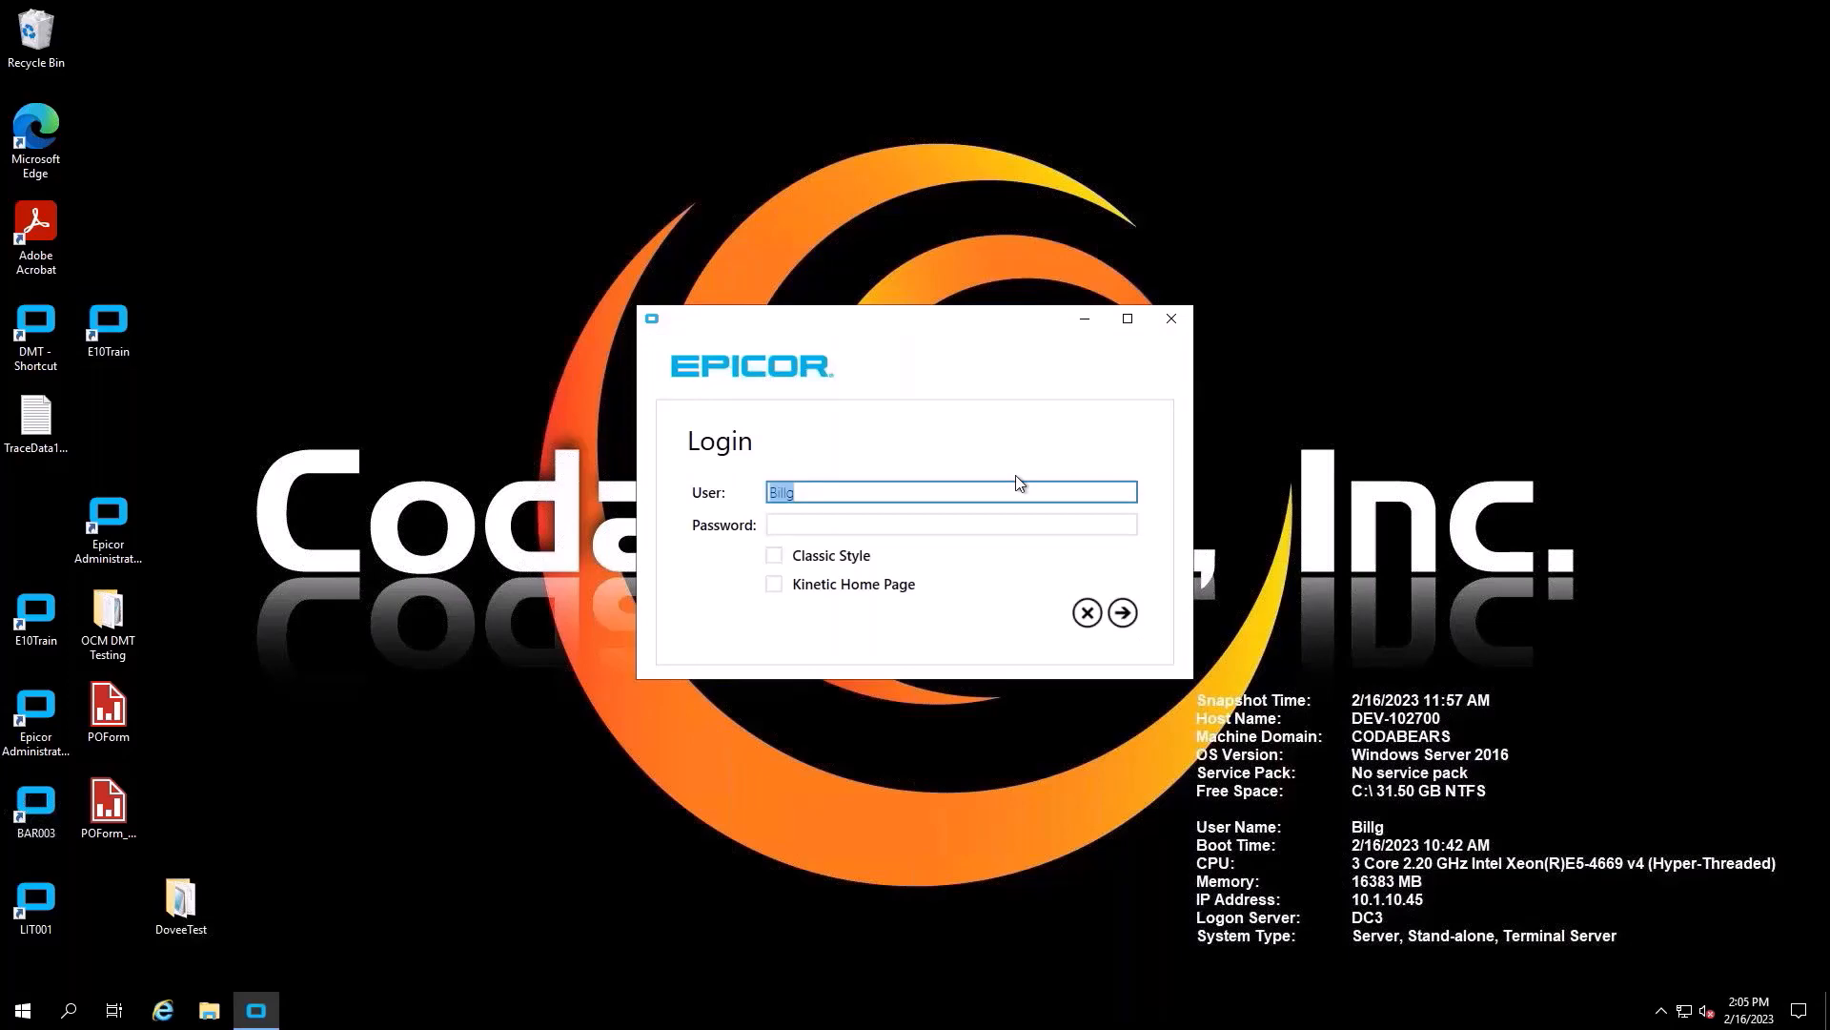
pyautogui.write('epicor')
pyautogui.press('Tab')
pyautogui.write('epicor')
pyautogui.press('Return')
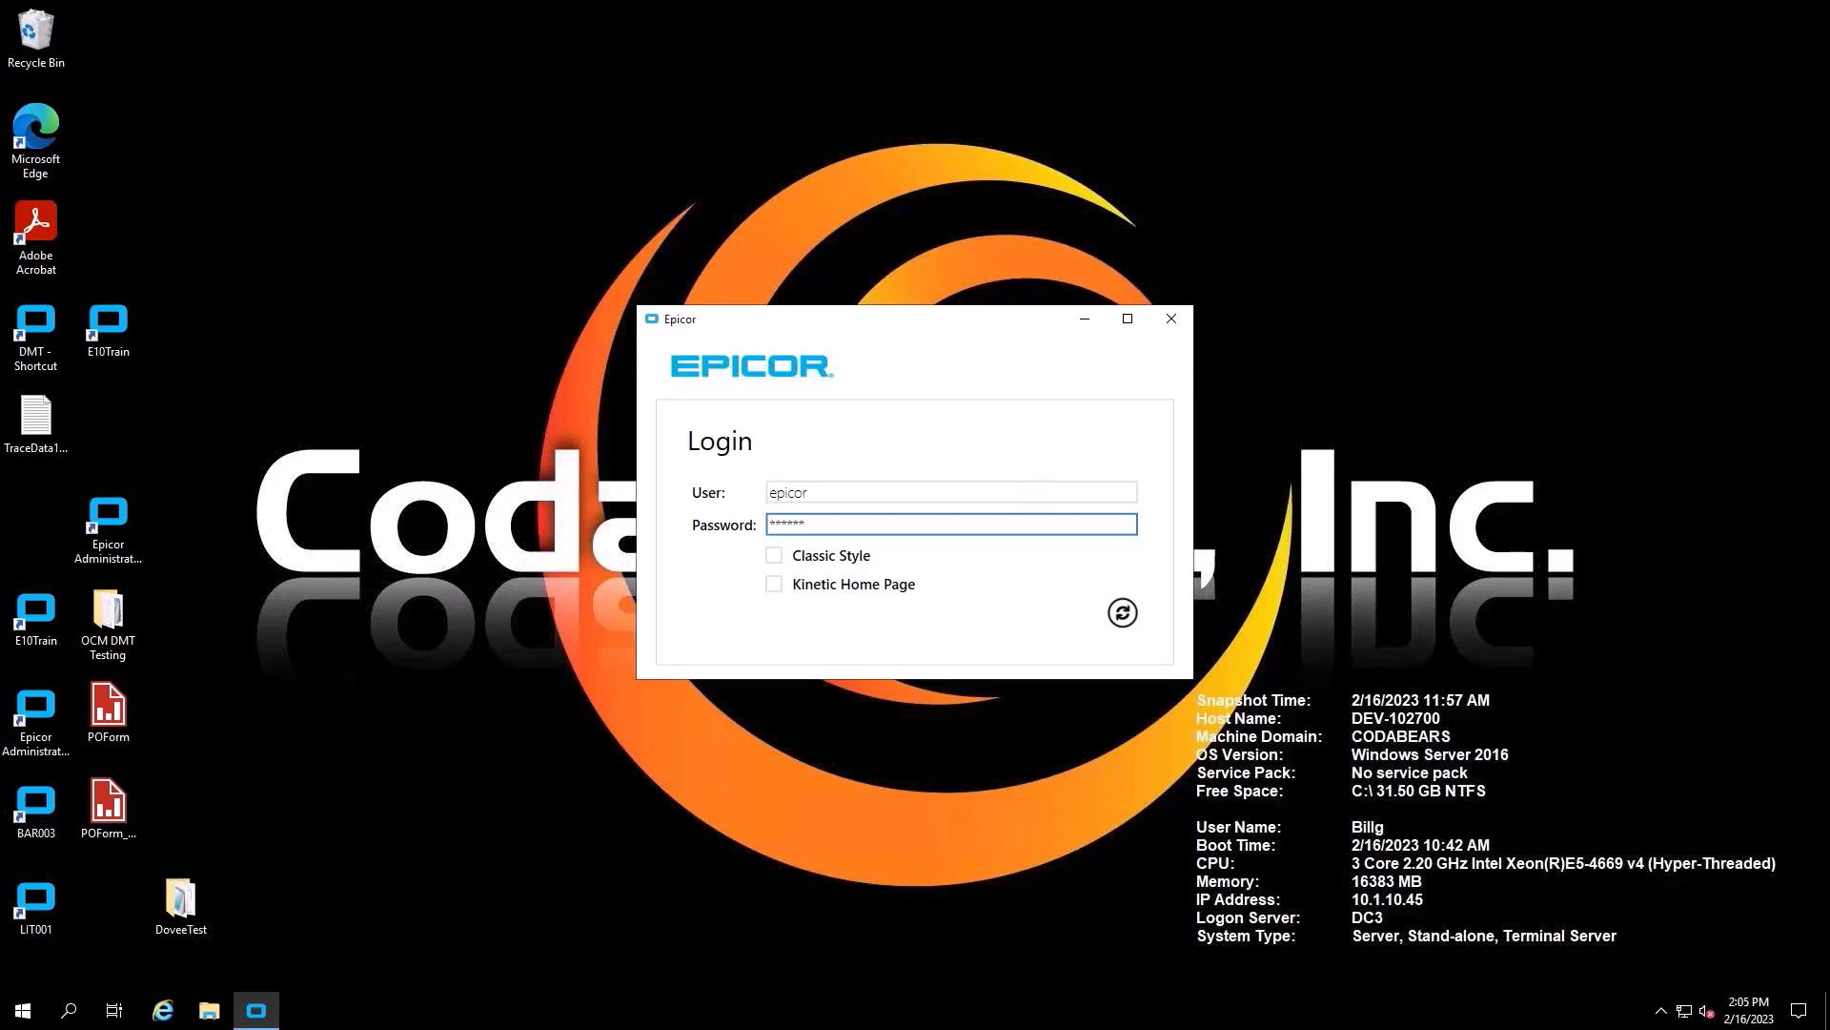
pyautogui.press('Return')
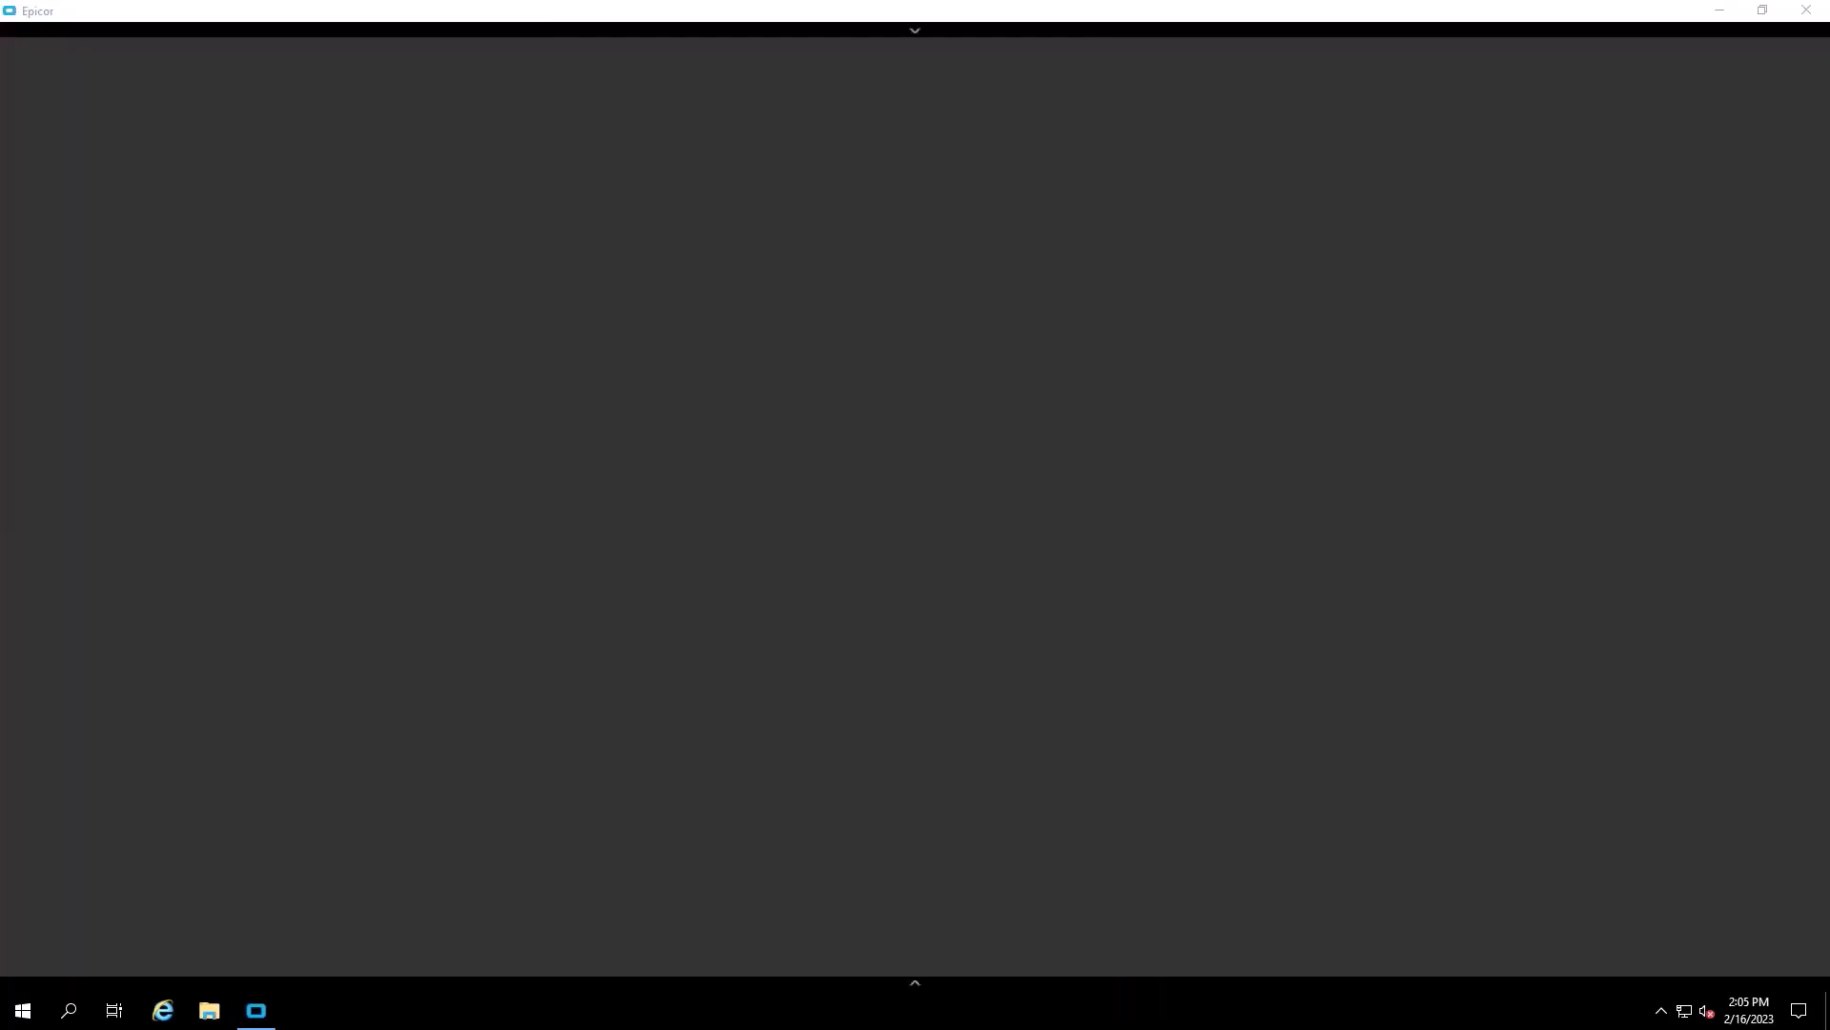
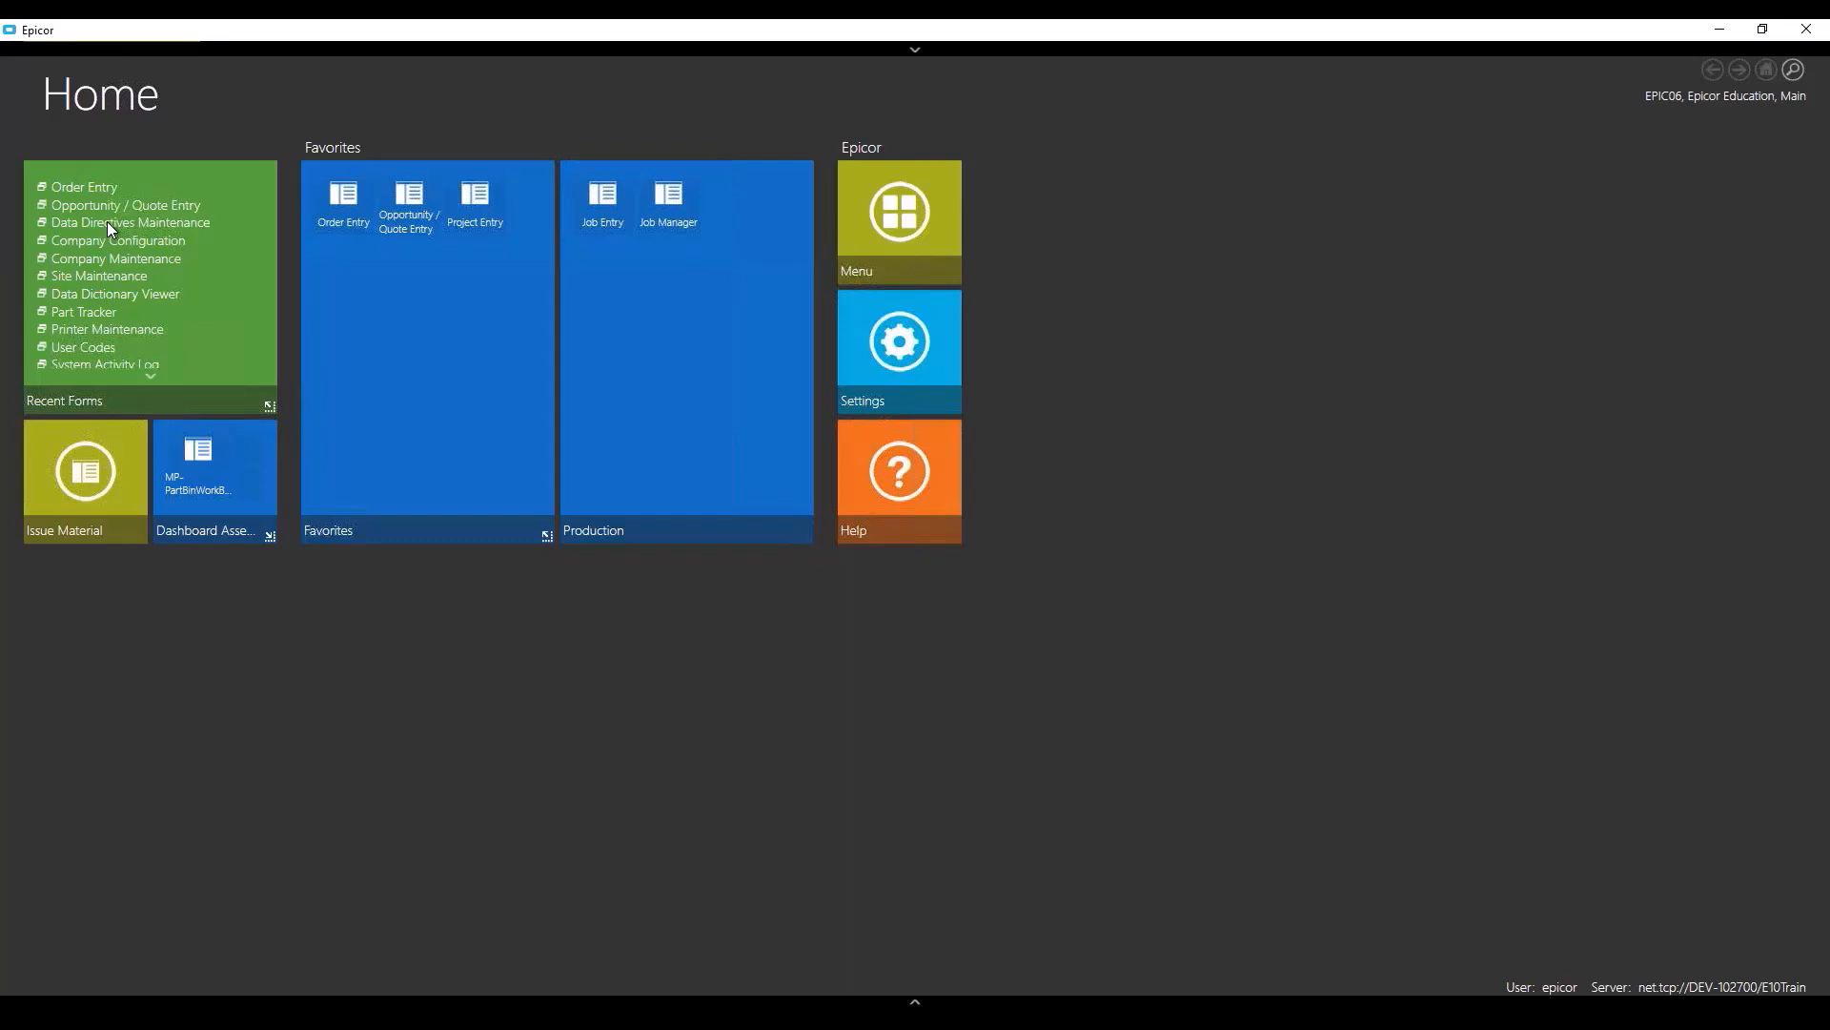
# - Open Data Directive Maintenance from Recent Forms and load the OrderHed table's directives
pyautogui.click(107, 222)
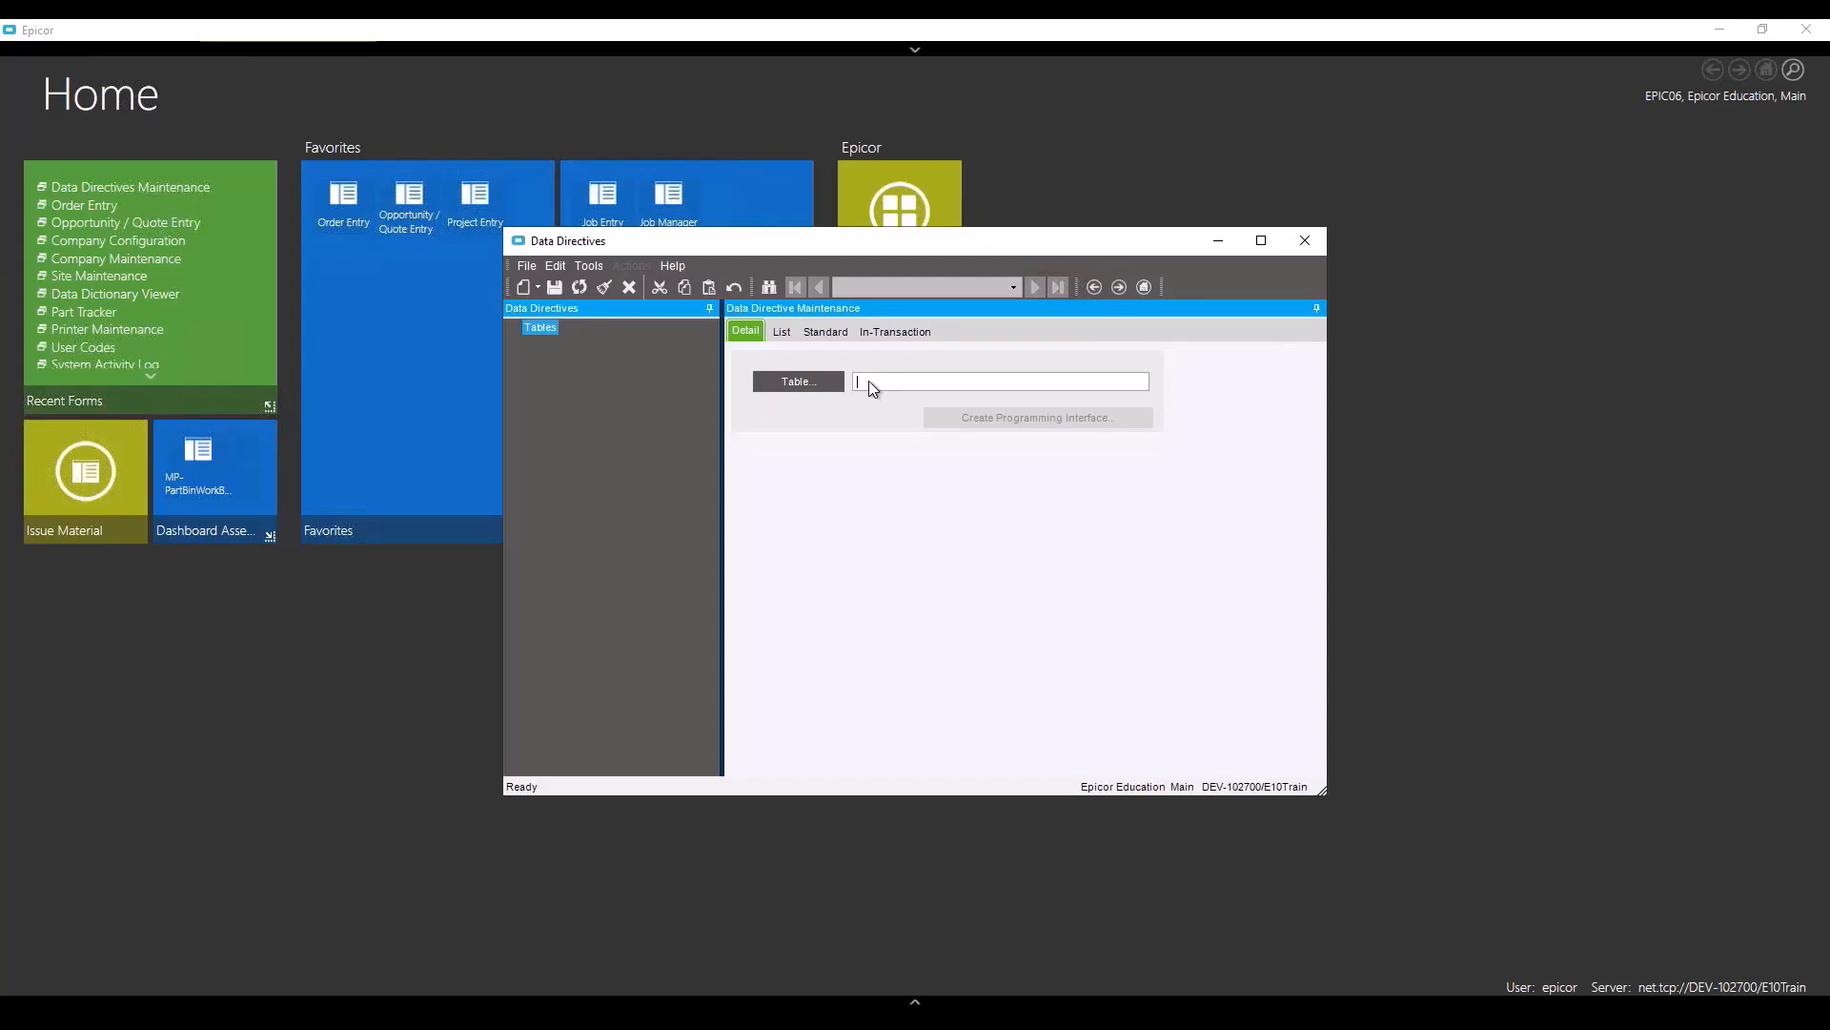
pyautogui.write('OrderHed')
pyautogui.press('Tab')
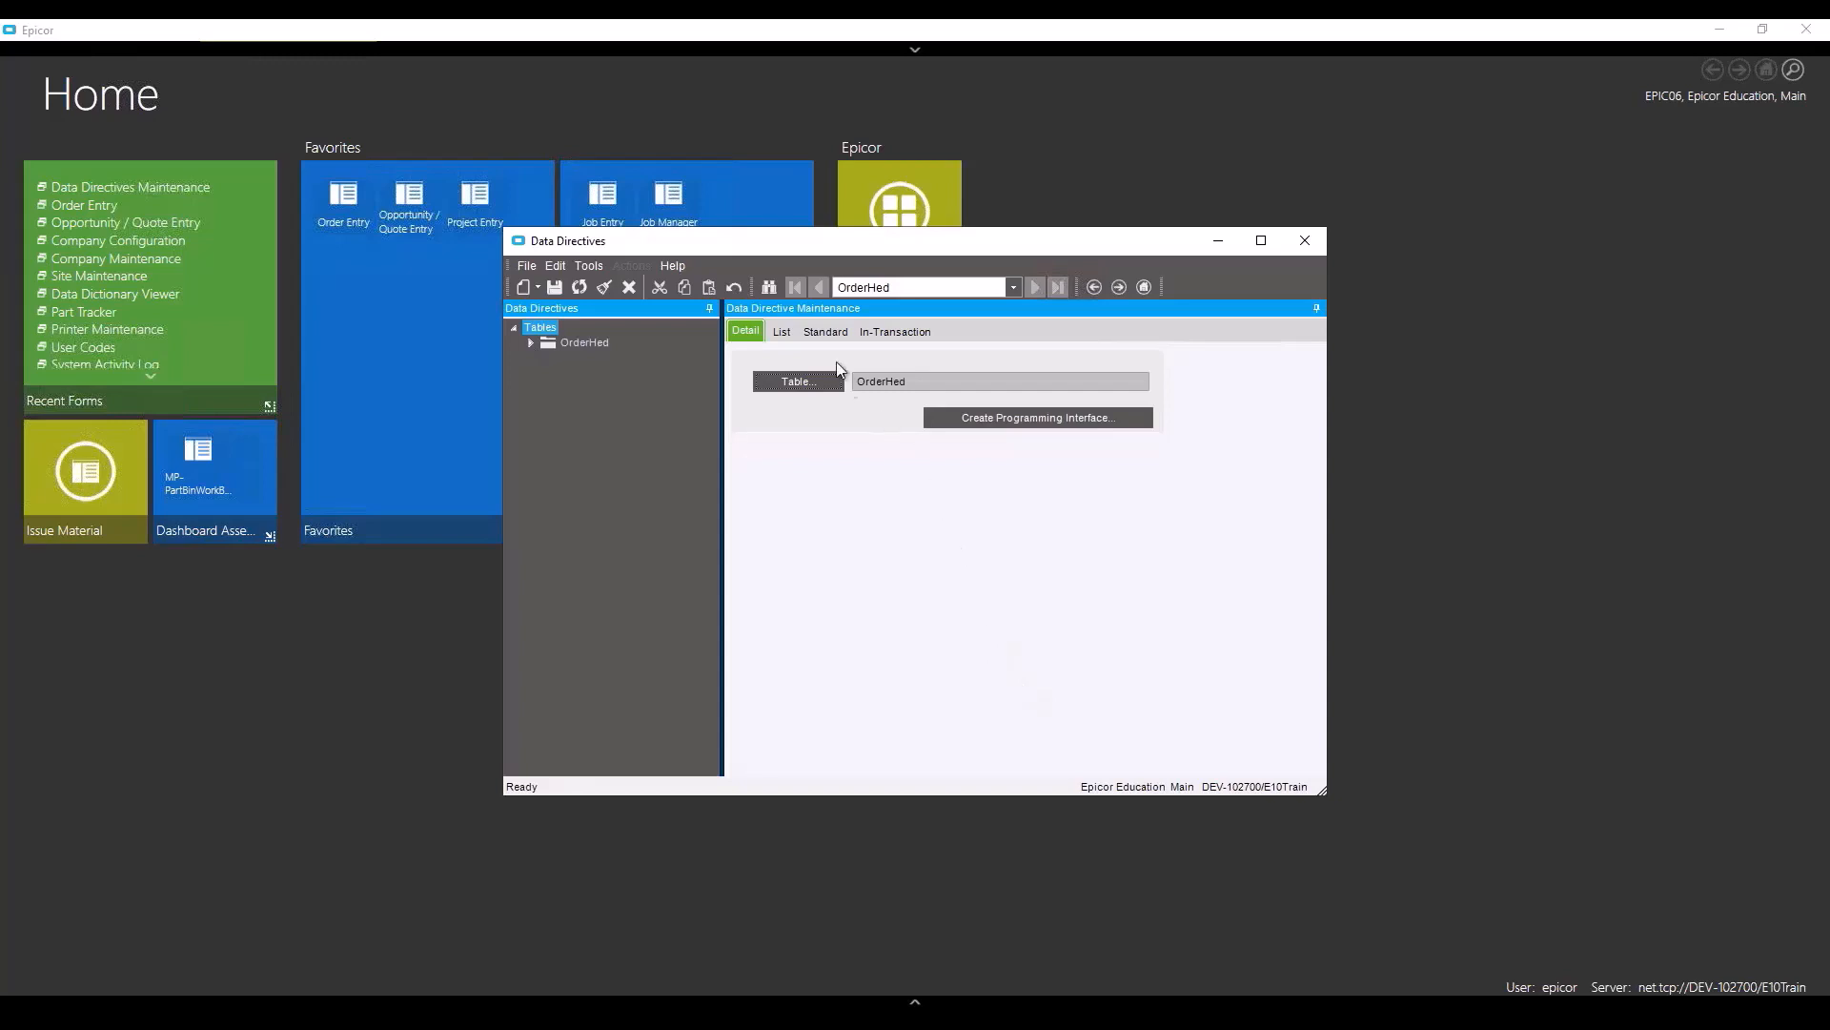
# - Create an enabled standard OrderHed directive named EMUGAutoPrint, description EMUG, and open its designer
pyautogui.click(826, 333)
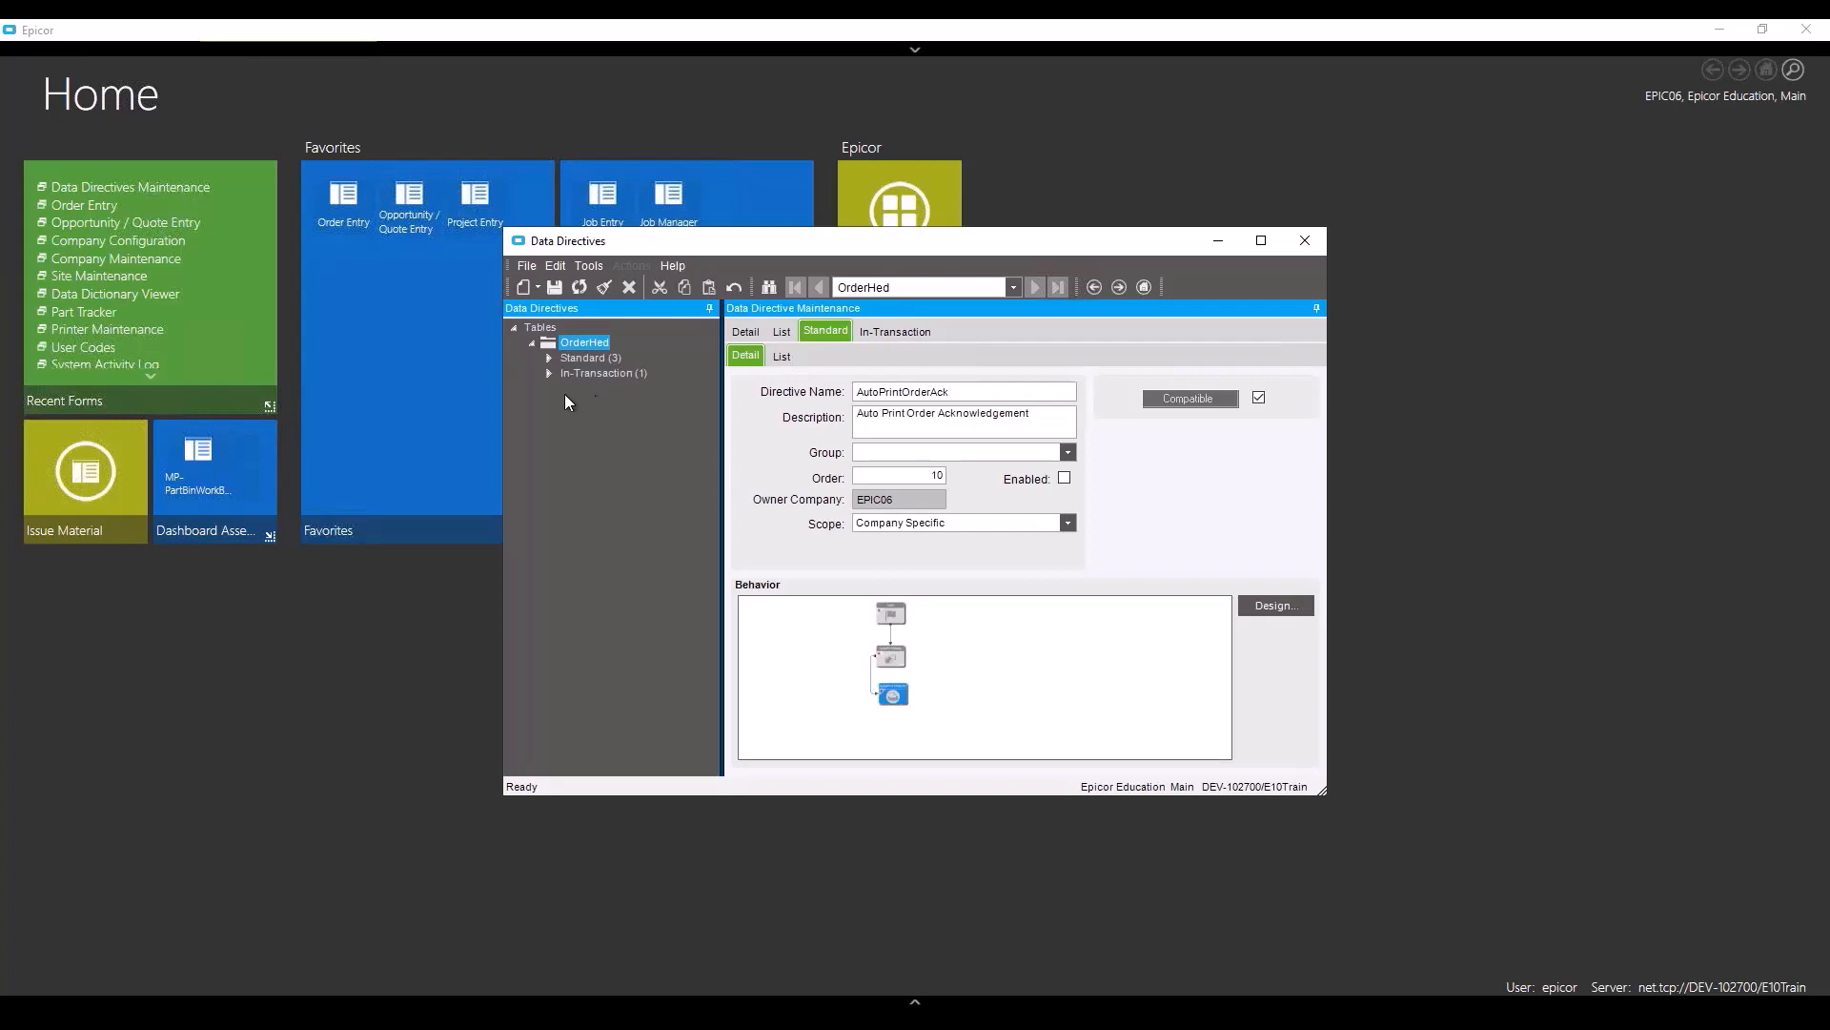
pyautogui.click(540, 286)
pyautogui.click(536, 310)
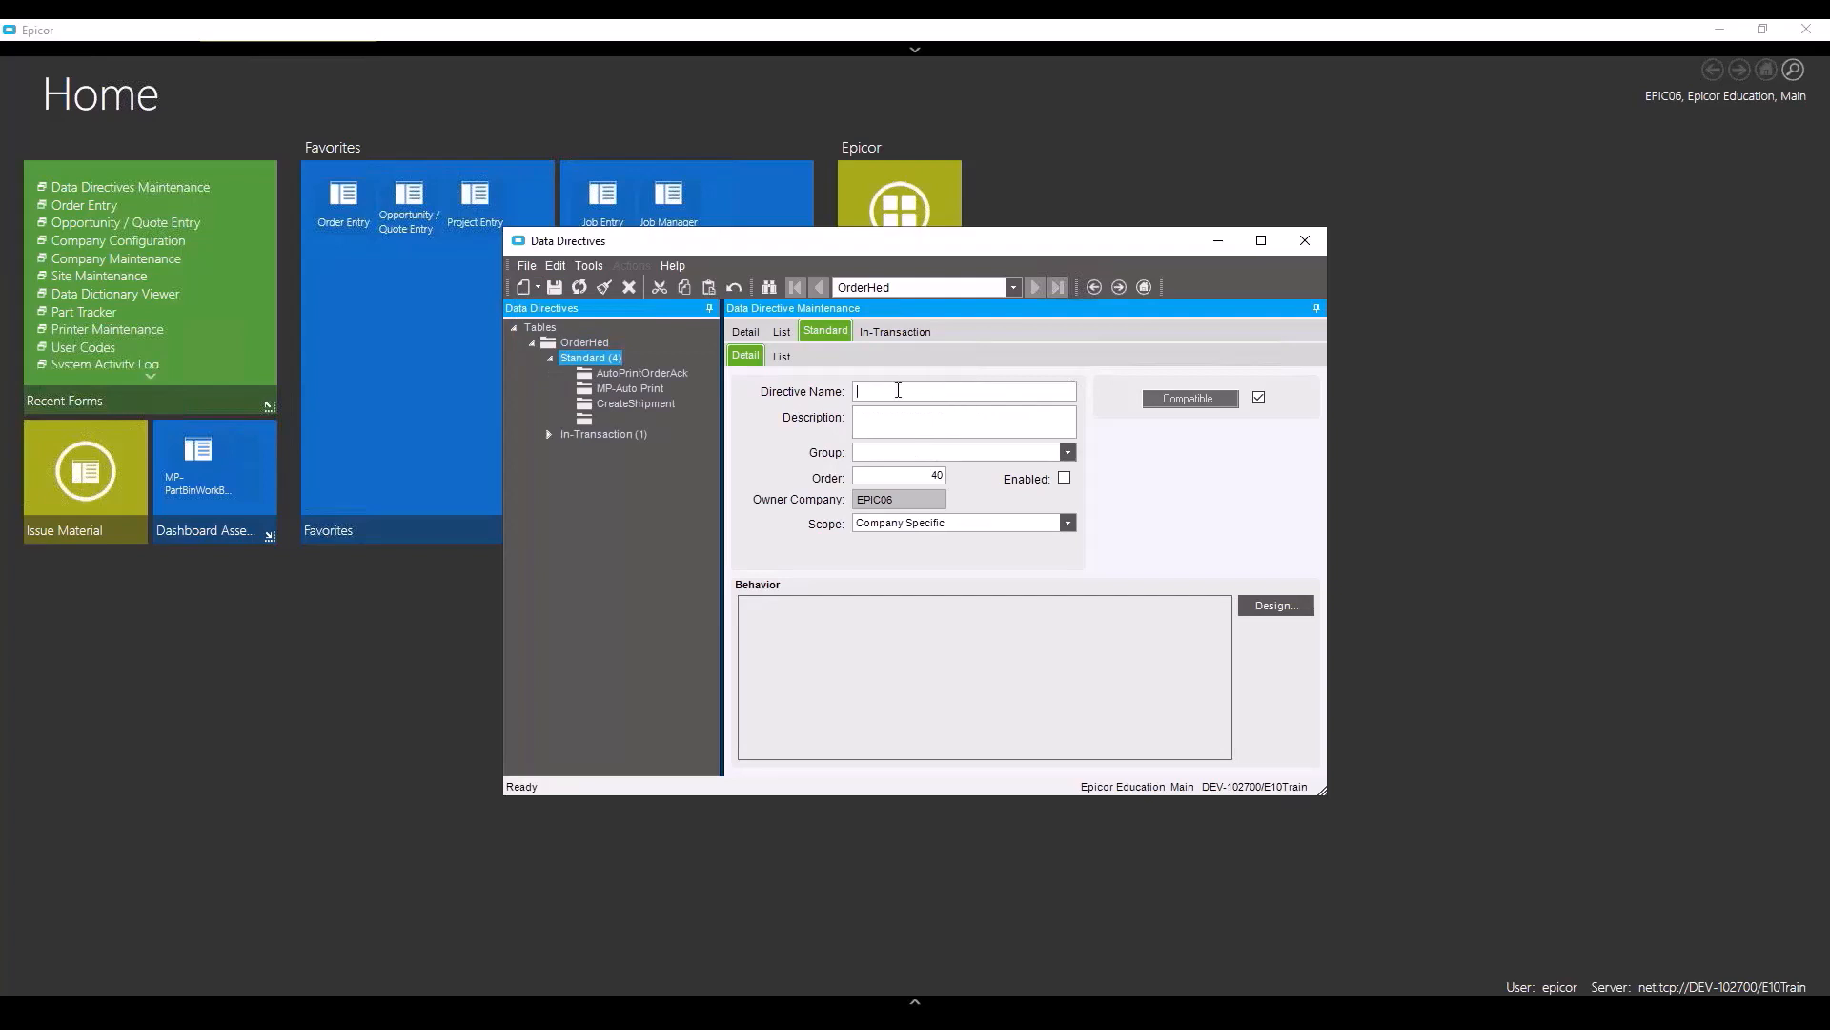
pyautogui.write('EMUGAuto')
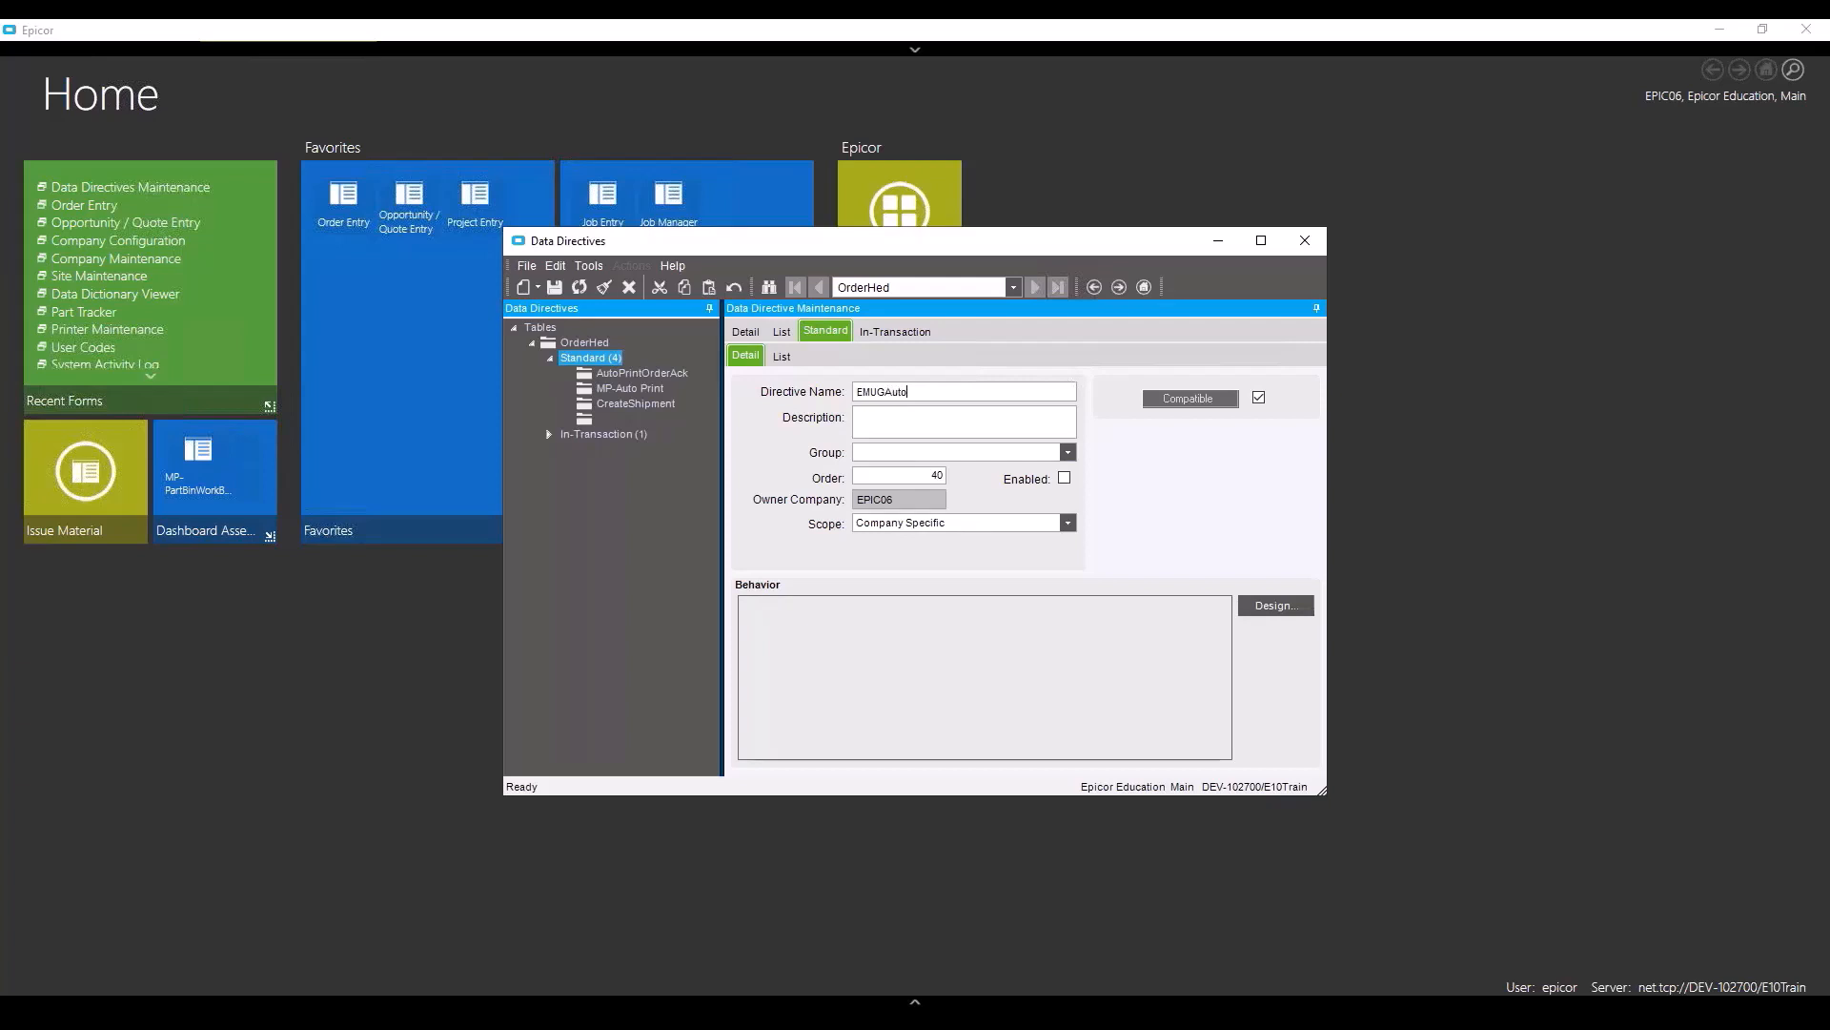
pyautogui.write('Print')
pyautogui.click(896, 417)
pyautogui.write('E')
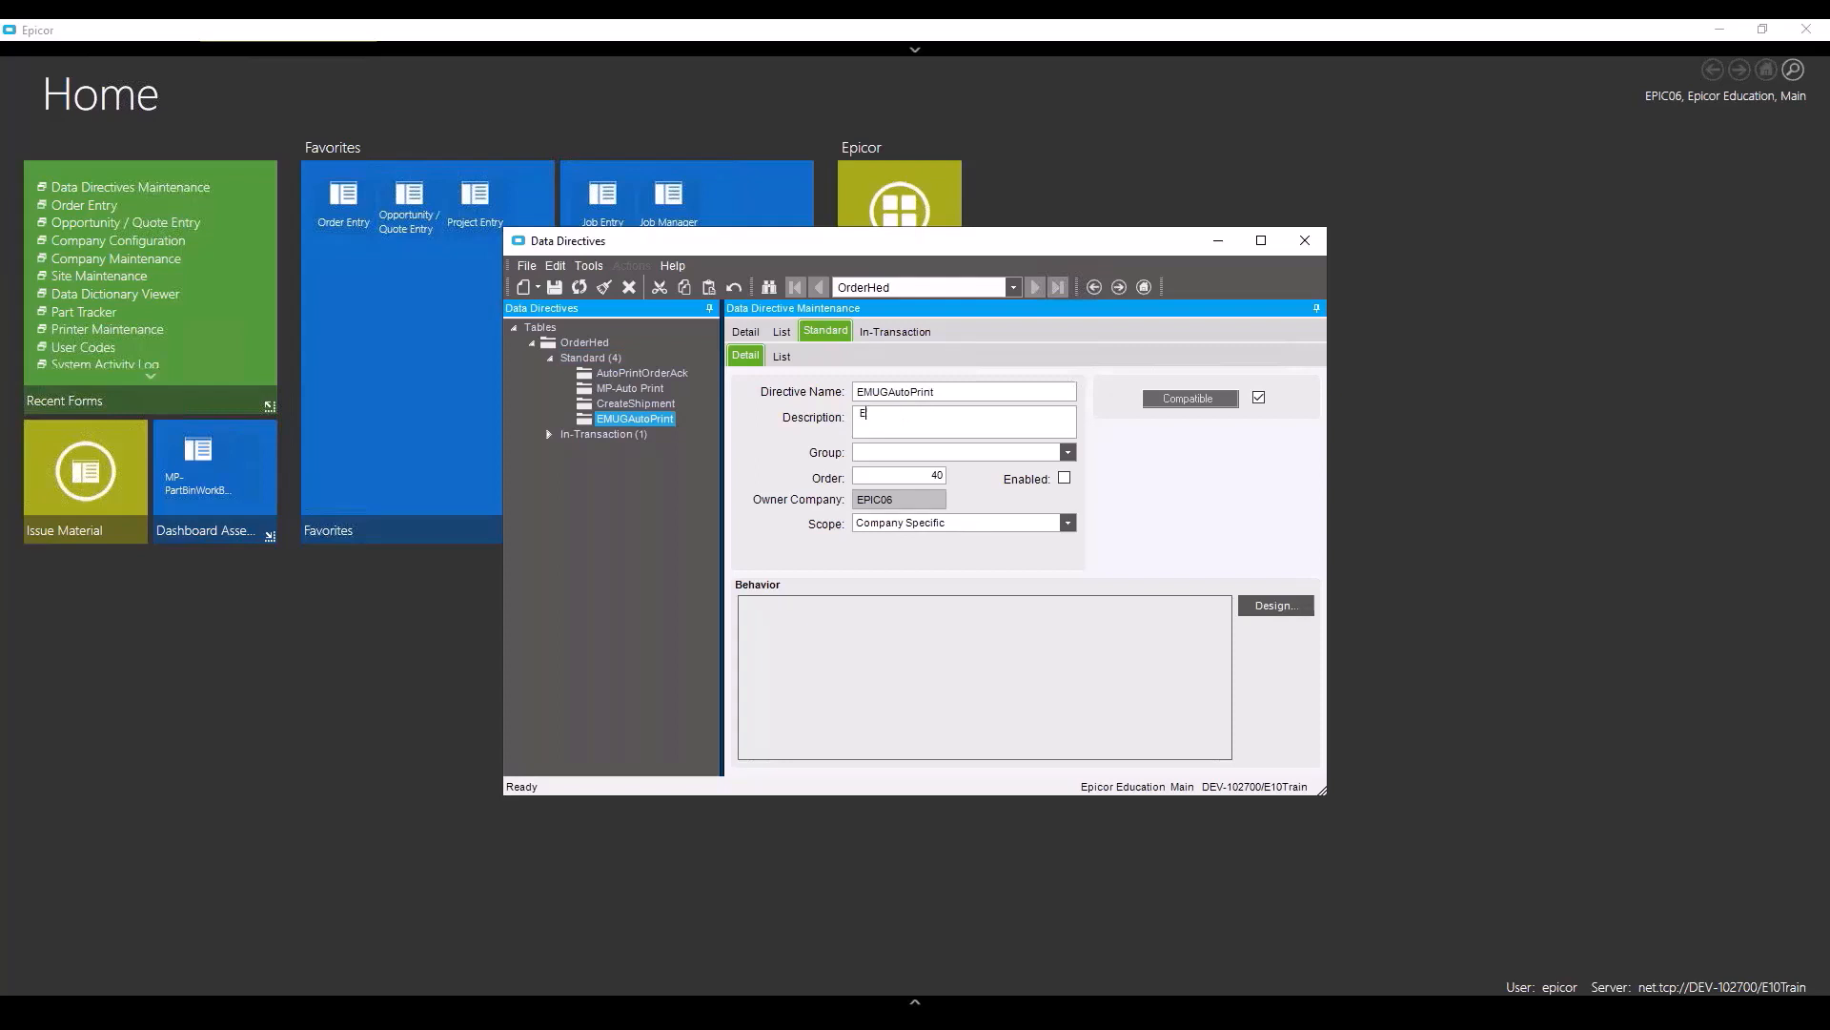
pyautogui.write('MUG')
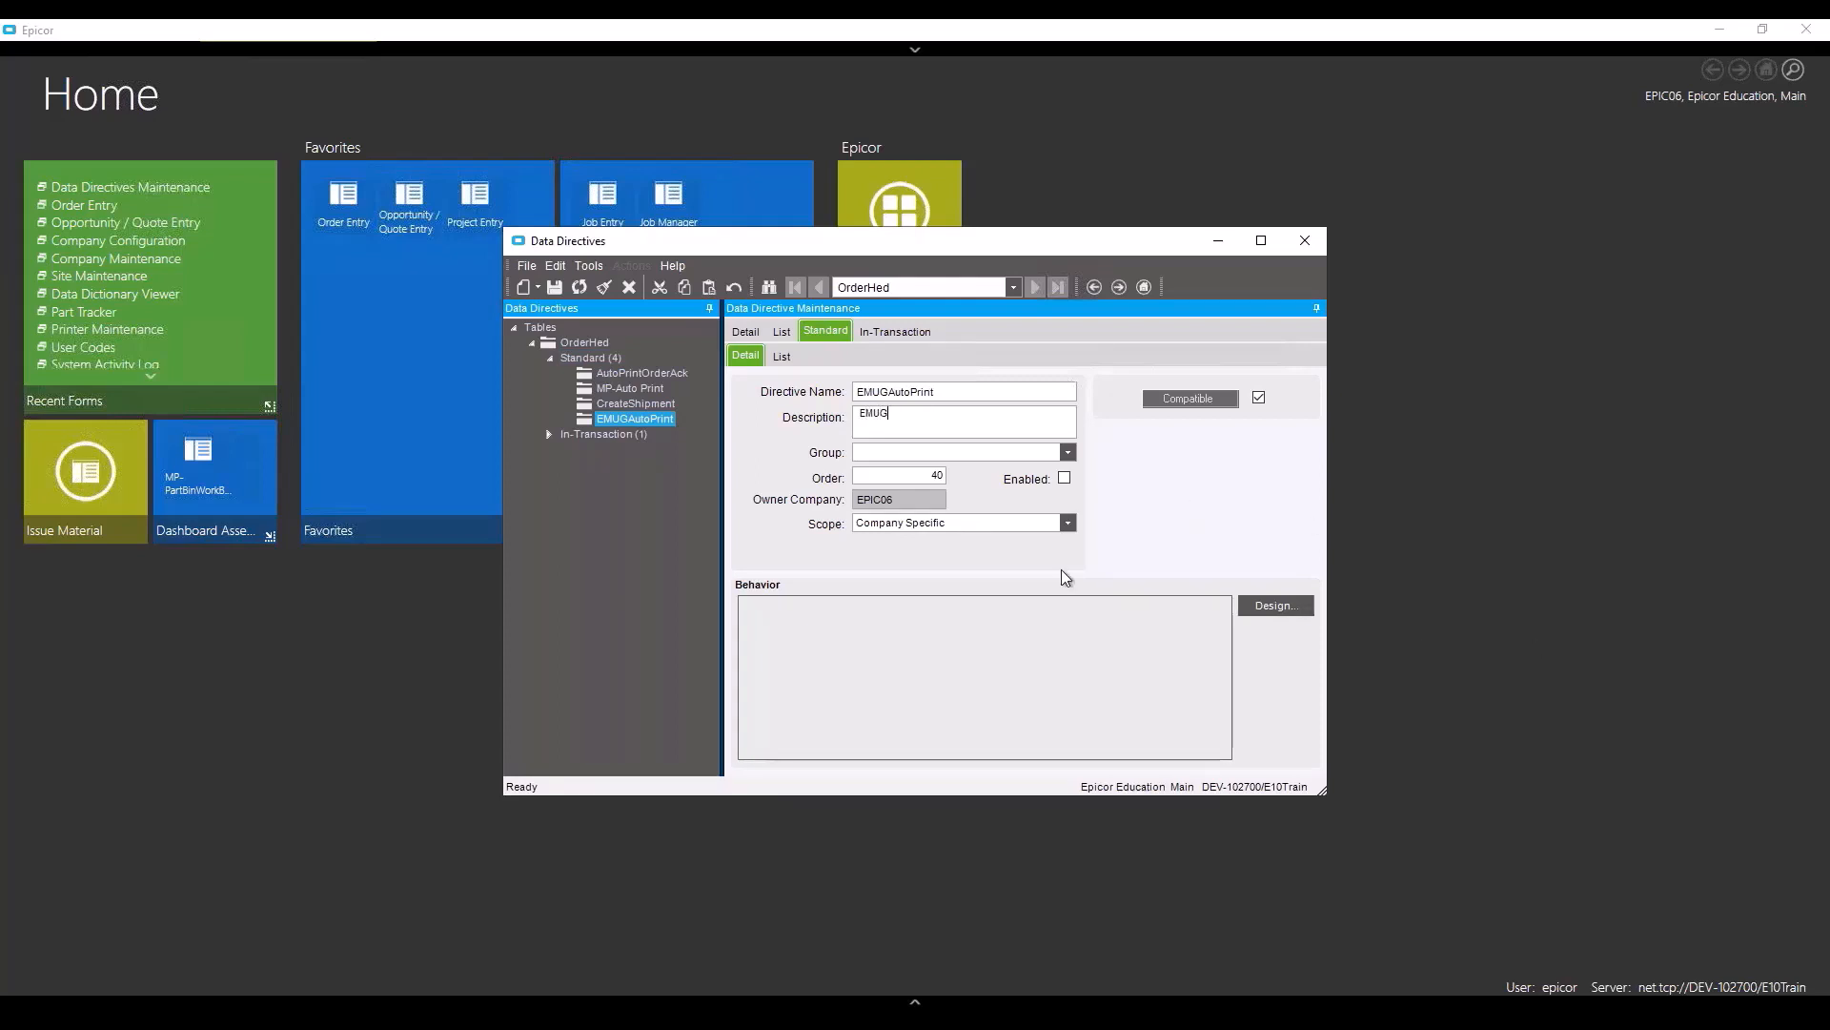
pyautogui.click(1065, 478)
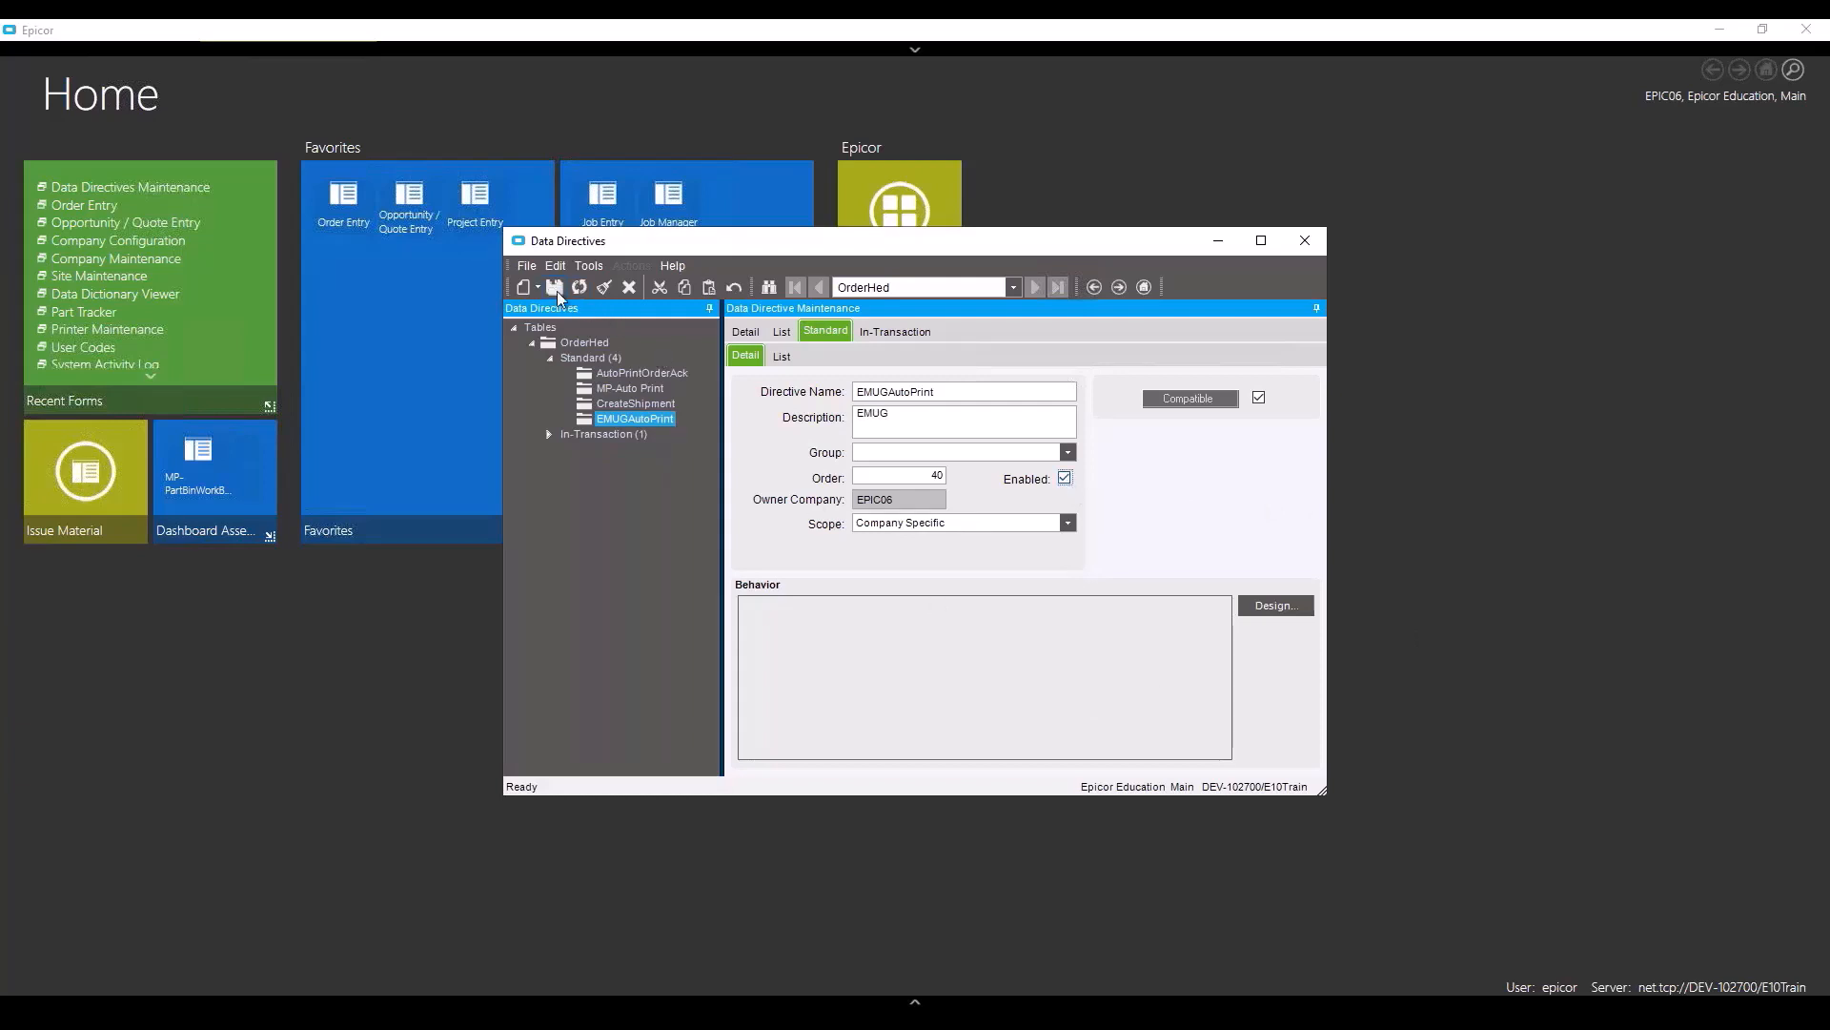
pyautogui.click(1260, 606)
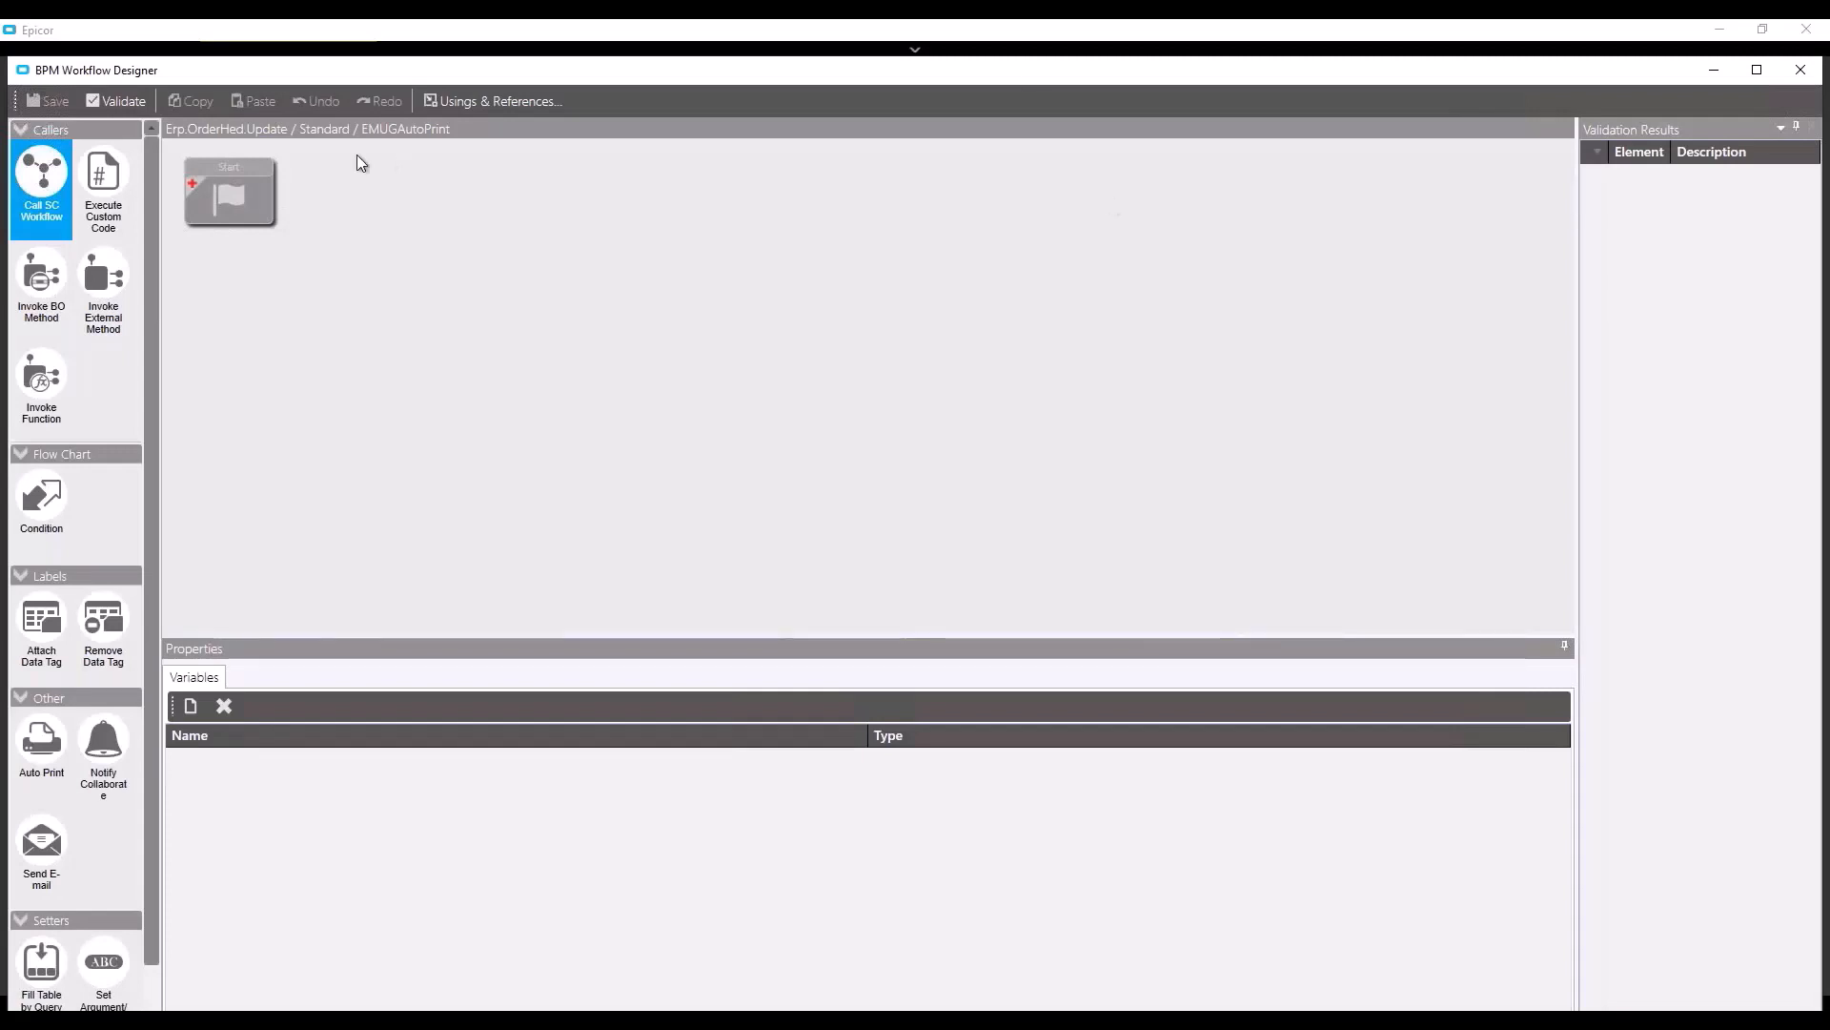
# - Place Condition 0 on the canvas, connect Start to it, and select it for editing
pyautogui.click(254, 193)
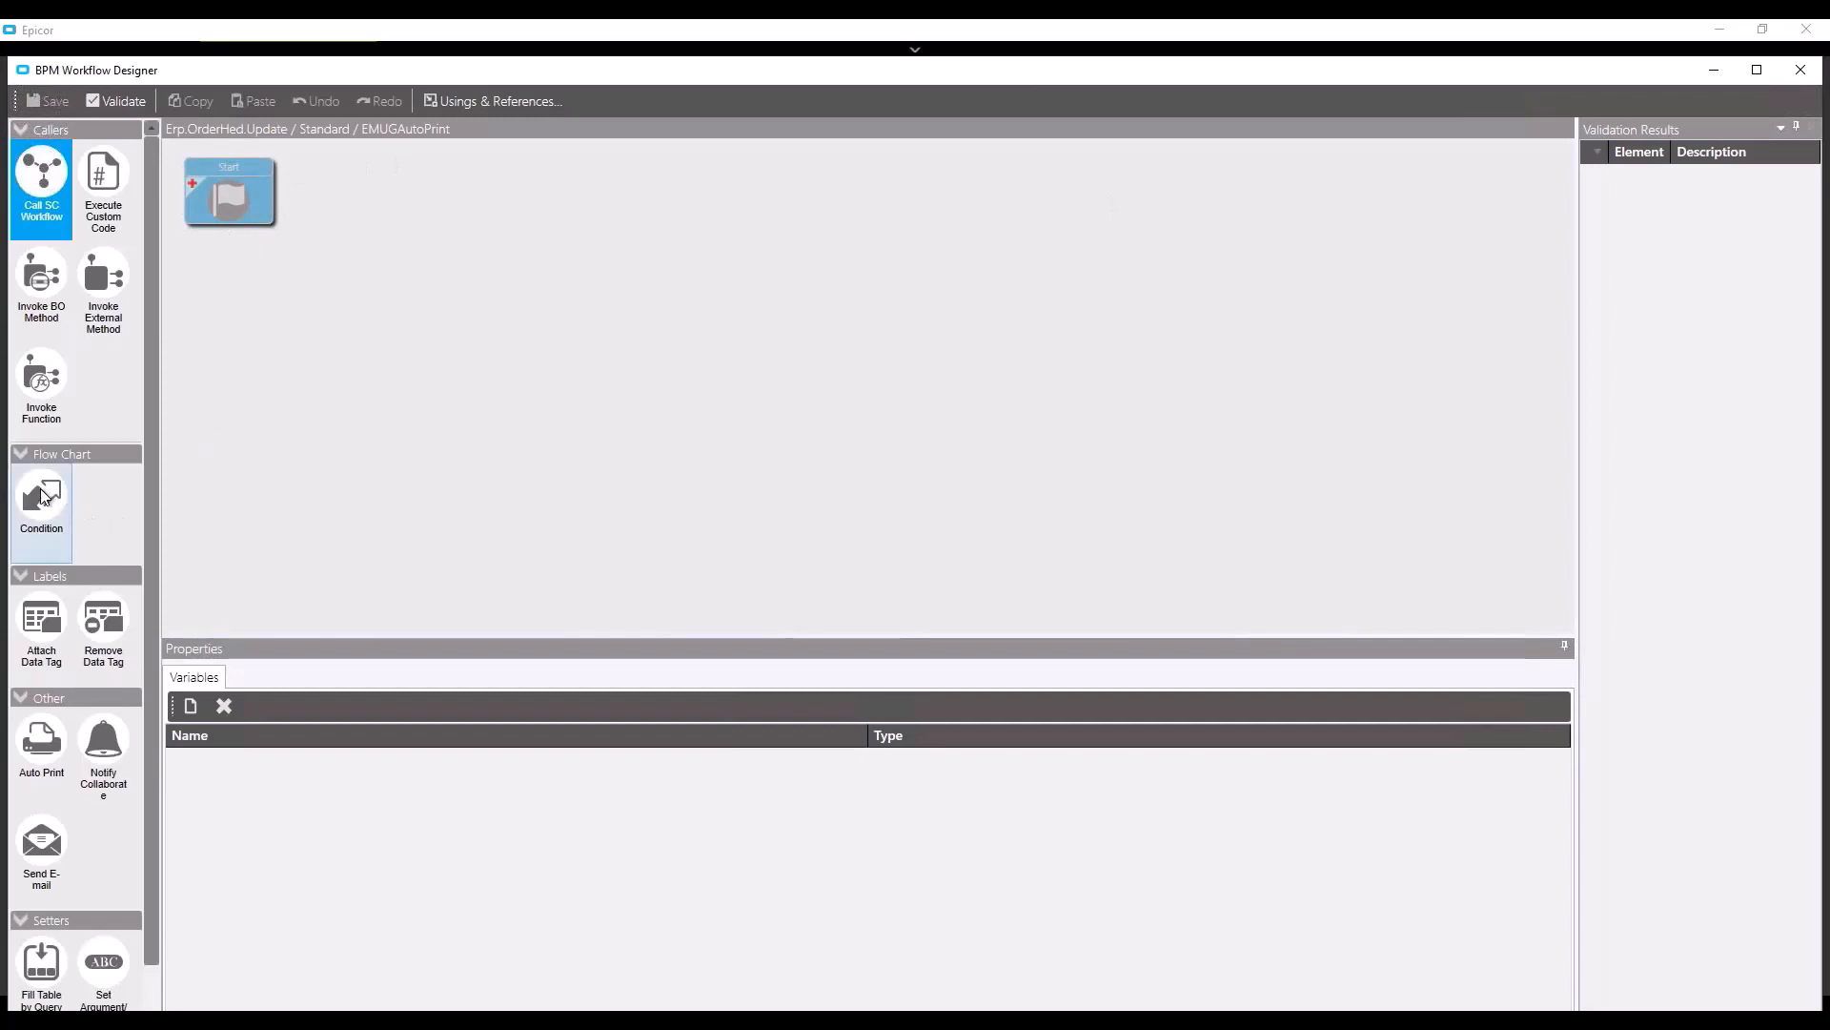
pyautogui.moveTo(57, 498); pyautogui.dragTo(425, 307)
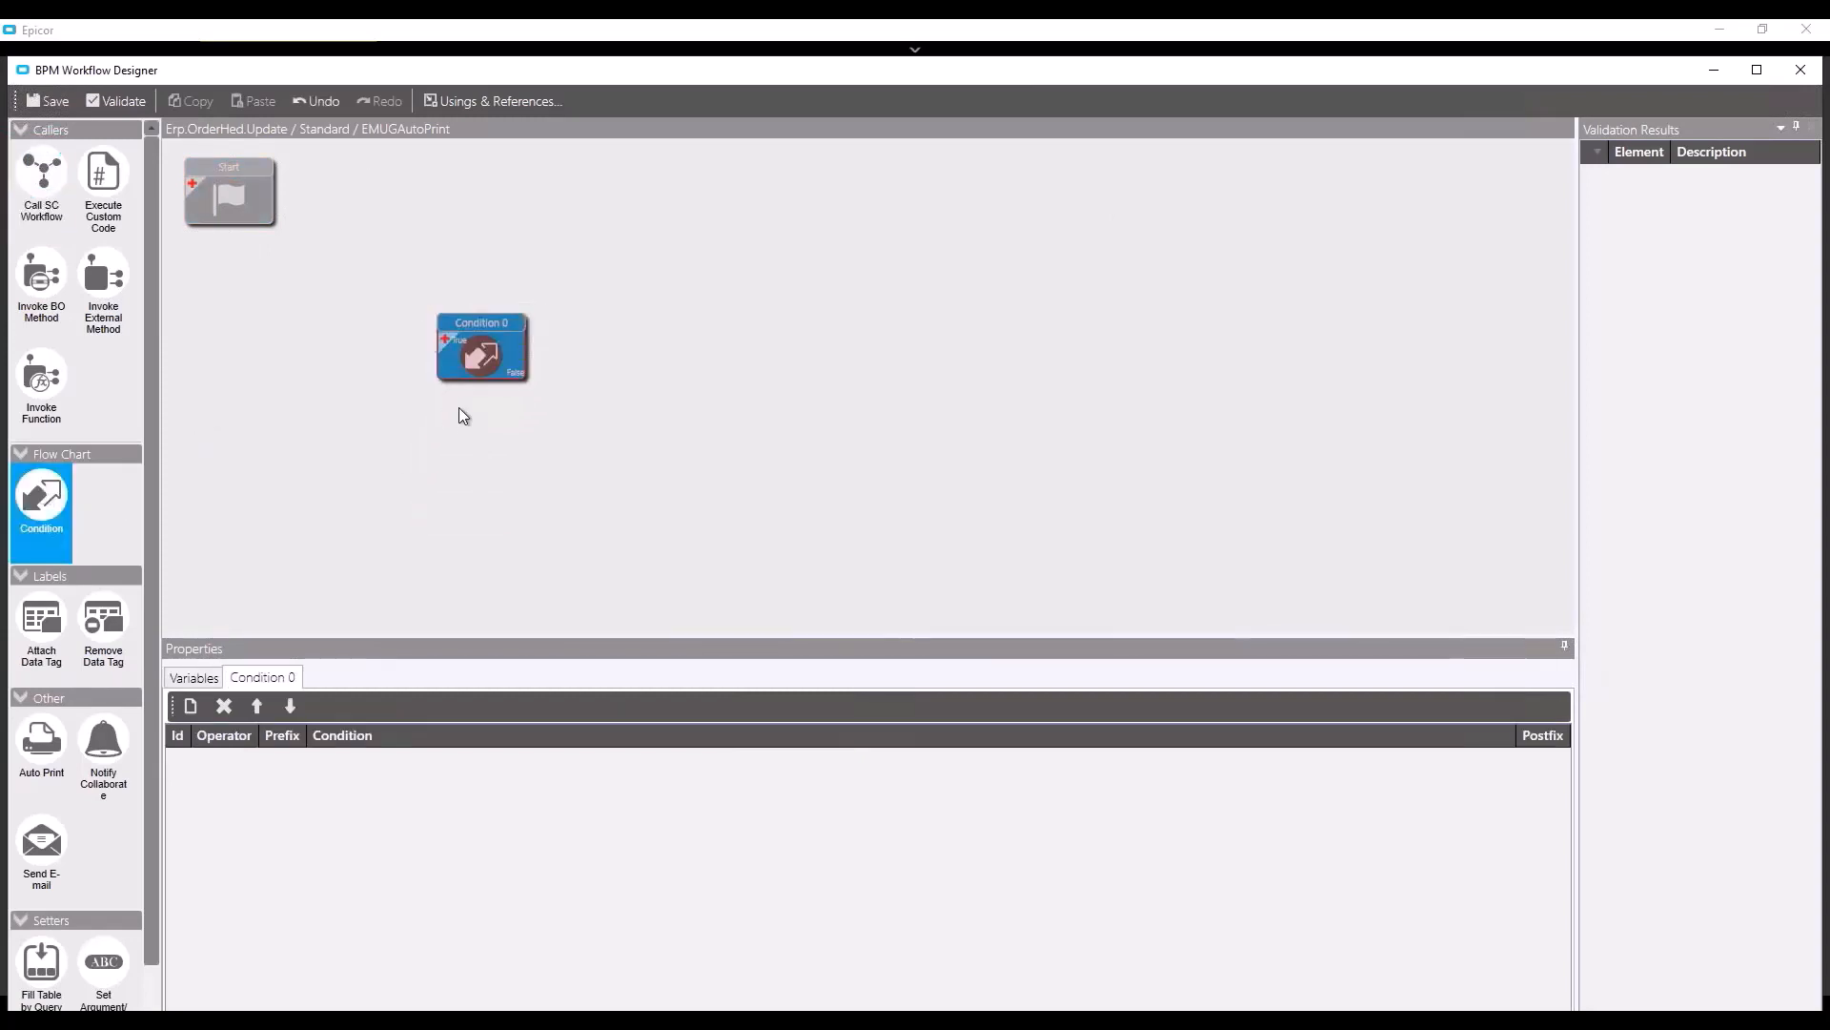
pyautogui.moveTo(229, 196)
pyautogui.moveTo(229, 195); pyautogui.dragTo(296, 191)
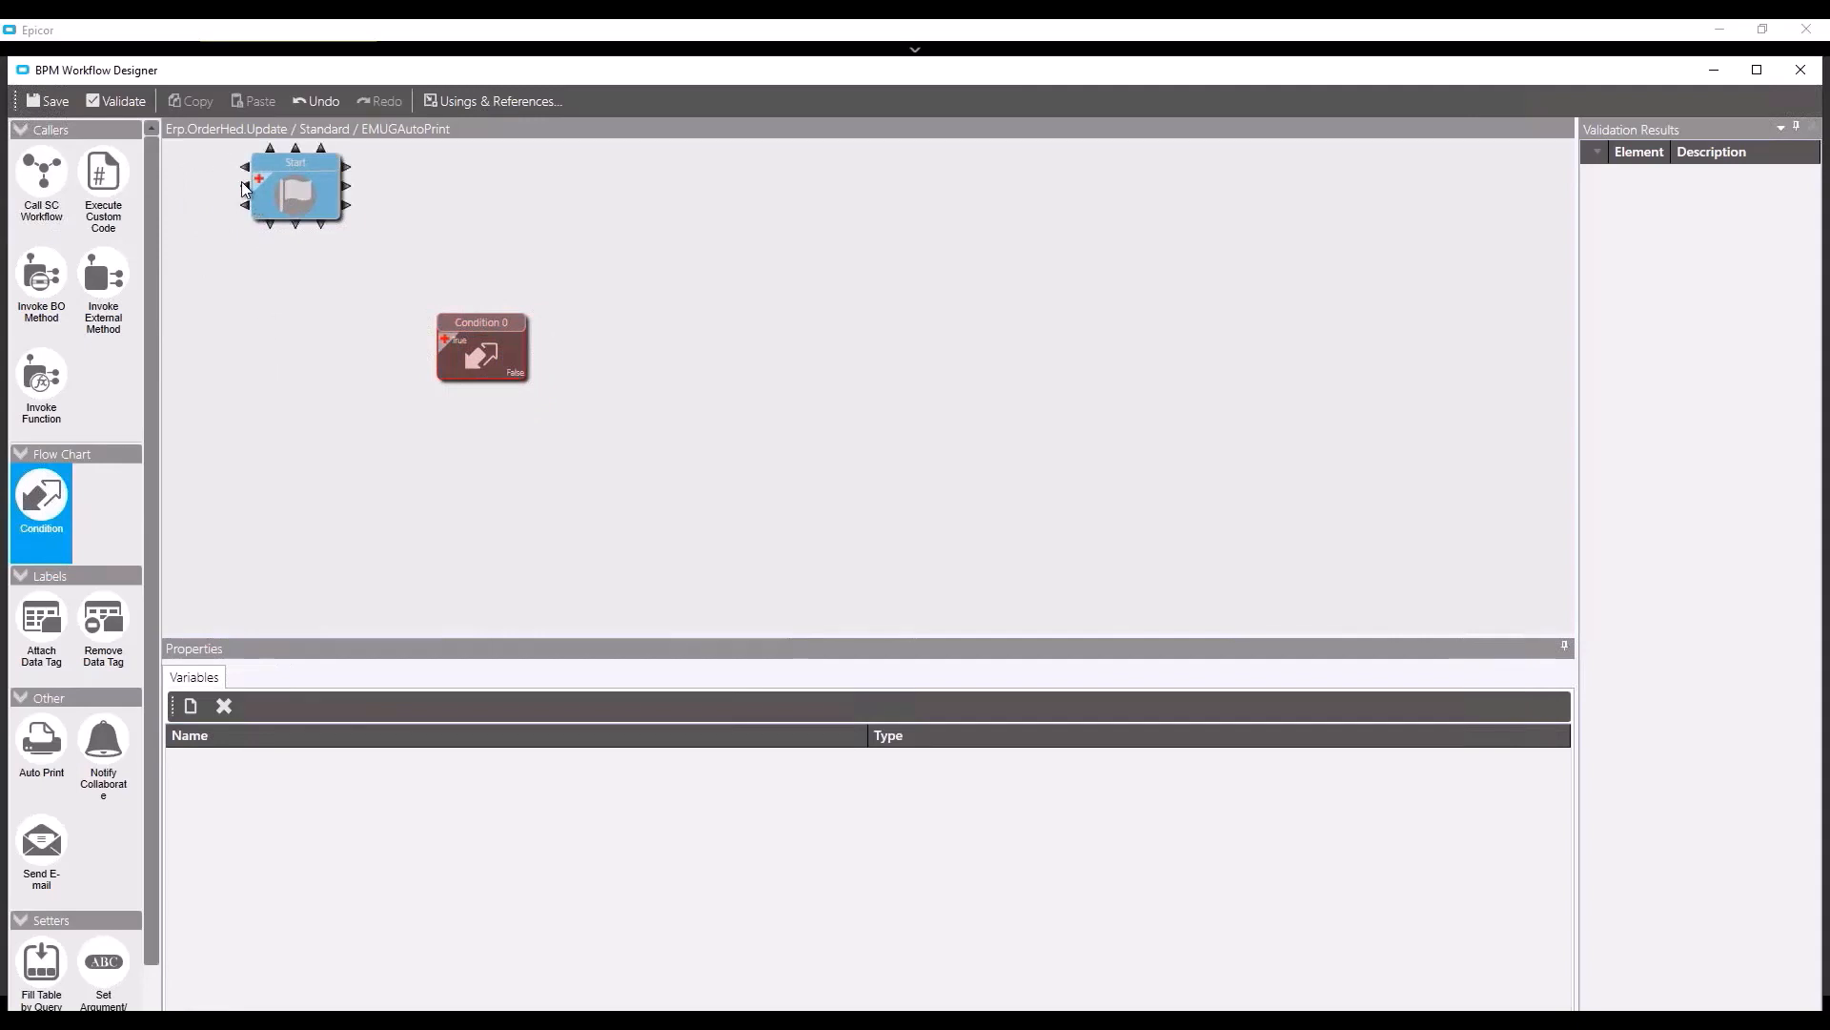
pyautogui.moveTo(240, 185); pyautogui.dragTo(481, 310)
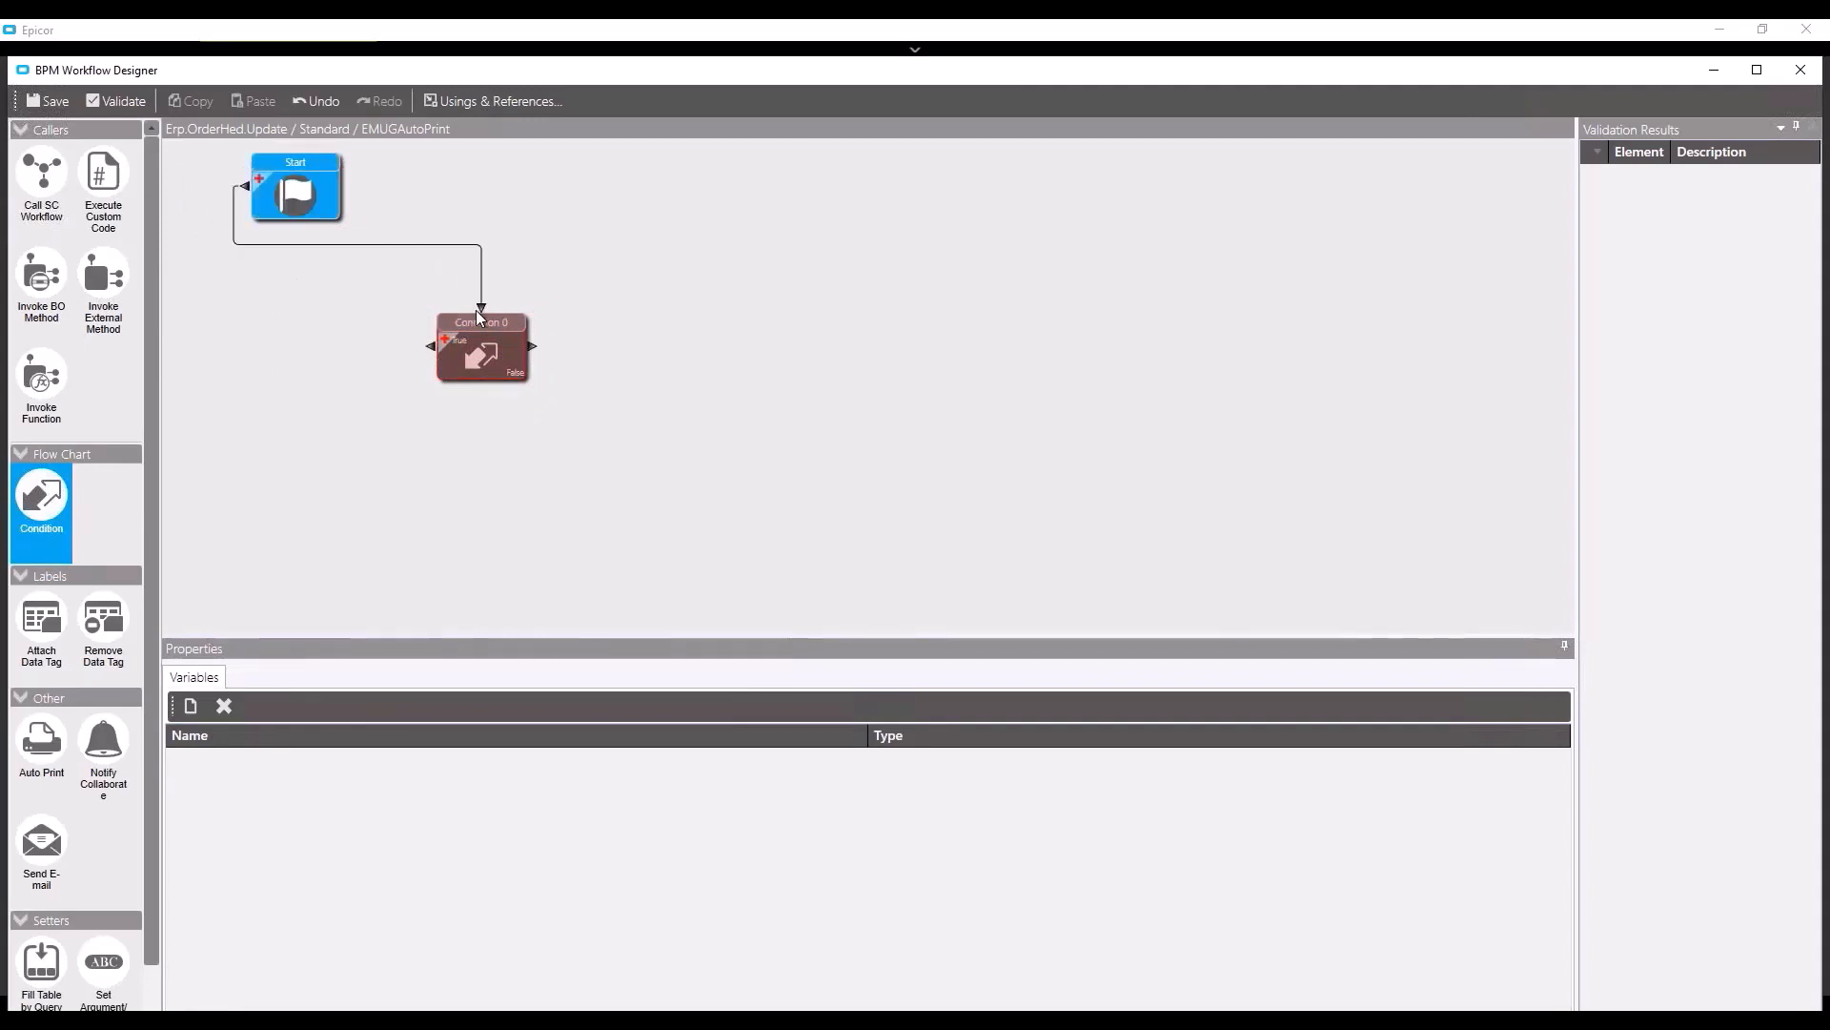
pyautogui.click(192, 706)
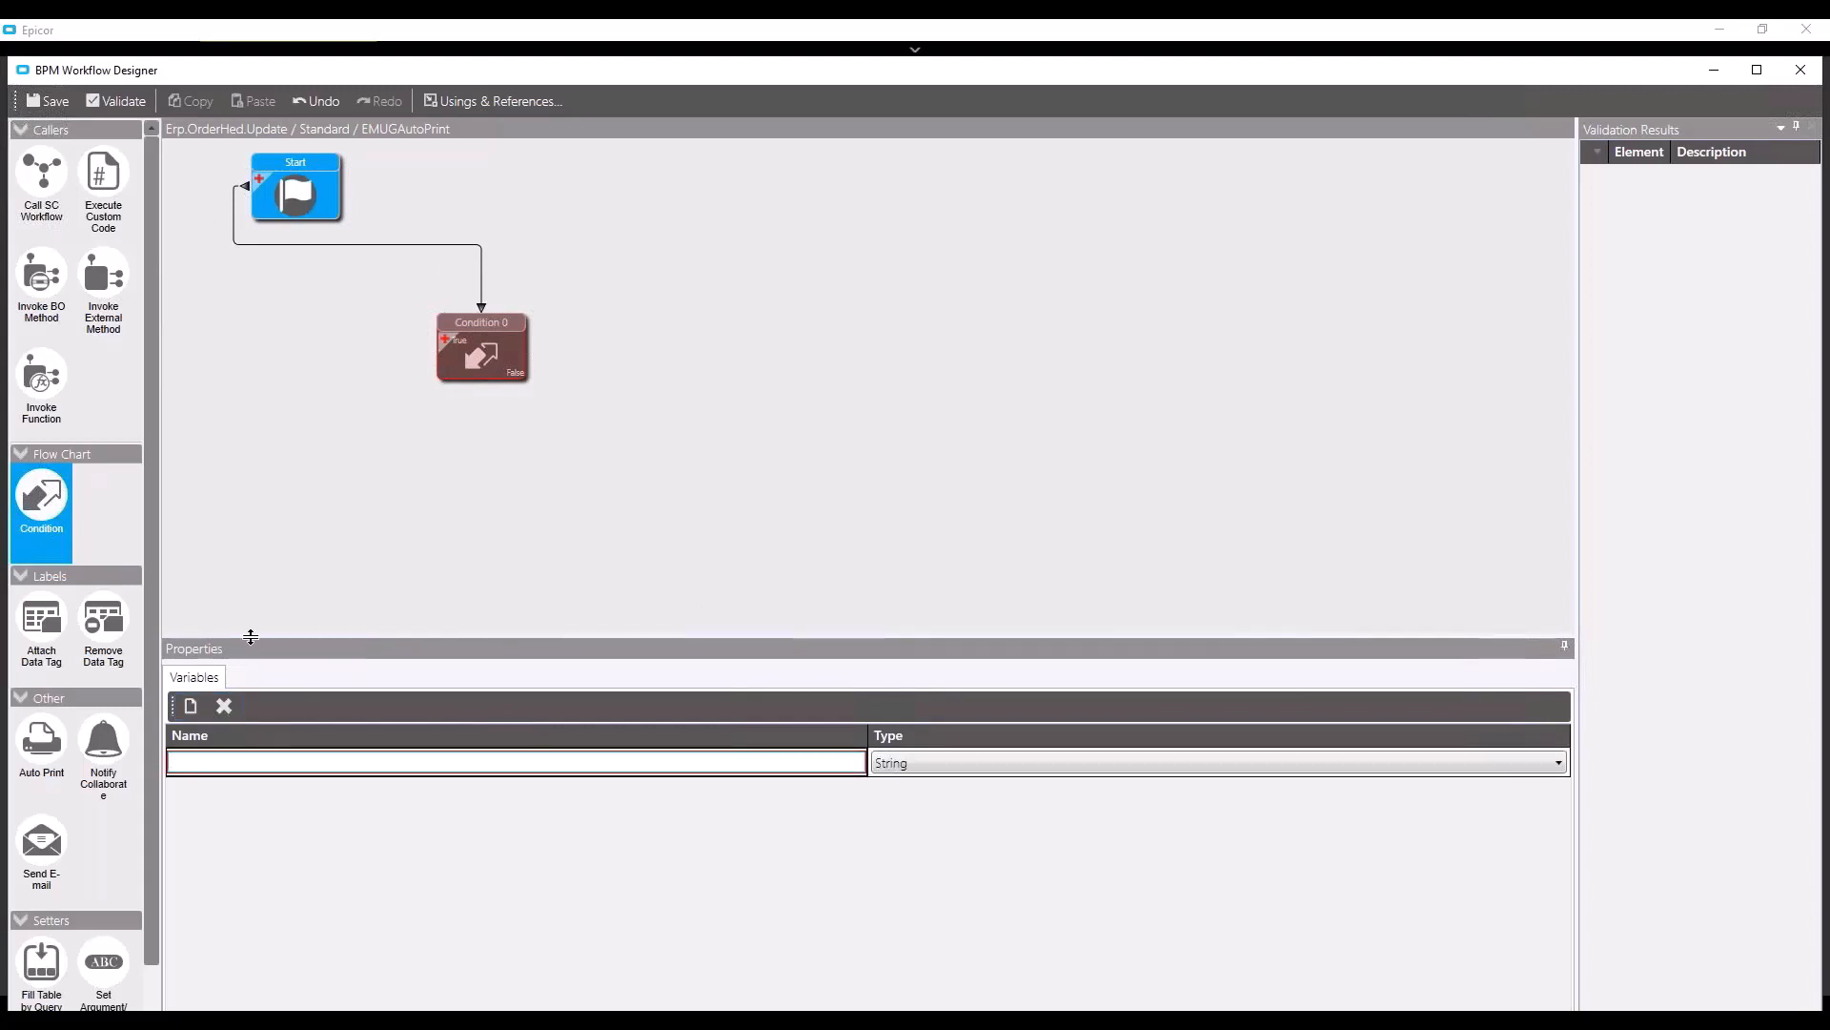
pyautogui.click(224, 706)
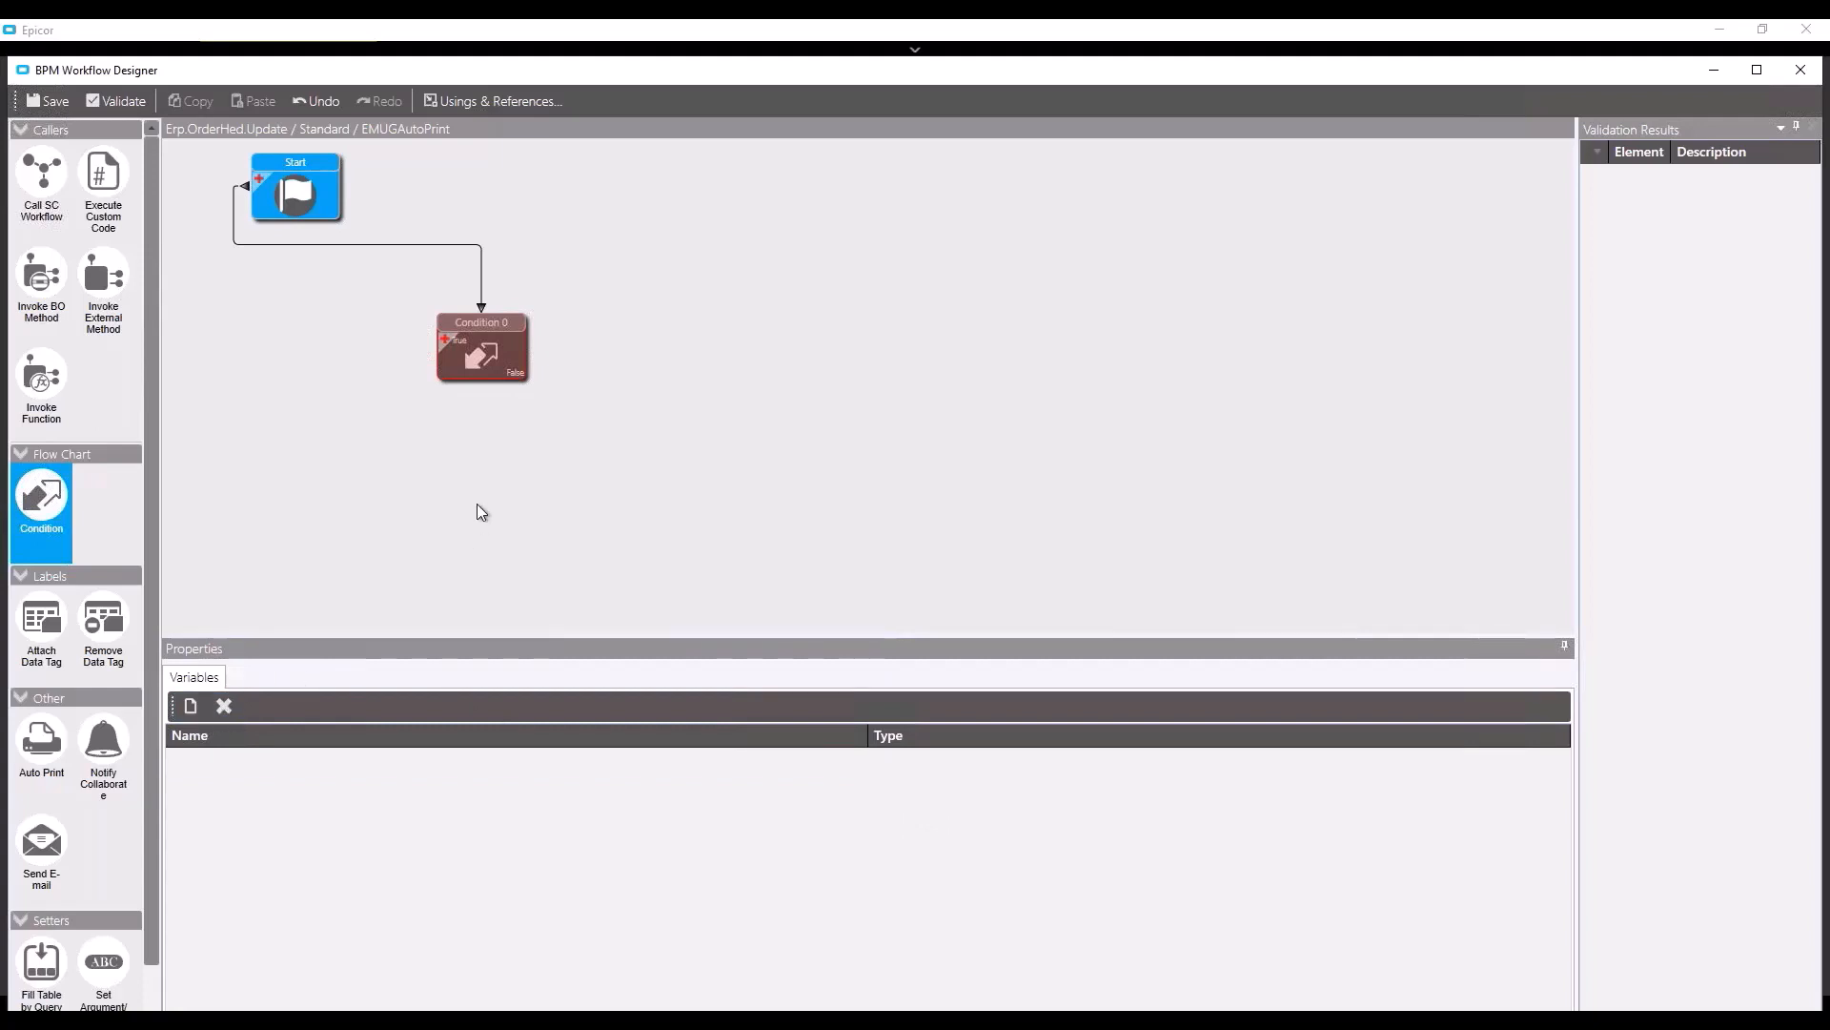
pyautogui.click(486, 349)
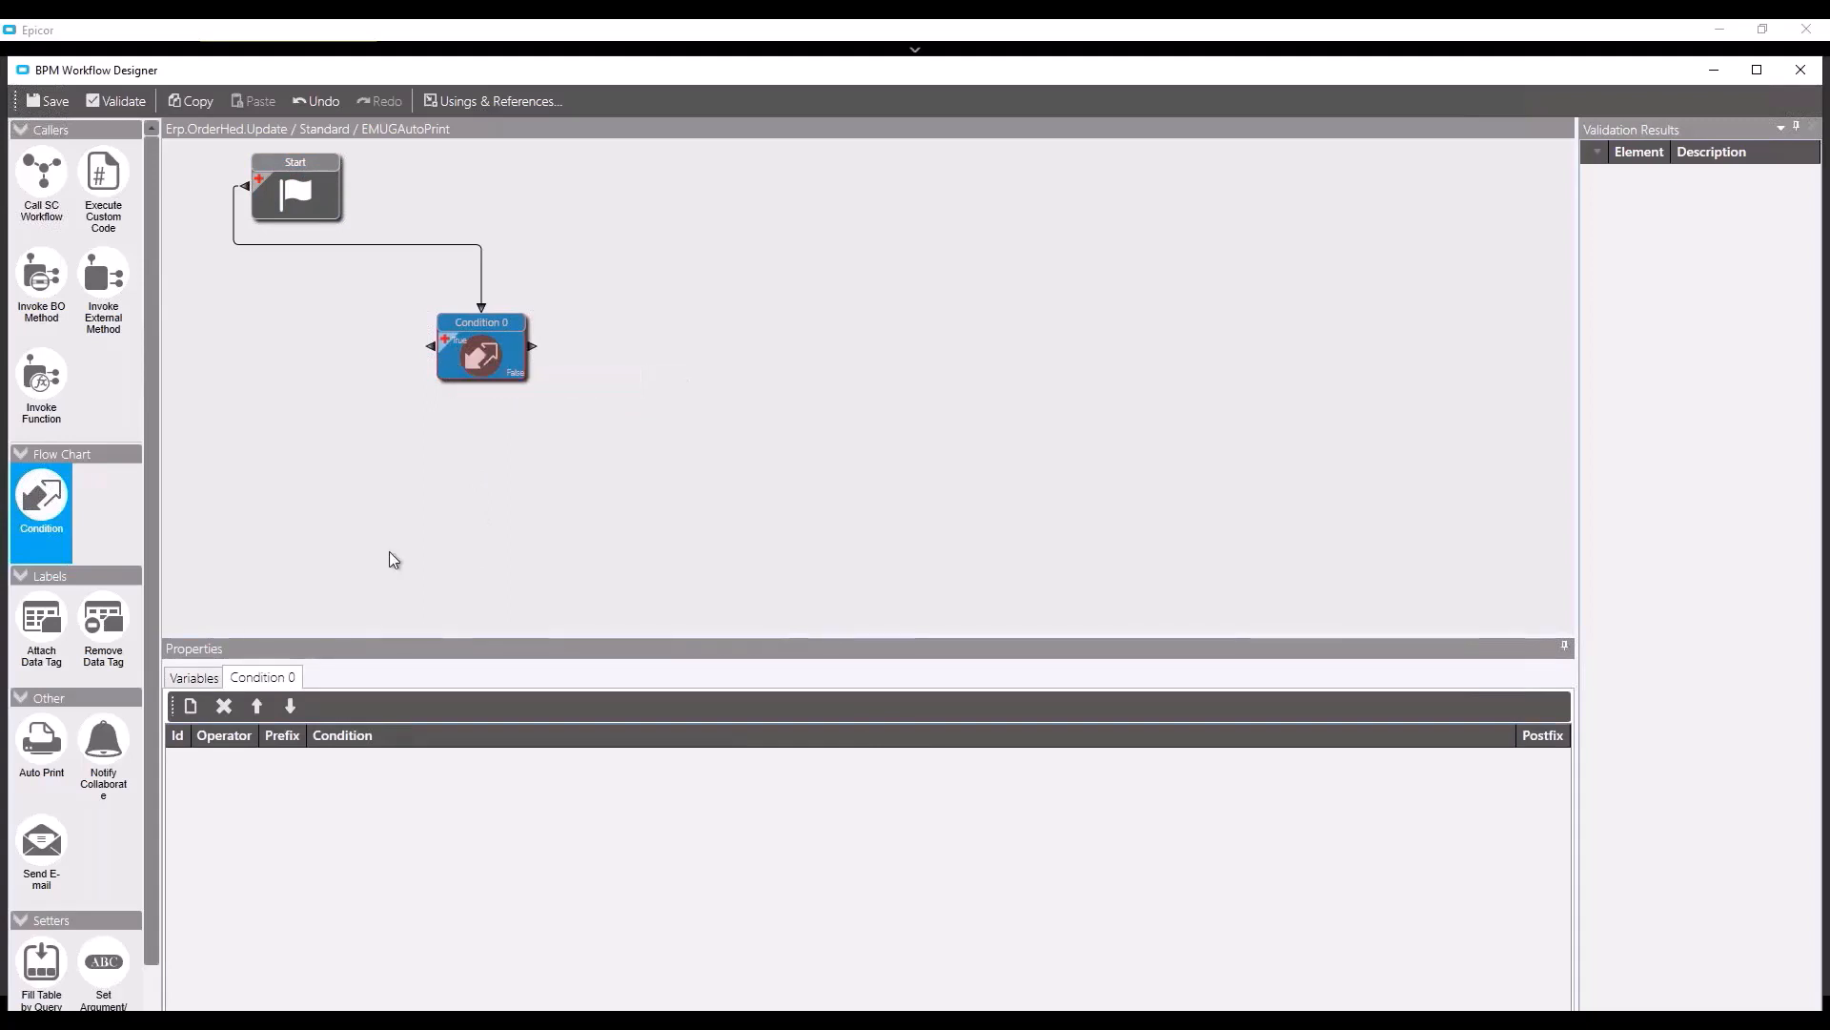
# - Add a condition row using the 'specified field has been changed from any to another' template
pyautogui.click(188, 707)
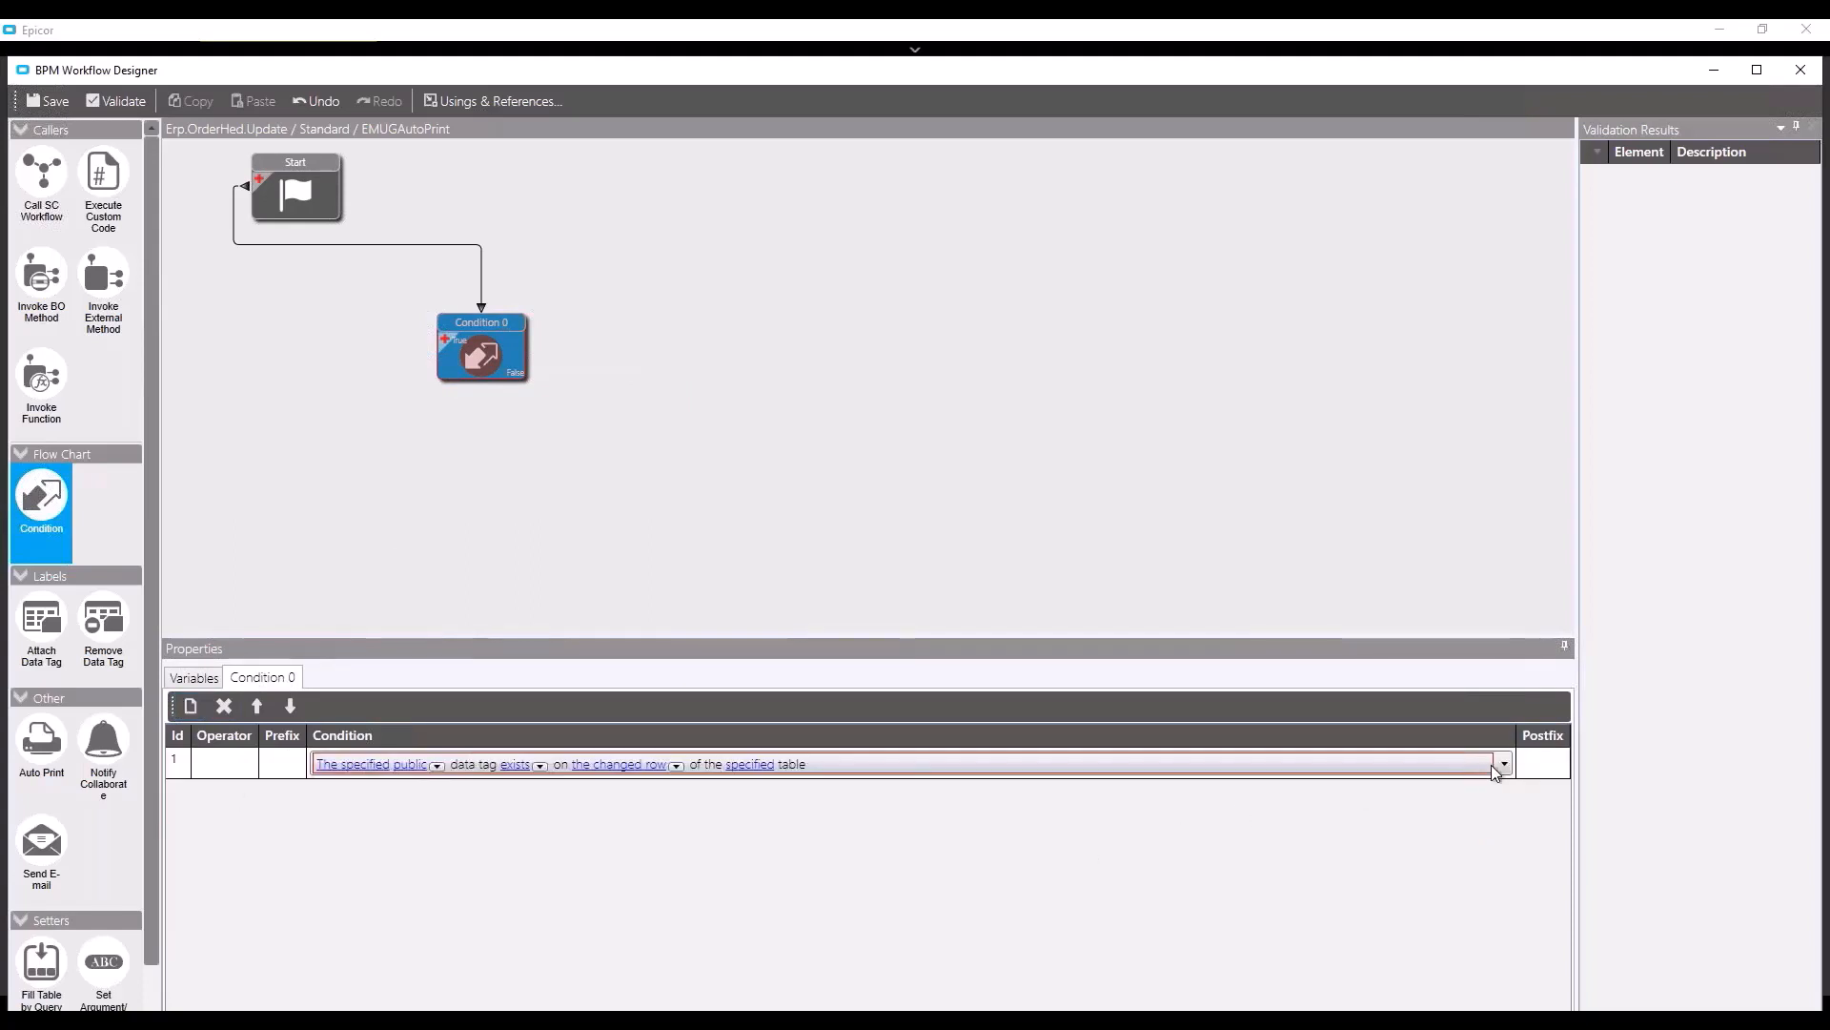
pyautogui.click(1502, 765)
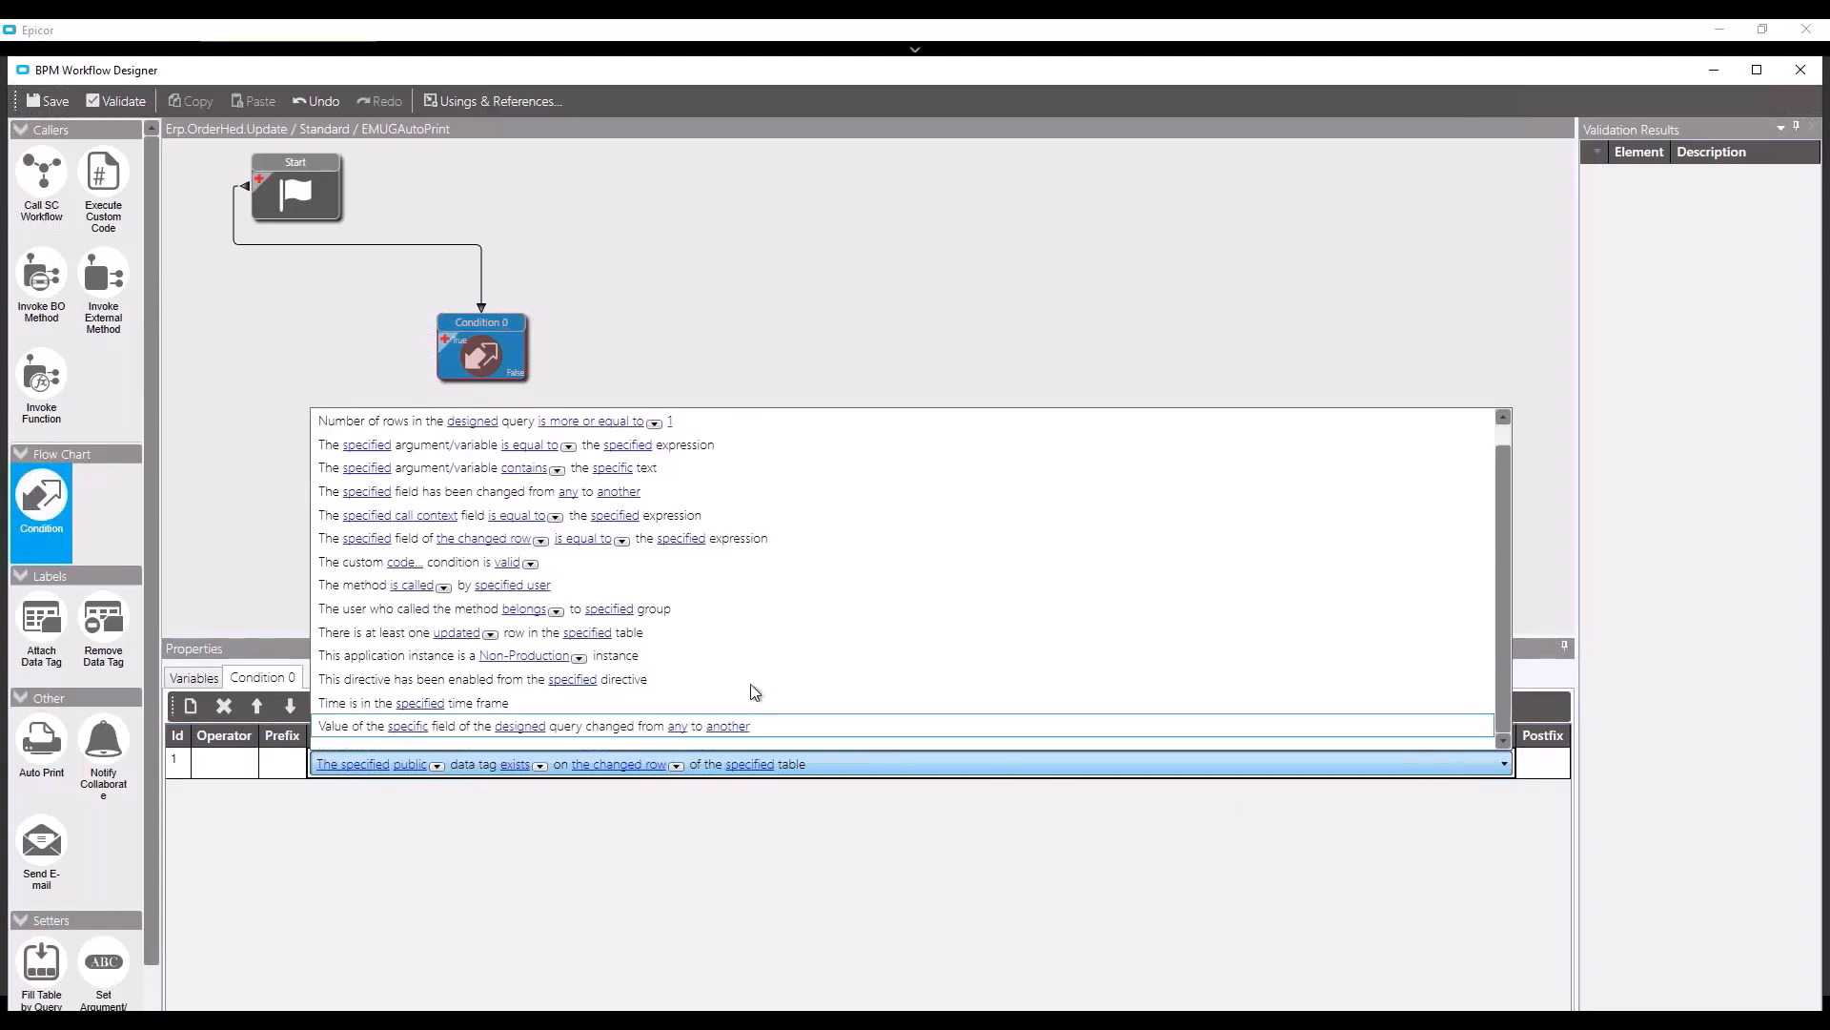
pyautogui.scroll(-1, 747, 687)
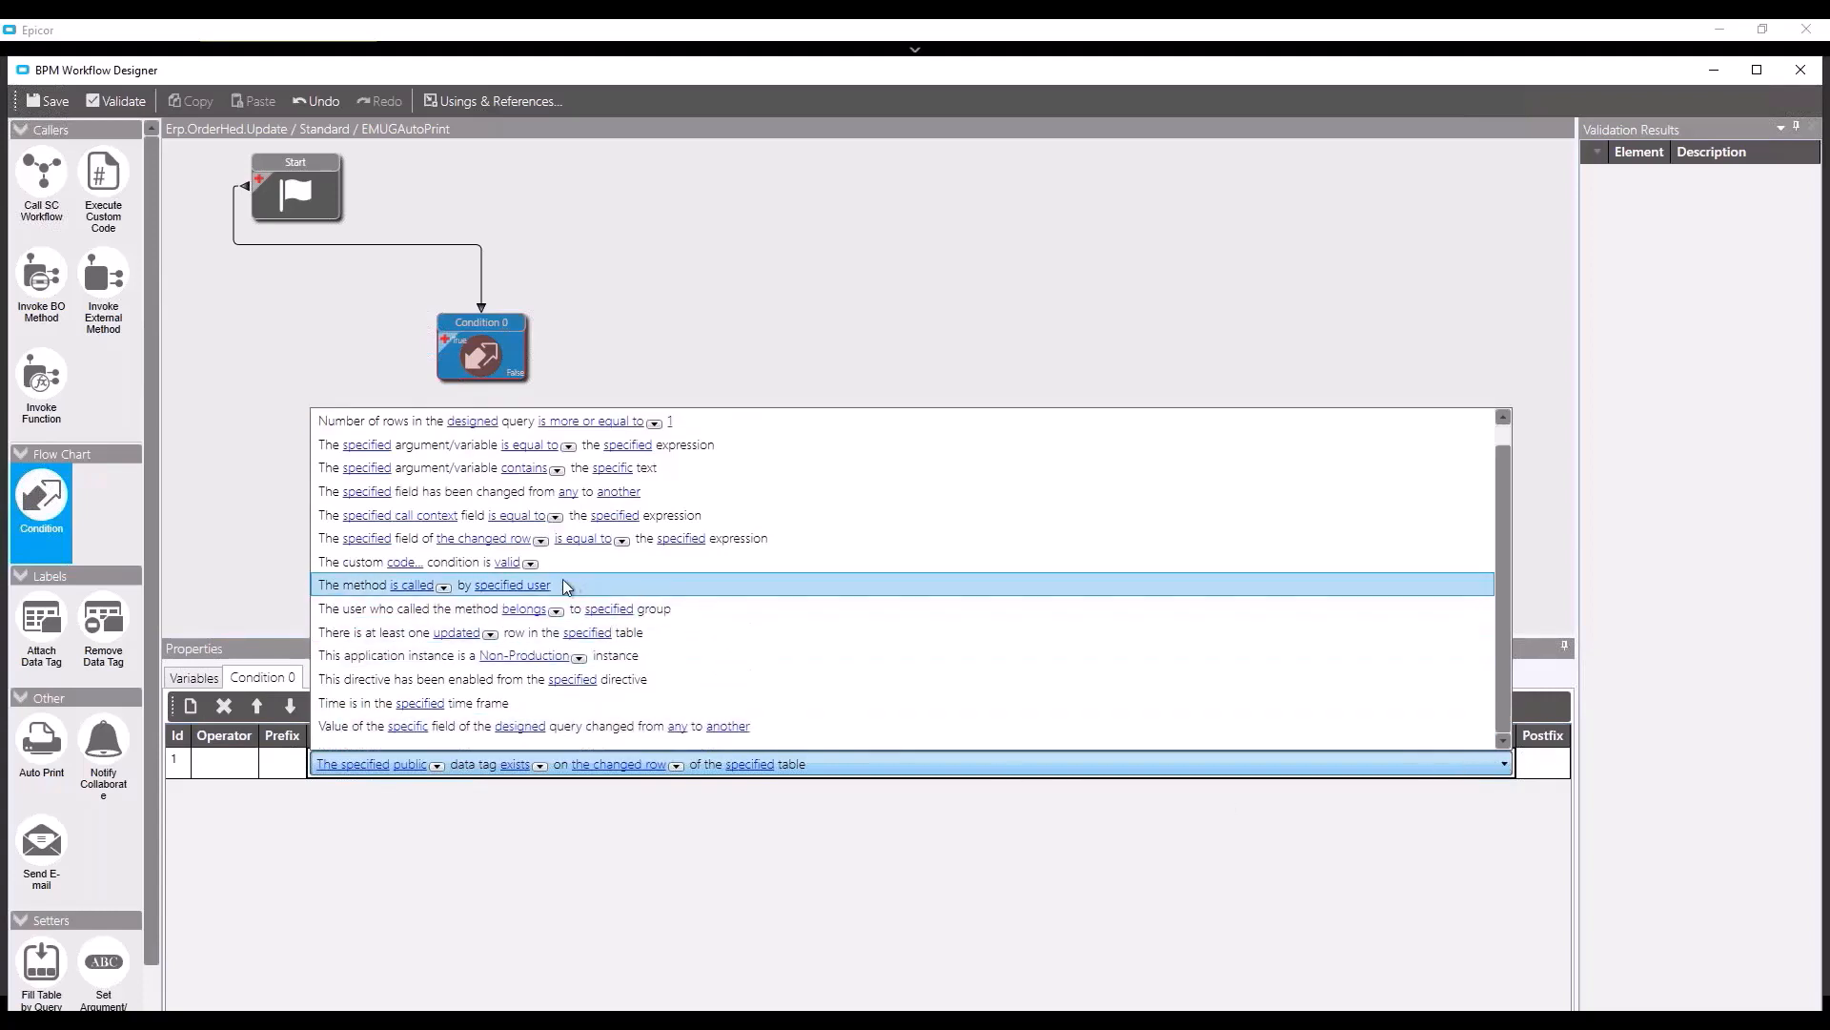
pyautogui.click(432, 491)
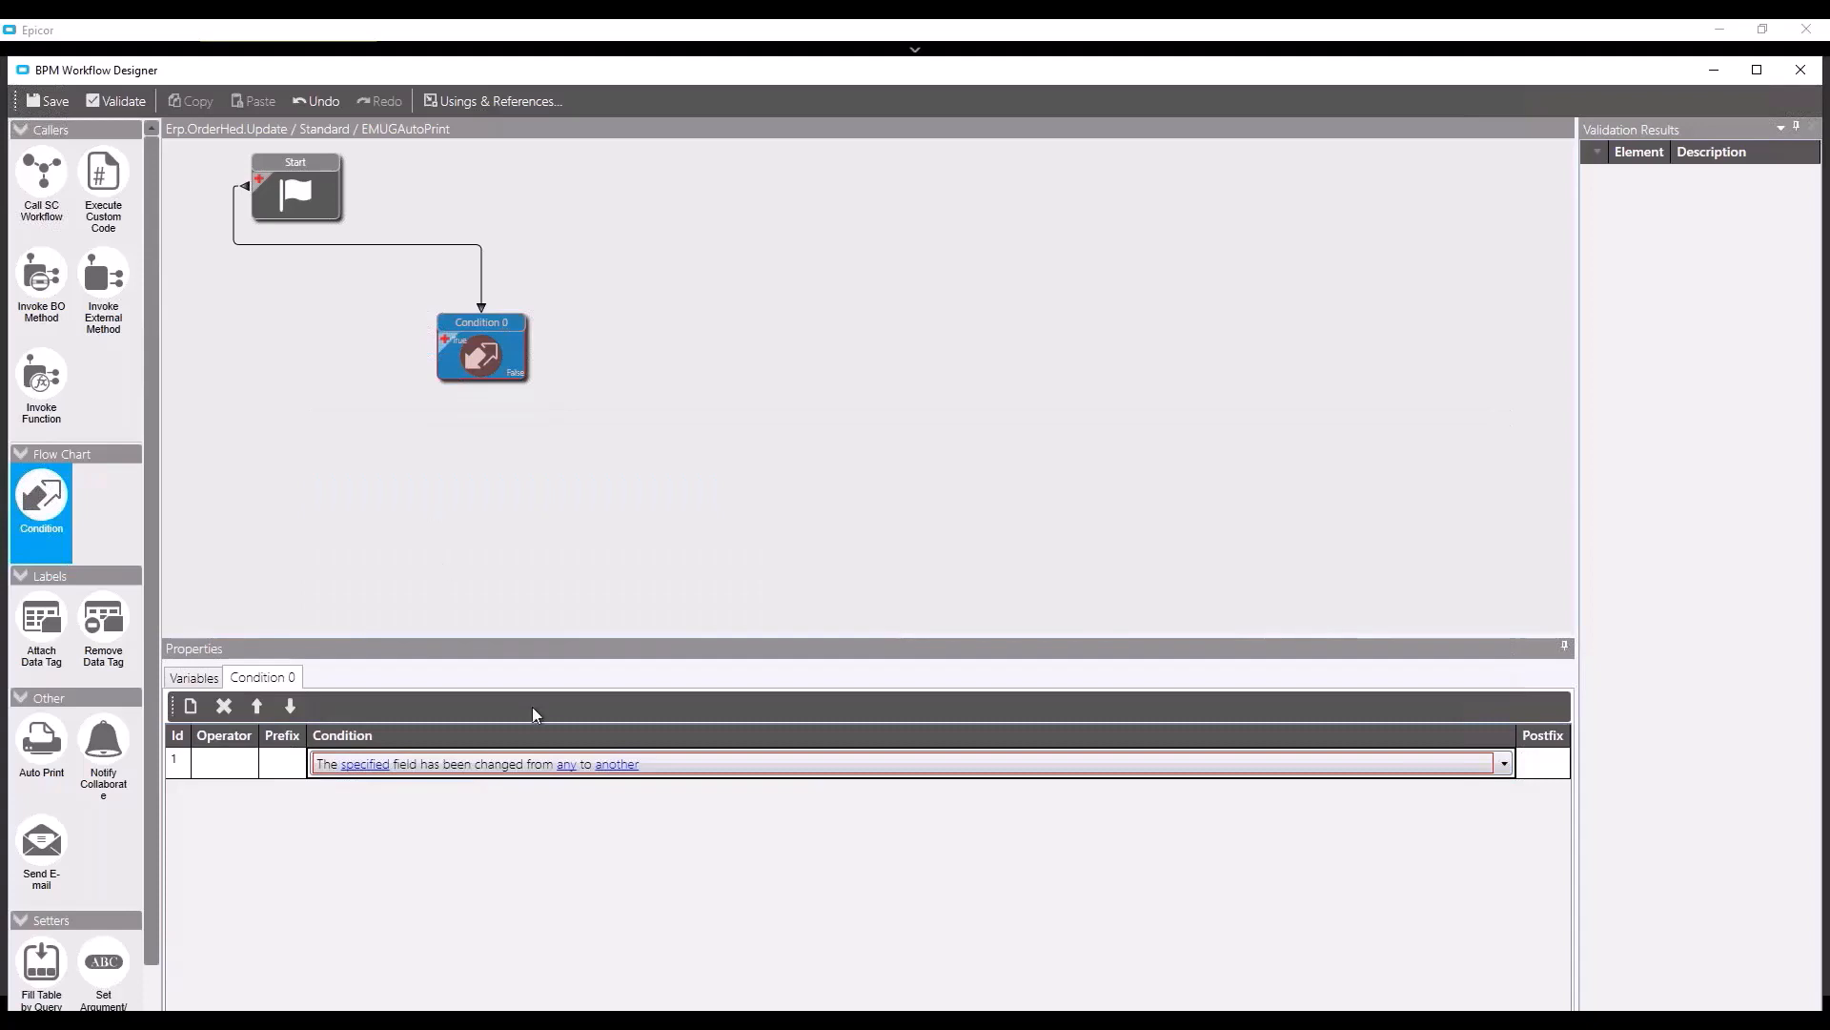
# - Pick ttOrderHed.AutoPrintReady as the field the condition checks
pyautogui.click(371, 767)
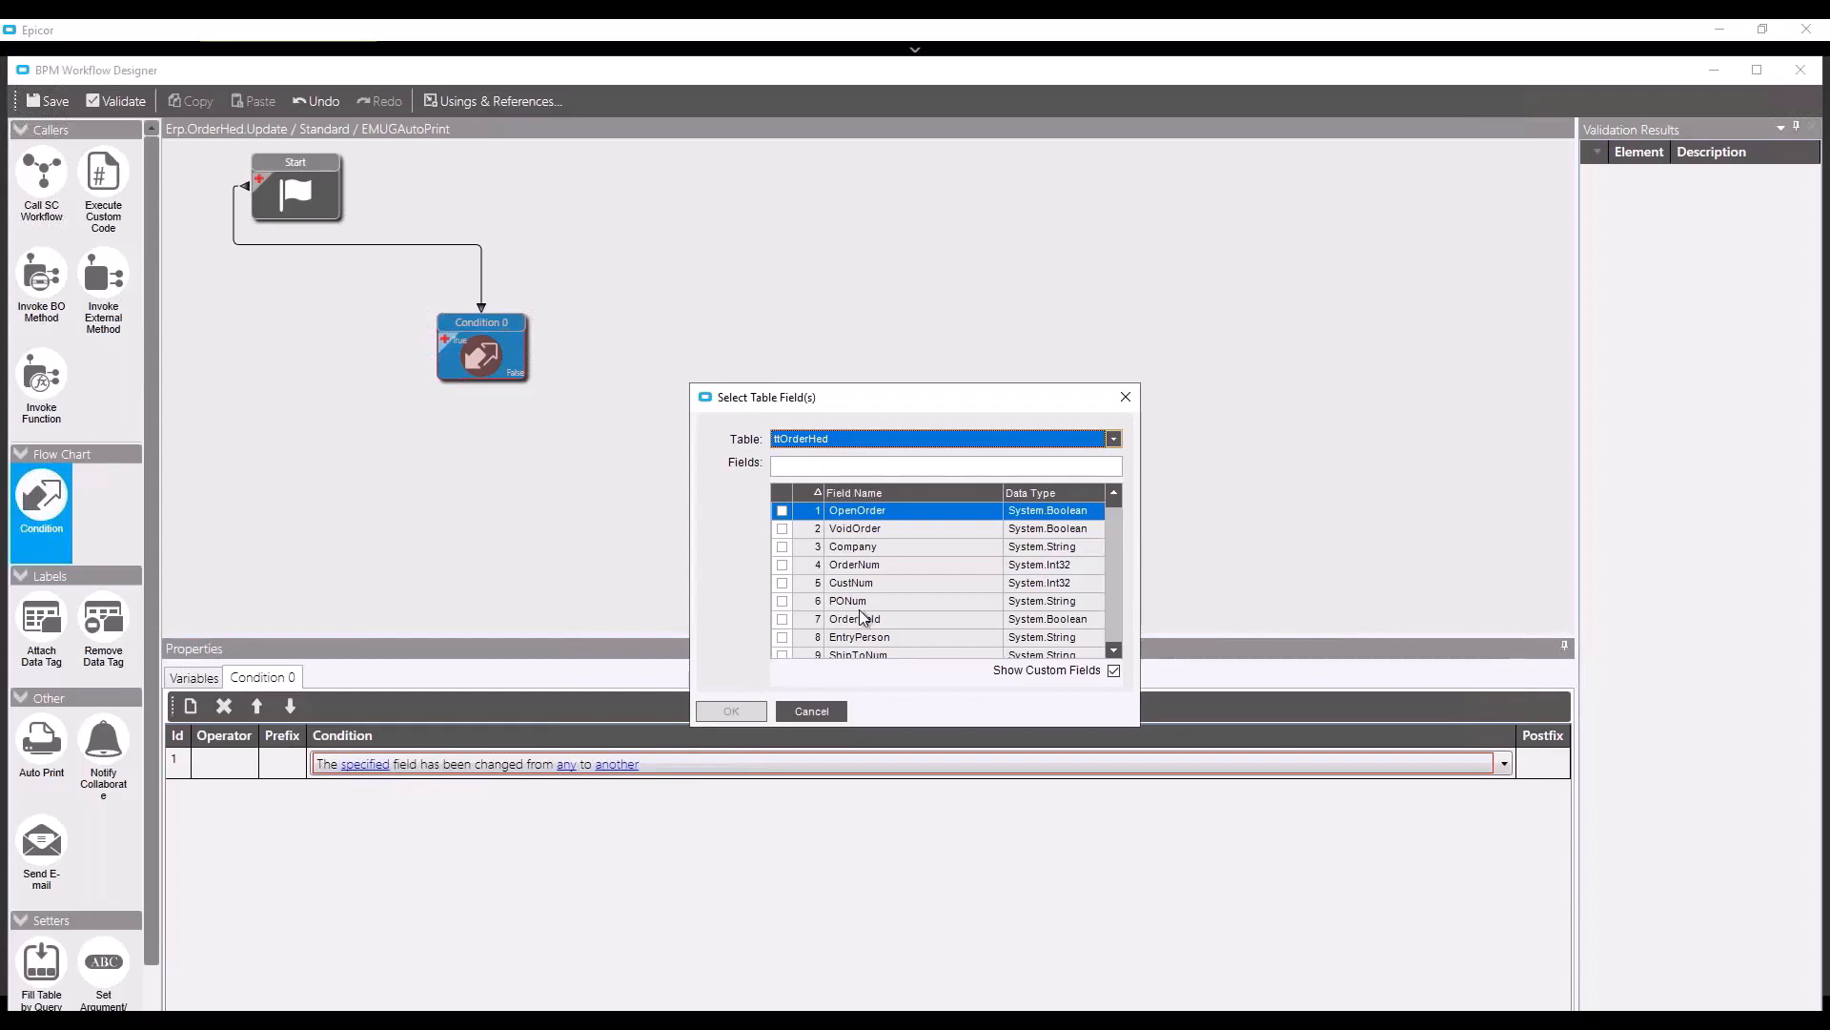
pyautogui.click(872, 492)
pyautogui.moveTo(1112, 558); pyautogui.dragTo(1119, 475)
pyautogui.click(1119, 629)
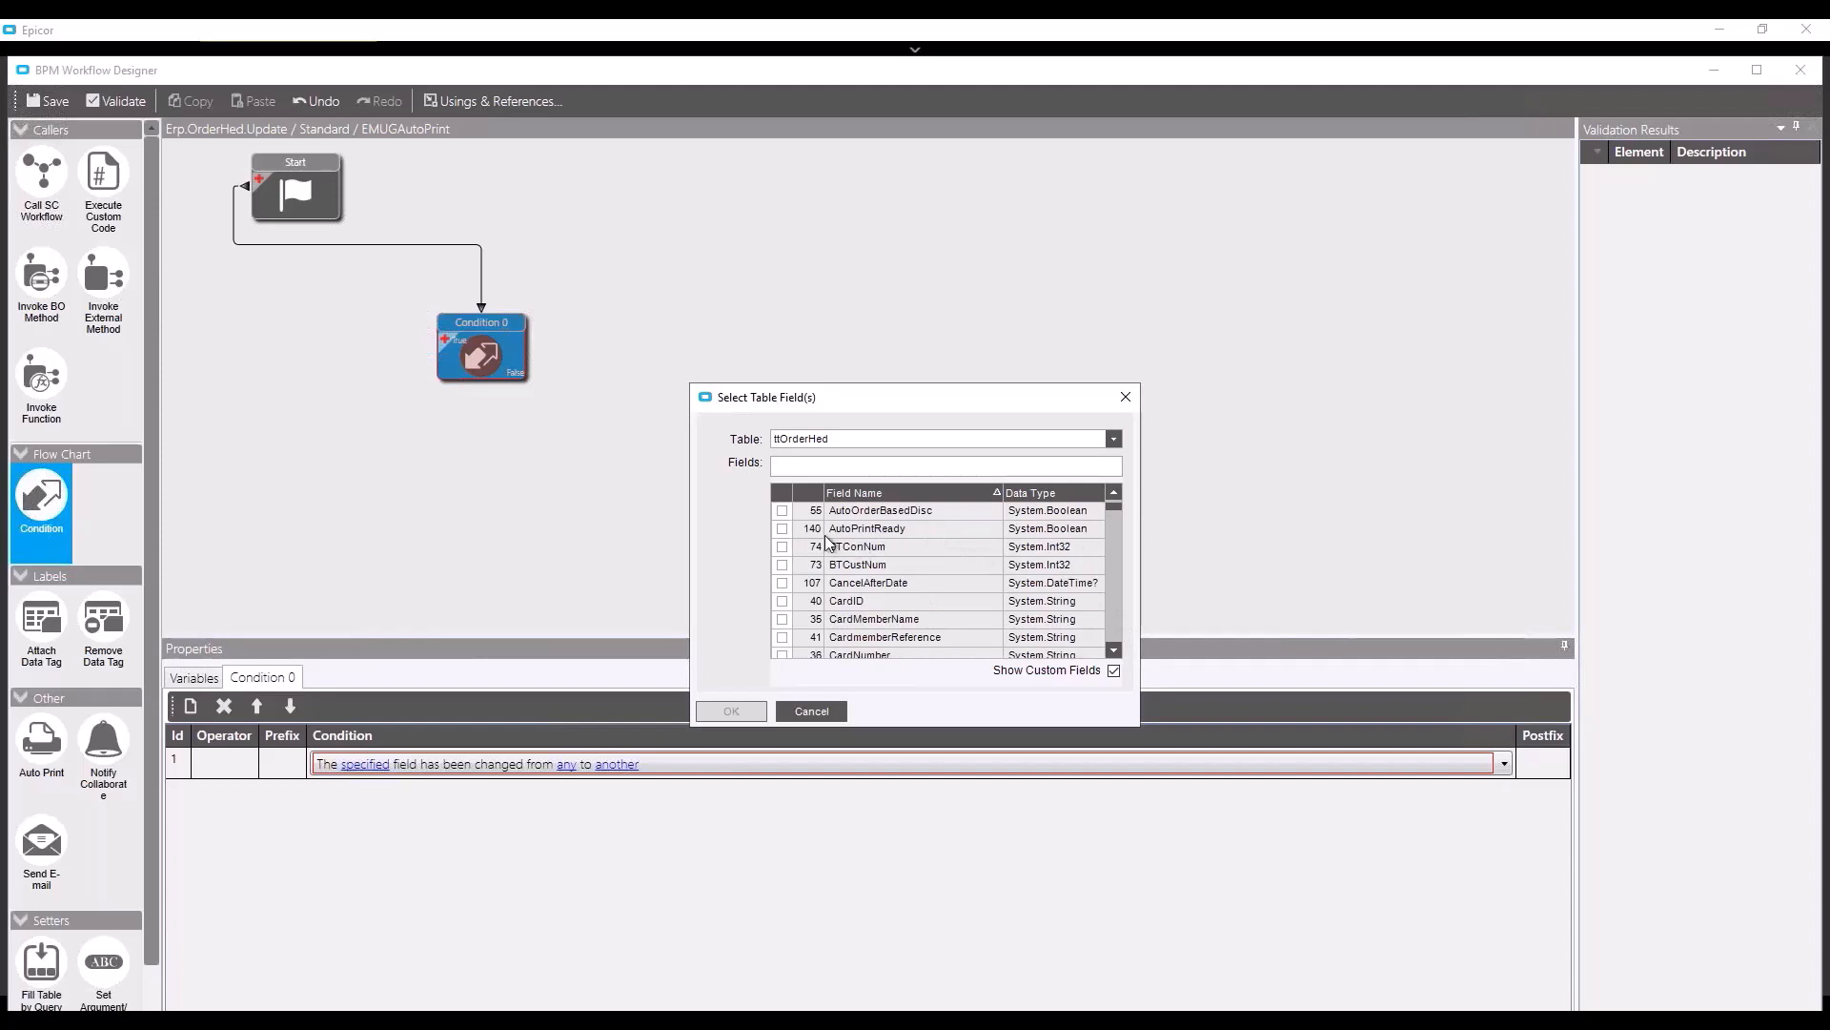
pyautogui.click(784, 530)
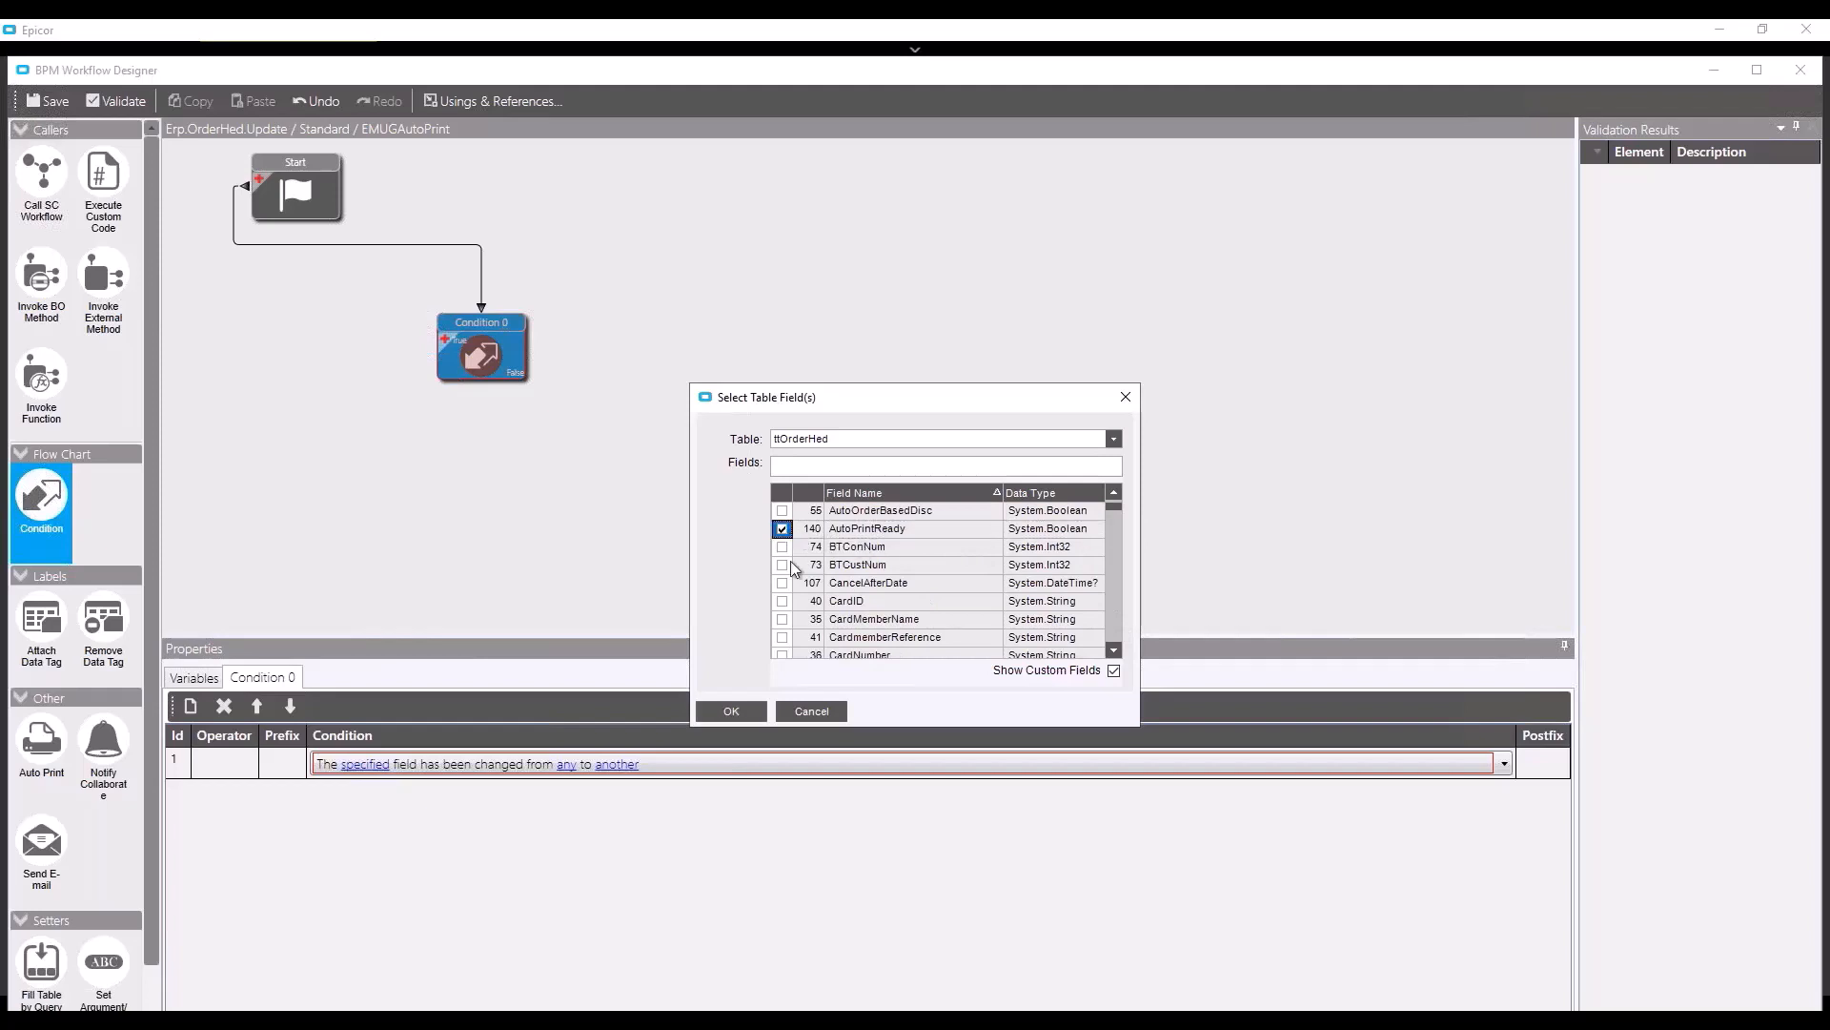
pyautogui.click(755, 715)
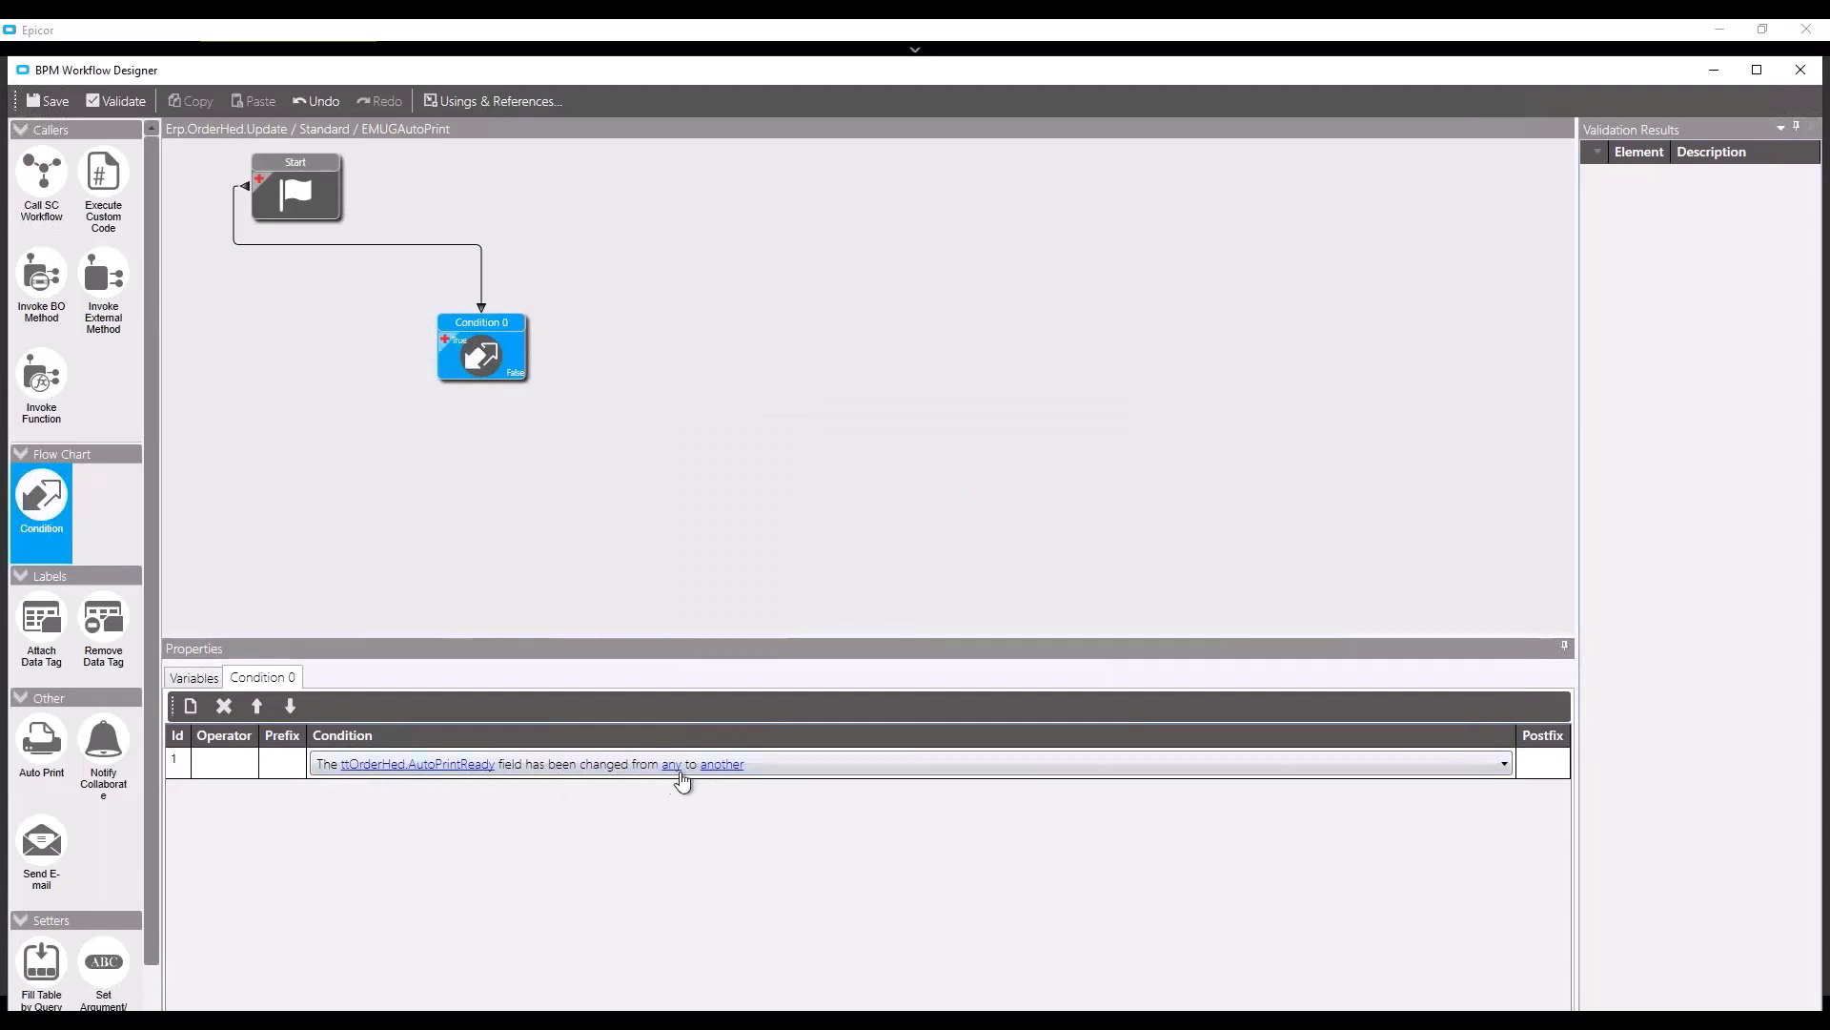
# - Set the condition's 'another' value to True
pyautogui.click(719, 765)
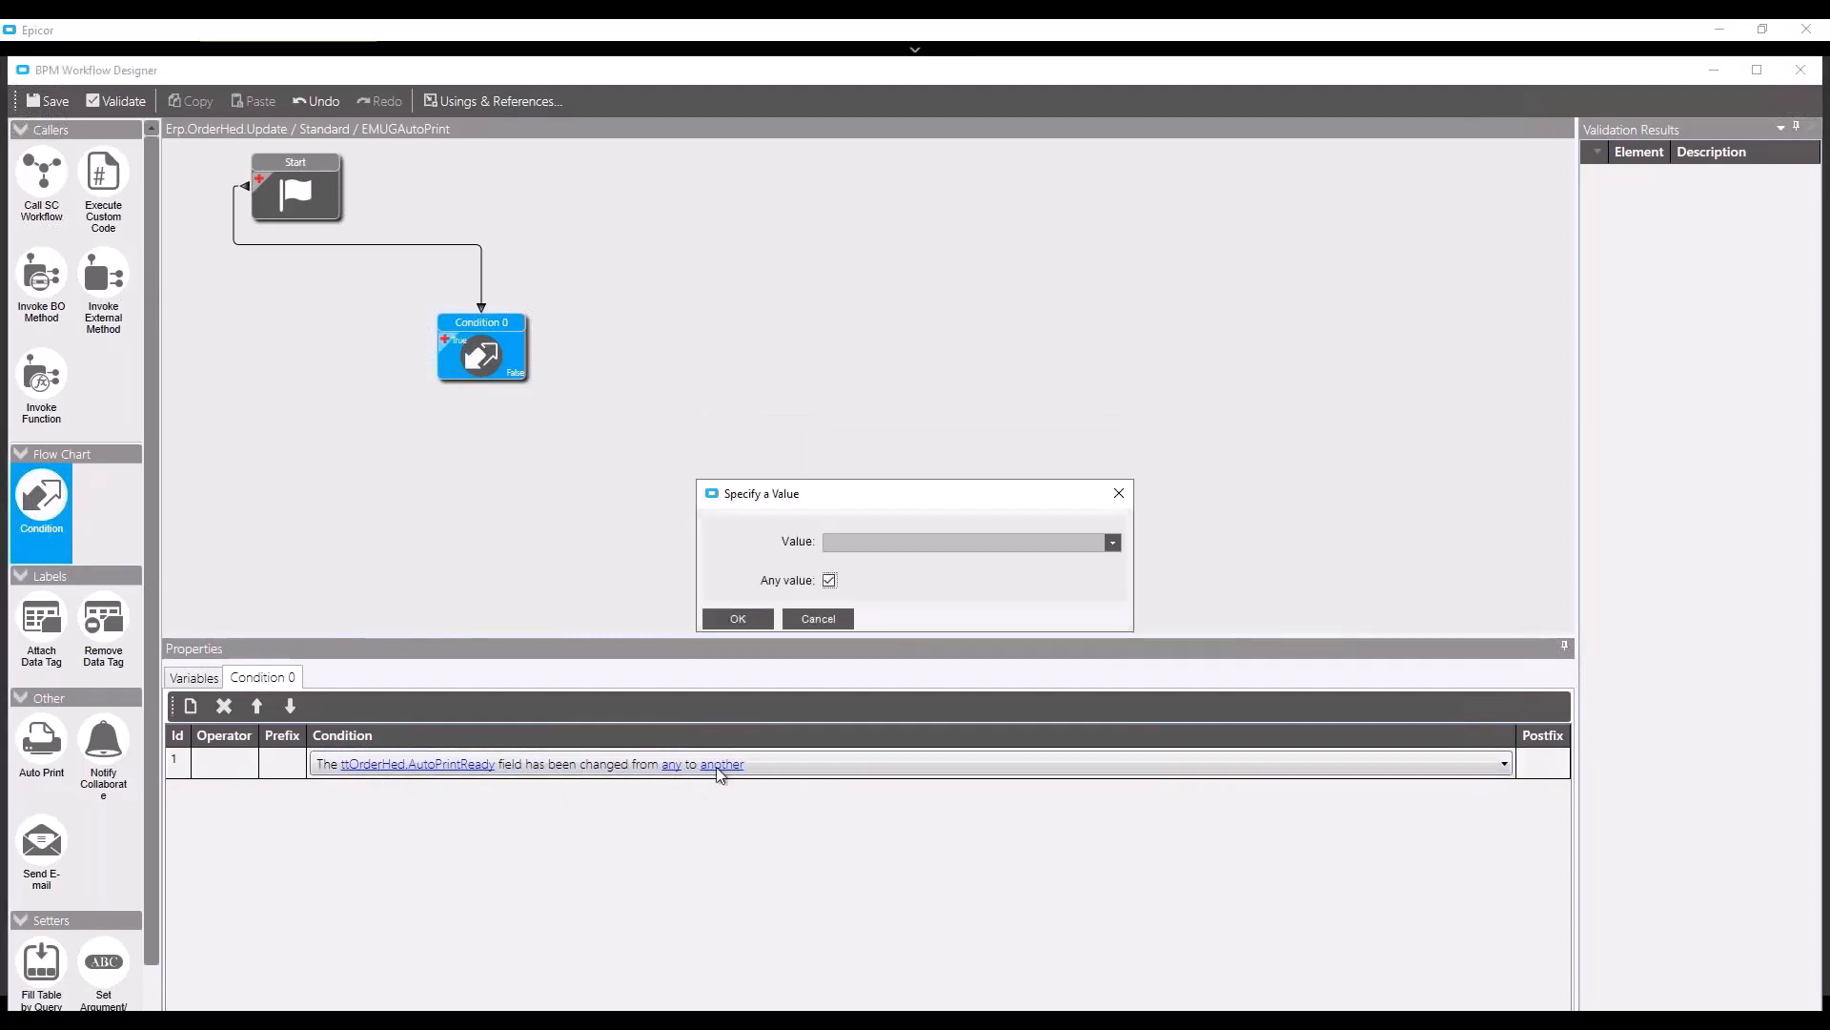
pyautogui.click(830, 581)
pyautogui.click(1113, 542)
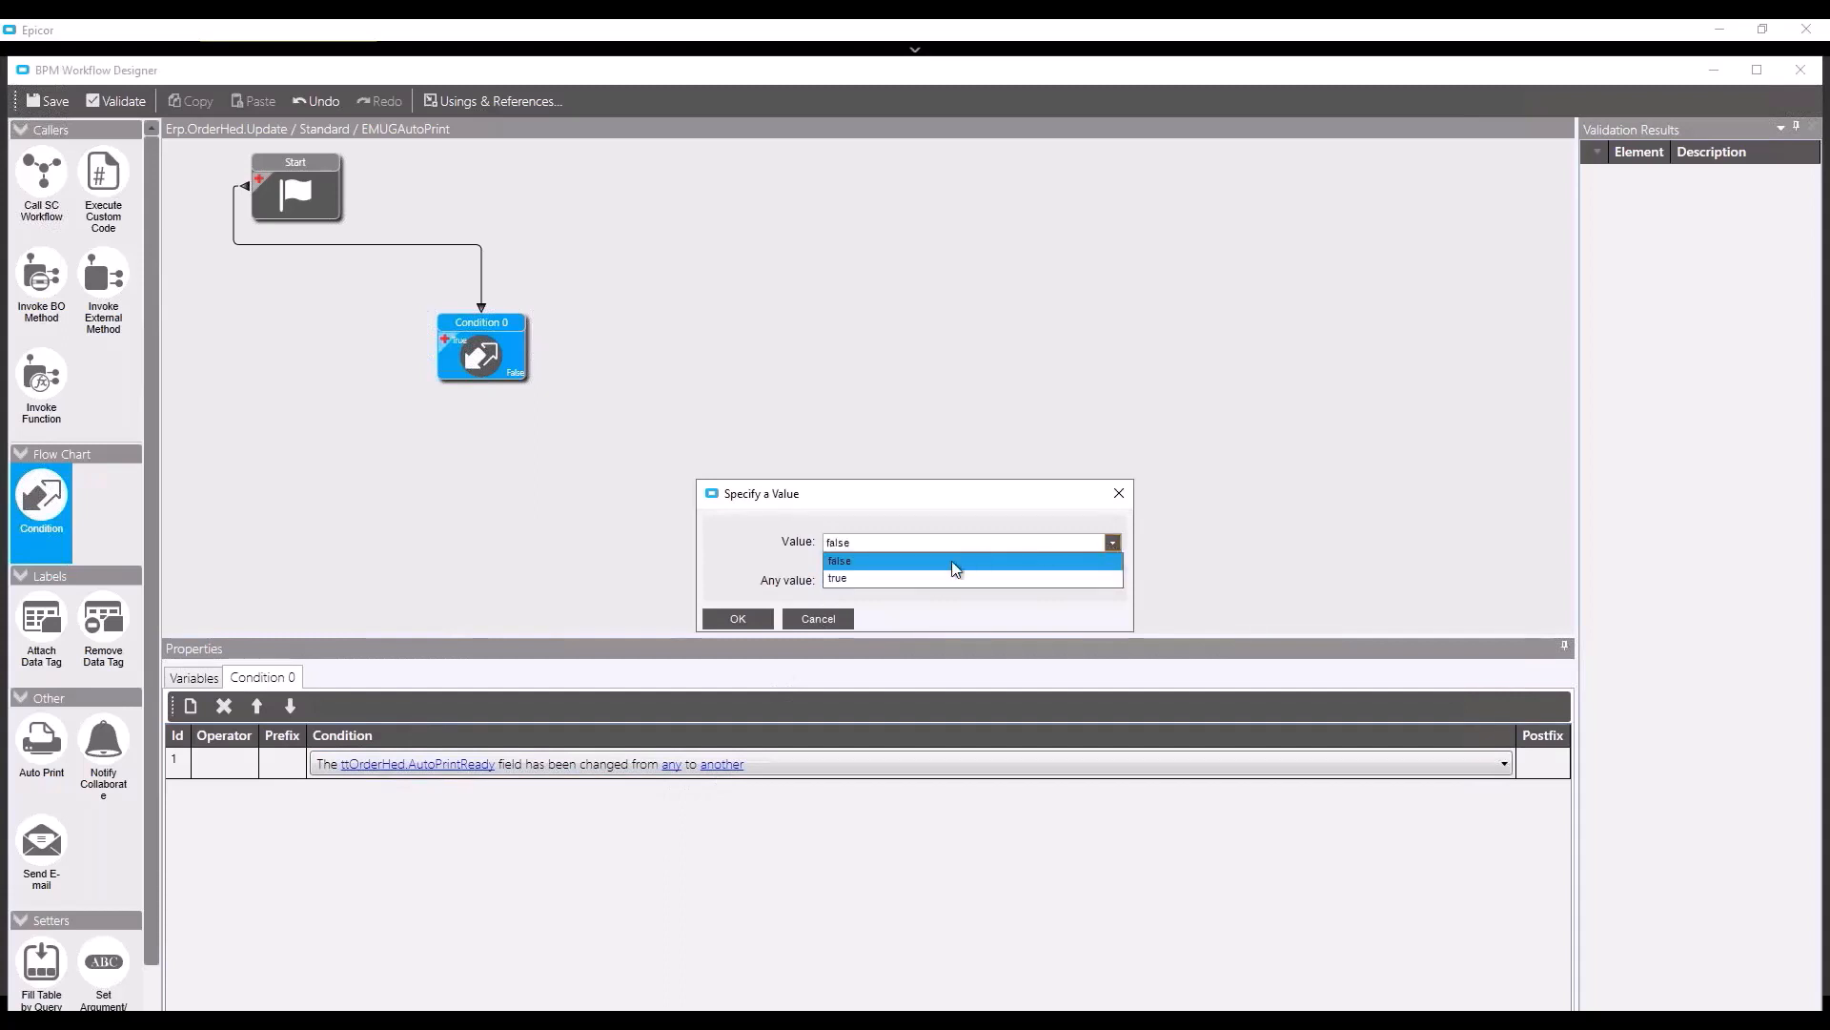
pyautogui.click(932, 578)
pyautogui.click(749, 620)
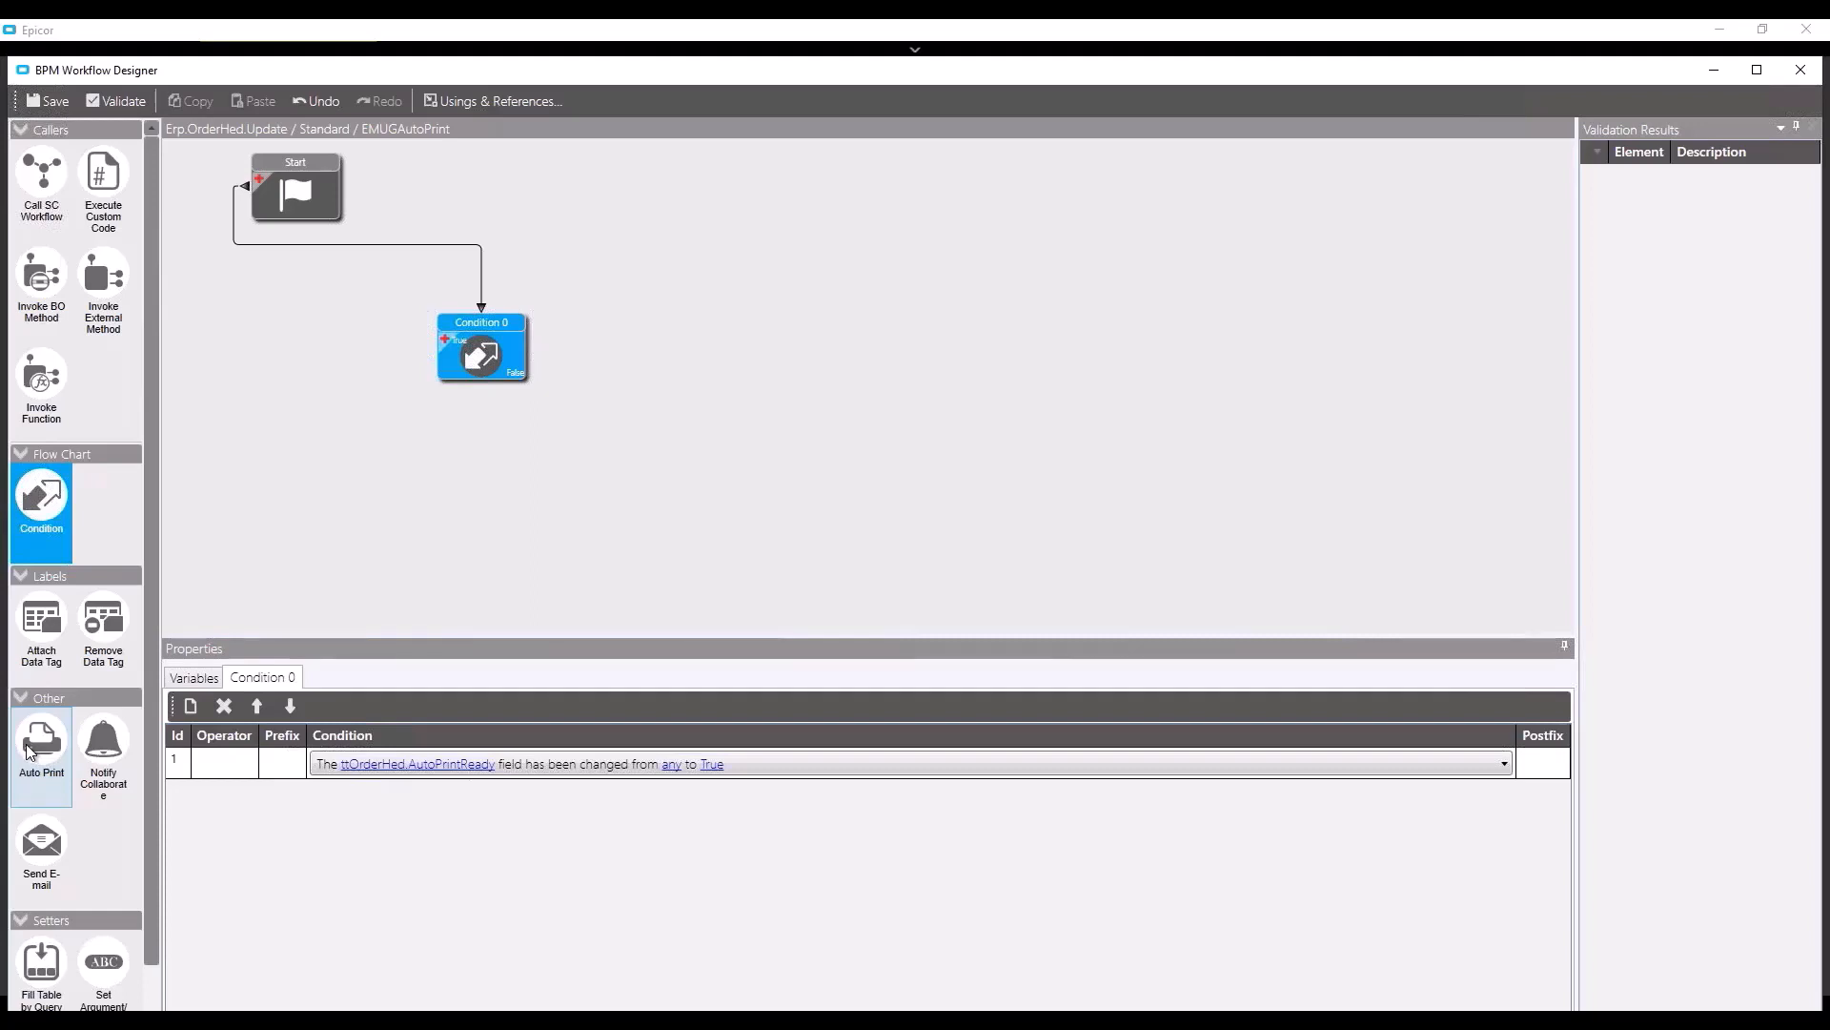
# - Add Auto Print 0 on Condition 0's True branch and open its report search
pyautogui.moveTo(29, 750); pyautogui.dragTo(566, 493)
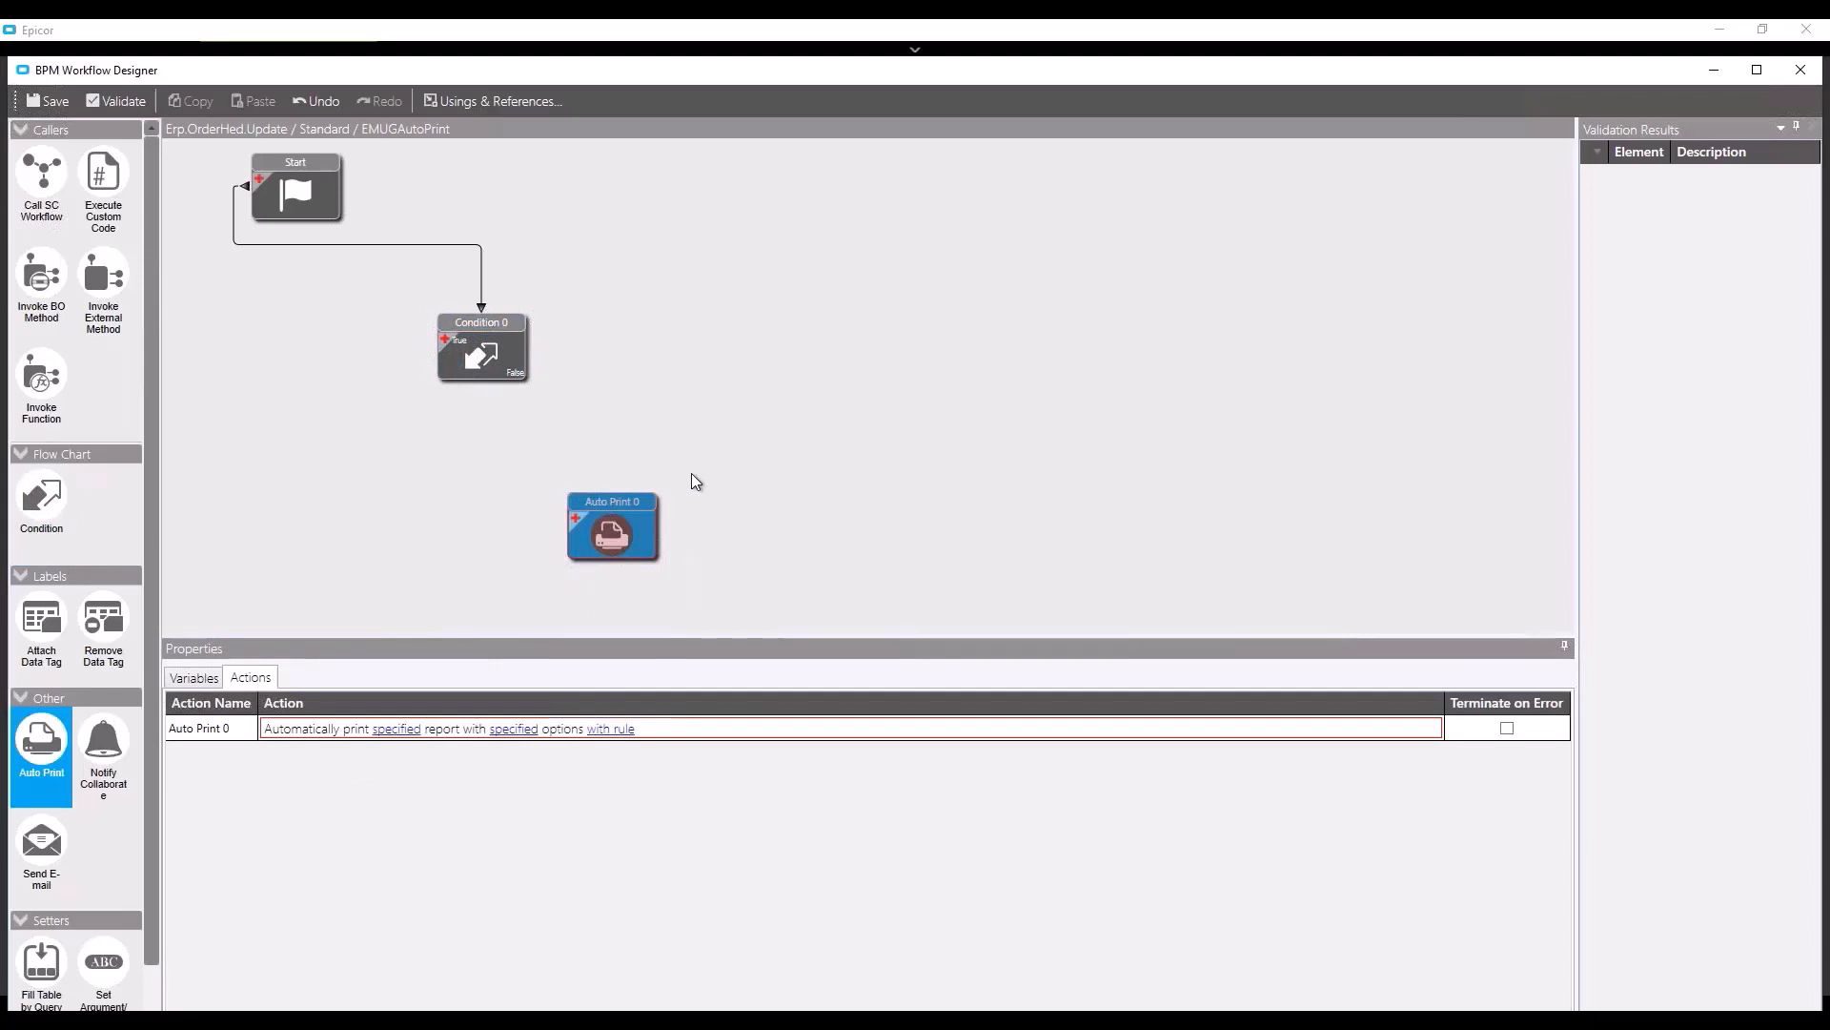
pyautogui.moveTo(483, 351)
pyautogui.moveTo(431, 346); pyautogui.dragTo(612, 489)
pyautogui.click(395, 736)
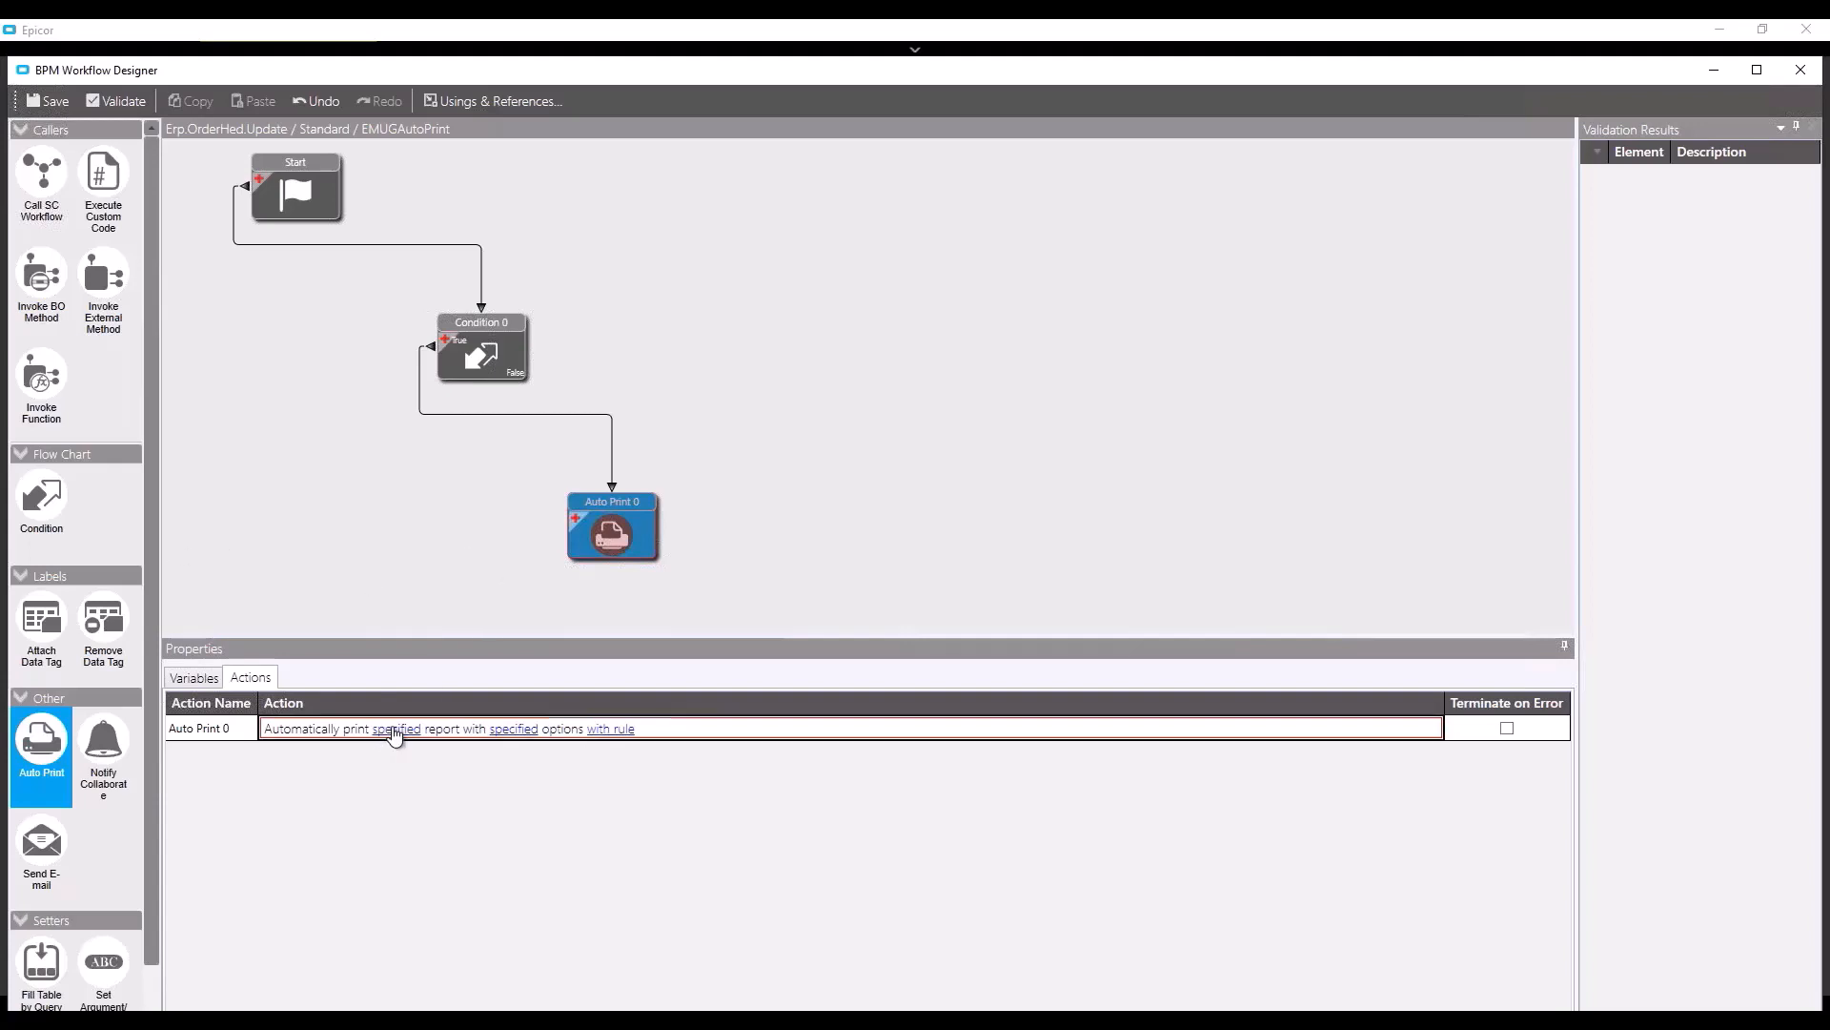
pyautogui.click(396, 734)
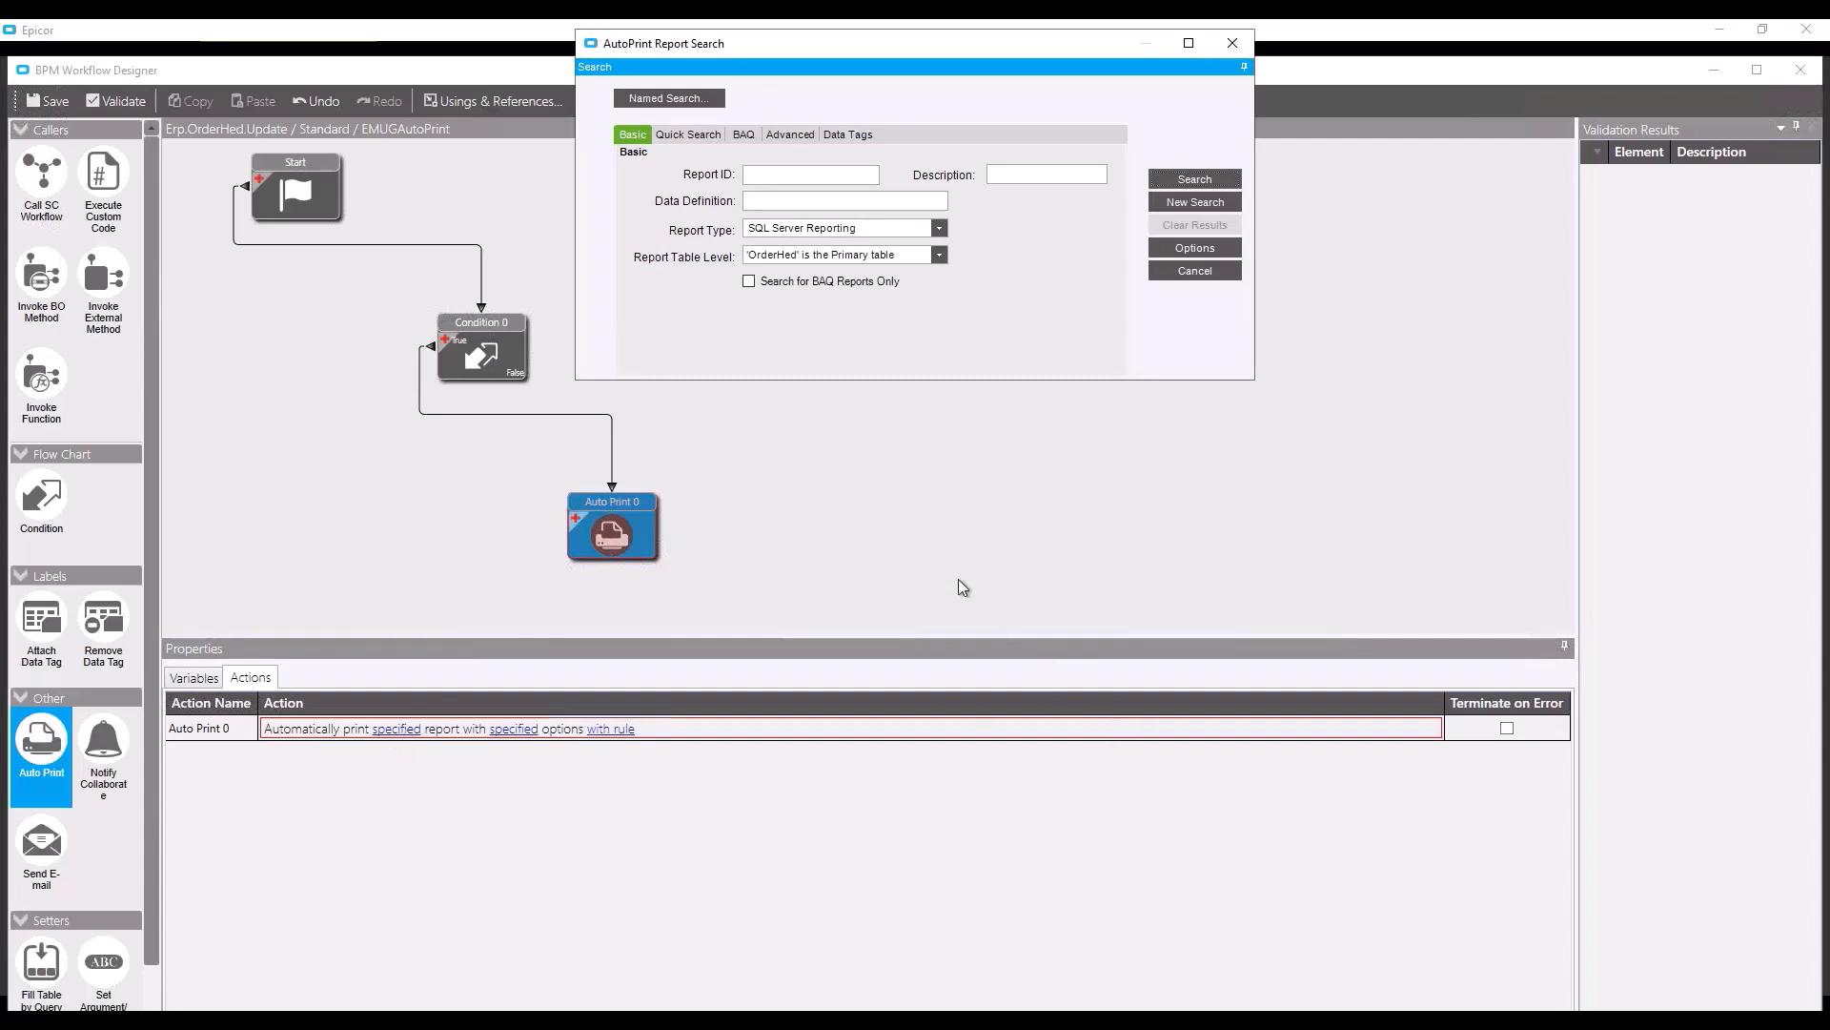
# - Search SQL Server Reporting OrderHed reports for 'order' and select the first OrderAck report
pyautogui.click(772, 177)
pyautogui.write('order')
pyautogui.click(939, 229)
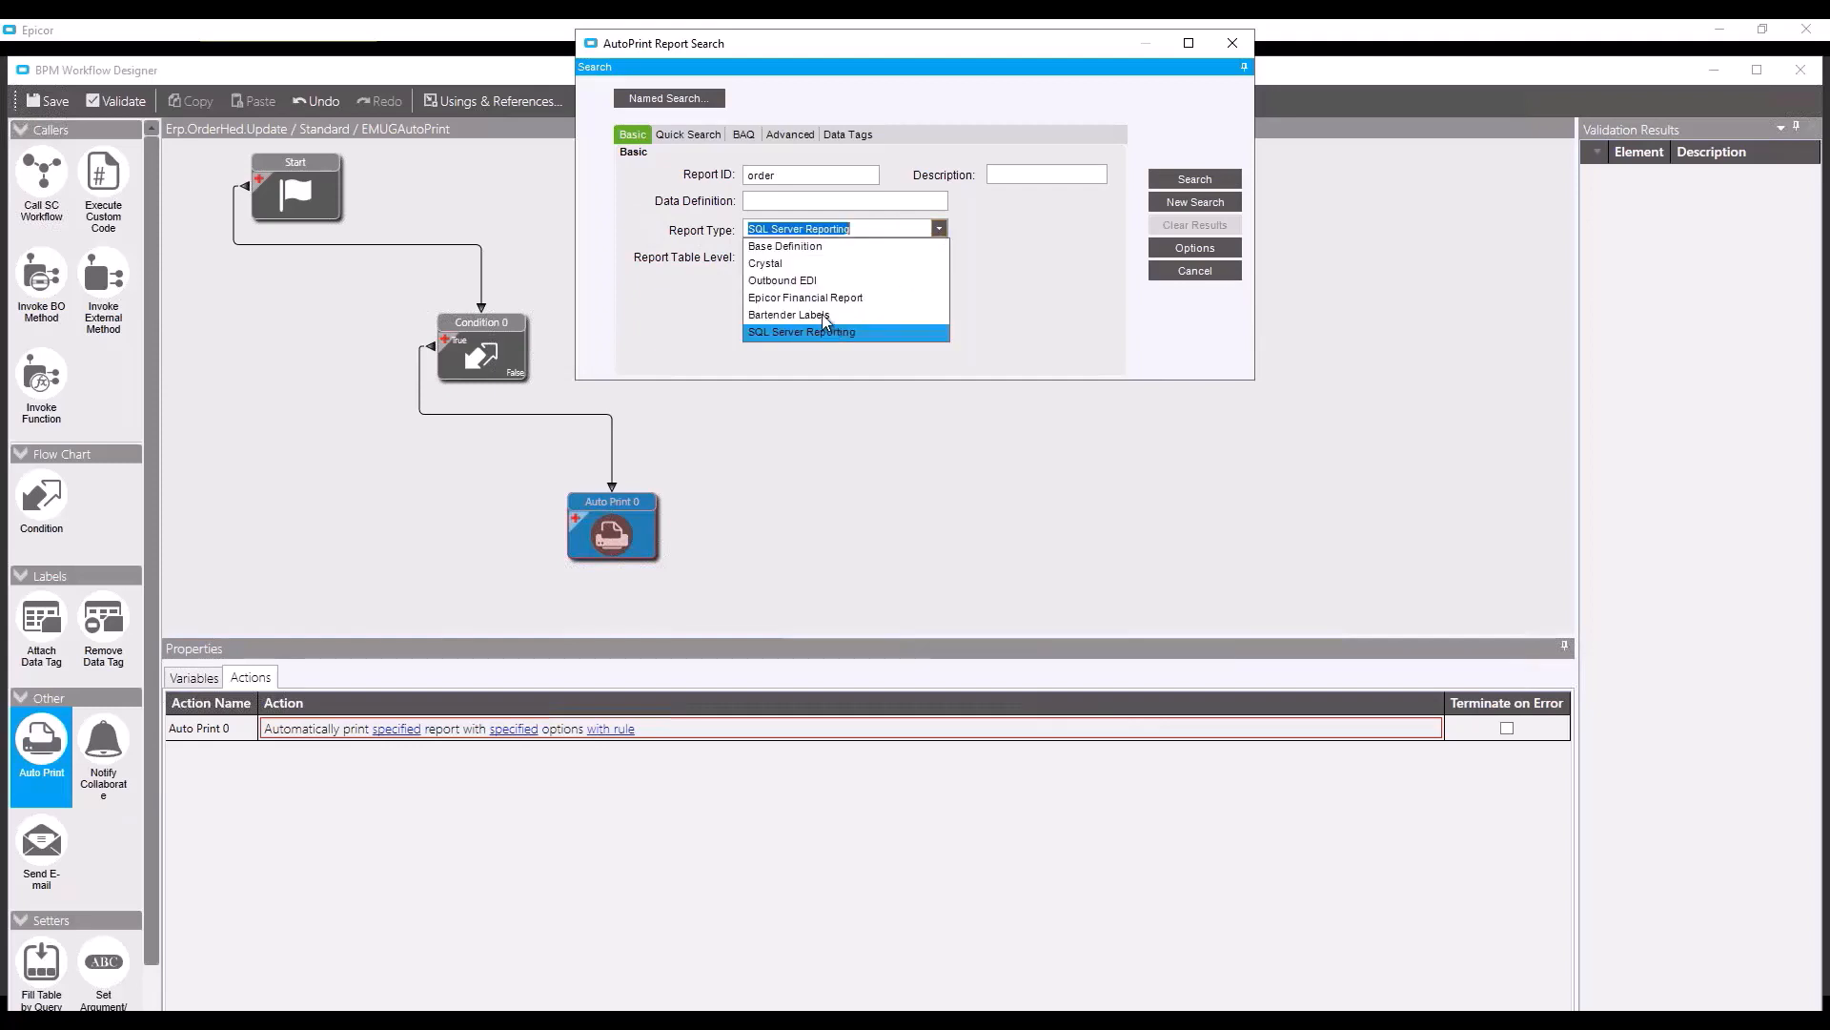
pyautogui.click(939, 228)
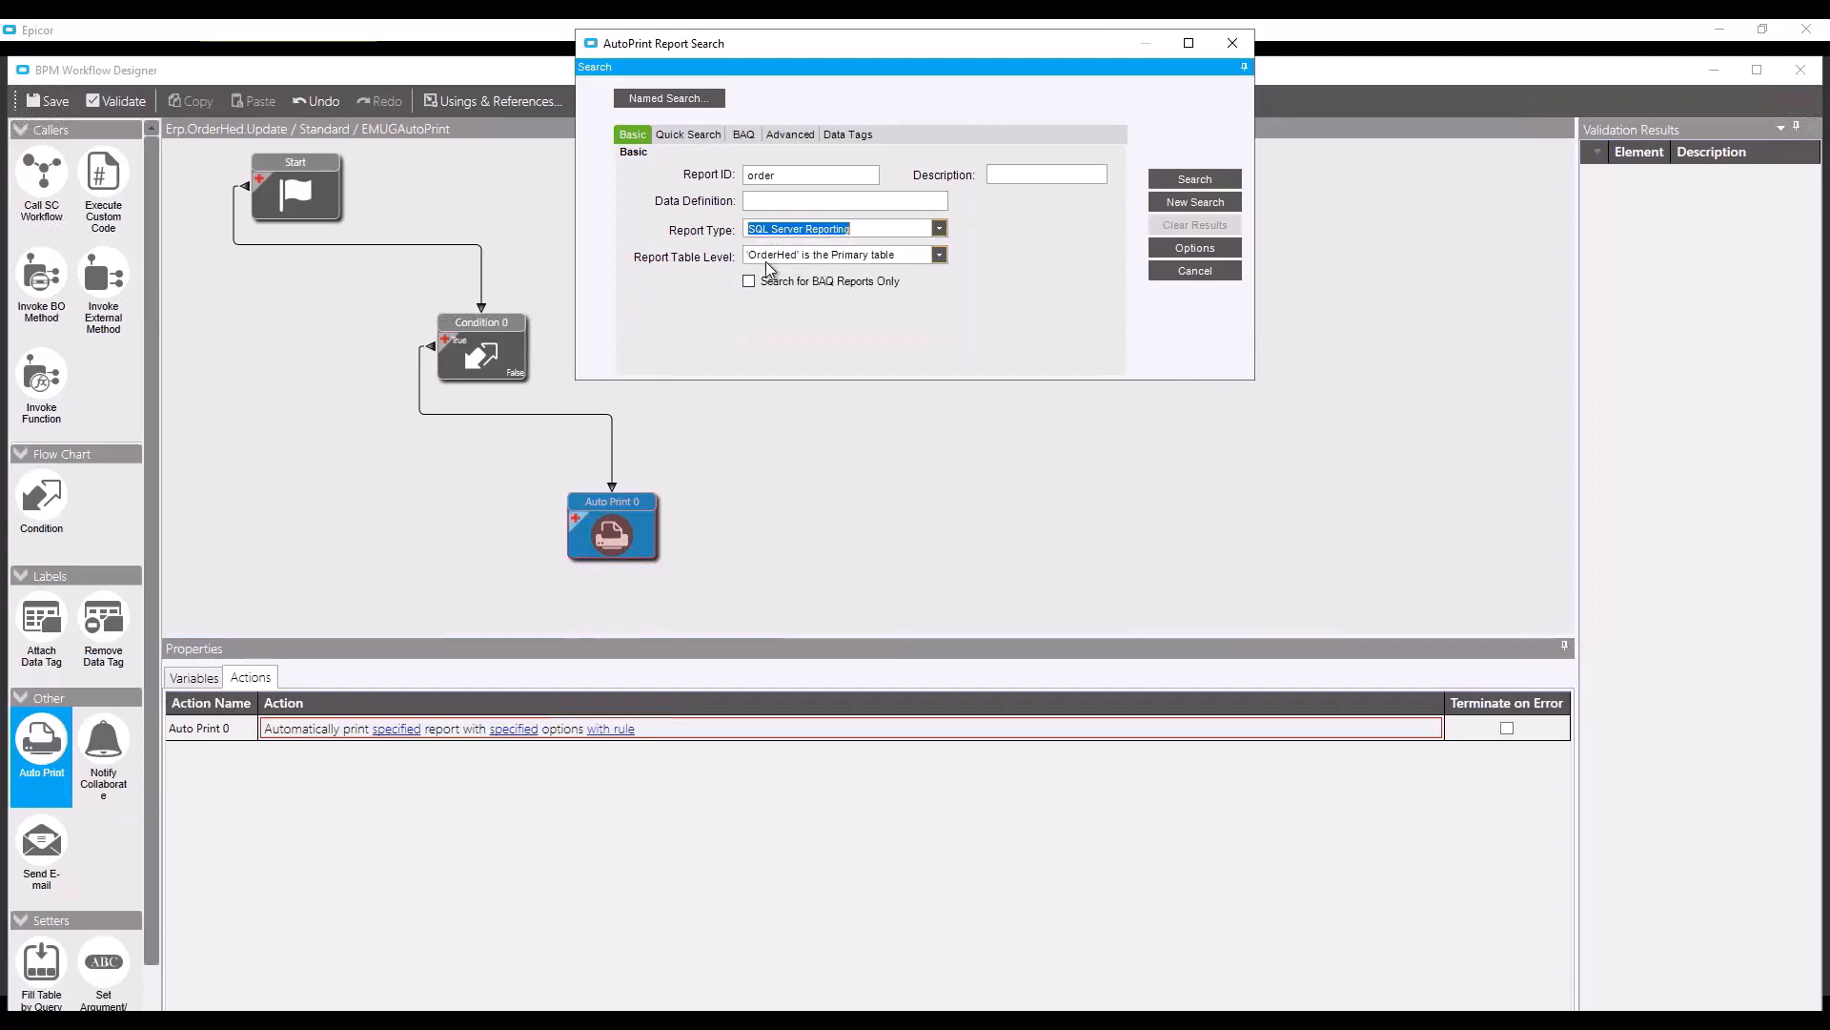
pyautogui.click(938, 255)
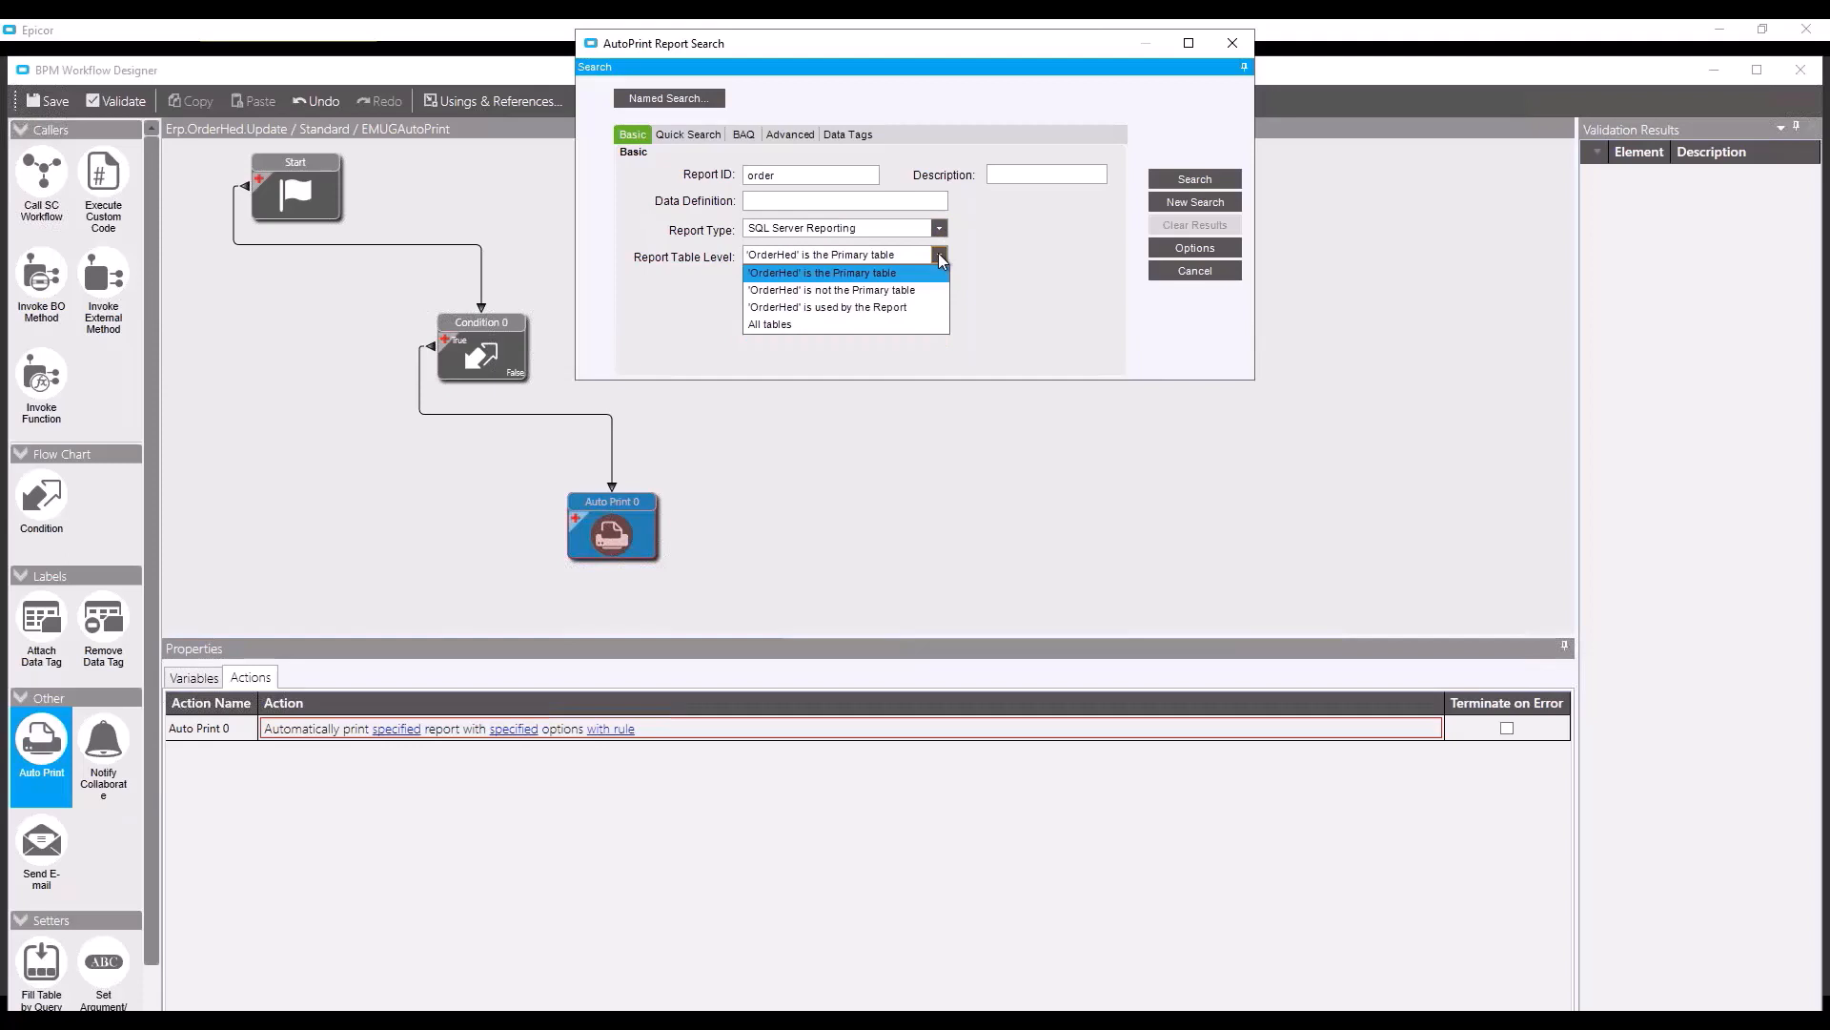
pyautogui.click(938, 254)
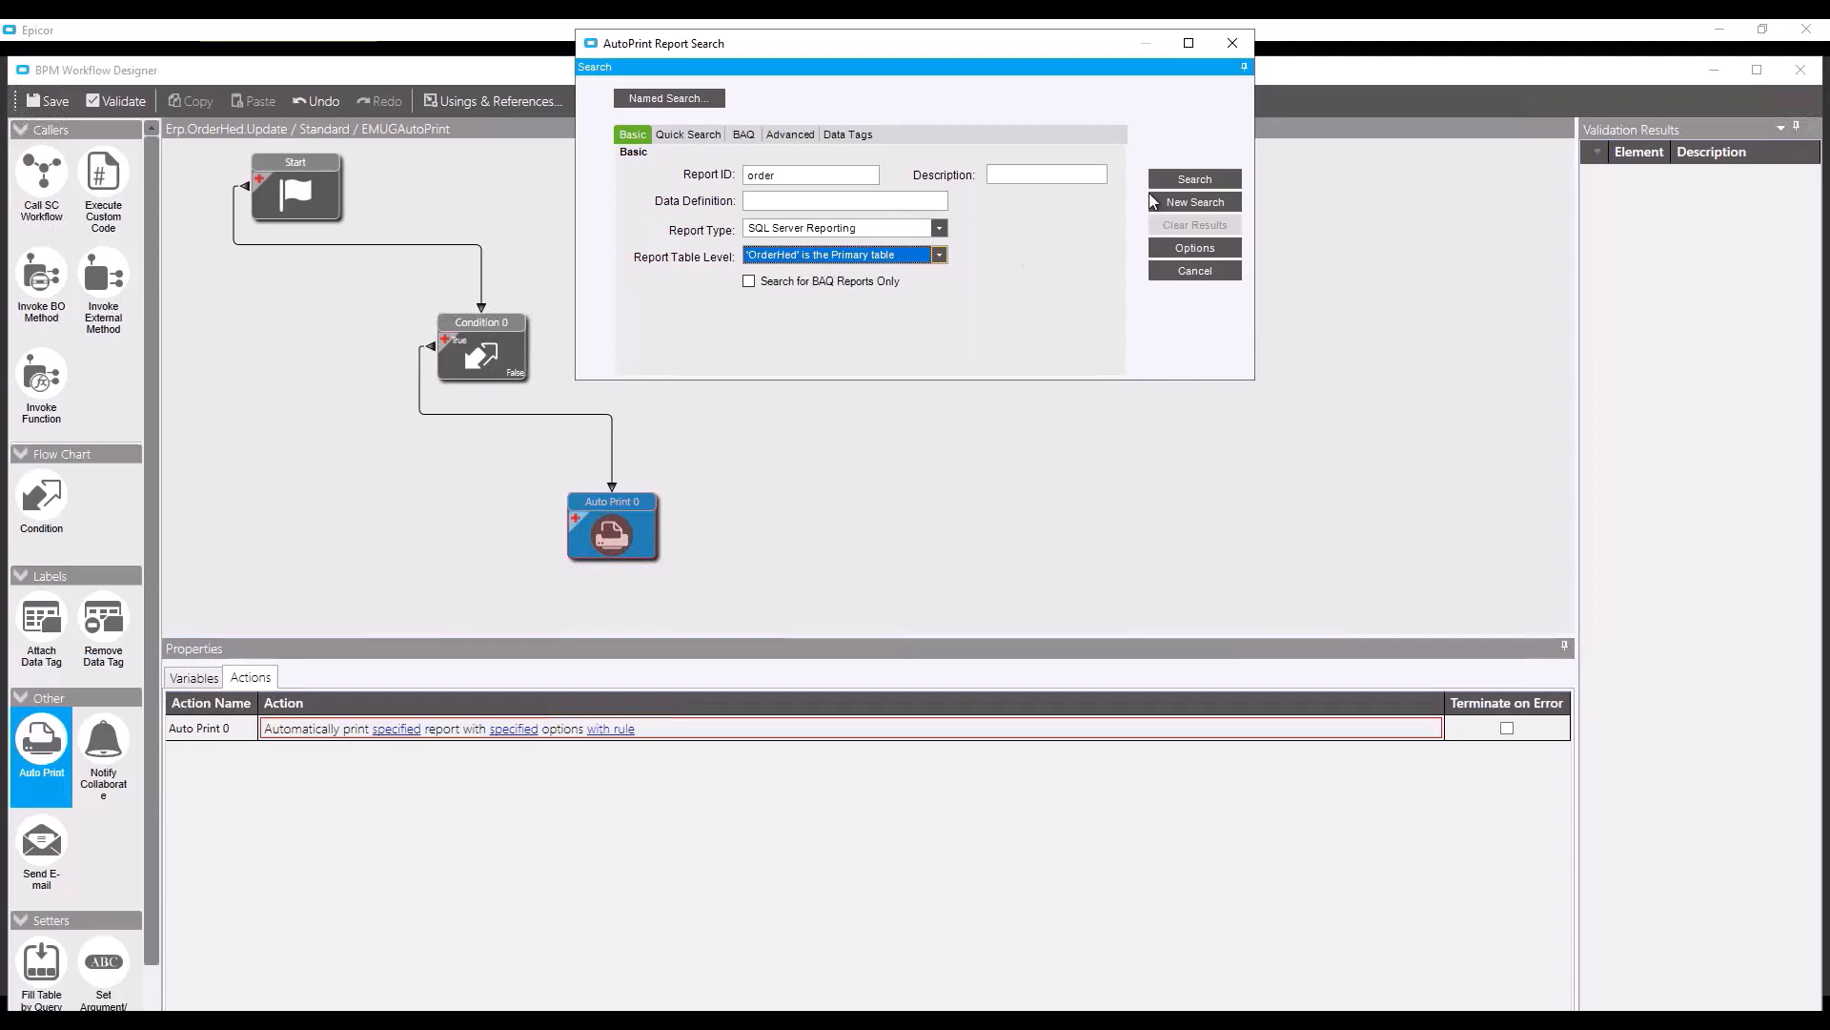
pyautogui.click(1186, 180)
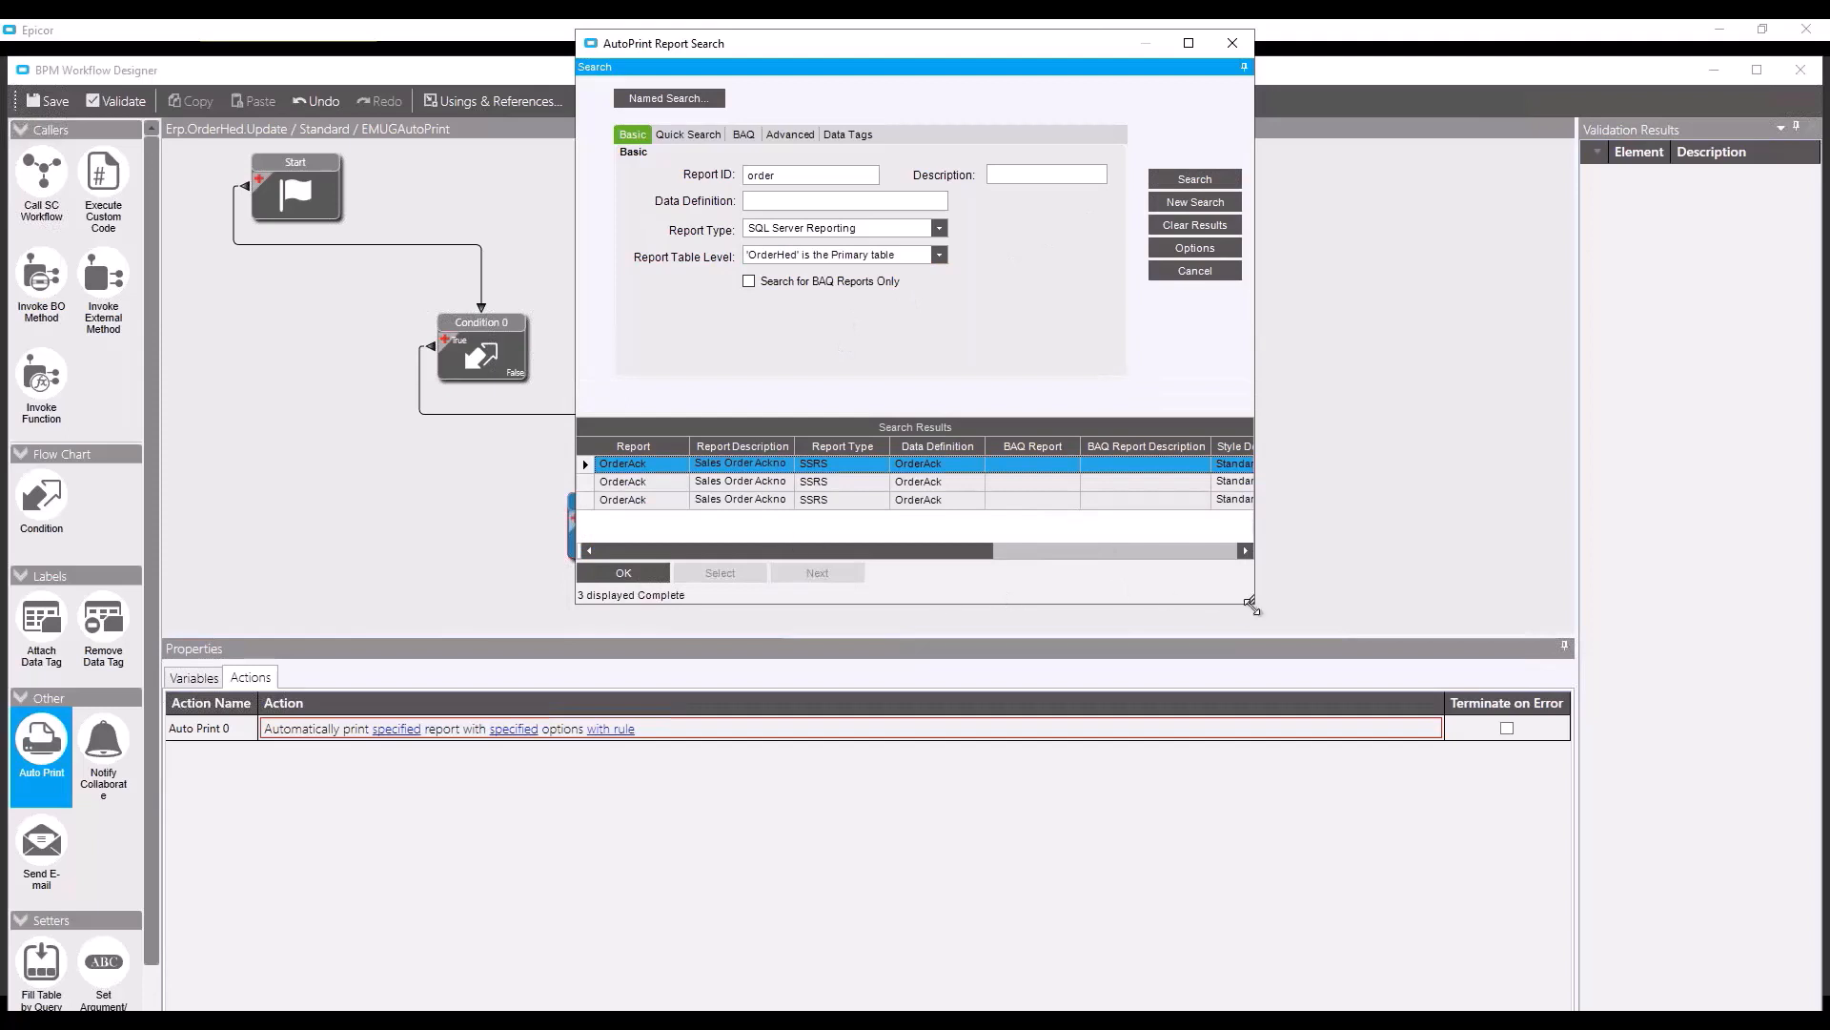
pyautogui.moveTo(1250, 603); pyautogui.dragTo(1693, 659)
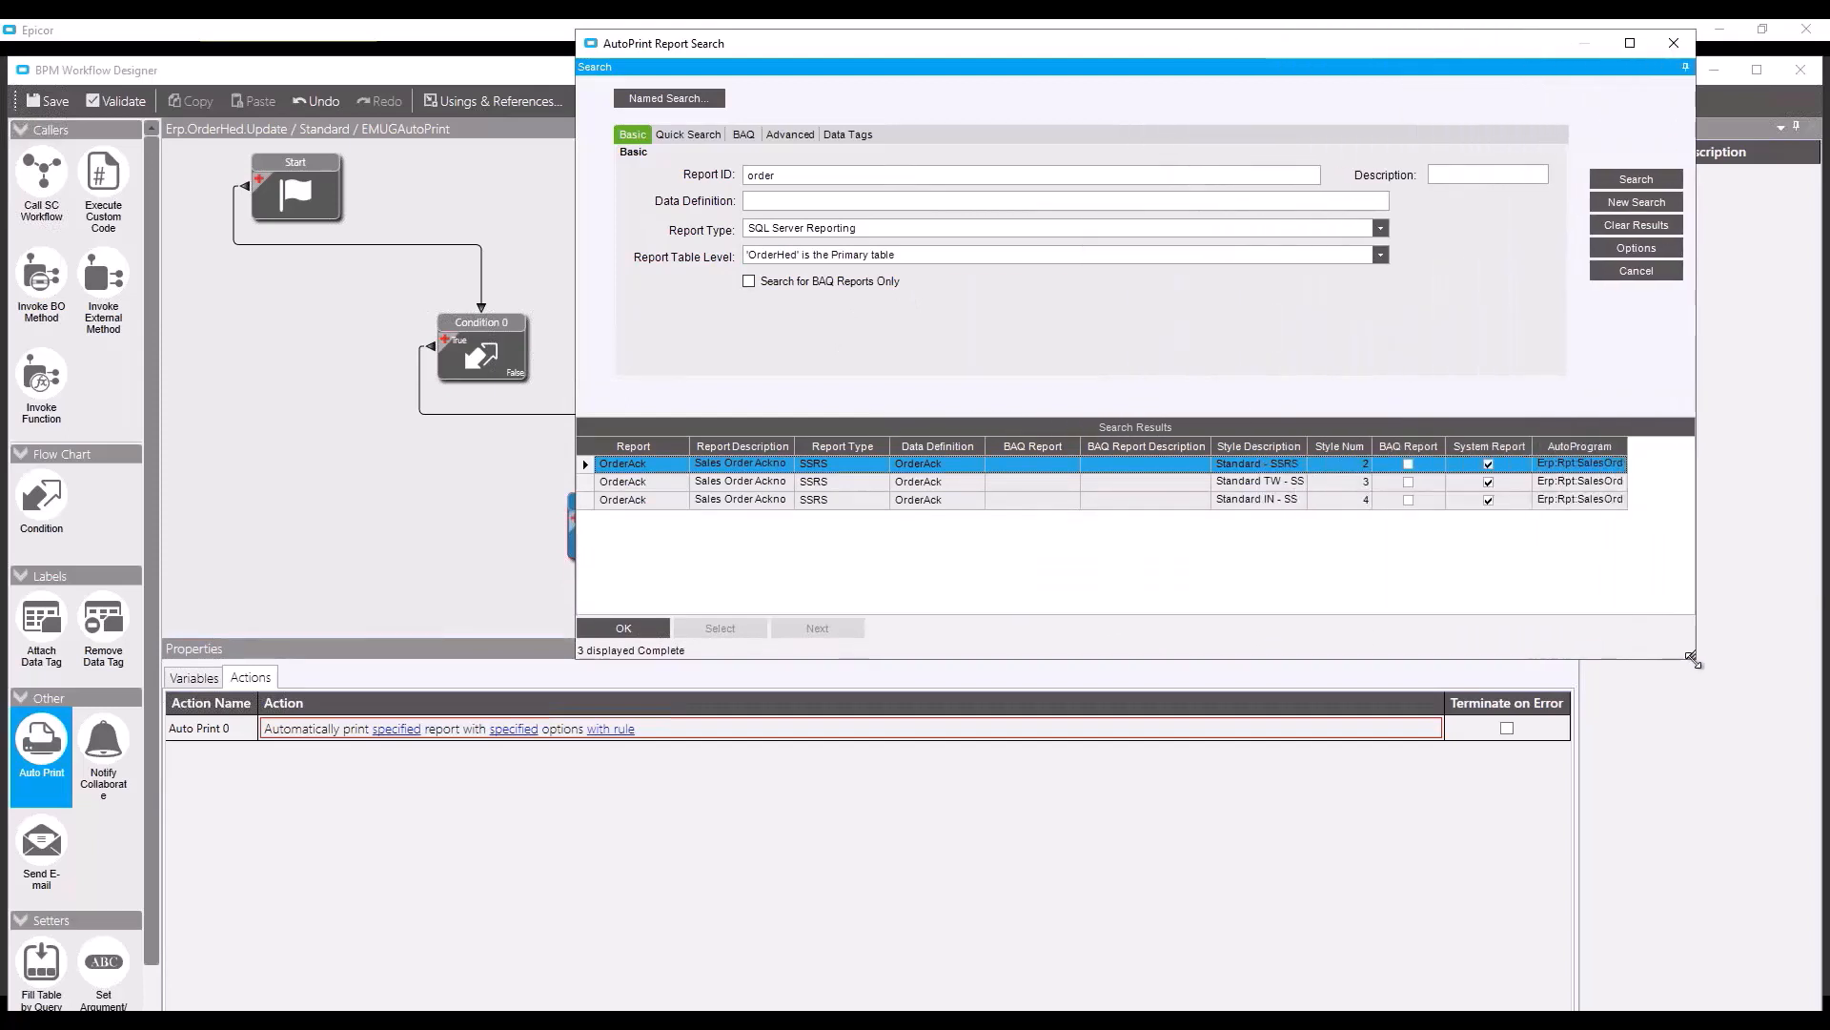
pyautogui.moveTo(1374, 446); pyautogui.dragTo(1390, 446)
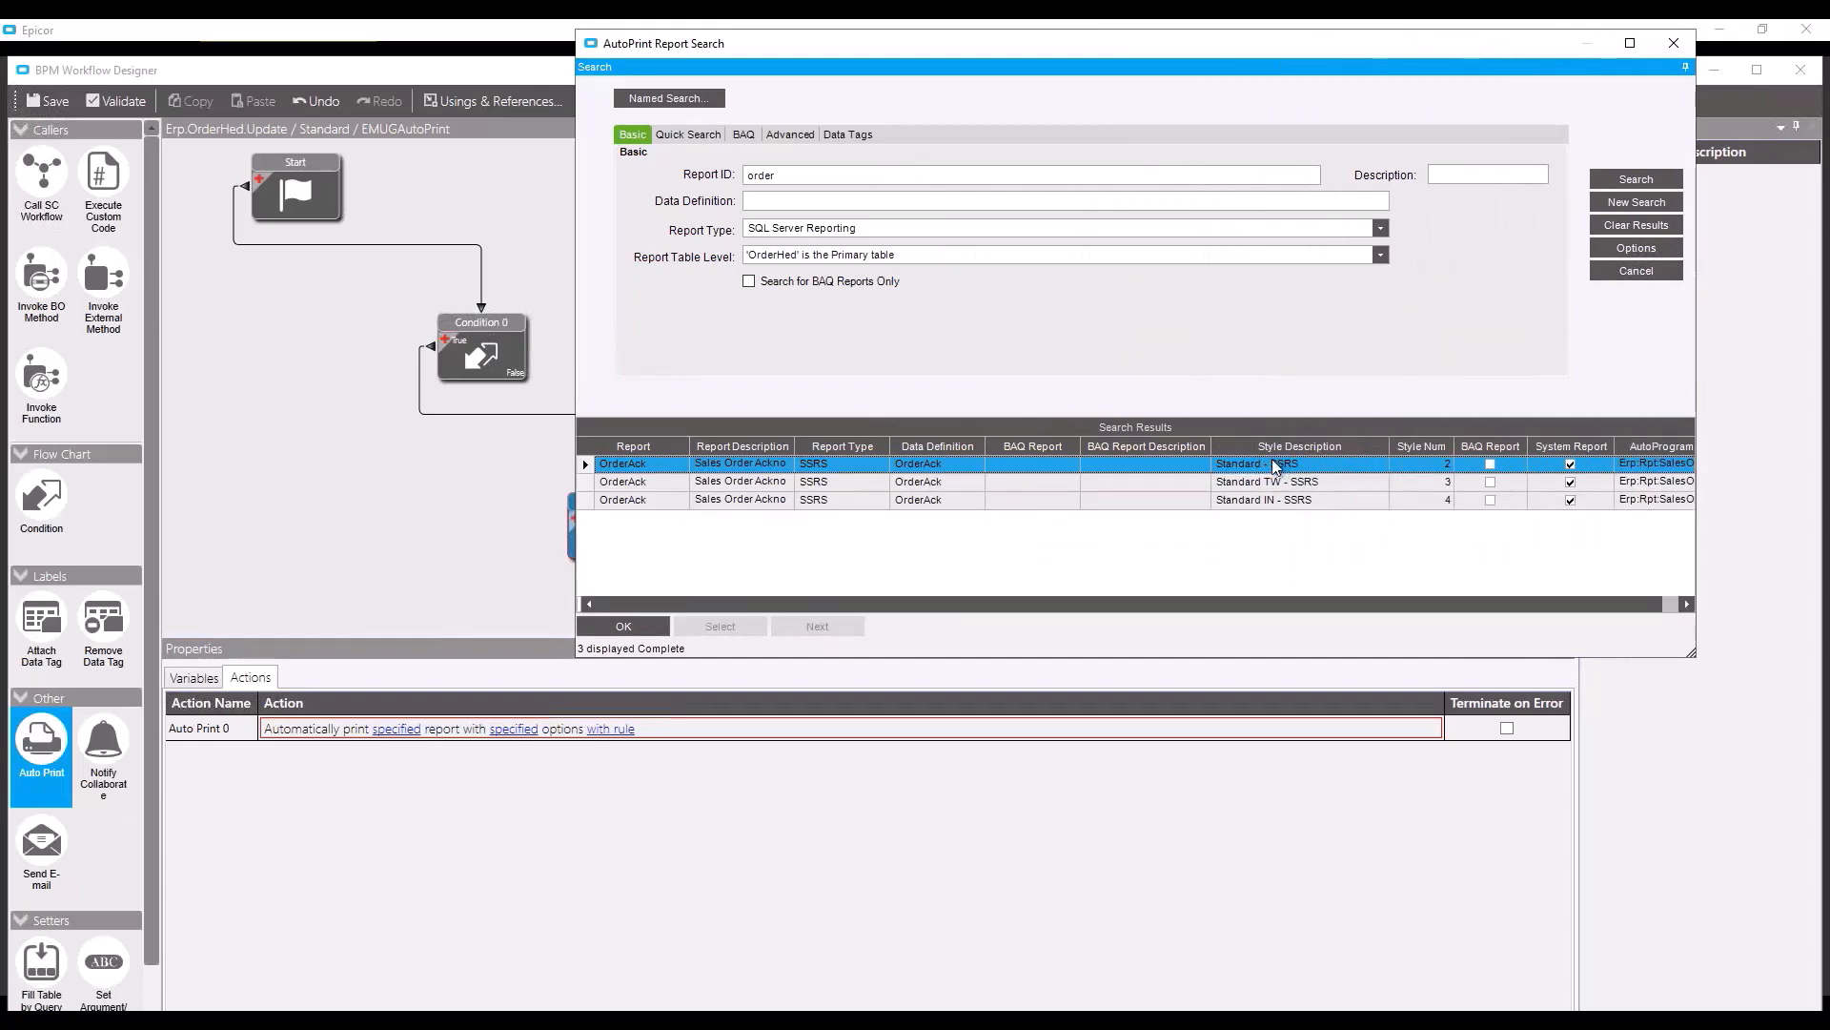
pyautogui.click(616, 623)
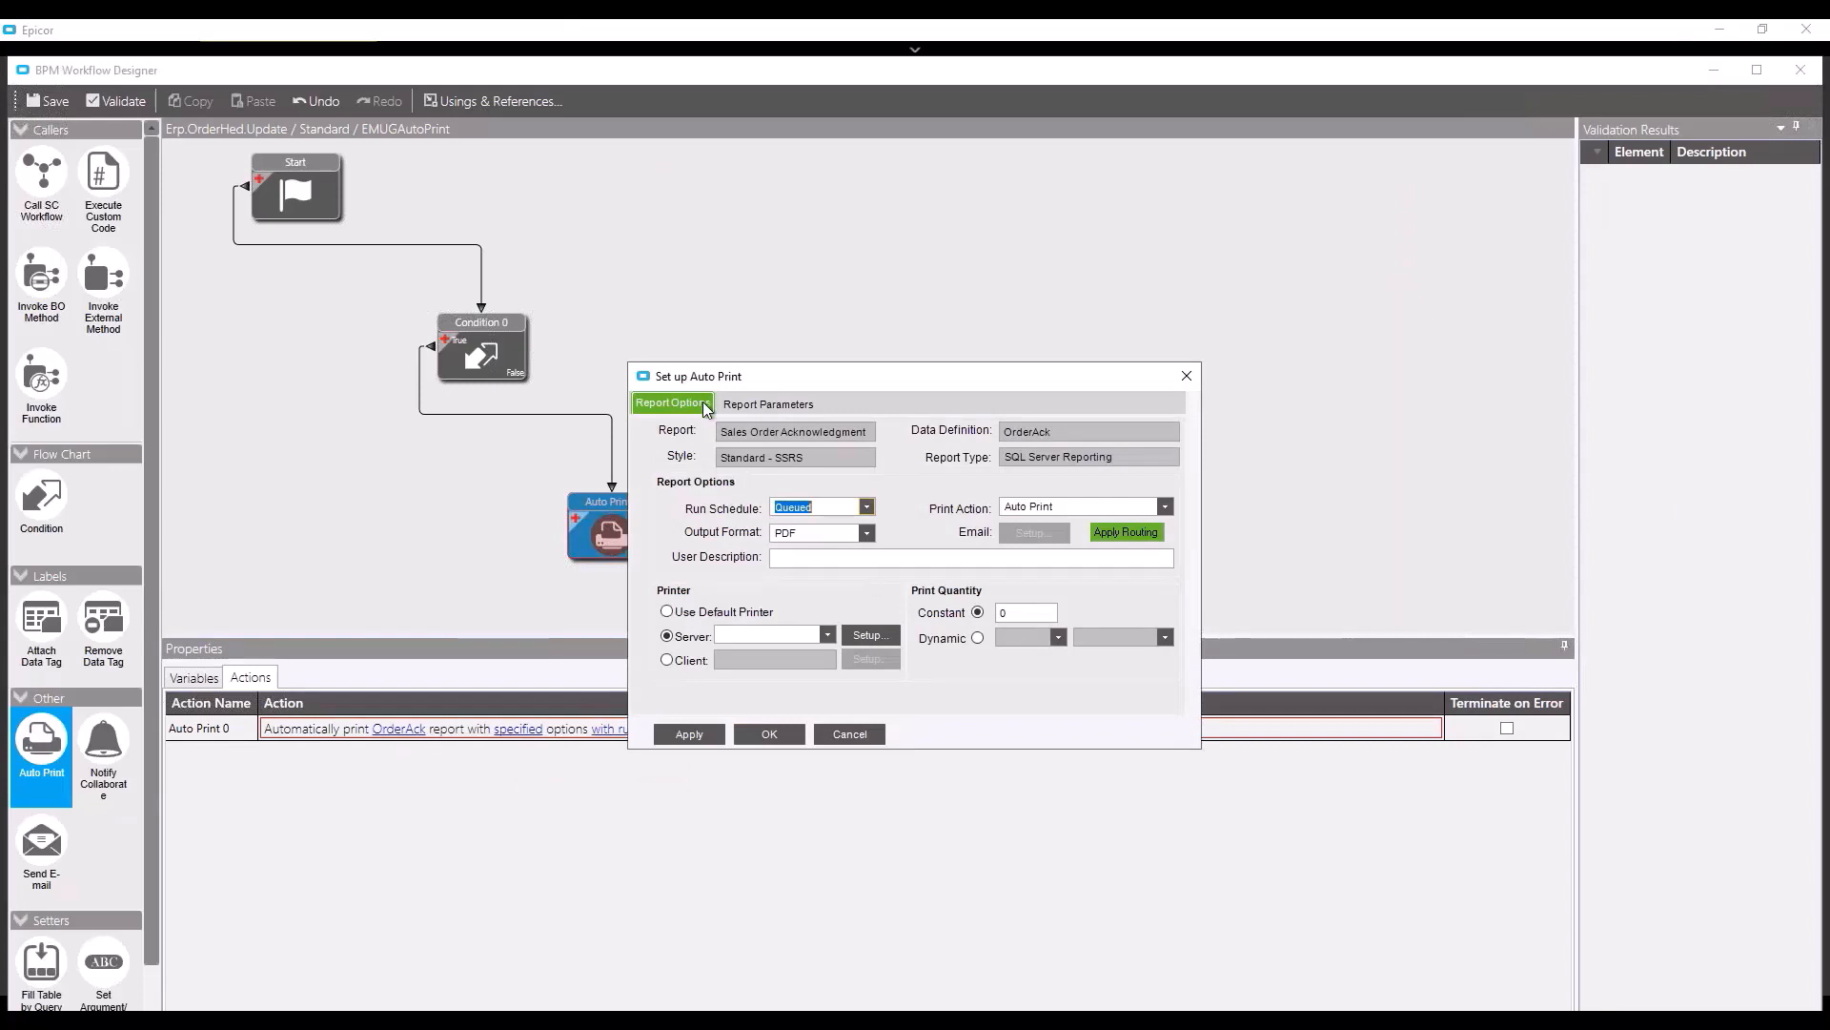
# - Set the run schedule to Immediate and keep Auto Print as the print action
pyautogui.moveTo(781, 385); pyautogui.dragTo(723, 325)
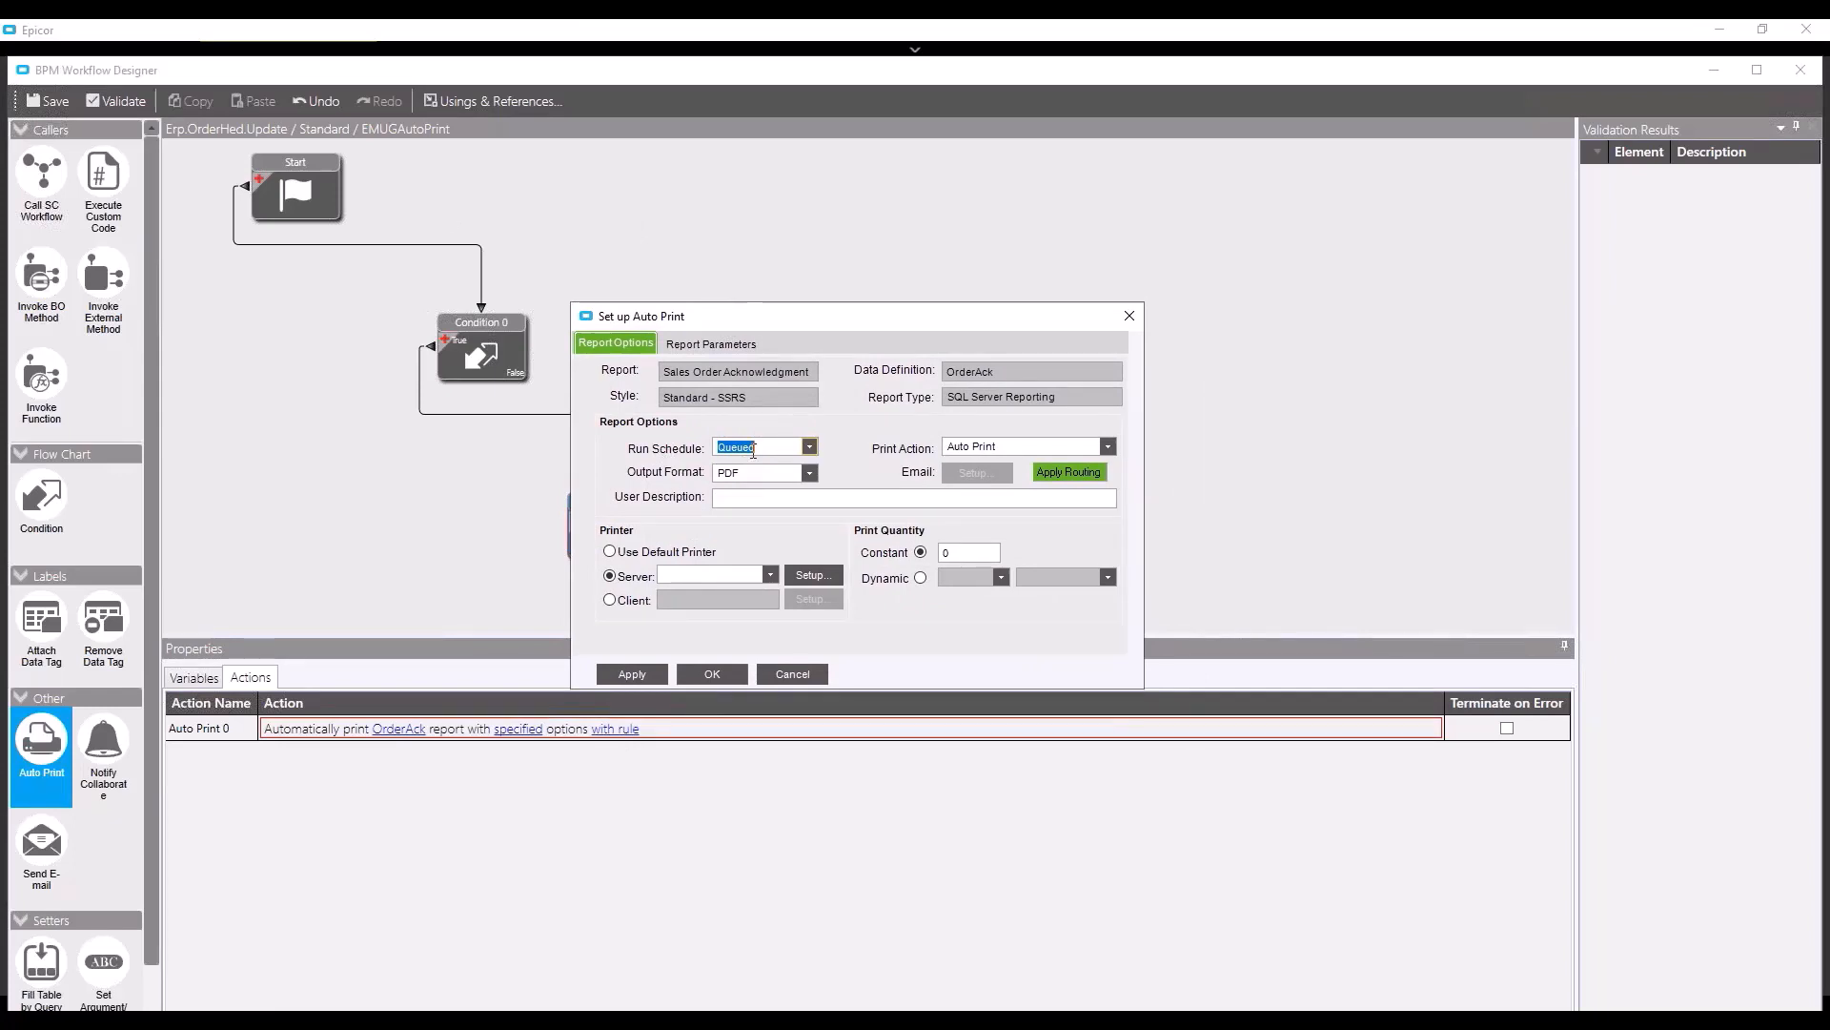
pyautogui.click(811, 448)
pyautogui.click(789, 467)
pyautogui.click(1109, 446)
pyautogui.click(1110, 447)
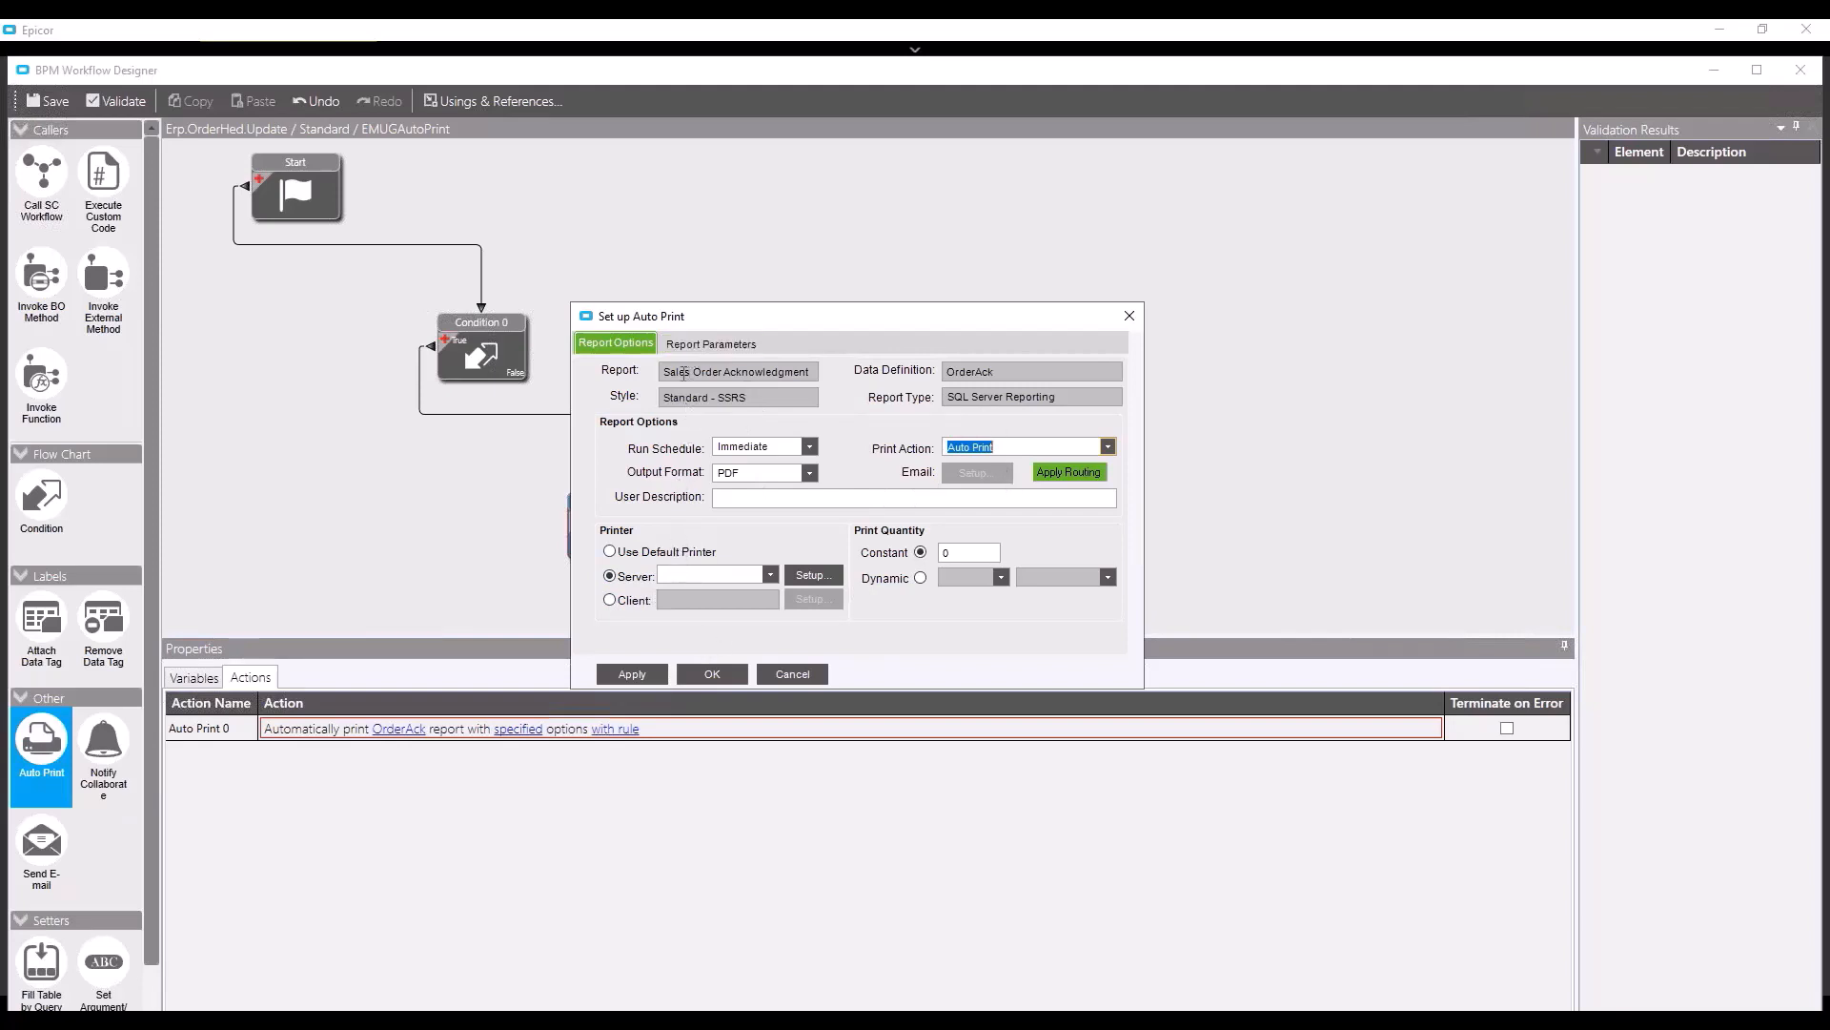
# - Choose Microsoft Print to PDF as the server printer and set a constant quantity of 1
pyautogui.click(624, 673)
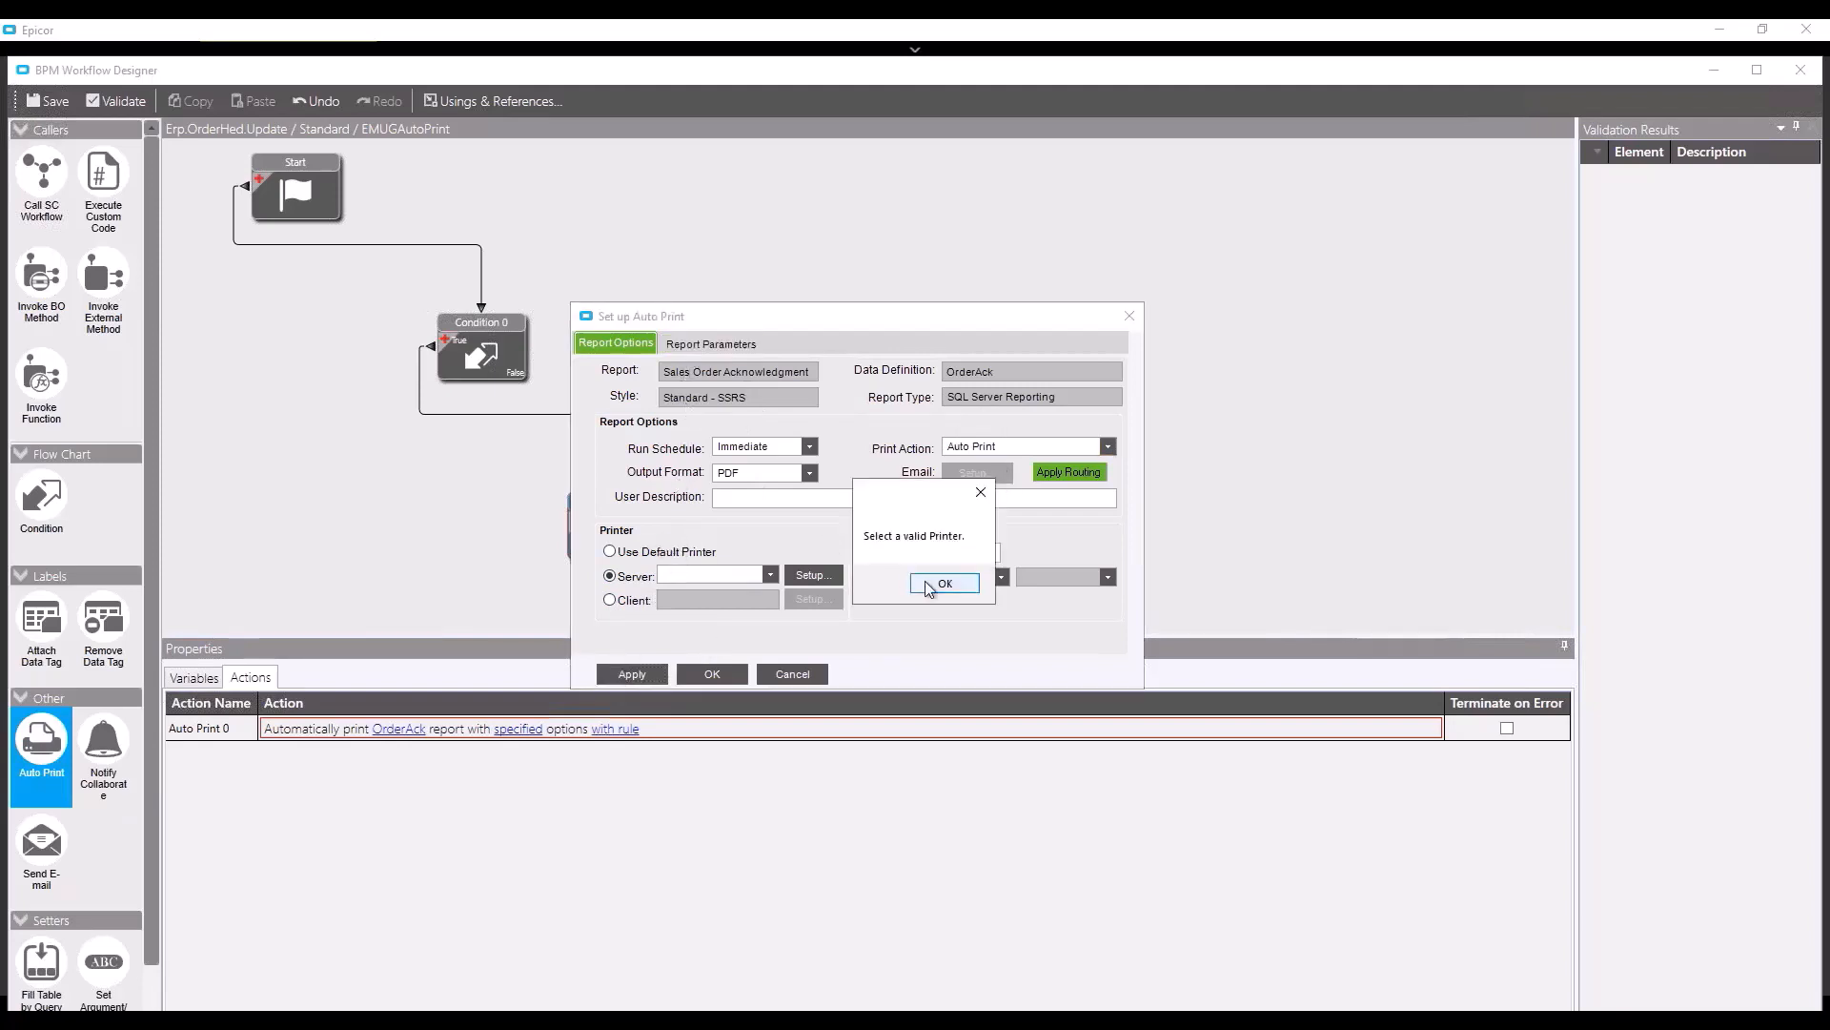
pyautogui.click(935, 586)
pyautogui.click(769, 575)
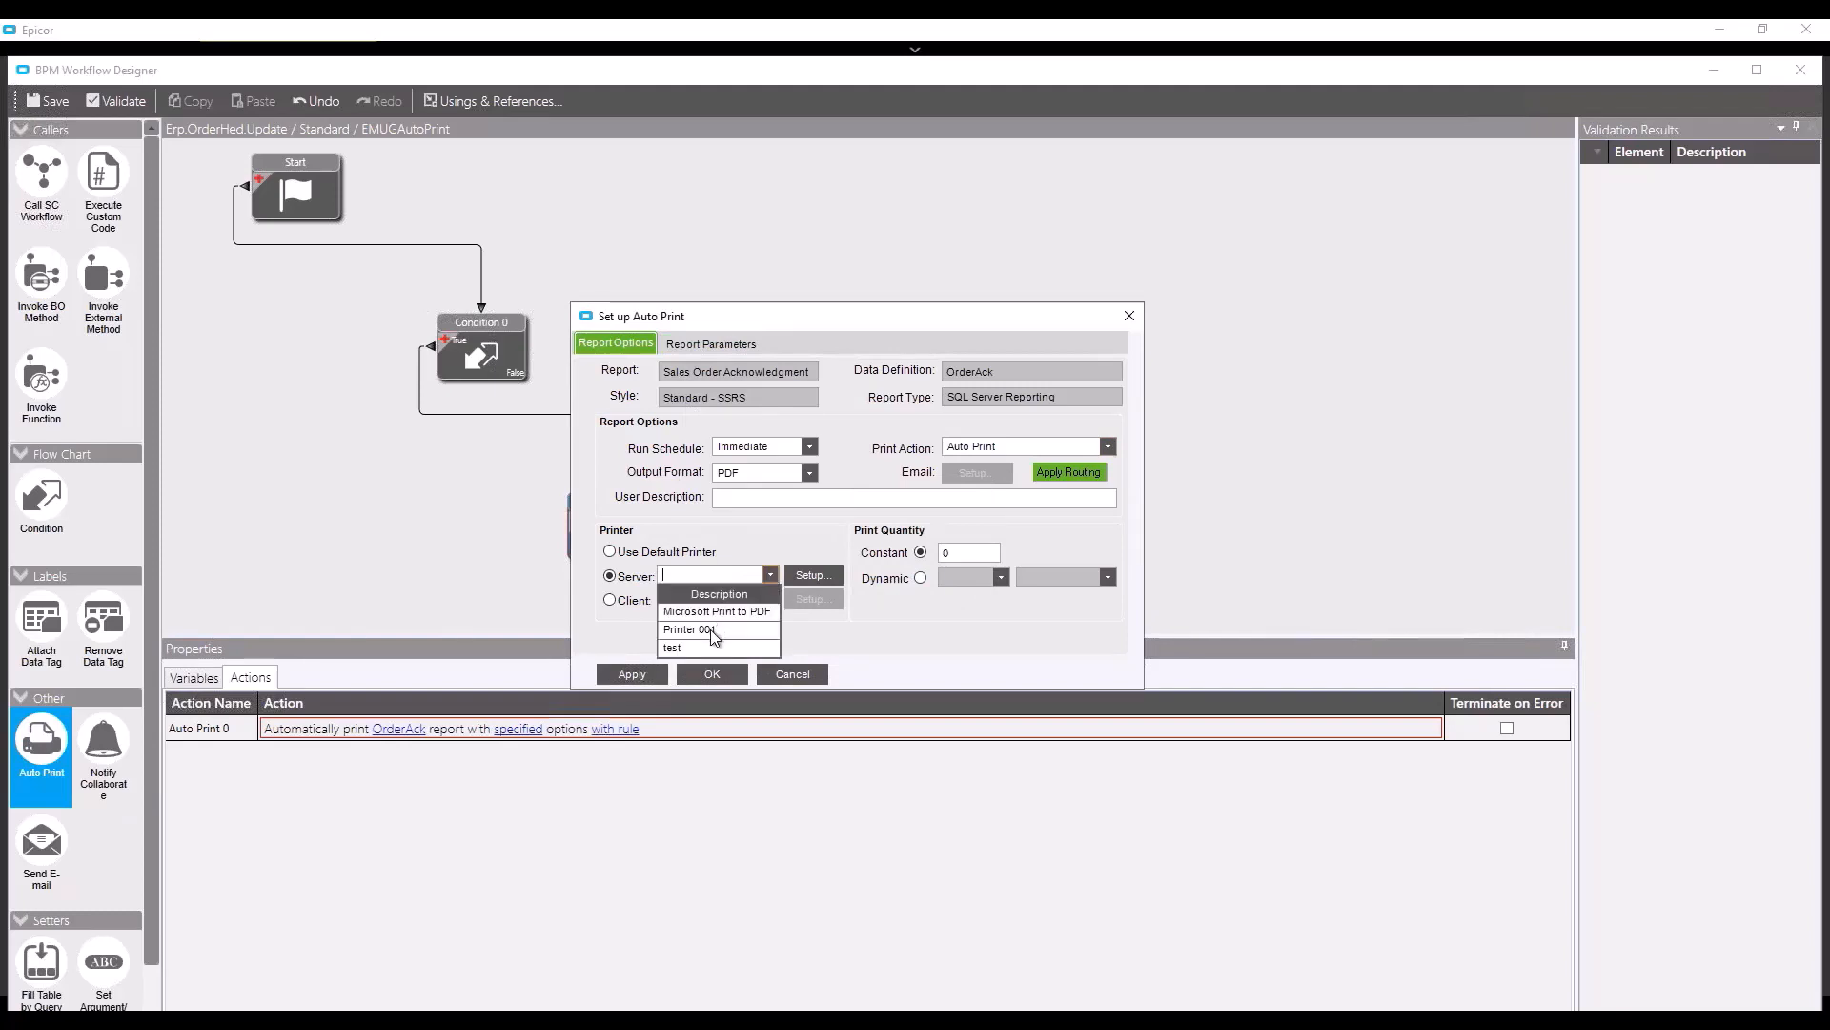
pyautogui.click(708, 612)
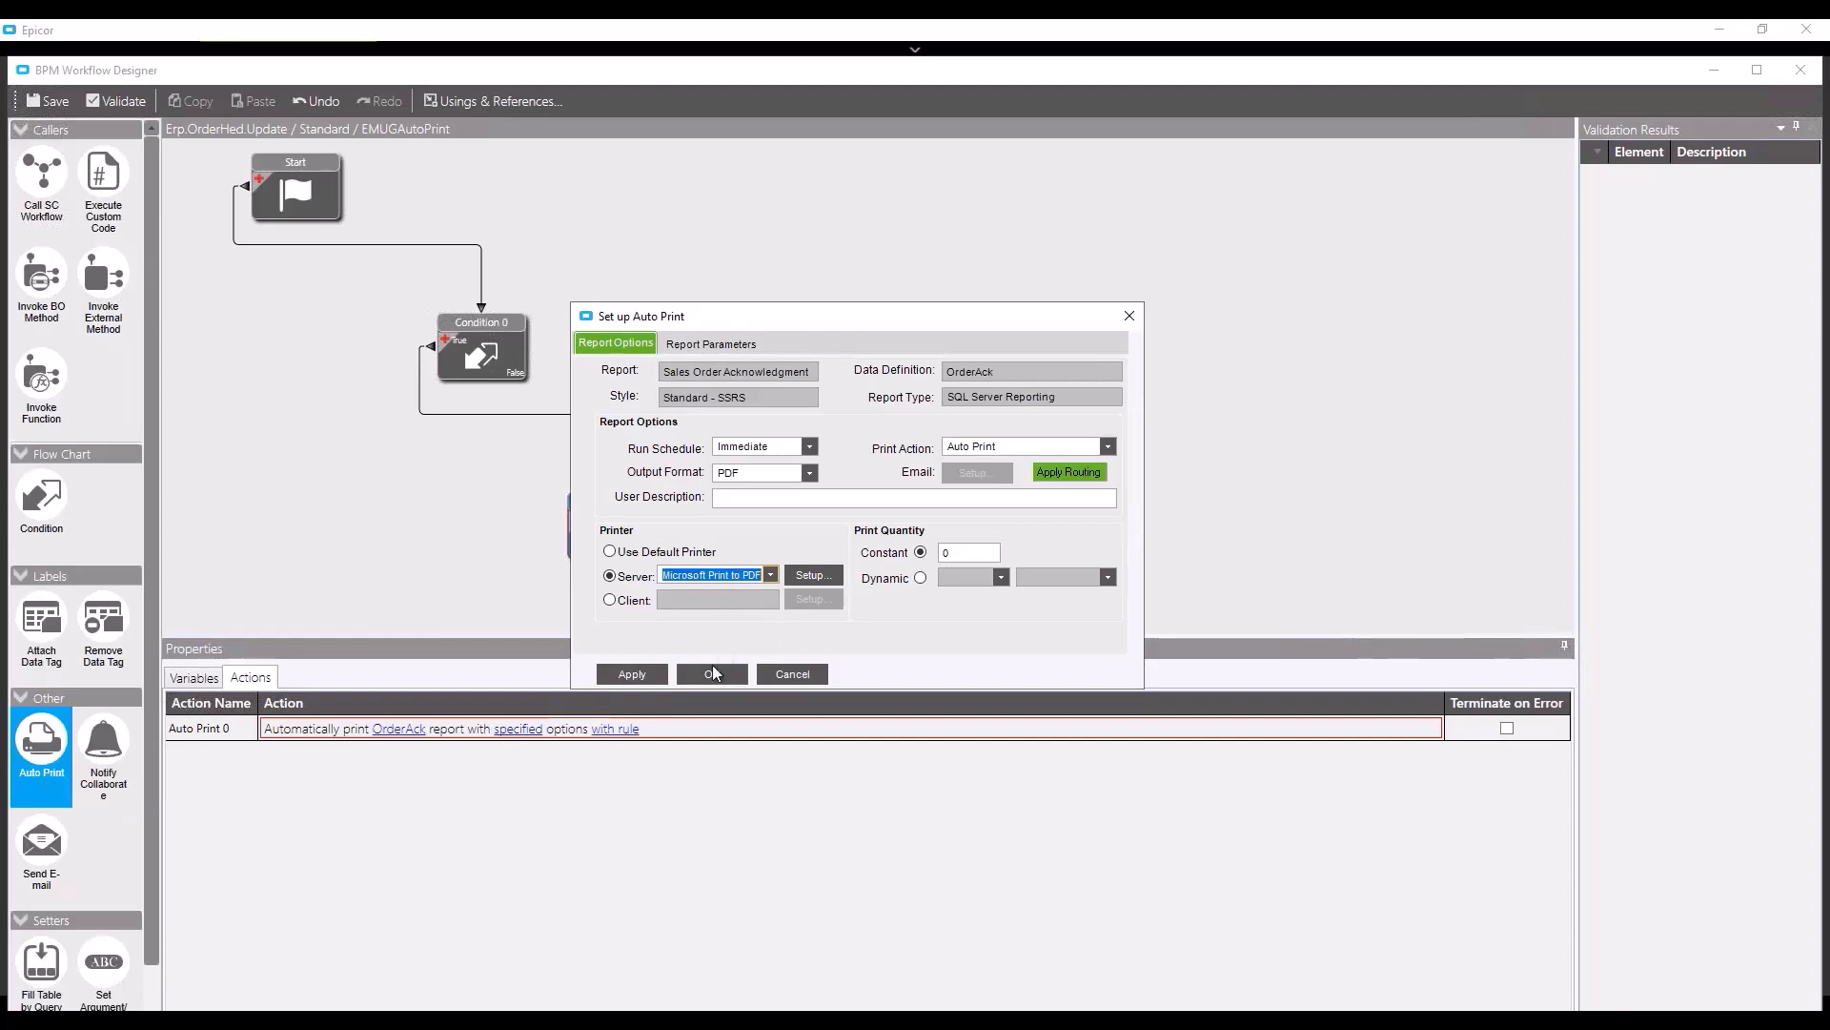
pyautogui.click(644, 673)
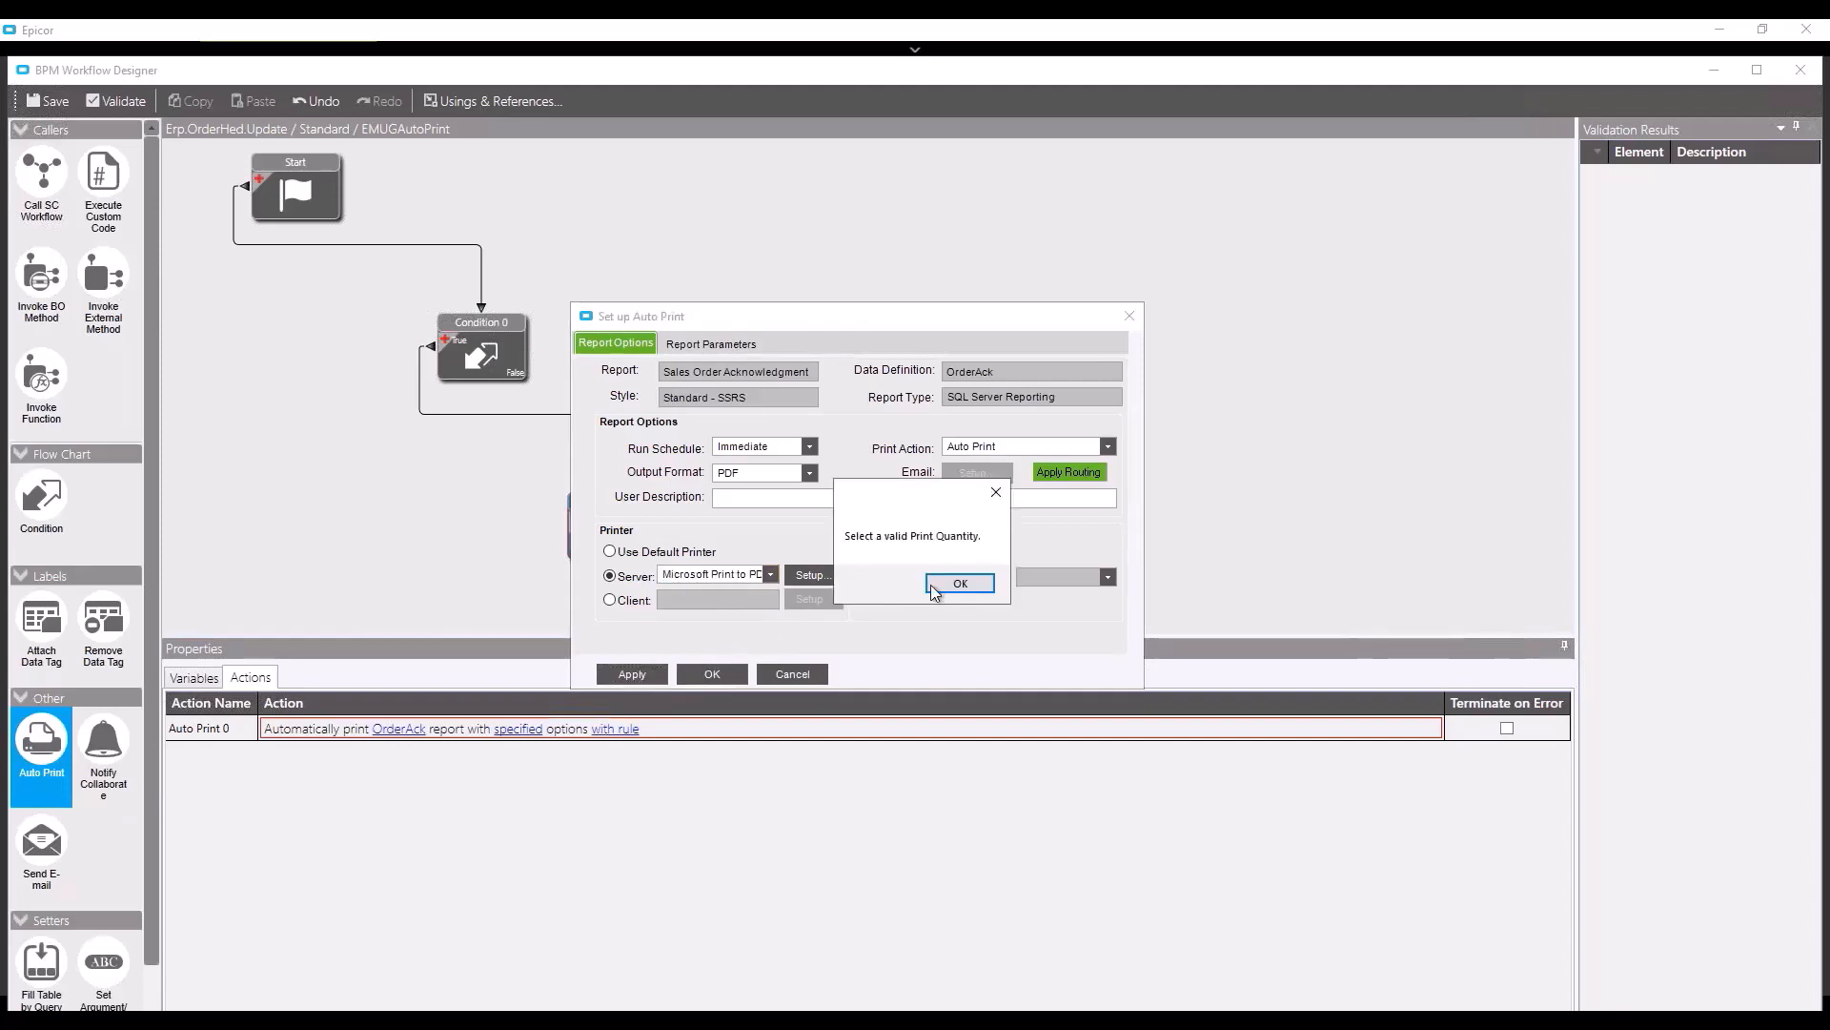
pyautogui.click(958, 584)
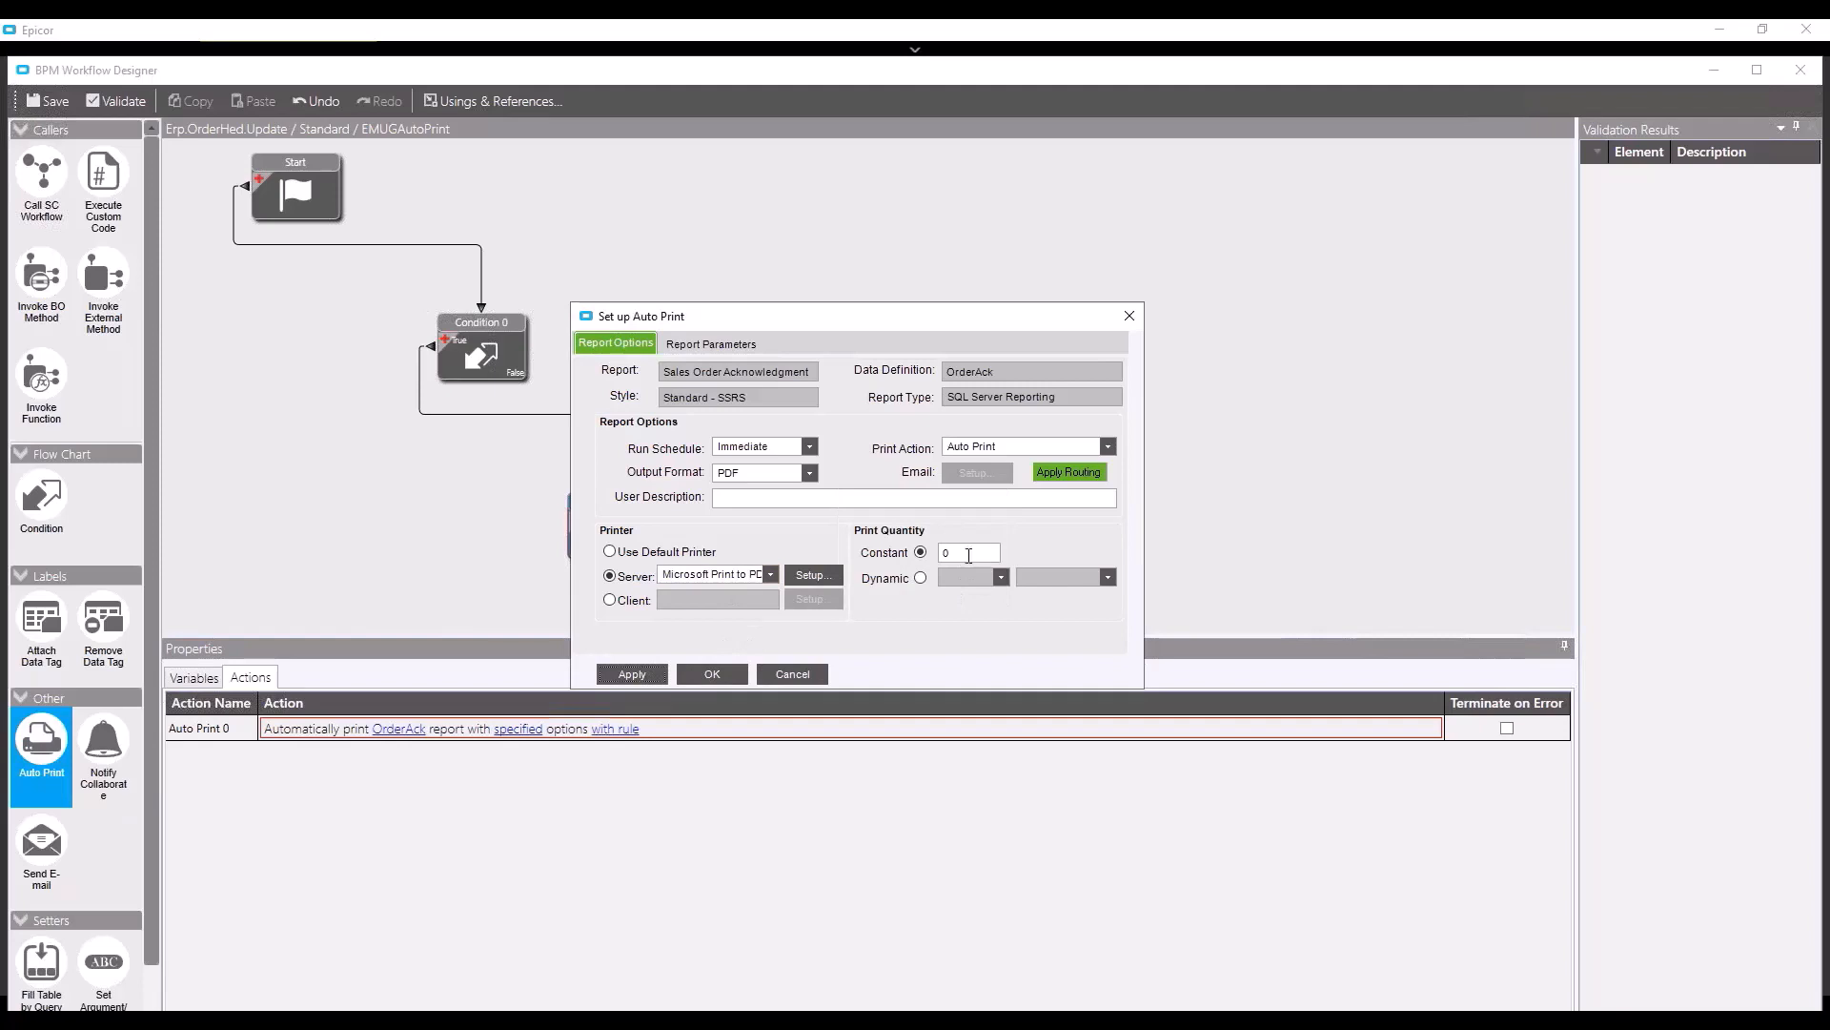
pyautogui.click(969, 555)
pyautogui.write('1')
pyautogui.click(686, 349)
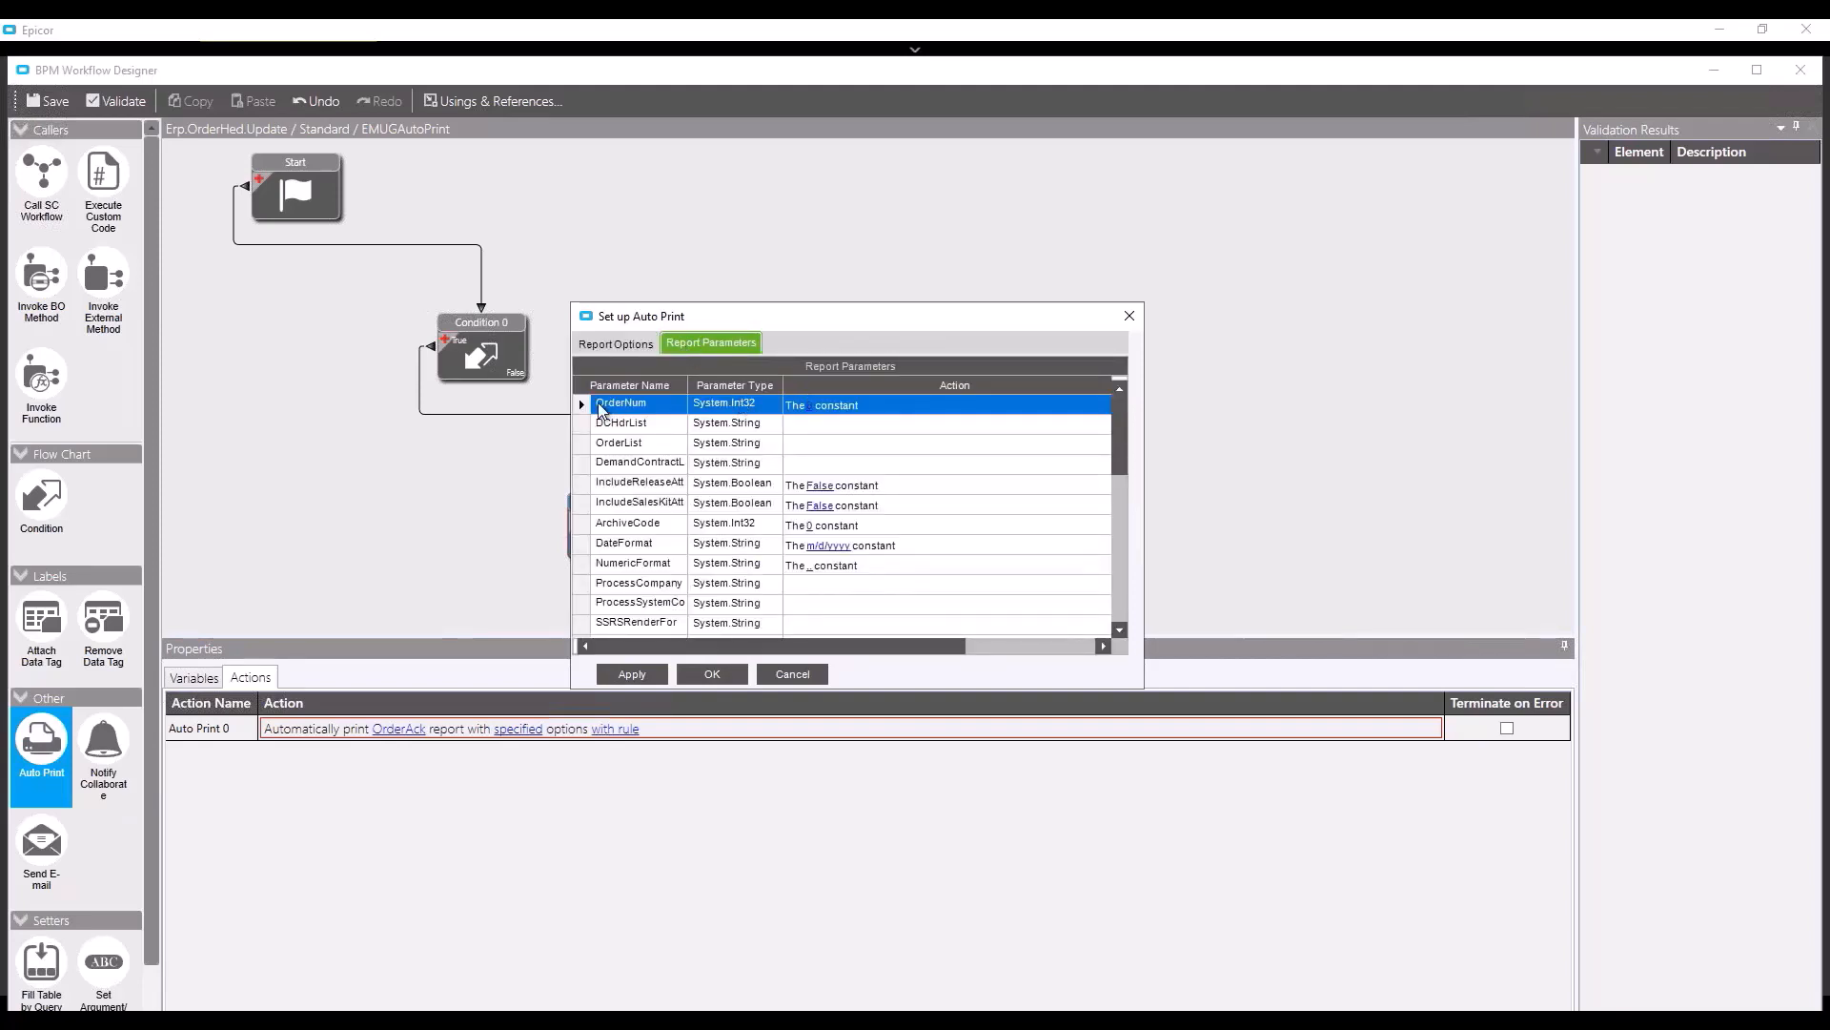
# - Bind the OrderNum report parameter to the ttOrderHed.OrderNum table field value
pyautogui.click(886, 415)
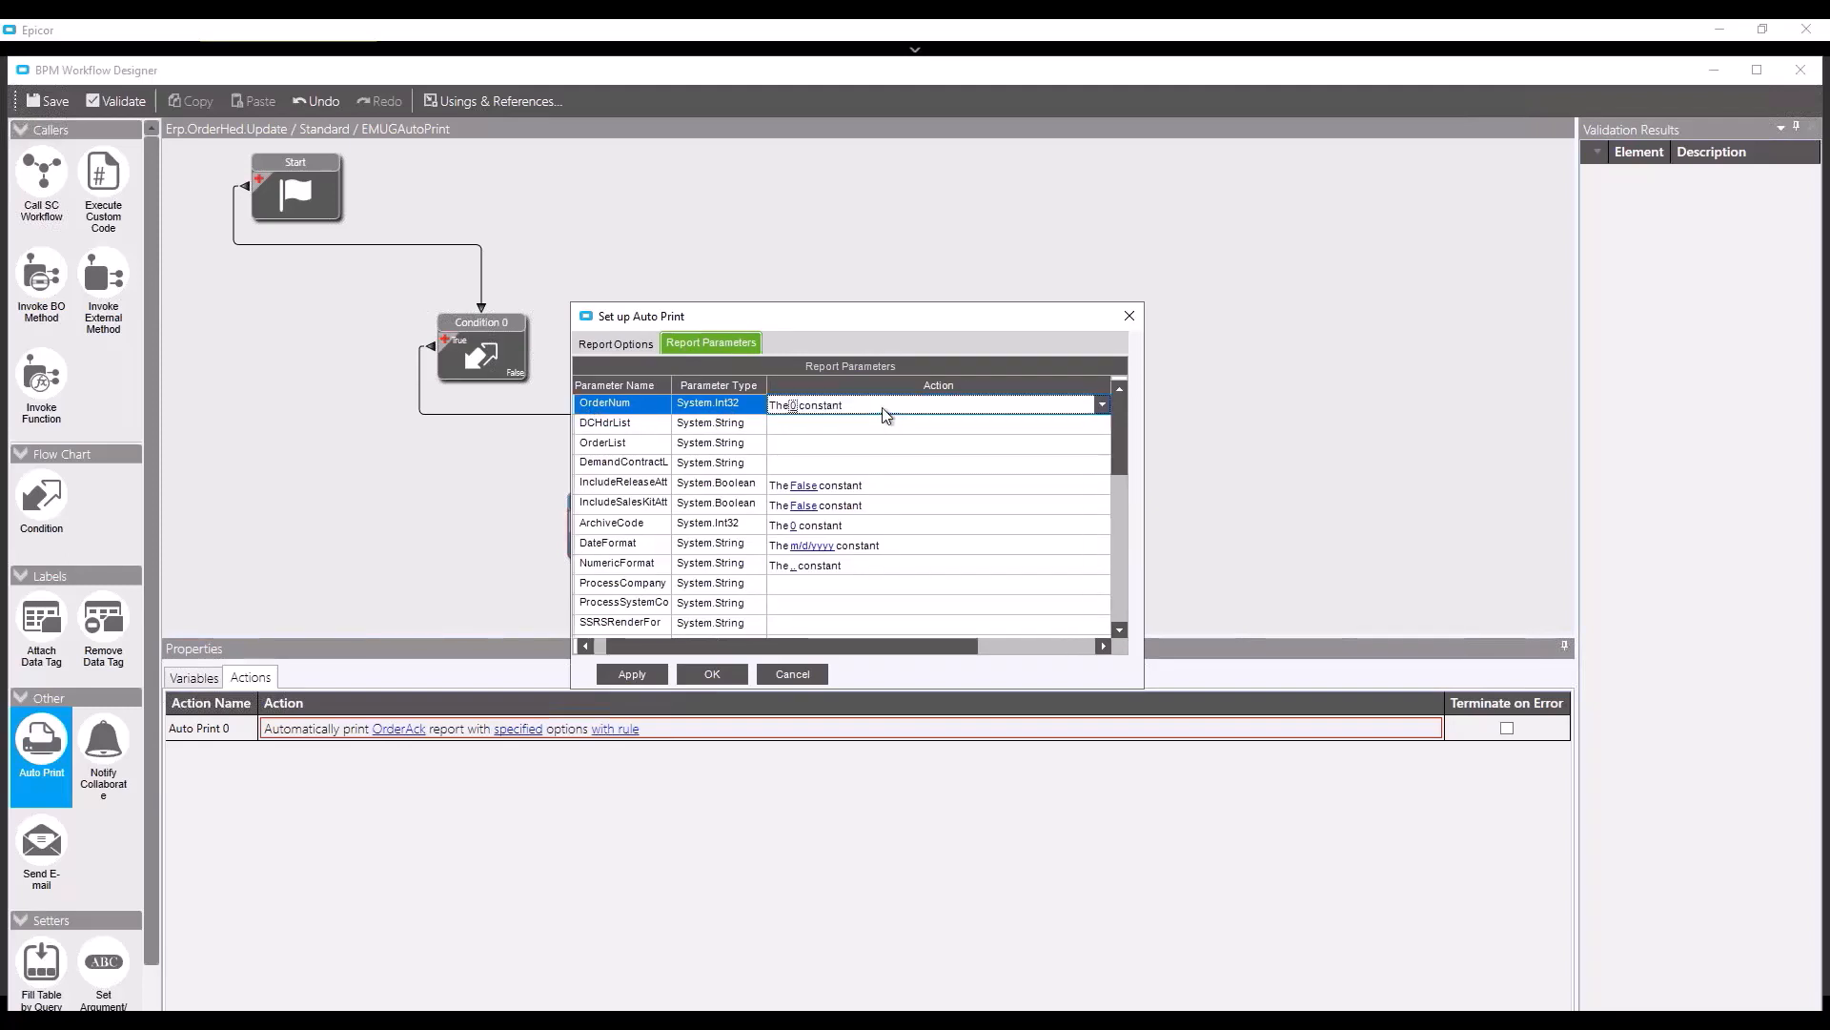
pyautogui.click(1103, 404)
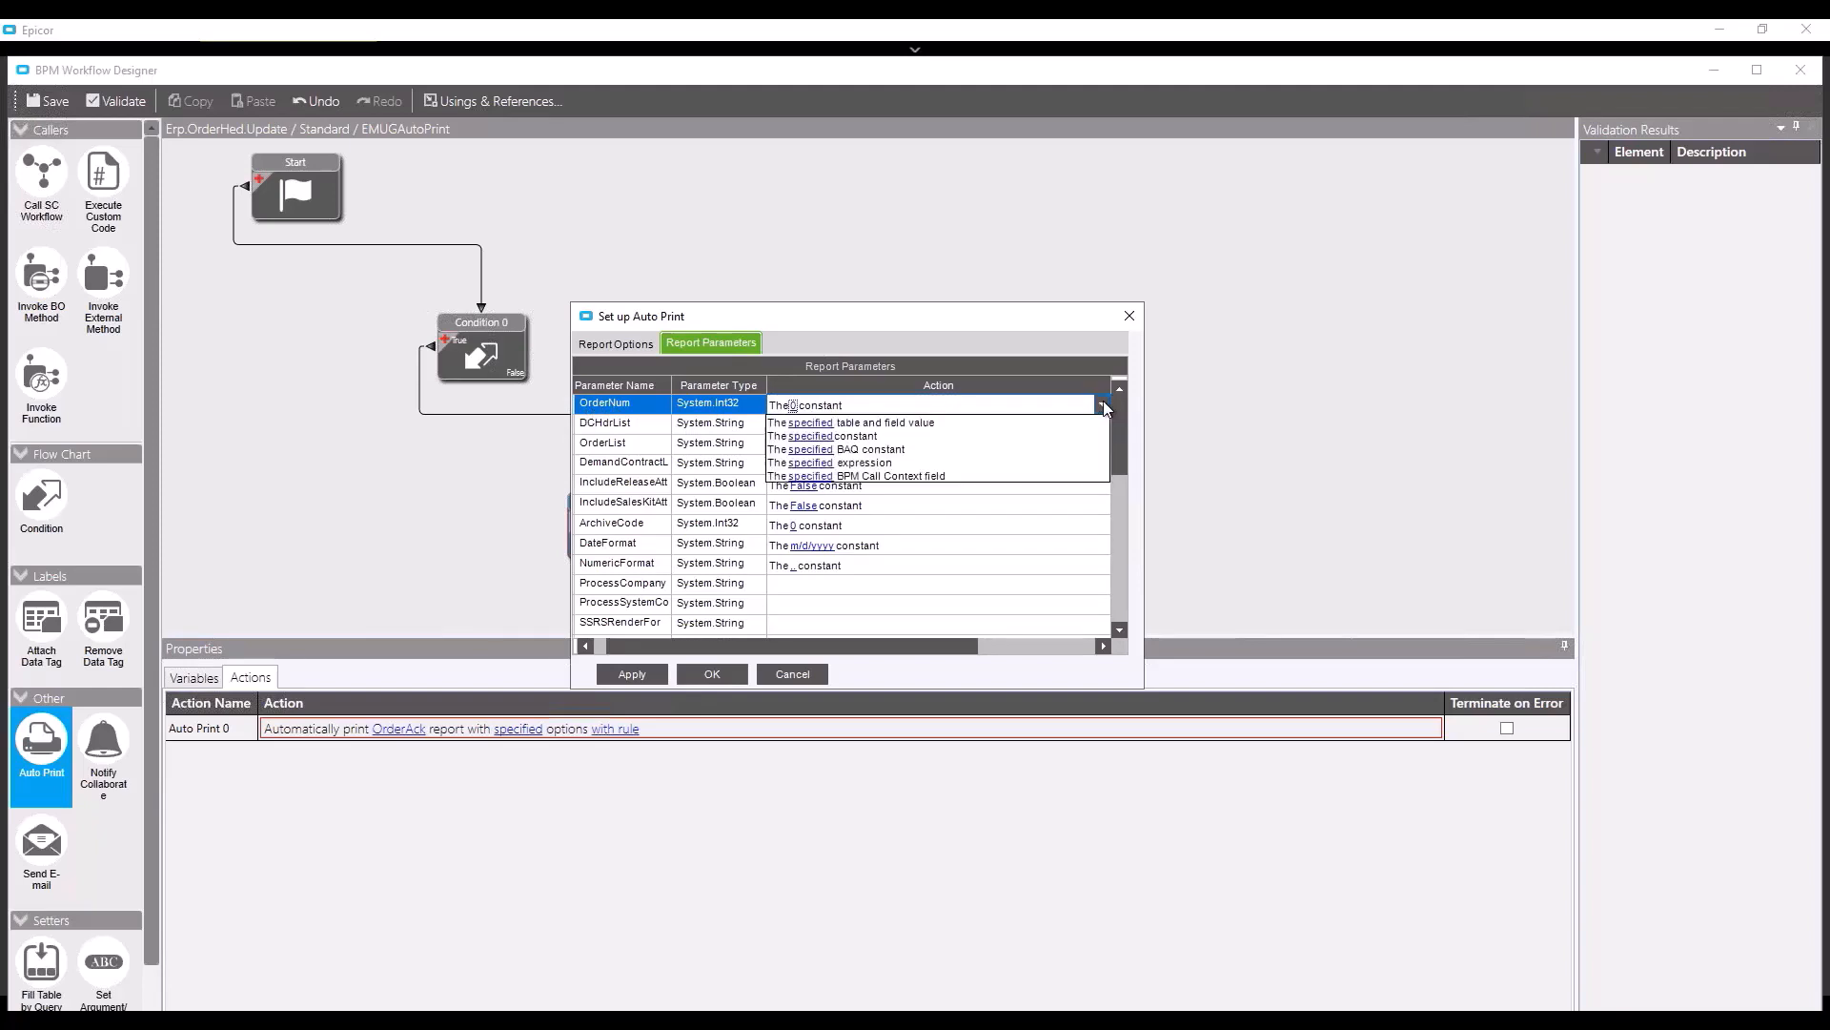
pyautogui.click(824, 426)
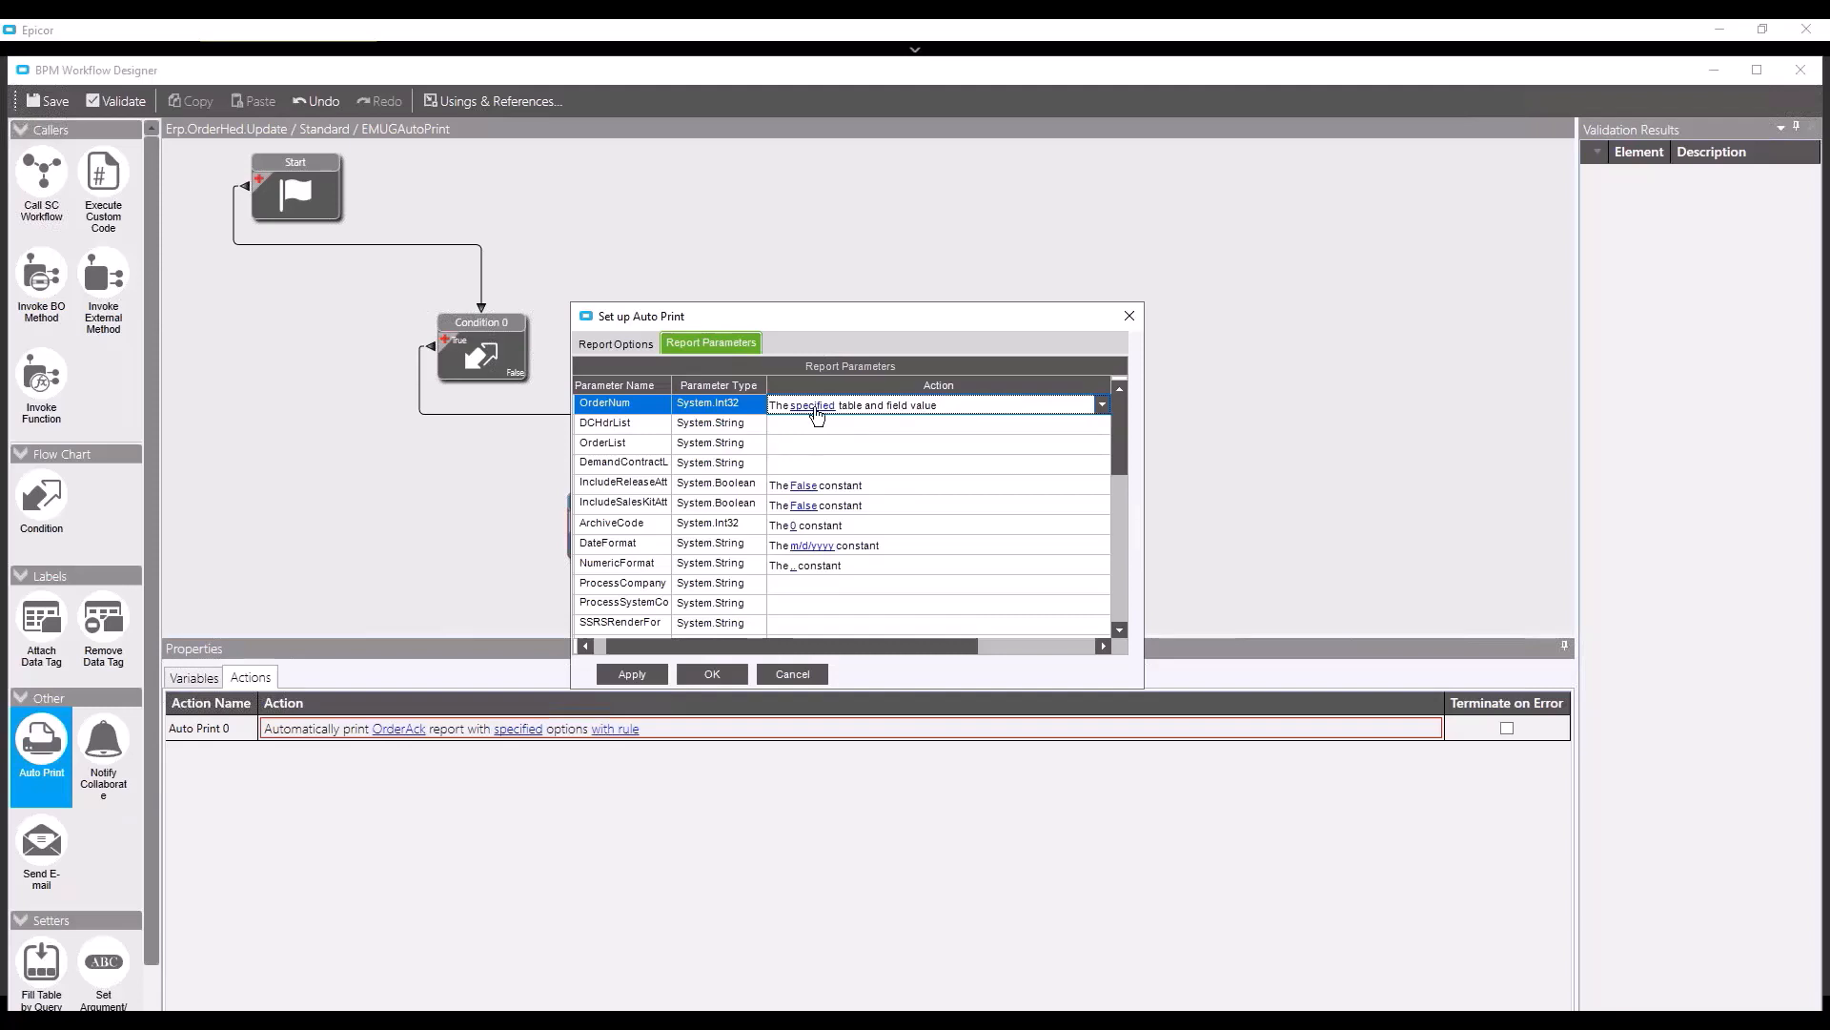
pyautogui.click(815, 407)
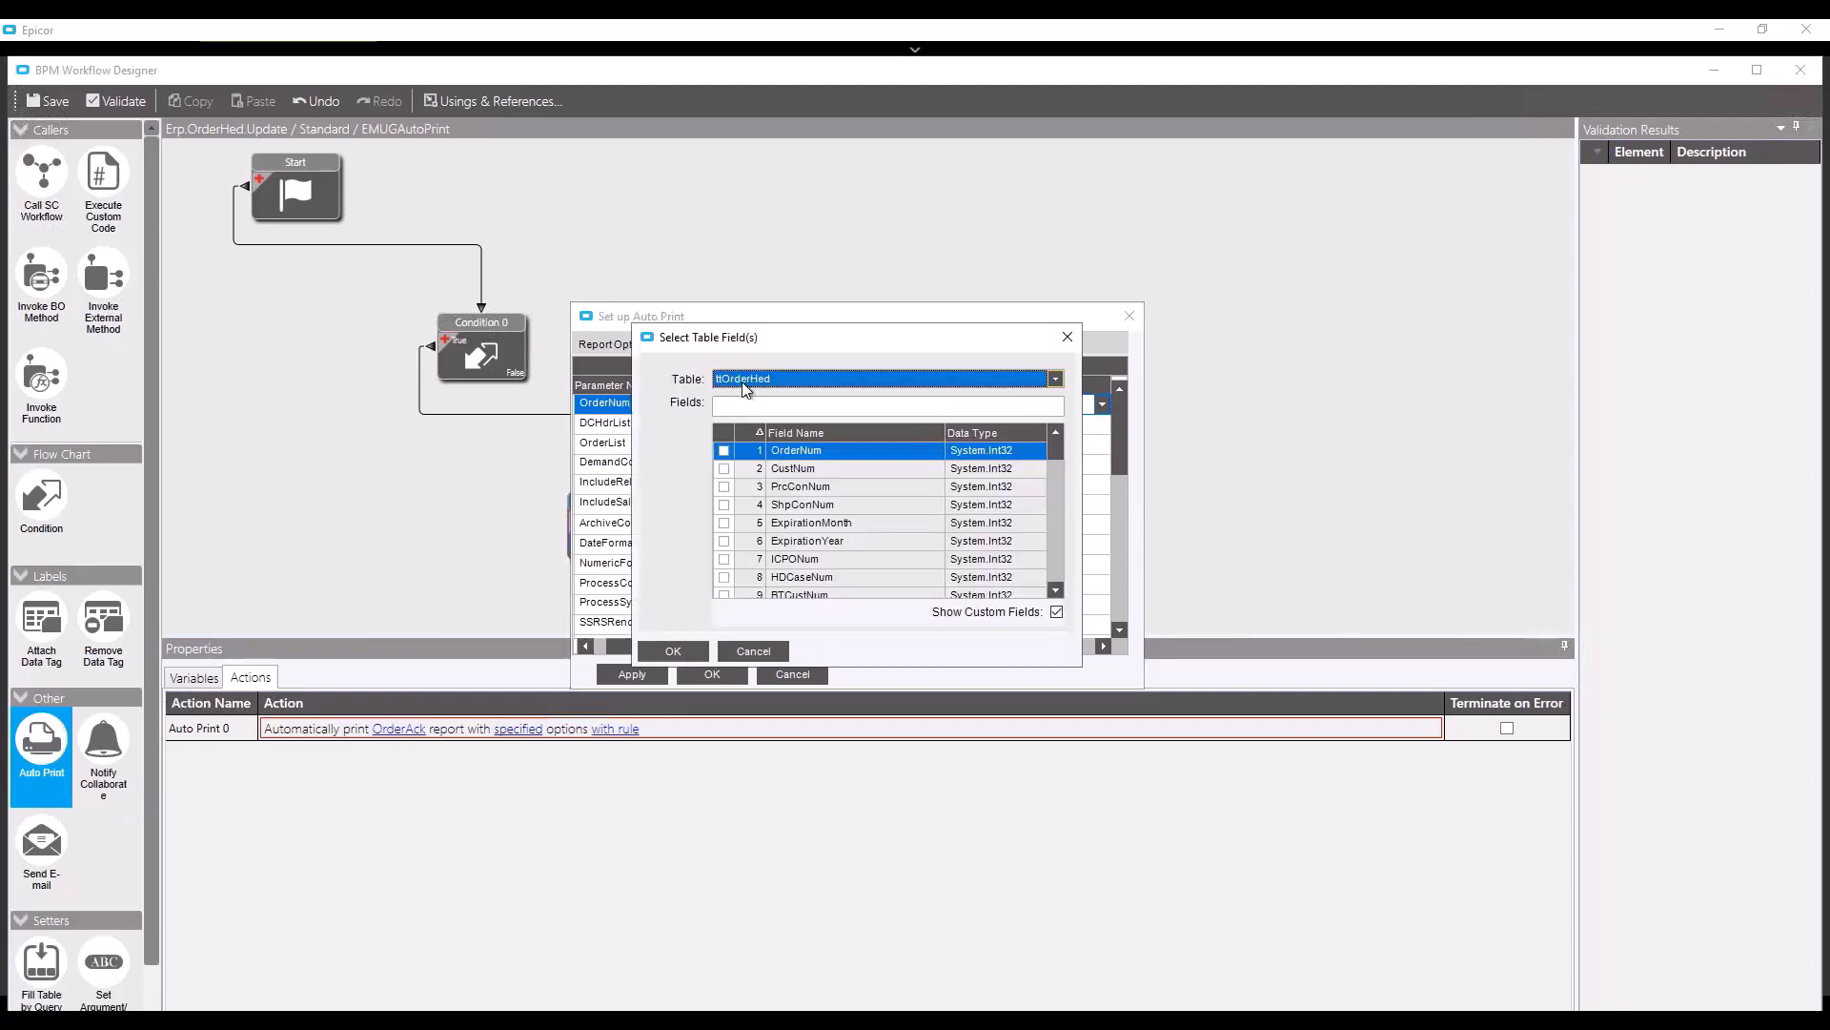
pyautogui.click(723, 451)
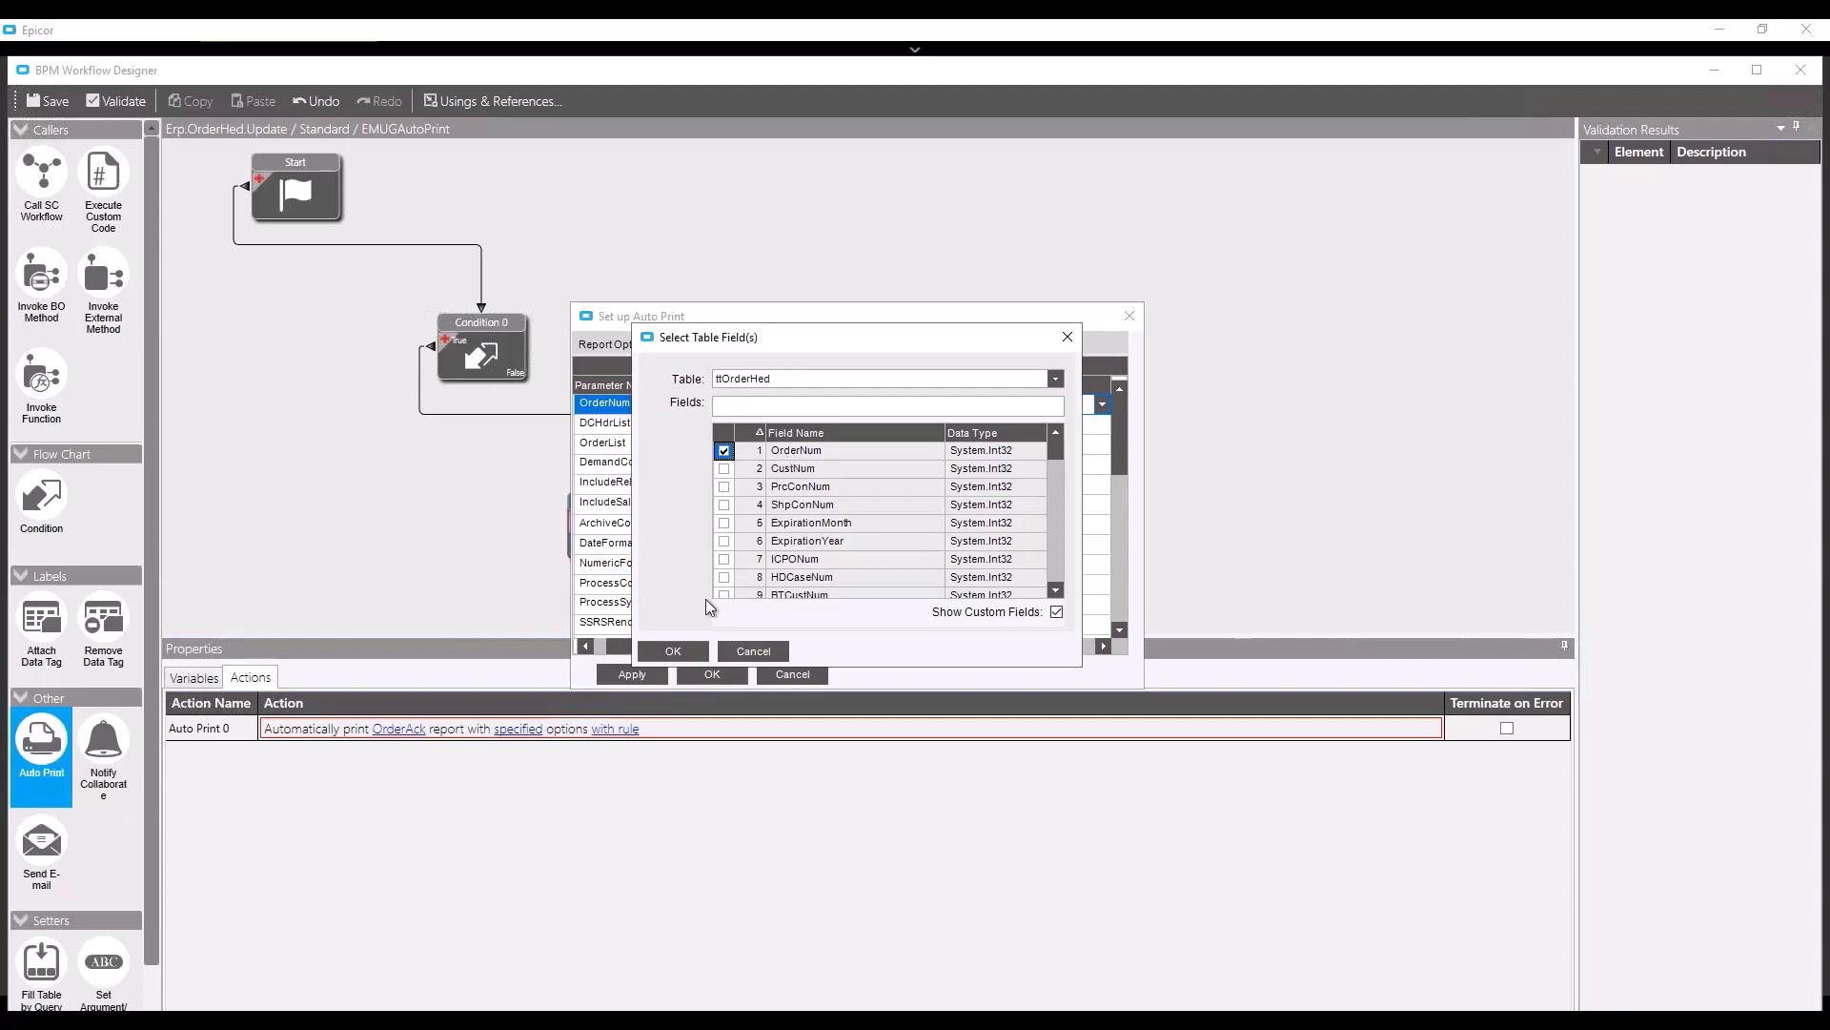
pyautogui.click(673, 652)
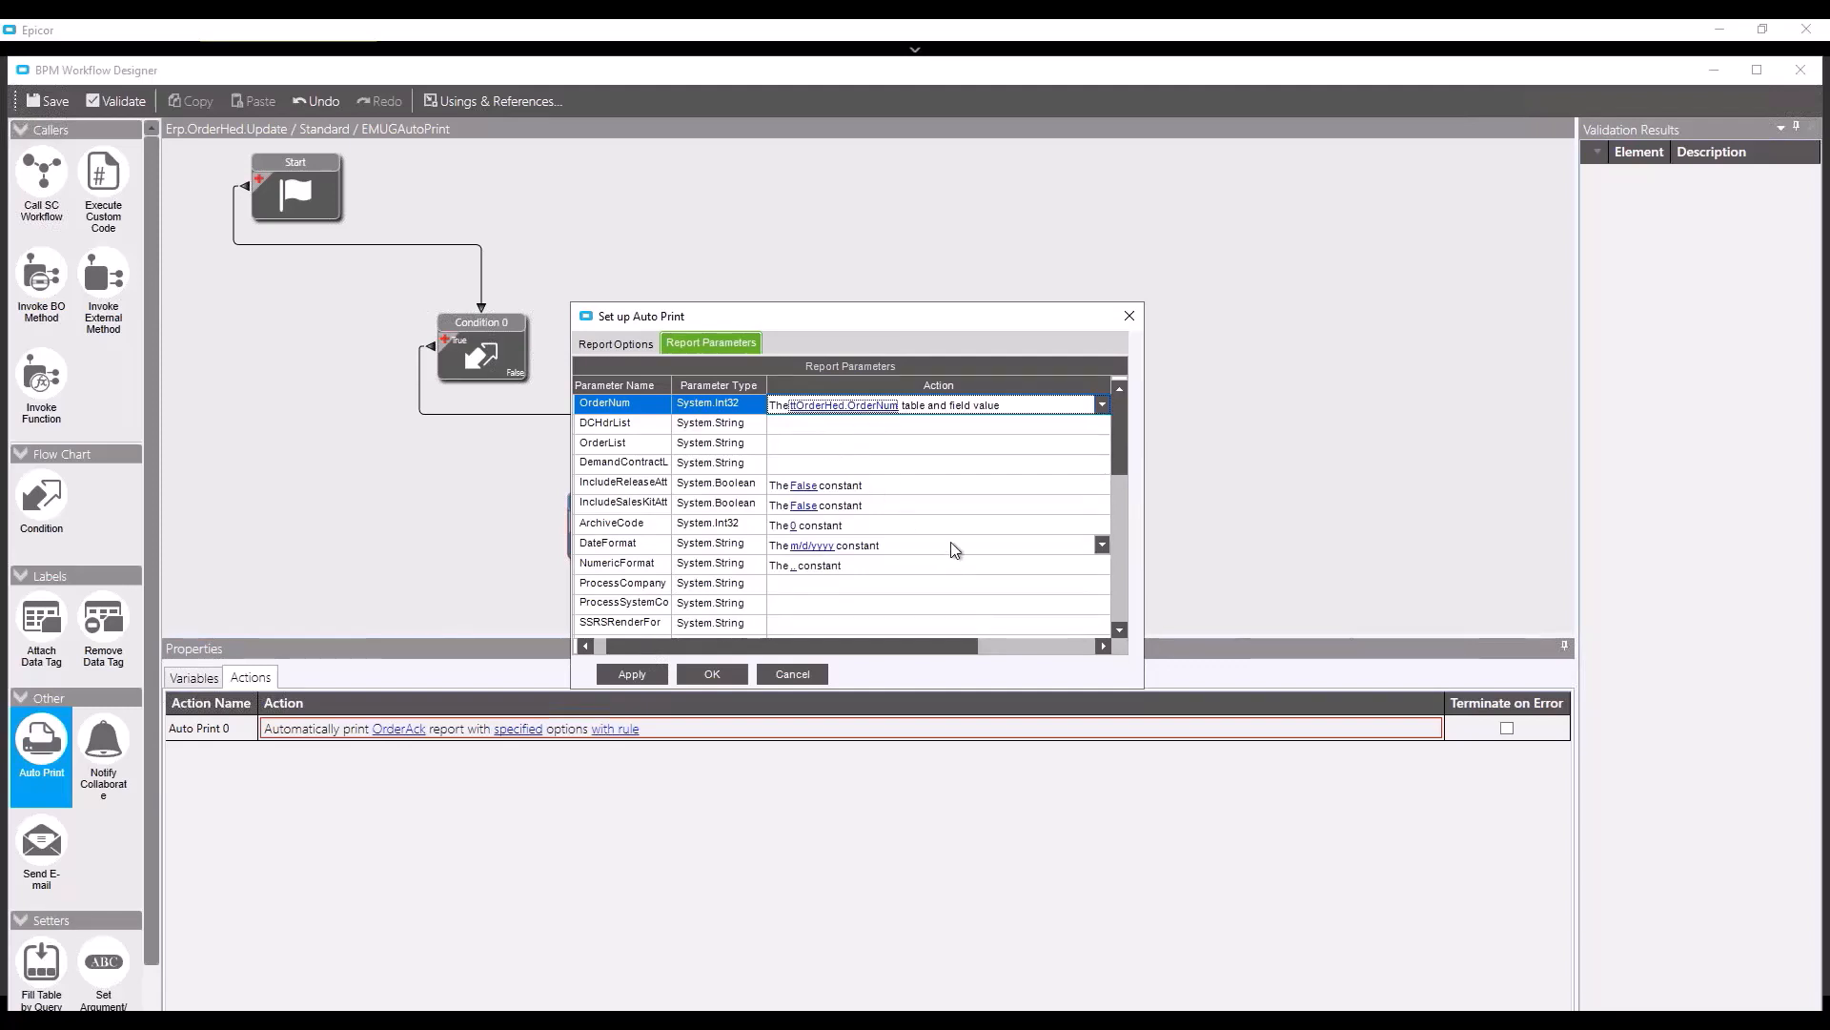
# - Change the SSRSEnableRouting parameter from True to false and go back to Report Options
pyautogui.scroll(-5, 996, 540)
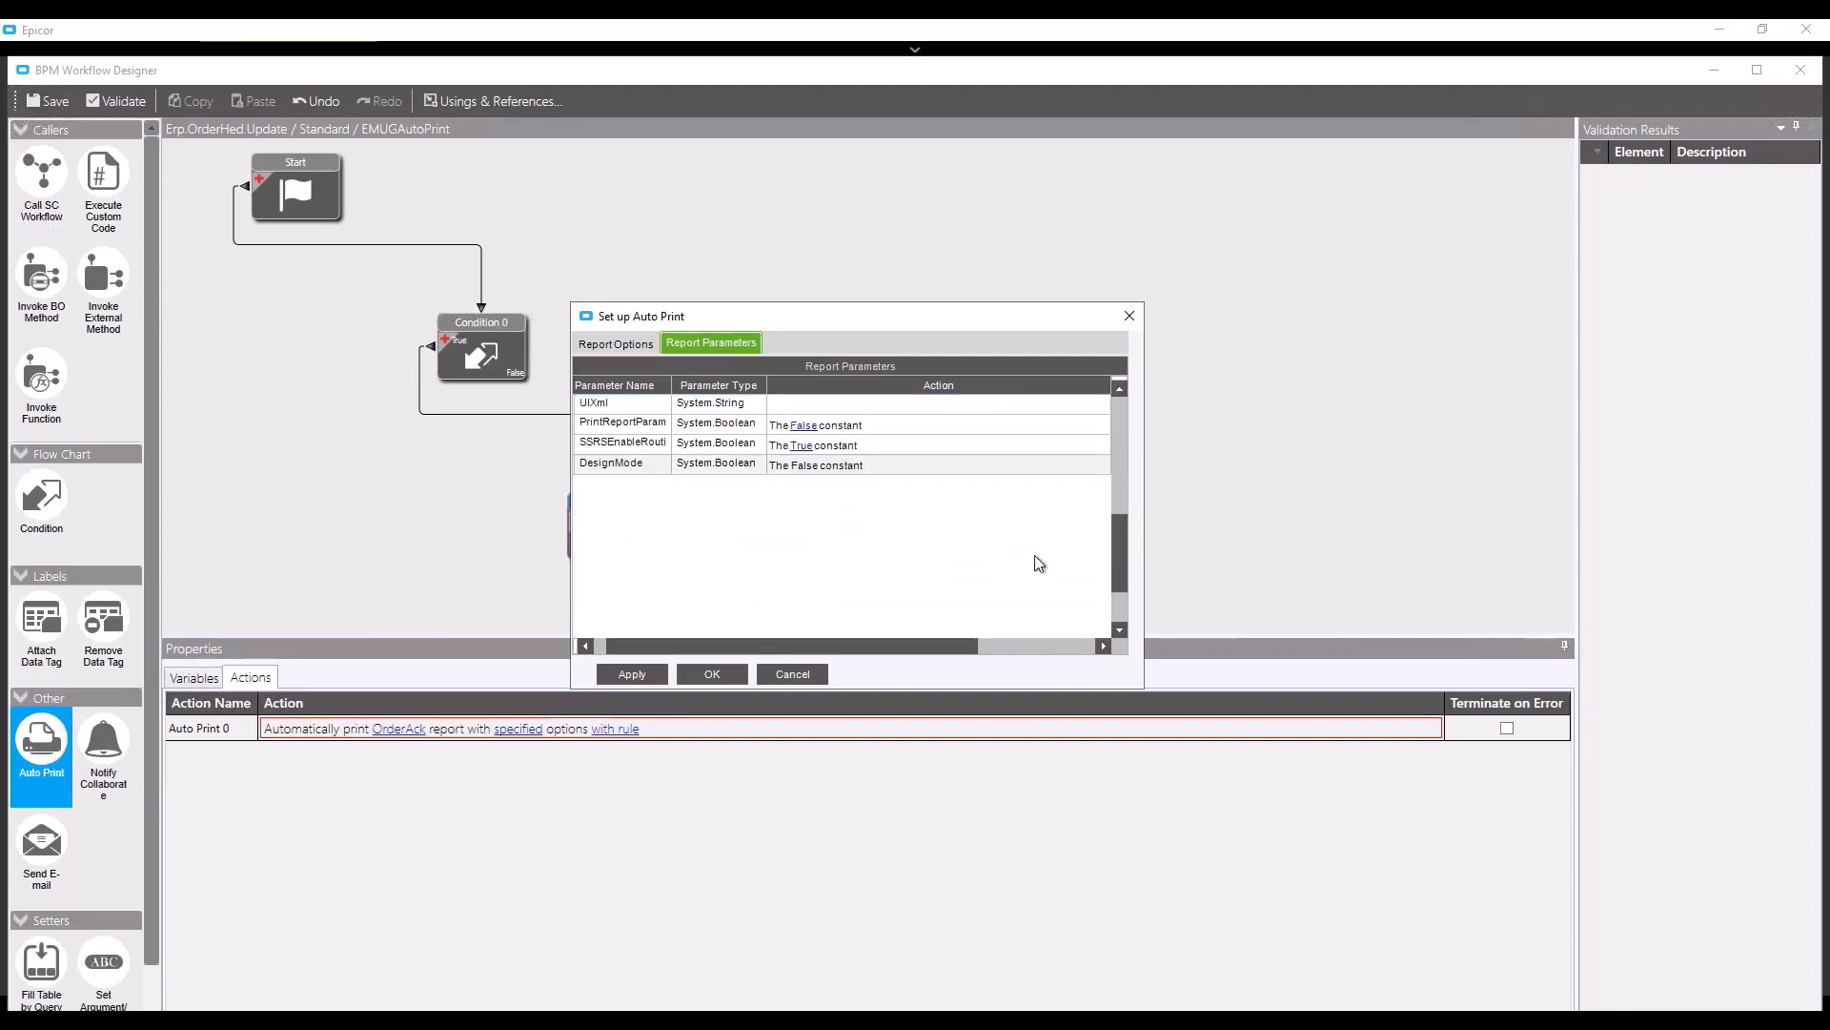
pyautogui.moveTo(670, 380); pyautogui.dragTo(760, 381)
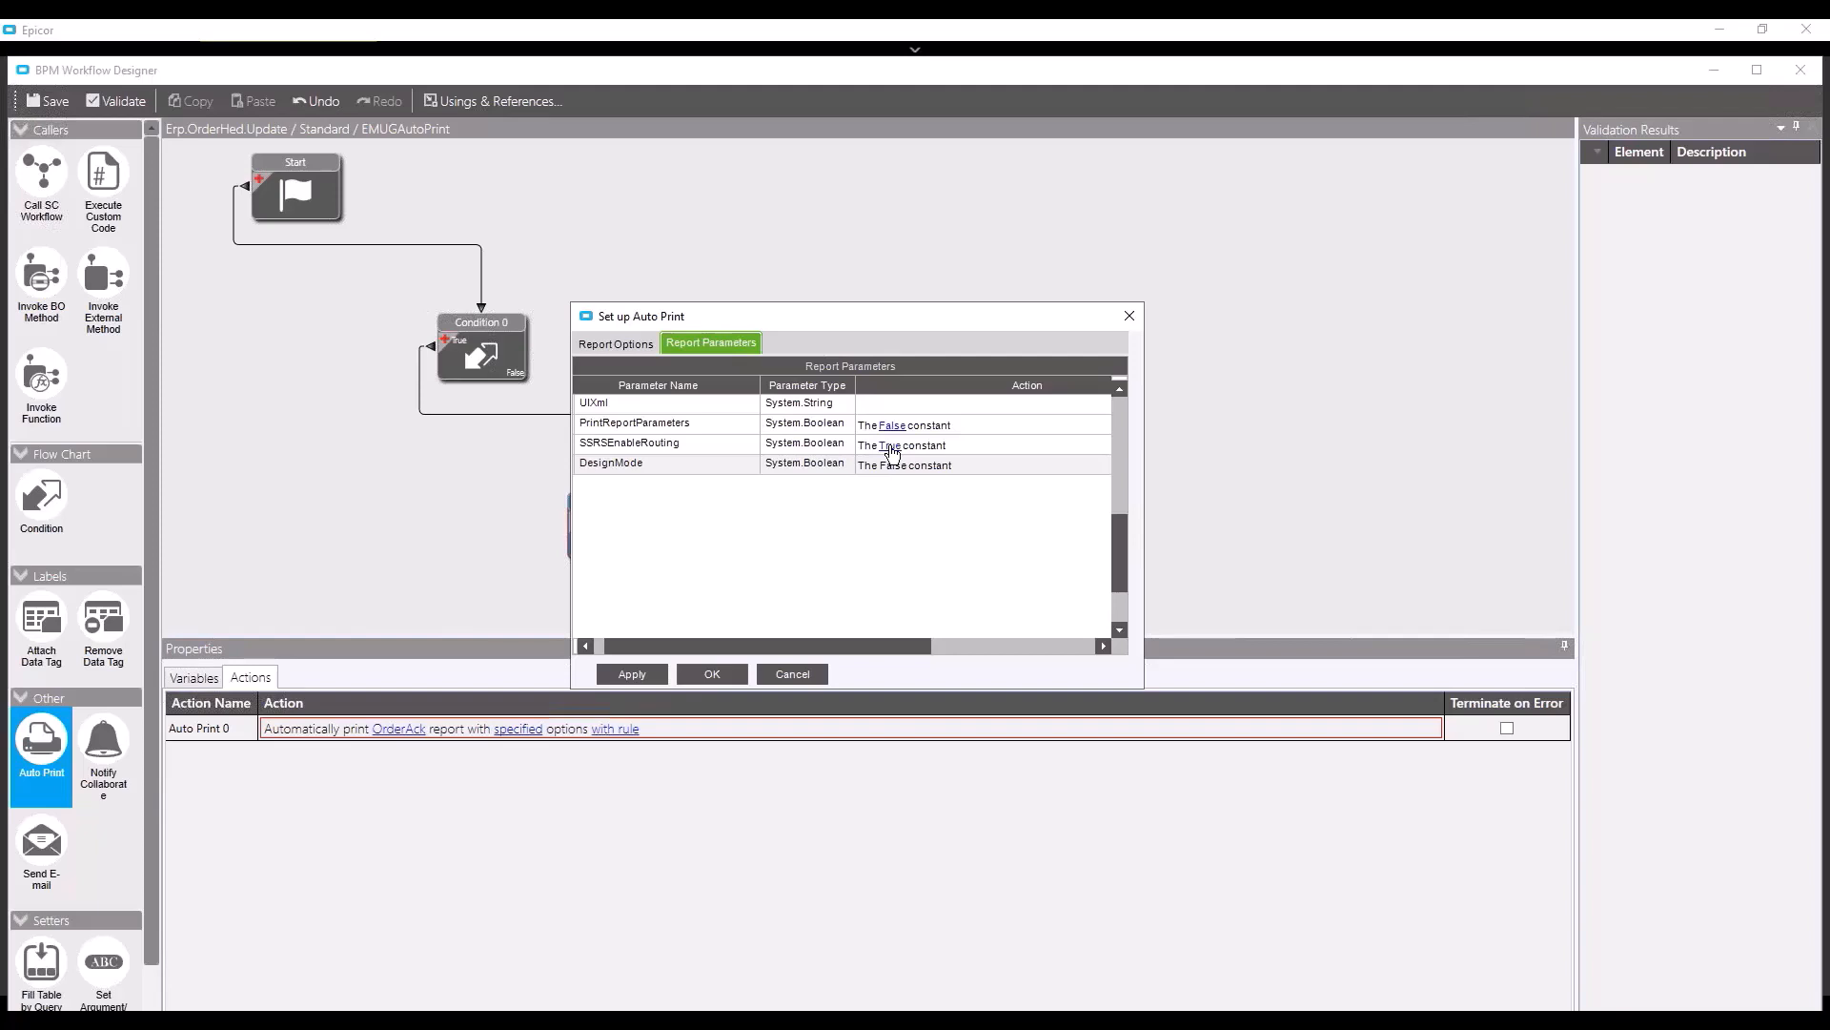
pyautogui.click(893, 452)
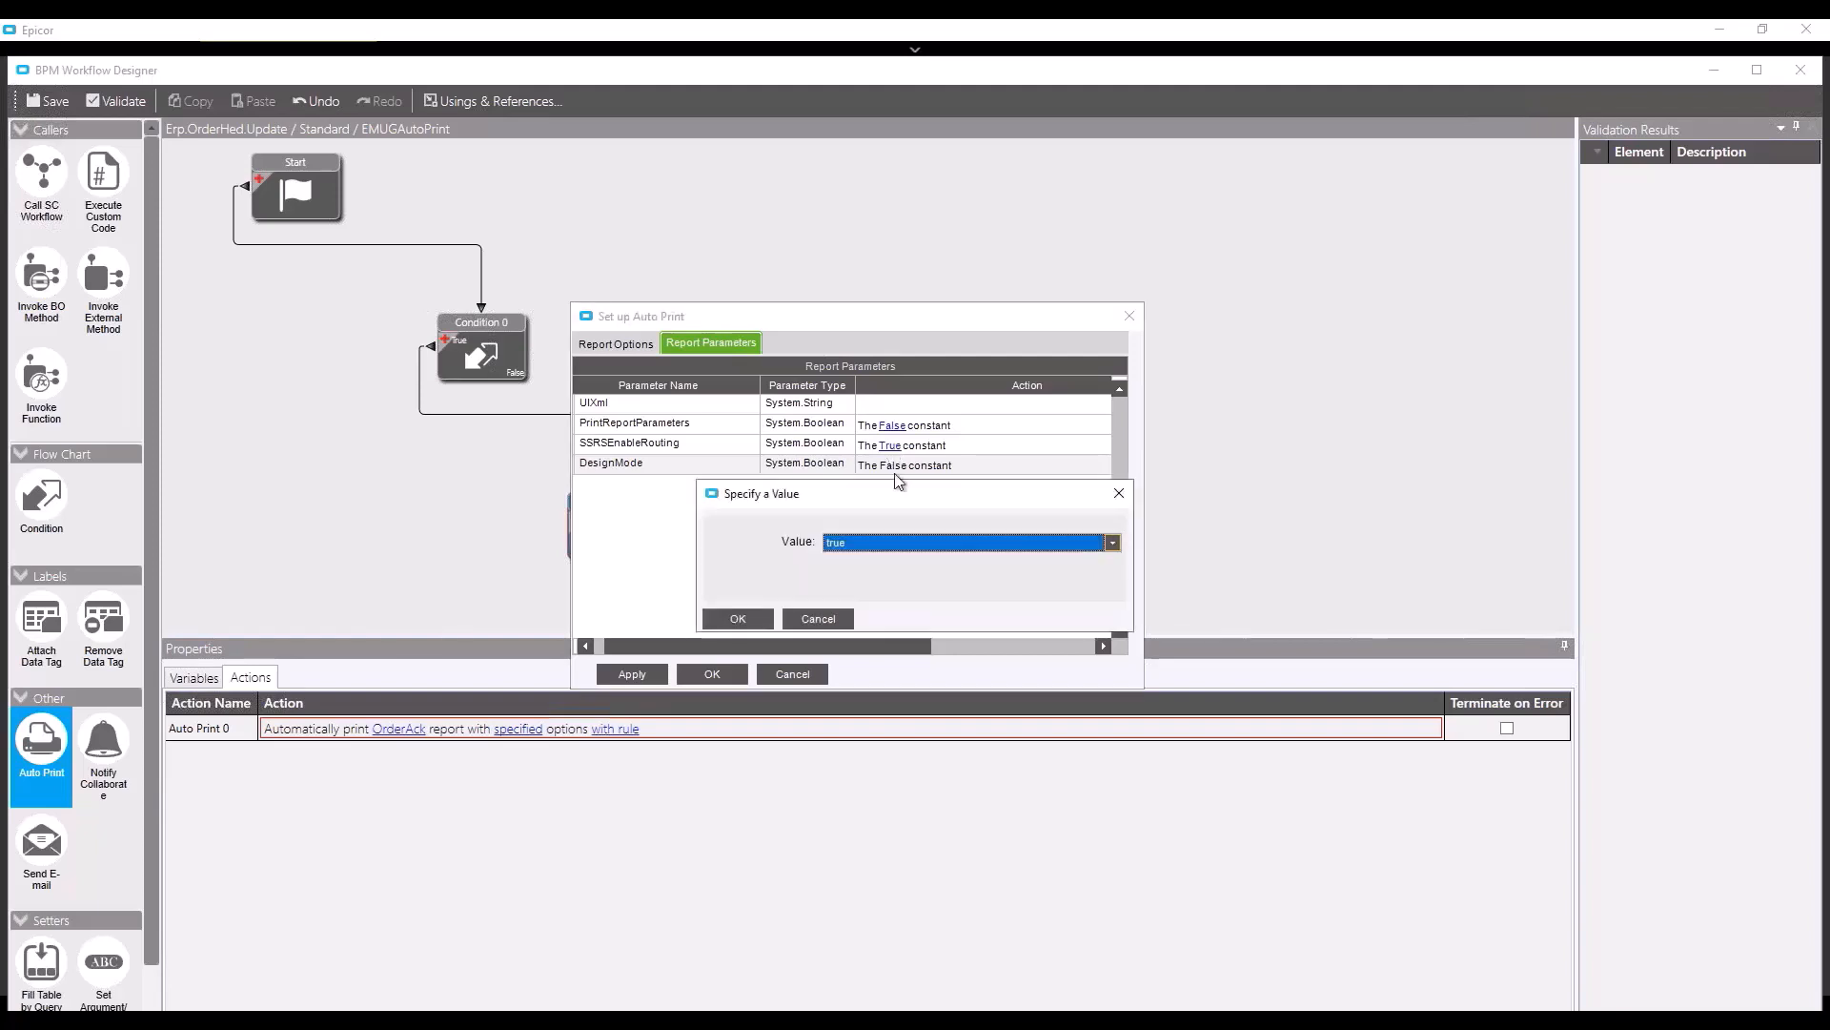
pyautogui.click(904, 545)
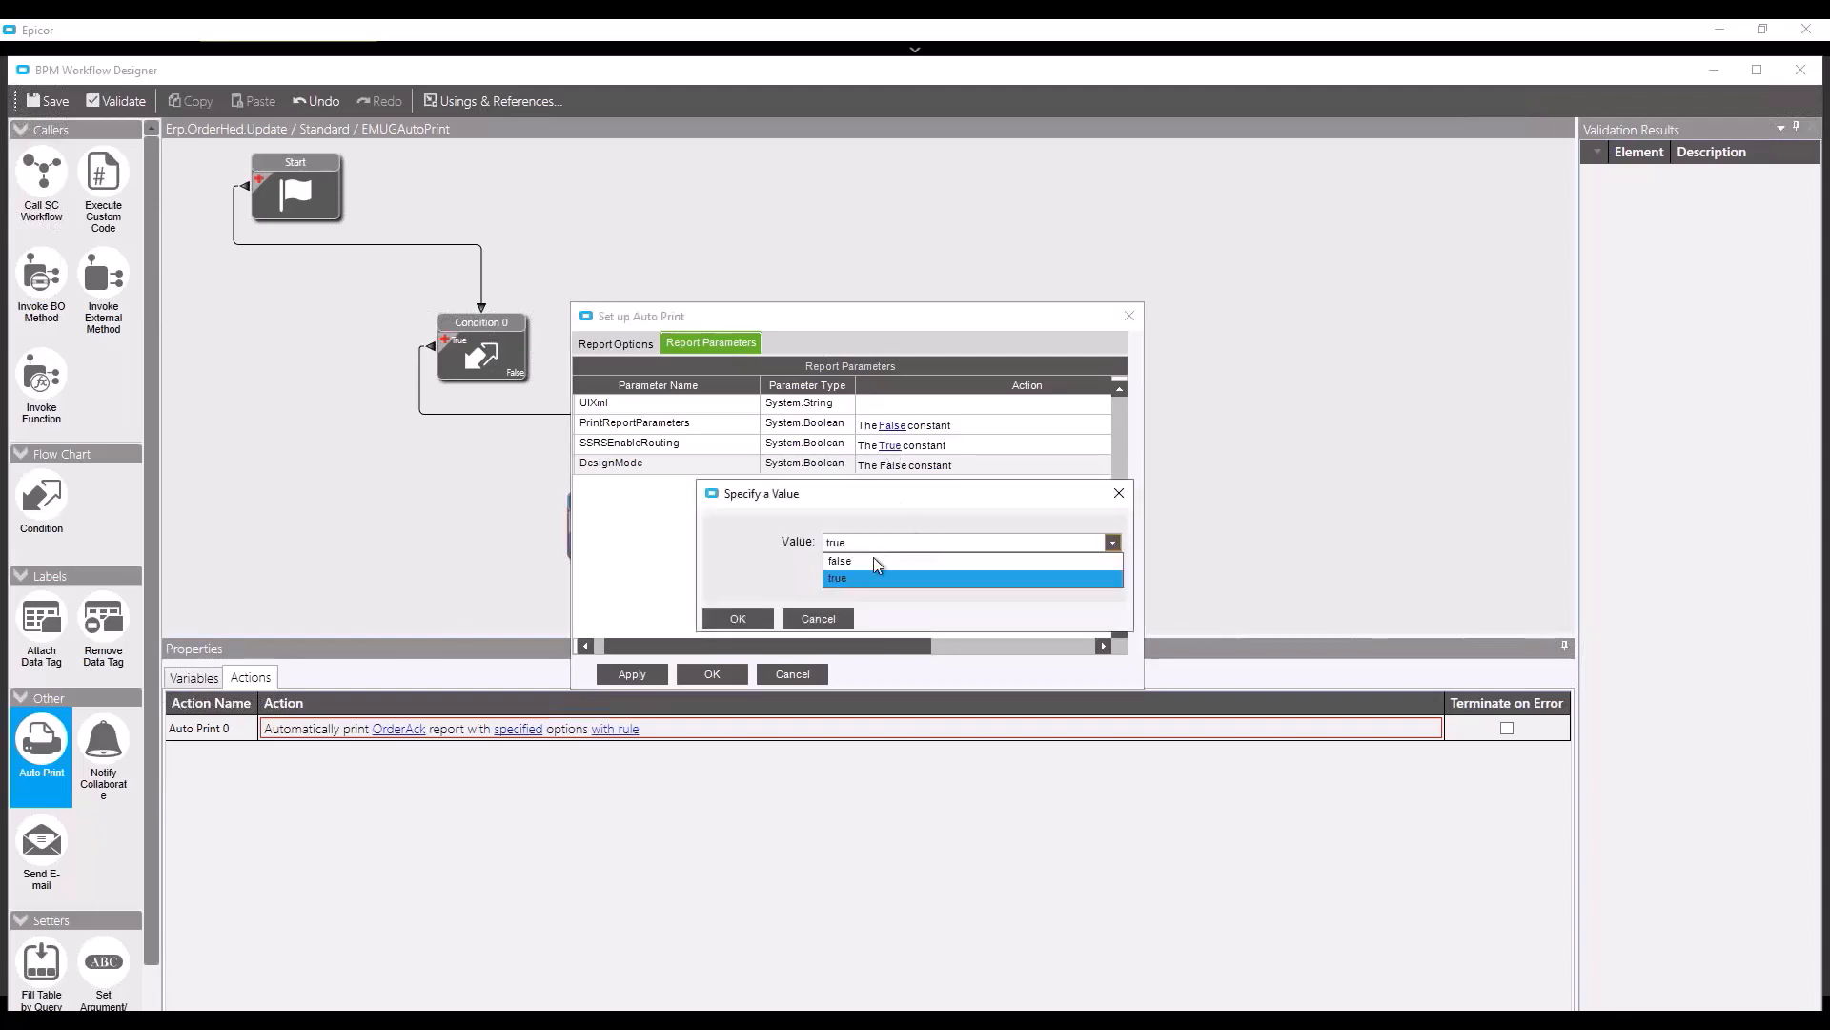
pyautogui.click(875, 574)
pyautogui.click(736, 617)
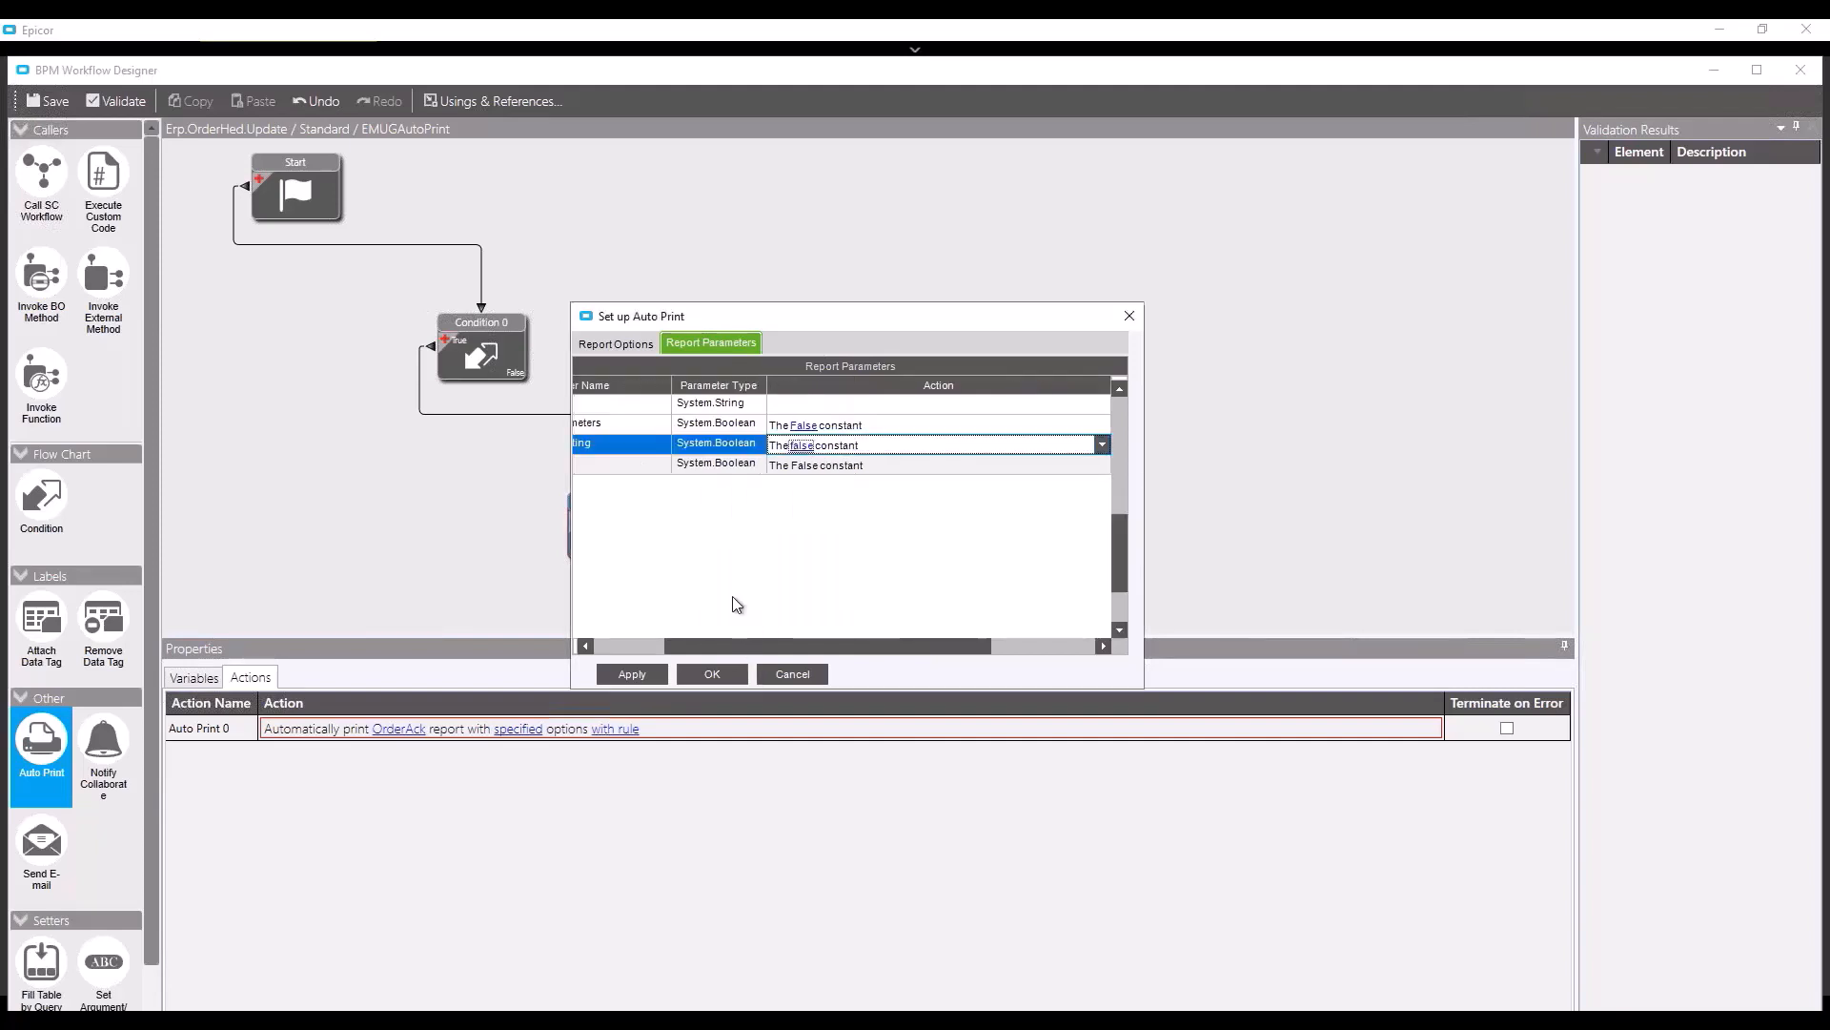
pyautogui.click(647, 653)
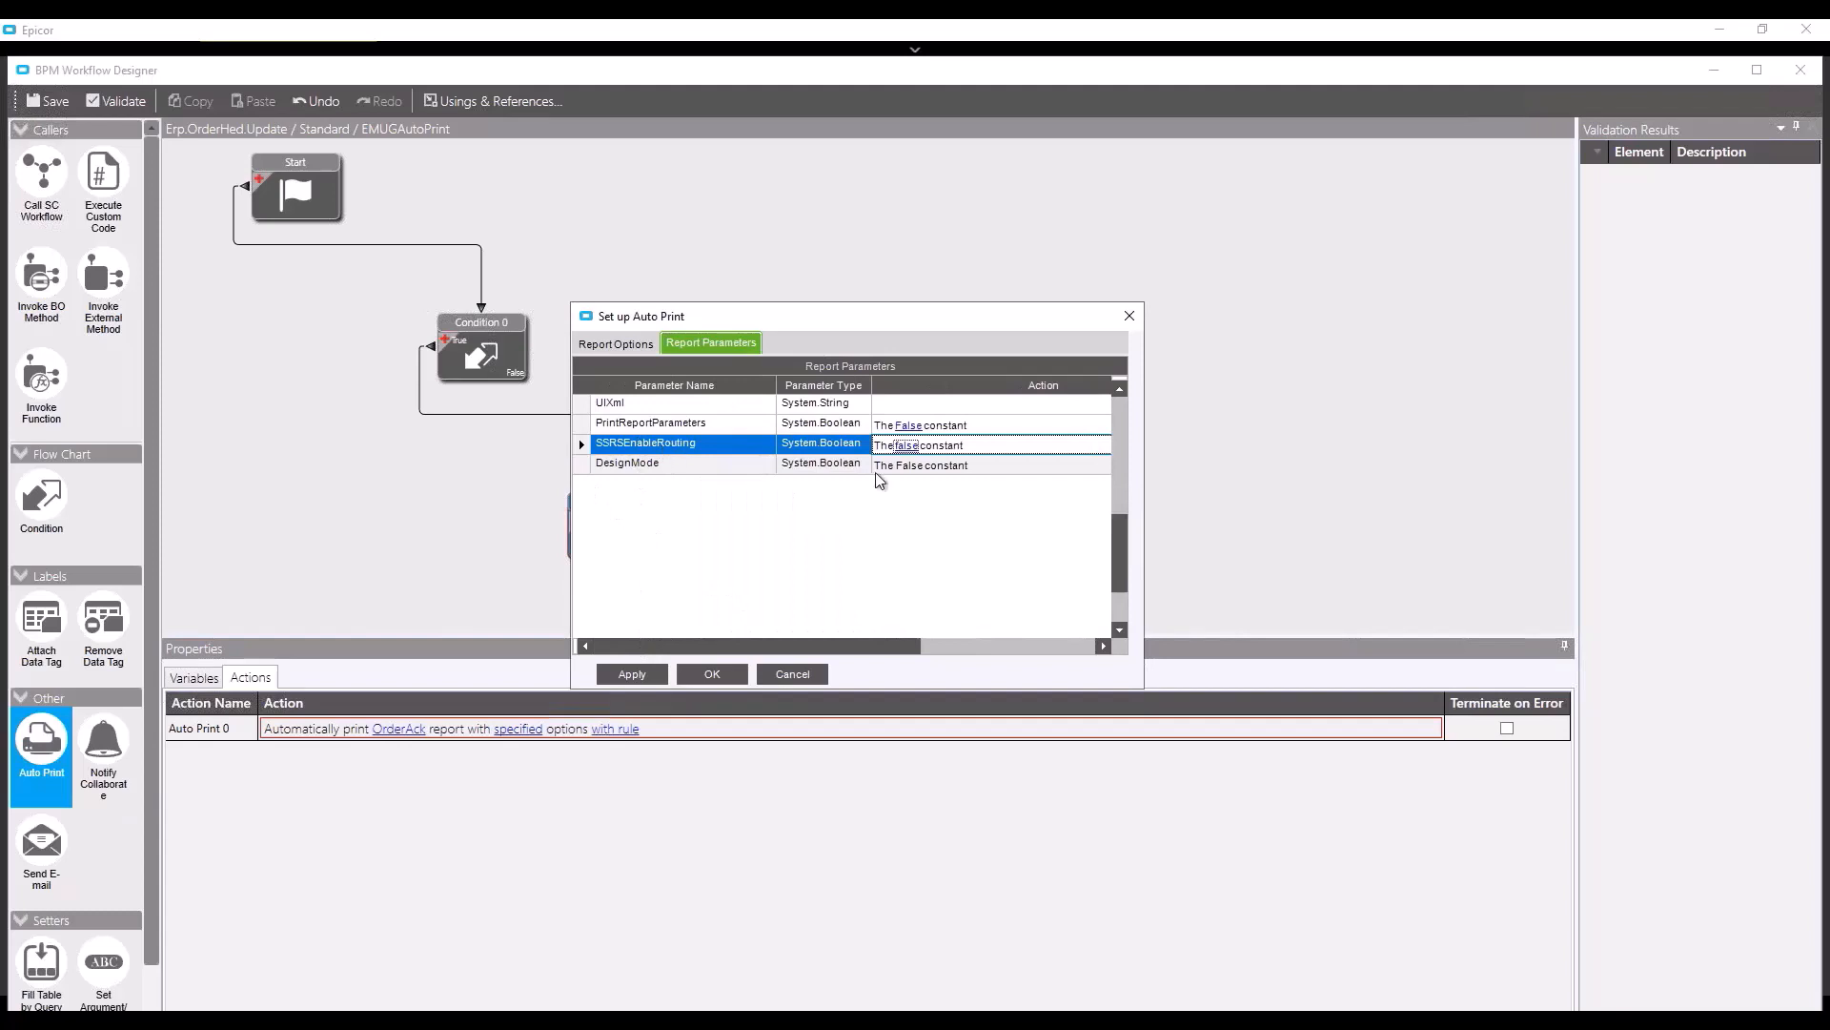
pyautogui.scroll(5, 992, 496)
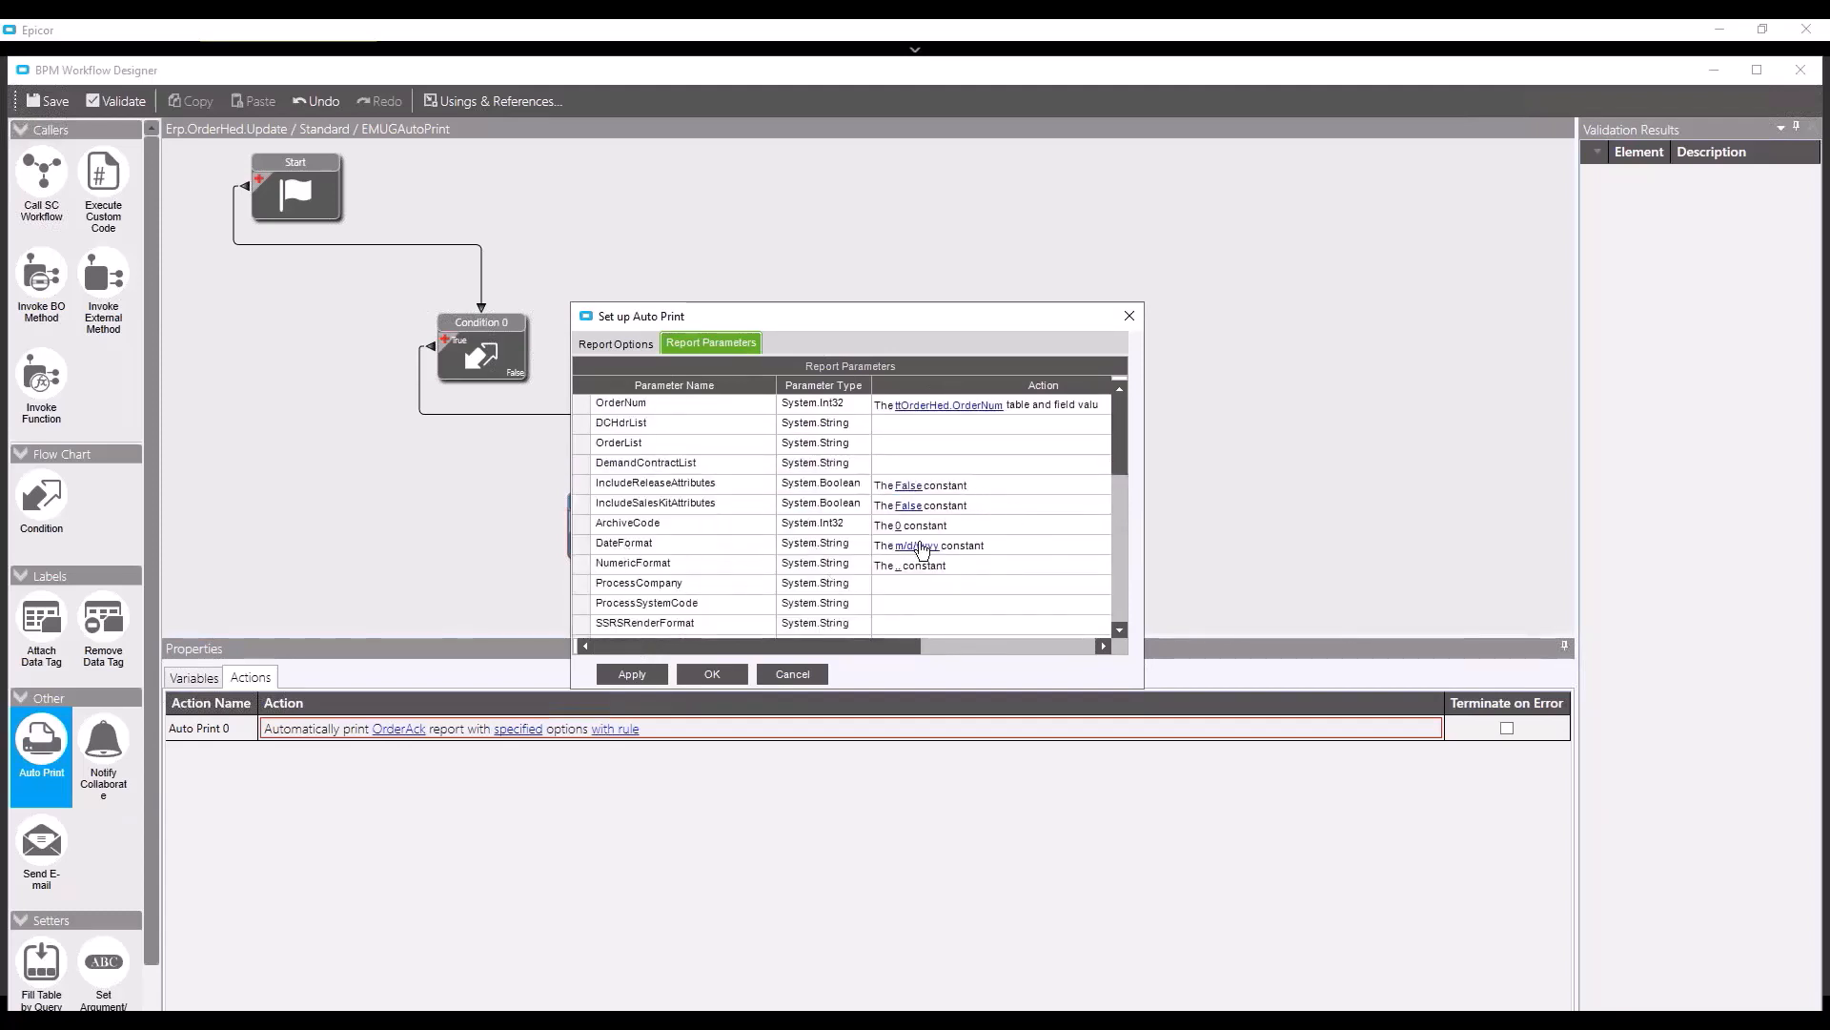
pyautogui.scroll(-1, 715, 562)
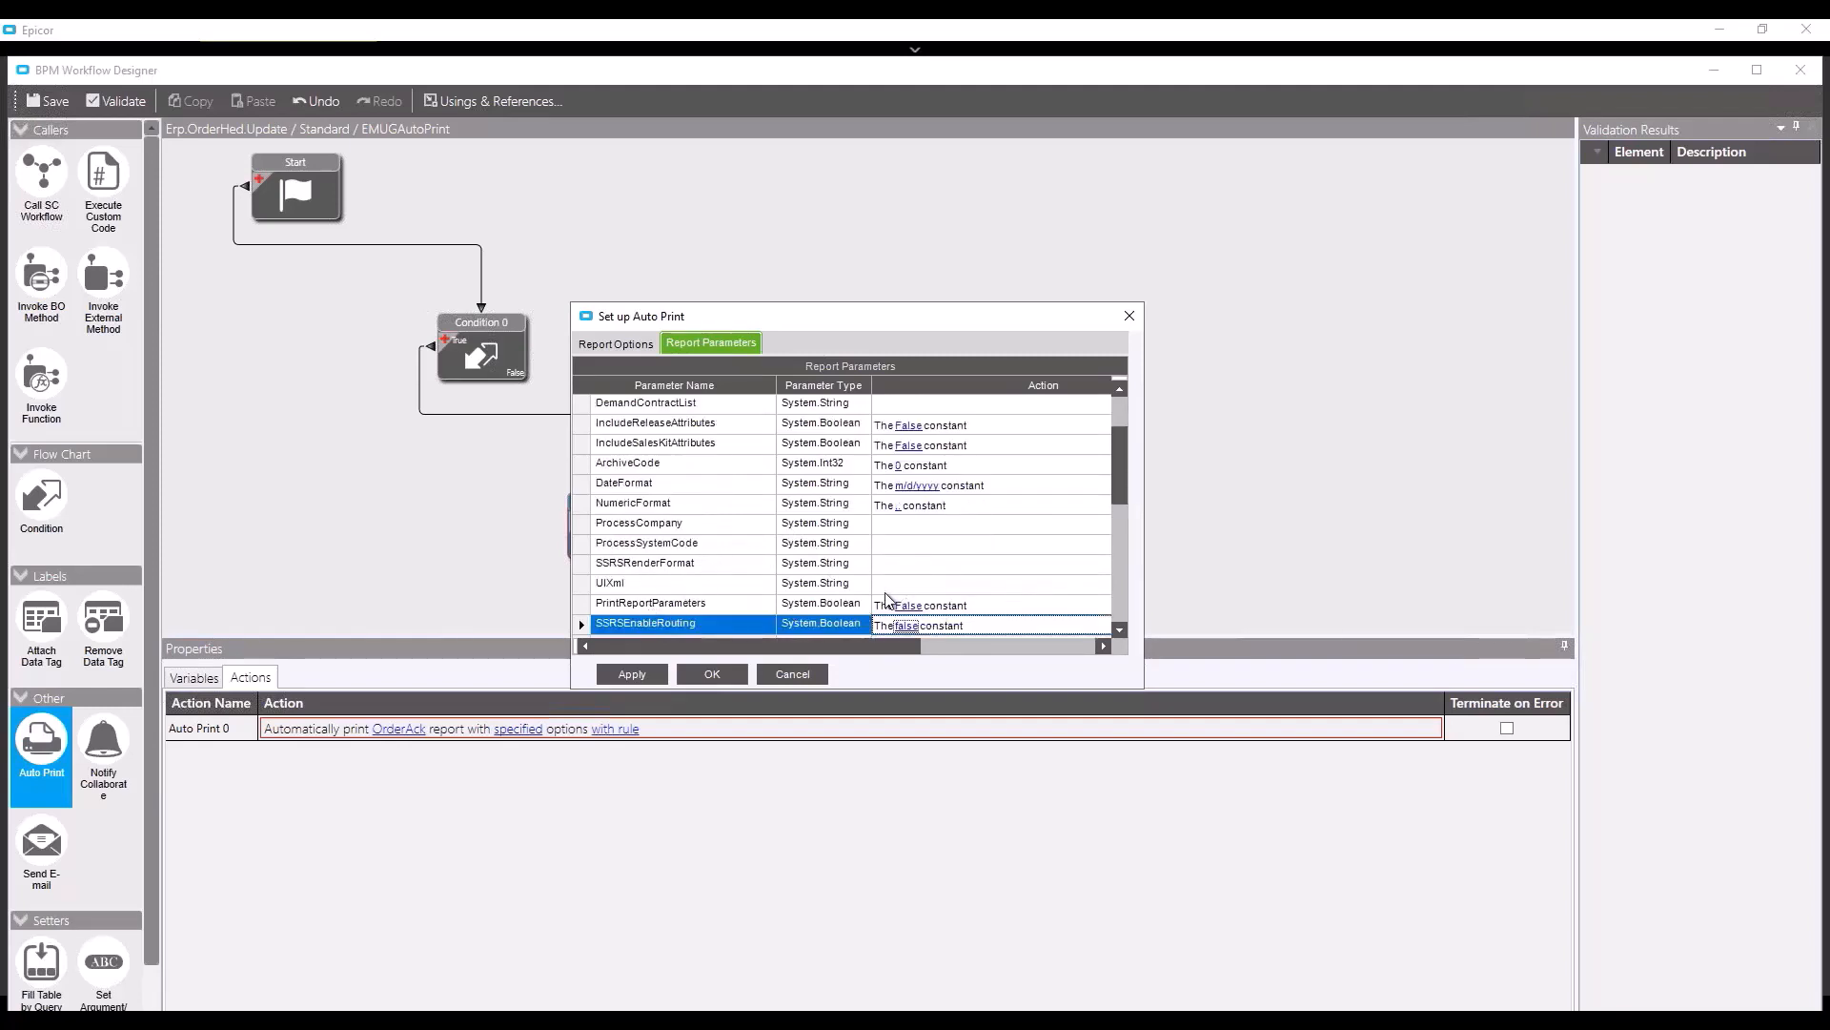
pyautogui.click(619, 346)
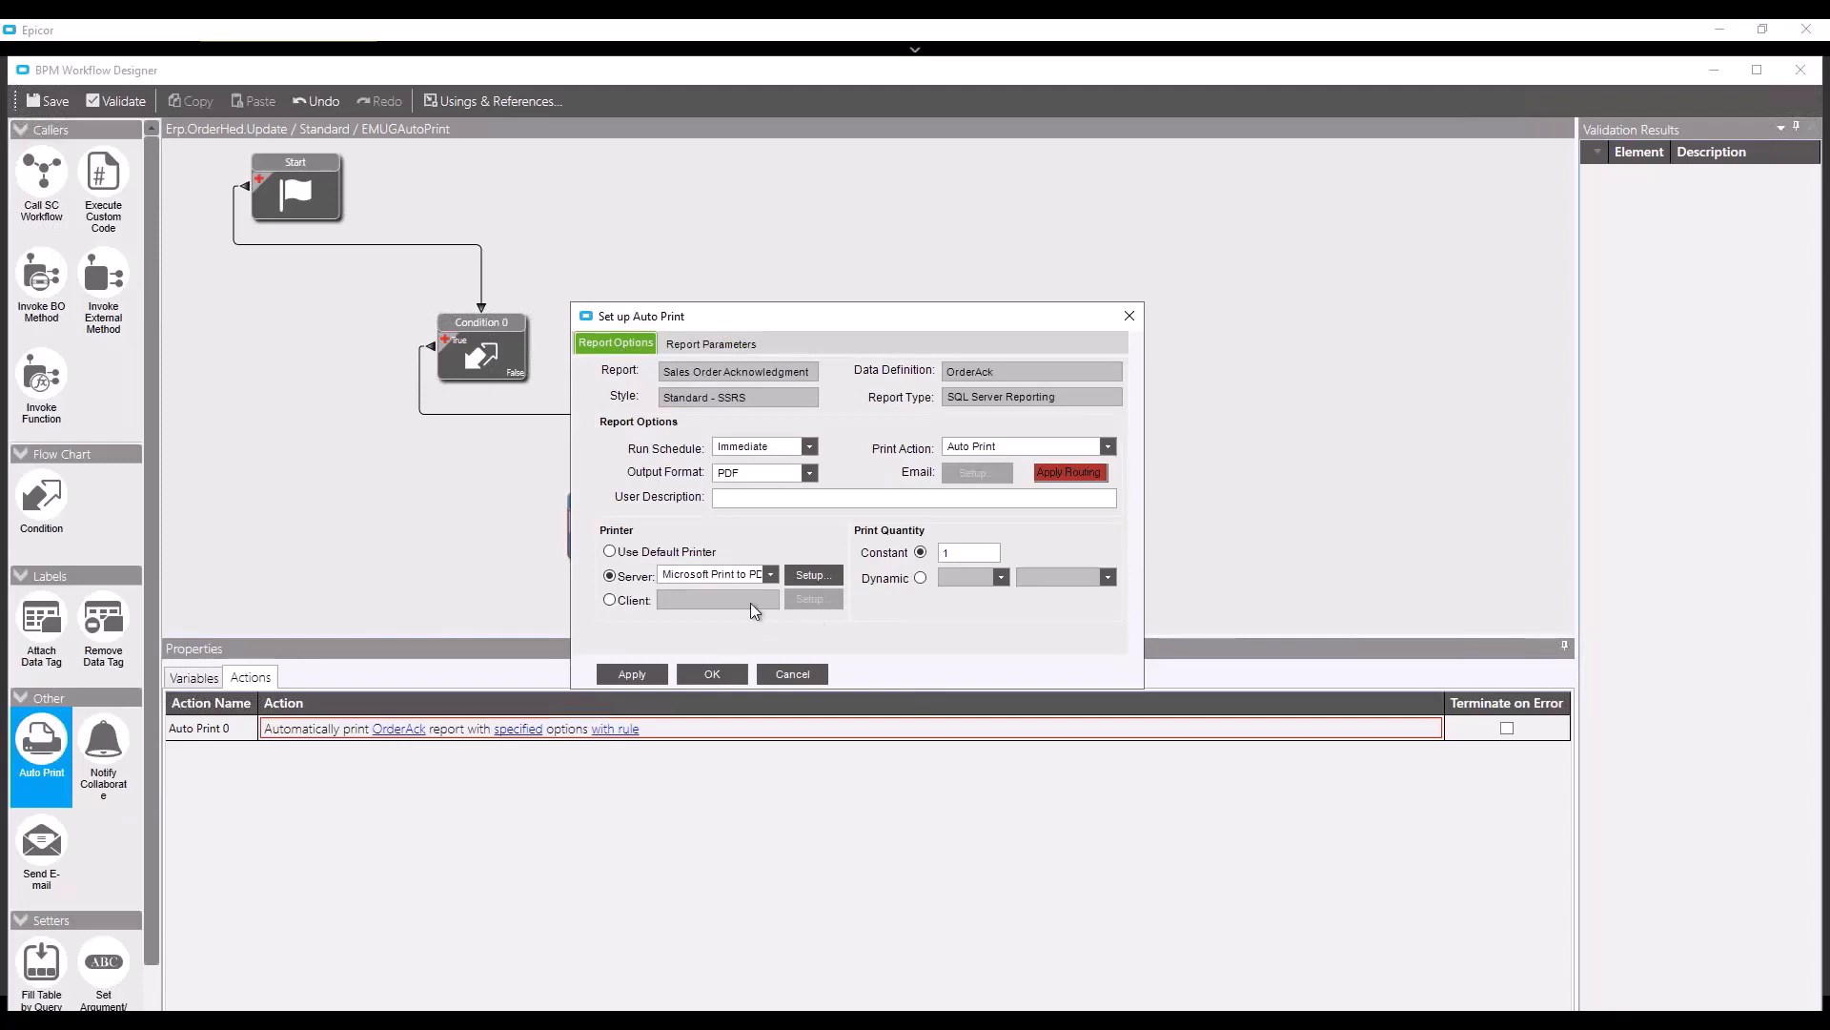
# - Apply and close the Auto Print setup, then save the EMUGAutoPrint workflow
pyautogui.click(653, 677)
pyautogui.click(708, 674)
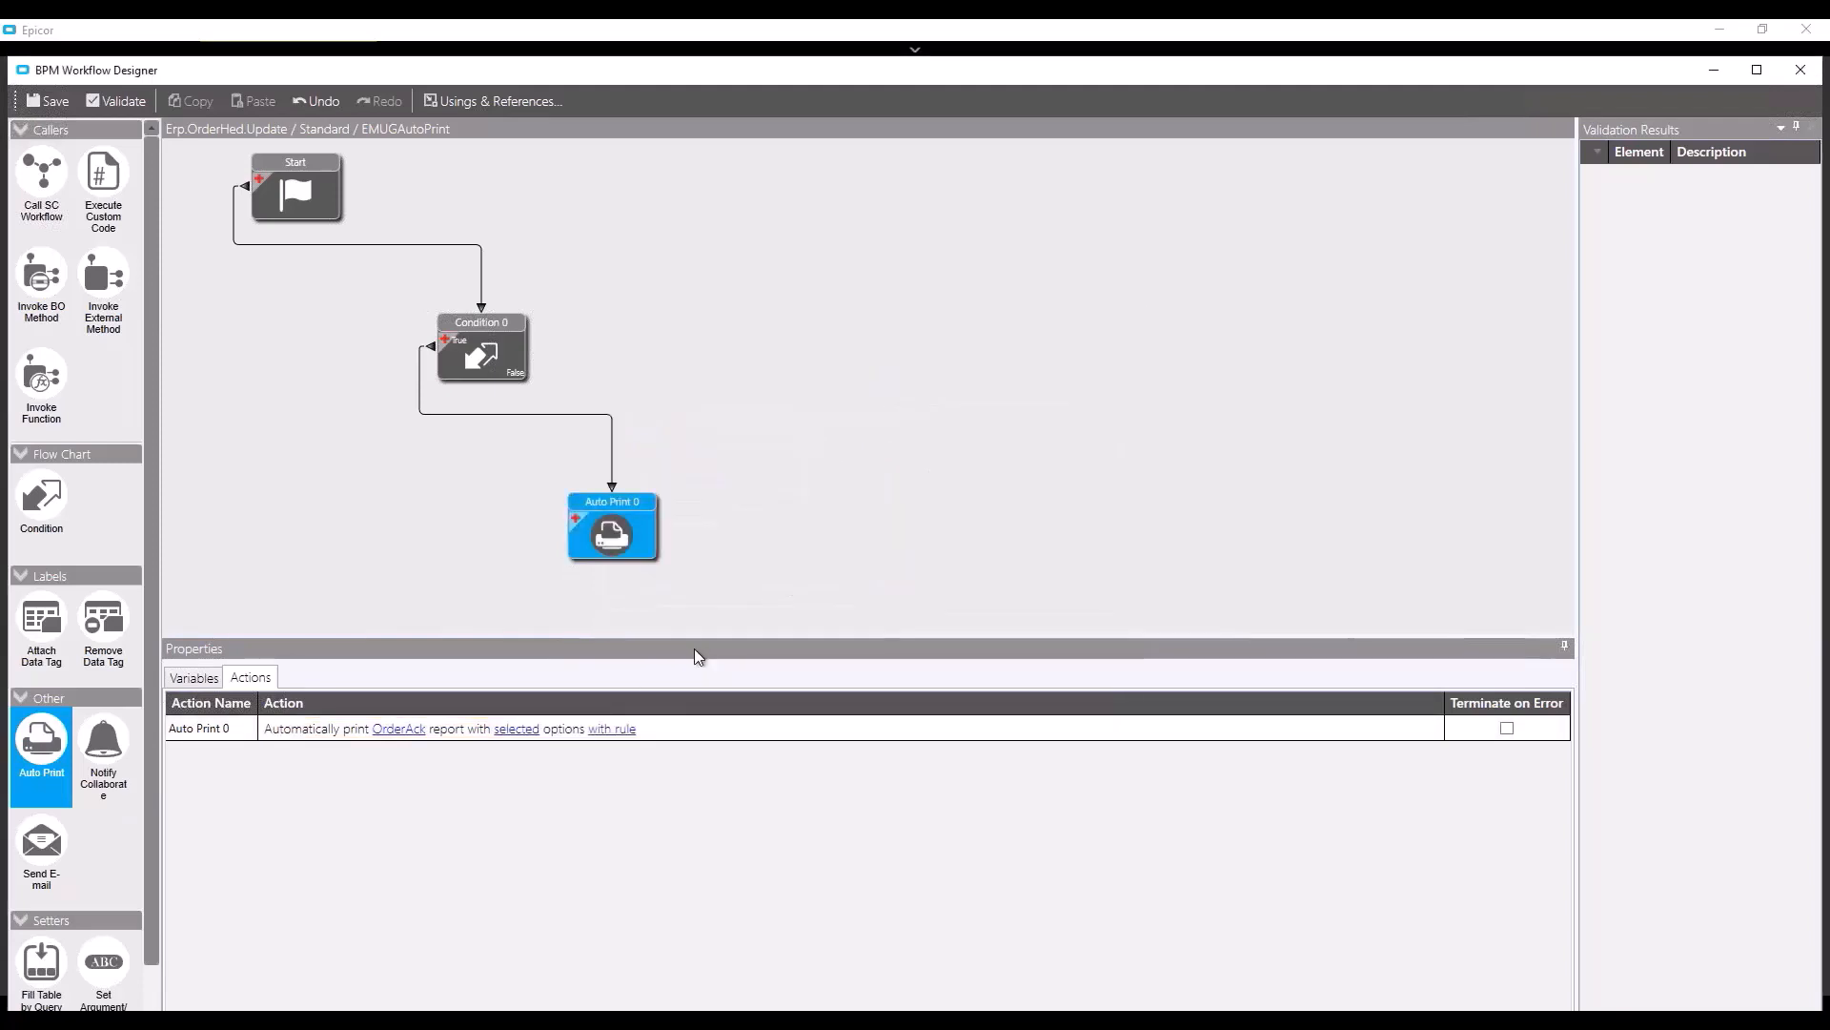
pyautogui.click(30, 102)
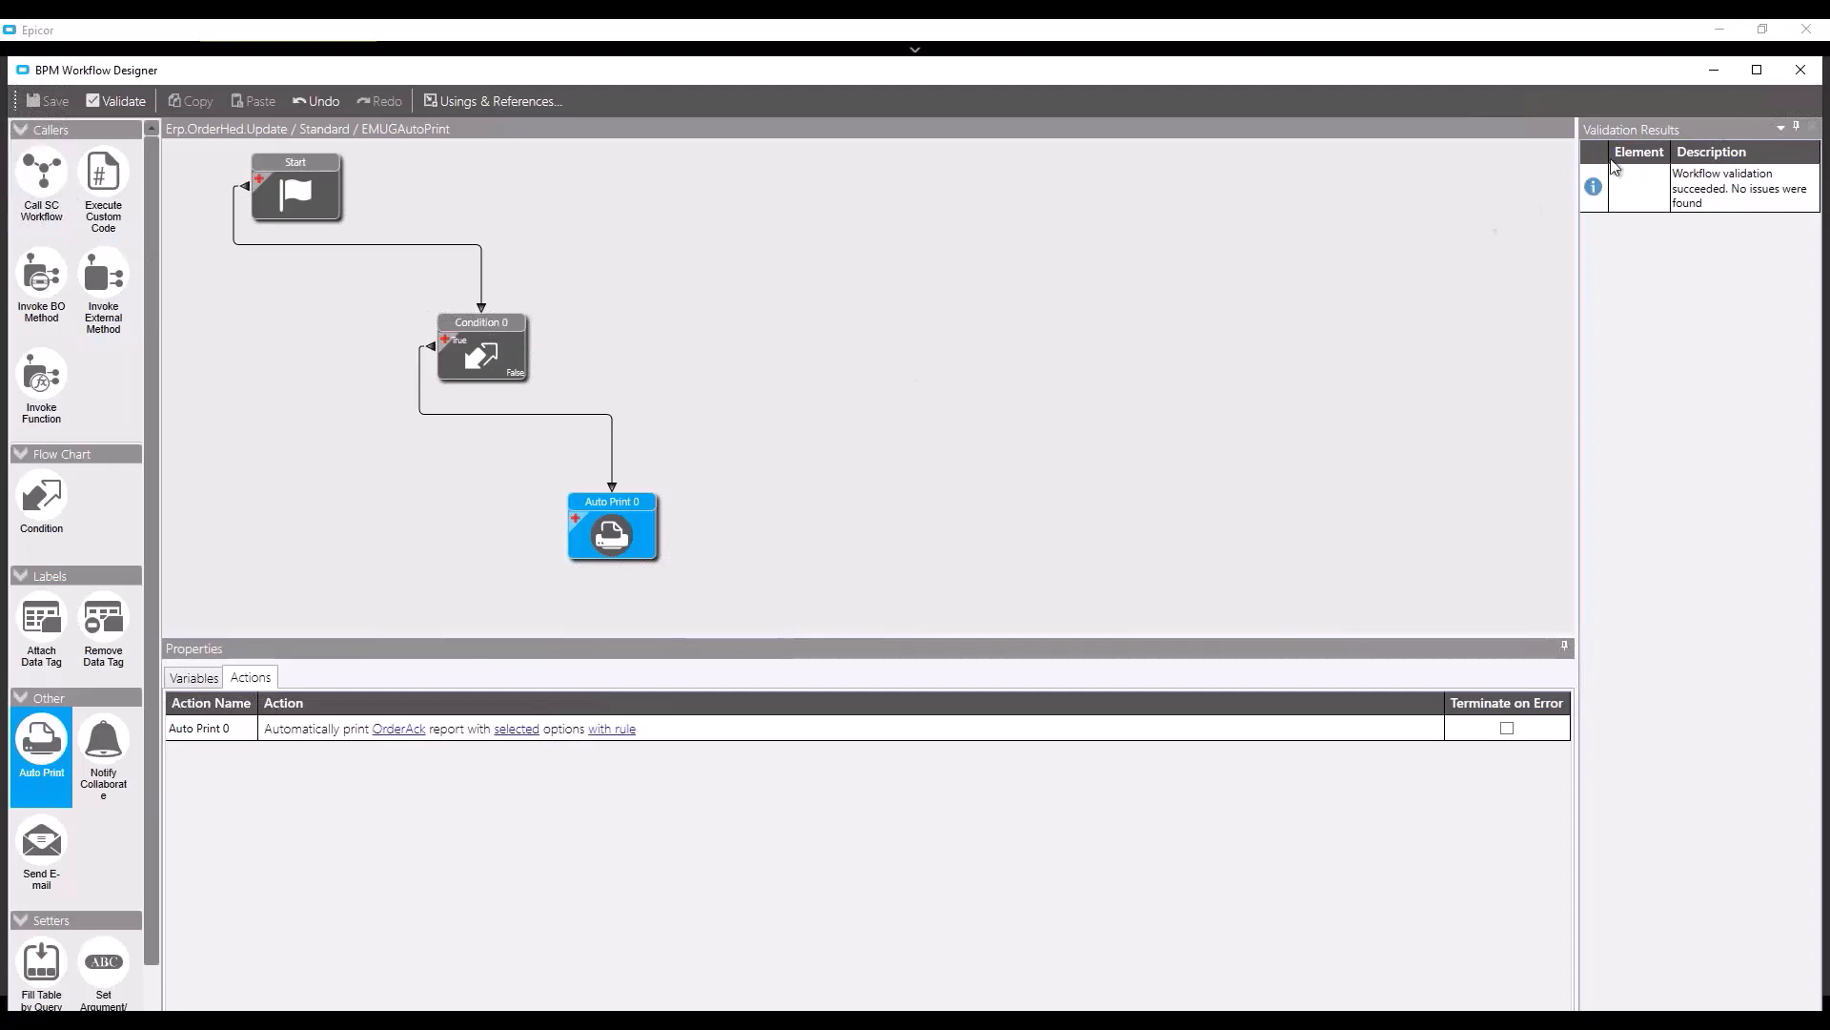
# - Close the BPM Workflow Designer, move the Data Directives window aside, and start Sales Order Entry
pyautogui.click(1806, 73)
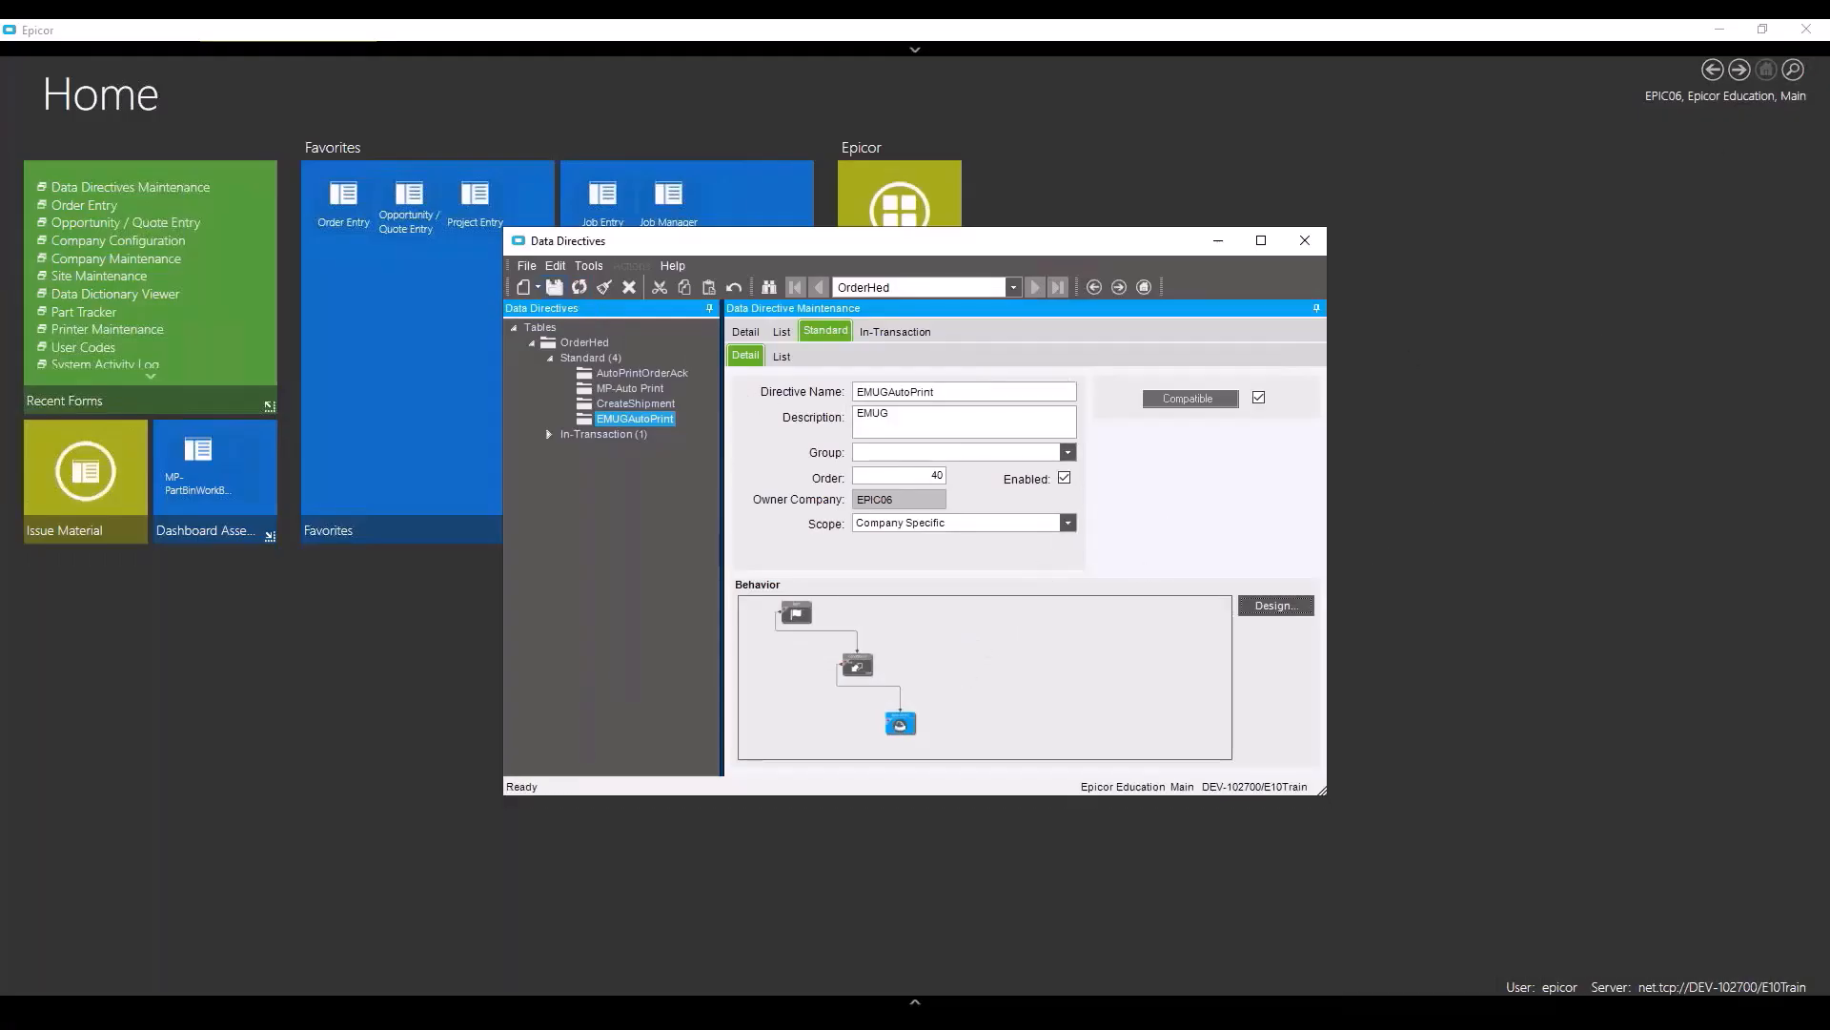
pyautogui.moveTo(971, 244); pyautogui.dragTo(1192, 150)
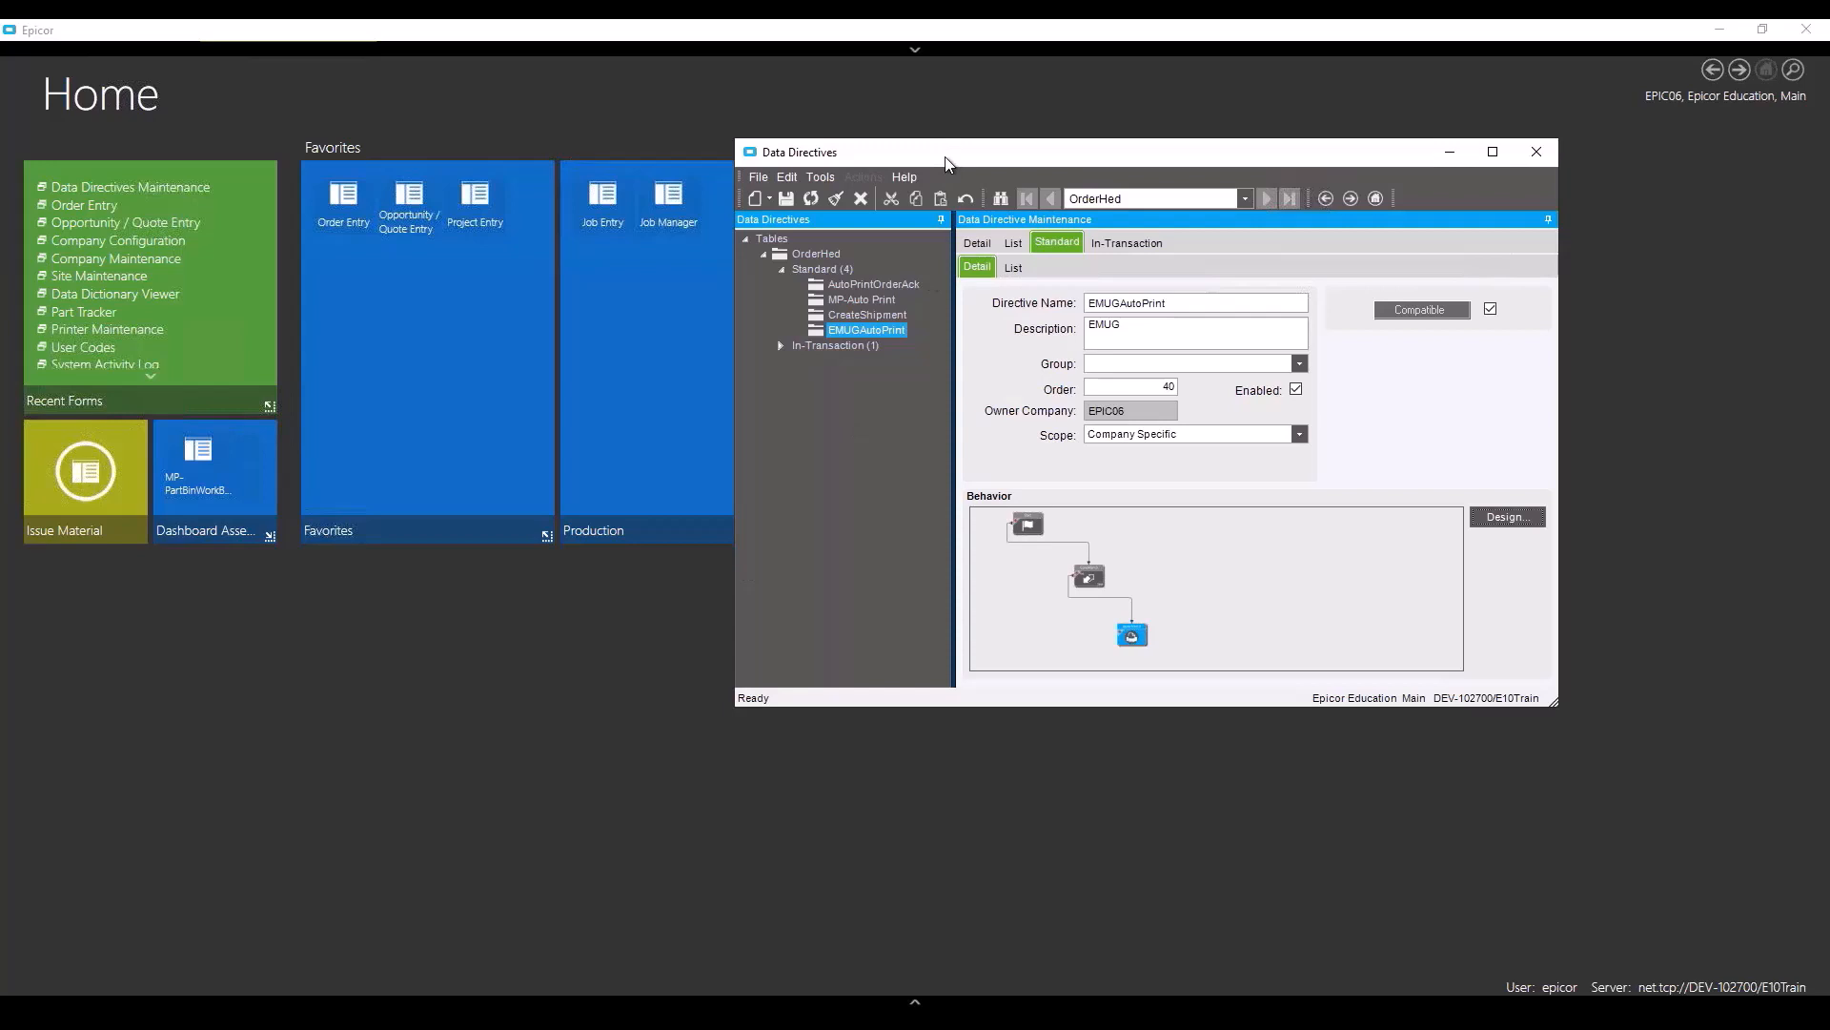
pyautogui.click(98, 209)
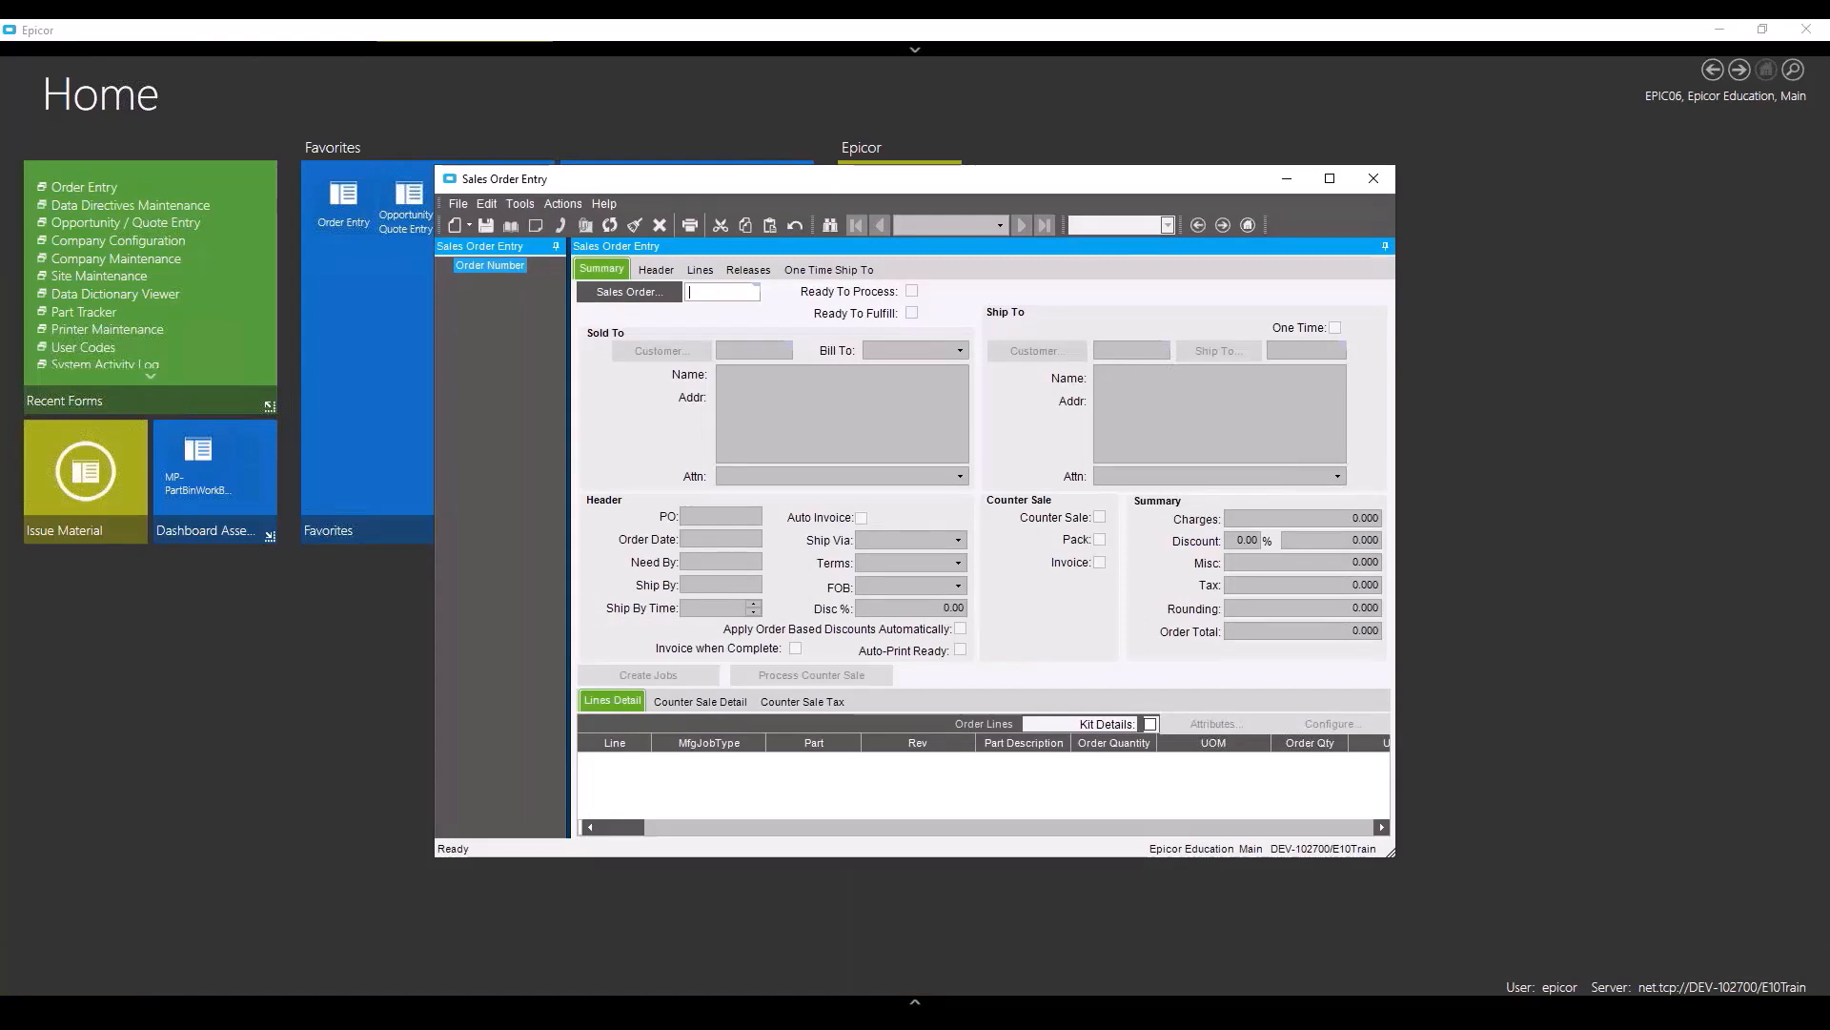
# - Retrieve sales order 5526 and save it with Auto-Print Ready ticked
pyautogui.write('5526')
pyautogui.press('Tab')
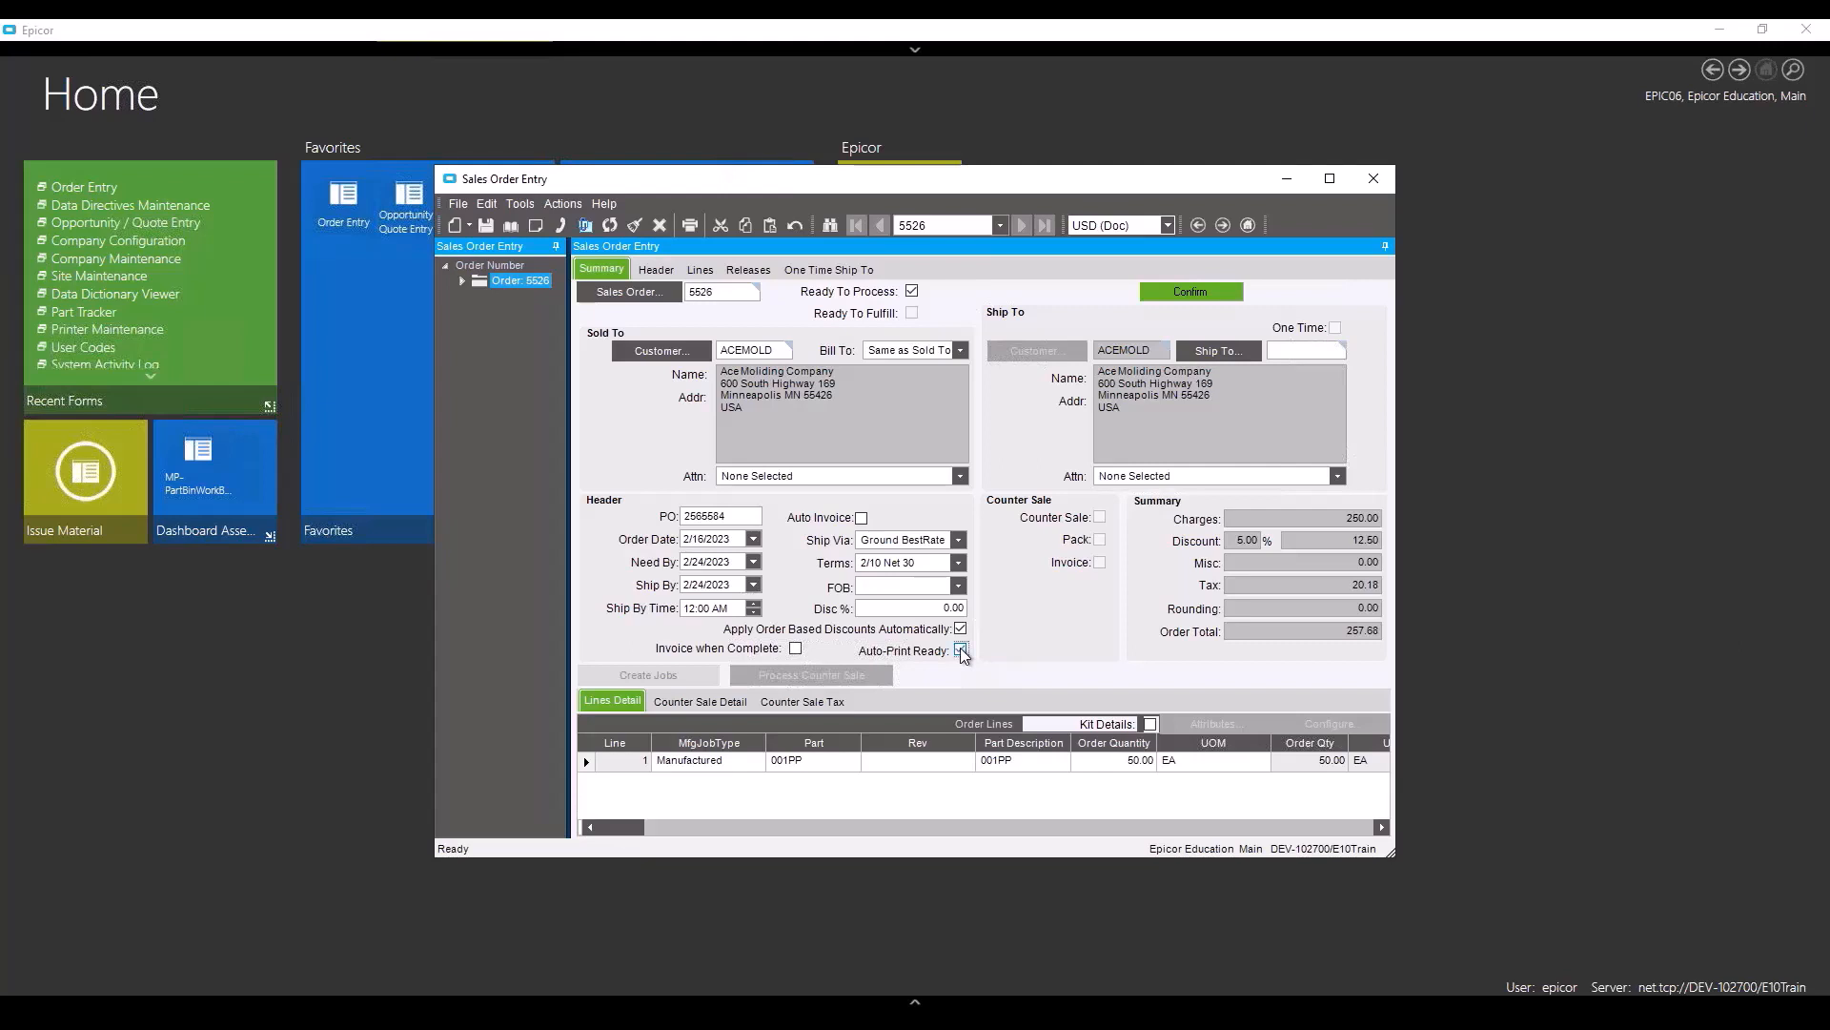
pyautogui.click(483, 228)
pyautogui.moveTo(1670, 1004)
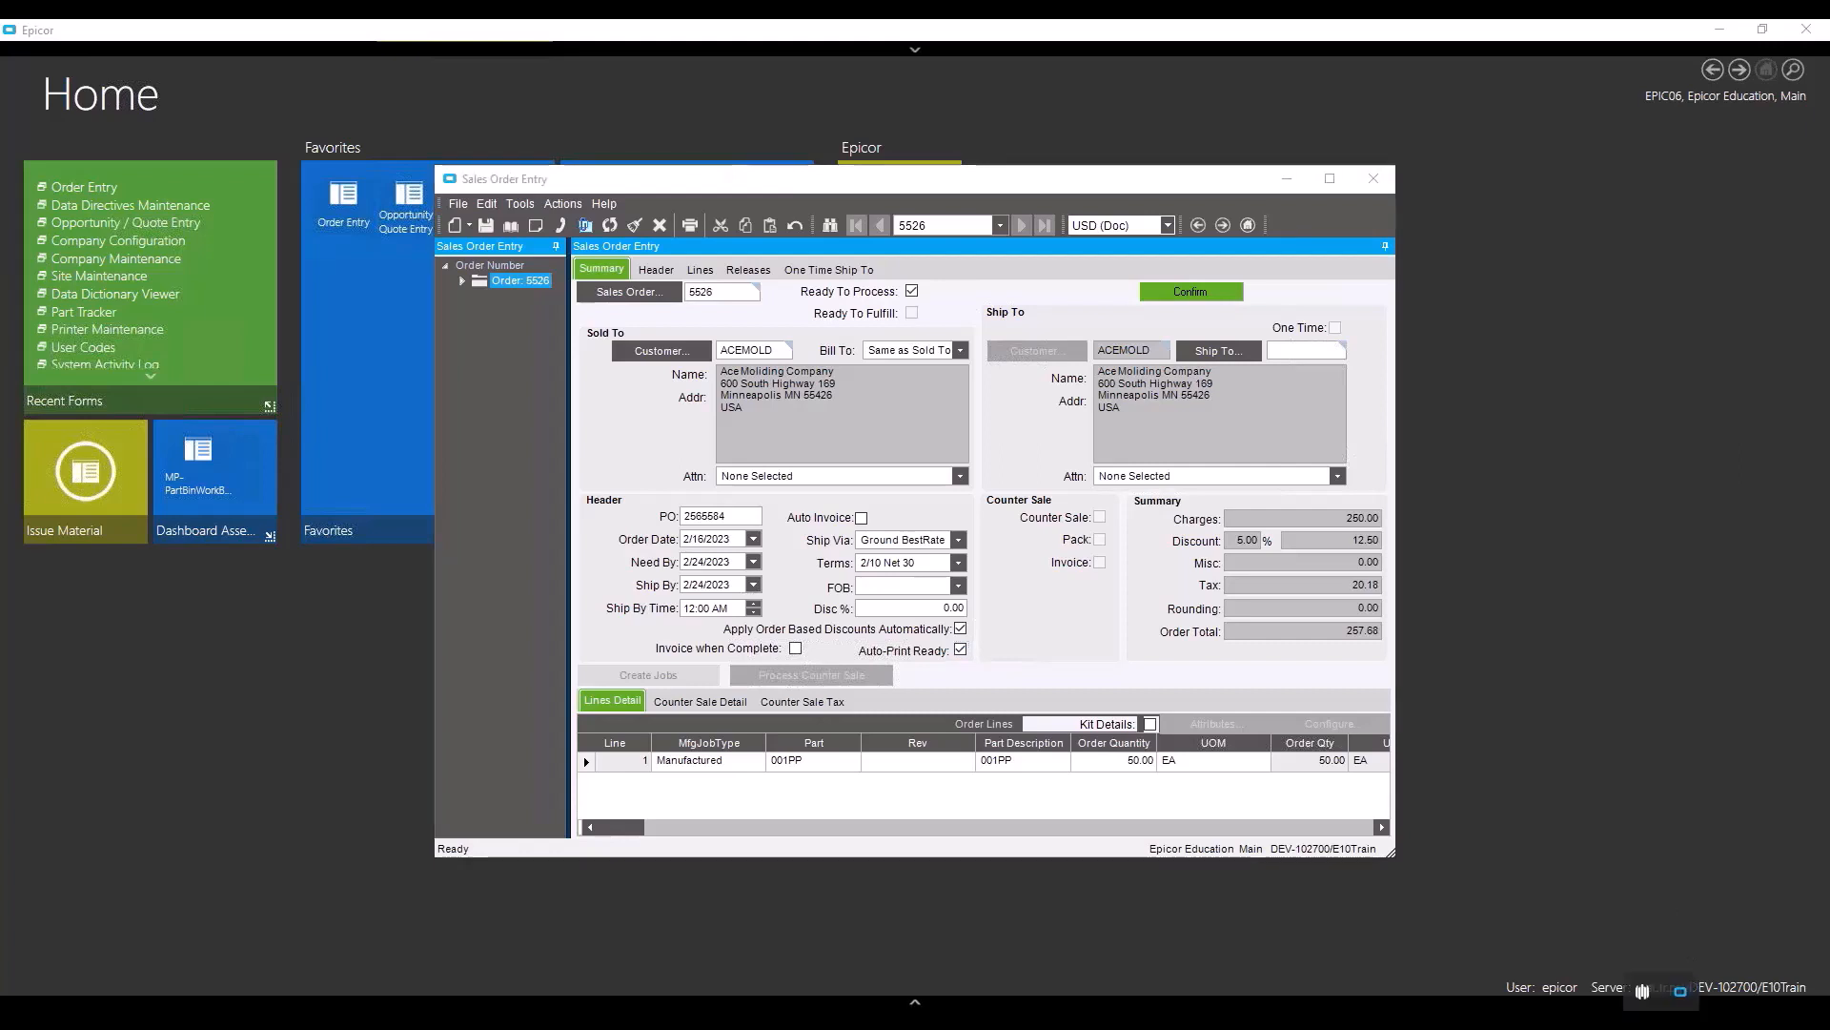
pyautogui.doubleClick(1679, 994)
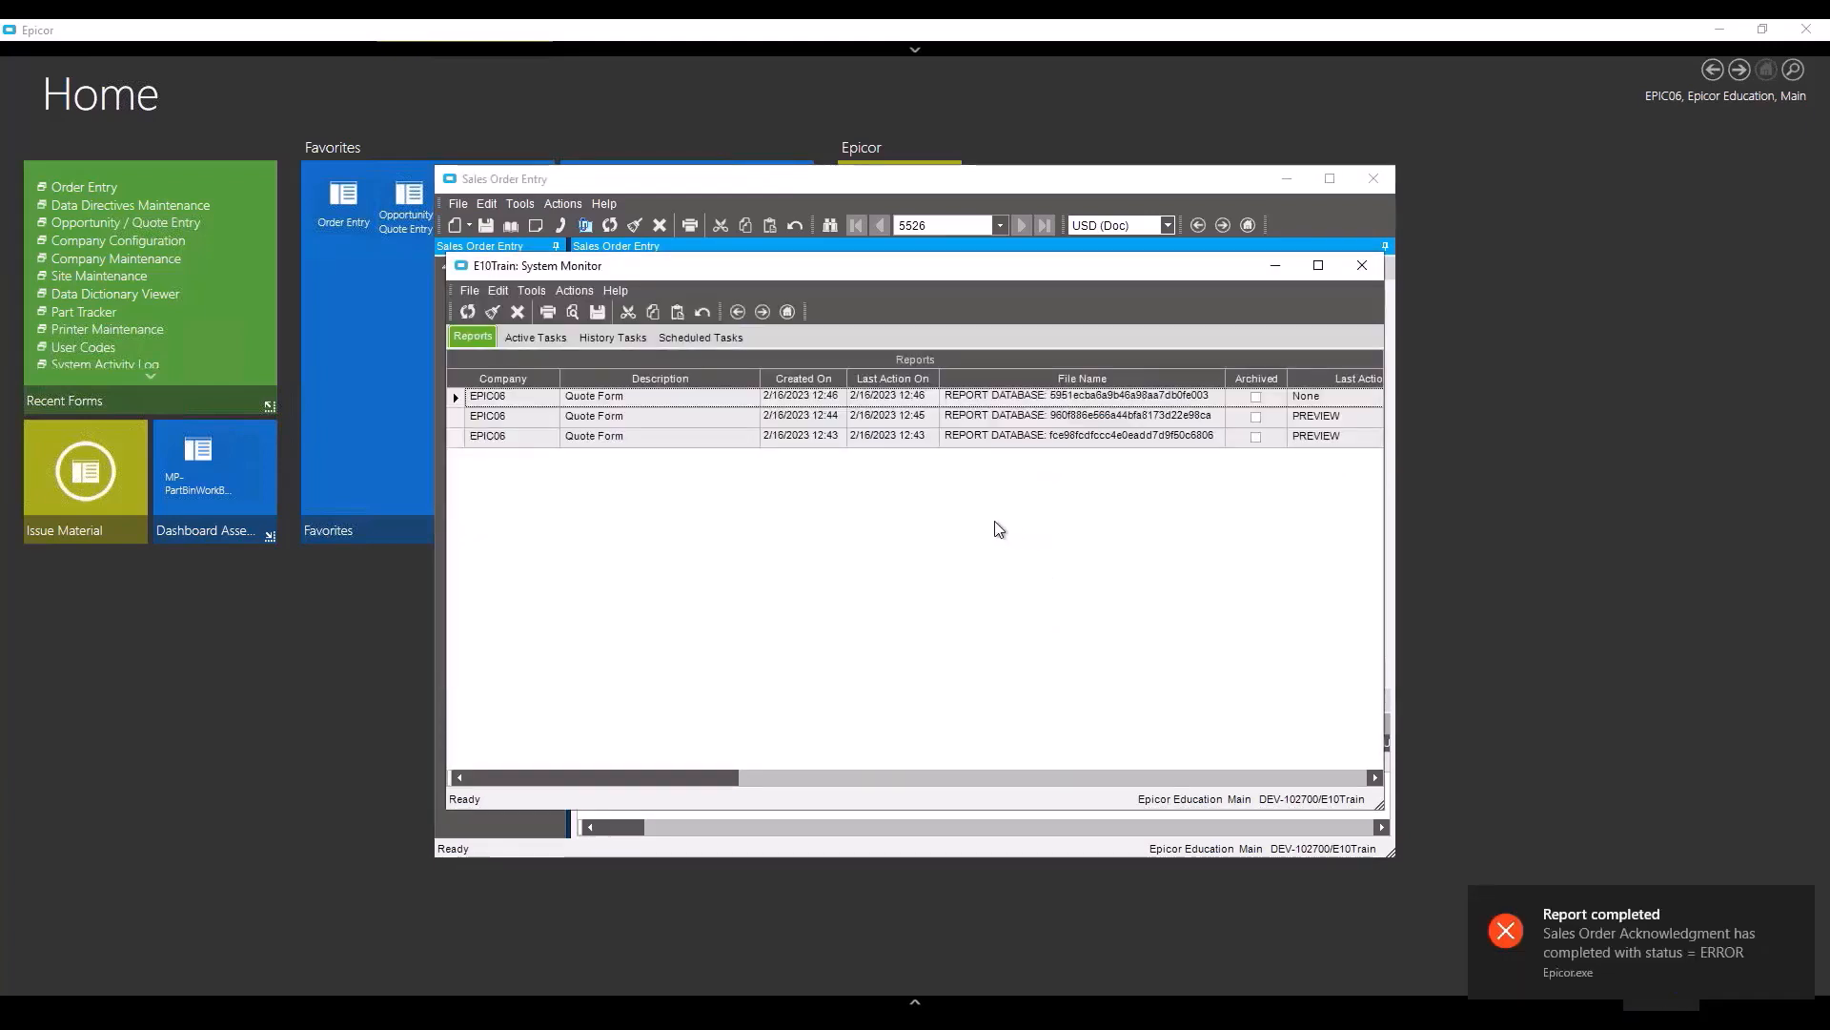
pyautogui.click(540, 336)
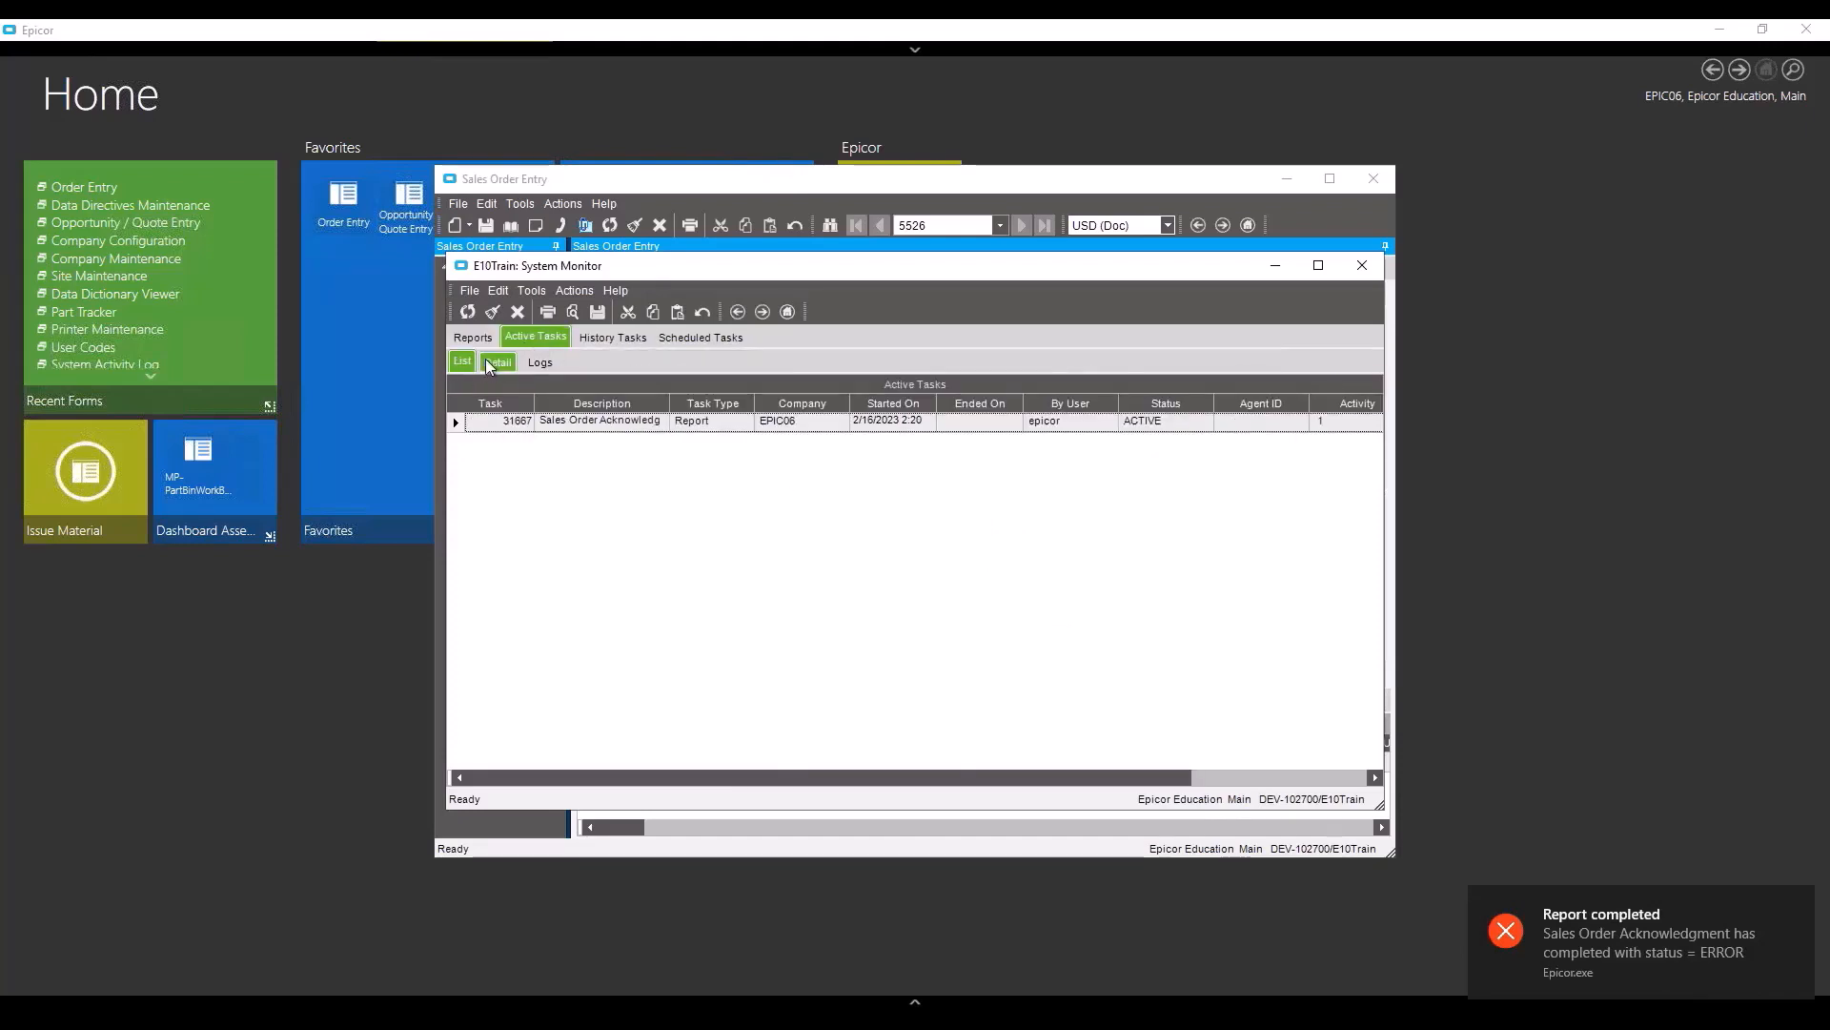
pyautogui.click(591, 335)
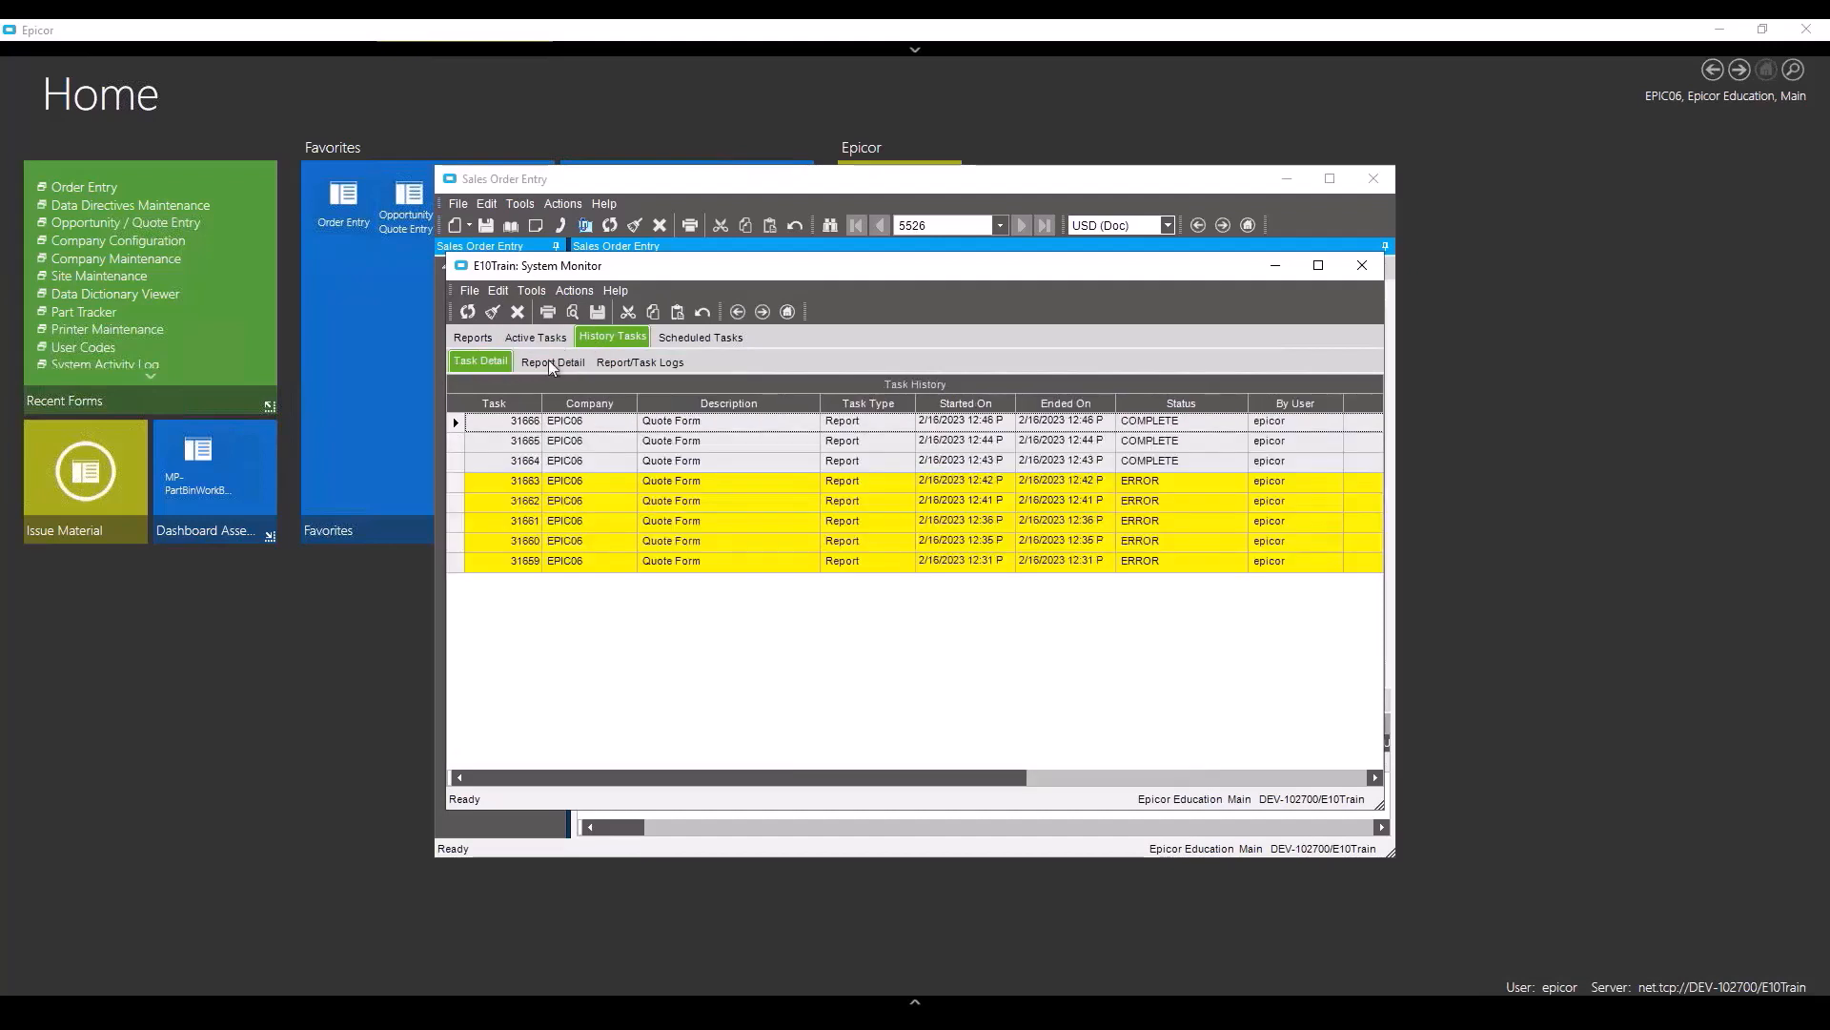
pyautogui.click(536, 337)
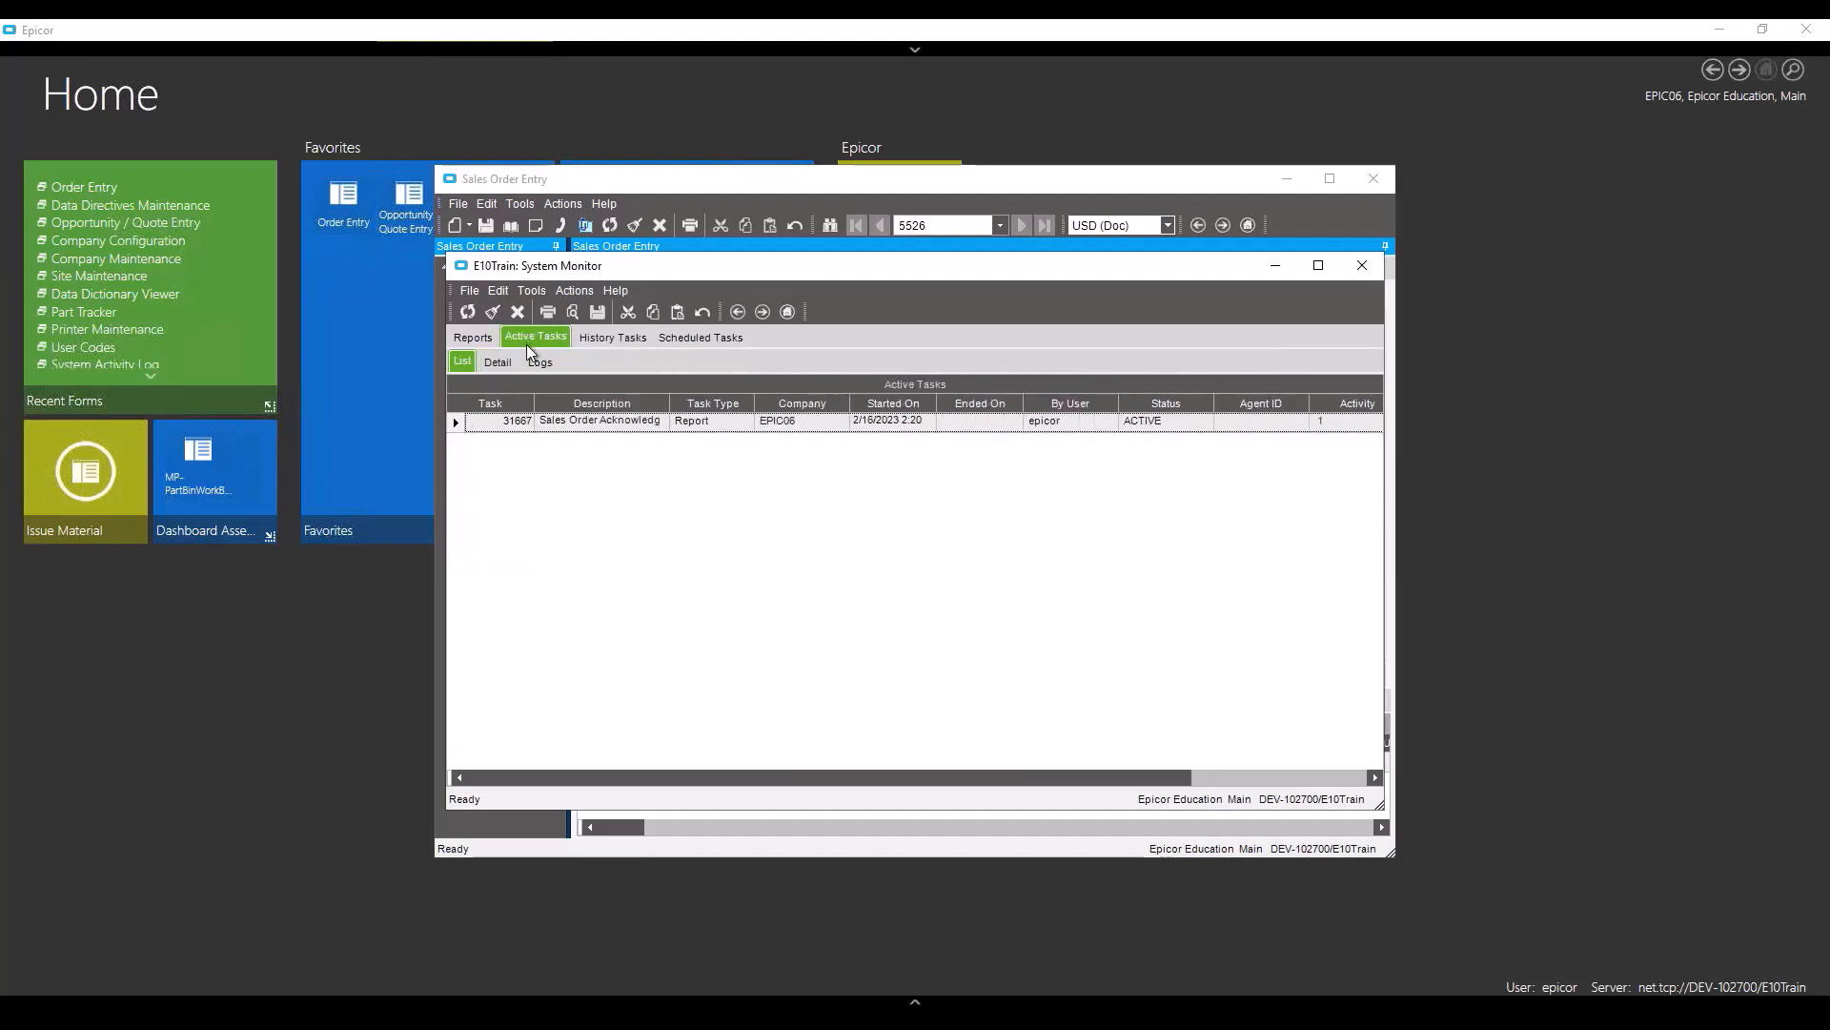
pyautogui.click(455, 425)
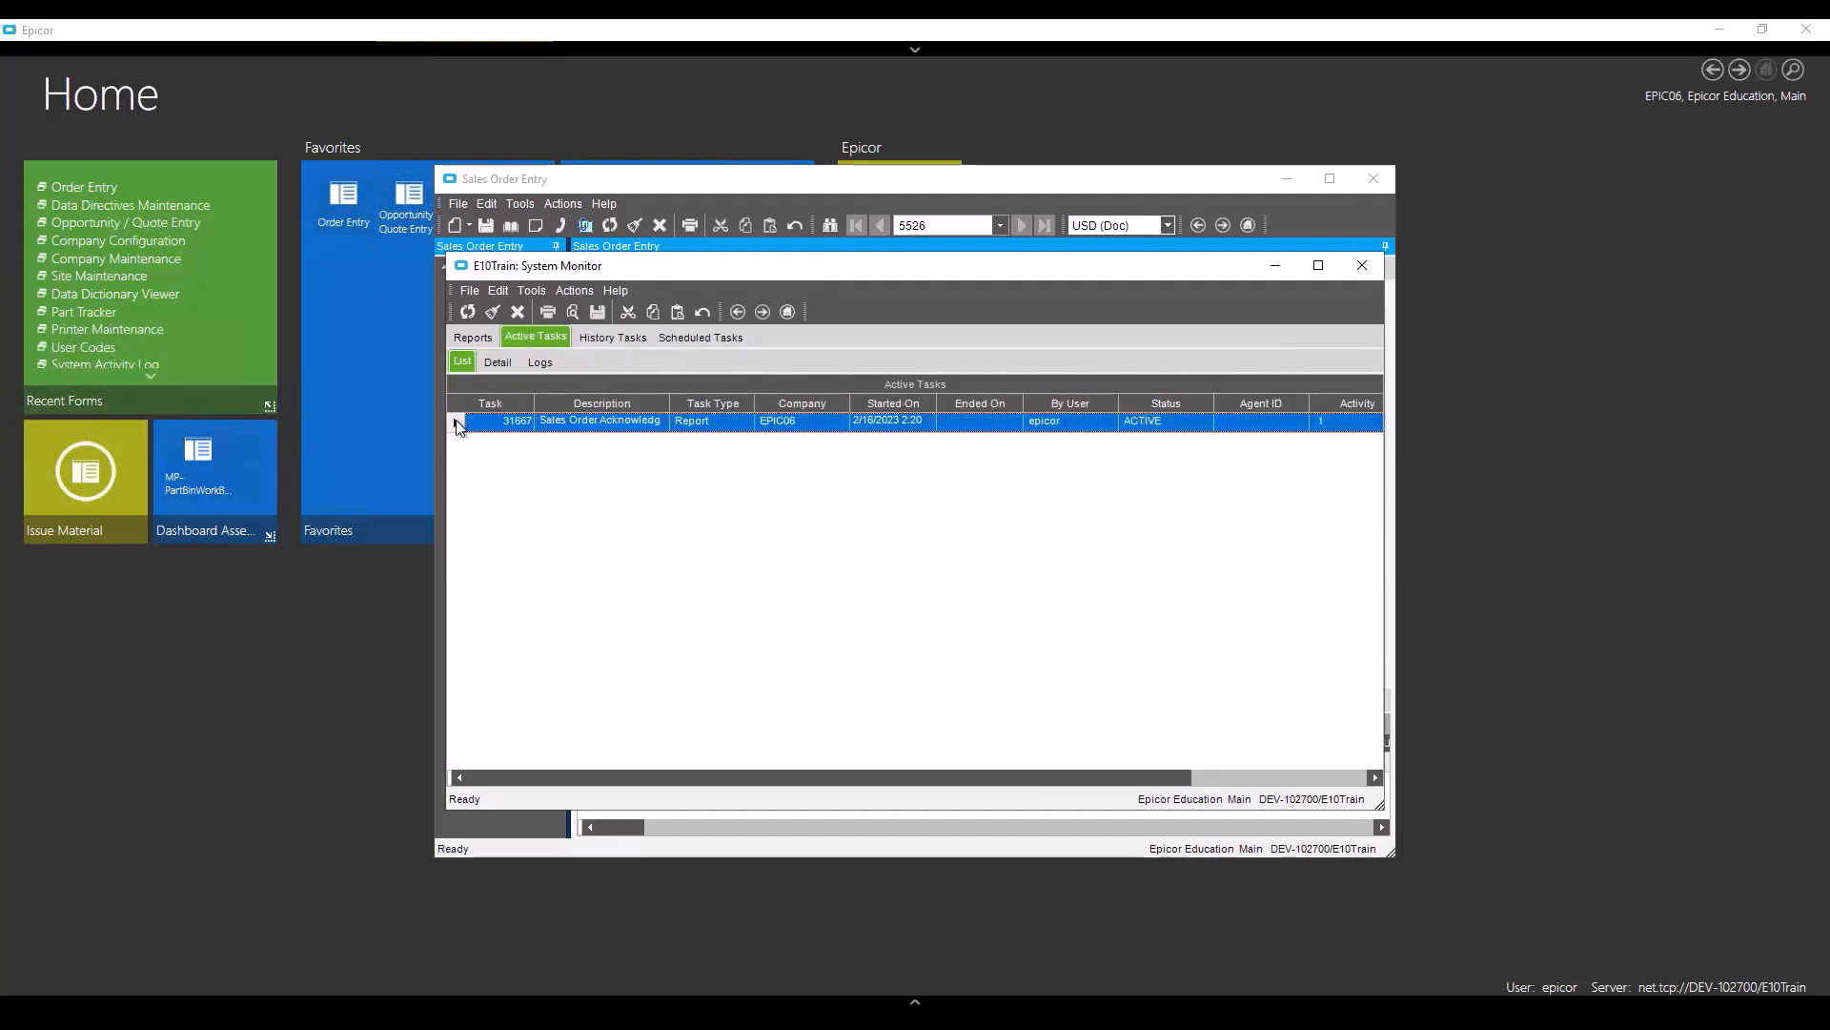
pyautogui.click(468, 312)
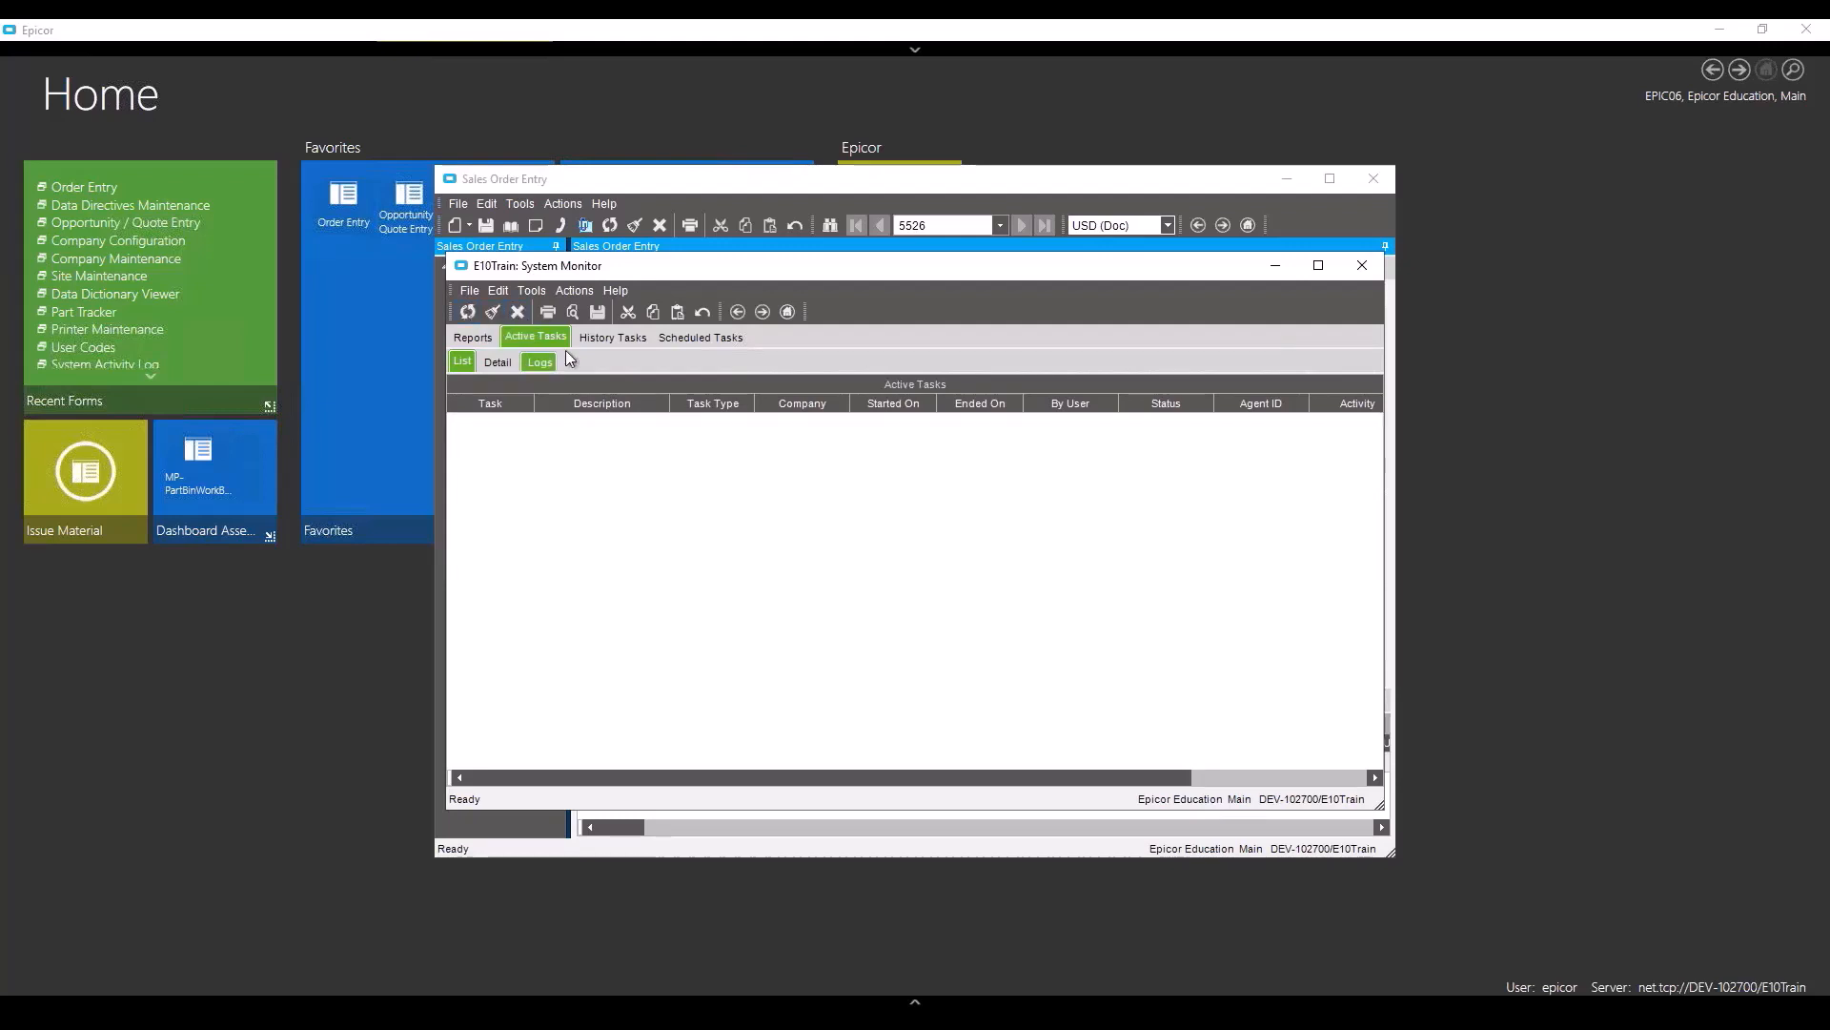
pyautogui.click(612, 336)
pyautogui.click(469, 428)
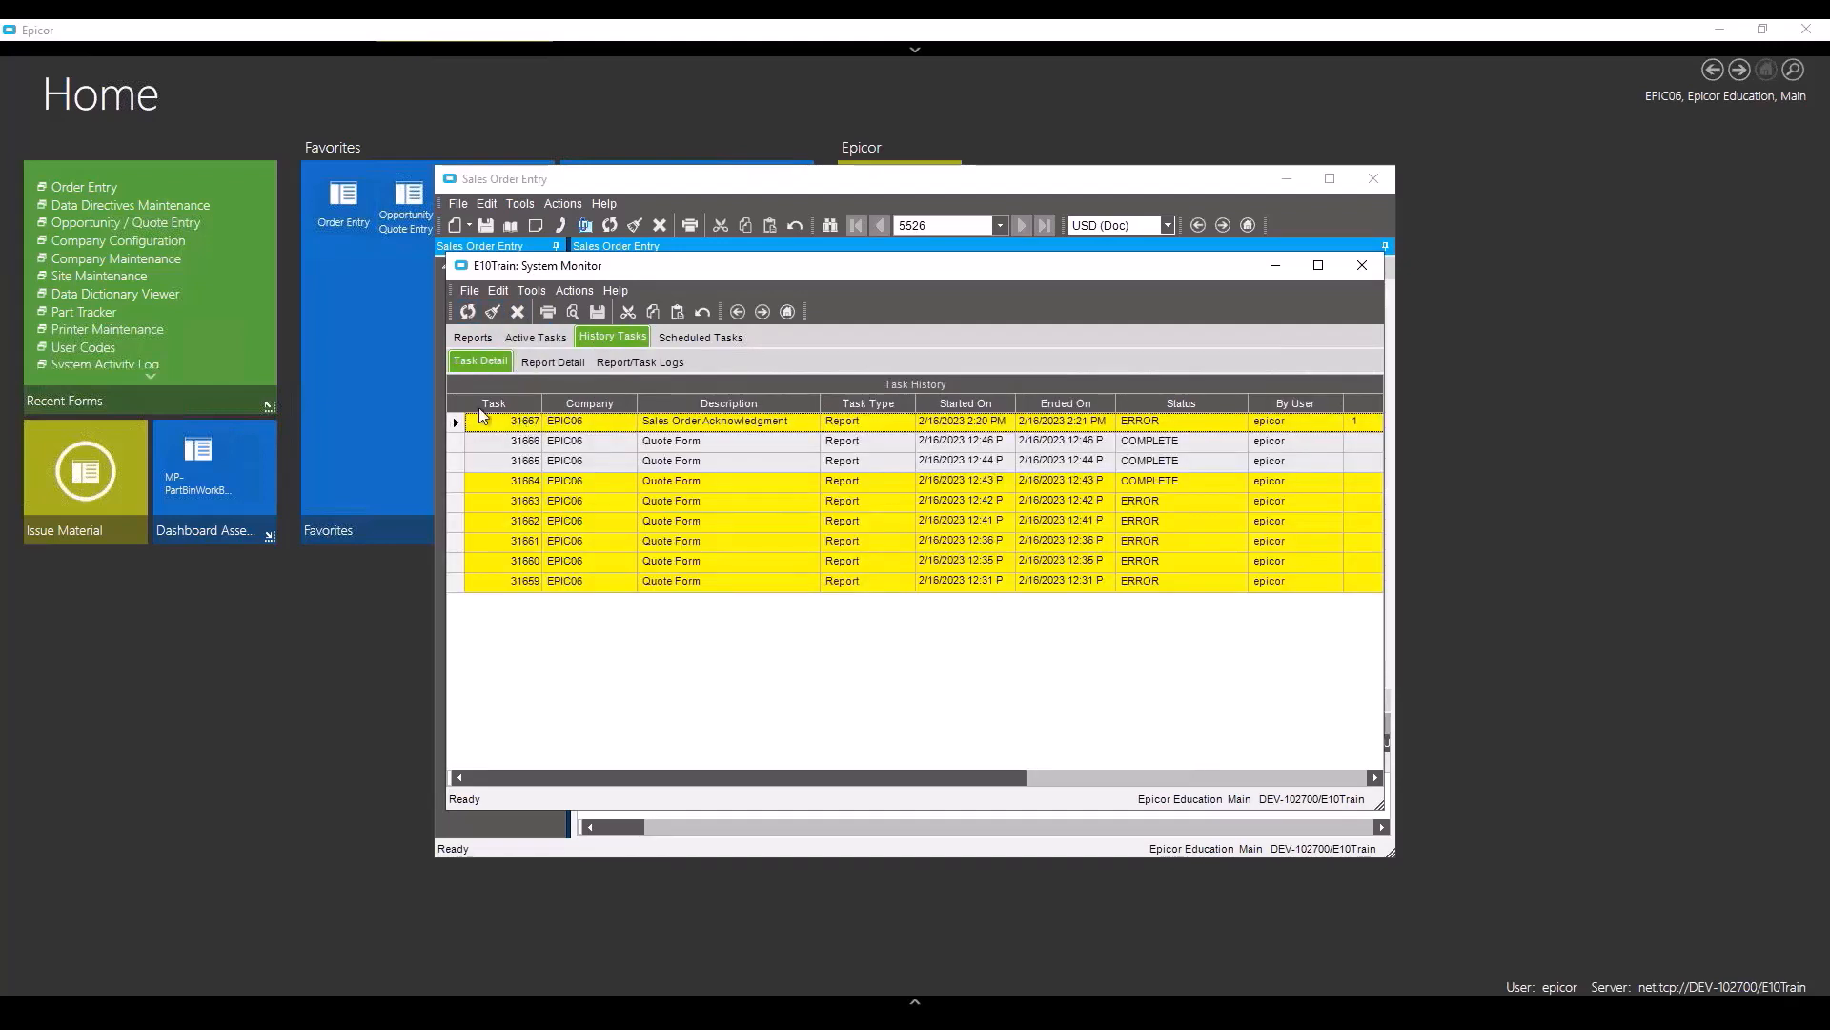
pyautogui.click(640, 361)
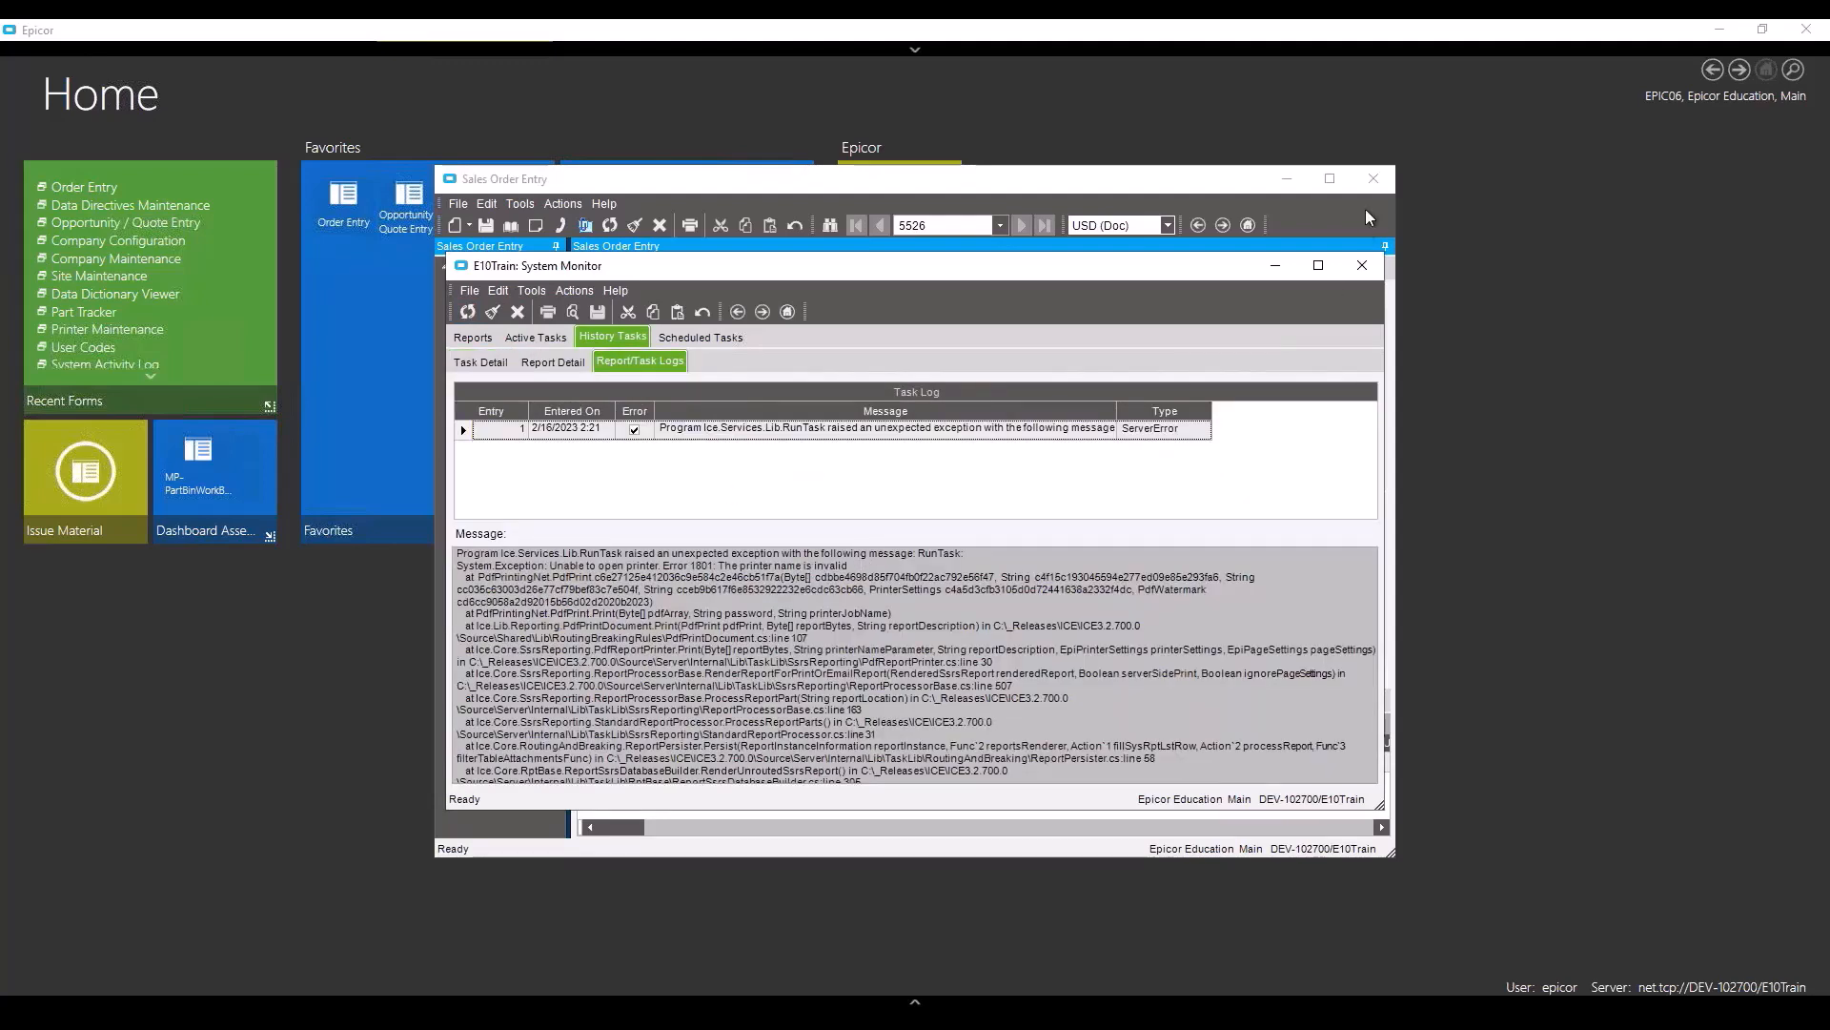
pyautogui.click(1360, 267)
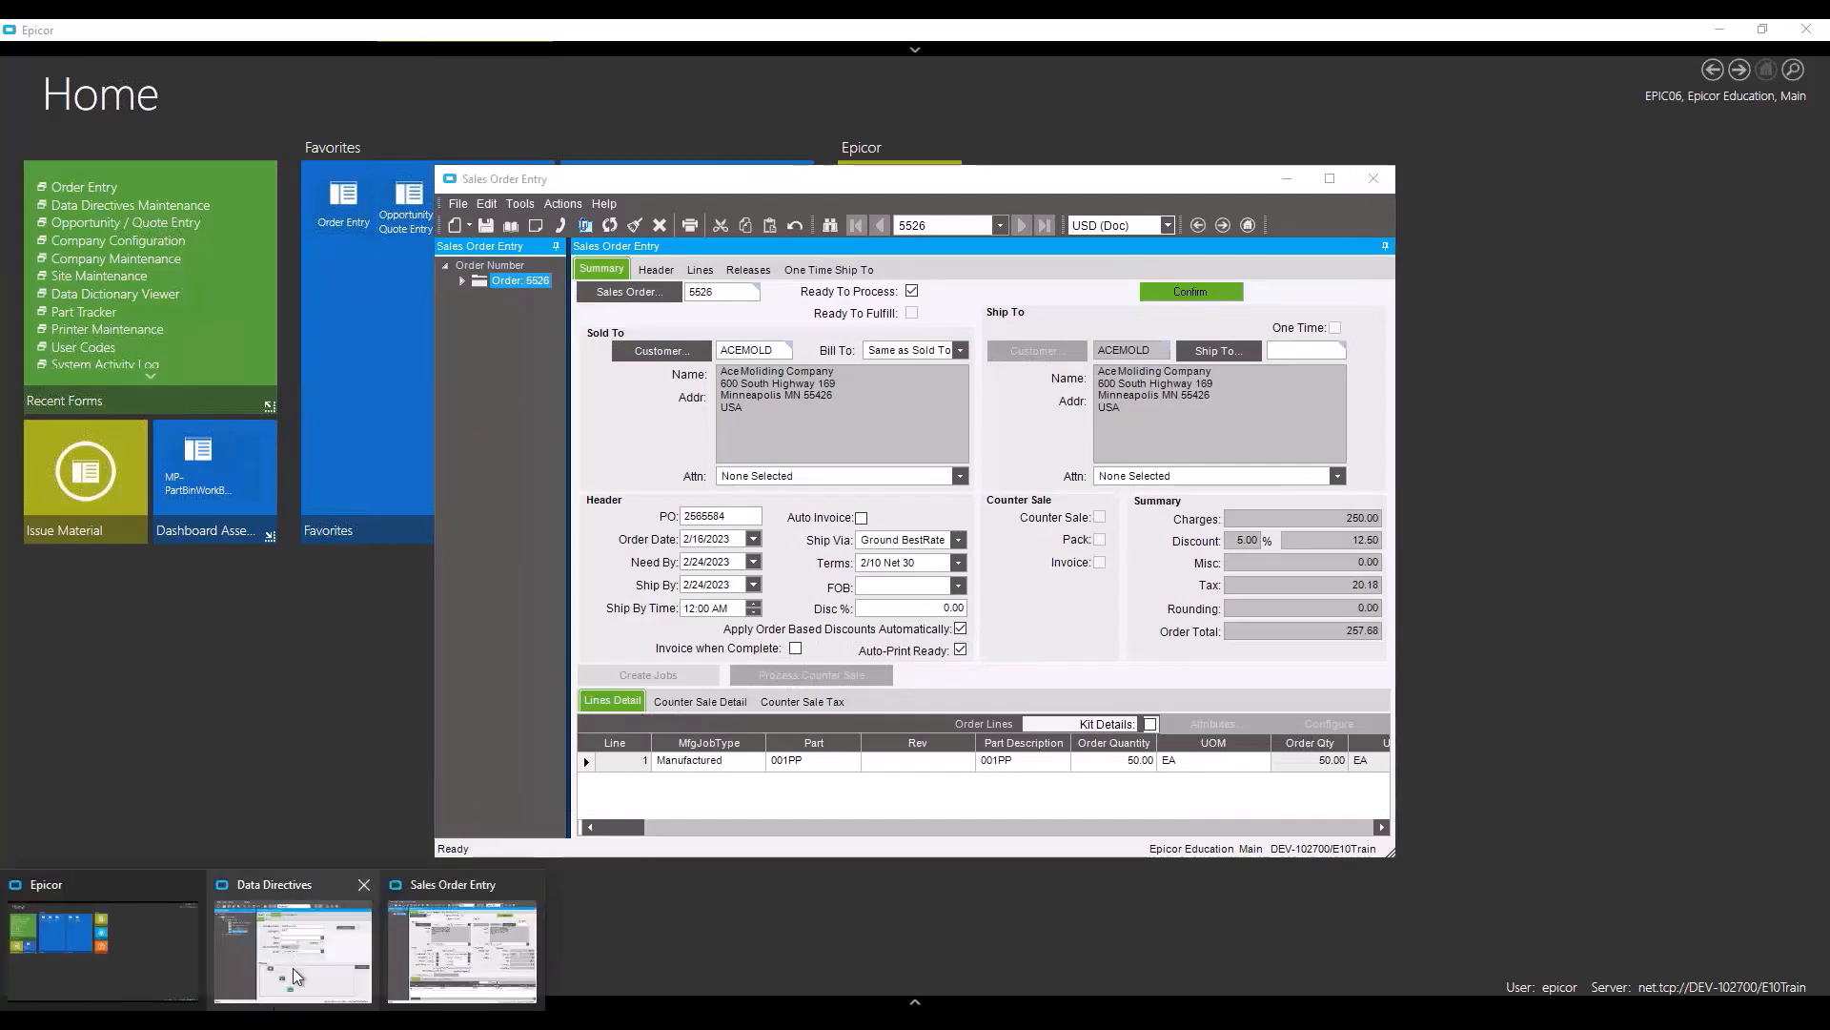
# - Review Auto Print 0's server printer options, Microsoft Print to PDF and Printer 001, without saving
pyautogui.click(293, 968)
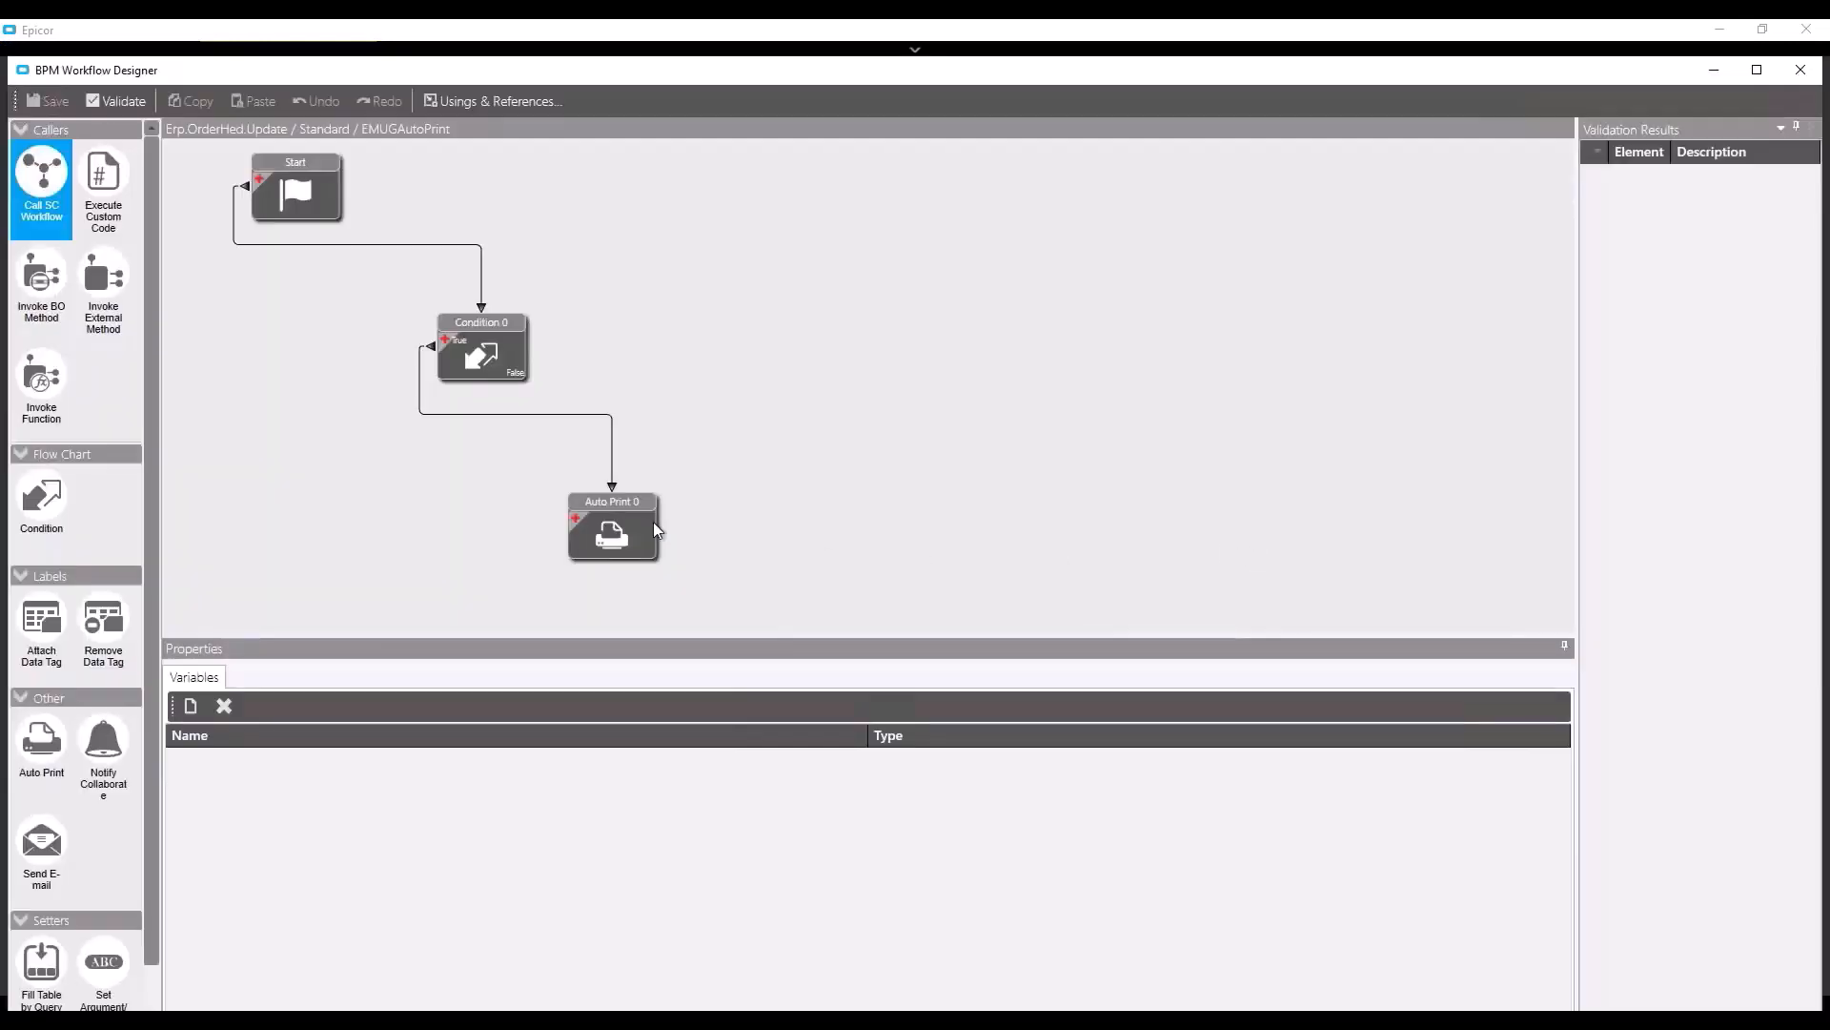
pyautogui.click(629, 530)
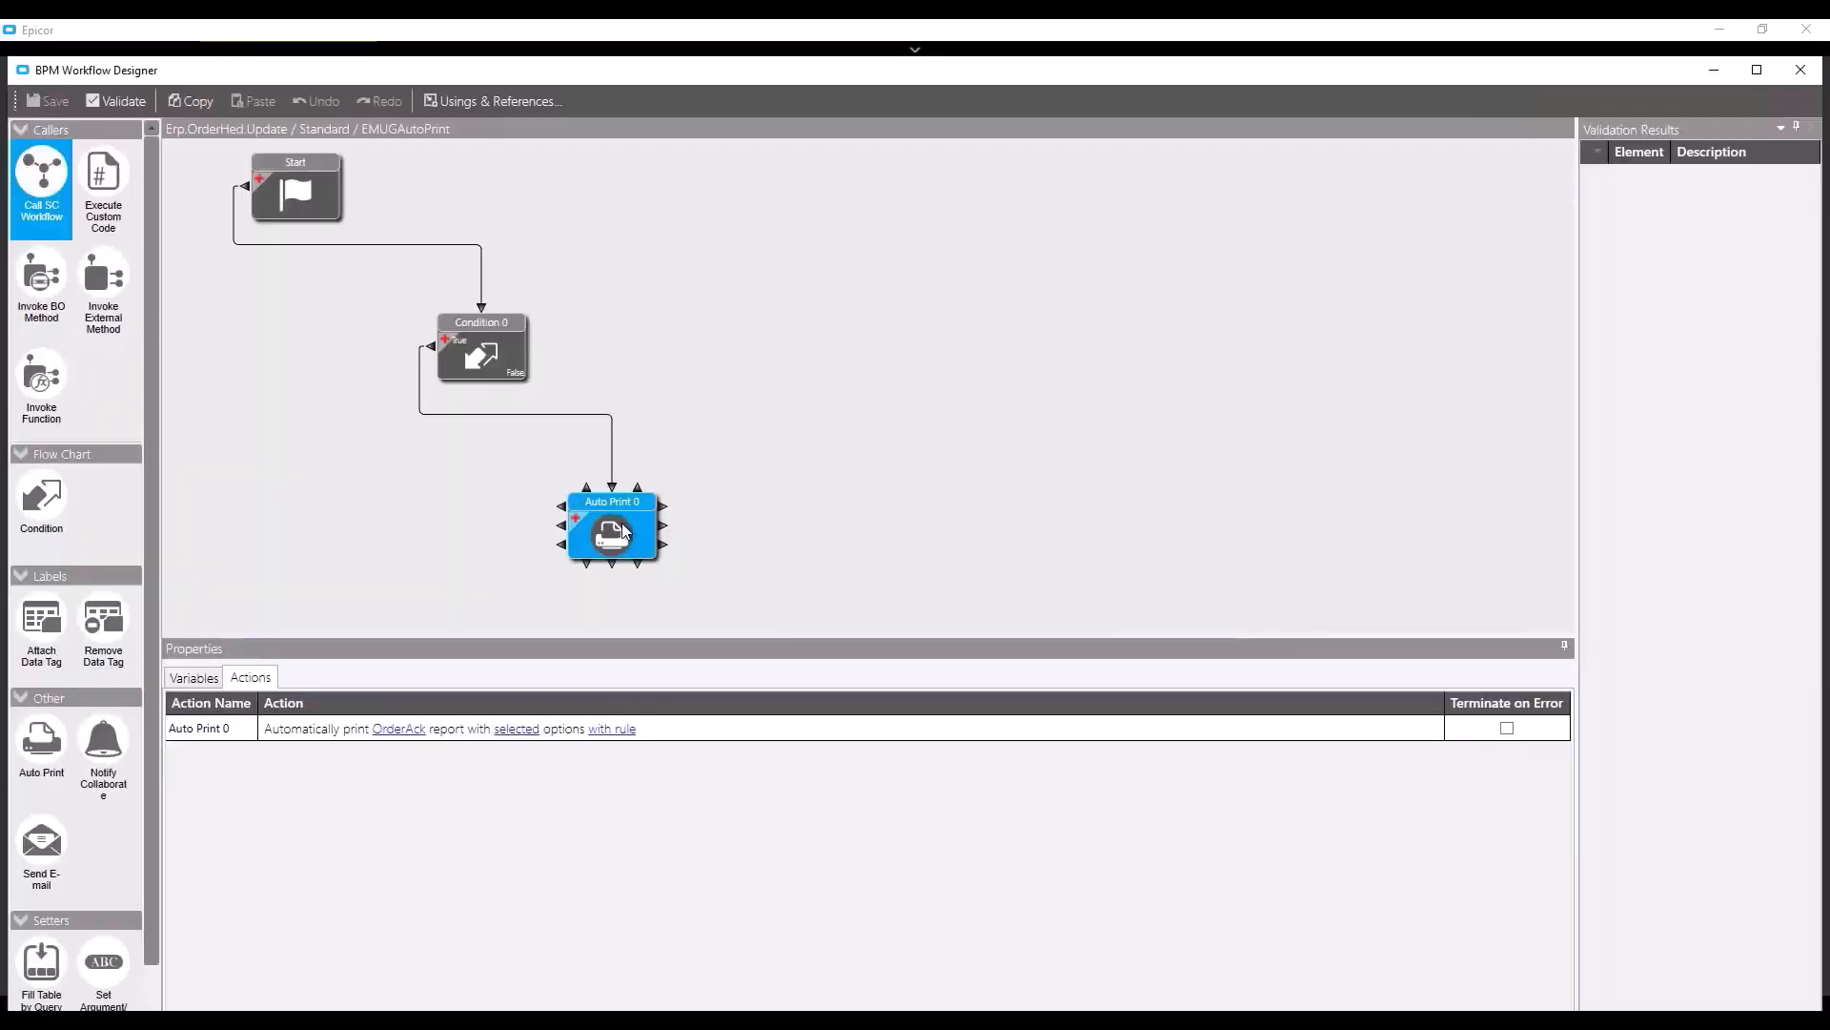
pyautogui.click(436, 734)
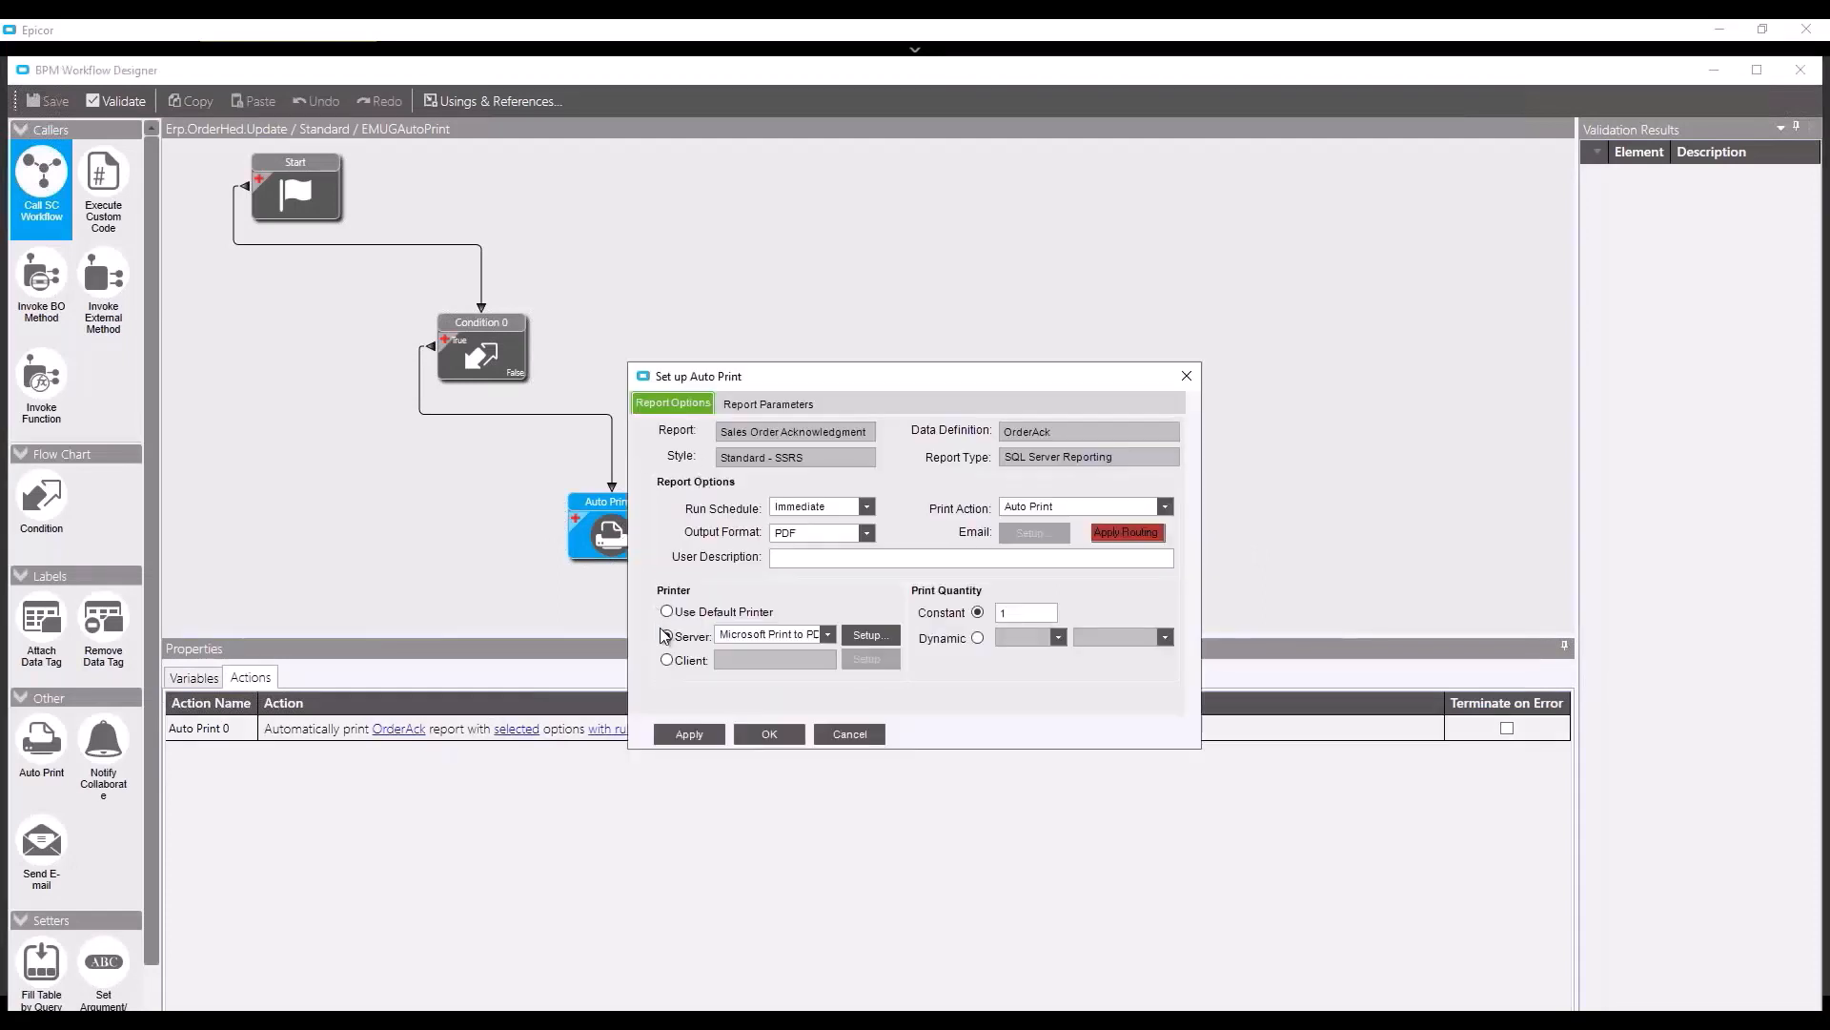
pyautogui.click(828, 635)
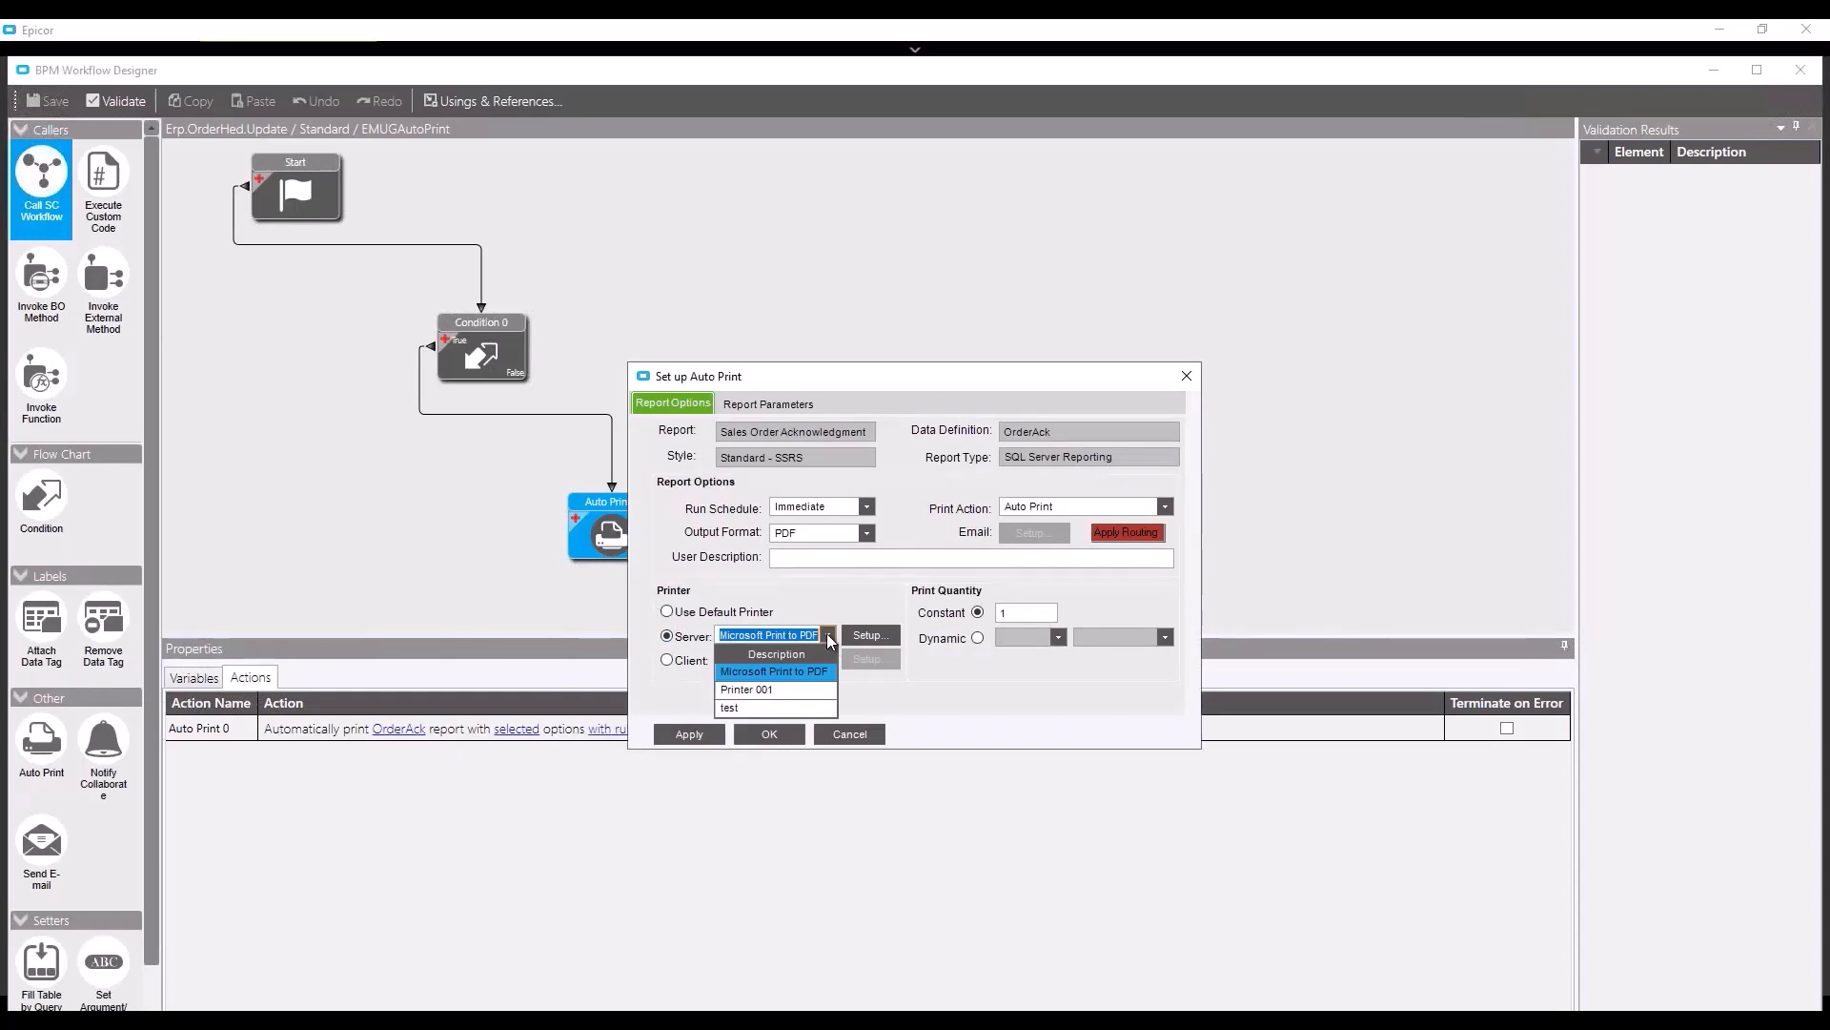
pyautogui.click(870, 637)
pyautogui.click(870, 637)
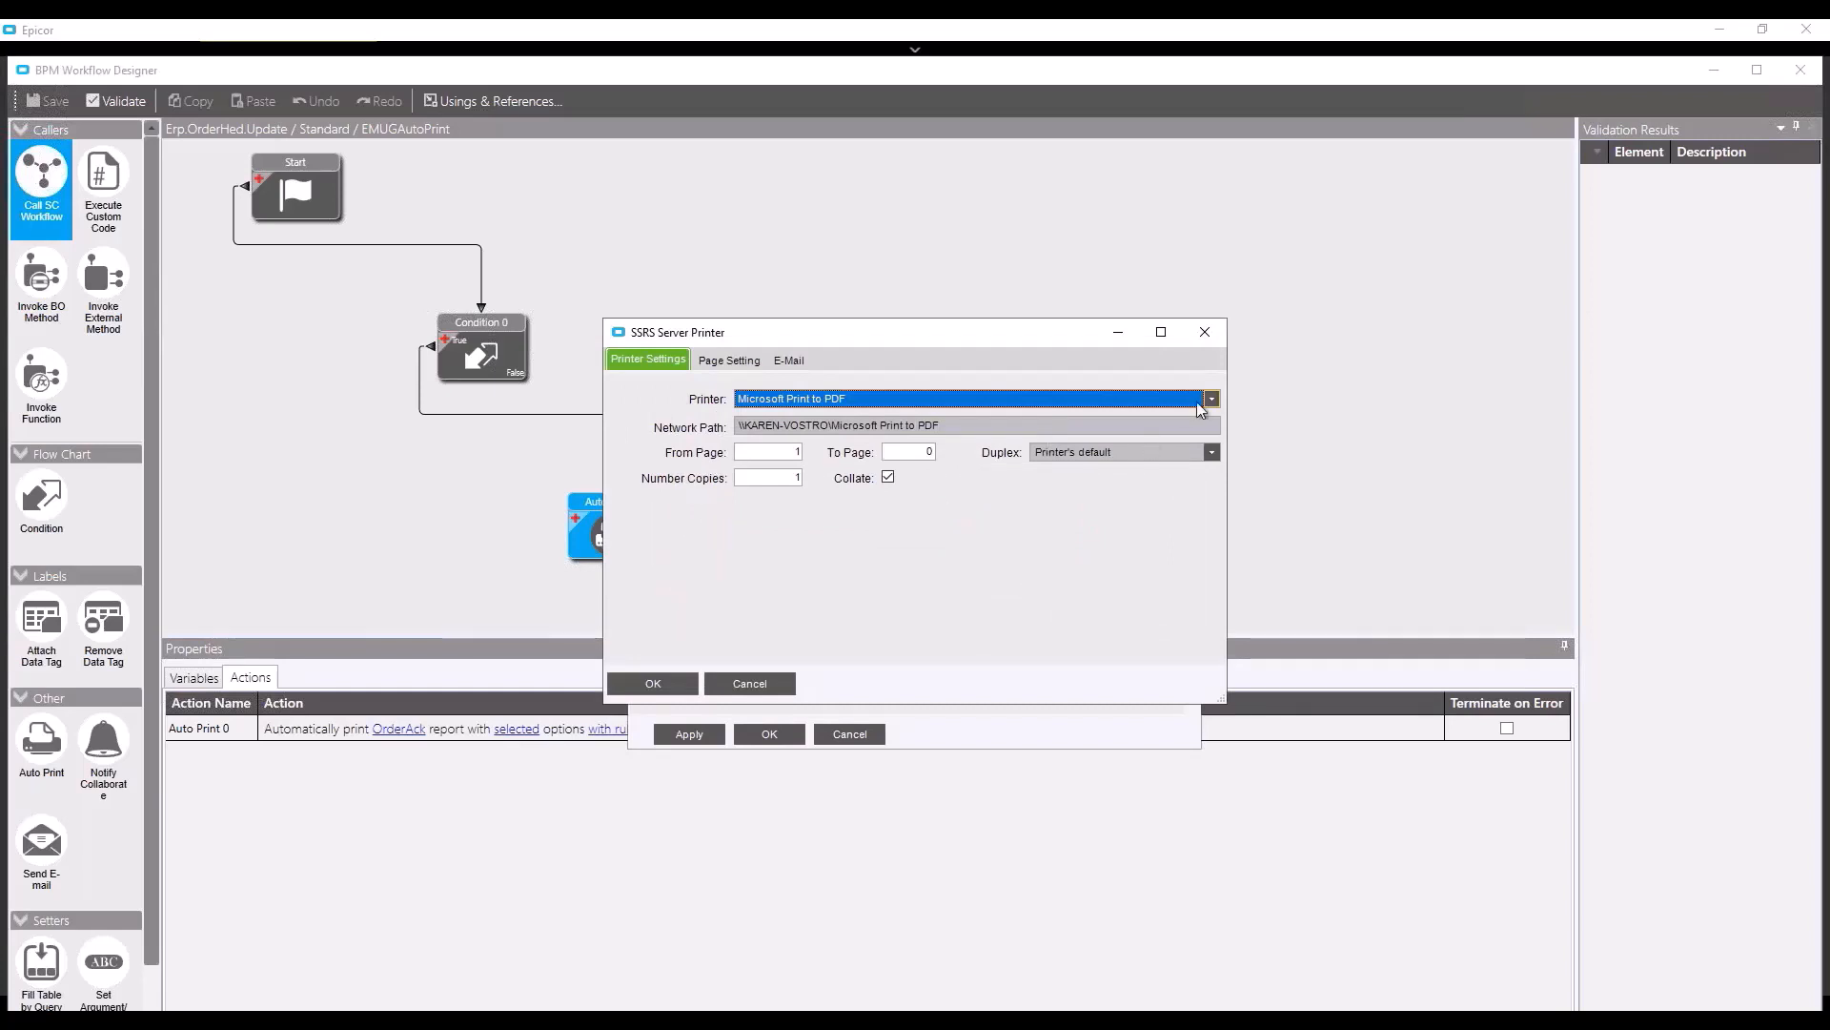
pyautogui.click(1211, 399)
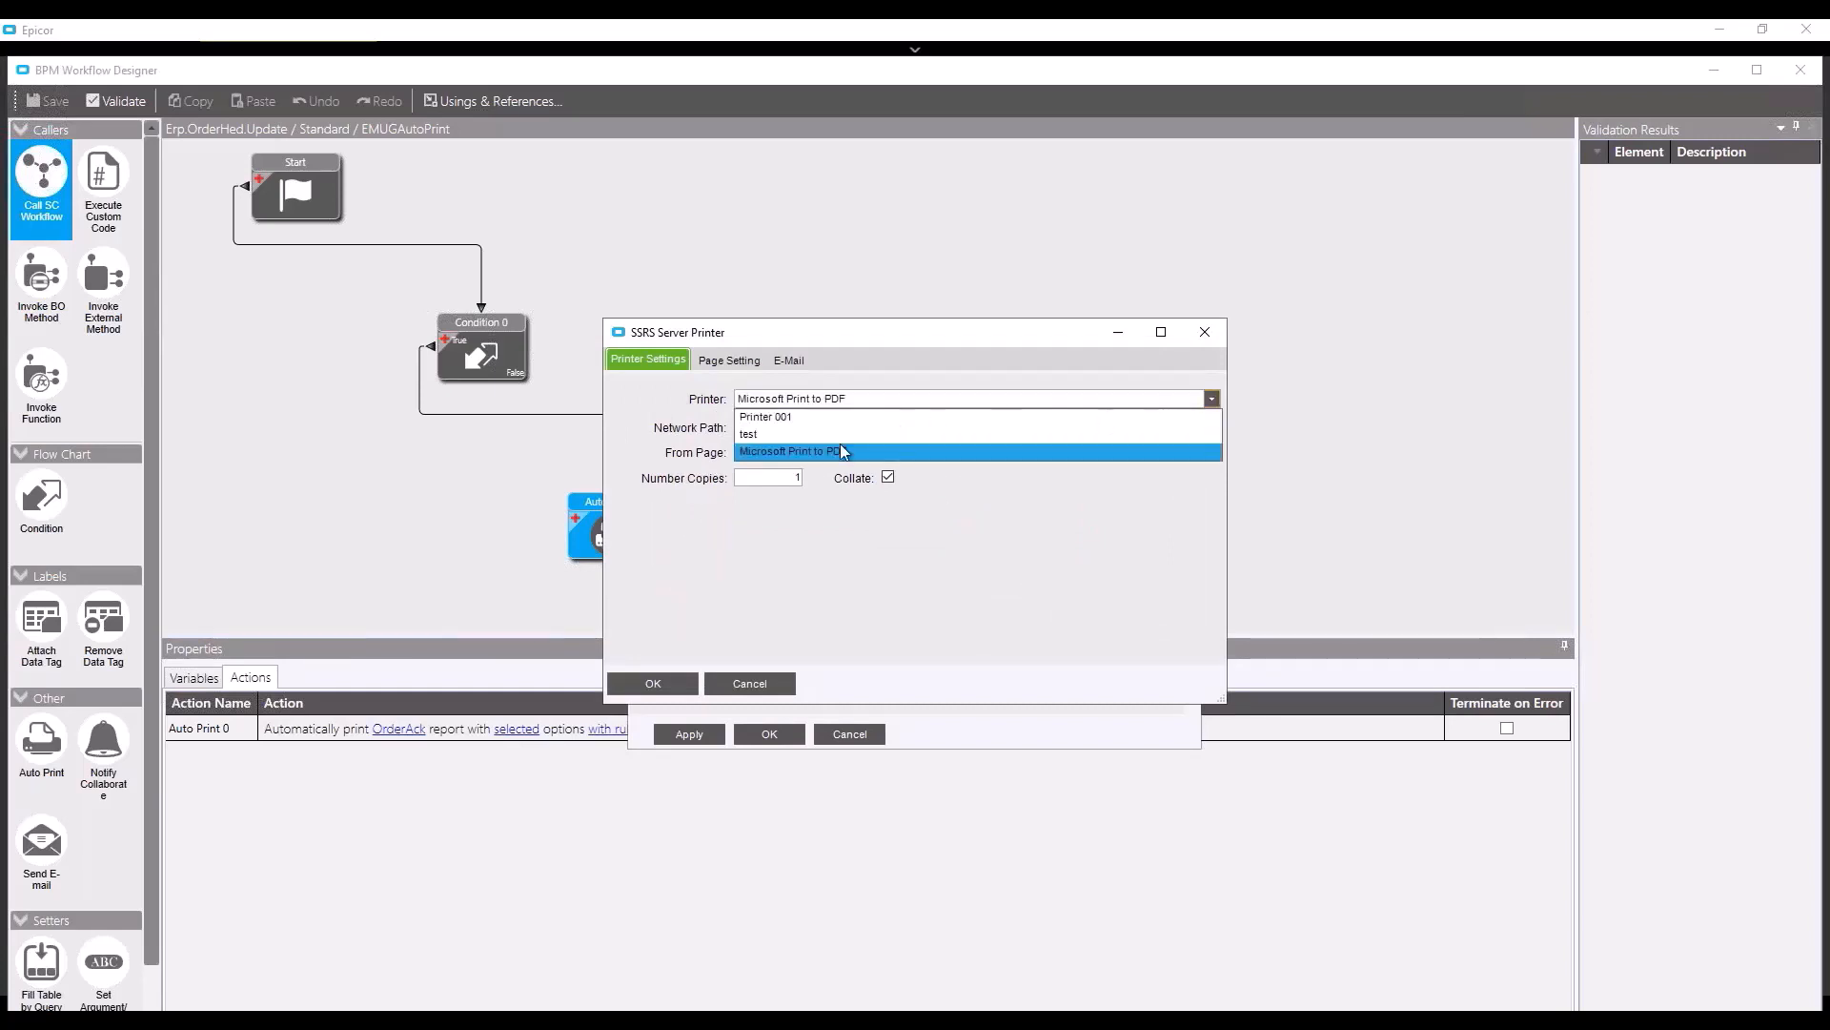
pyautogui.click(810, 464)
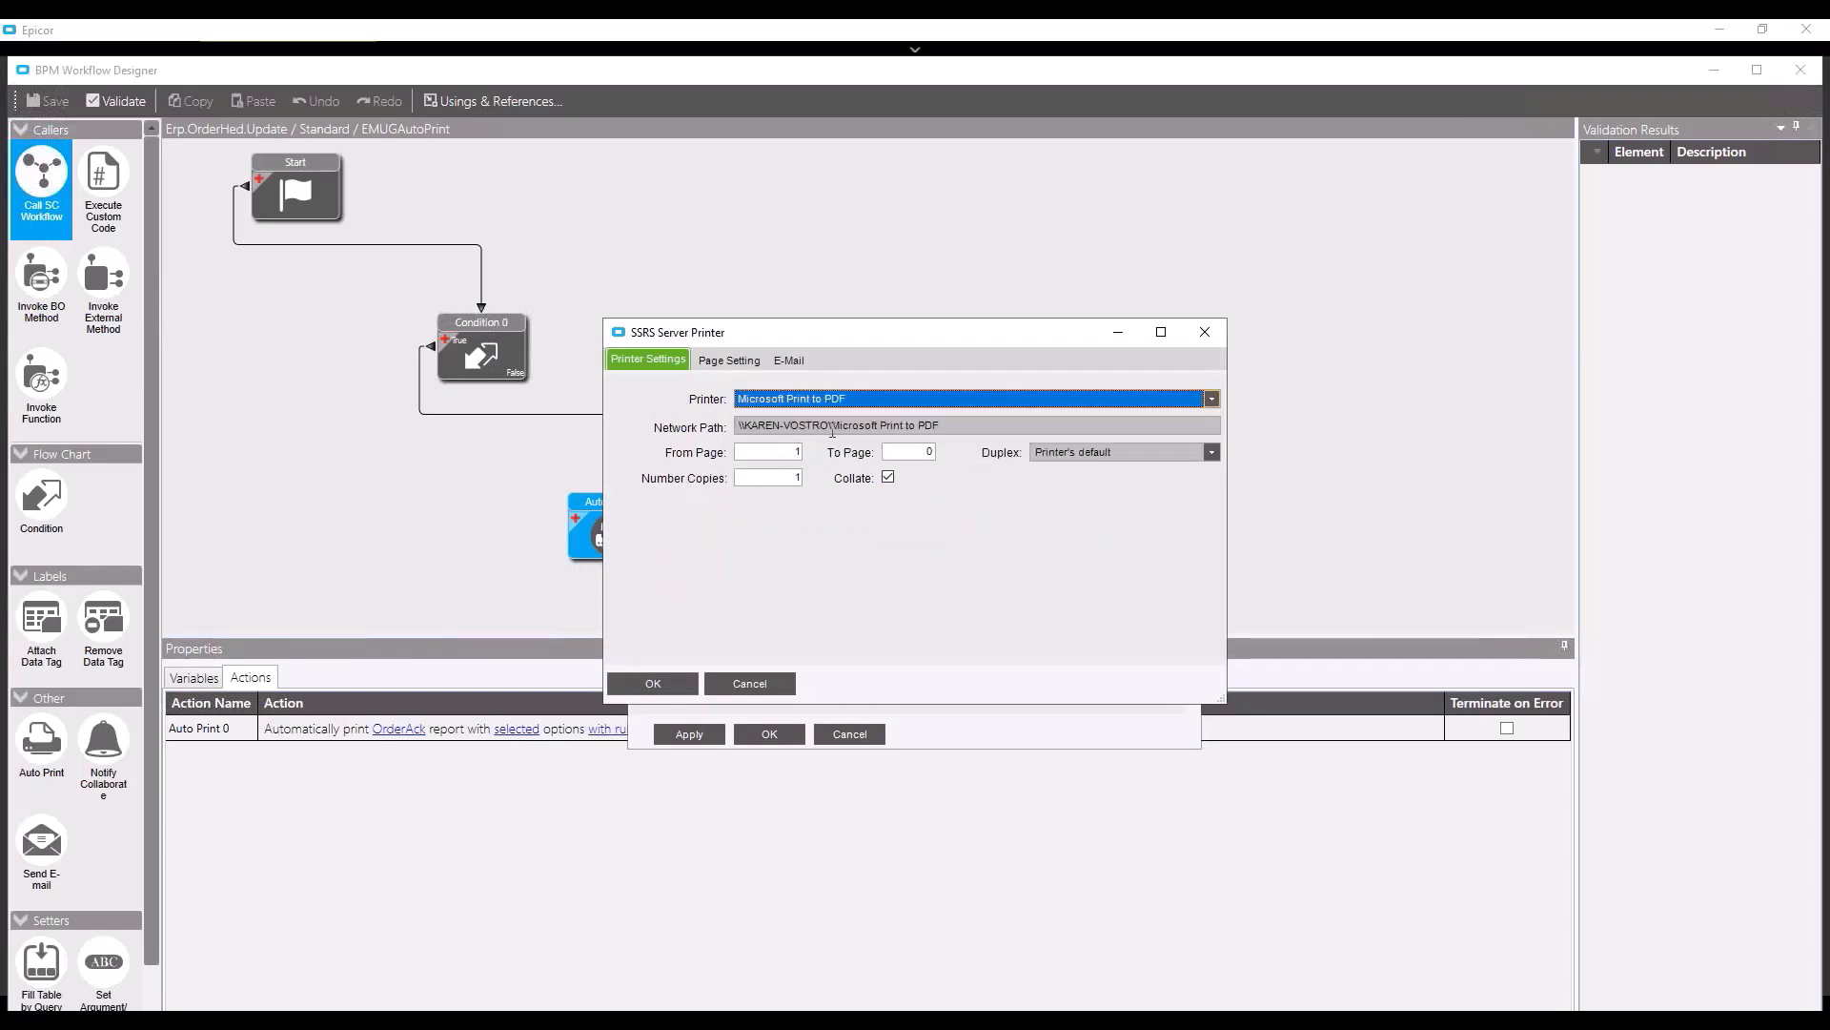
pyautogui.click(1209, 405)
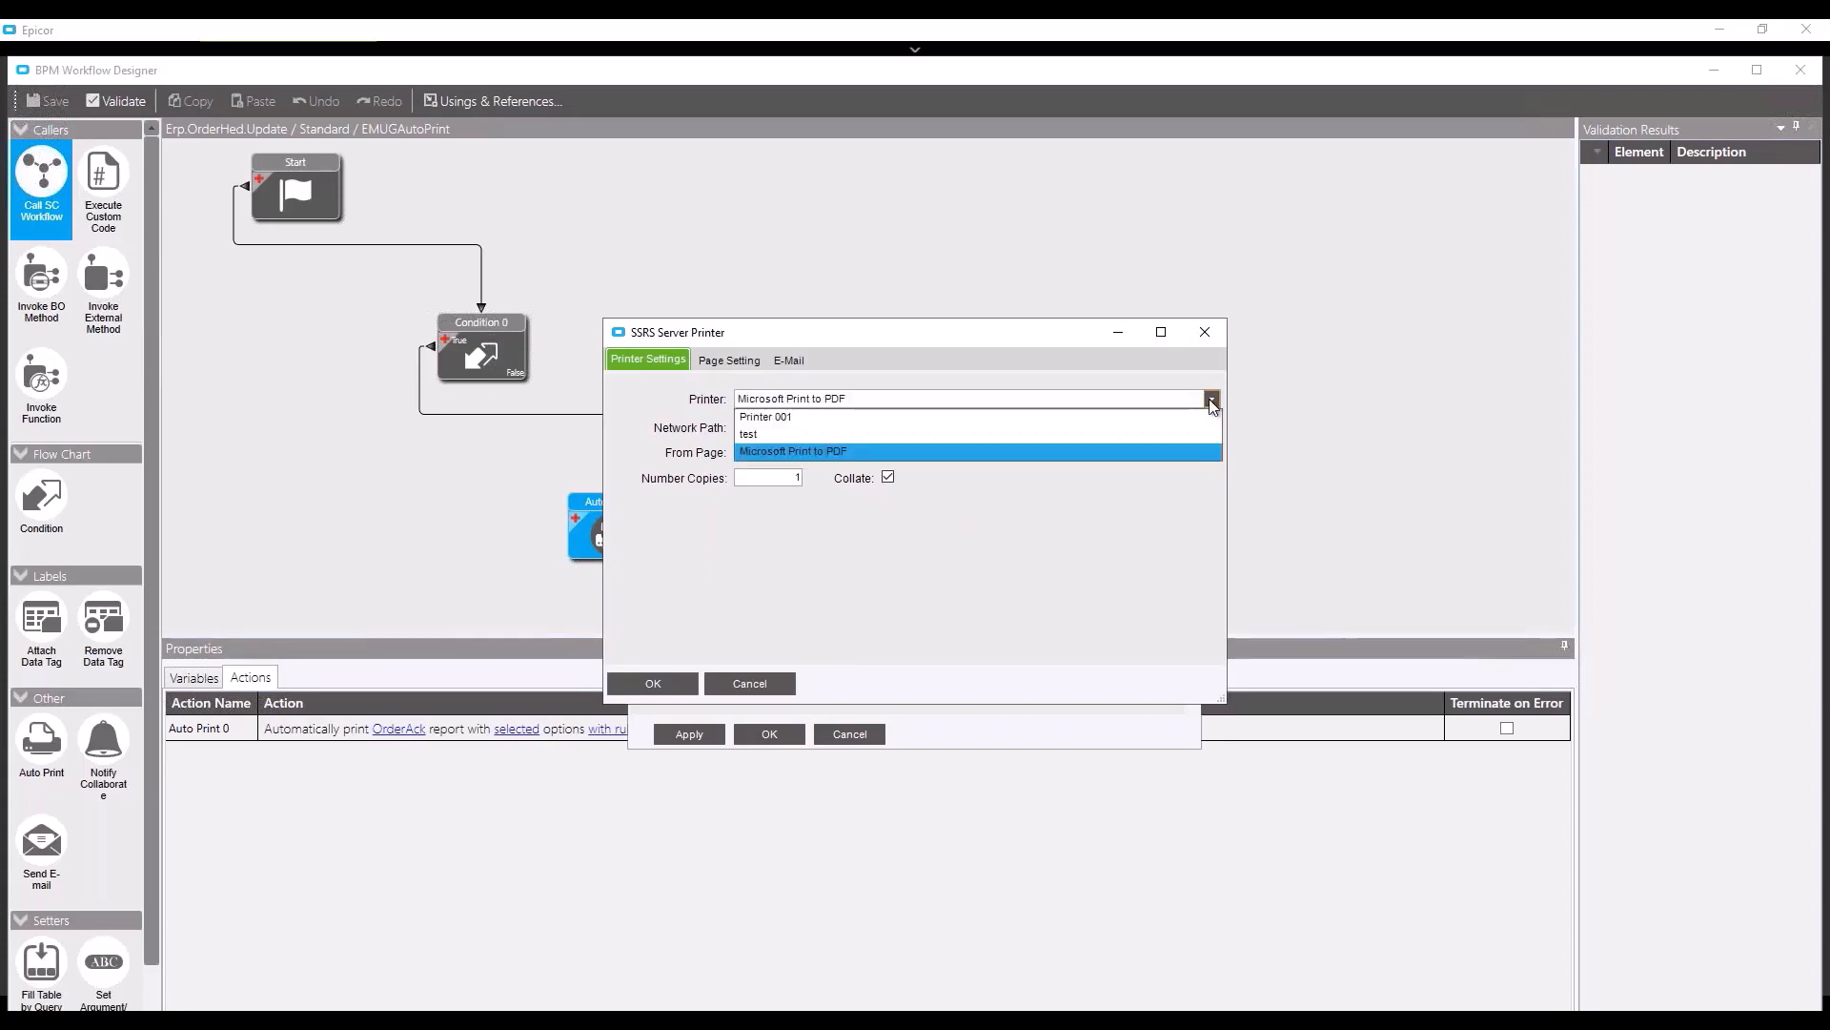
pyautogui.click(815, 418)
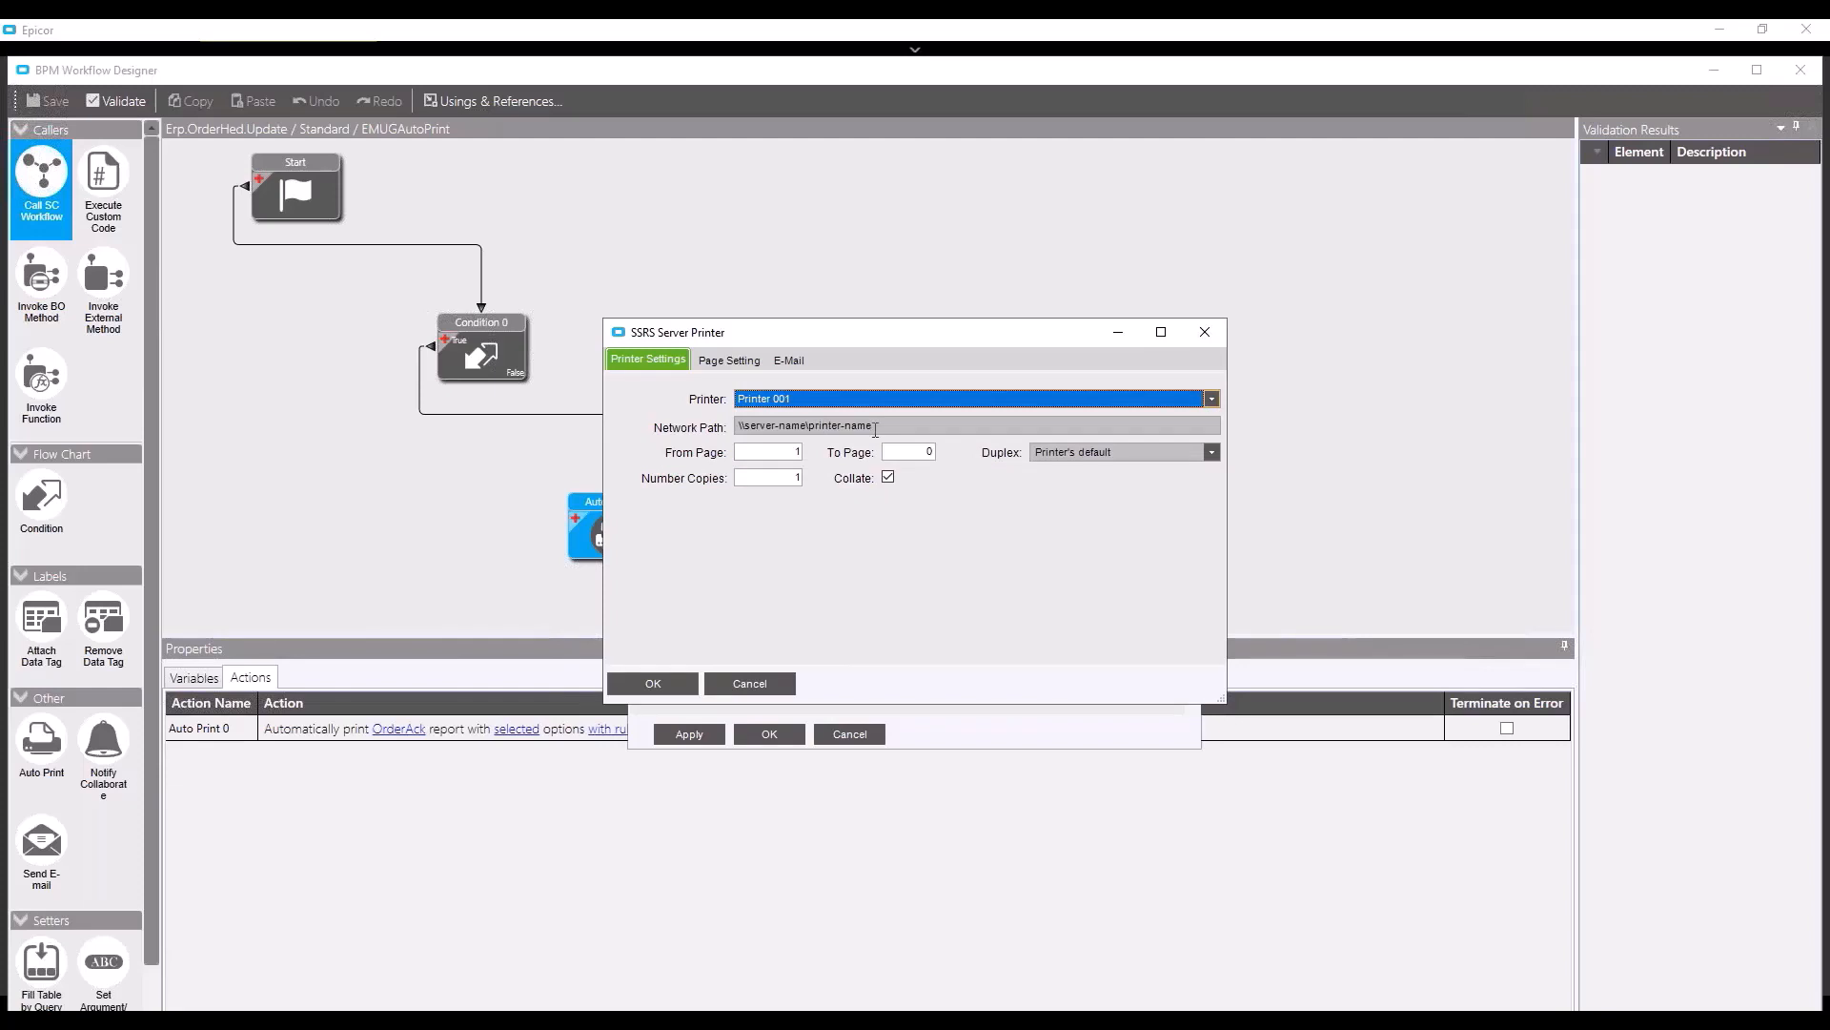
pyautogui.click(1205, 331)
# - Switch Auto Print 0 to the client printer, accept the warning, and save the workflow
pyautogui.click(666, 660)
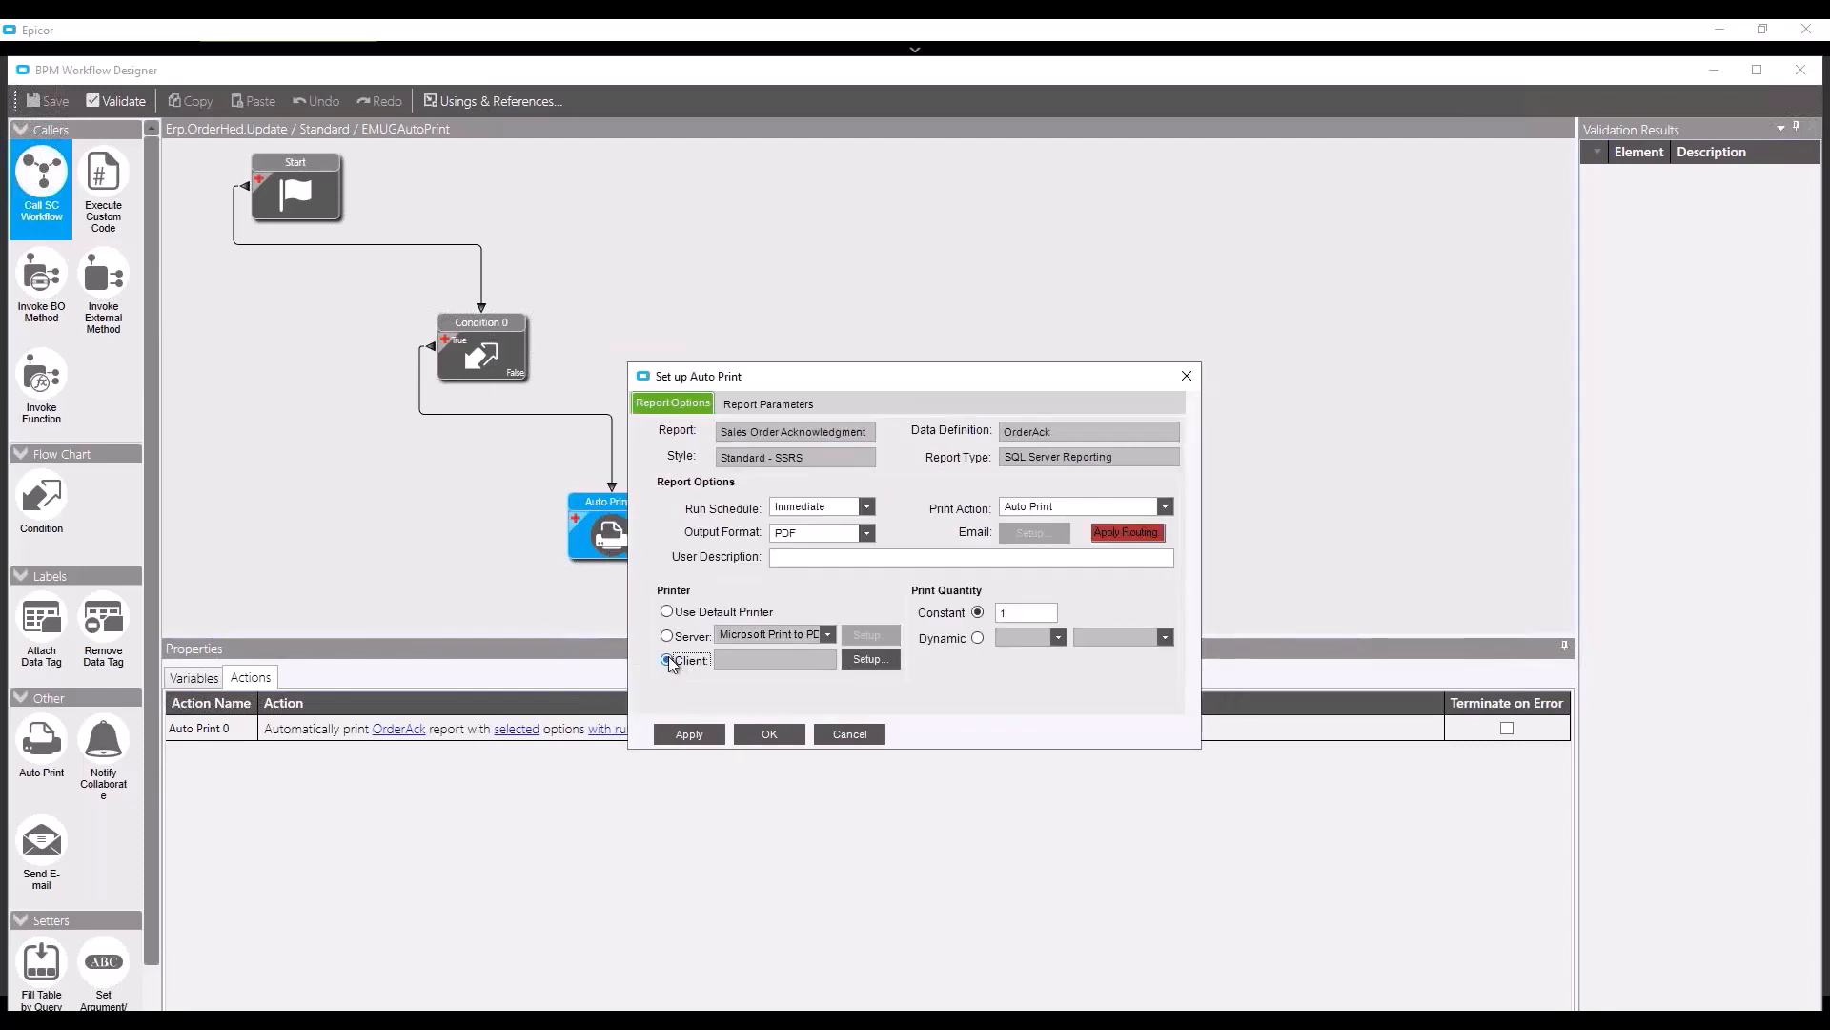
pyautogui.click(870, 660)
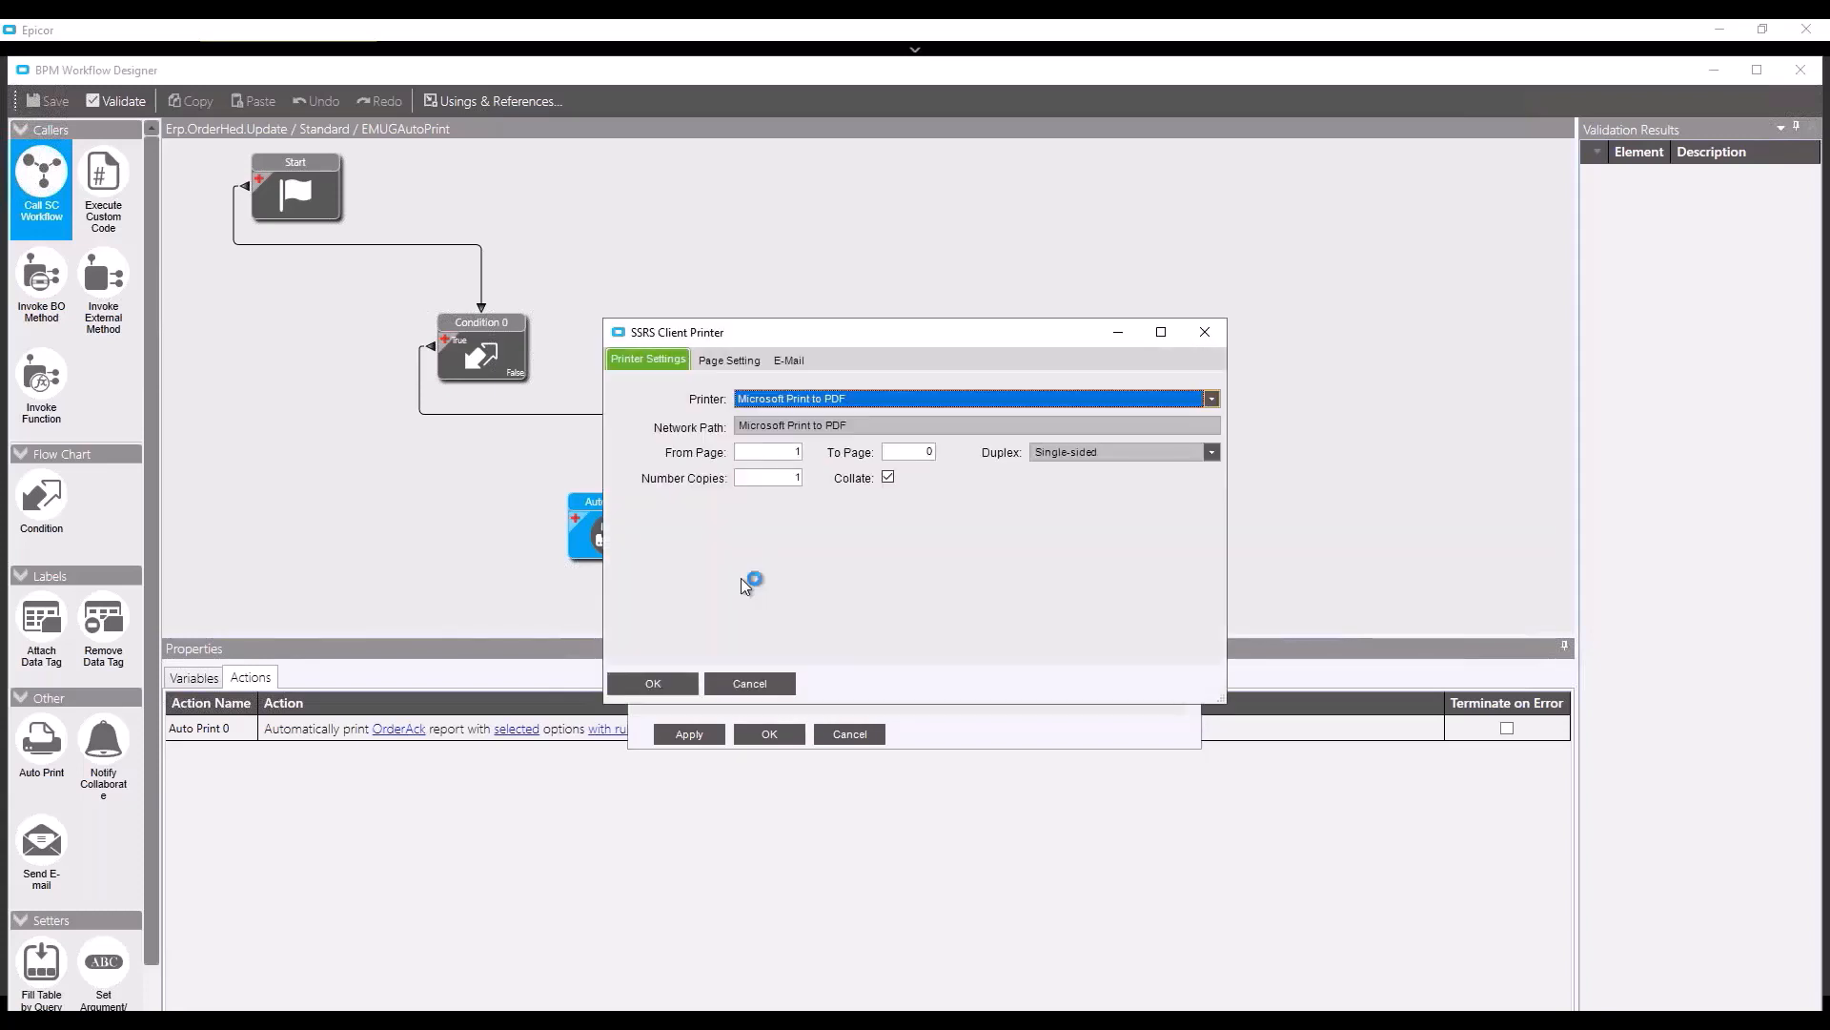
pyautogui.click(749, 684)
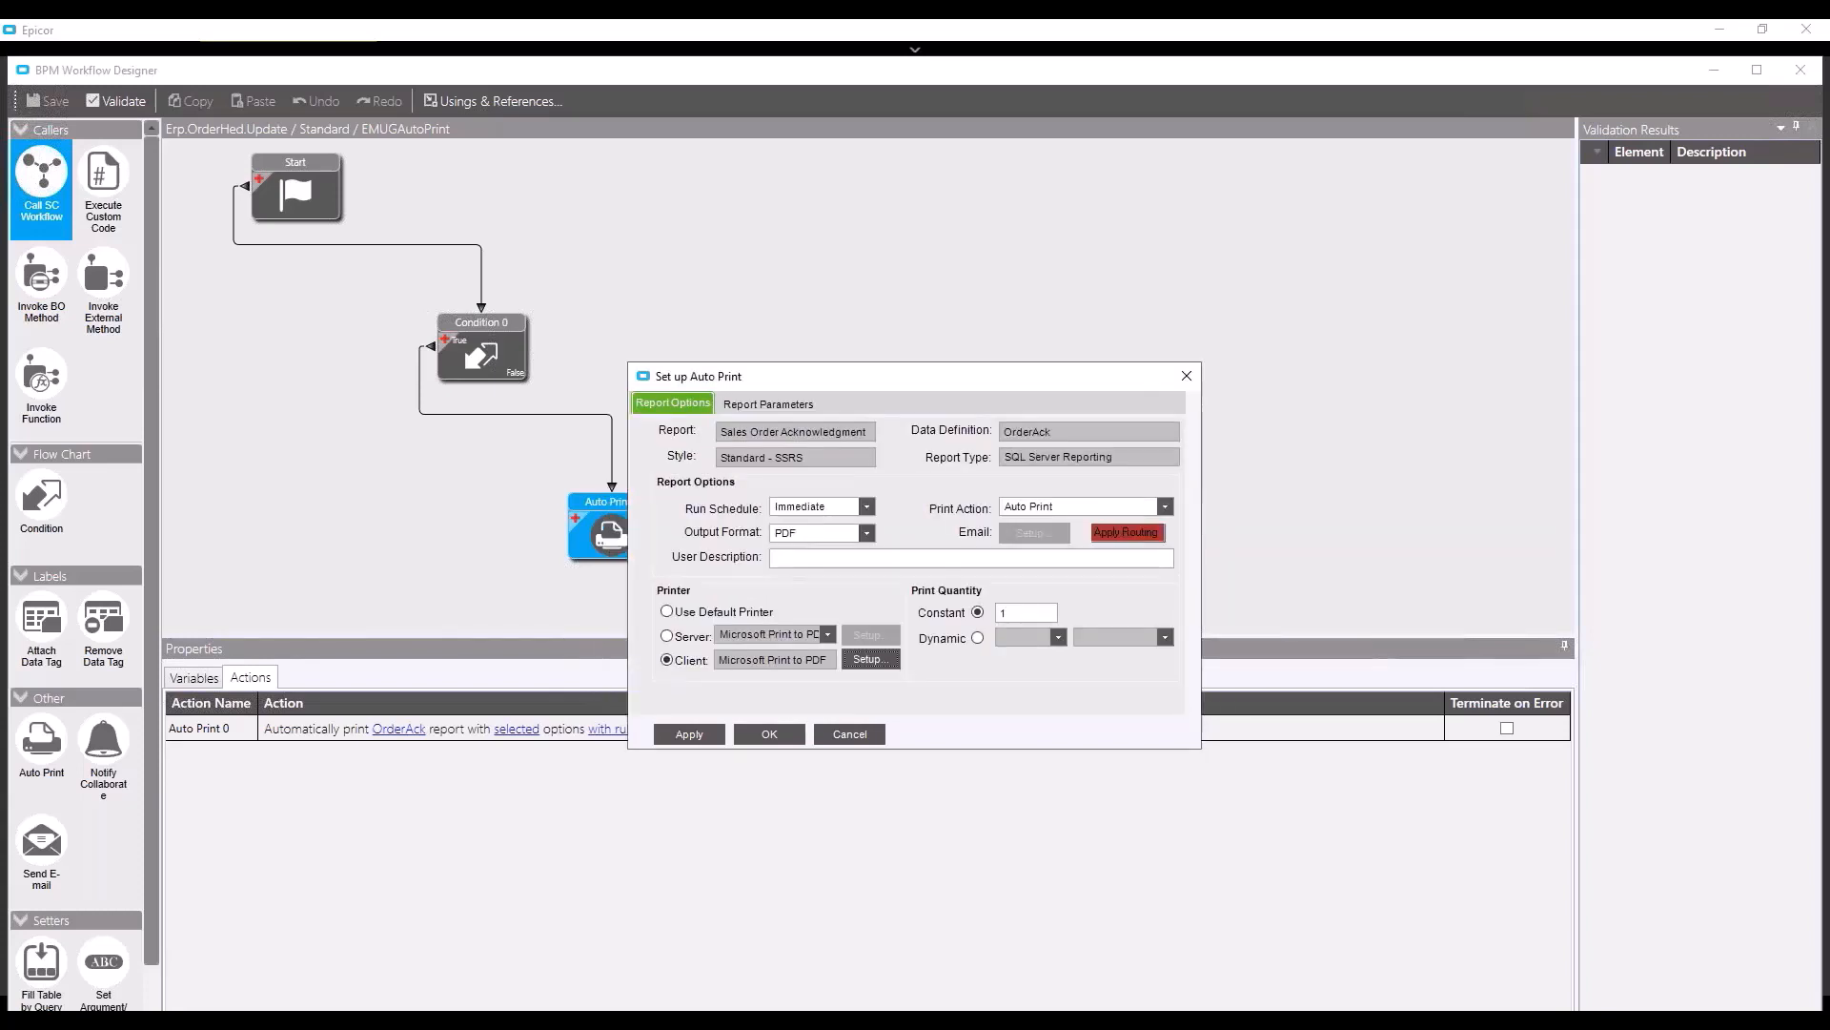
pyautogui.click(770, 734)
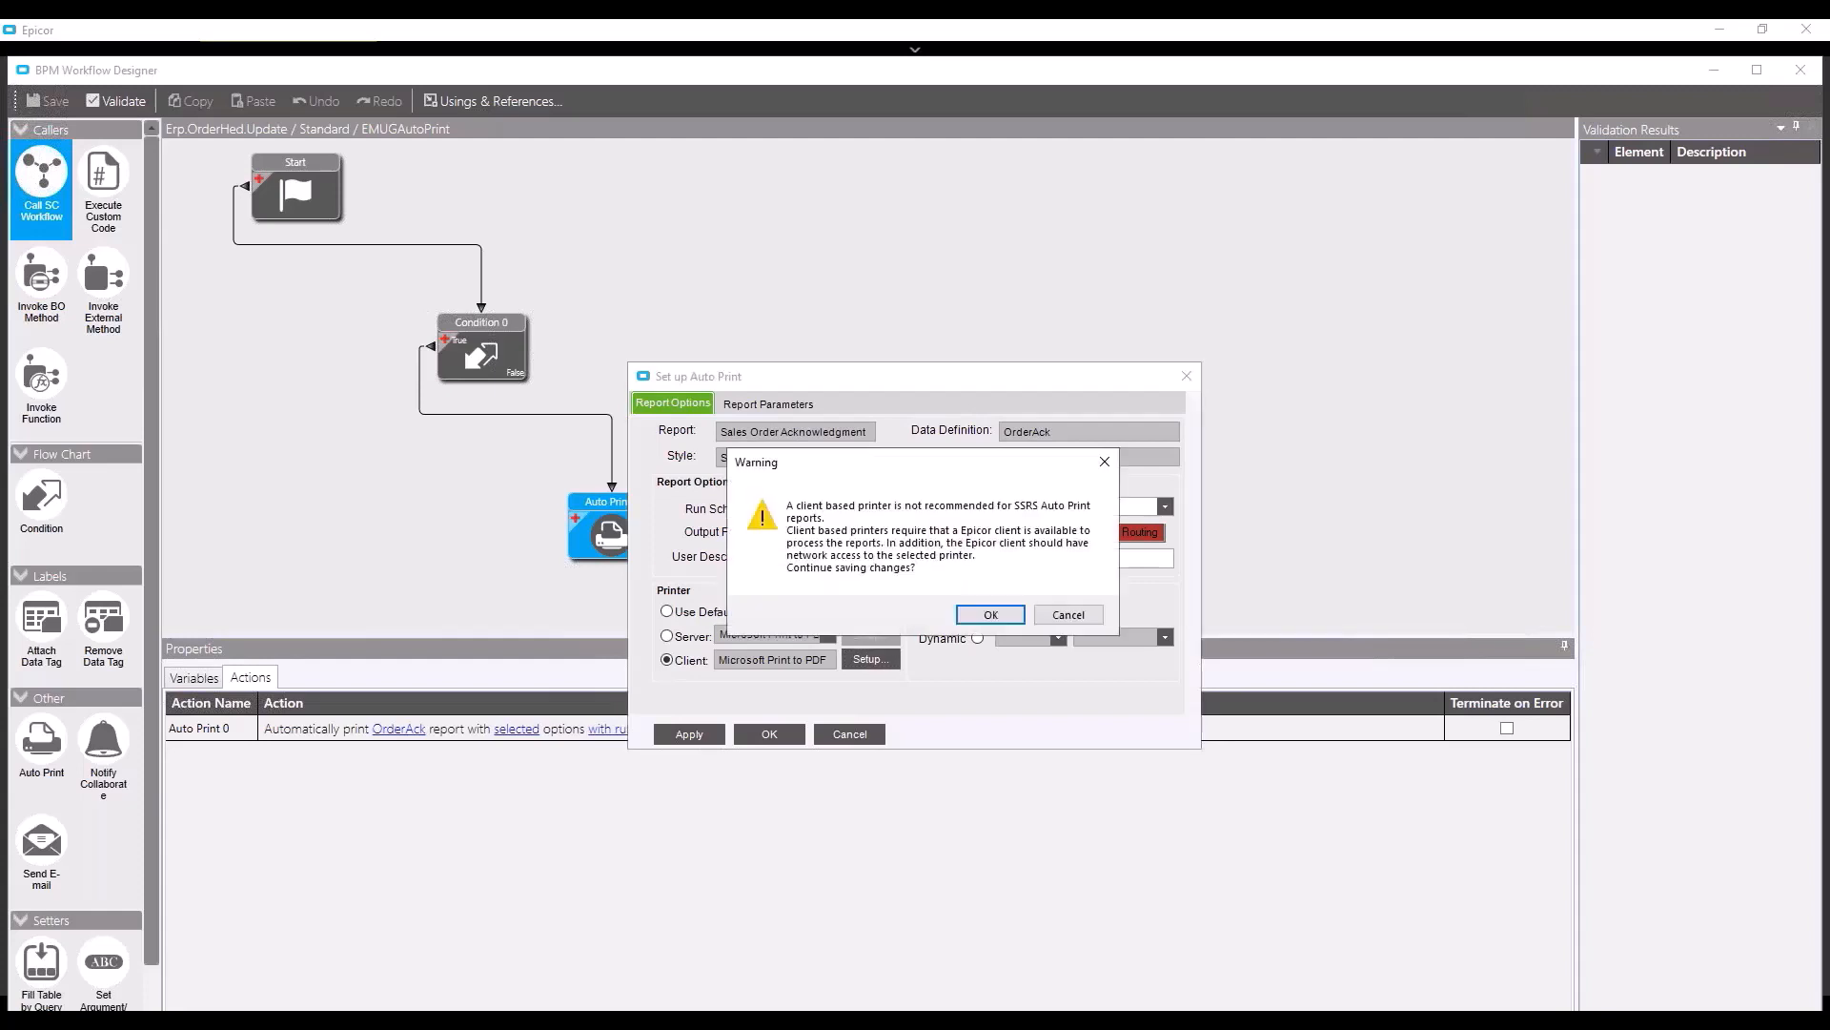
pyautogui.click(982, 620)
pyautogui.click(775, 736)
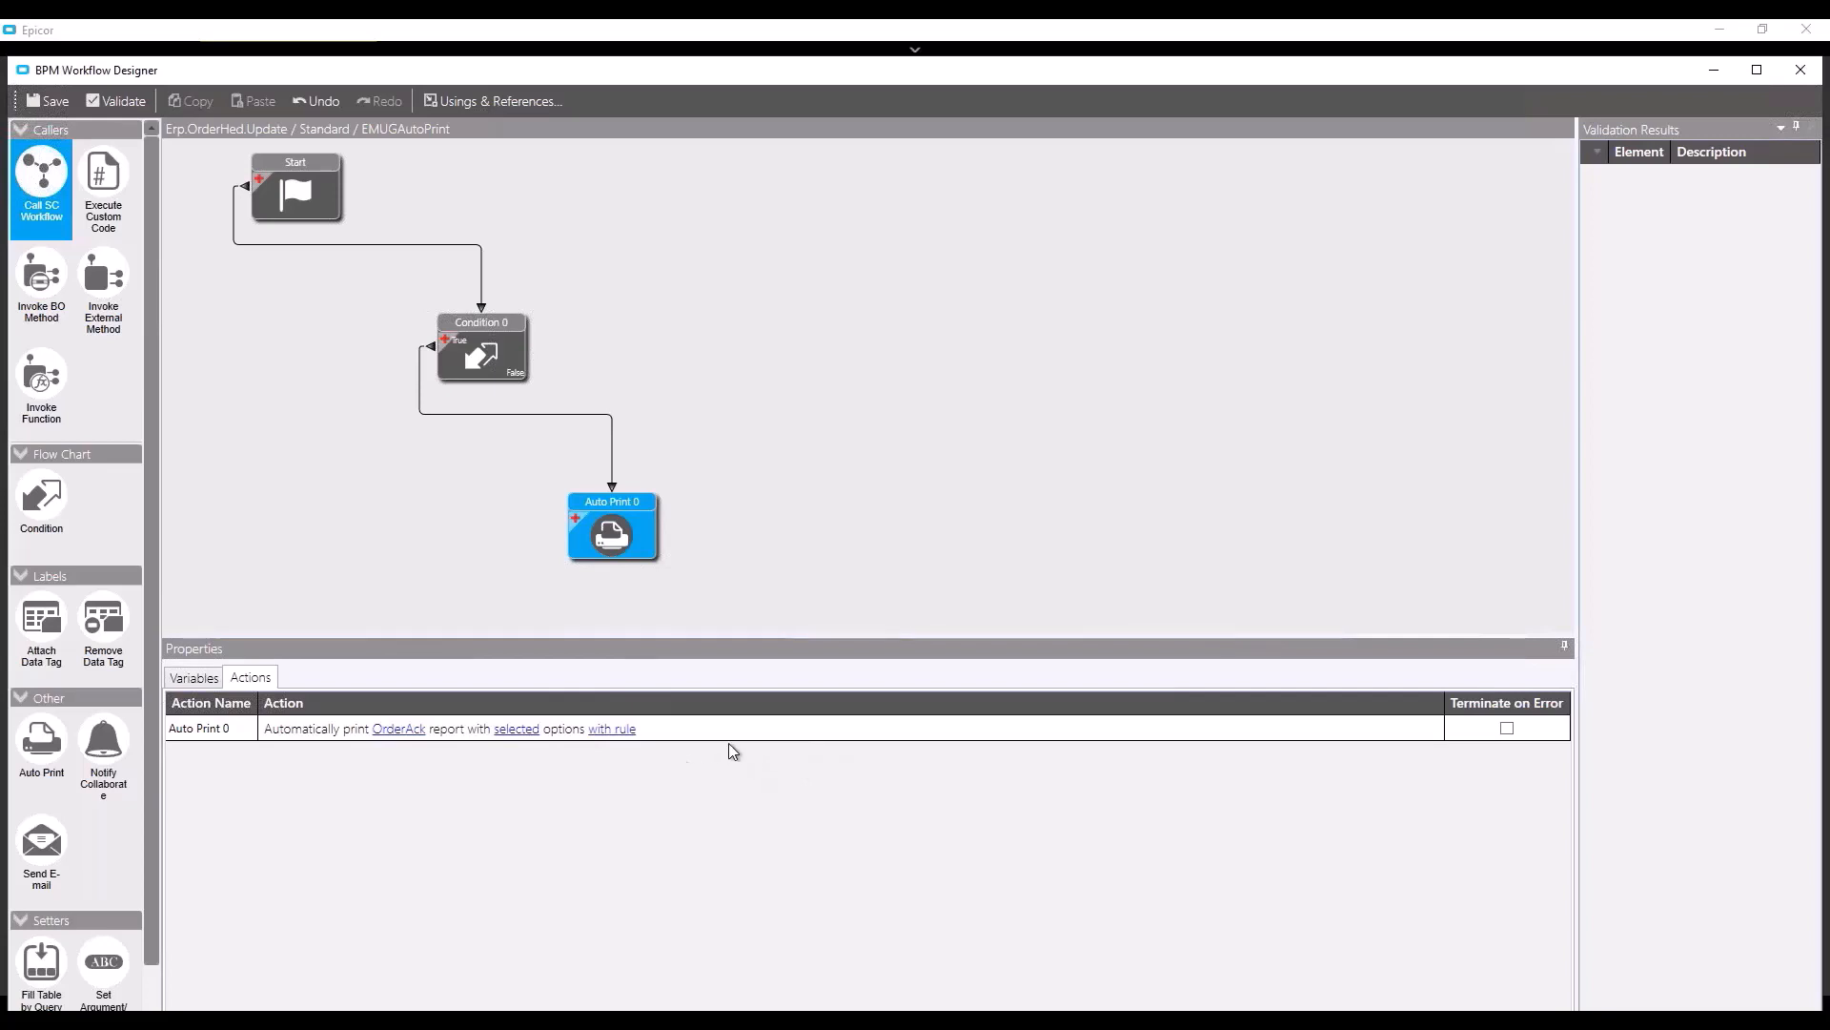
pyautogui.click(56, 101)
# - Close the designer, save the directive, then retry saving order 5526 and dismiss the Business Logic Error
pyautogui.click(1800, 72)
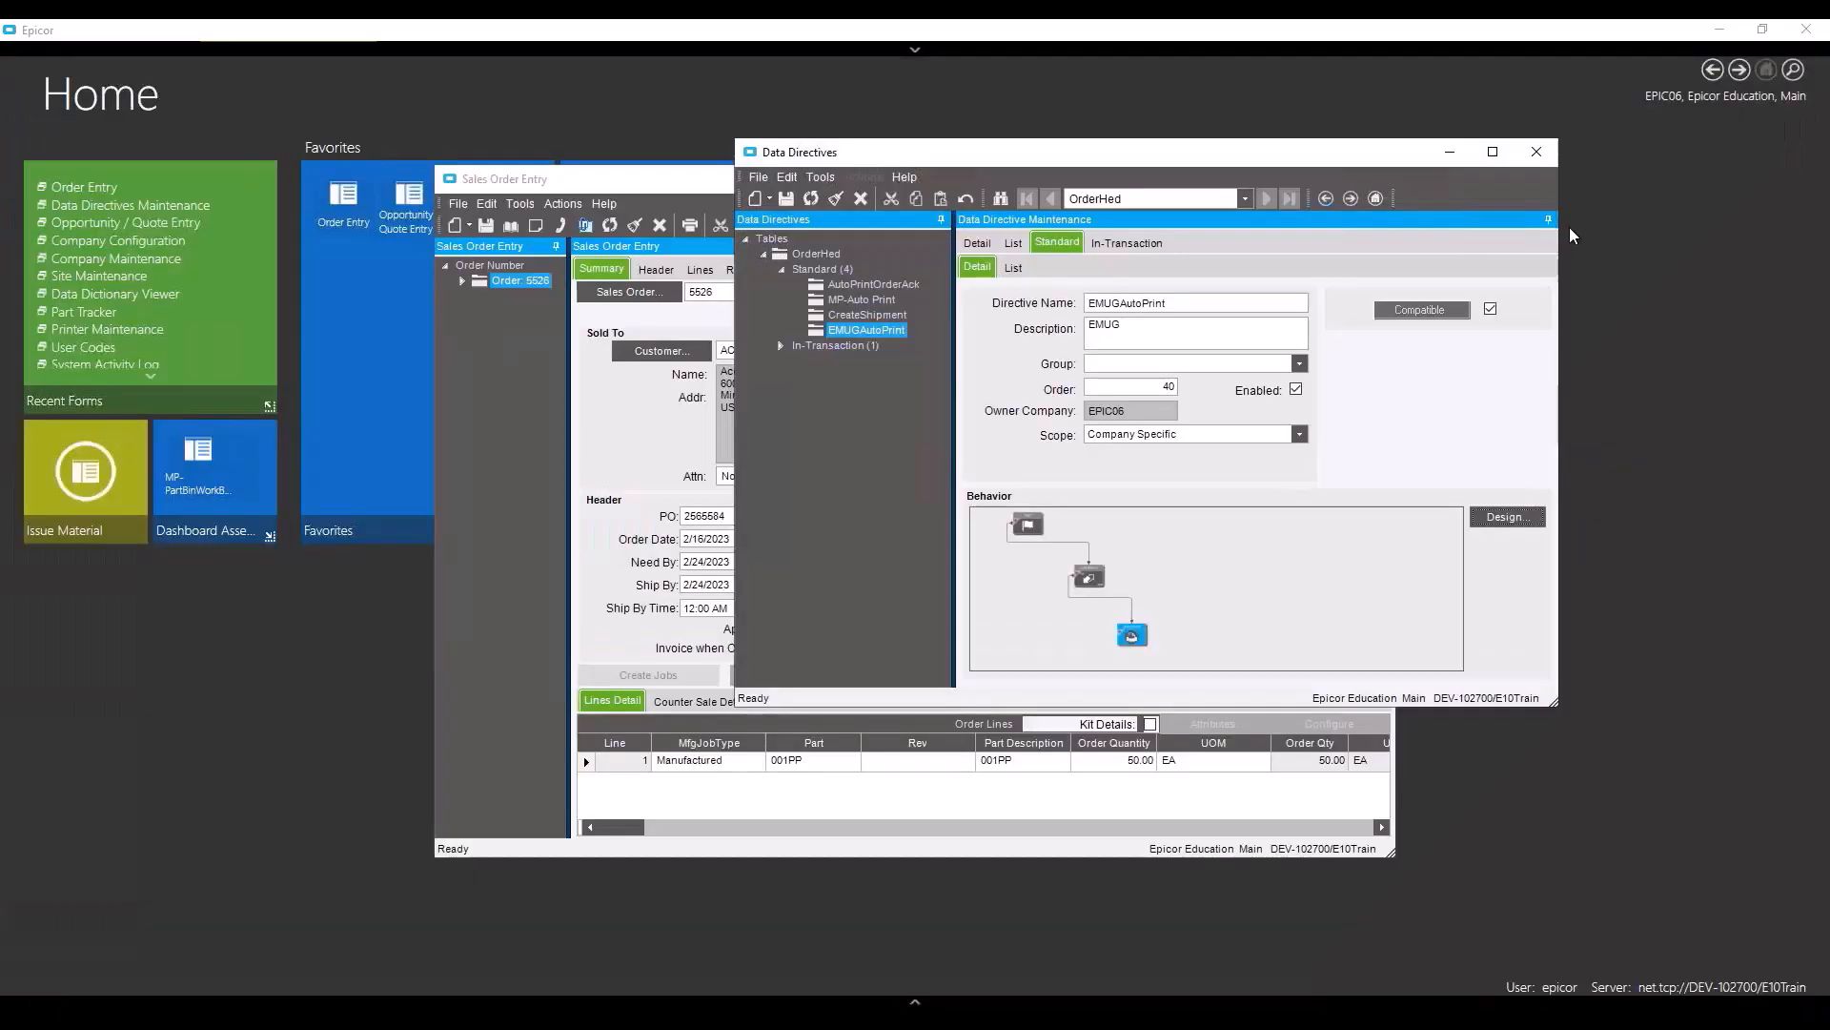
pyautogui.click(785, 203)
pyautogui.click(701, 179)
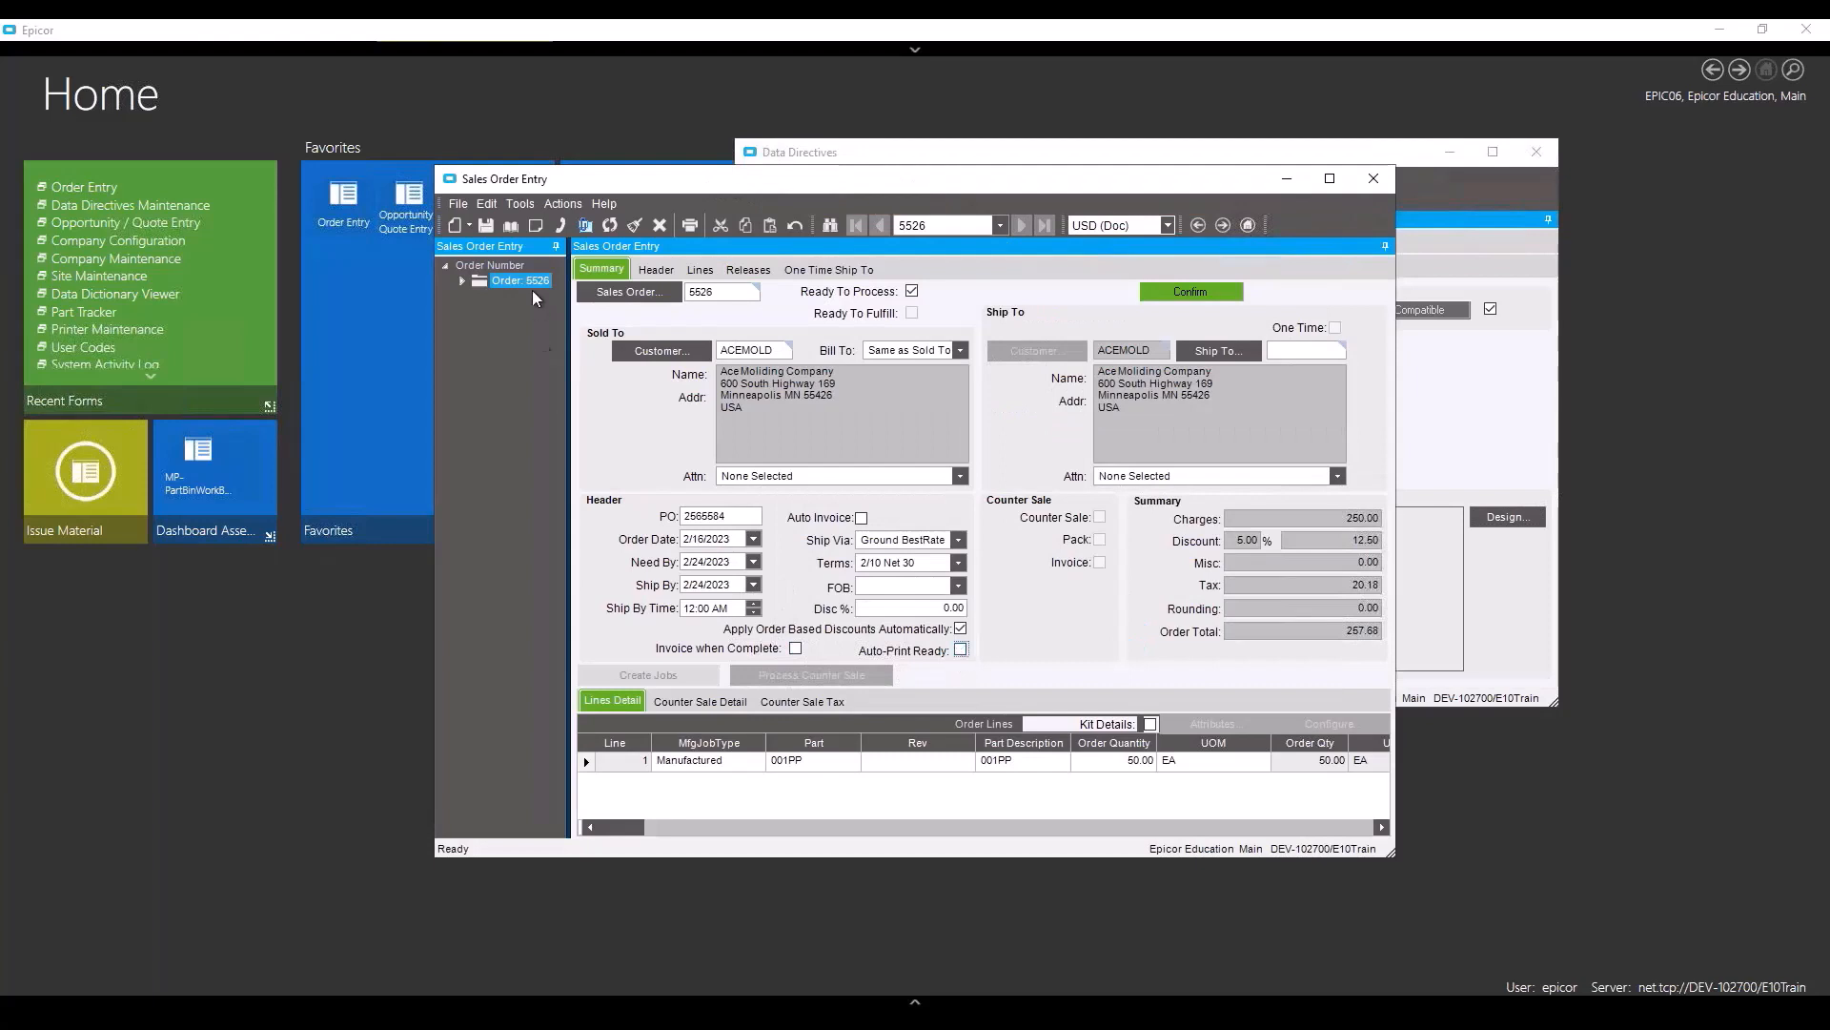
pyautogui.click(487, 225)
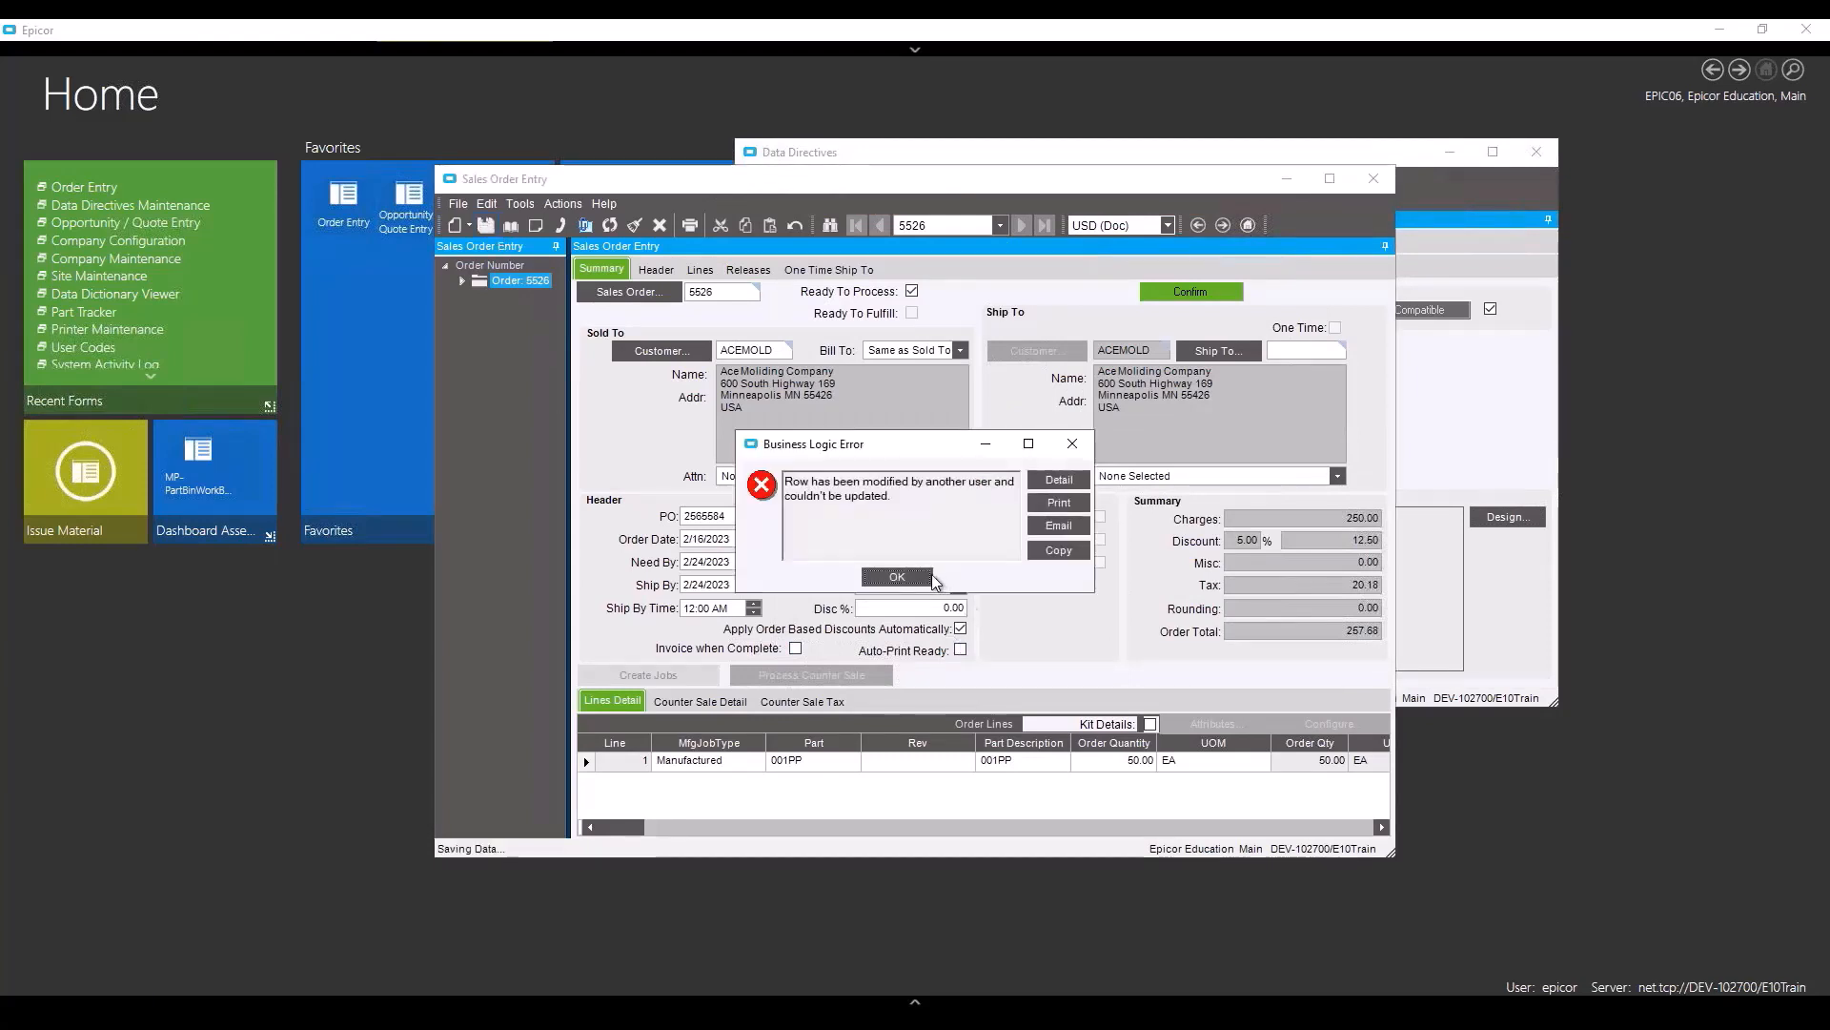
pyautogui.click(898, 578)
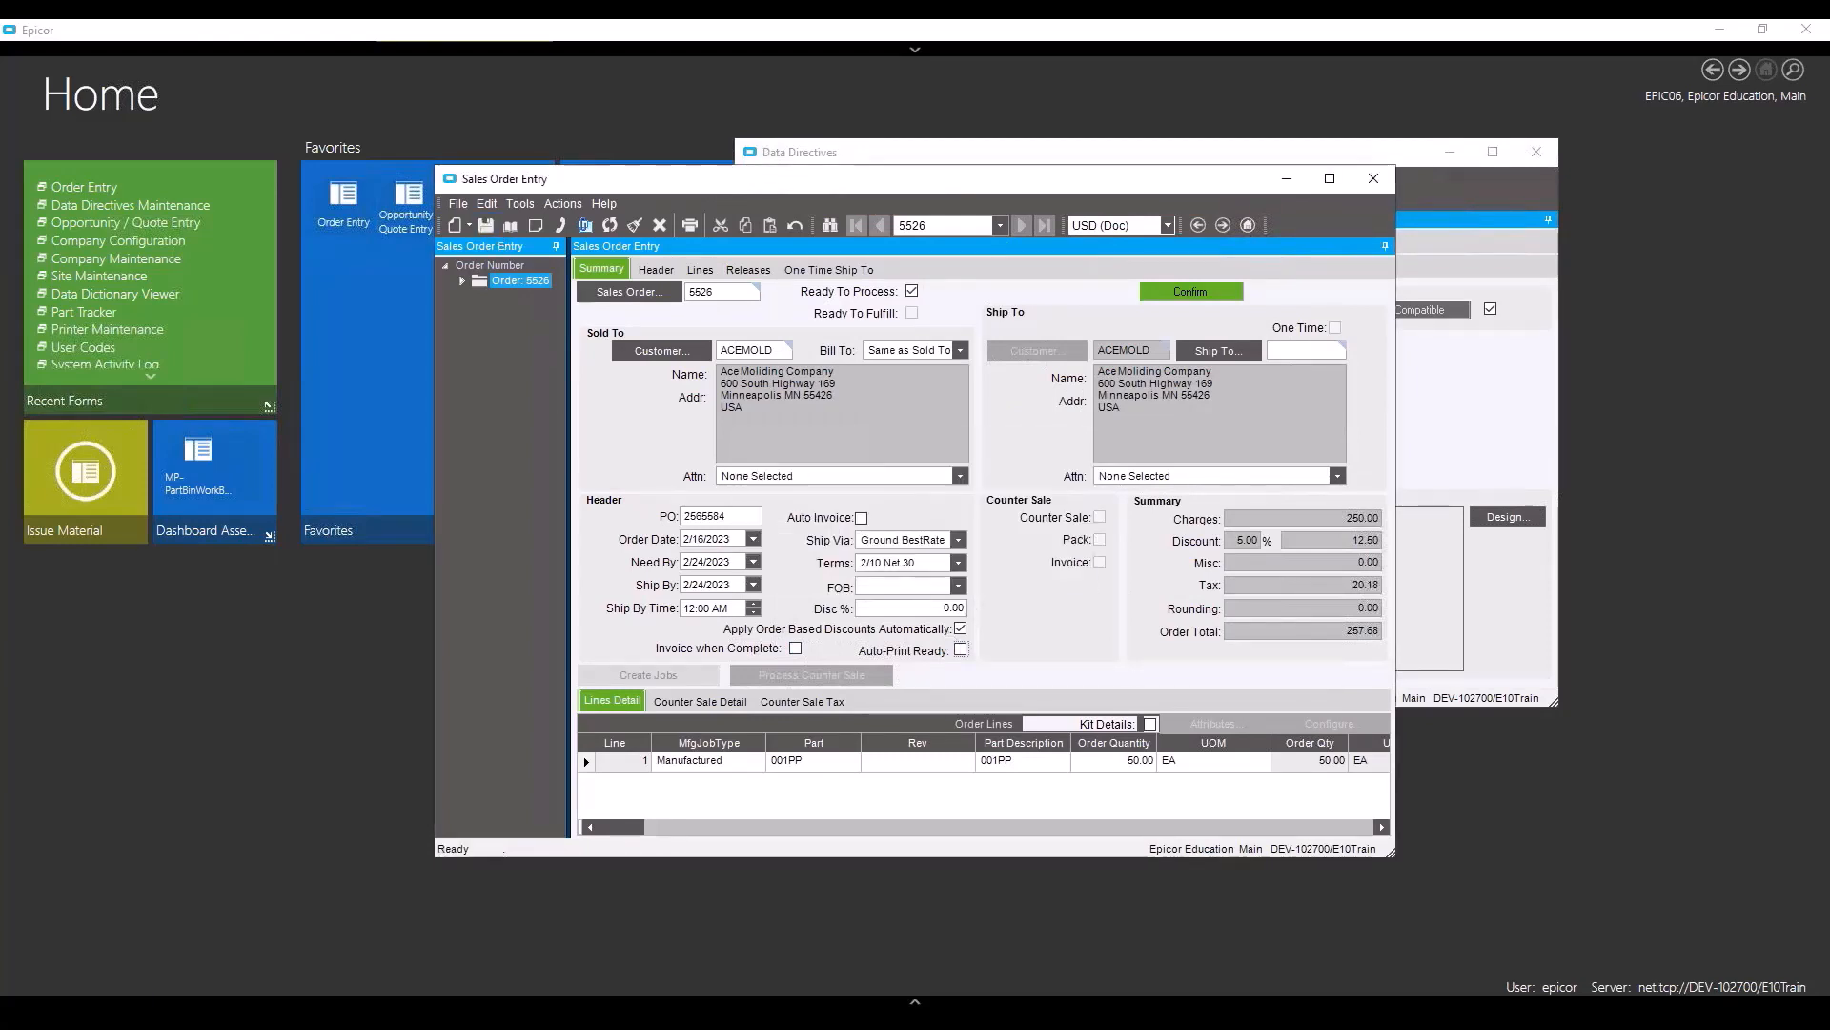
# - Refresh order 5526, tick Auto-Print Ready again, and save it
pyautogui.click(612, 227)
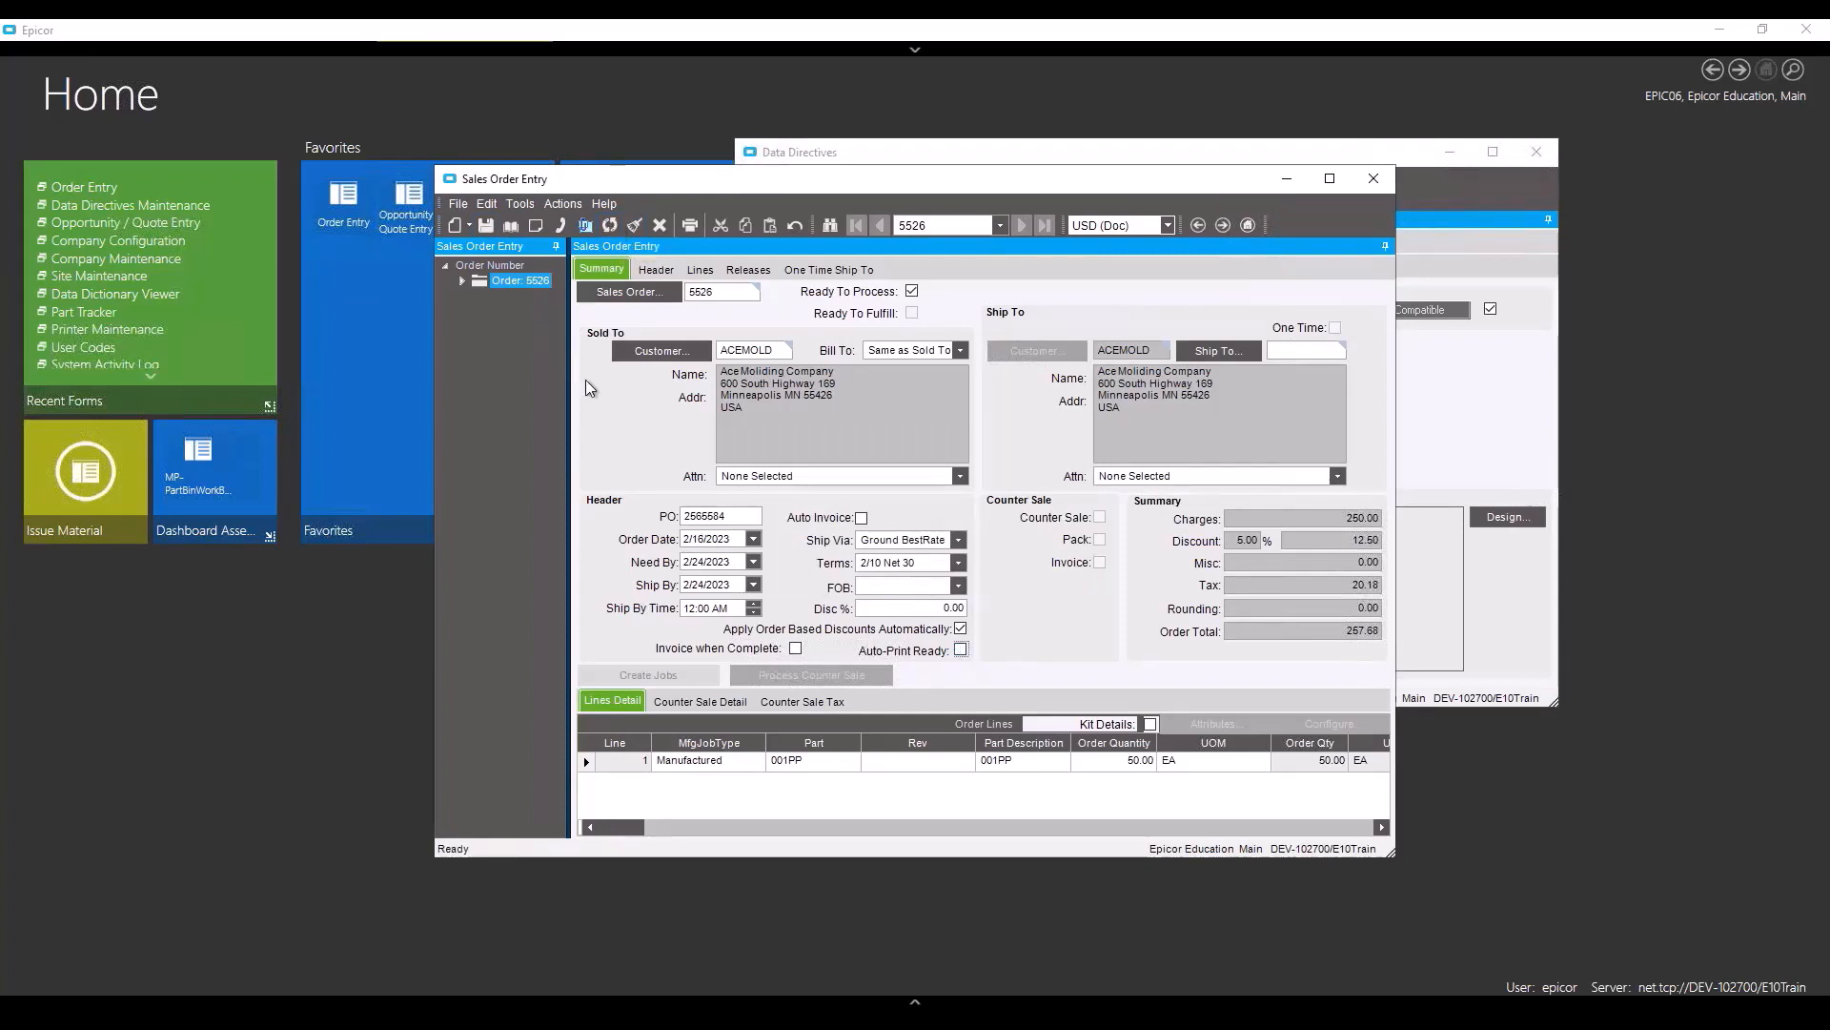
pyautogui.click(961, 649)
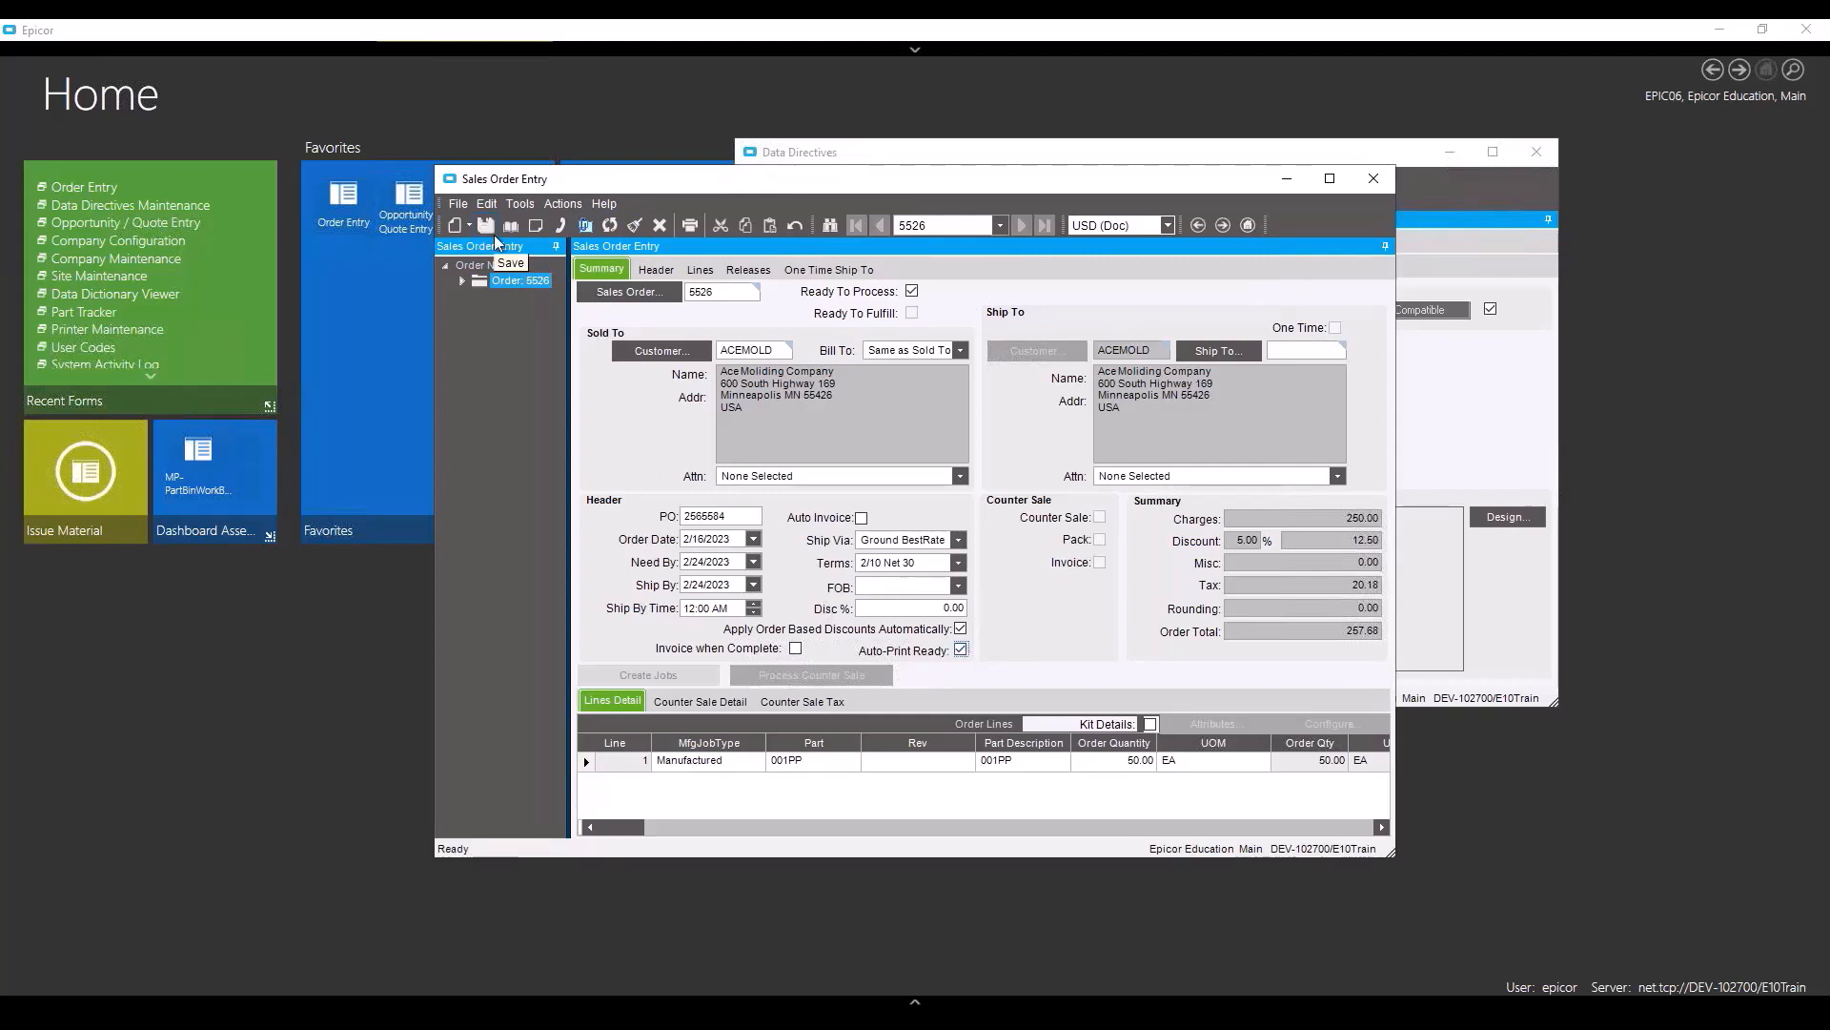
pyautogui.click(484, 223)
pyautogui.click(1662, 1024)
pyautogui.doubleClick(1680, 991)
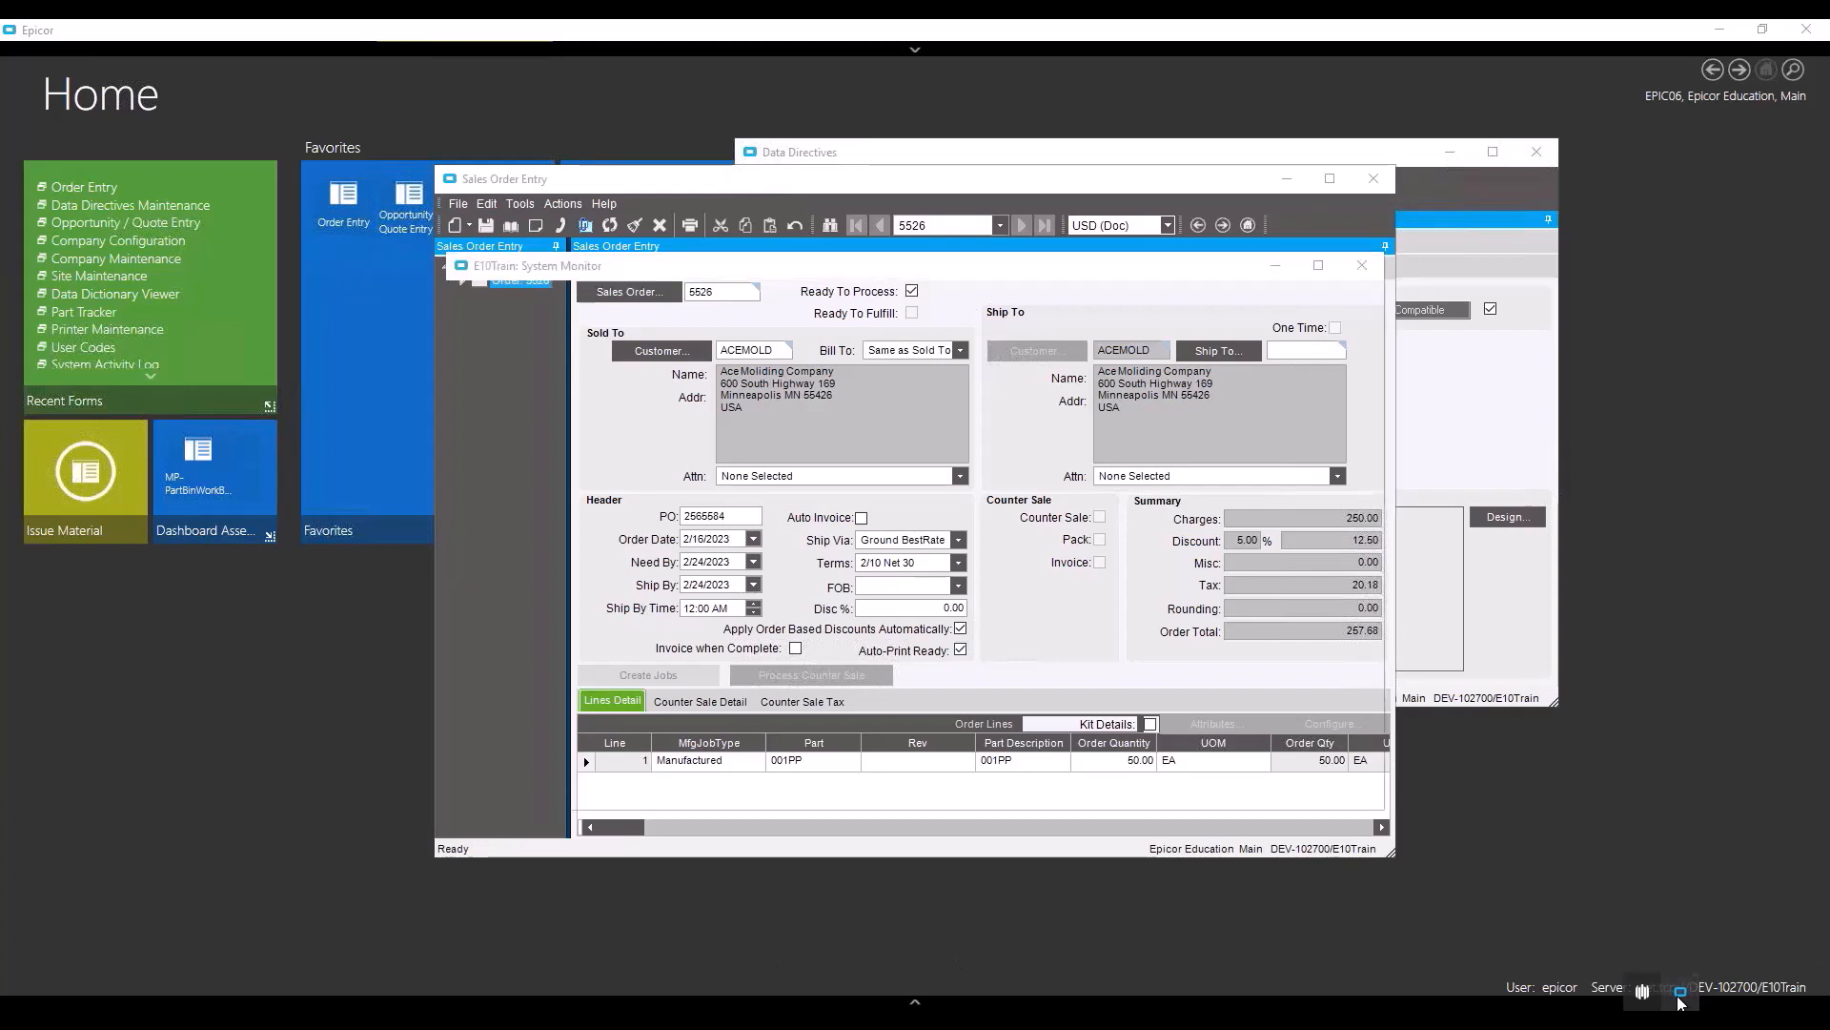
pyautogui.click(539, 337)
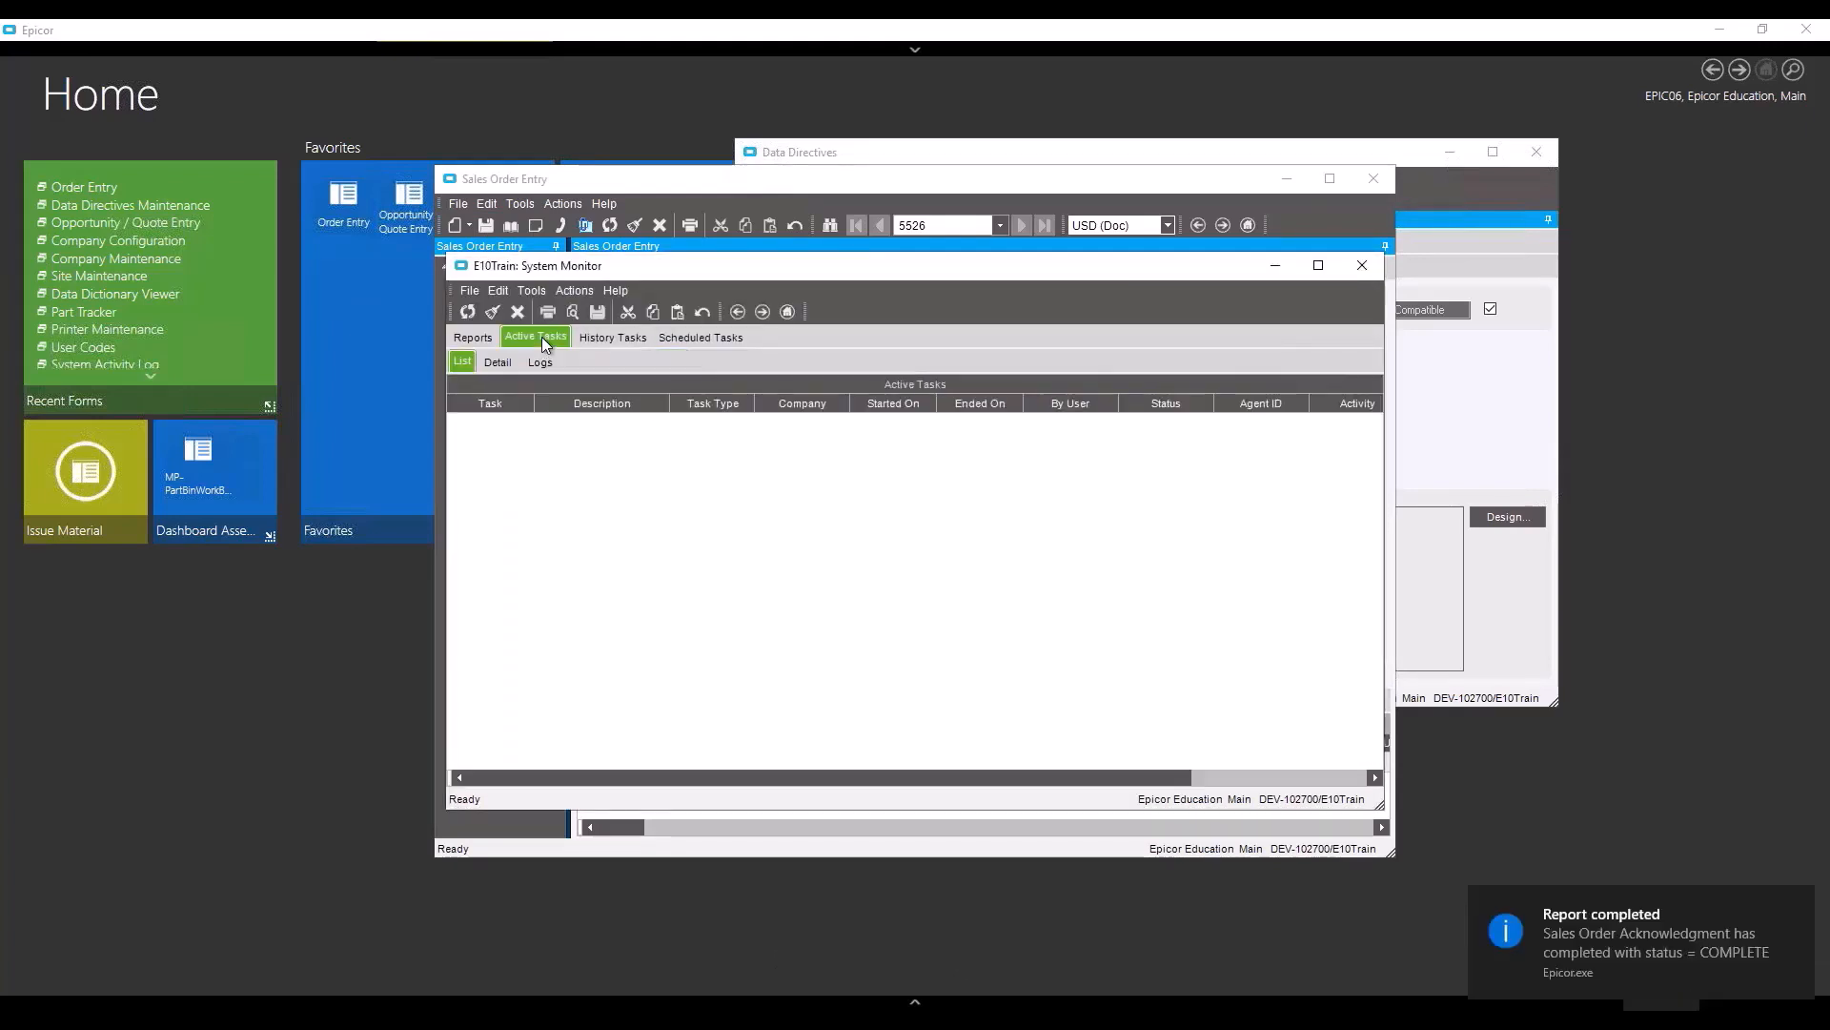
pyautogui.click(592, 345)
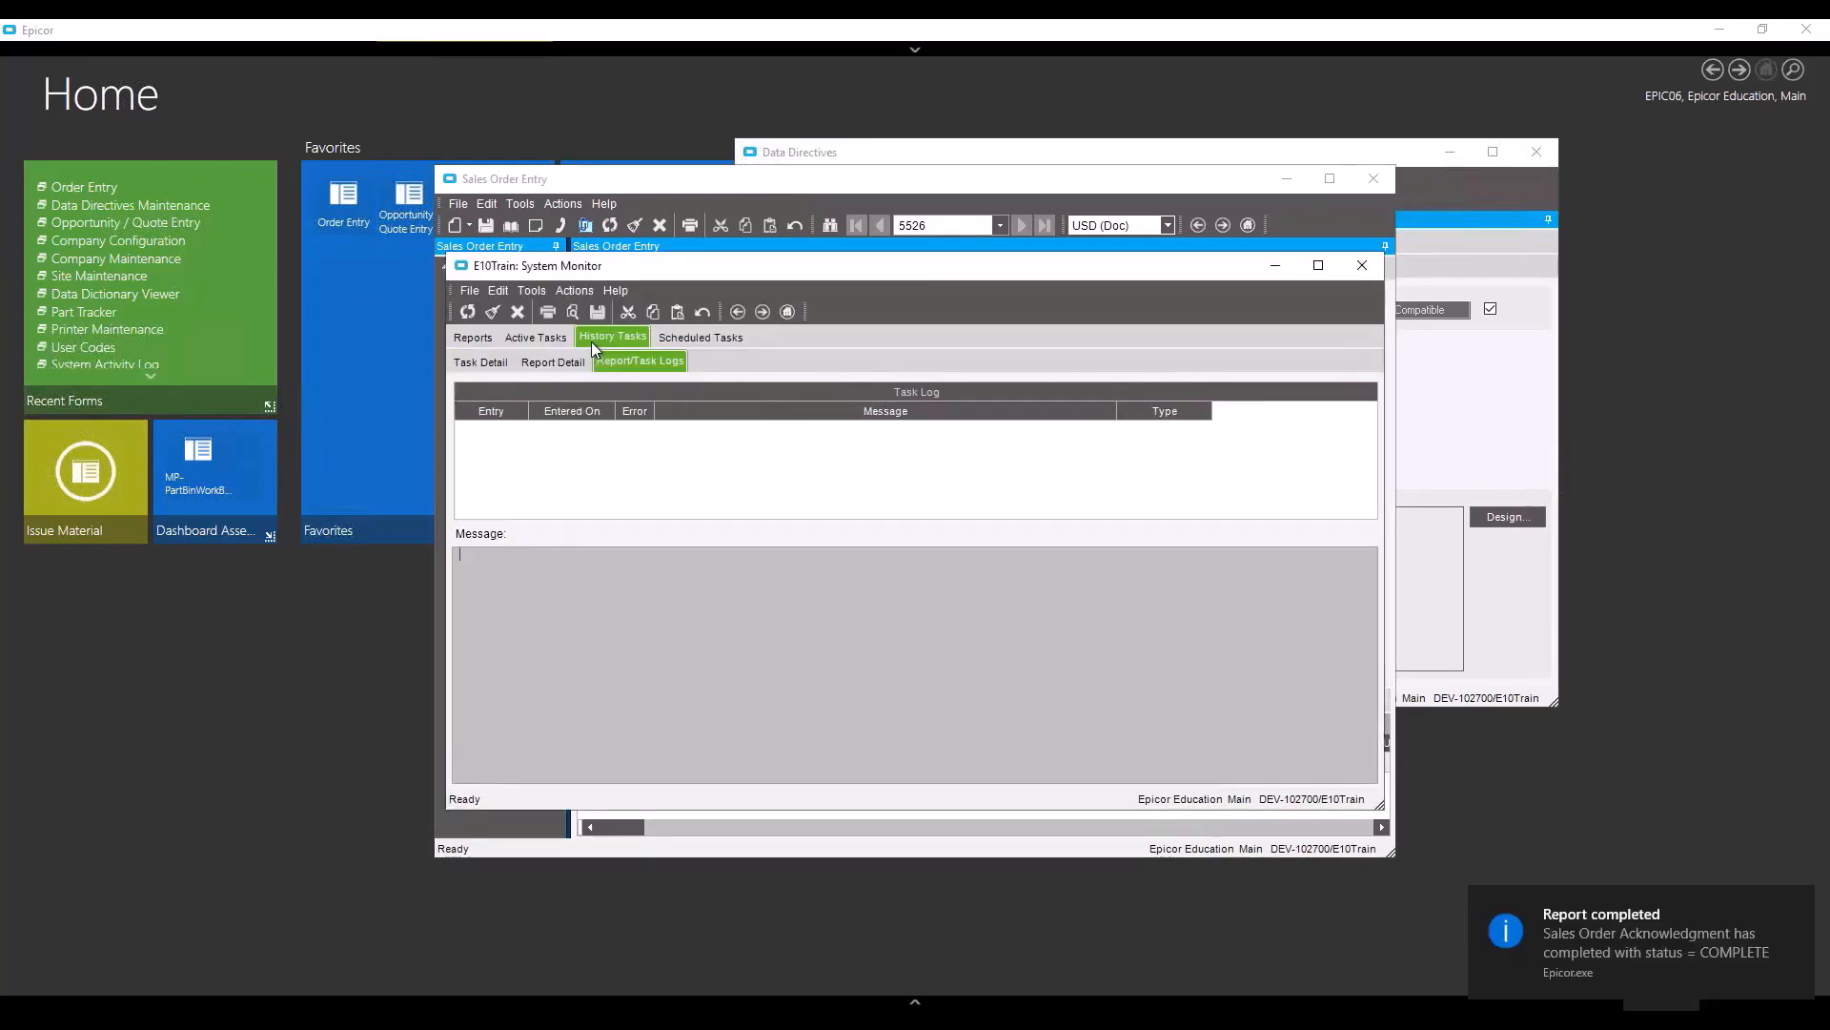
pyautogui.click(478, 360)
pyautogui.click(473, 337)
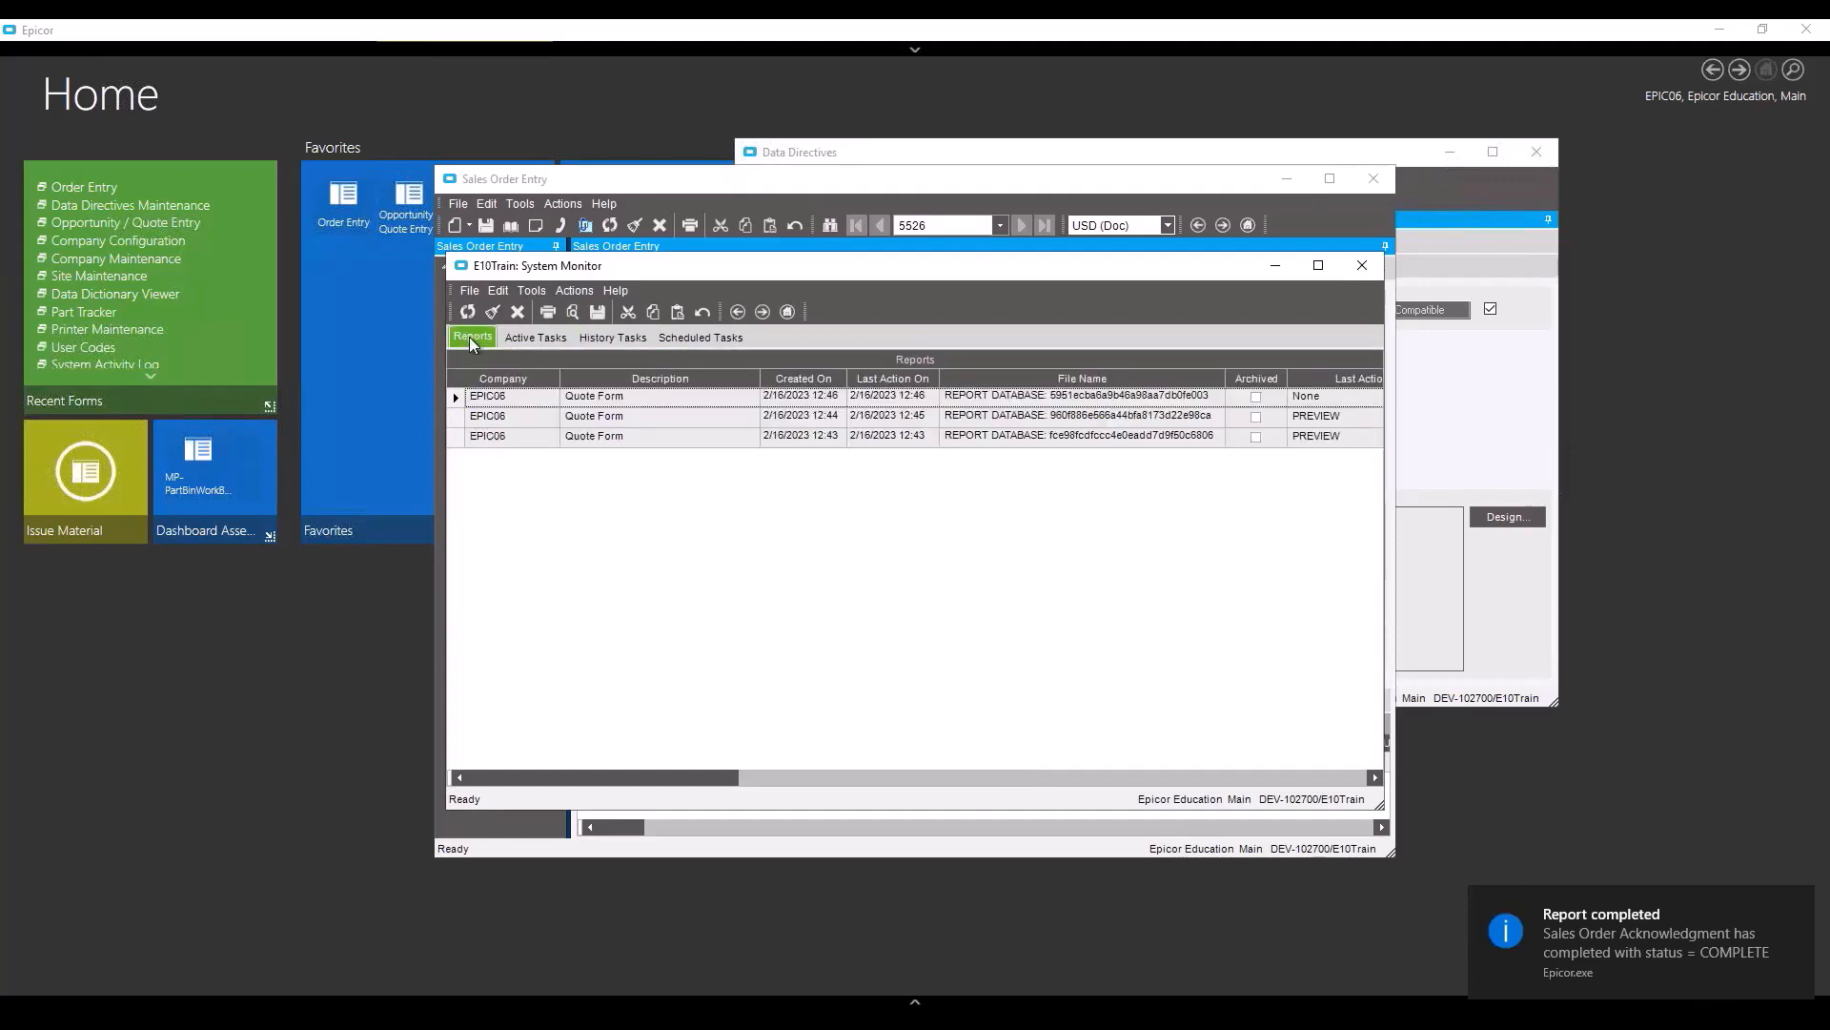
pyautogui.click(1362, 264)
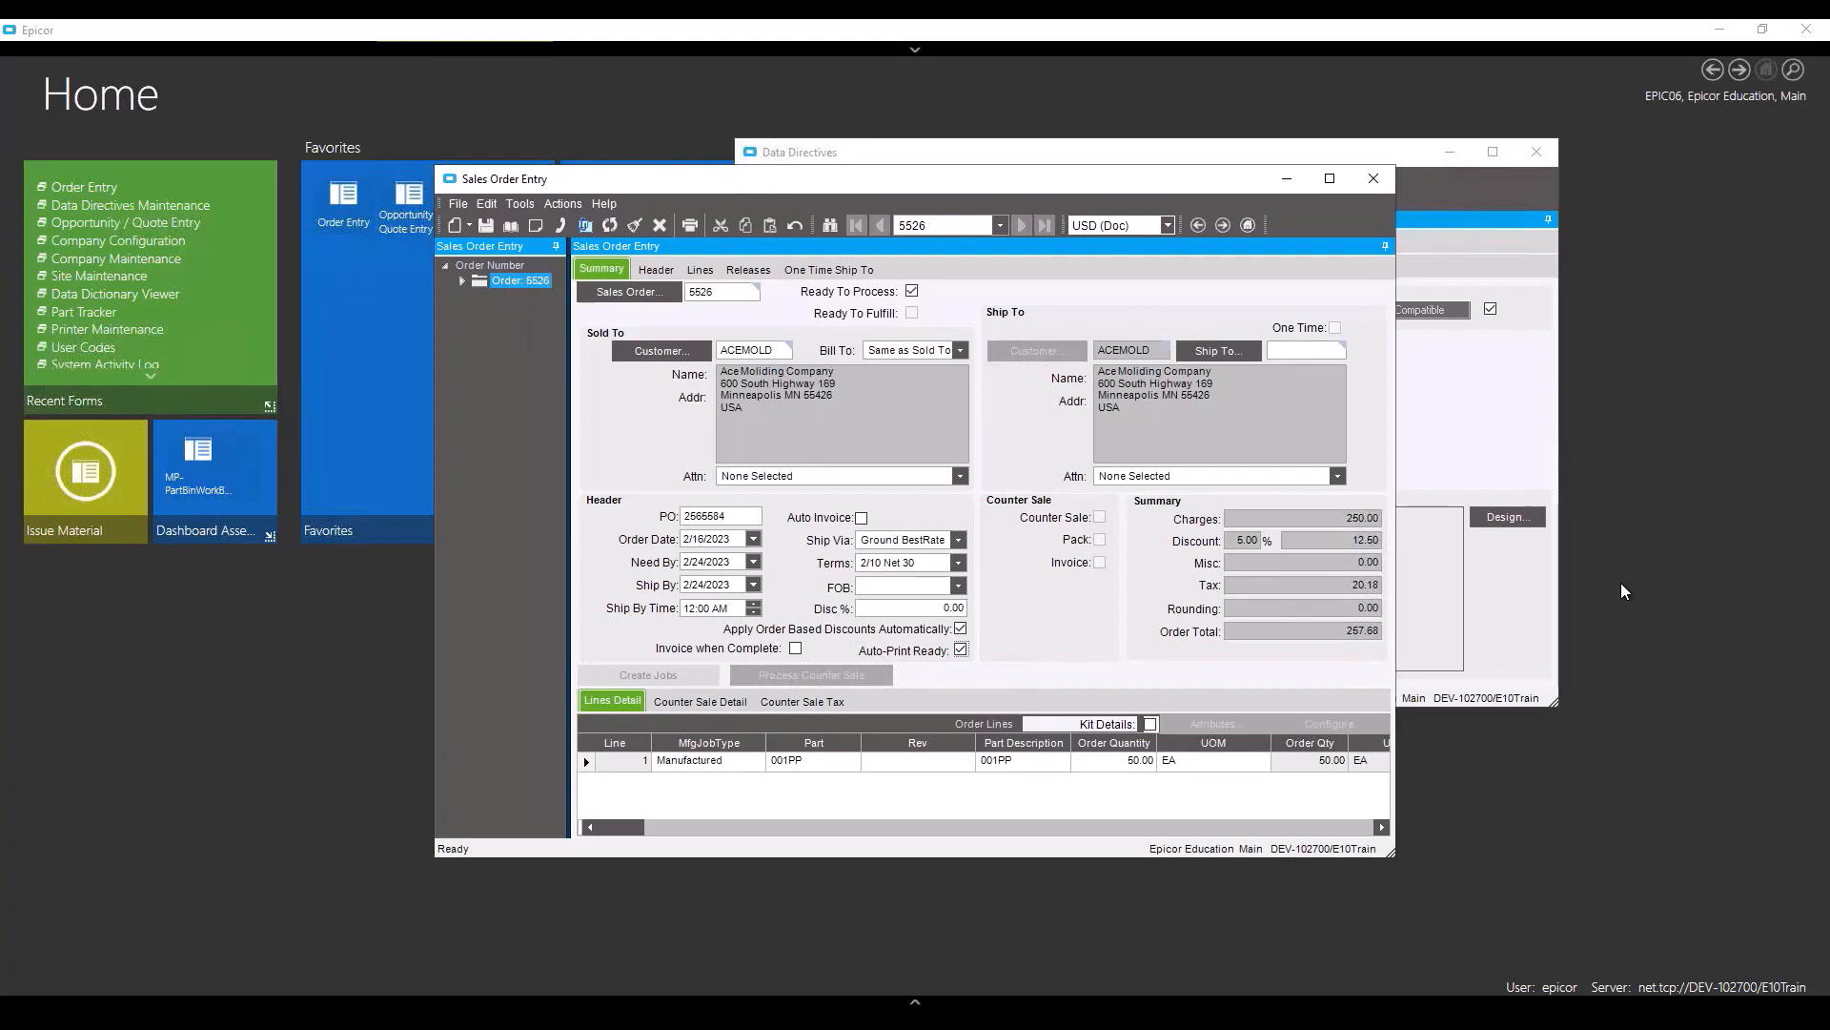
# - Cancel the pending print output from the tray print client and clear the printing-cancelled notice
pyautogui.click(1023, 150)
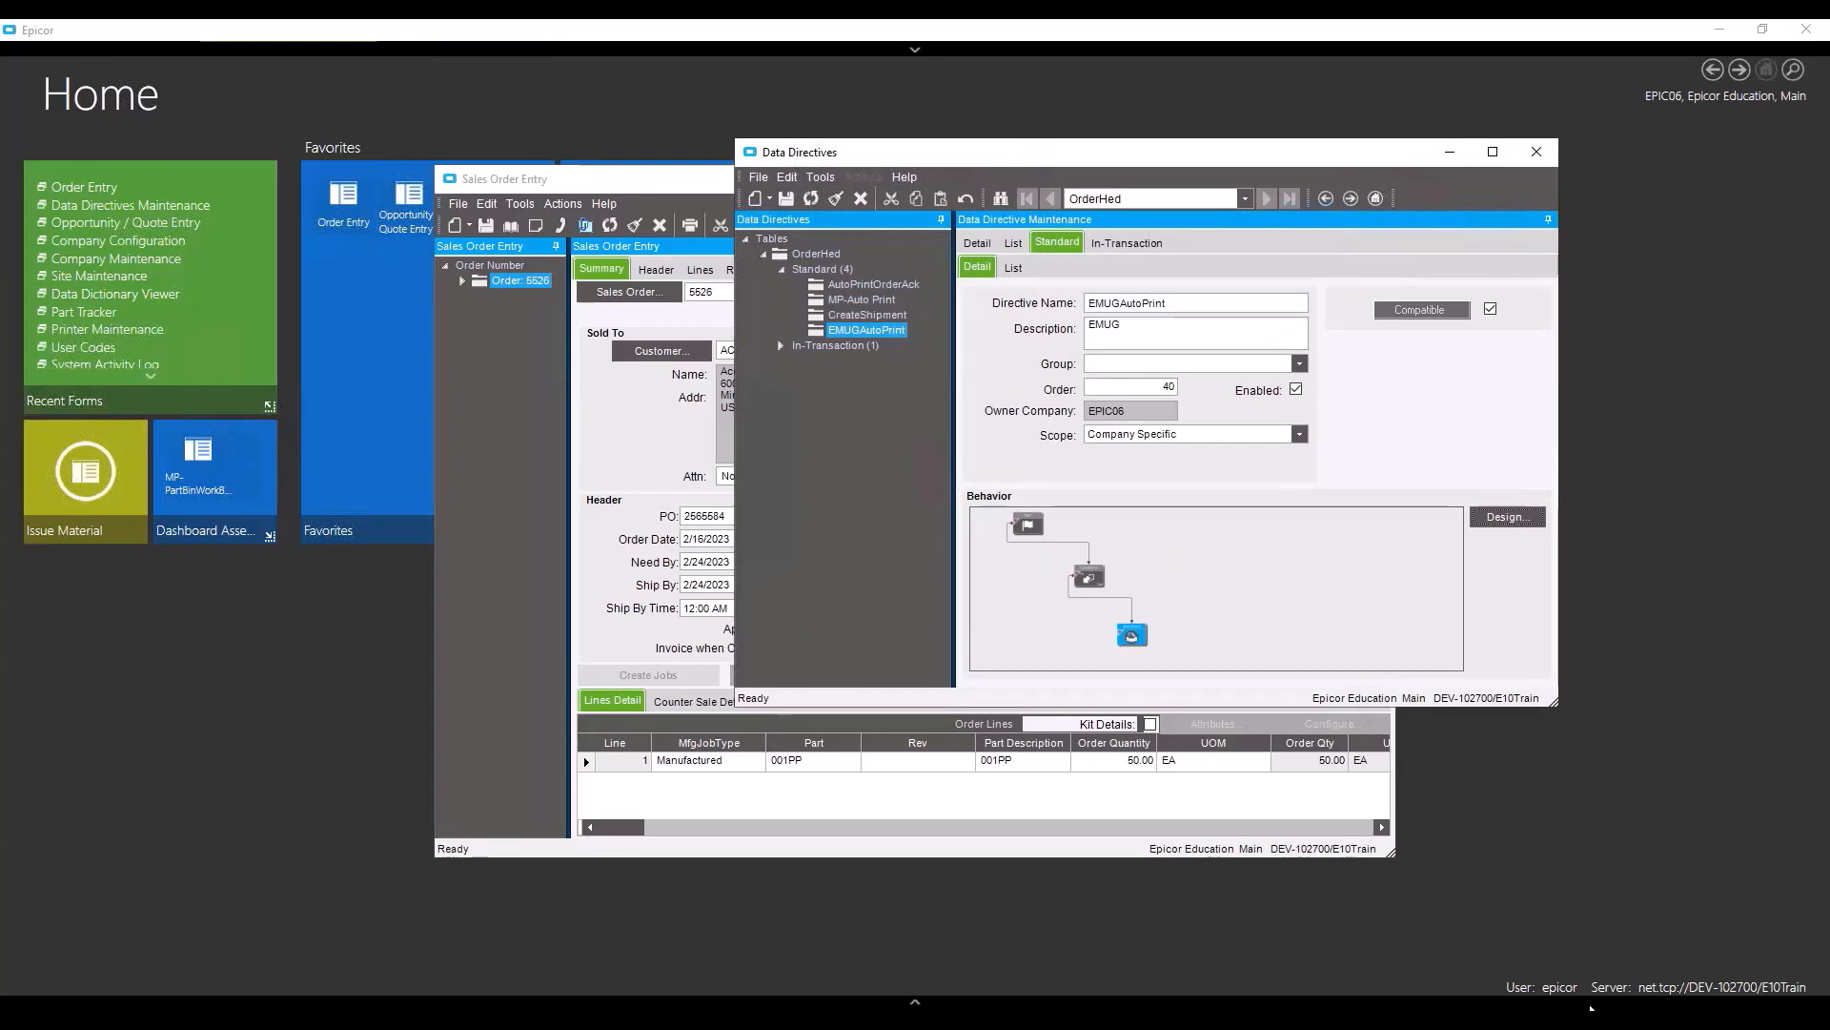
pyautogui.click(1662, 1022)
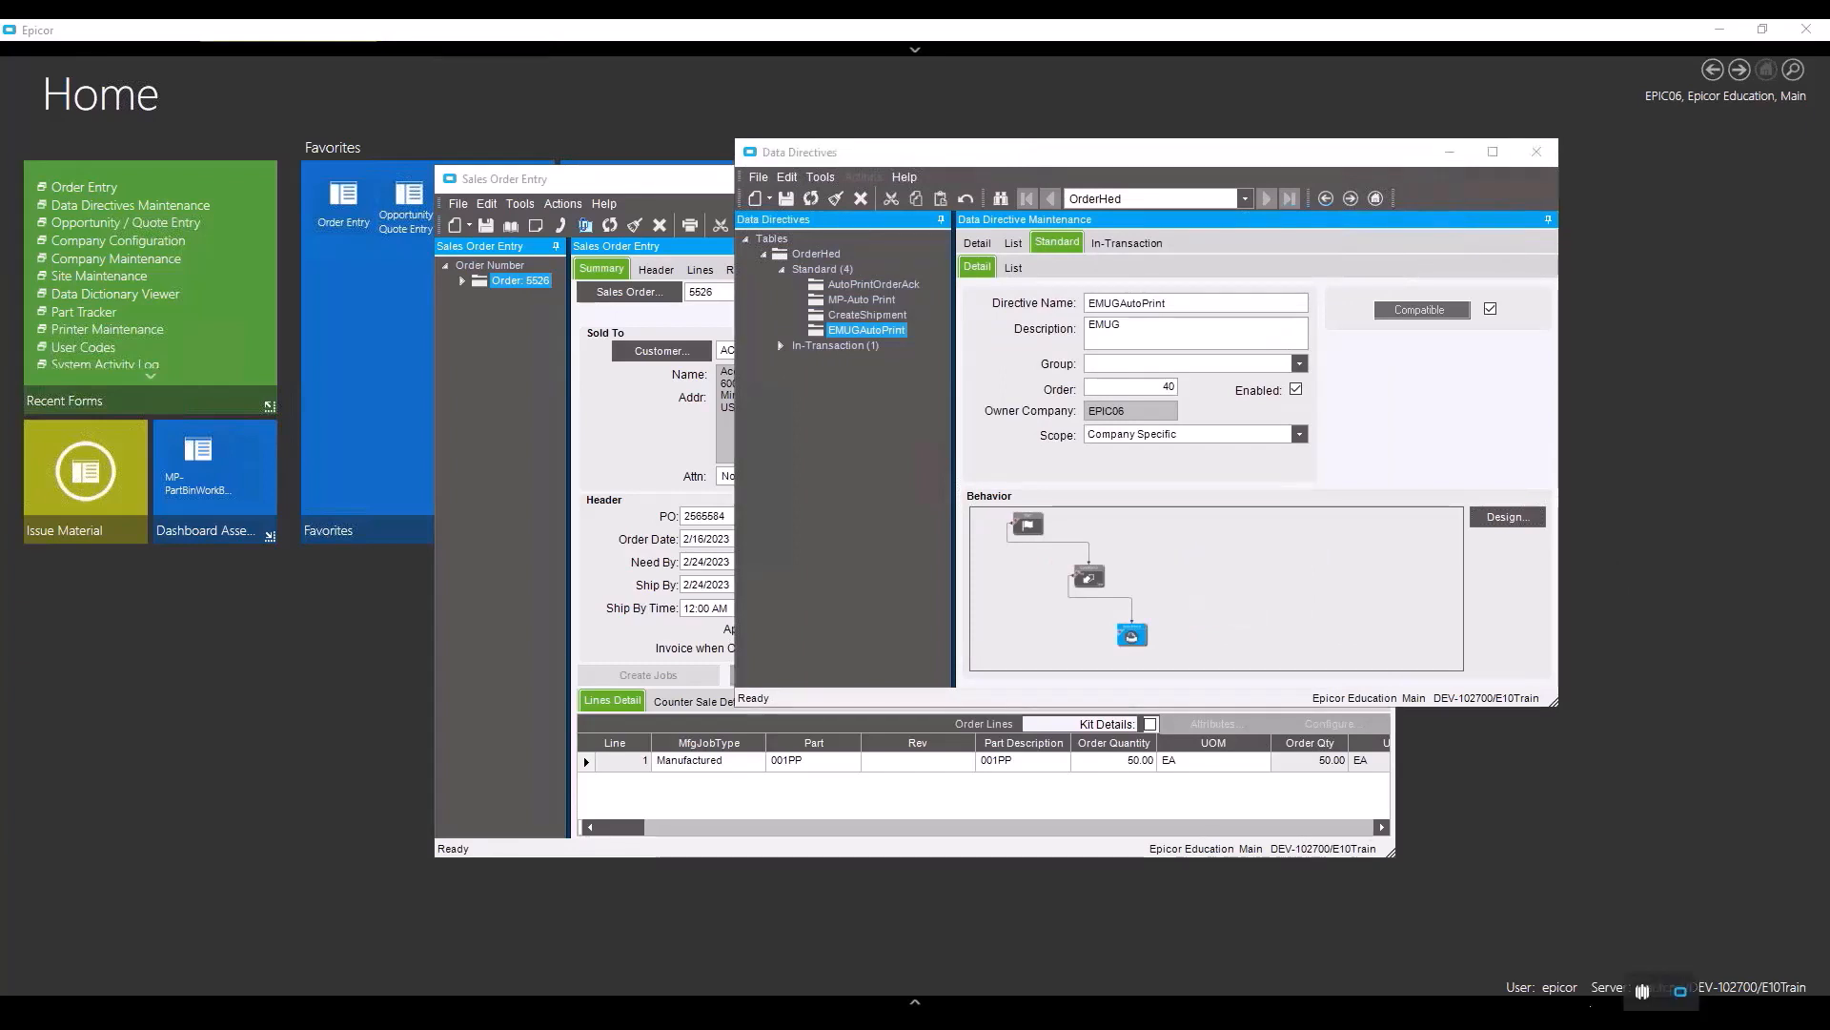
pyautogui.click(1683, 993)
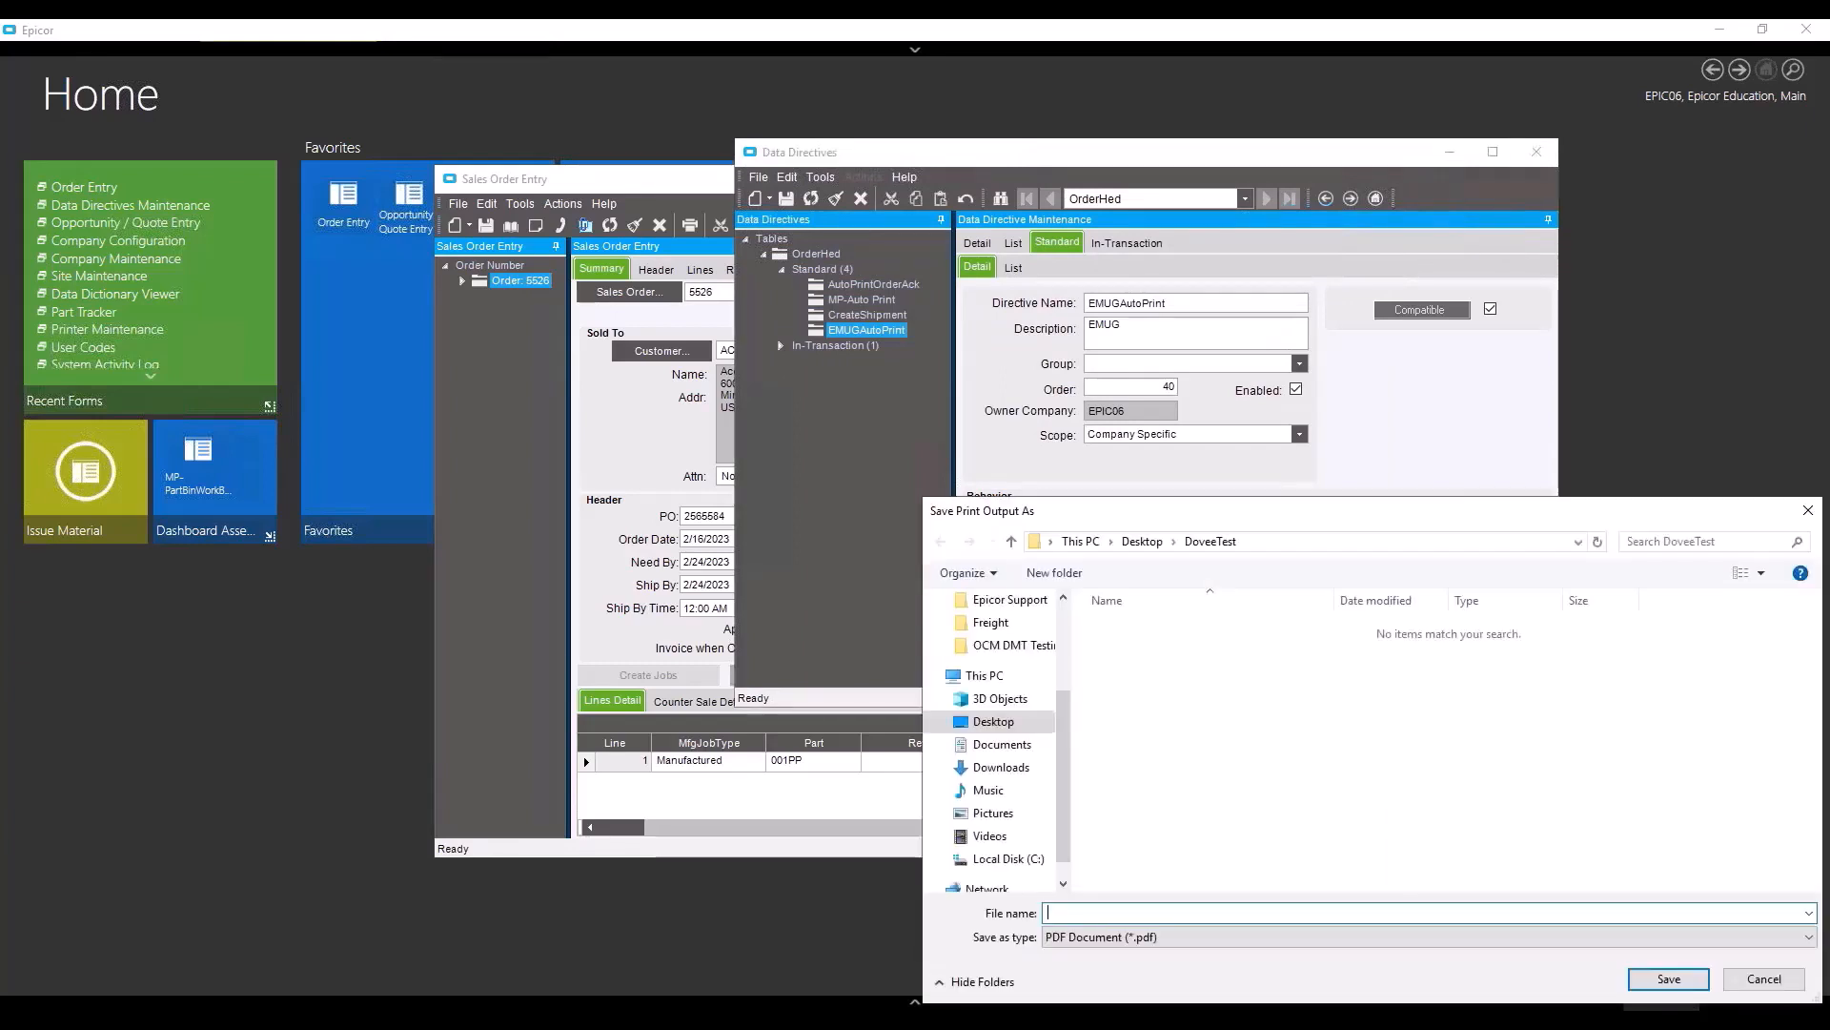
pyautogui.click(1764, 978)
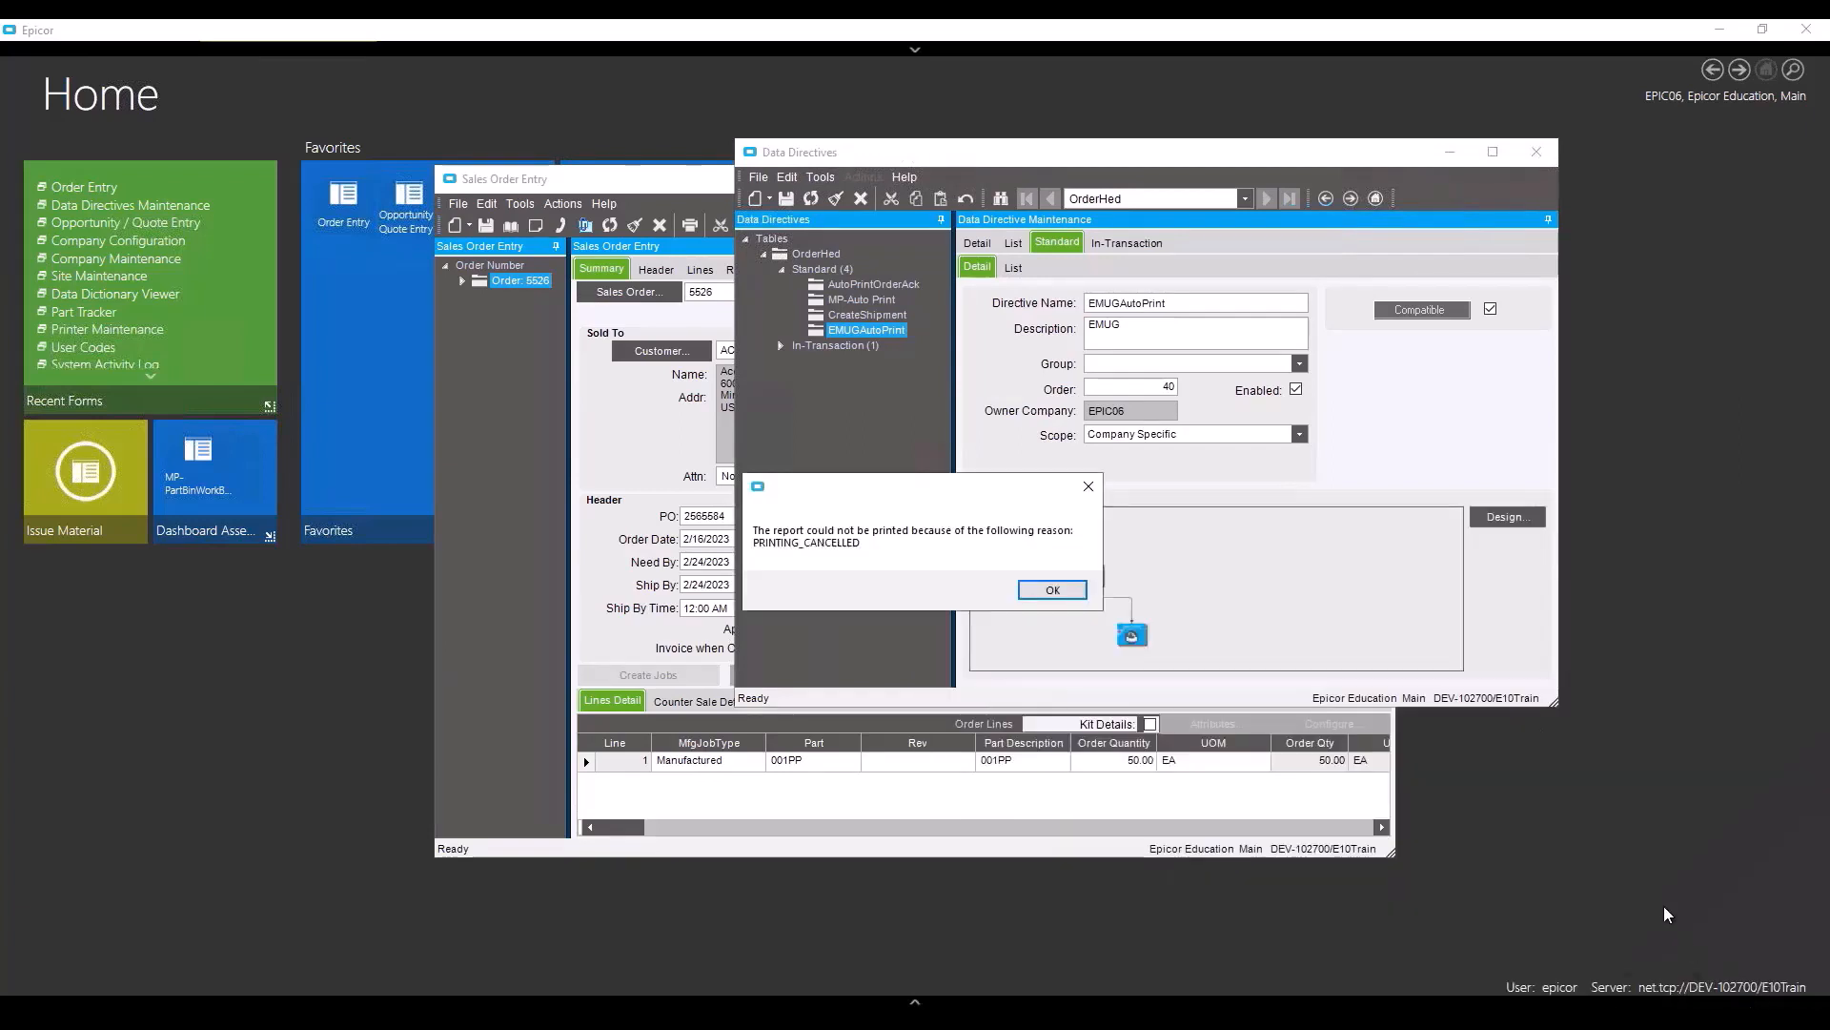
pyautogui.click(1058, 590)
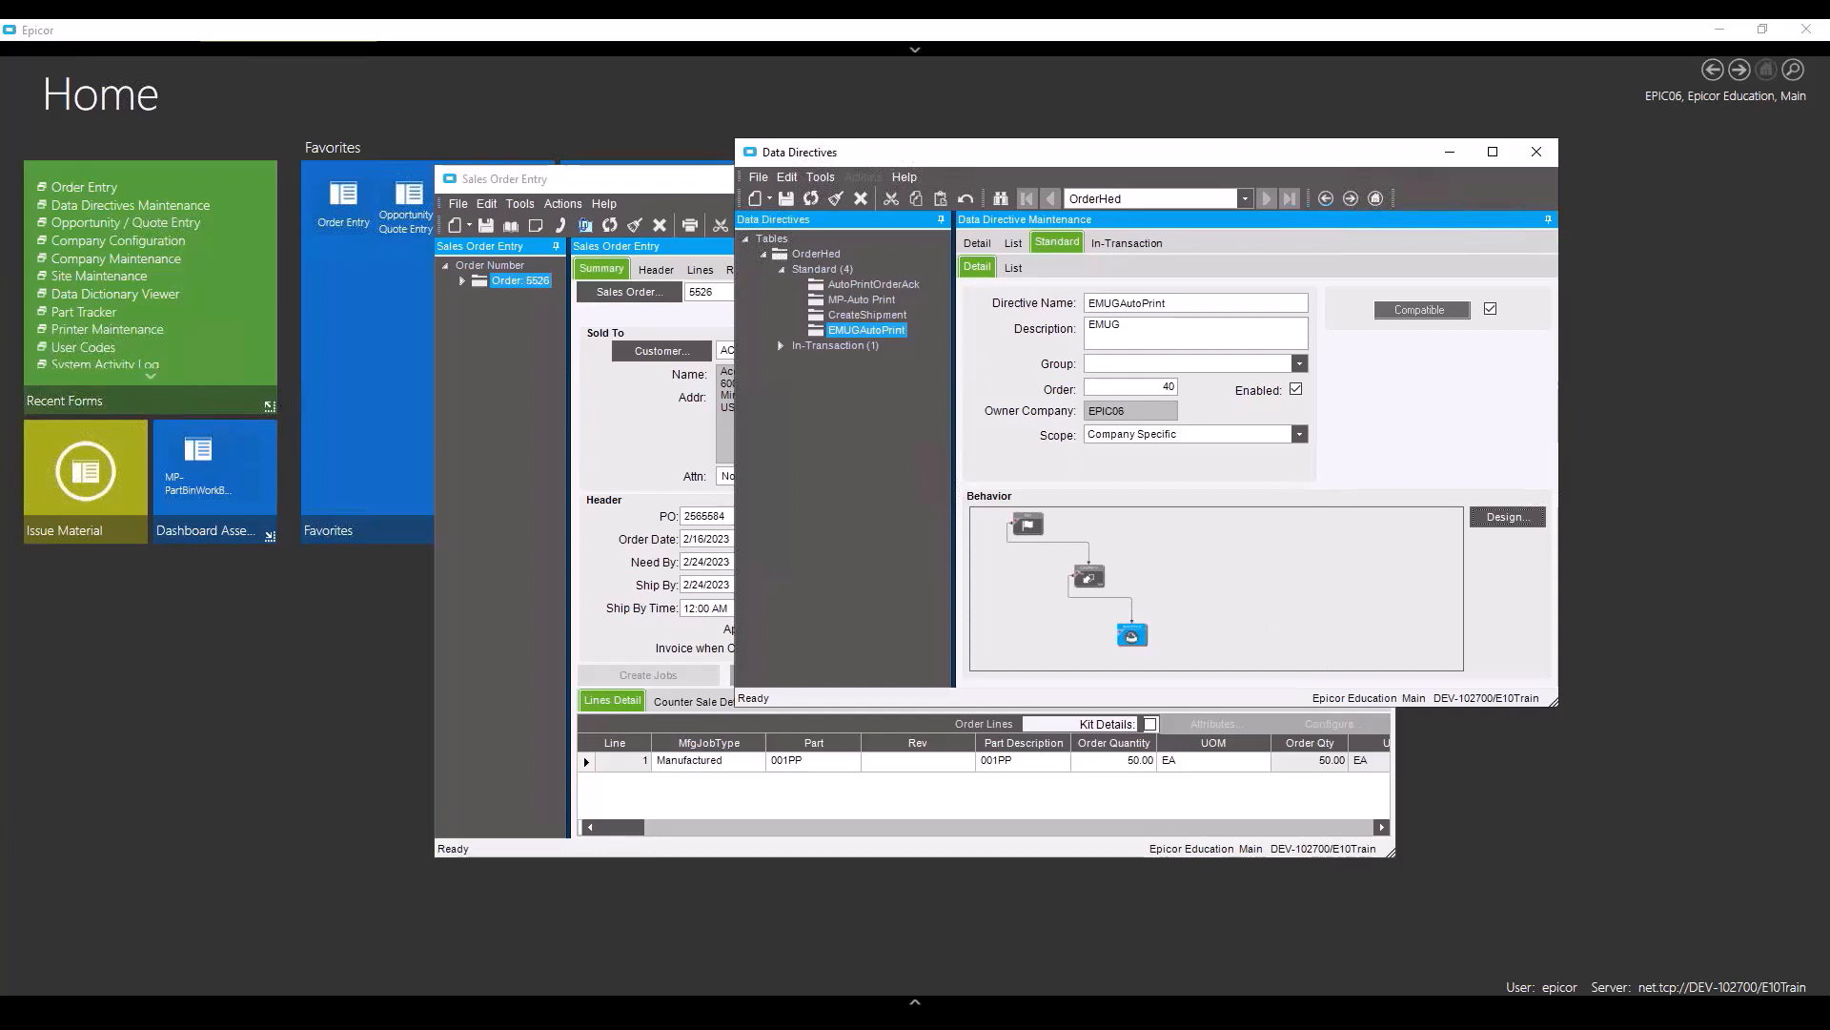
# - In System Monitor, confirm the Sales Order Acknowledgment task completed in History Tasks and check its logs
pyautogui.click(1662, 1024)
pyautogui.doubleClick(1681, 993)
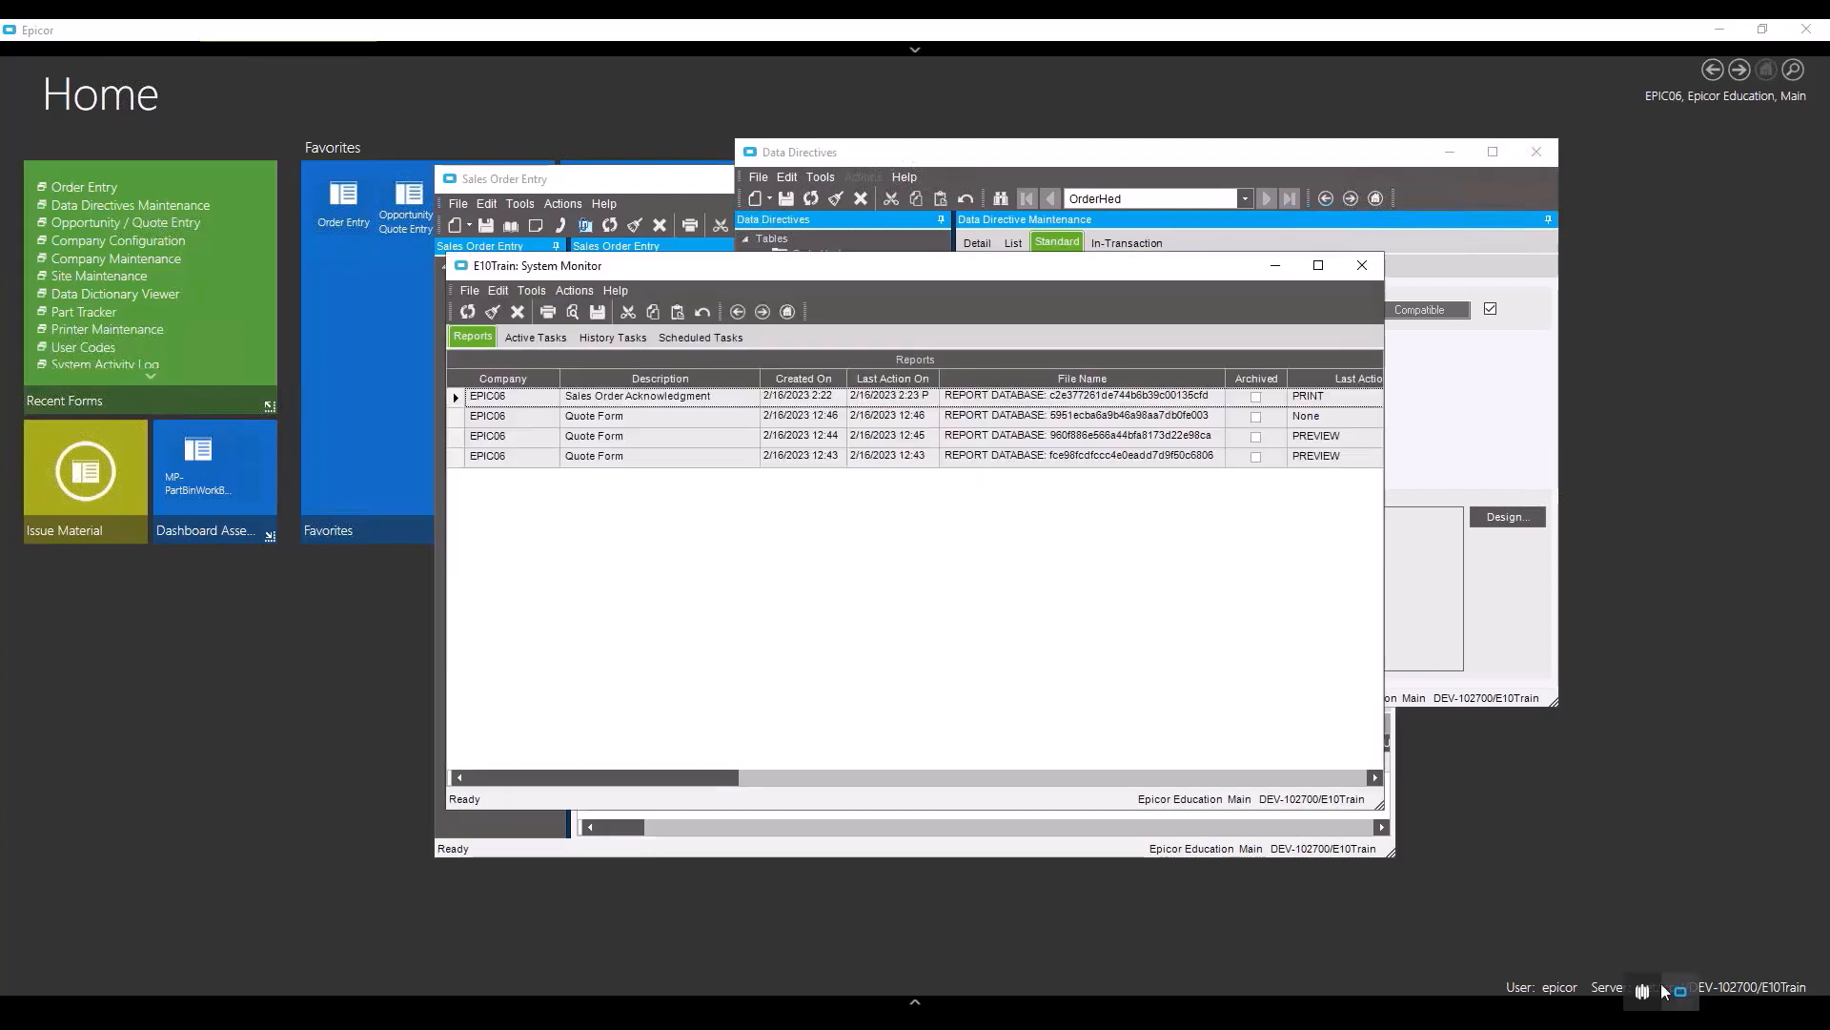
pyautogui.click(541, 339)
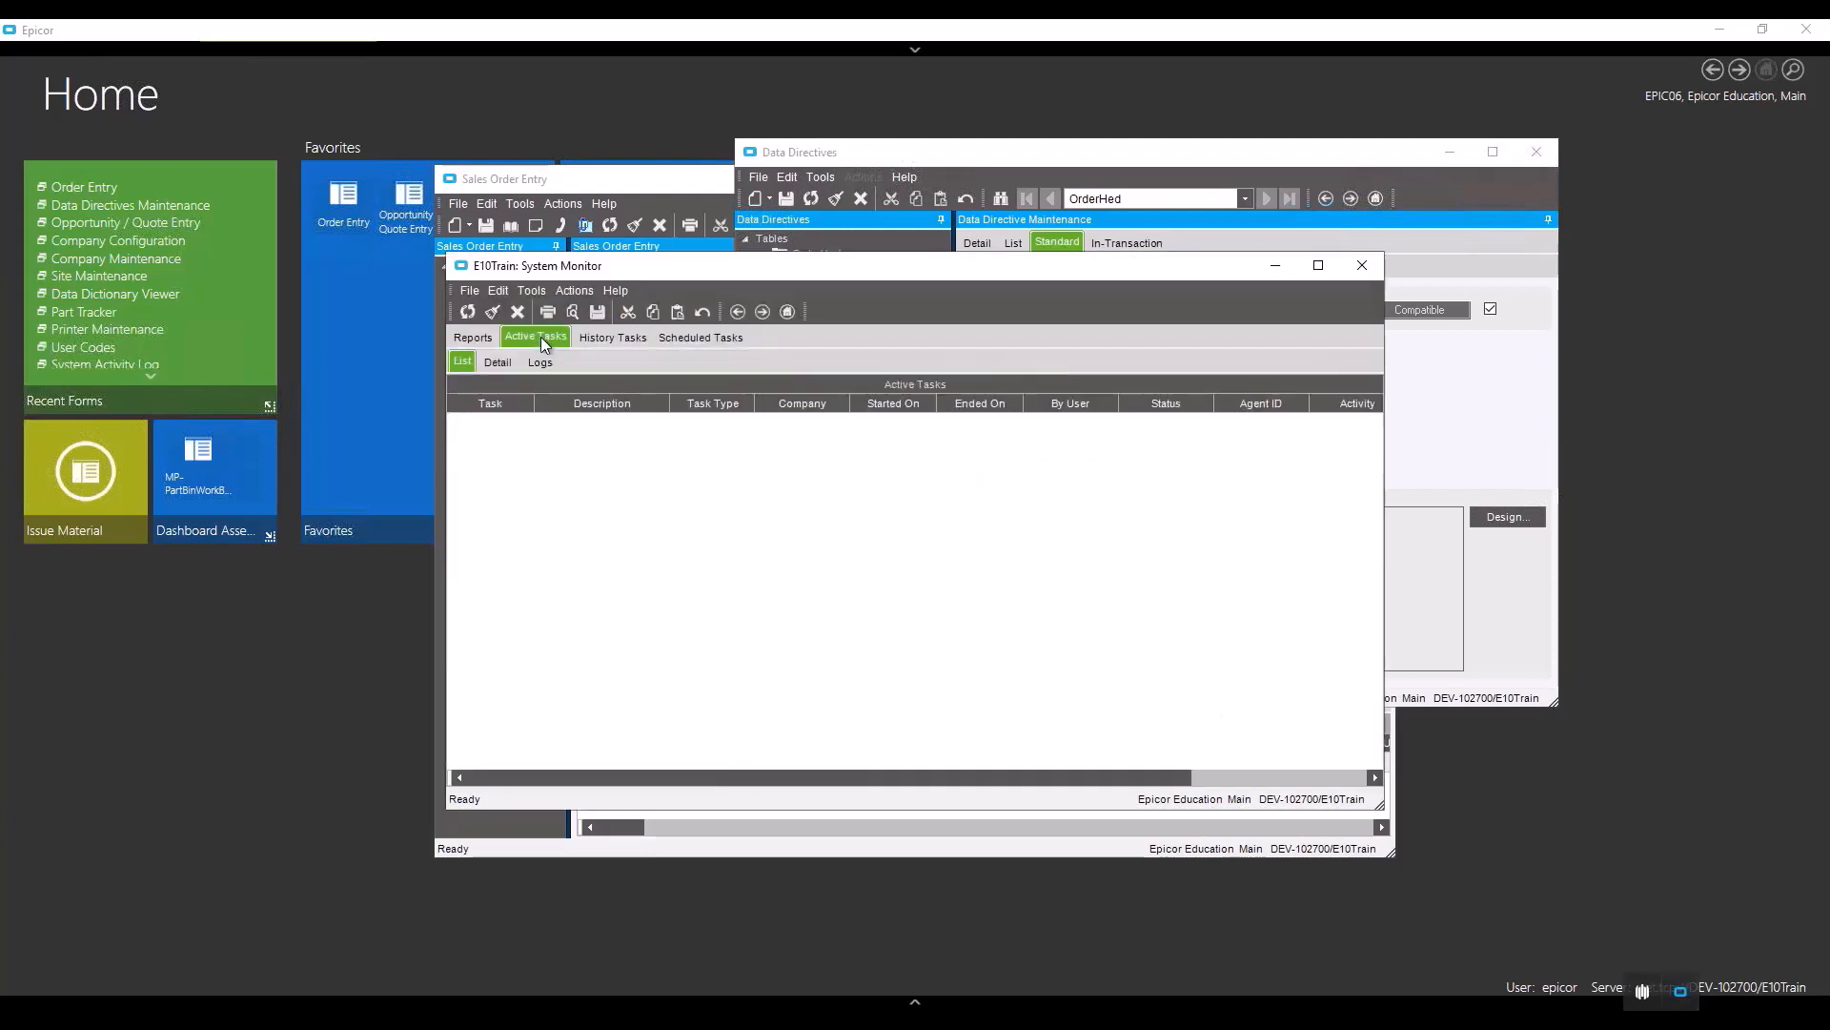
pyautogui.click(603, 335)
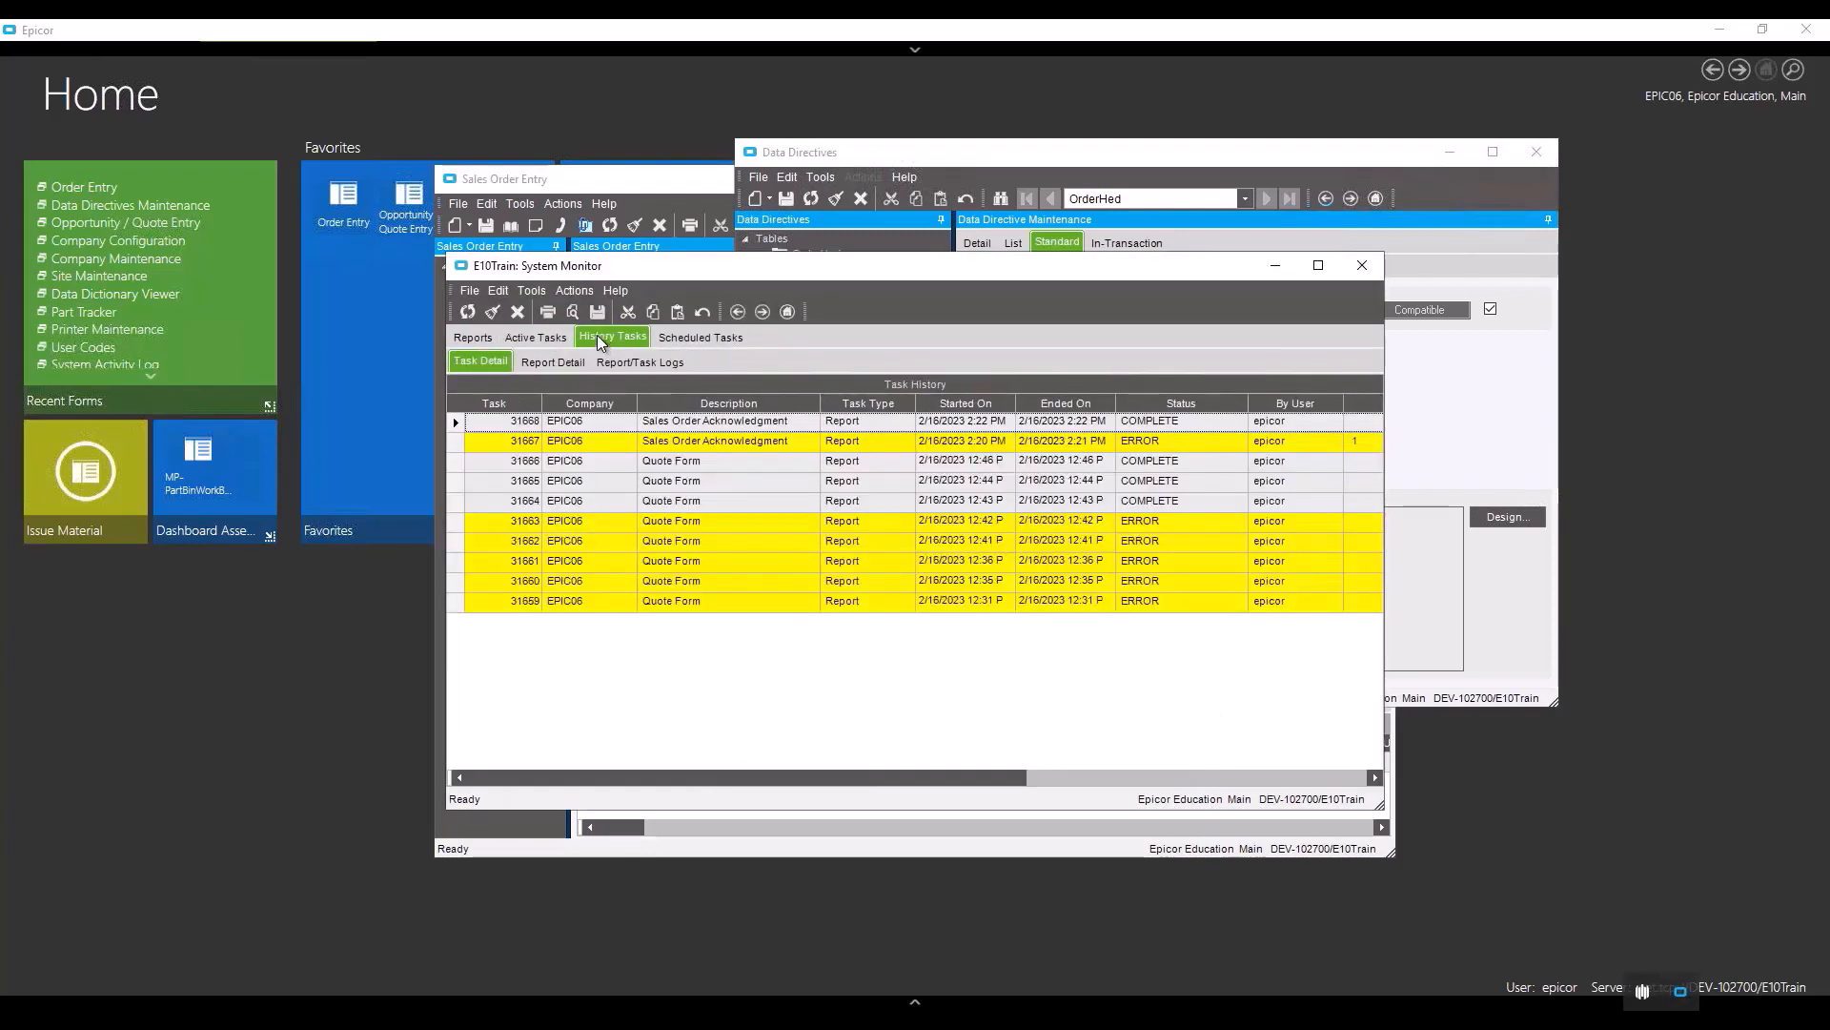
pyautogui.click(468, 425)
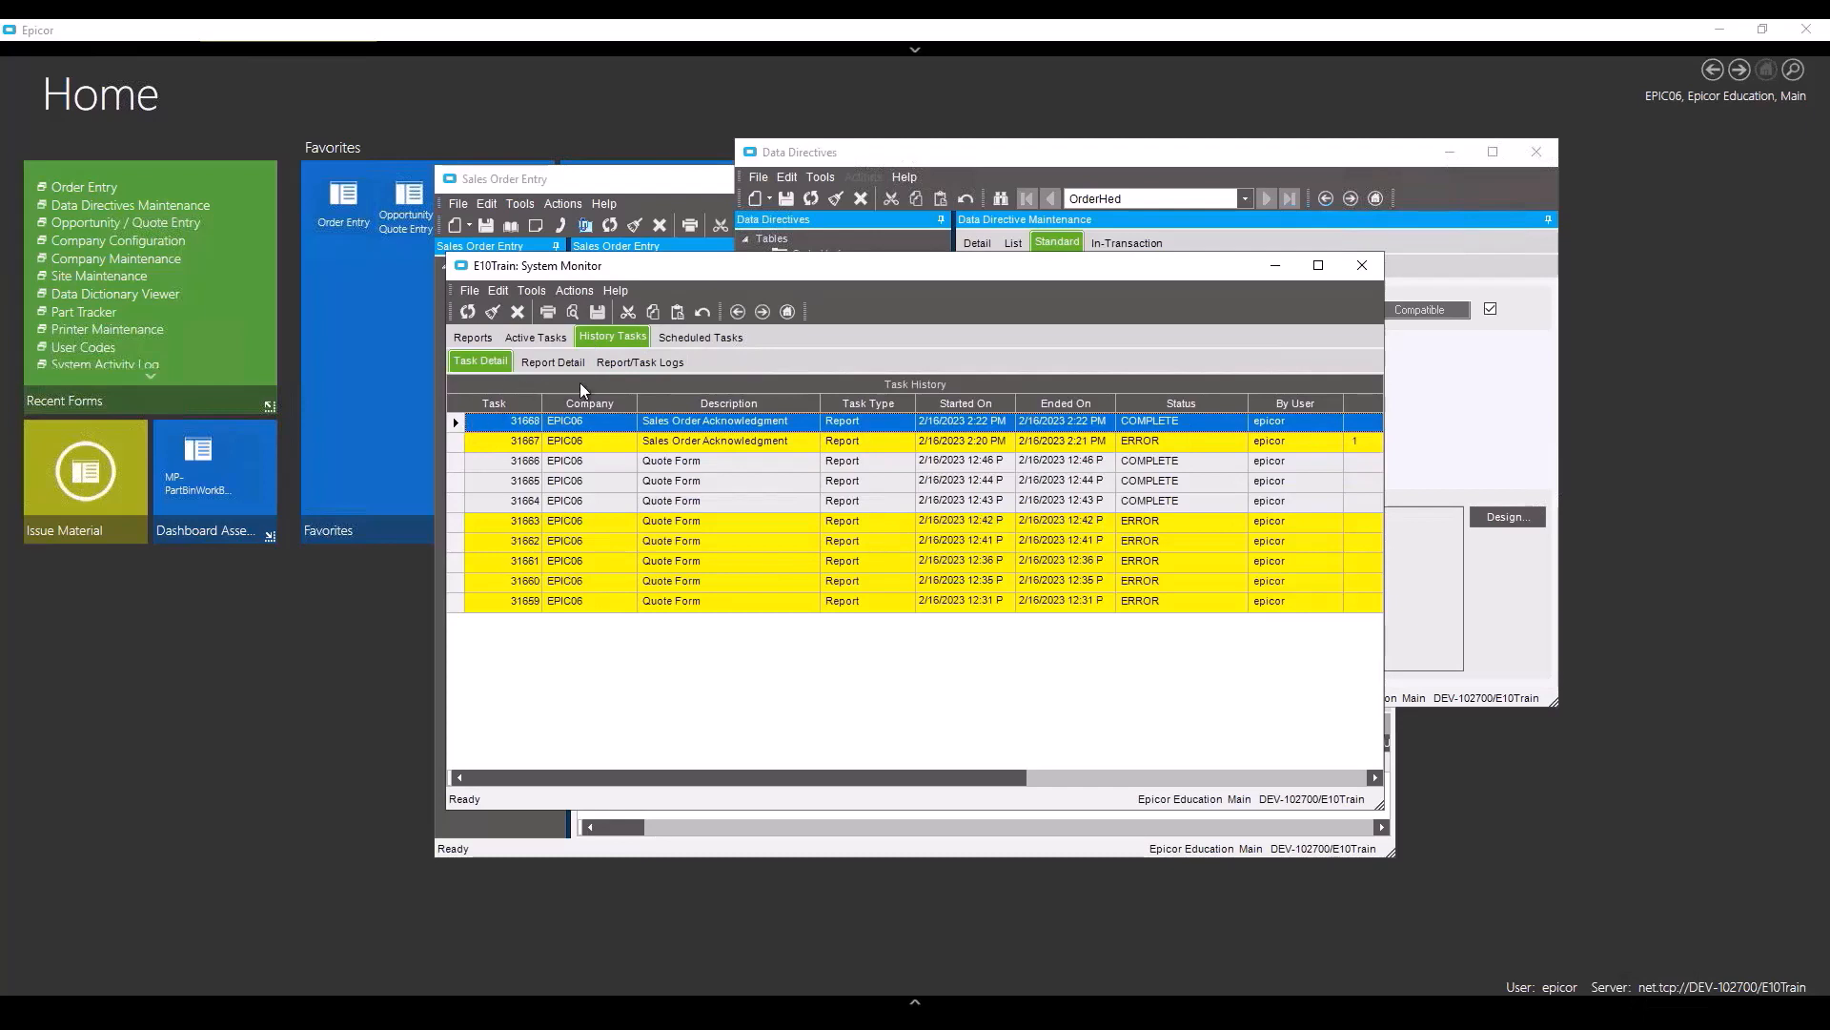
pyautogui.click(625, 362)
pyautogui.click(481, 363)
# - Print-preview the Sales Order Acknowledgment report from the Reports list
pyautogui.click(472, 339)
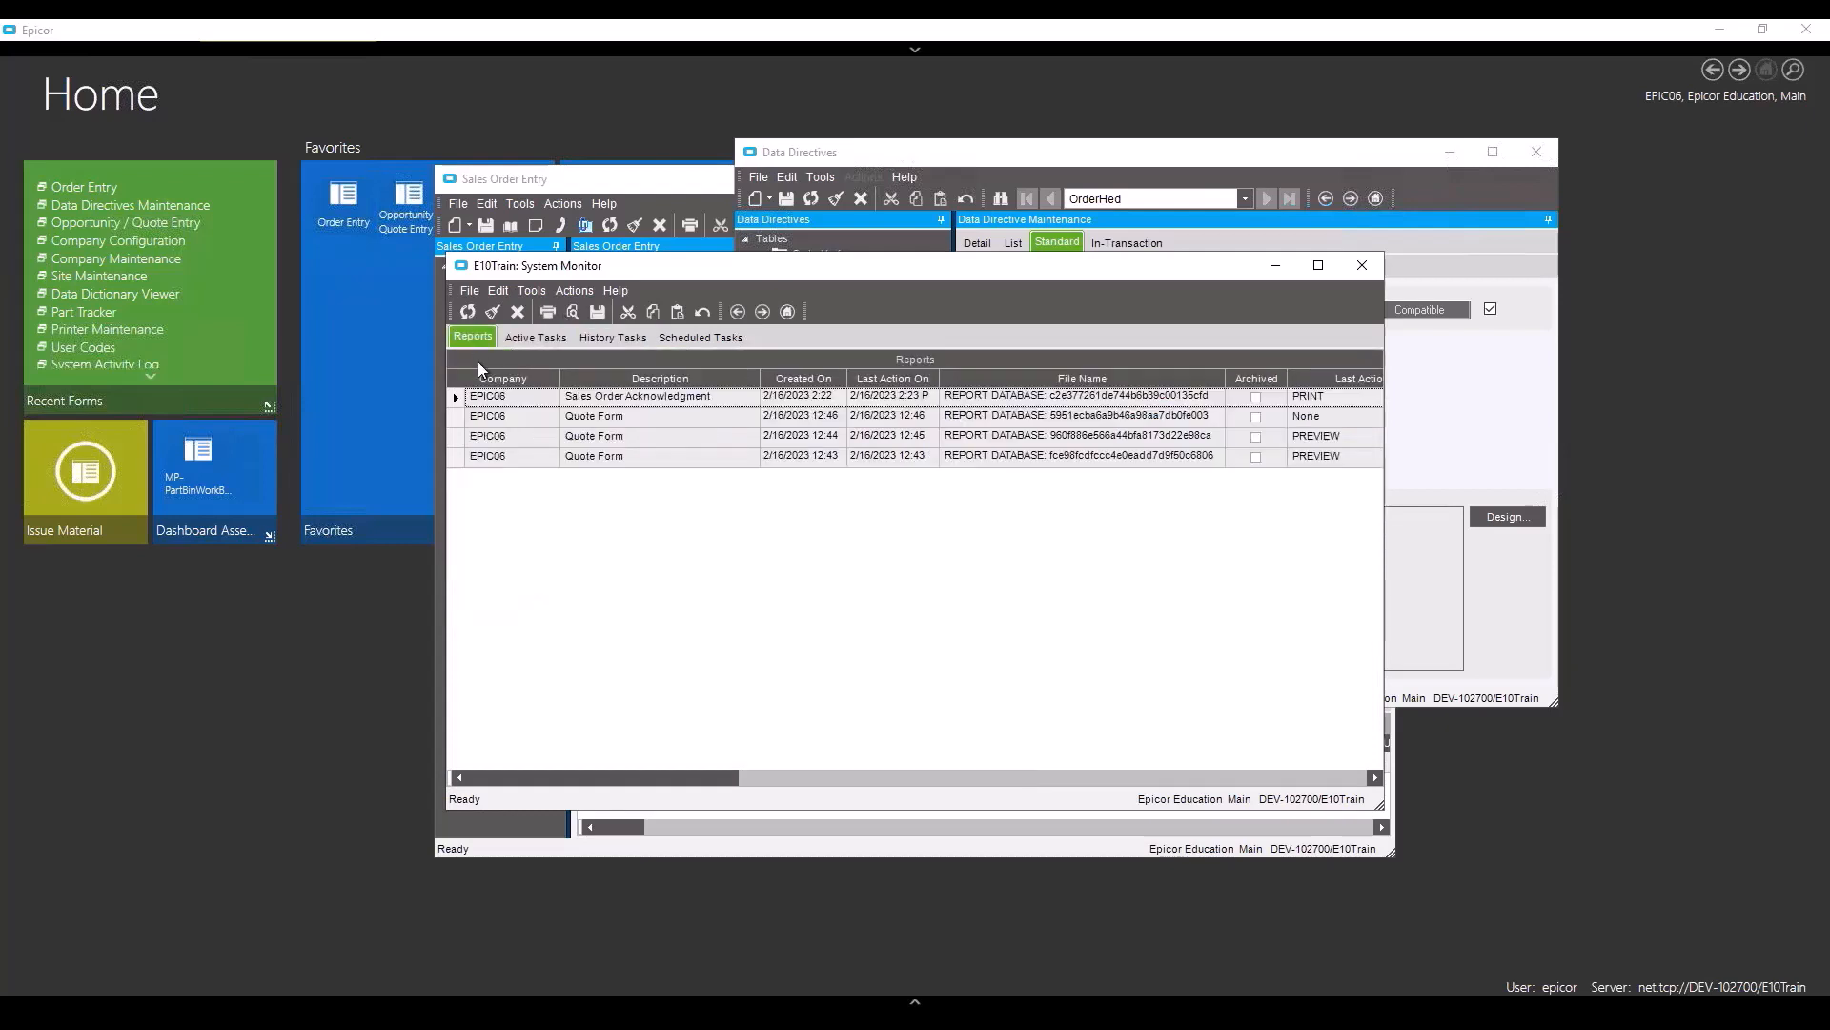
pyautogui.click(455, 397)
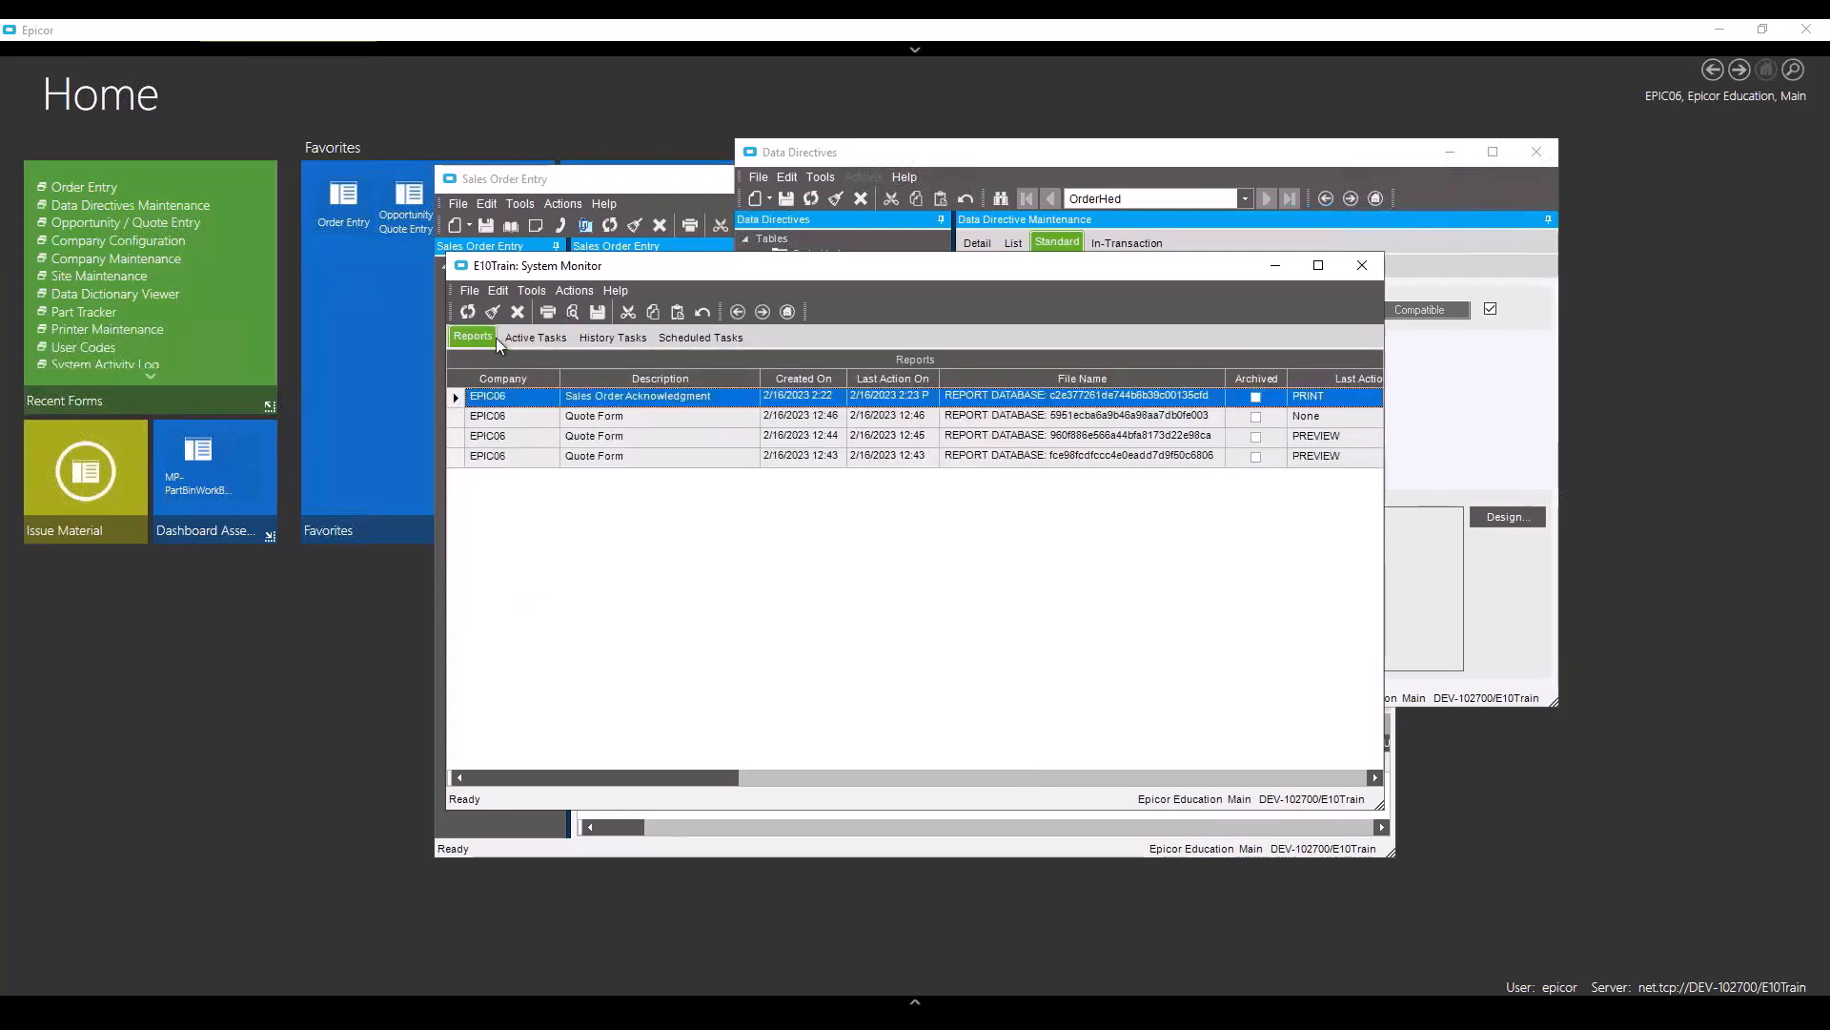
pyautogui.click(572, 313)
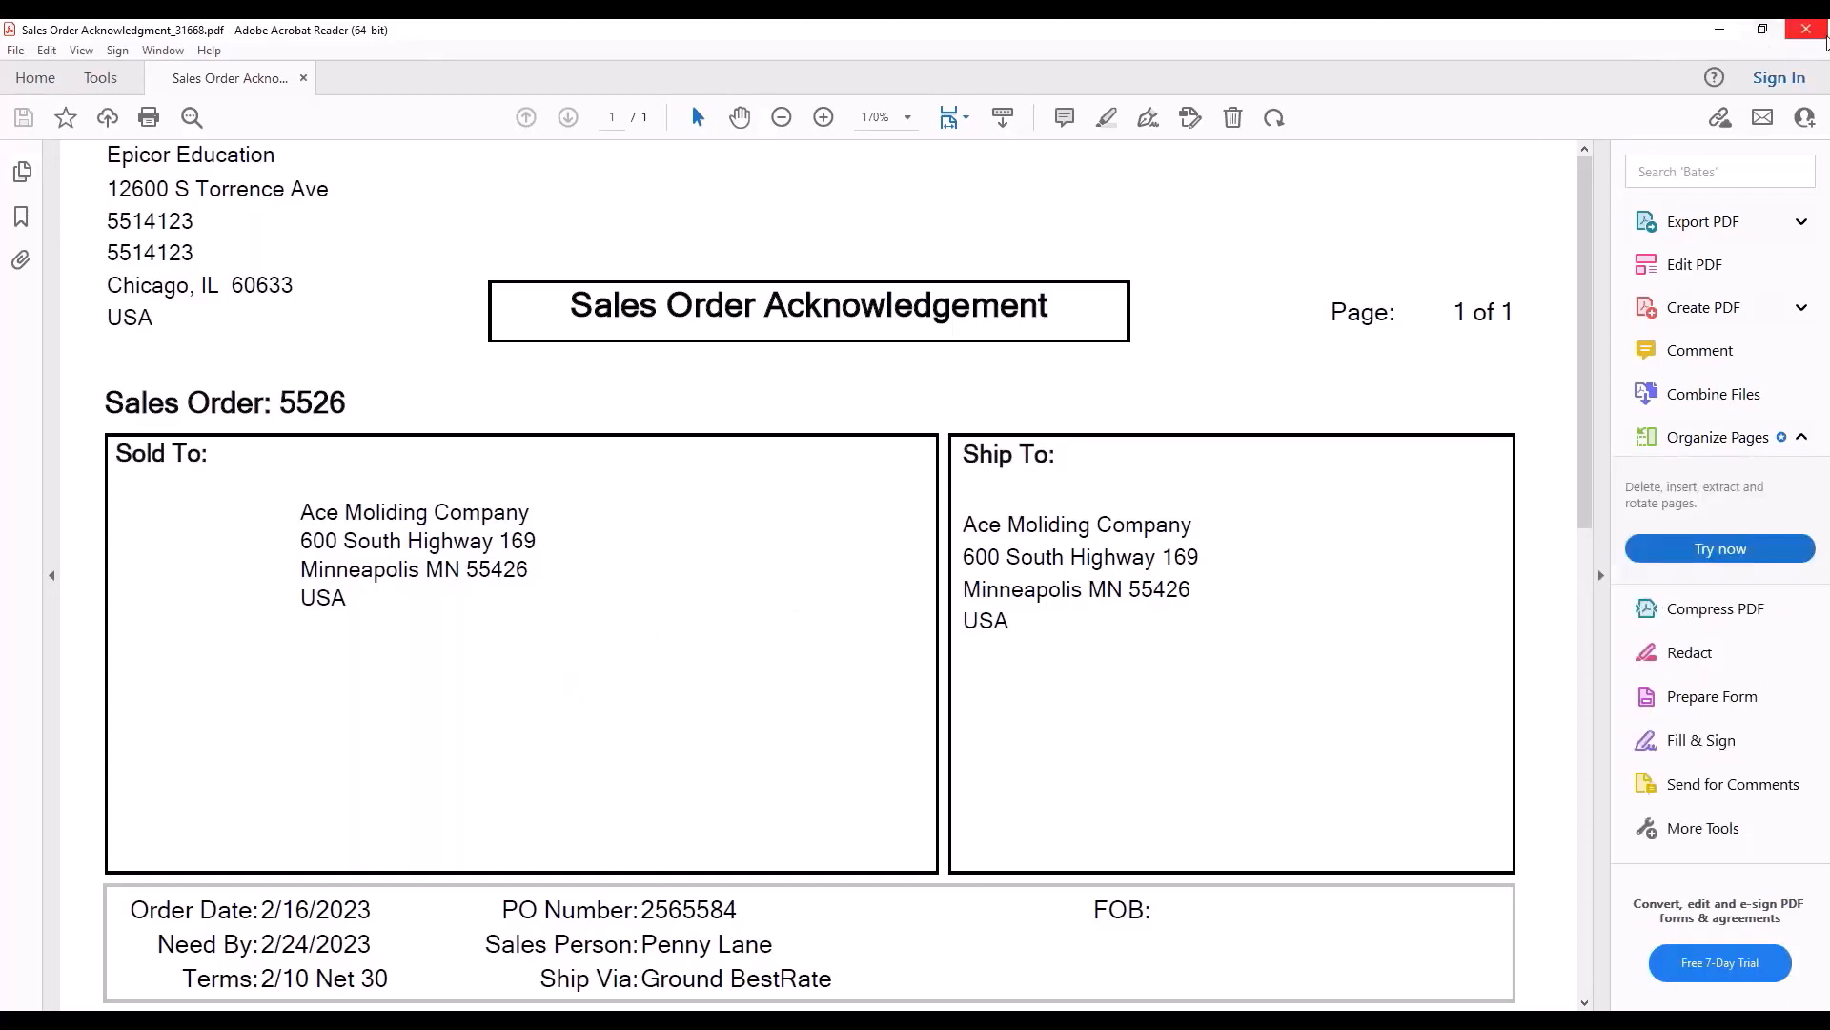
# - Close the order 5526 acknowledgement PDF in Acrobat Reader after reviewing it
pyautogui.click(1808, 29)
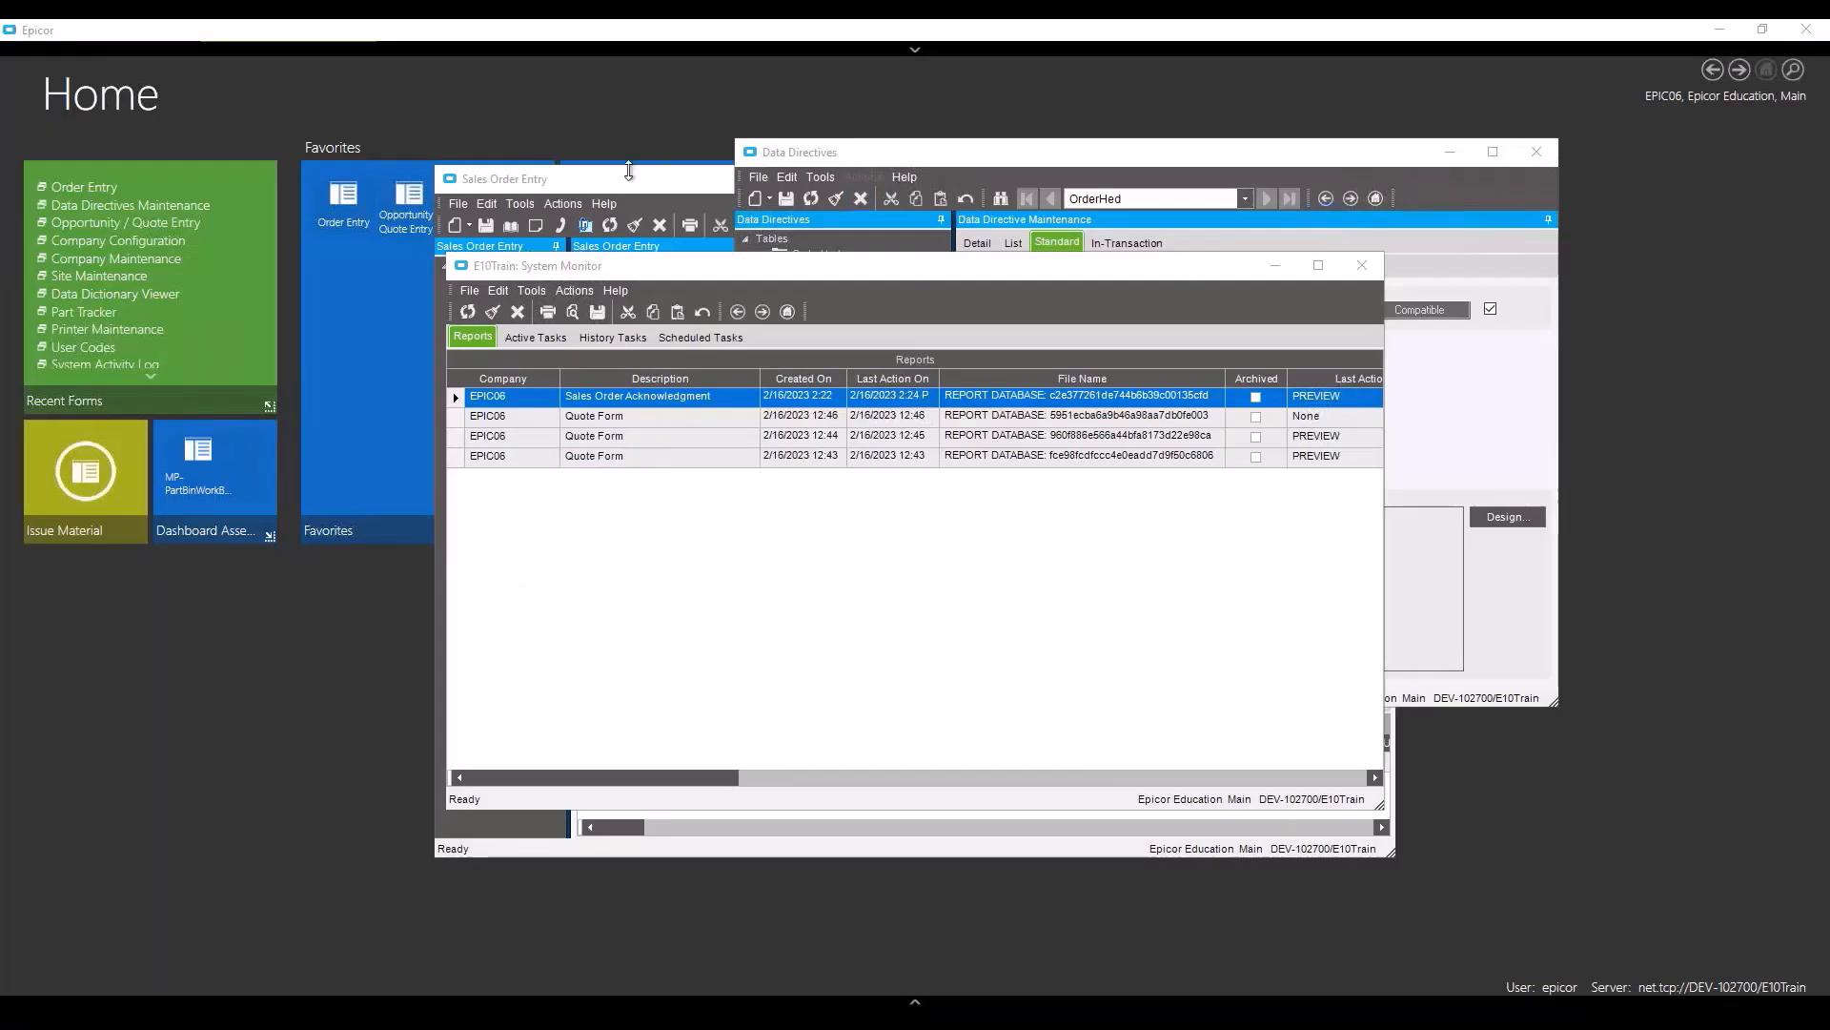
# - Close Sales Order Entry, then close the System Monitor window
pyautogui.click(629, 177)
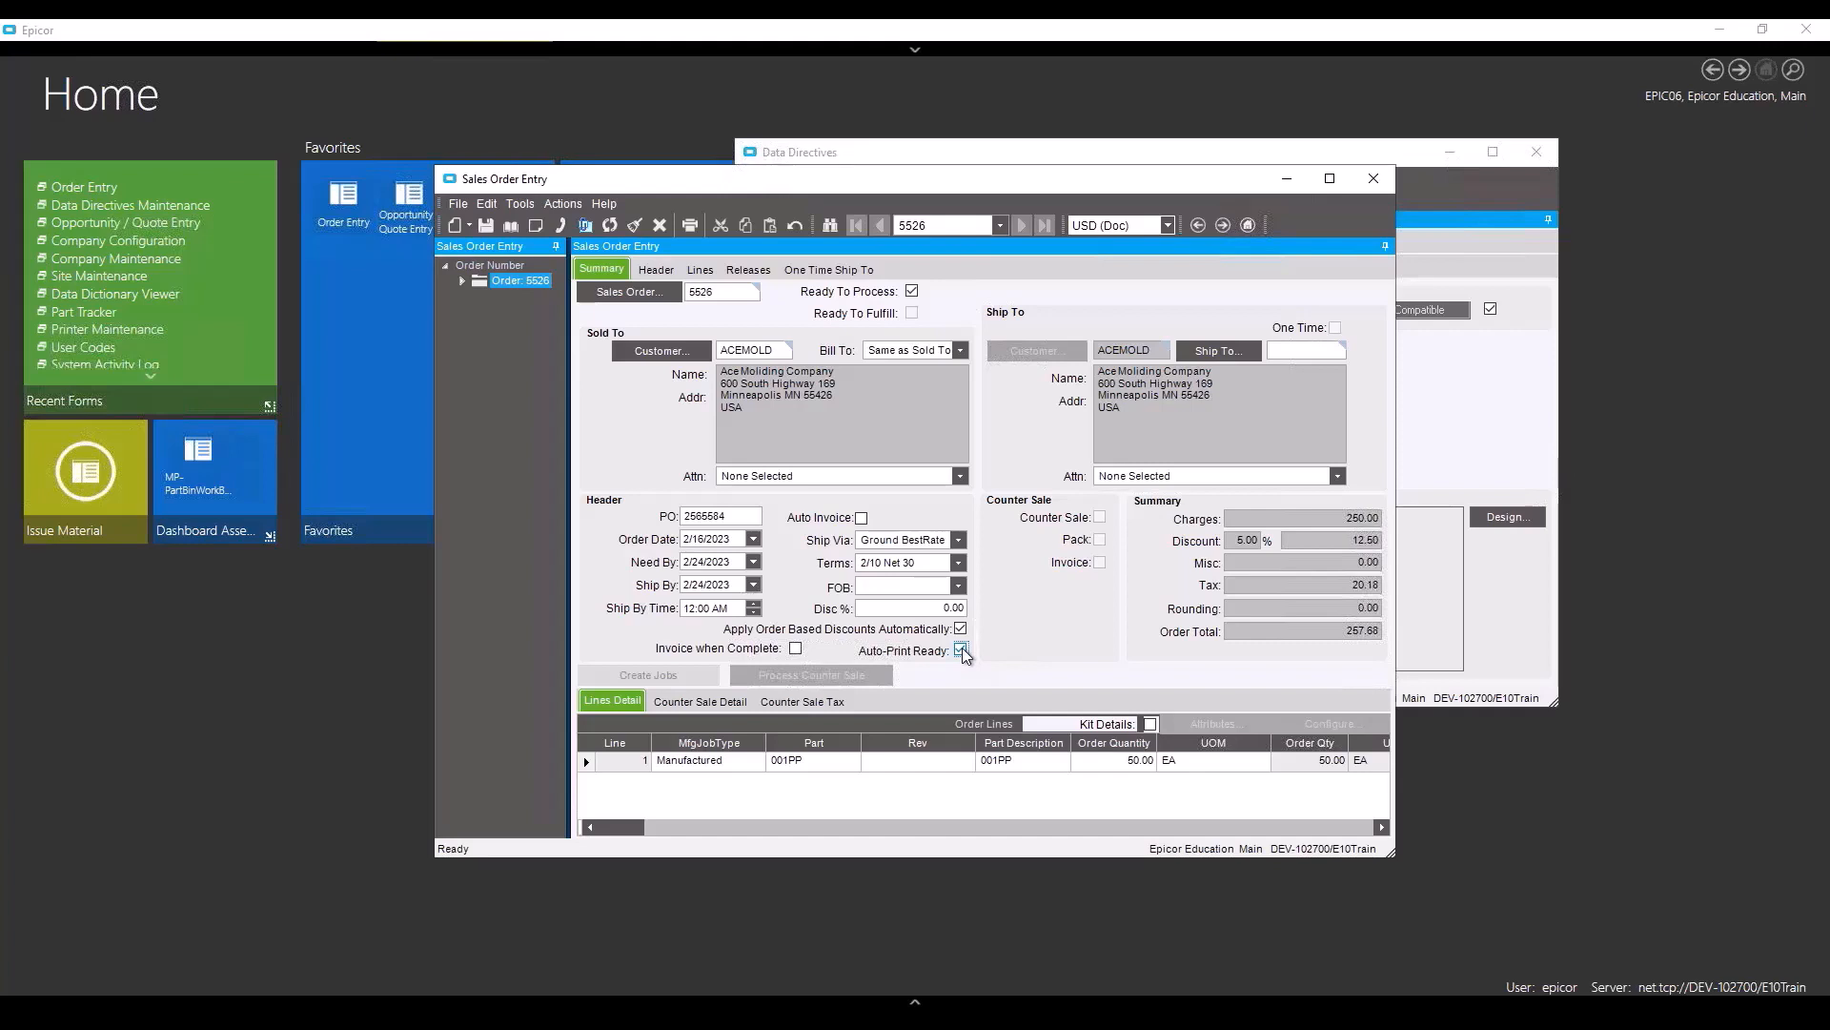
pyautogui.click(1390, 181)
pyautogui.click(1365, 266)
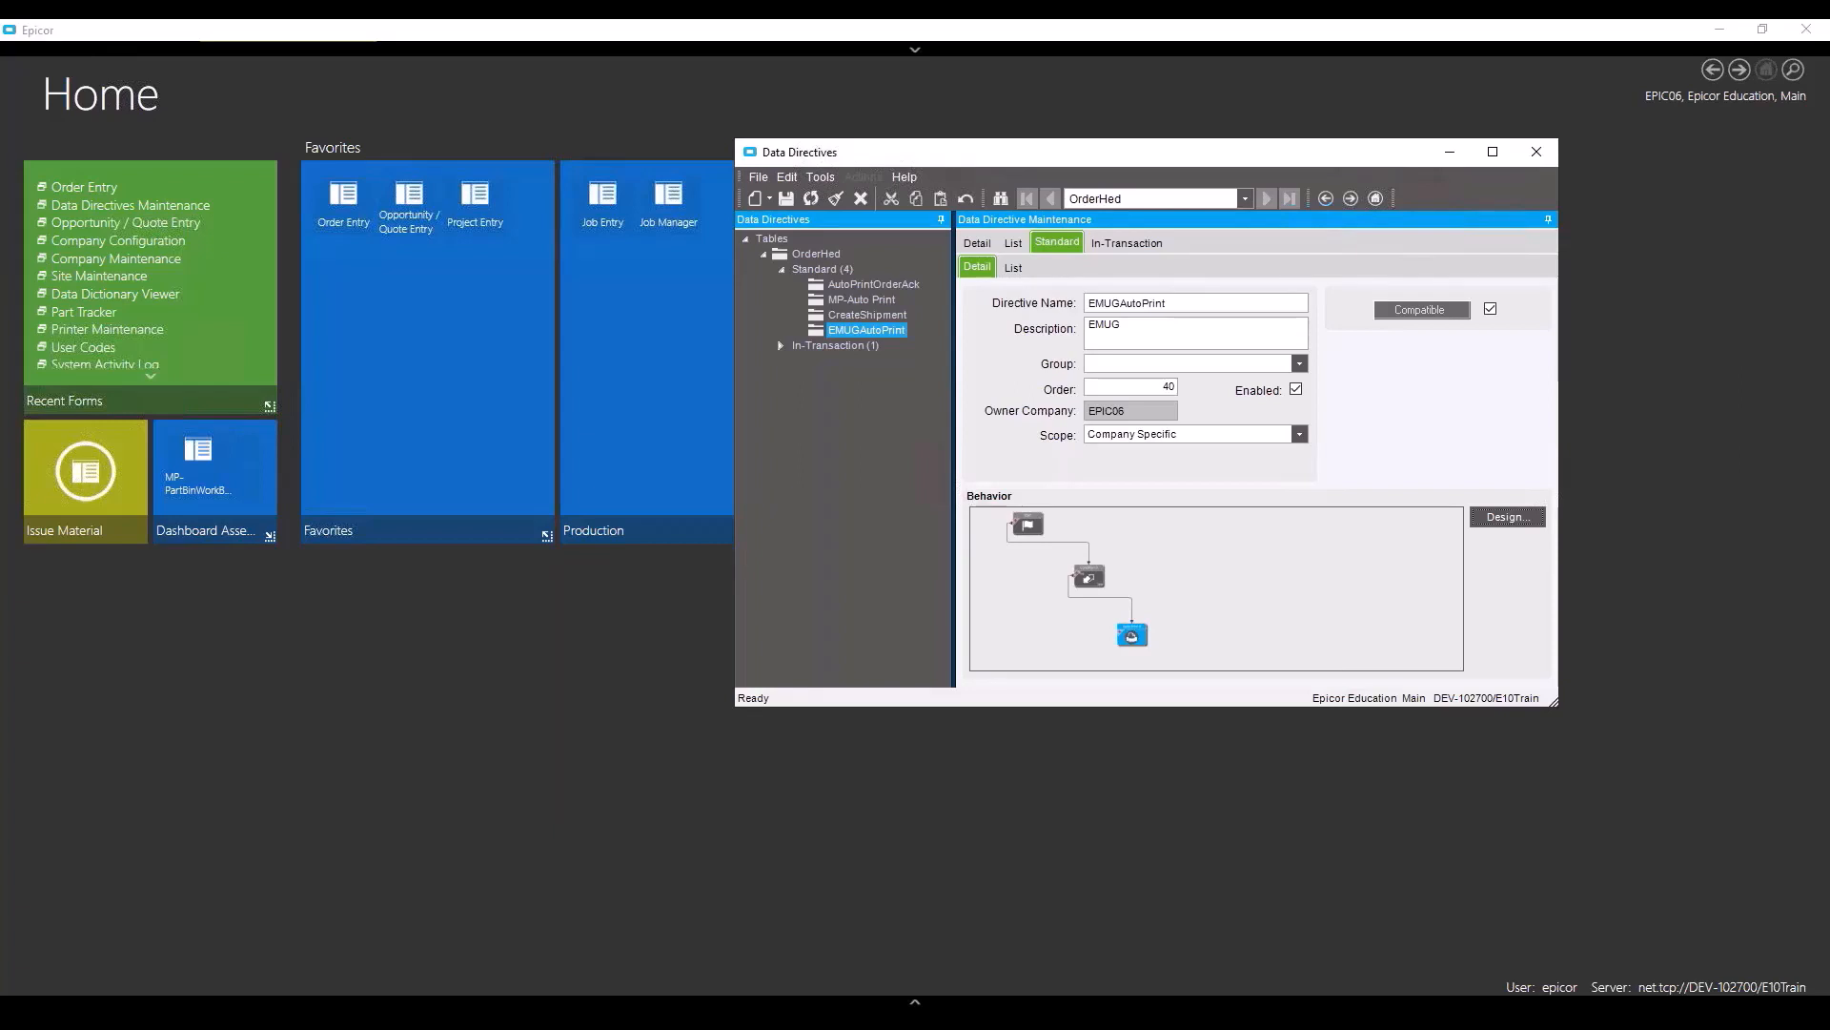
# - In the reopened designer, set Auto Print 0's Print Action to Email and bring up Email Setup
pyautogui.click(1507, 515)
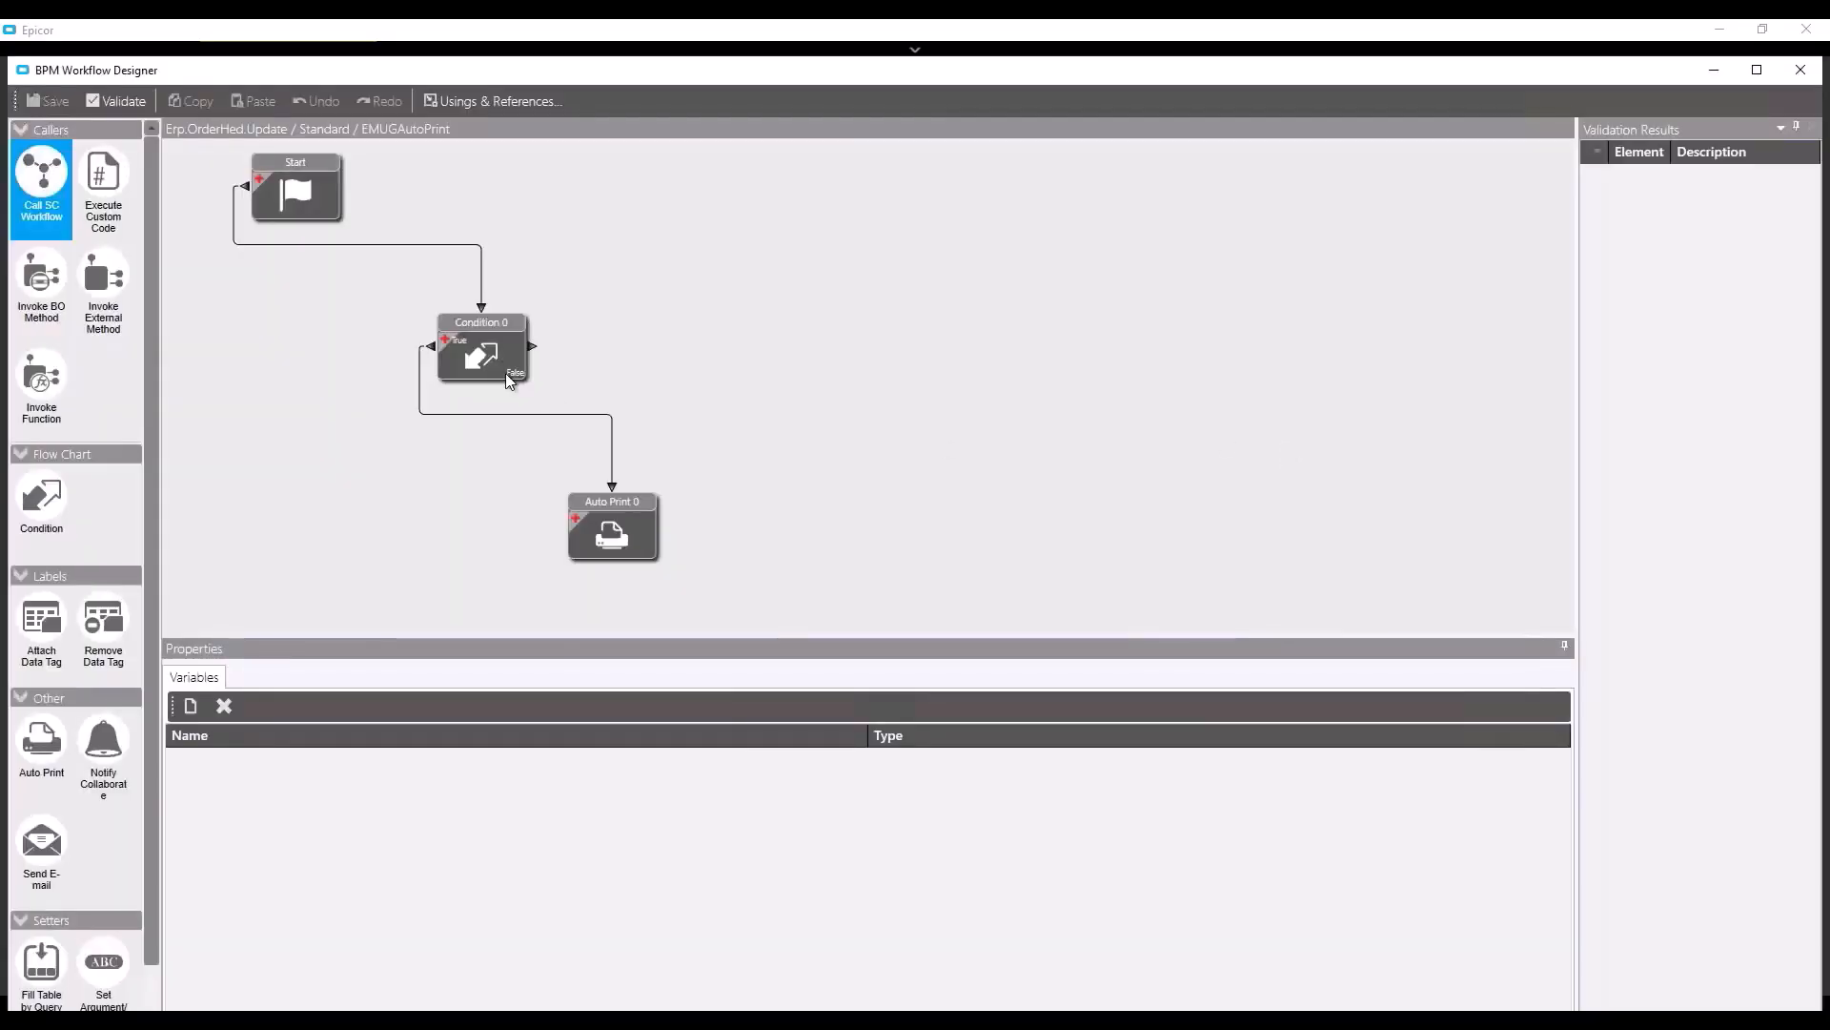
pyautogui.click(598, 534)
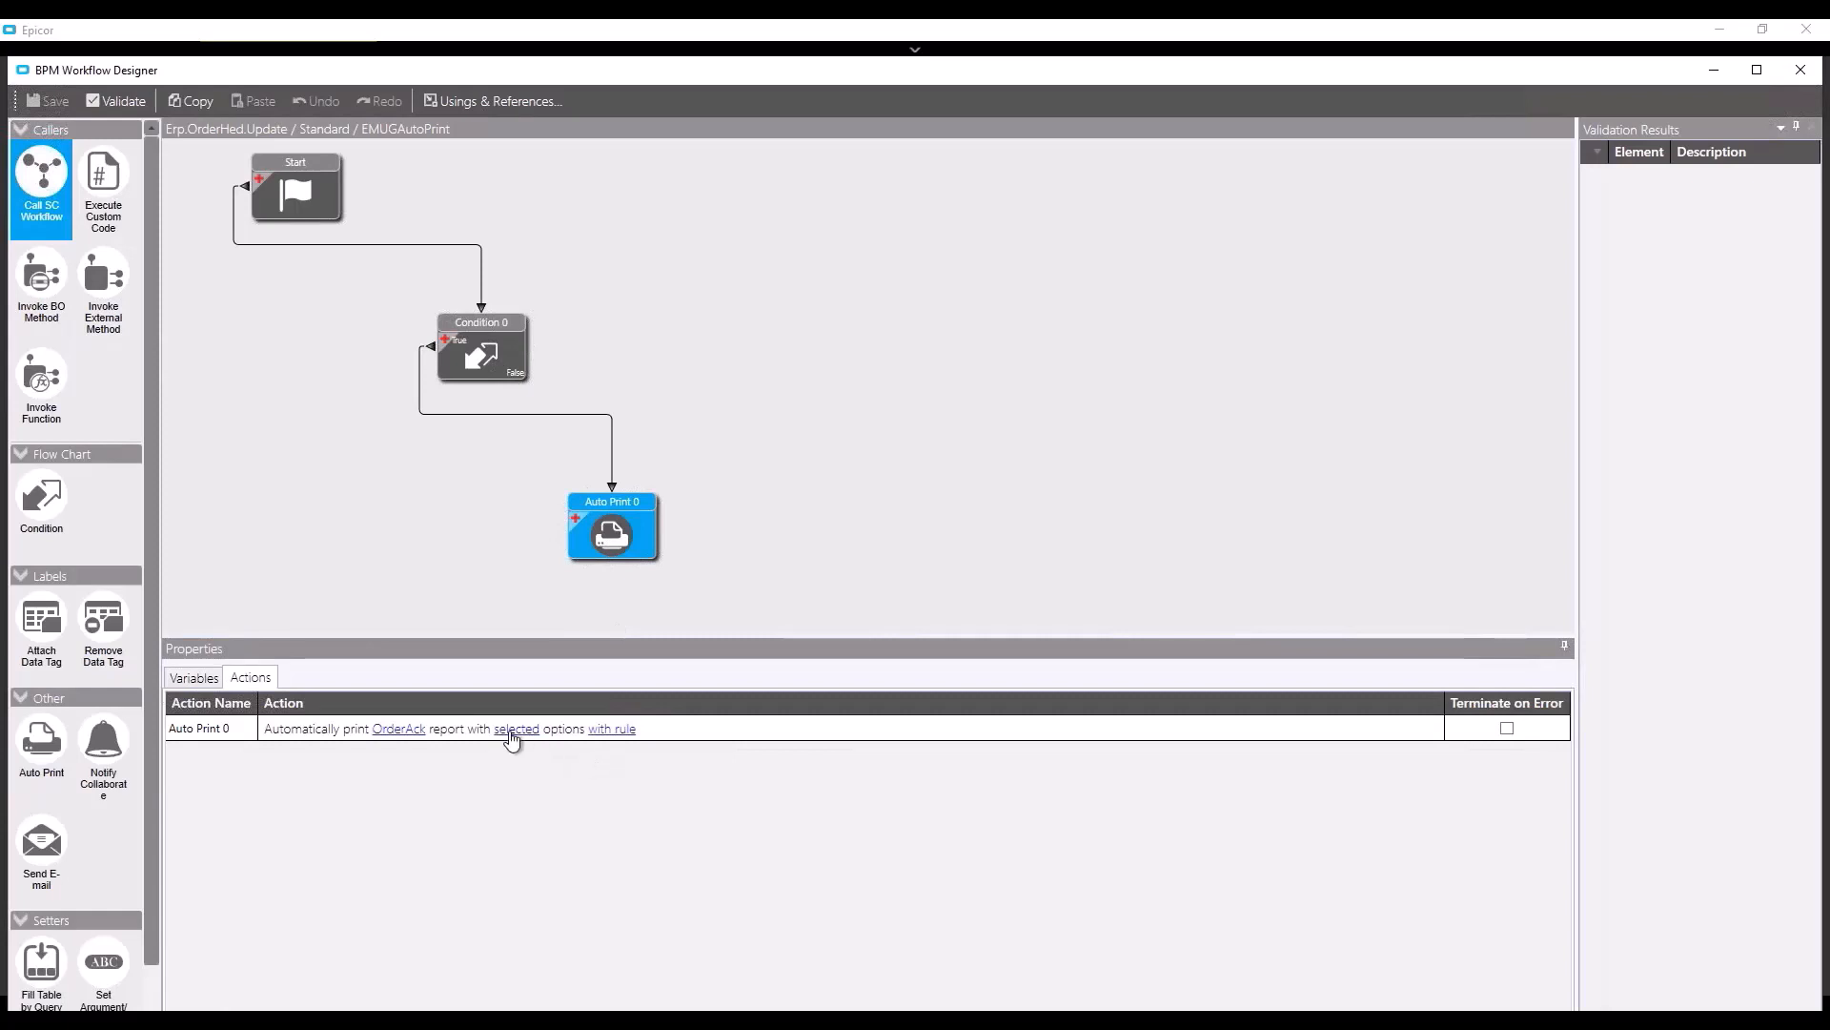
pyautogui.click(512, 736)
pyautogui.click(512, 732)
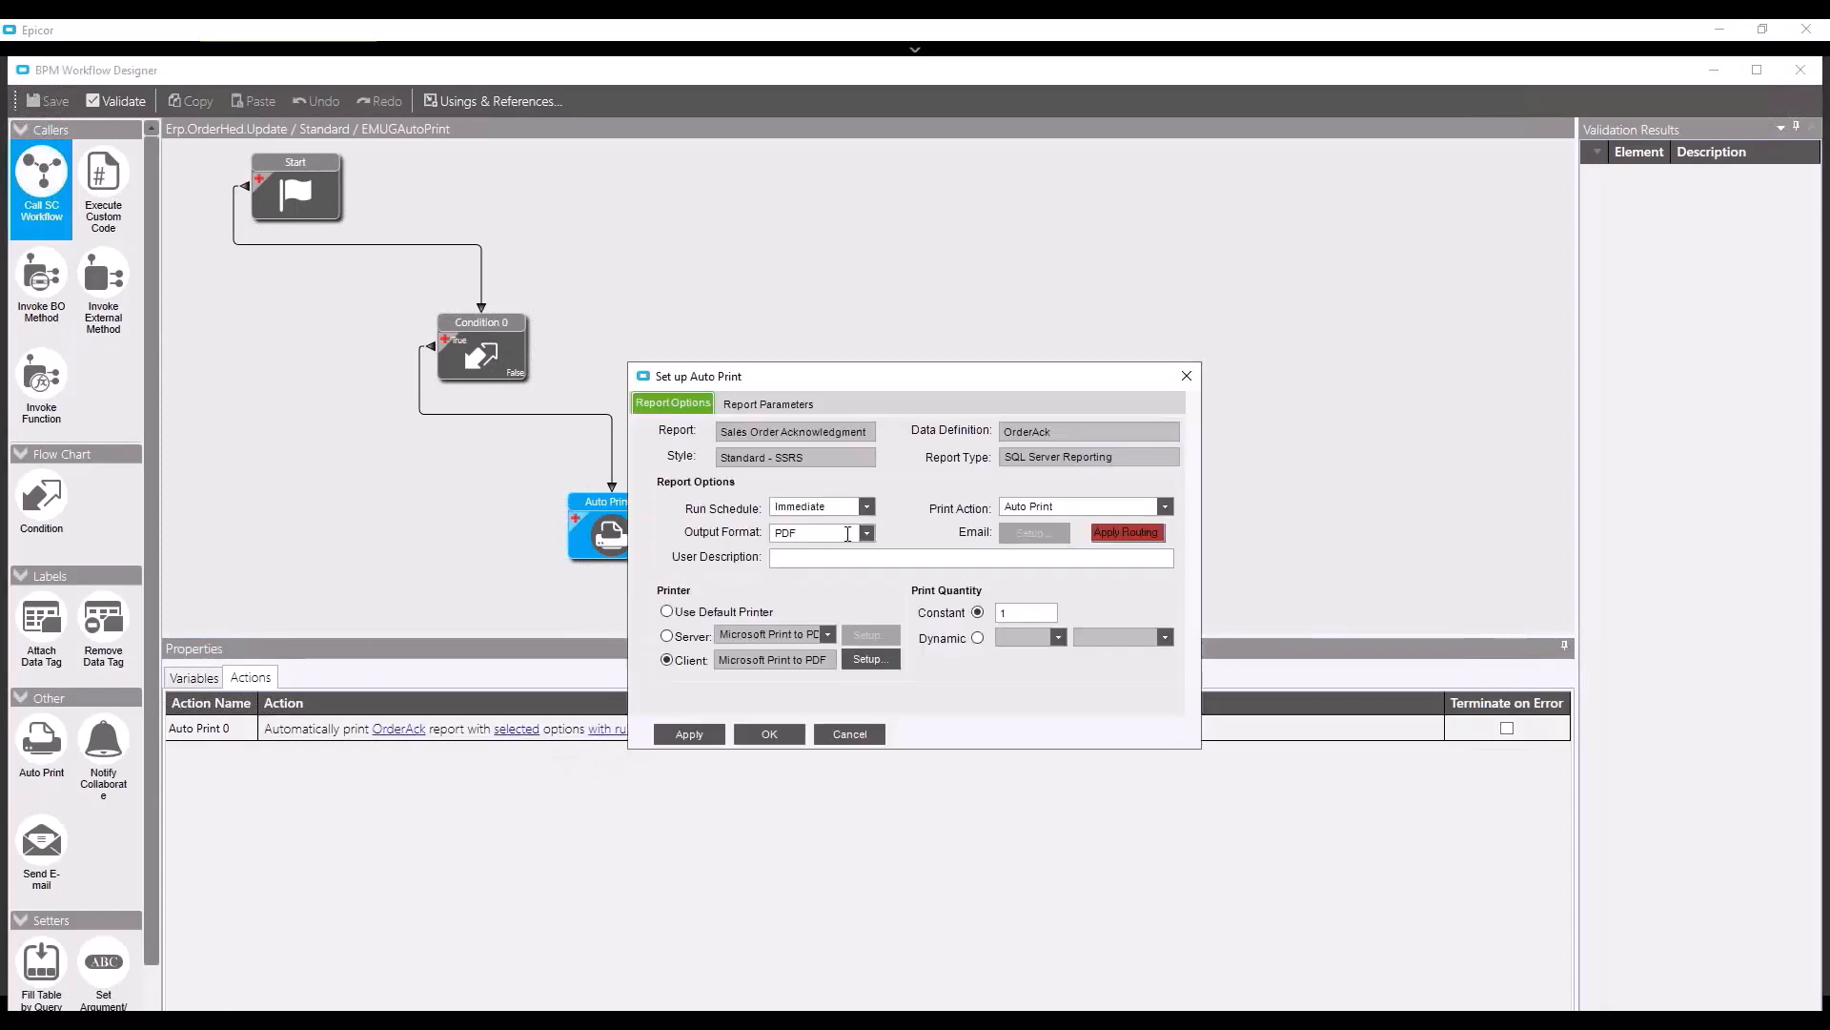
pyautogui.click(1164, 507)
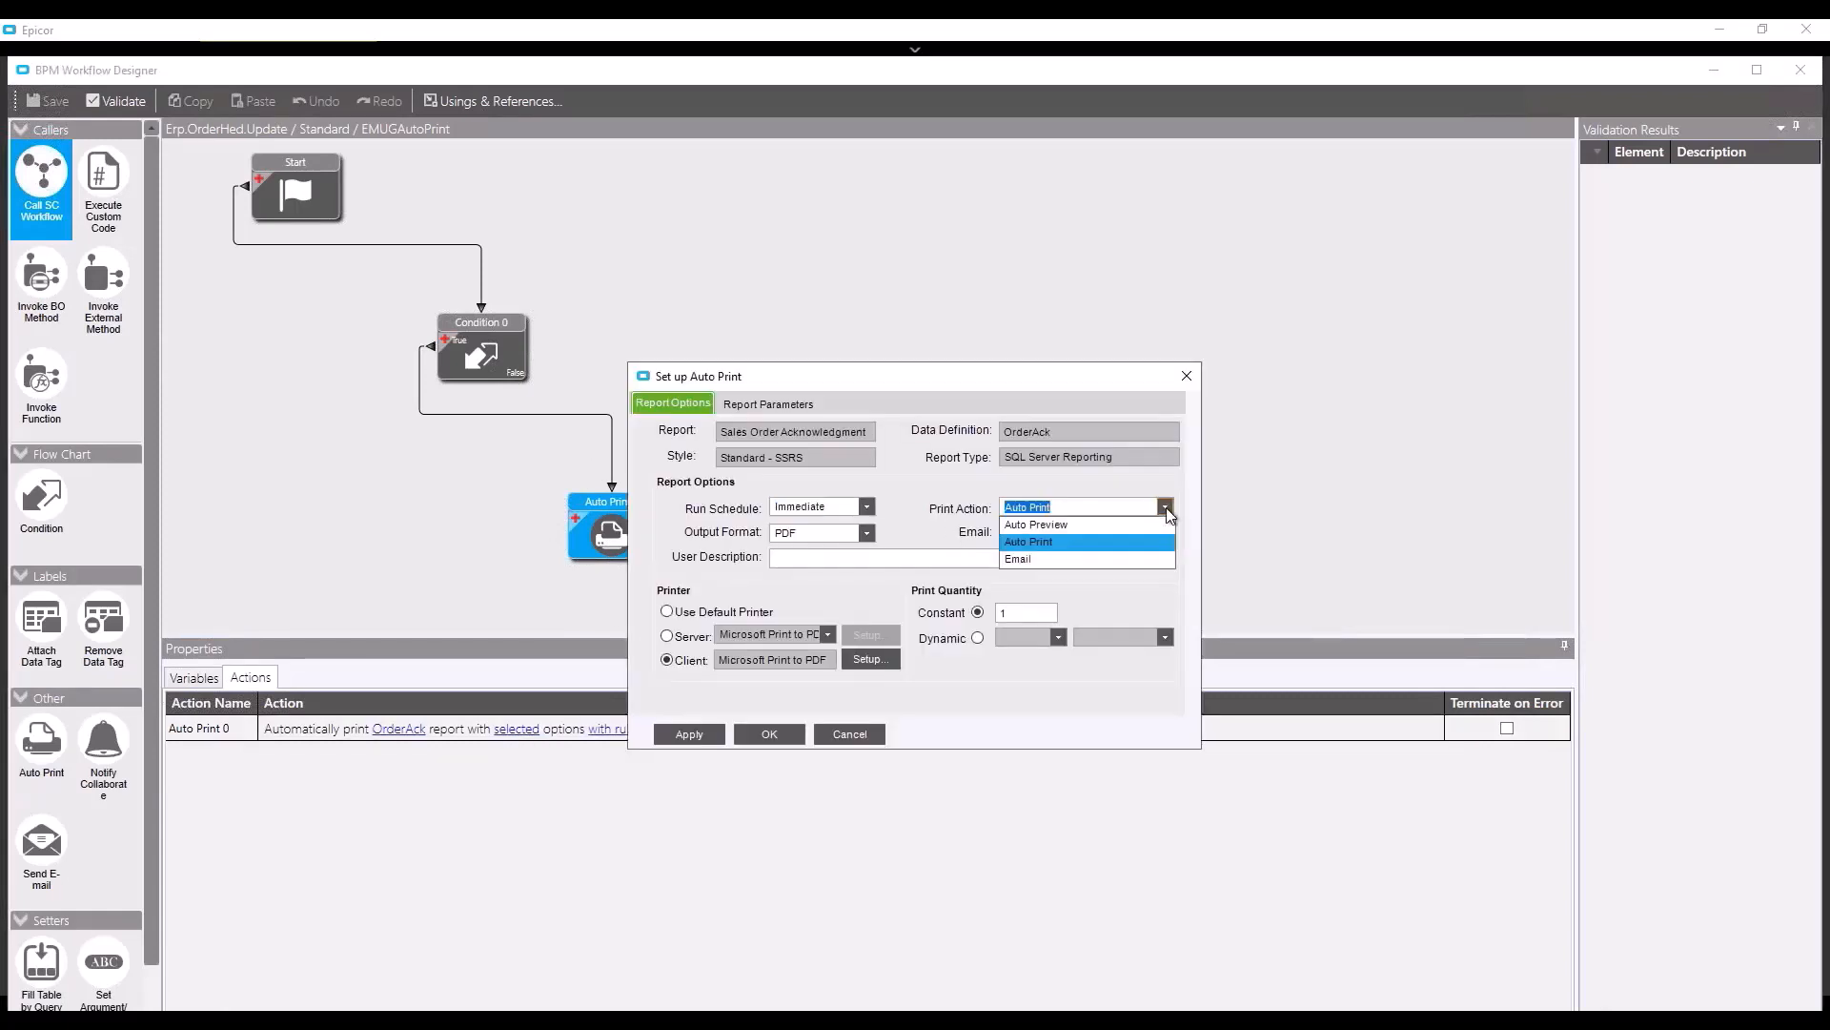
pyautogui.click(1043, 559)
pyautogui.click(1035, 535)
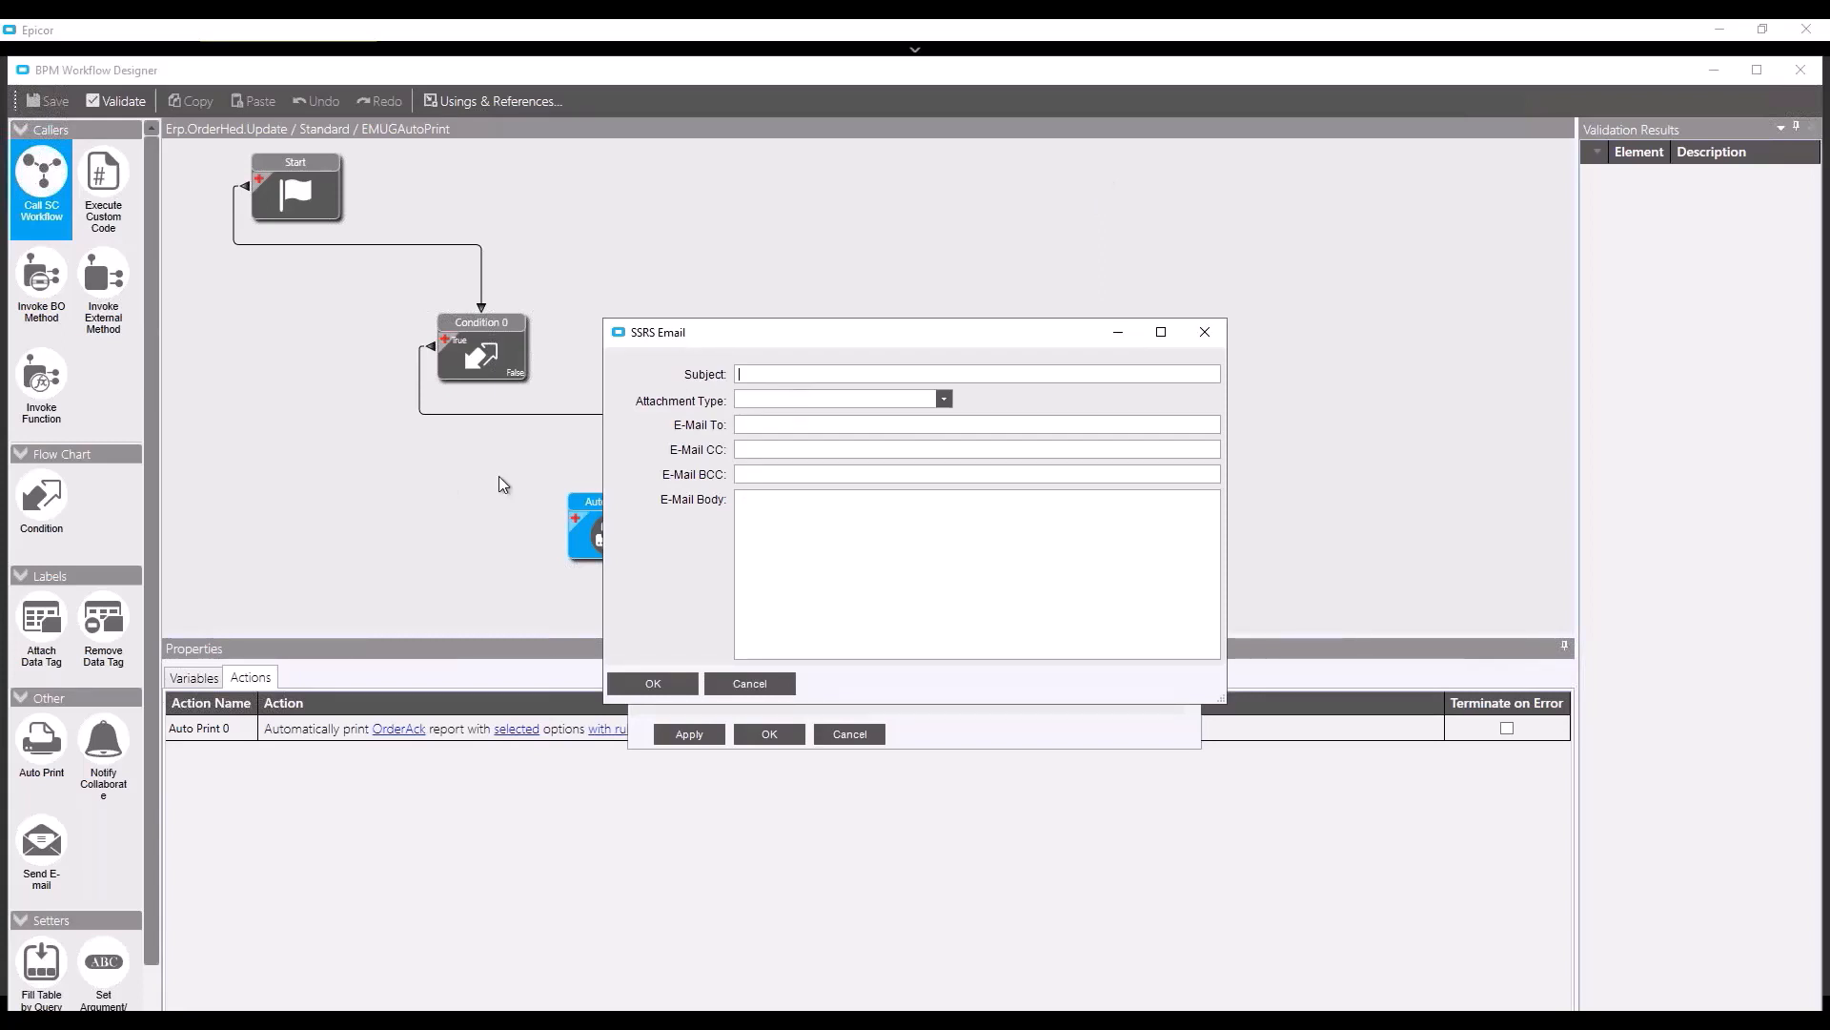
# - Check the E-Mail To field's context menu, then list the available attachment types
pyautogui.rightClick(755, 427)
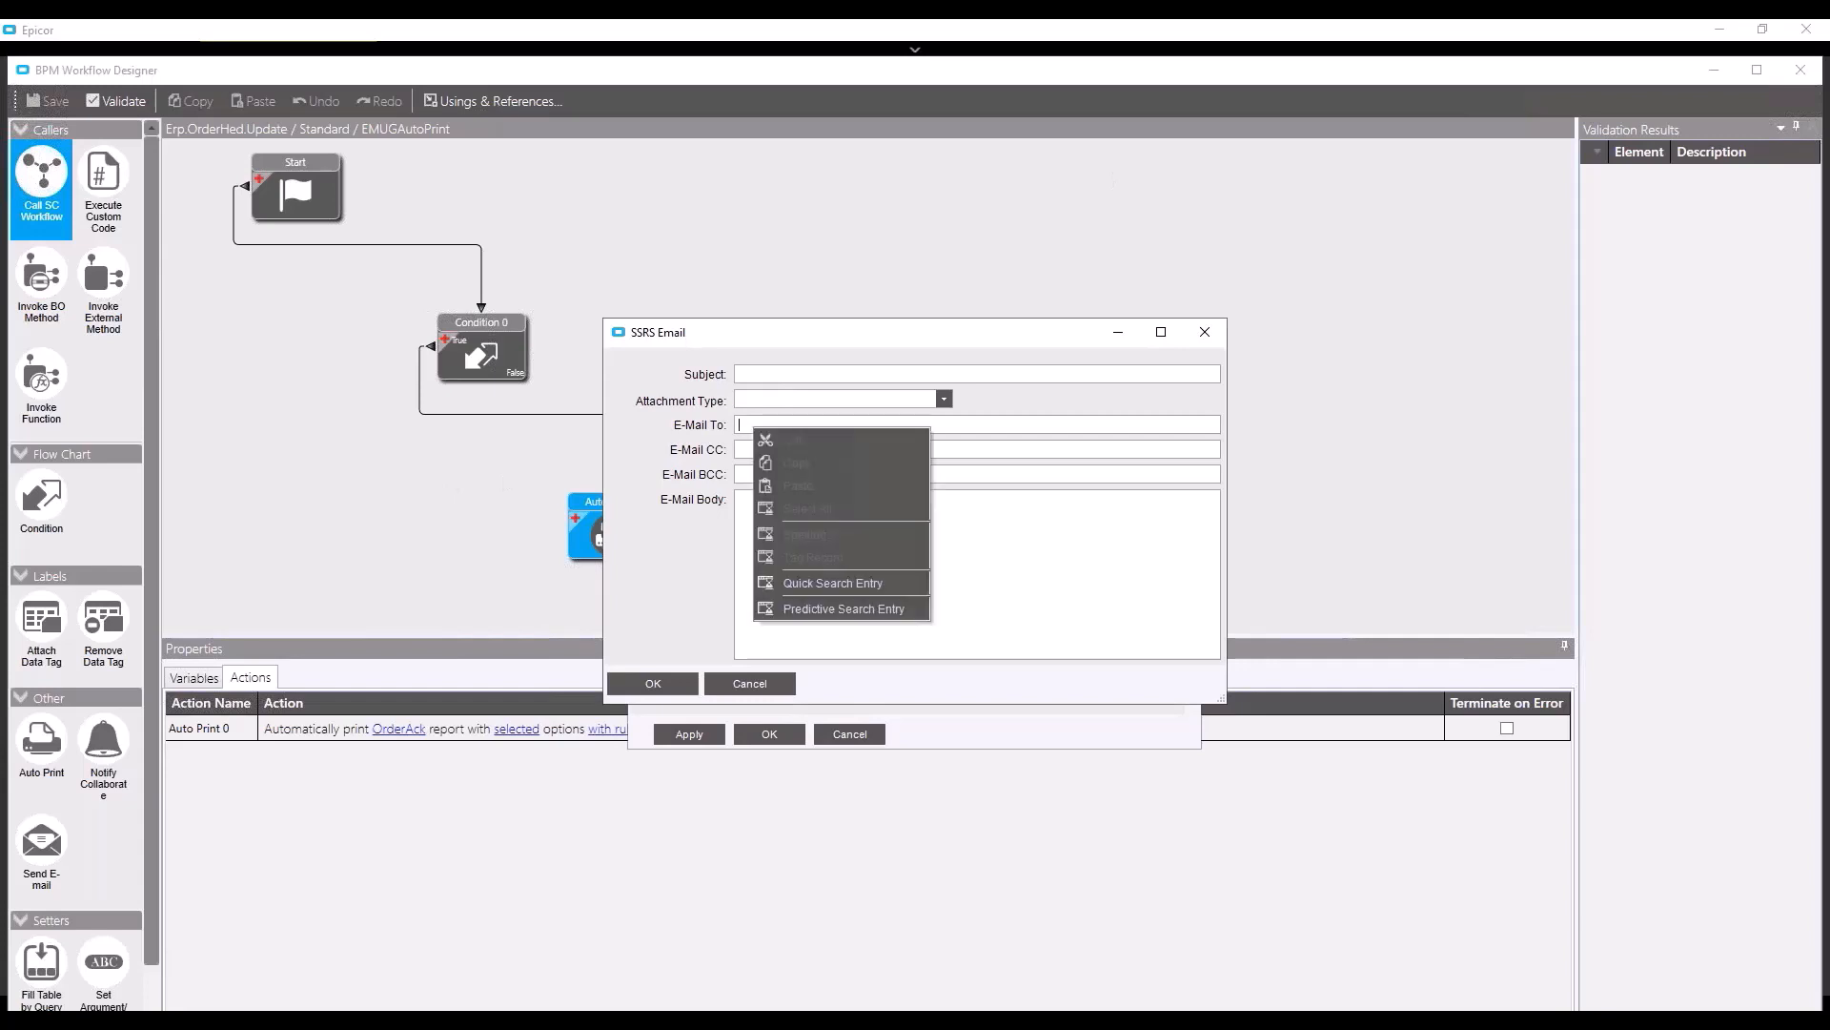
pyautogui.click(967, 424)
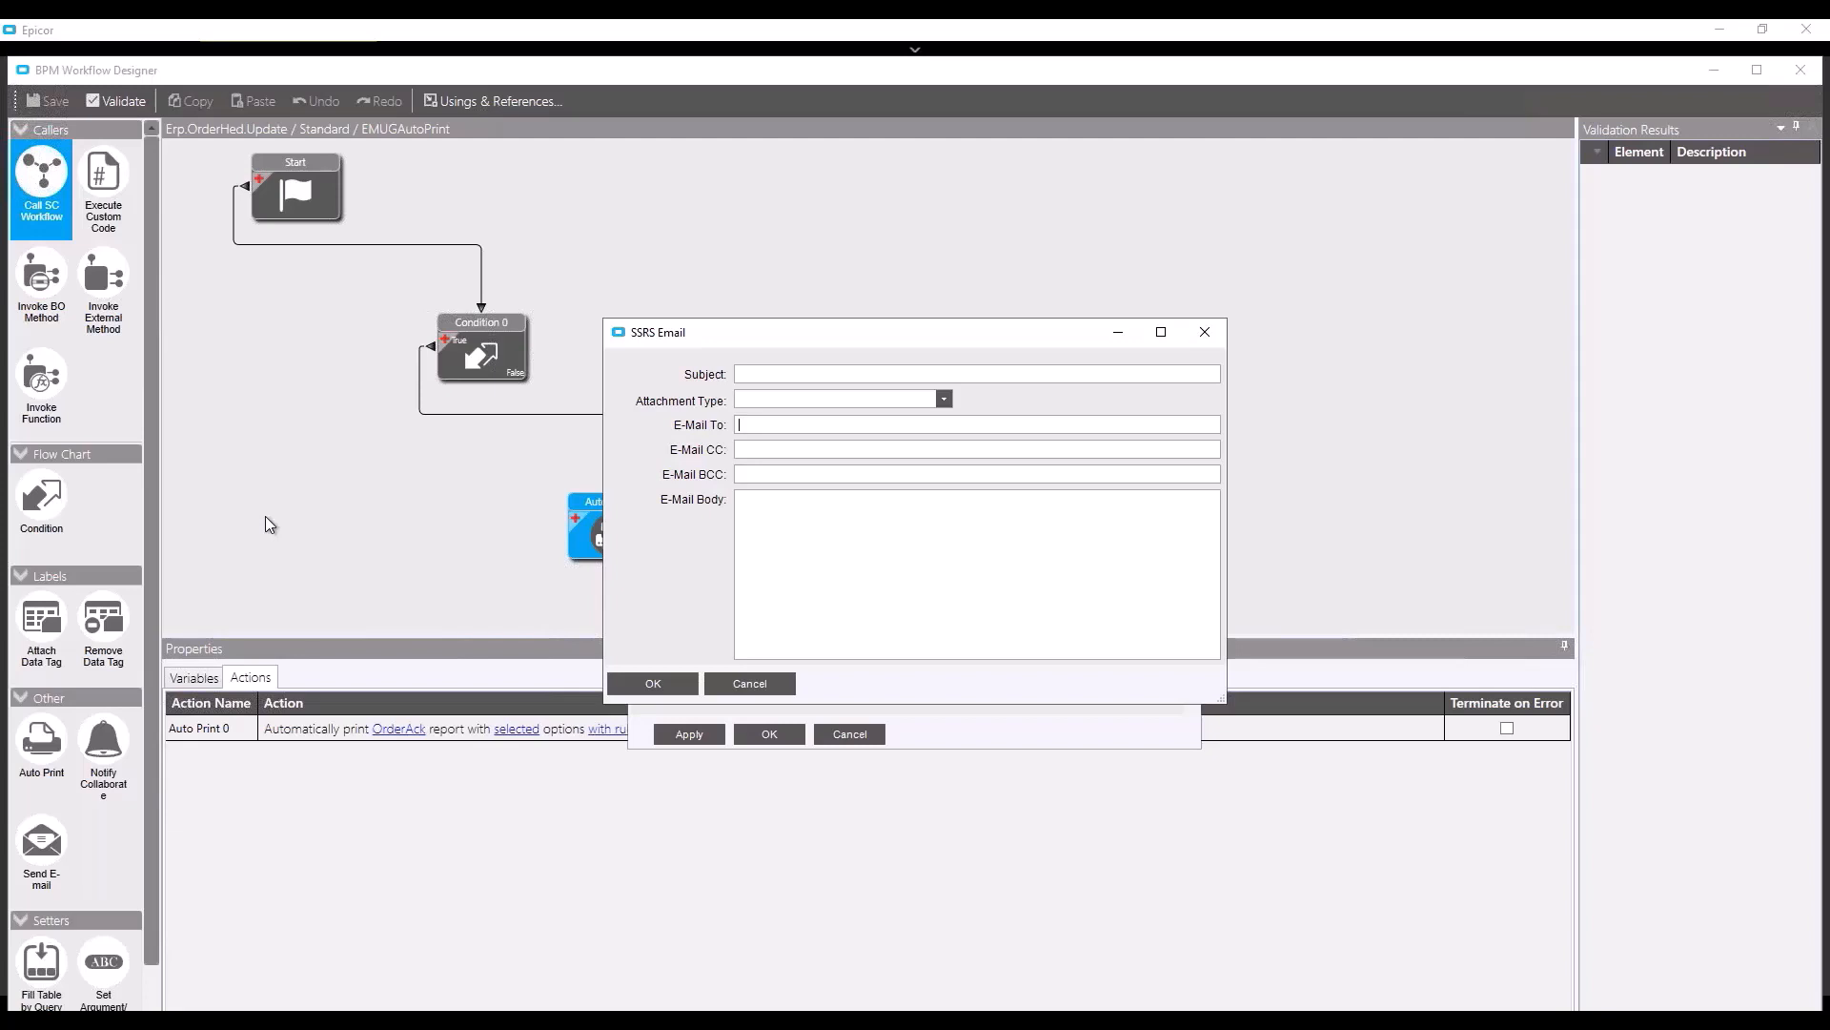
pyautogui.click(944, 400)
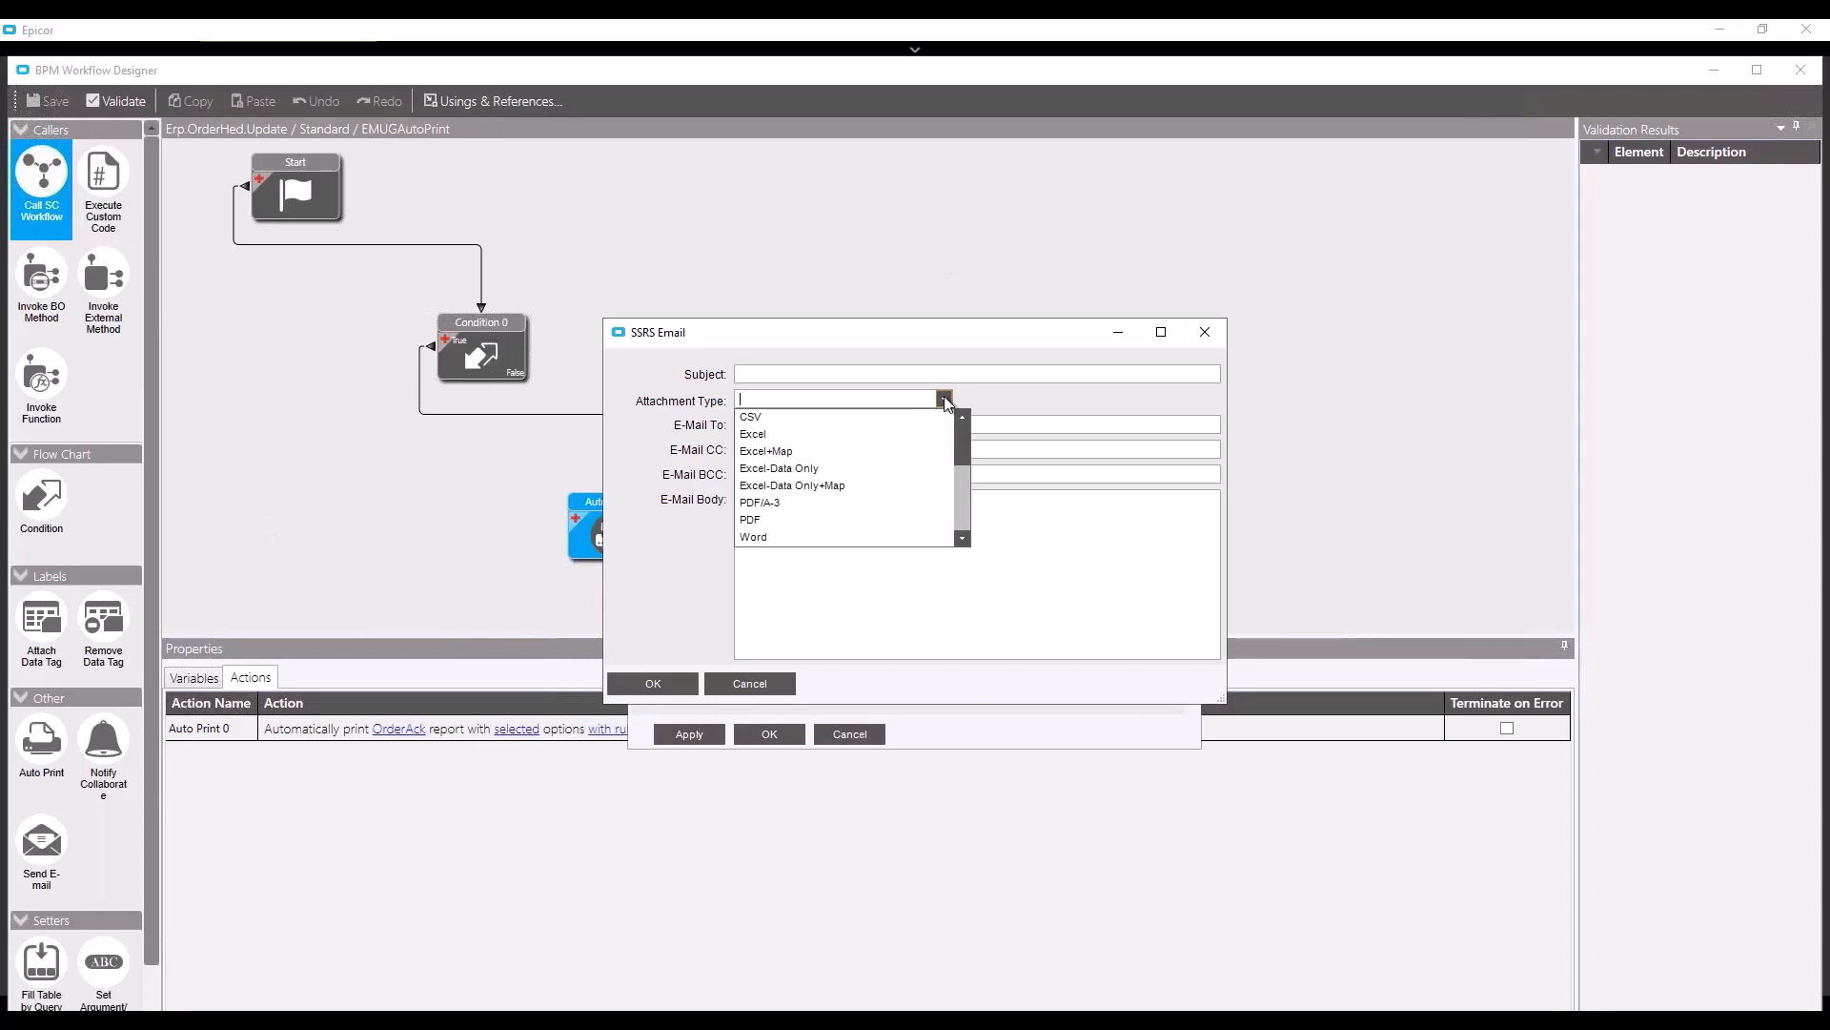